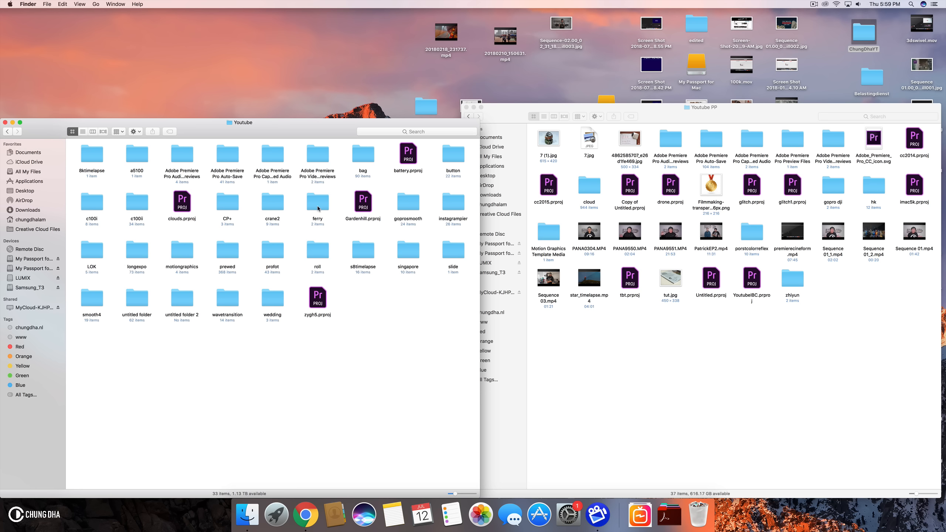
# - Copy the ferry folder from the Youtube folder into the Youtube PP folder
pyautogui.moveTo(319, 209); pyautogui.dragTo(839, 291)
pyautogui.click(838, 340)
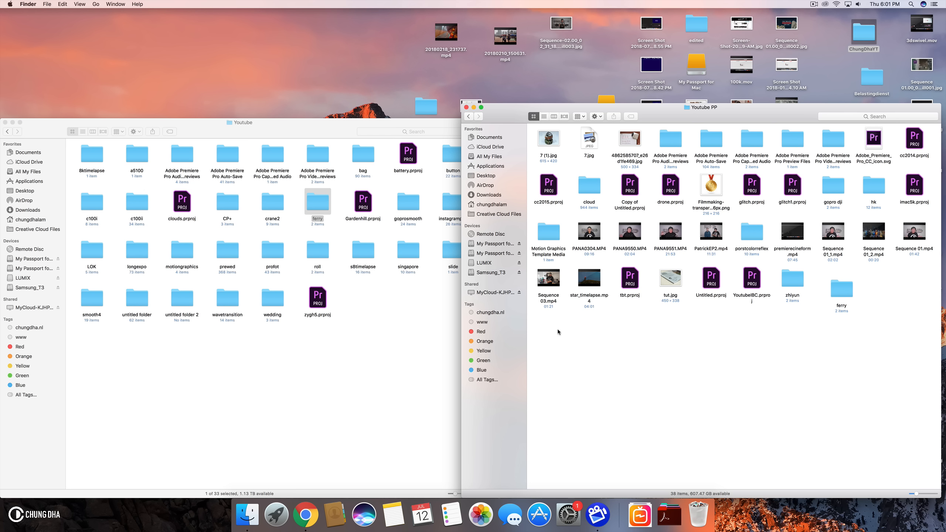
# - Launch Adobe Premiere Pro CC 2018 from the Applications folder
pyautogui.click(669, 515)
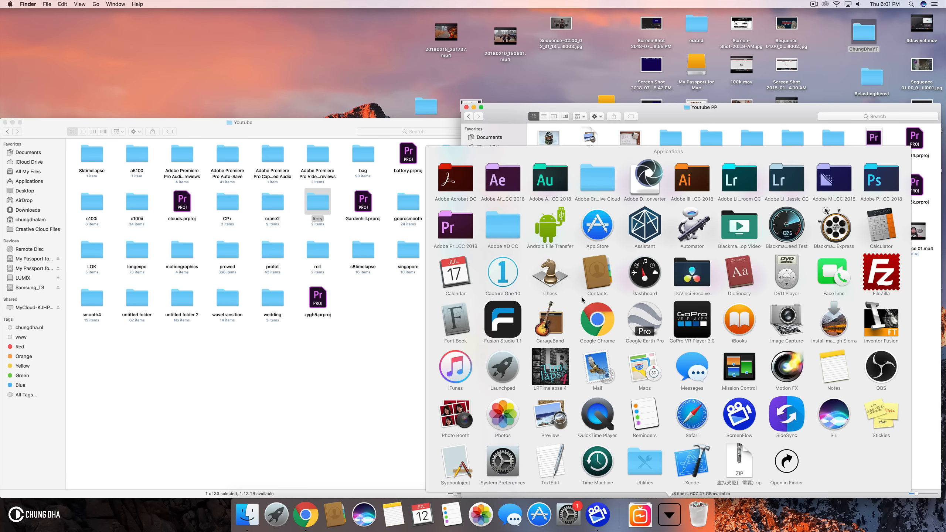
pyautogui.click(467, 223)
pyautogui.click(663, 436)
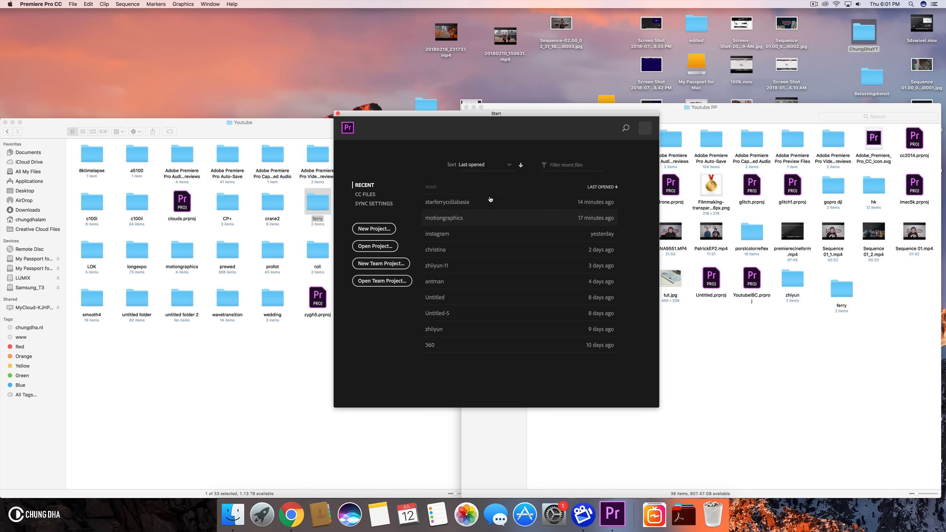
# - Start a new project and review its General, Scratch Disks and Ingest Settings options
pyautogui.click(375, 230)
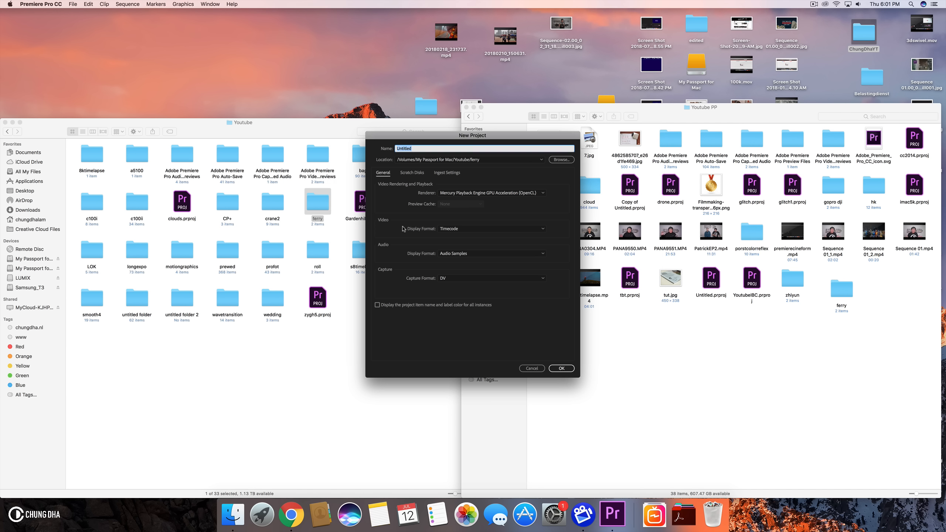
pyautogui.click(413, 173)
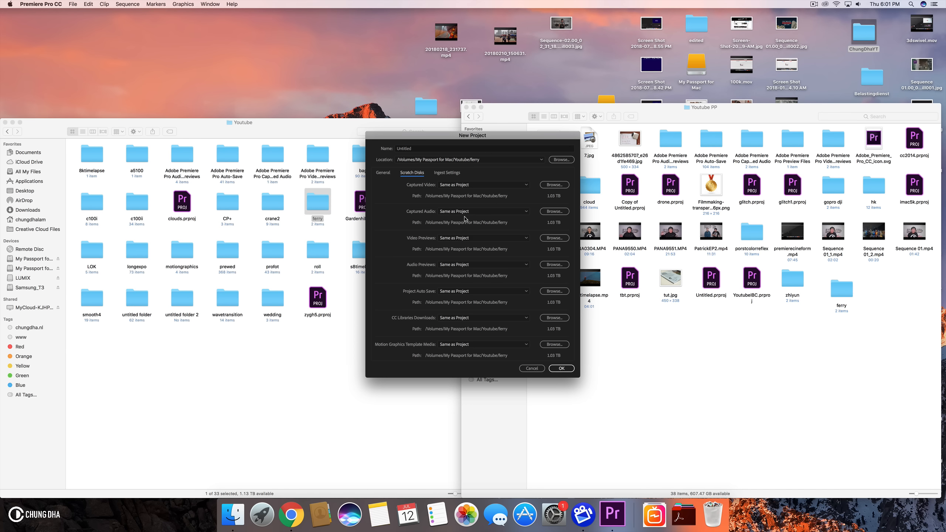
pyautogui.click(448, 174)
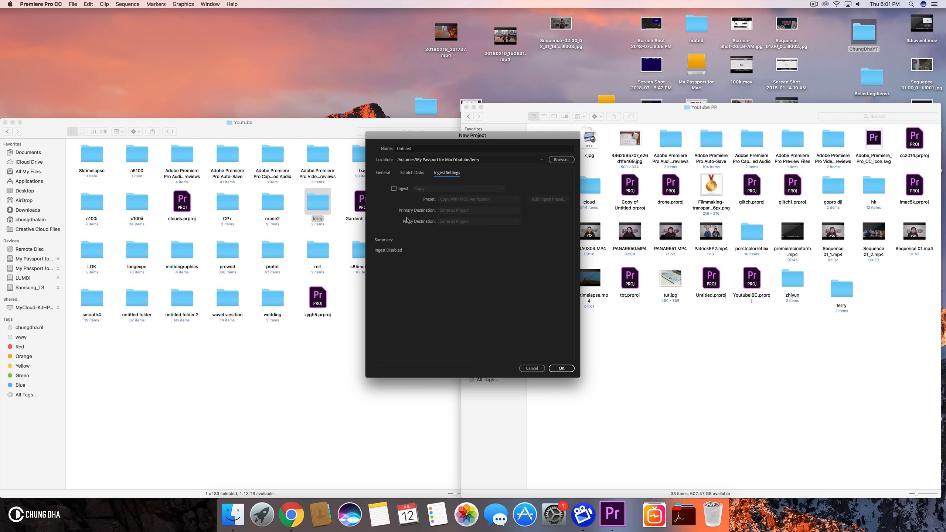
pyautogui.click(383, 176)
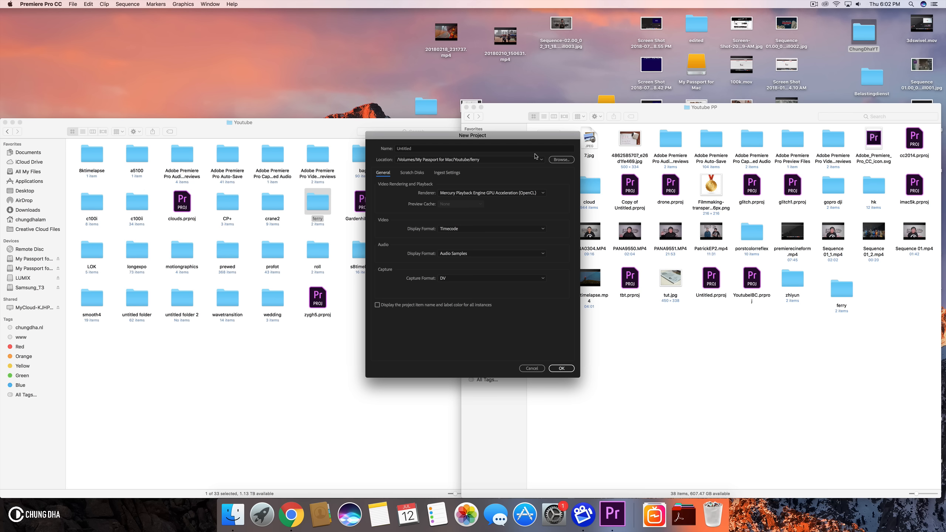
# - Set the project location to the ferry folder inside Youtube PP on the Samsung_T3 drive
pyautogui.click(560, 159)
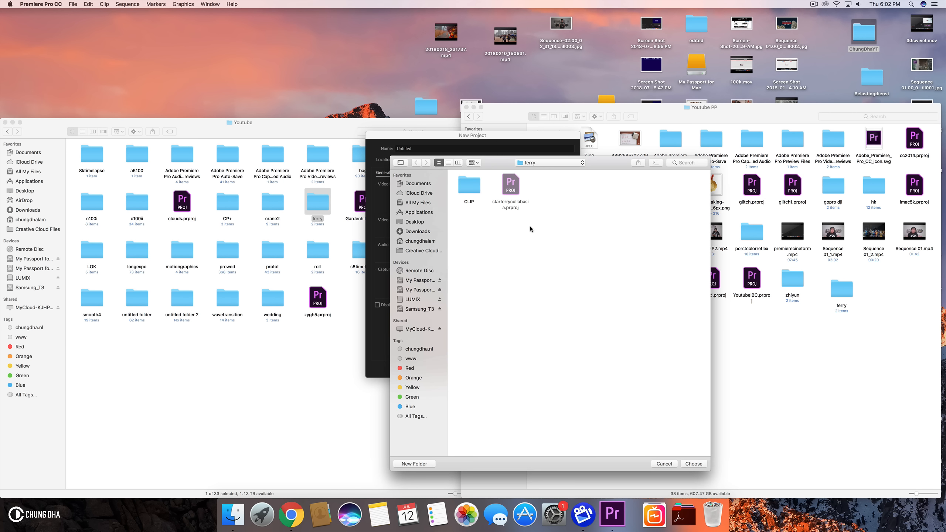
pyautogui.click(419, 309)
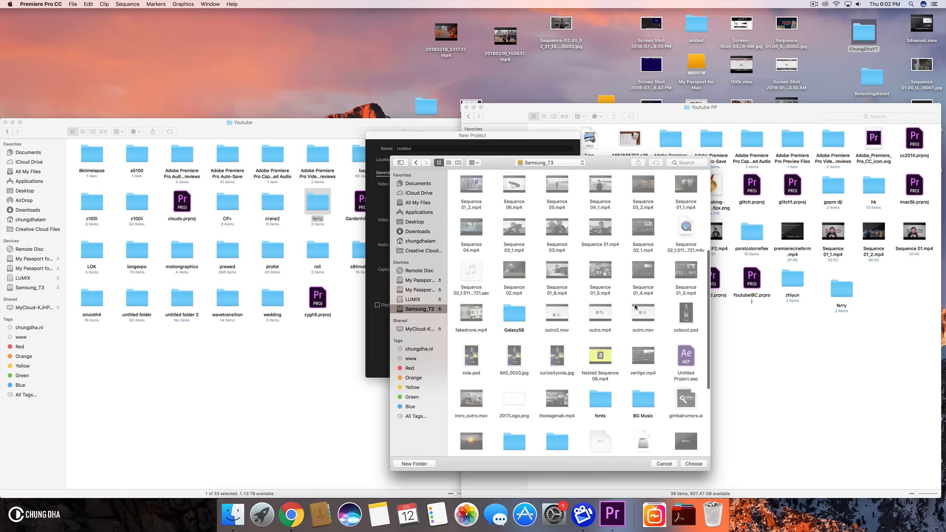
pyautogui.scroll(3, 635, 307)
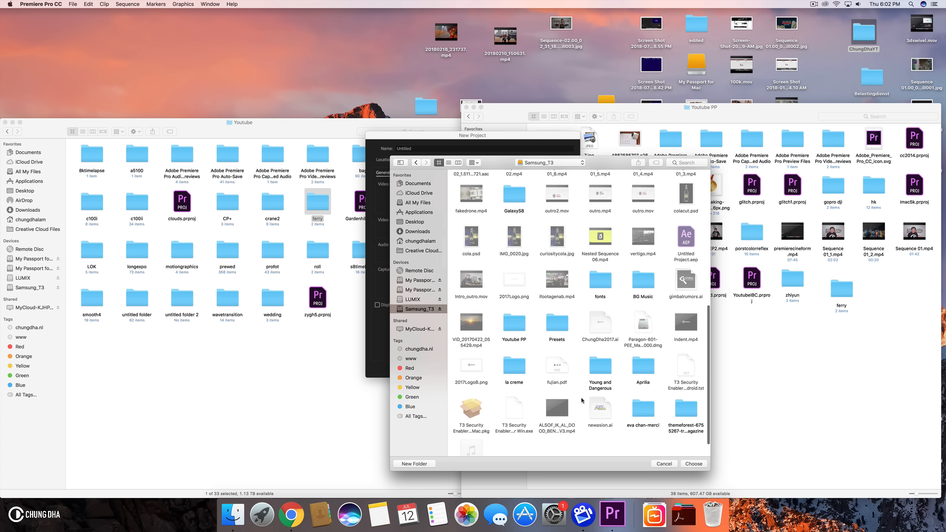
pyautogui.scroll(-5, 544, 357)
pyautogui.click(509, 316)
pyautogui.doubleClick(509, 316)
pyautogui.scroll(-3, 695, 326)
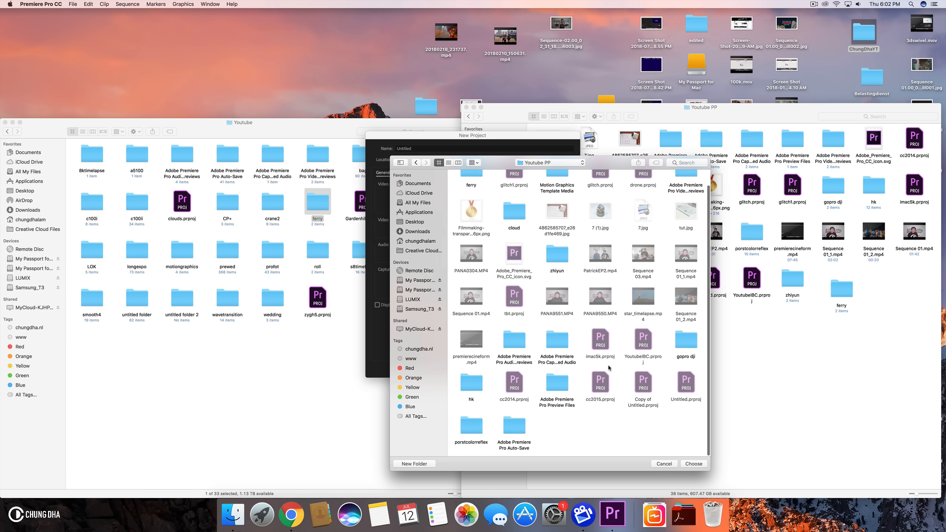
pyautogui.scroll(2, 600, 298)
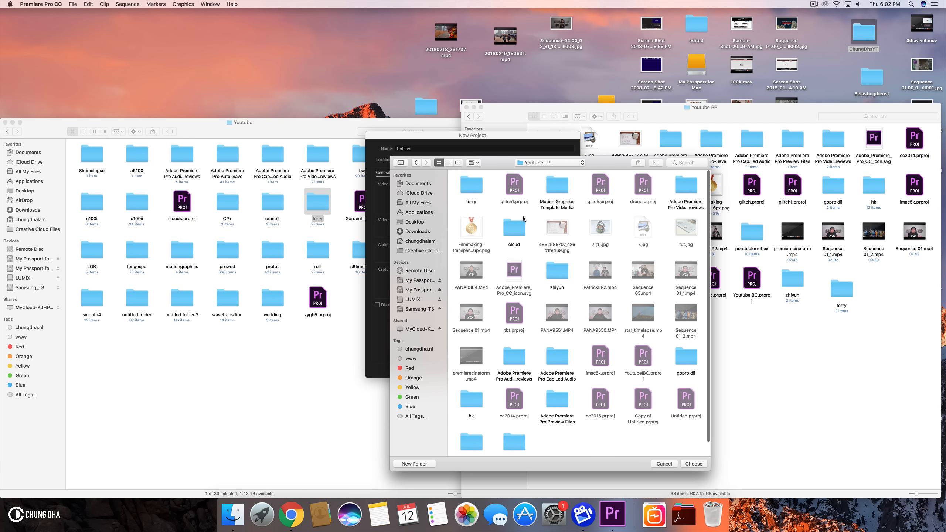
pyautogui.doubleClick(476, 194)
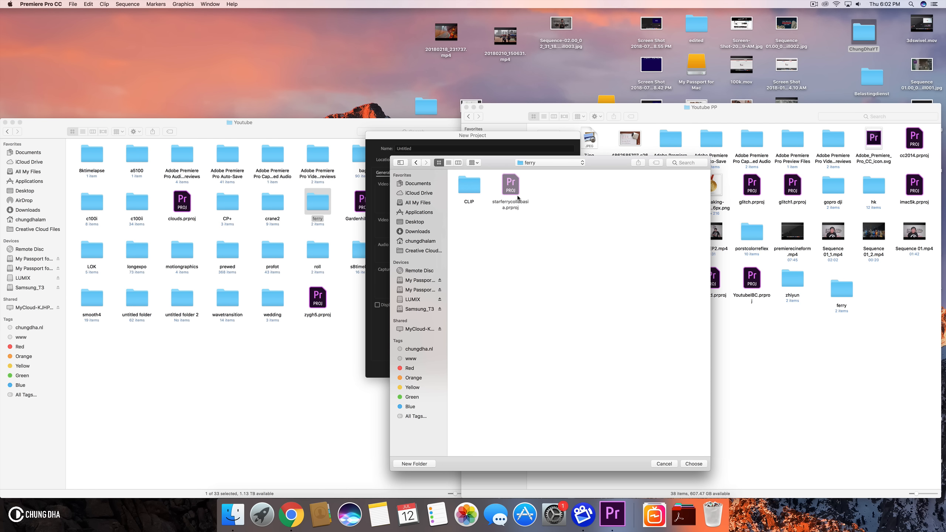
pyautogui.click(692, 464)
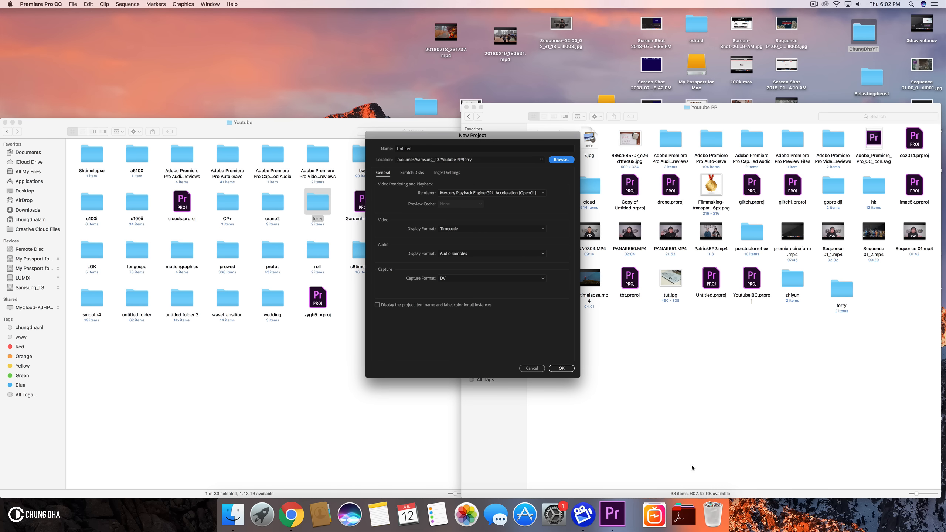
# - Name the project collabasia and create it
pyautogui.click(458, 150)
pyautogui.doubleClick(459, 150)
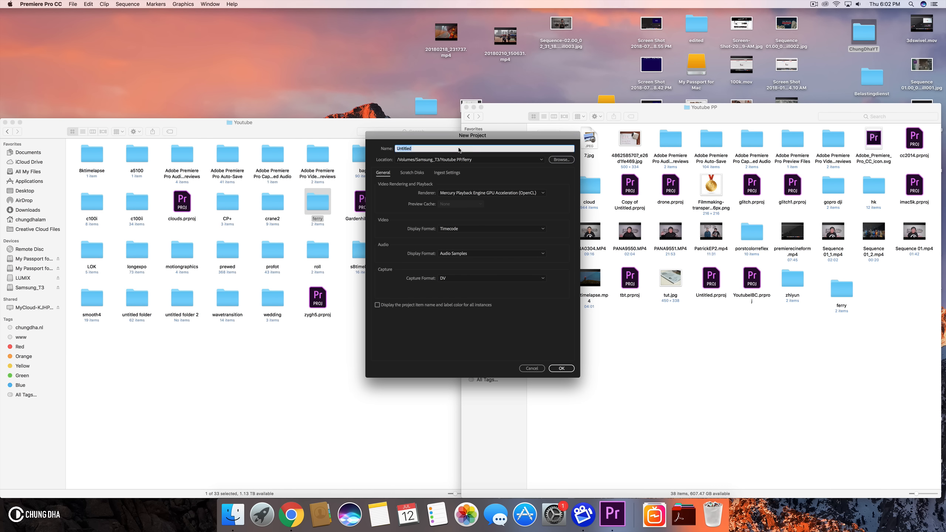
pyautogui.write('collabasia')
pyautogui.click(560, 367)
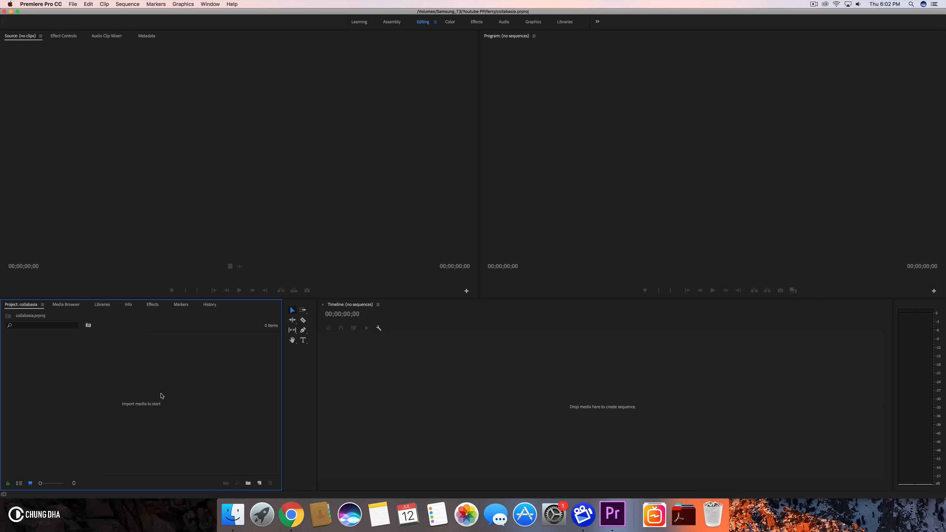
# - Open the list of additional workspaces
pyautogui.click(597, 22)
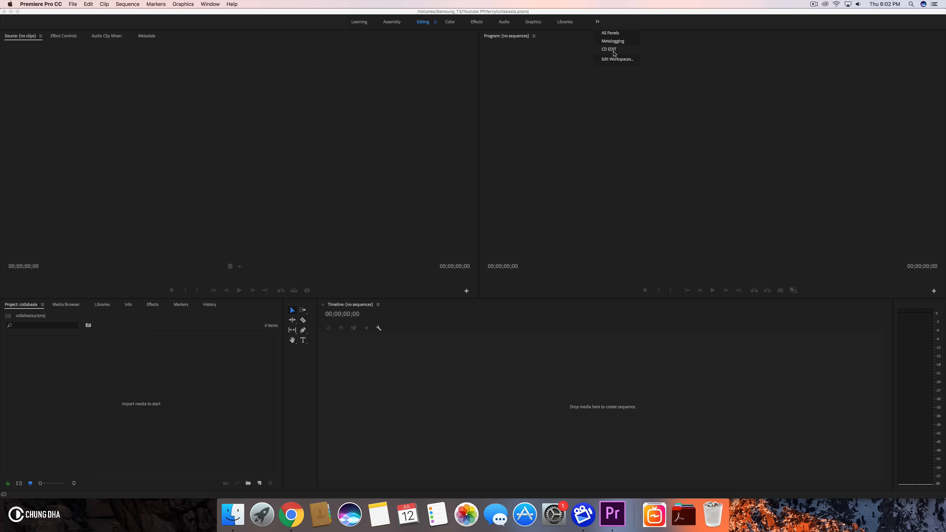
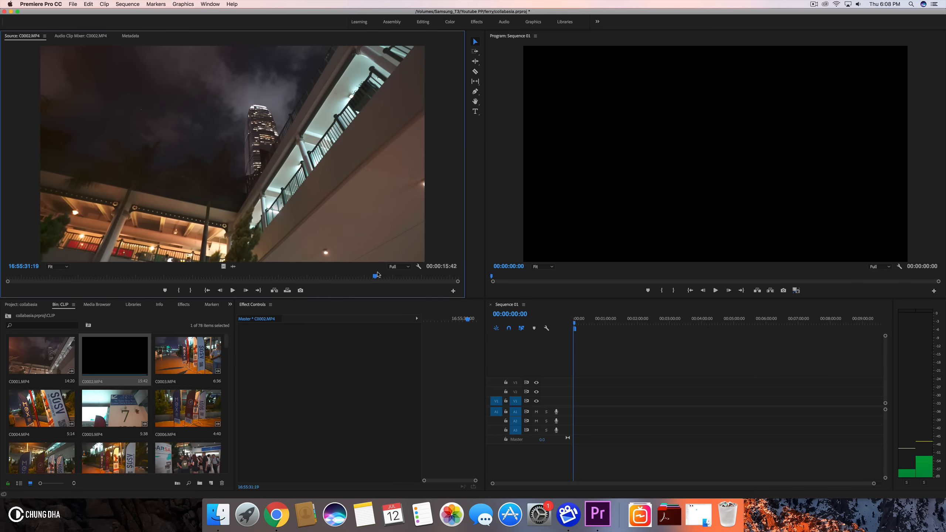
# - Open clips C0003 and C0004 in the source monitor to preview them
pyautogui.doubleClick(177, 339)
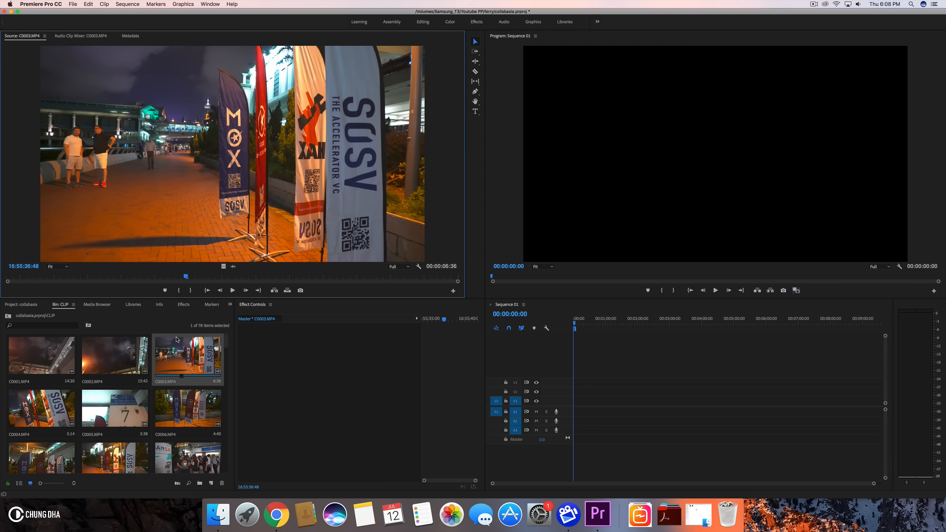
pyautogui.moveTo(67, 277)
pyautogui.mouseDown()
pyautogui.moveTo(216, 277)
pyautogui.moveTo(74, 265)
pyautogui.mouseUp()
pyautogui.doubleClick(41, 408)
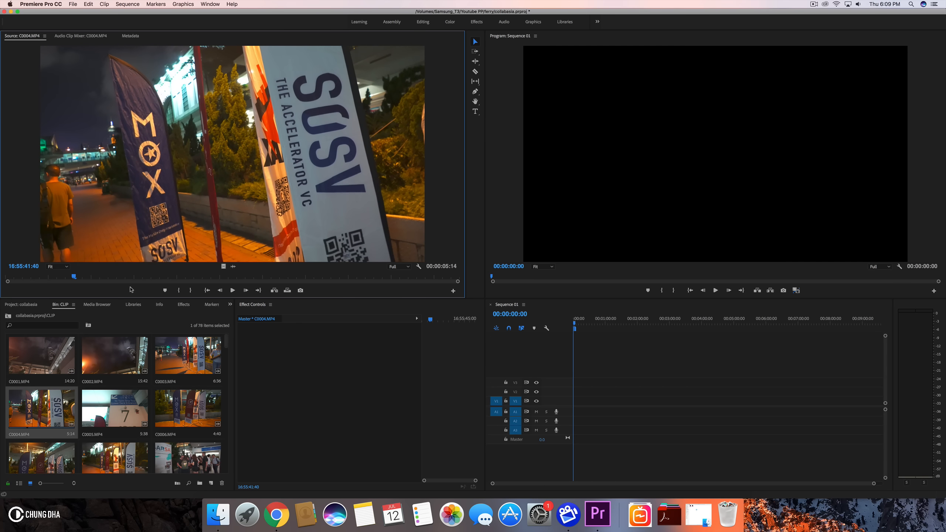
# - Mark in and out points on C0004 around a short section of about 1 second near its start
pyautogui.click(178, 292)
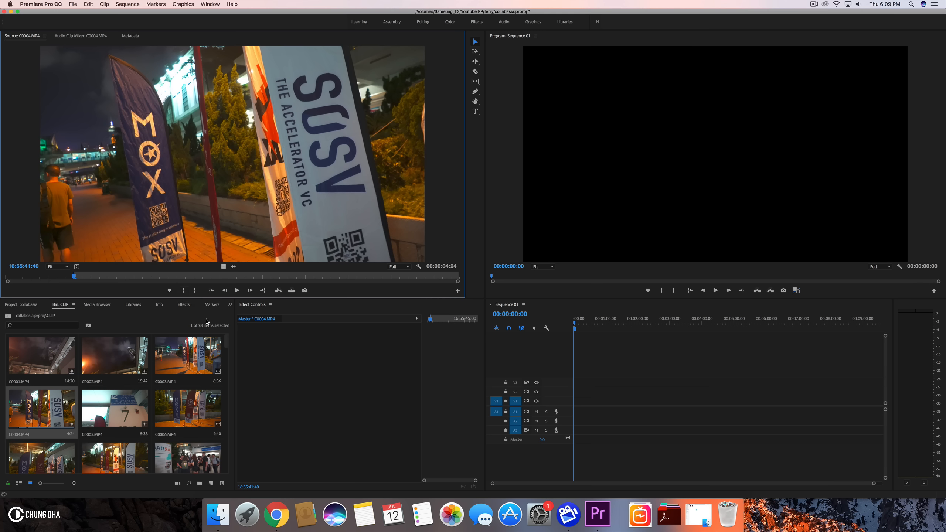
pyautogui.moveTo(196, 279)
pyautogui.mouseDown()
pyautogui.moveTo(86, 279)
pyautogui.moveTo(286, 275)
pyautogui.moveTo(91, 277)
pyautogui.moveTo(180, 280)
pyautogui.mouseUp()
pyautogui.press('o')
pyautogui.moveTo(85, 276); pyautogui.dragTo(178, 279)
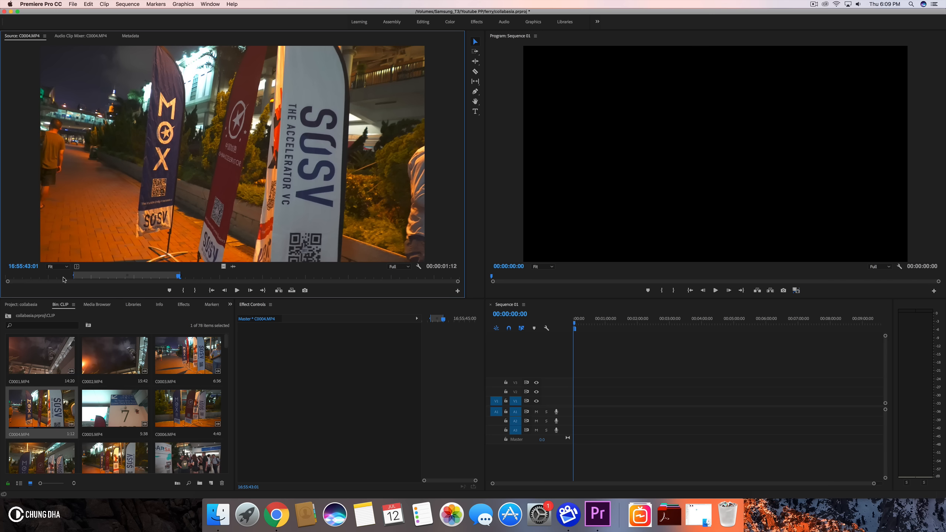
pyautogui.moveTo(88, 276); pyautogui.dragTo(180, 278)
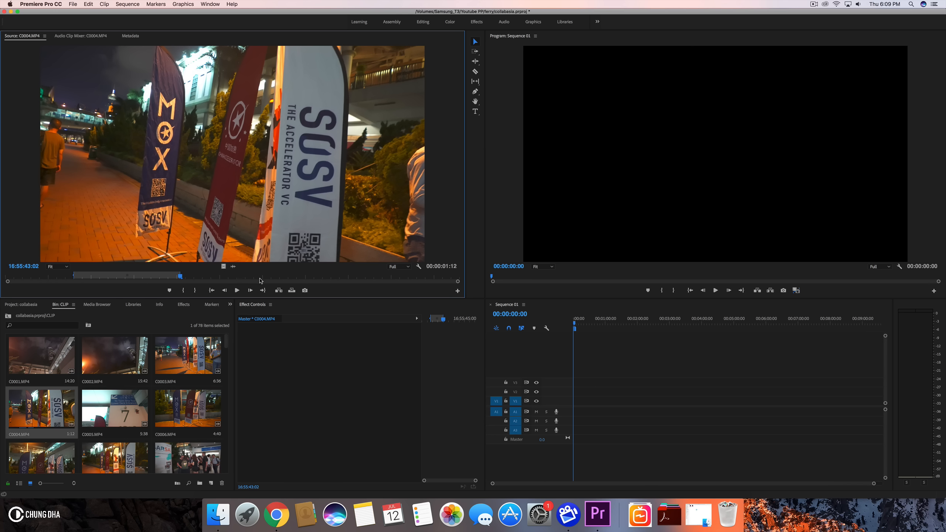
# - Drag the marked range into Sequence 01, turning off the mismatch prompt and keeping the existing sequence settings
pyautogui.moveTo(565, 321); pyautogui.dragTo(601, 404)
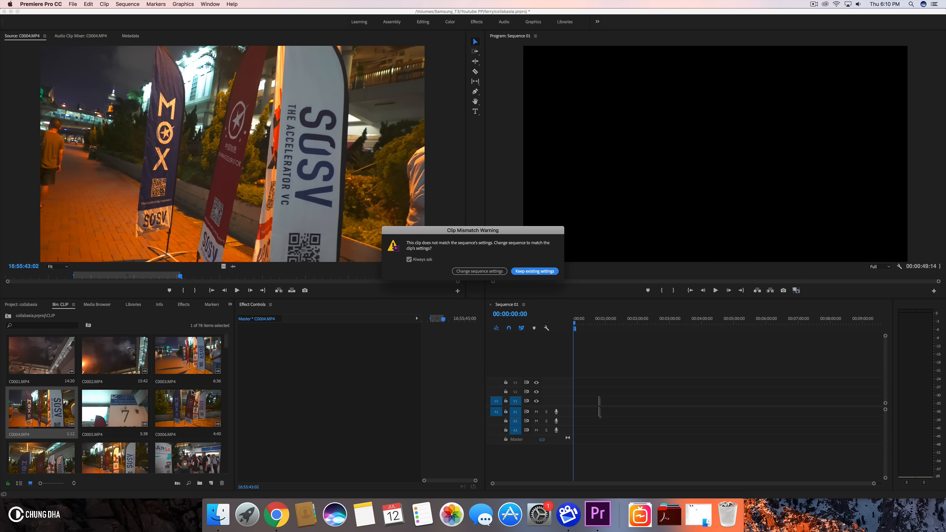
pyautogui.click(409, 260)
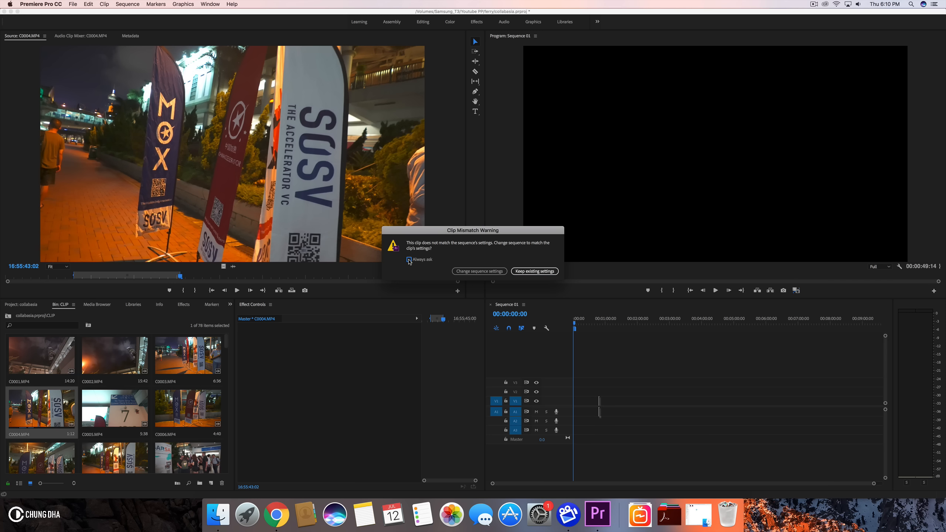
pyautogui.click(525, 273)
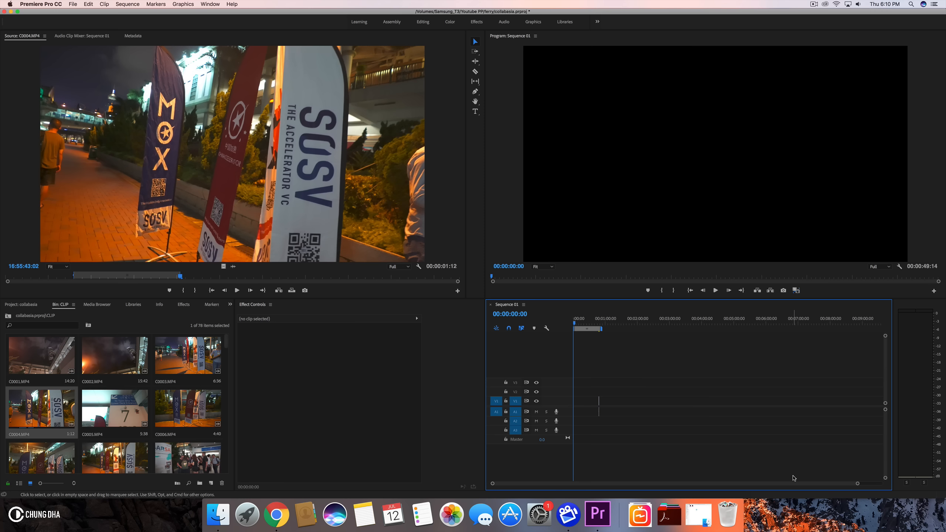
# - Zoom the timeline in on the new clip and play back the sequence
pyautogui.hscroll(3, 869, 486)
pyautogui.hscroll(-3, 868, 486)
pyautogui.moveTo(856, 484); pyautogui.dragTo(559, 484)
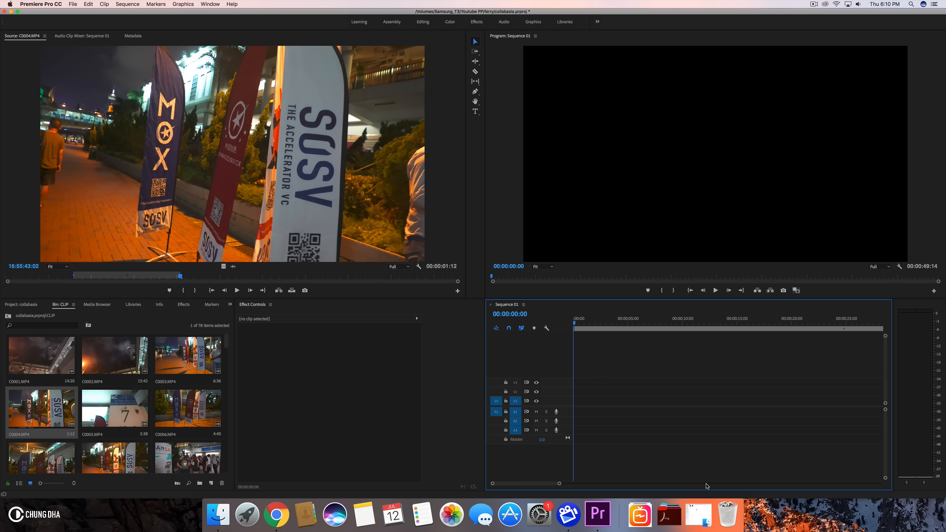
pyautogui.rightClick(583, 402)
pyautogui.click(591, 406)
pyautogui.press('space')
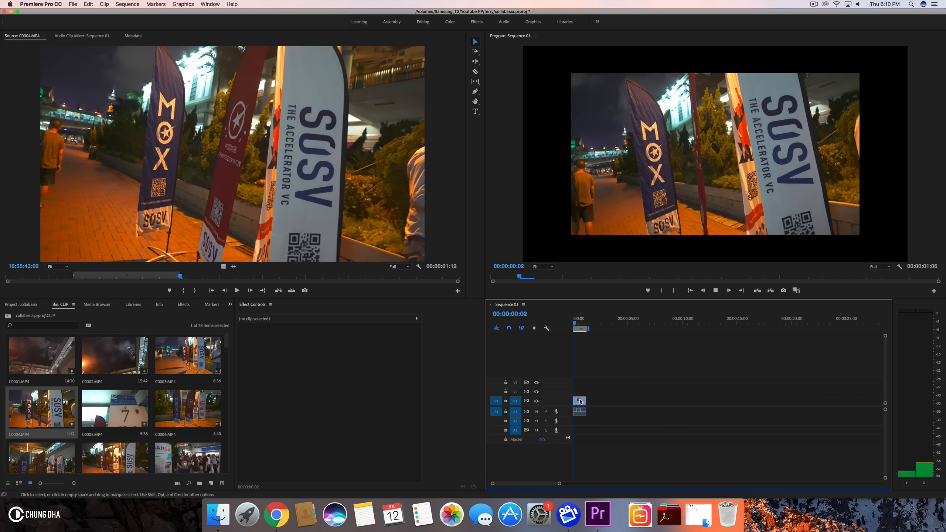
pyautogui.press('space')
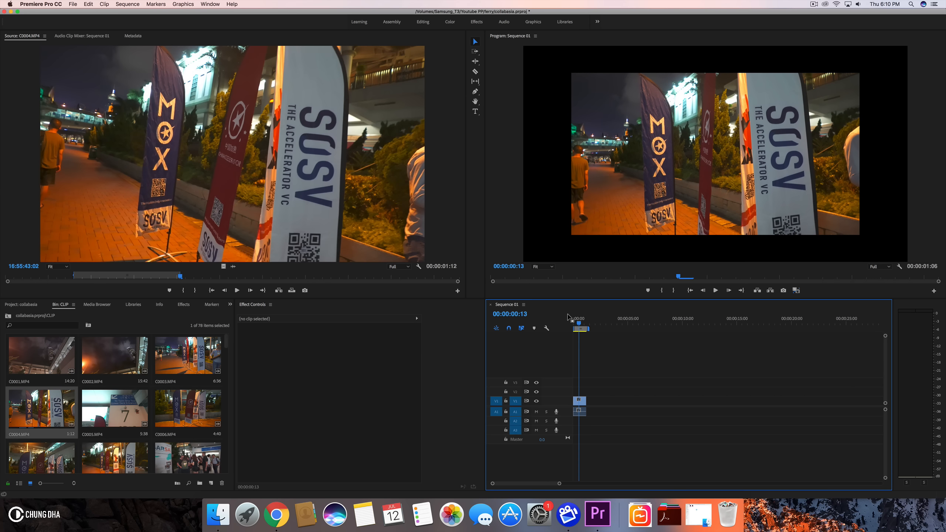
# - Set the selected clip's Scale to 134.0 in Effect Controls
pyautogui.click(579, 401)
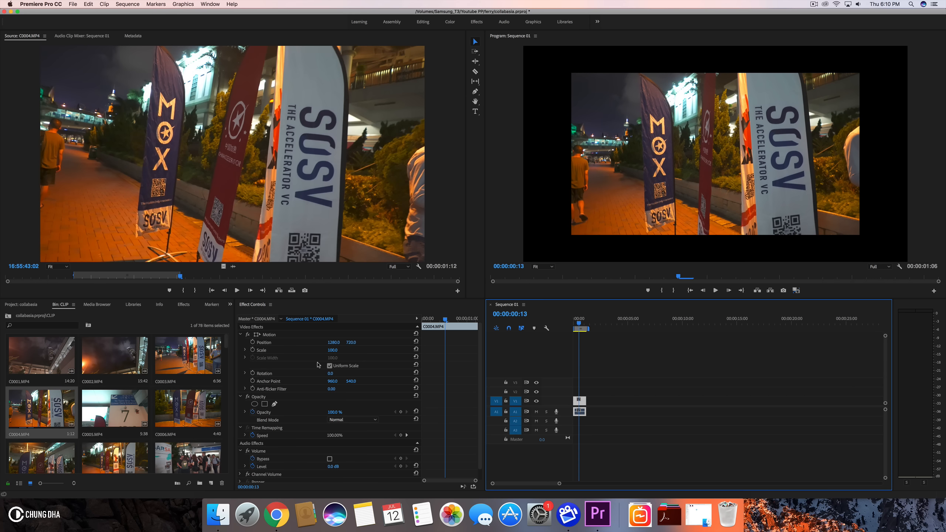
pyautogui.click(336, 350)
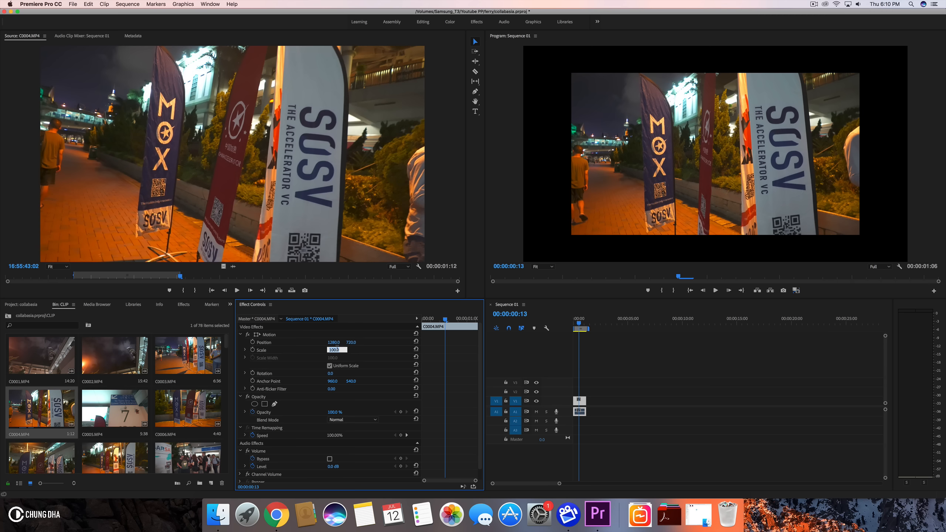
pyautogui.press('Return')
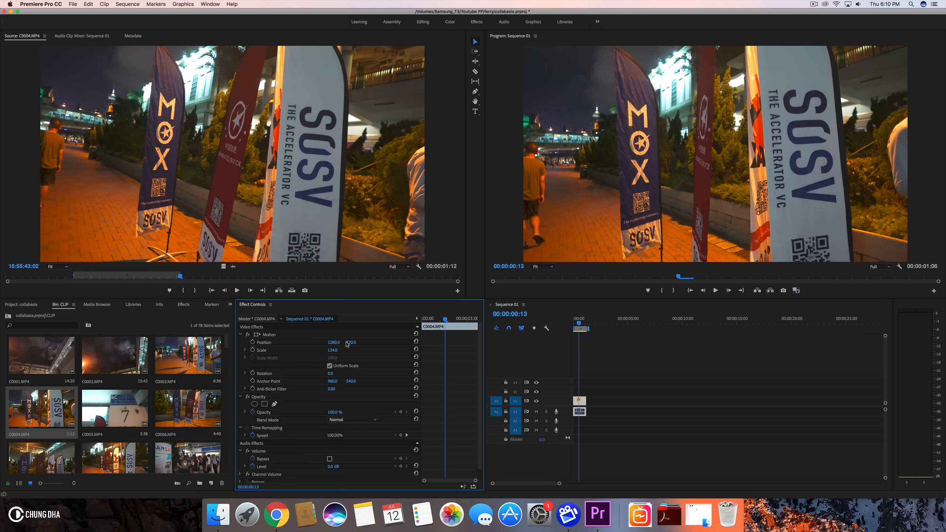
# - Set the clip's speed to 50% in the Clip Speed / Duration dialog
pyautogui.click(580, 403)
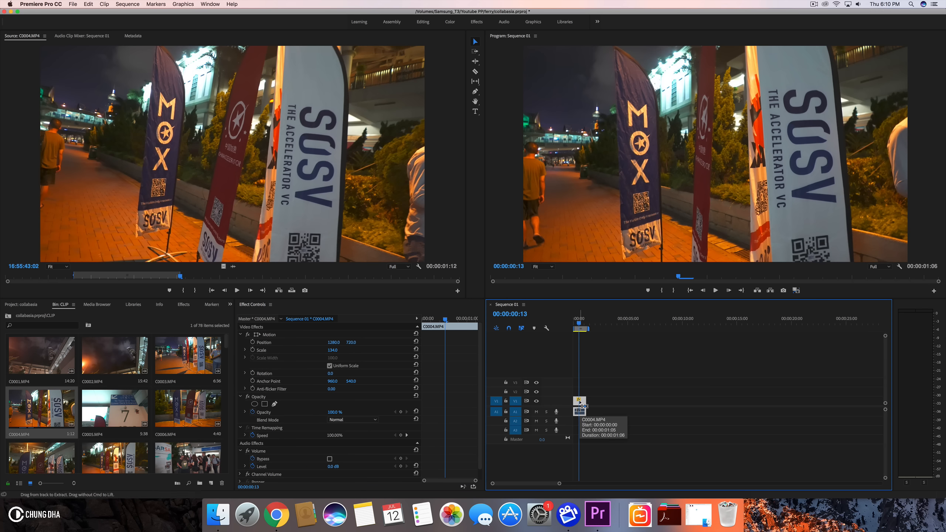
pyautogui.press('super+r')
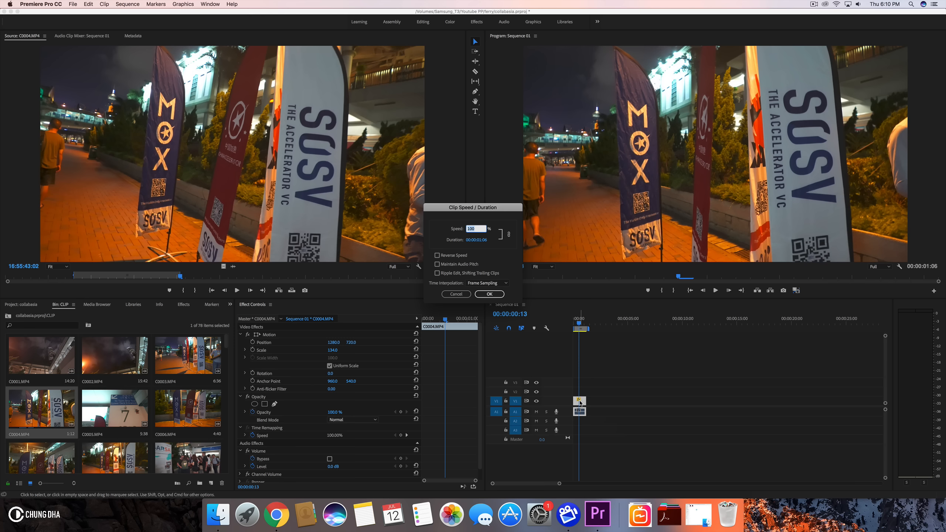
pyautogui.write('50')
pyautogui.press('Return')
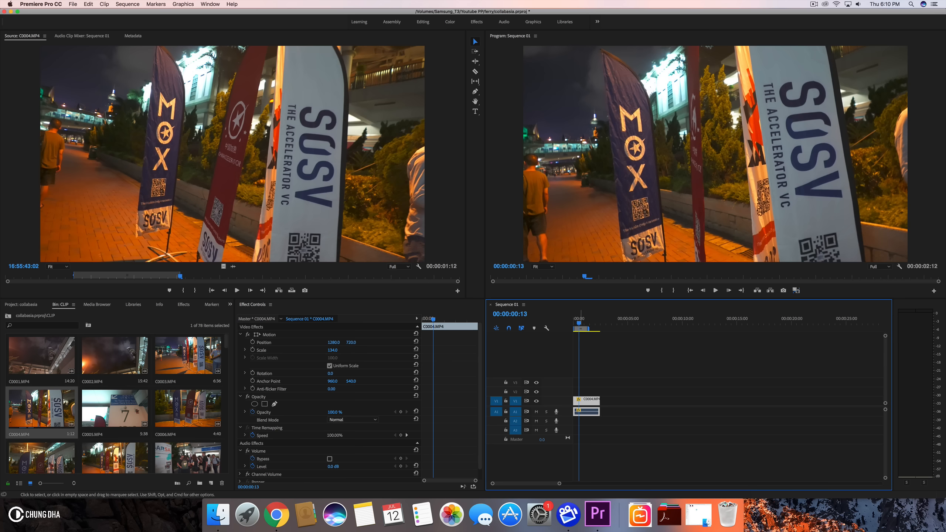
# - Play the slowed-down clip from the start of the sequence to review it
pyautogui.press('space')
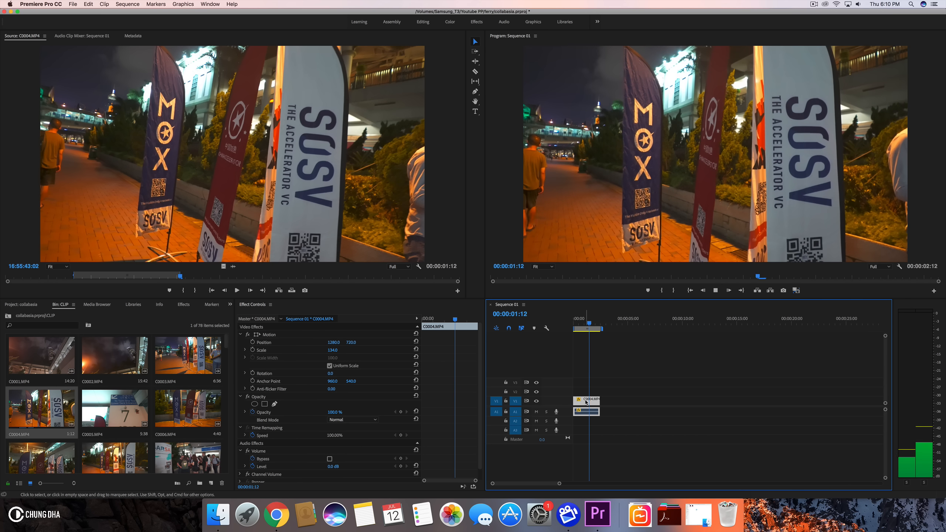
pyautogui.press('space')
pyautogui.press('Home')
pyautogui.press('space')
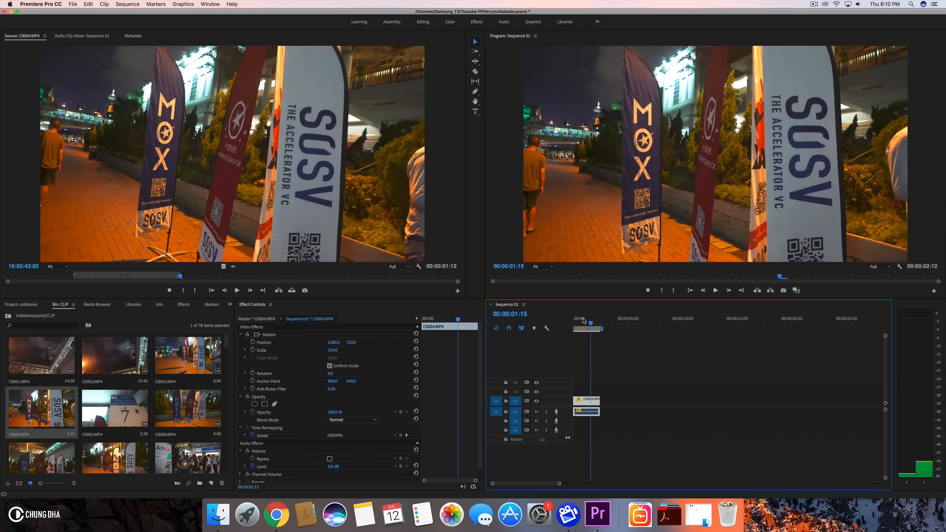
pyautogui.press('space')
pyautogui.press('space')
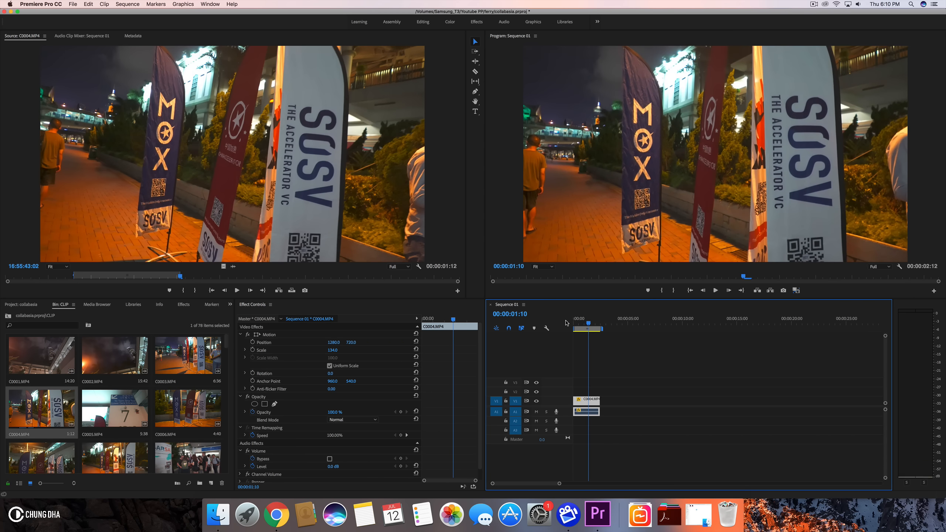
# - Move the clip along the timeline to start about 6 seconds into the sequence
pyautogui.moveTo(597, 402); pyautogui.dragTo(644, 402)
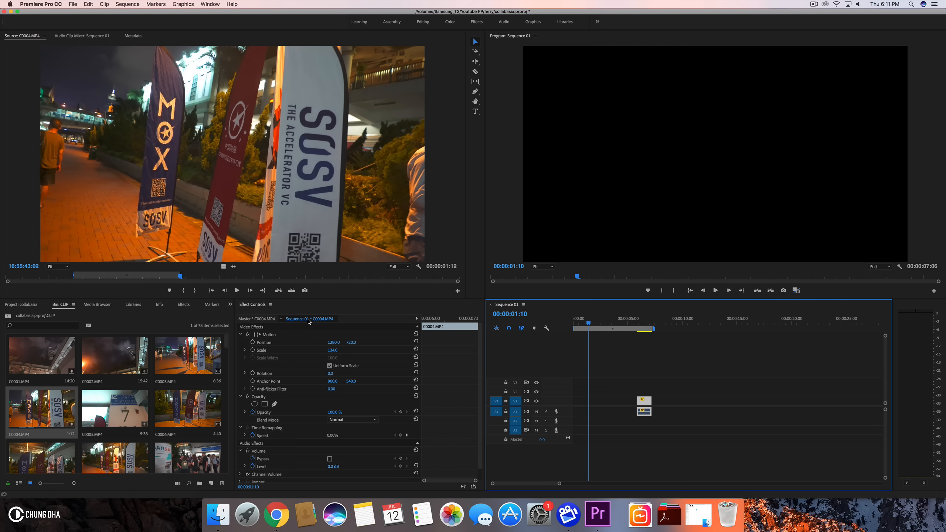
# - Scroll through the clips in the CLIP bin and return to the Project panel
pyautogui.scroll(-4, 190, 435)
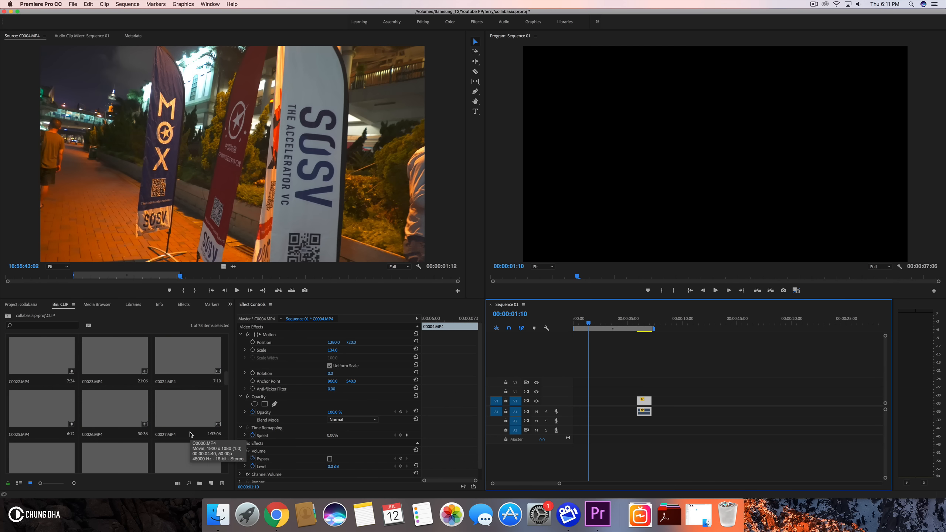
pyautogui.scroll(-3, 191, 435)
pyautogui.scroll(-13, 190, 434)
pyautogui.click(30, 303)
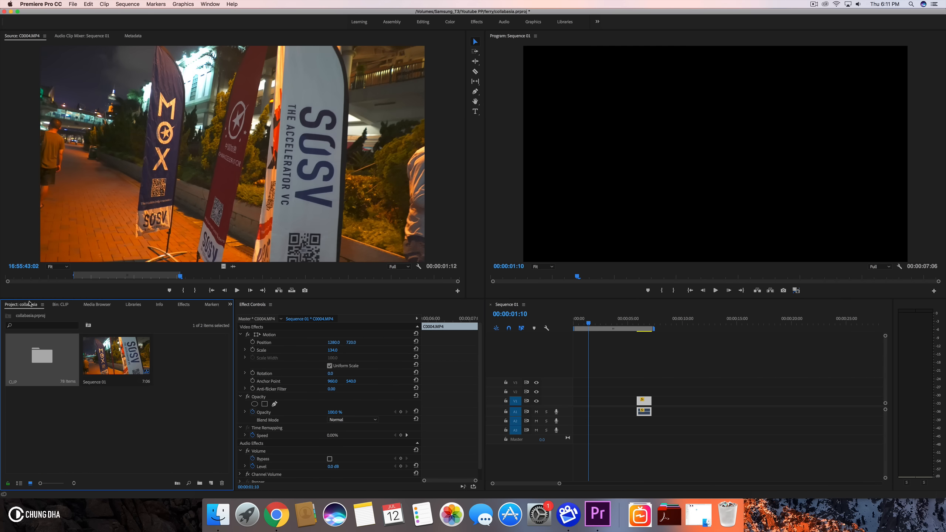
# - Switch to Finder and open the BG Music folder's youtube subfolder on the Samsung_T3 drive
pyautogui.click(218, 525)
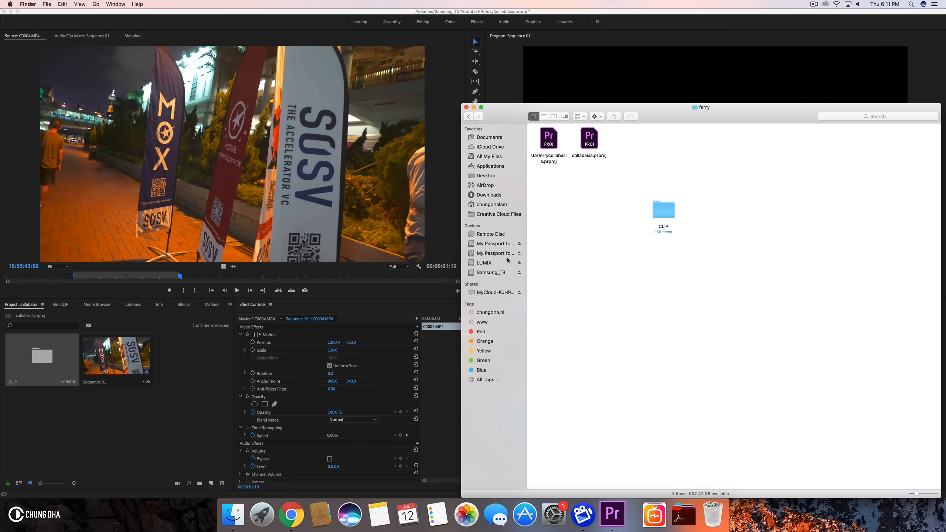
pyautogui.click(489, 272)
pyautogui.scroll(-3, 696, 277)
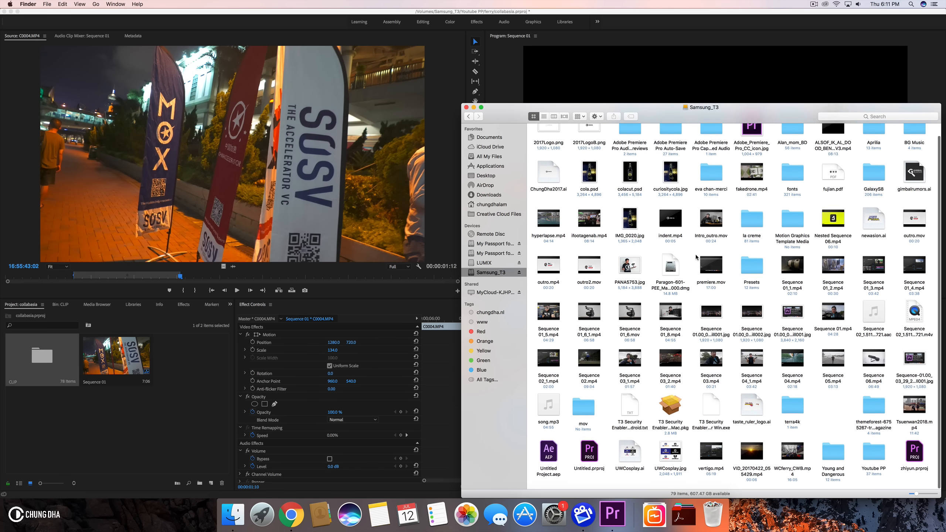
pyautogui.scroll(5, 695, 277)
pyautogui.doubleClick(913, 142)
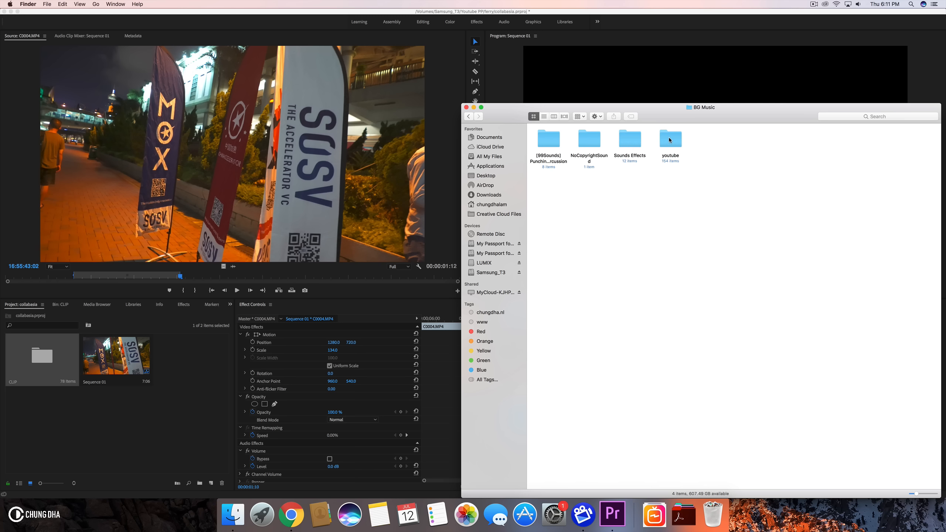
pyautogui.doubleClick(669, 140)
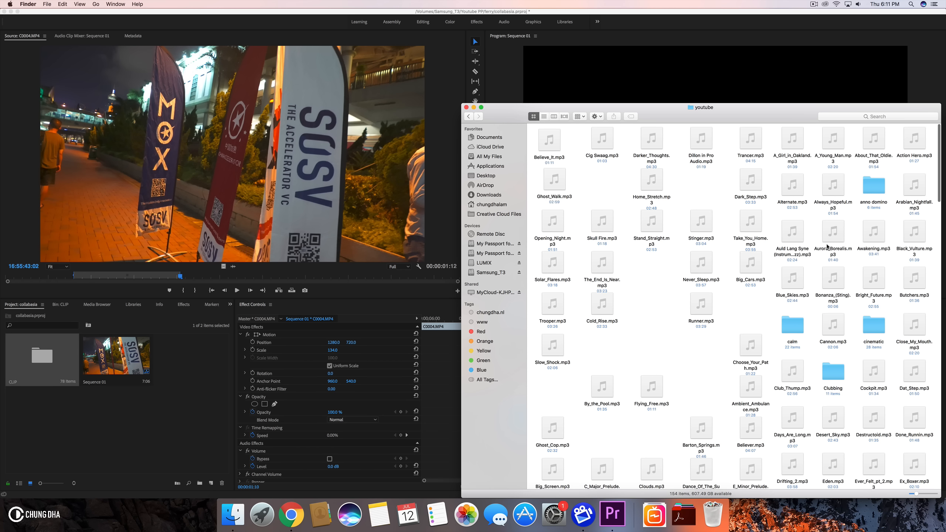
# - Arrange the youtube folder's files by Name
pyautogui.rightClick(679, 323)
pyautogui.moveTo(714, 368)
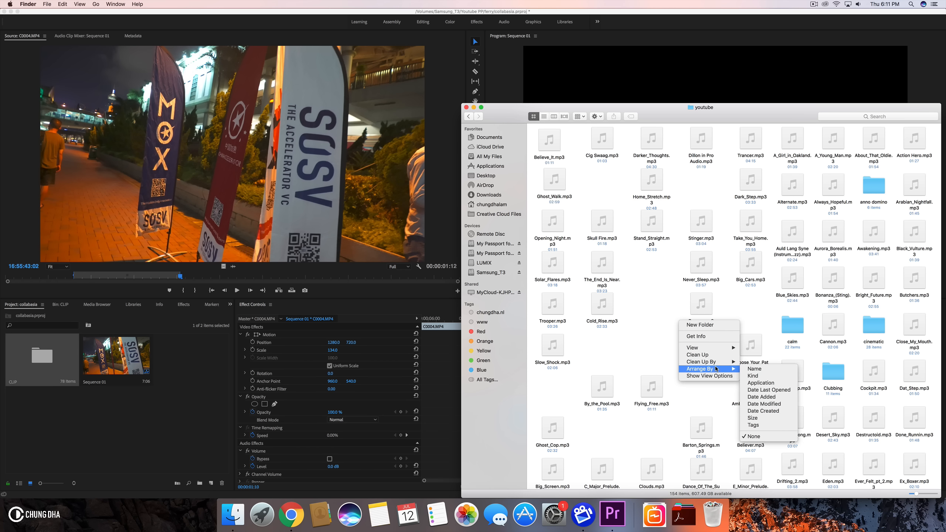
pyautogui.click(753, 369)
# - Browse the music tracks in the youtube folder, repositioning the Finder window
pyautogui.scroll(-2, 769, 210)
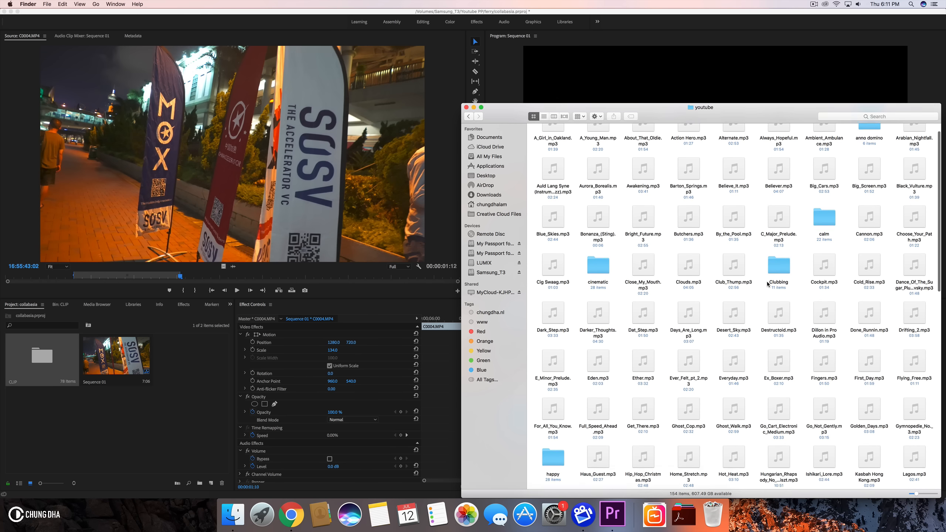
pyautogui.scroll(-20, 700, 232)
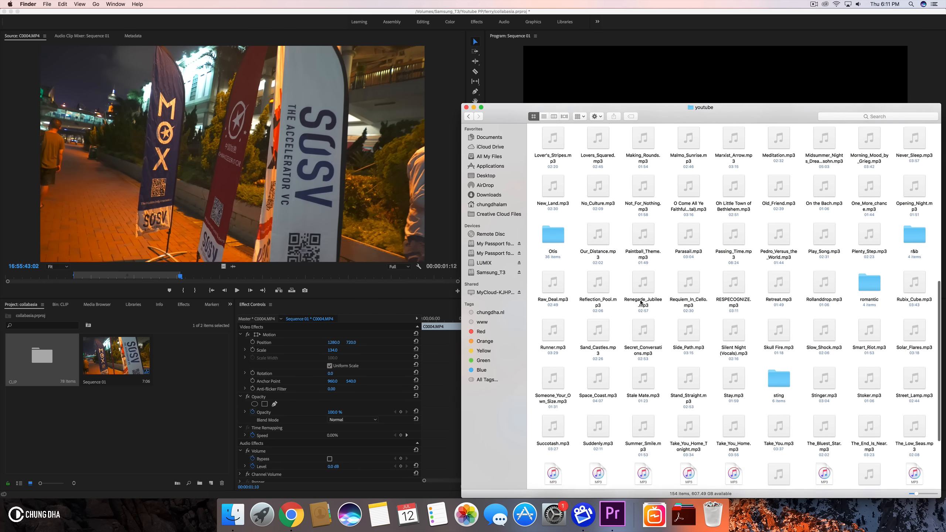
pyautogui.moveTo(640, 303)
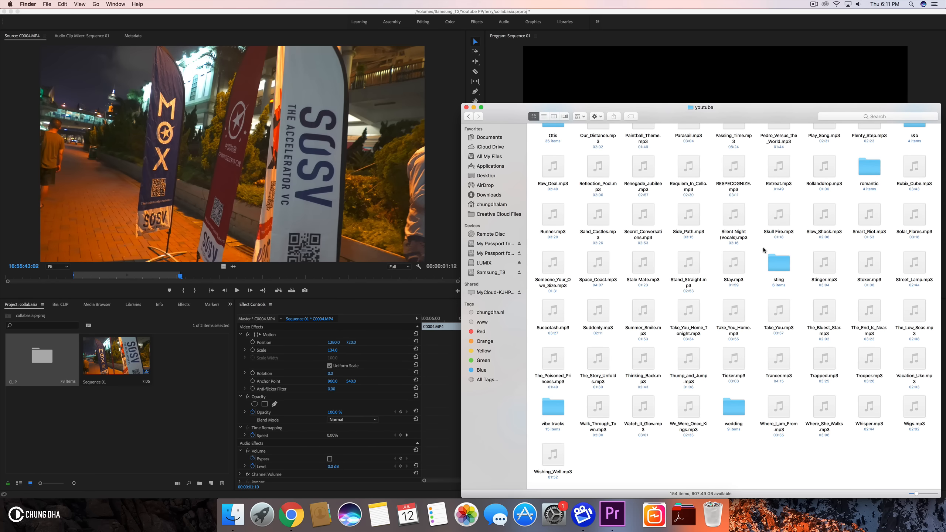
pyautogui.scroll(20, 778, 245)
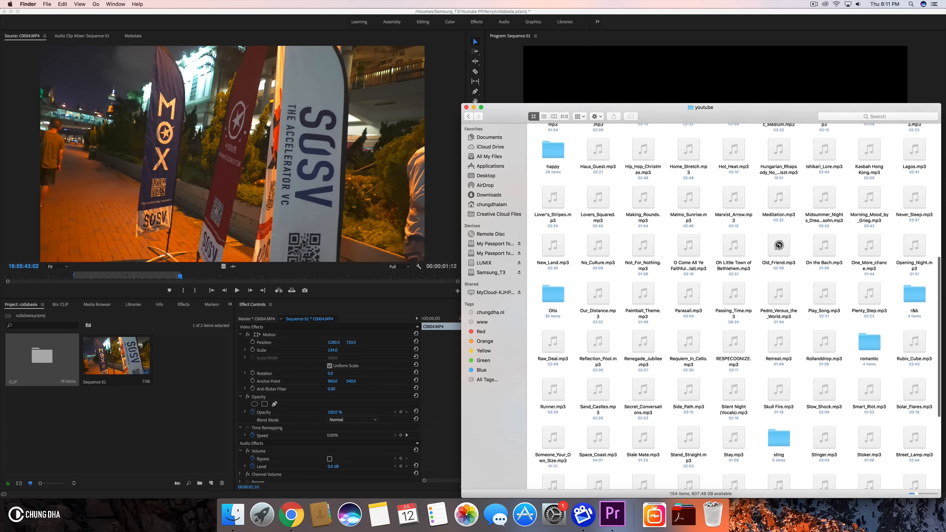
pyautogui.scroll(-20, 777, 245)
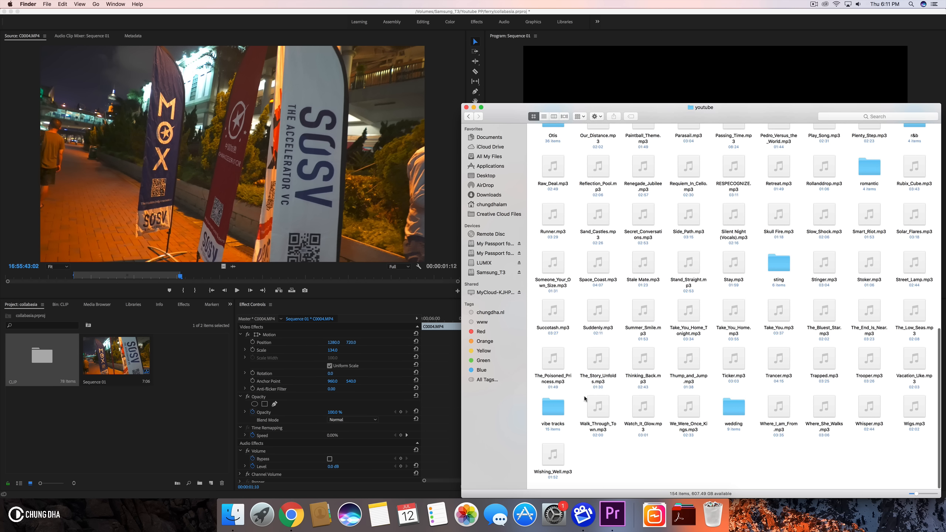
pyautogui.moveTo(761, 103); pyautogui.dragTo(712, 84)
pyautogui.scroll(10, 708, 334)
pyautogui.scroll(10, 708, 334)
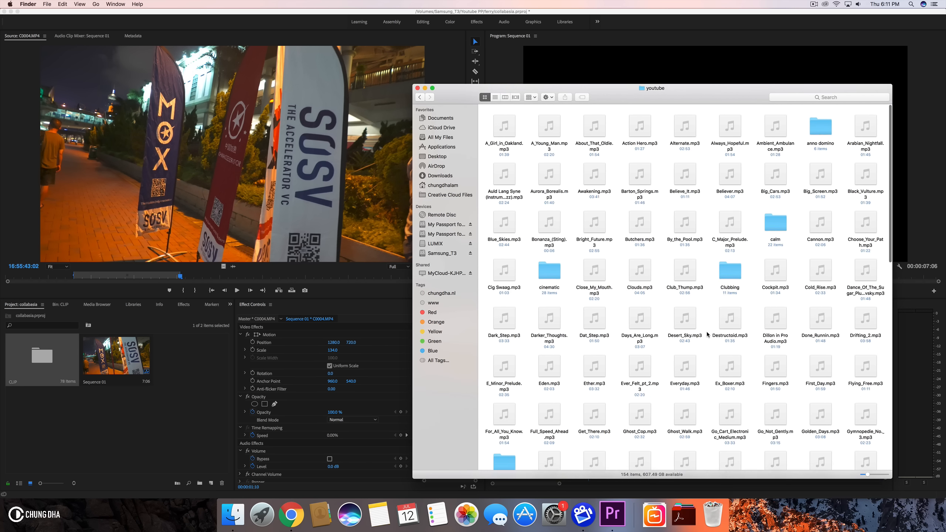
# - Open the anno domino folder and preview the Stand.mp3 track
pyautogui.doubleClick(822, 124)
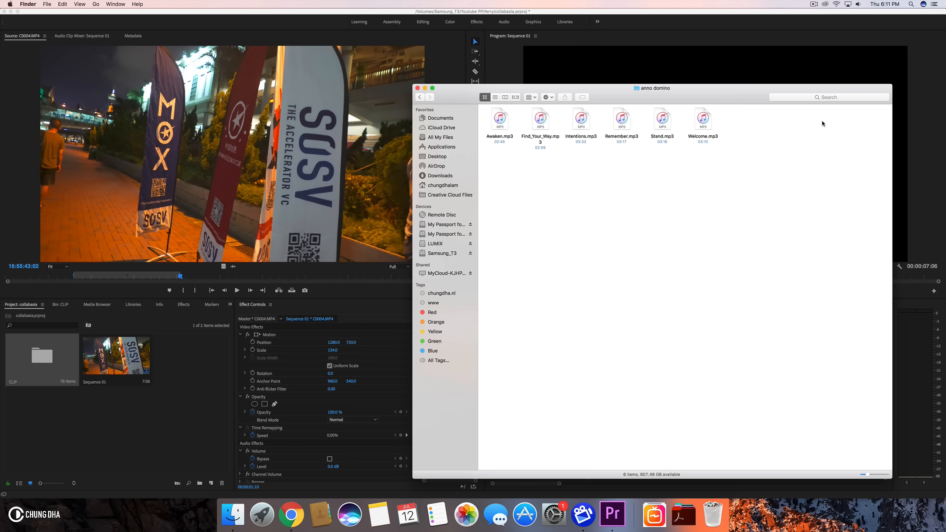
pyautogui.click(665, 128)
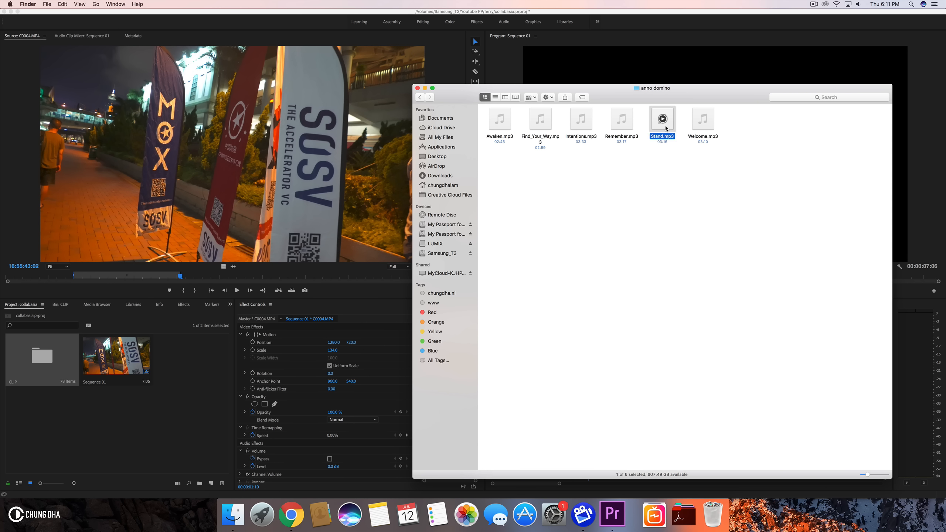
# - Preview the Stand, Find_Your_Way and Awaken tracks in Quick Look, scrubbing through each and closing the preview
pyautogui.press('space')
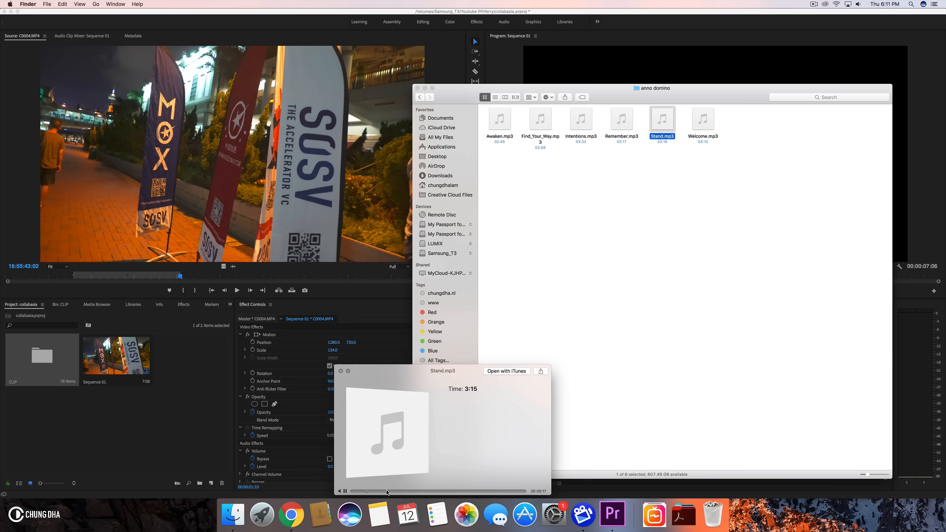
pyautogui.click(423, 492)
pyautogui.press('space')
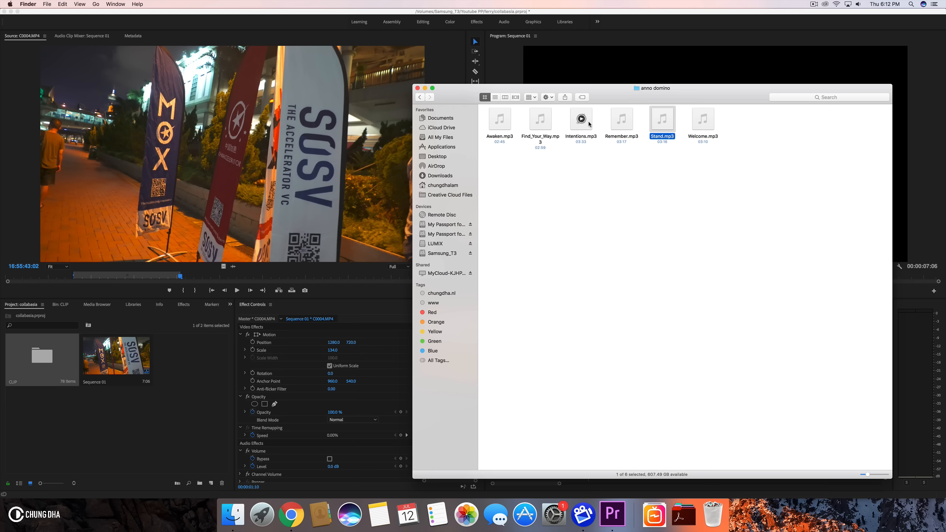
pyautogui.click(546, 127)
pyautogui.press('space')
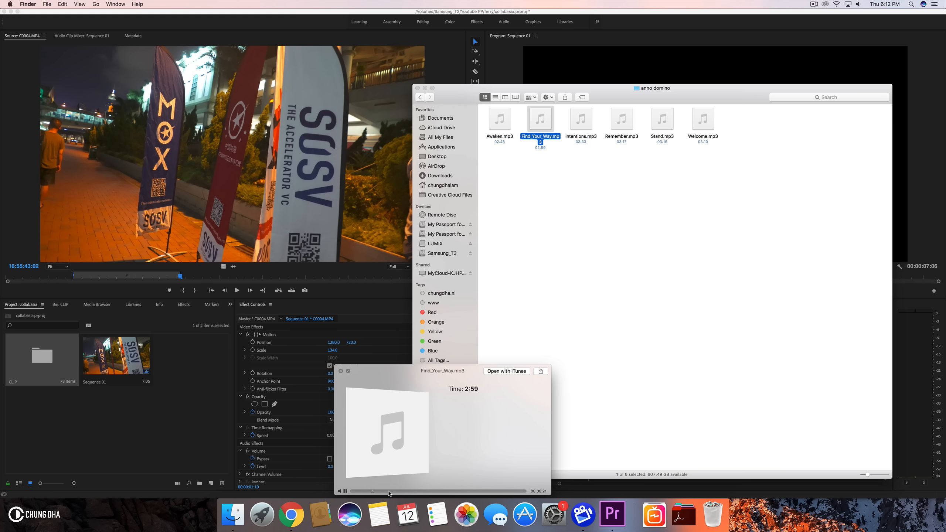
pyautogui.click(419, 491)
pyautogui.click(504, 119)
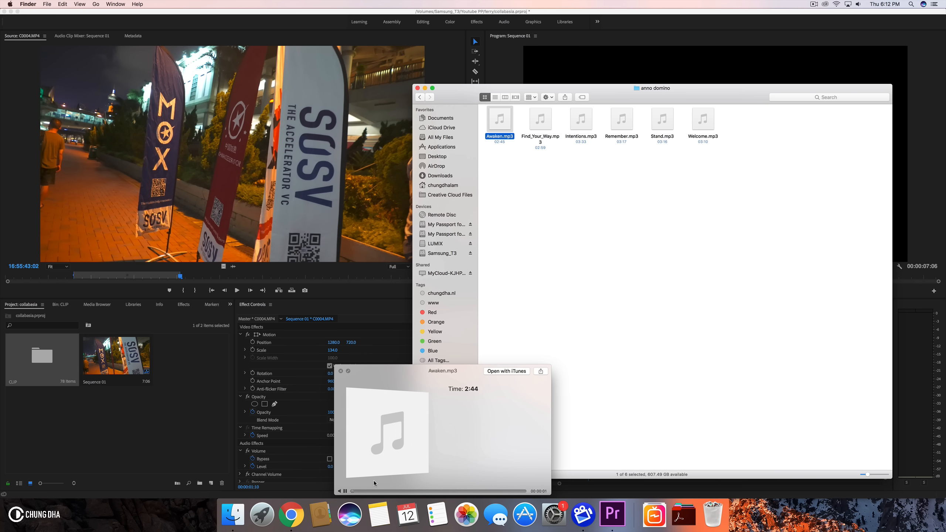
pyautogui.click(400, 490)
pyautogui.click(341, 371)
# - Preview Find_Your_Way, Intentions, Stand and Welcome tracks in turn with Quick Look
pyautogui.click(540, 123)
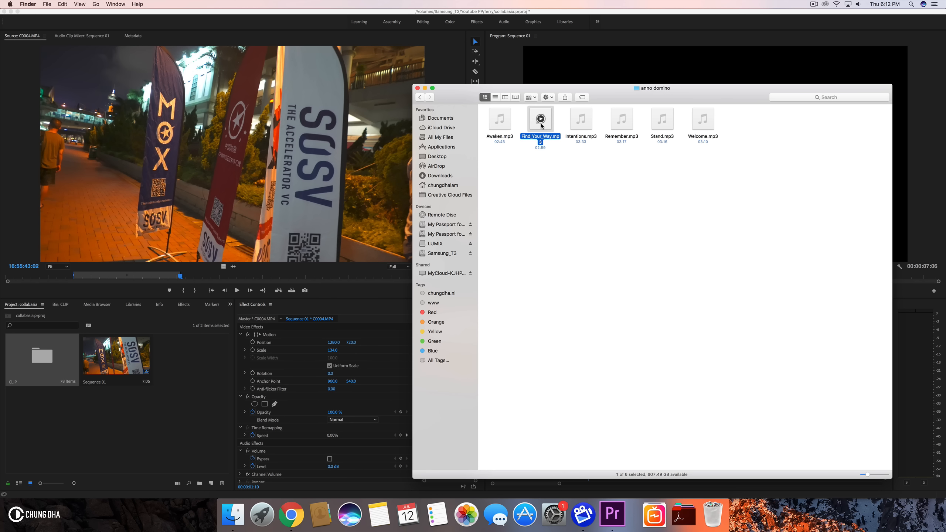
pyautogui.press('space')
pyautogui.click(367, 491)
pyautogui.press('space')
pyautogui.click(589, 130)
pyautogui.press('space')
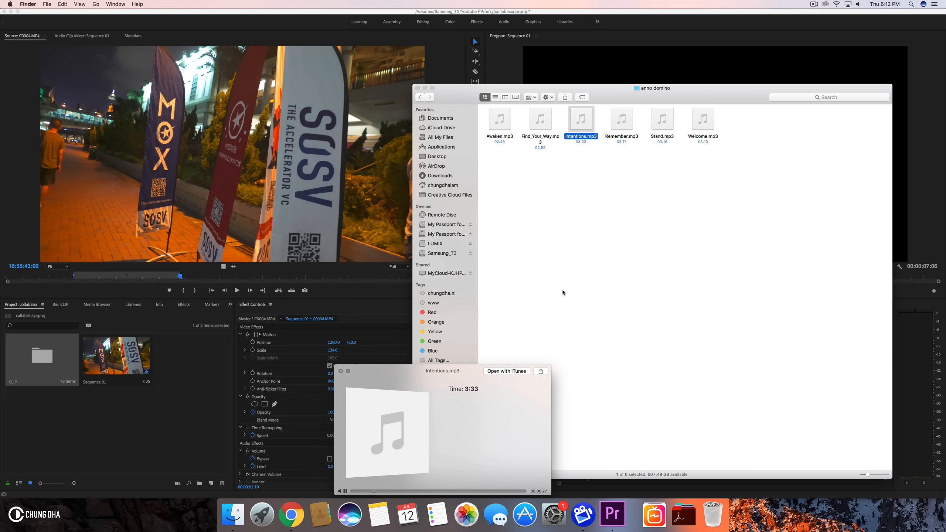
pyautogui.click(669, 128)
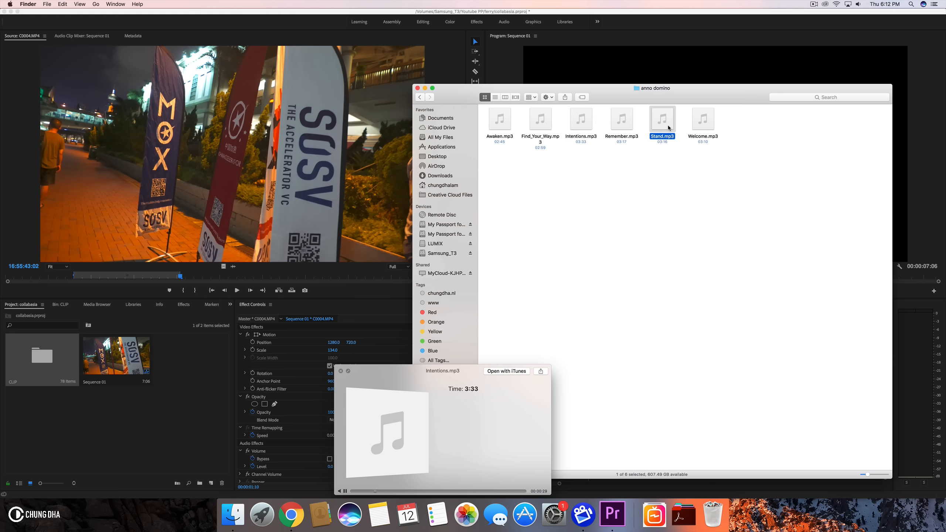
pyautogui.click(706, 121)
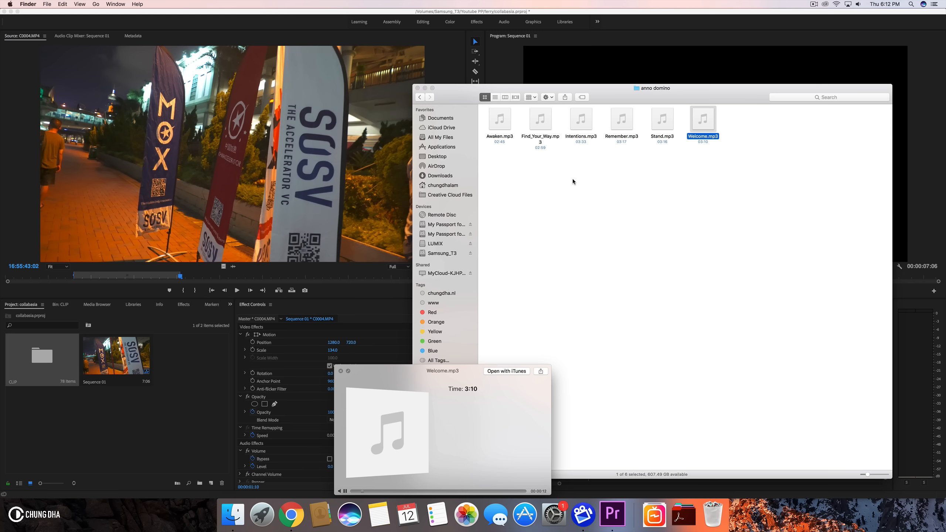
# - Preview the Remember.mp3 track, scrubbing through it, and close the preview
pyautogui.click(619, 126)
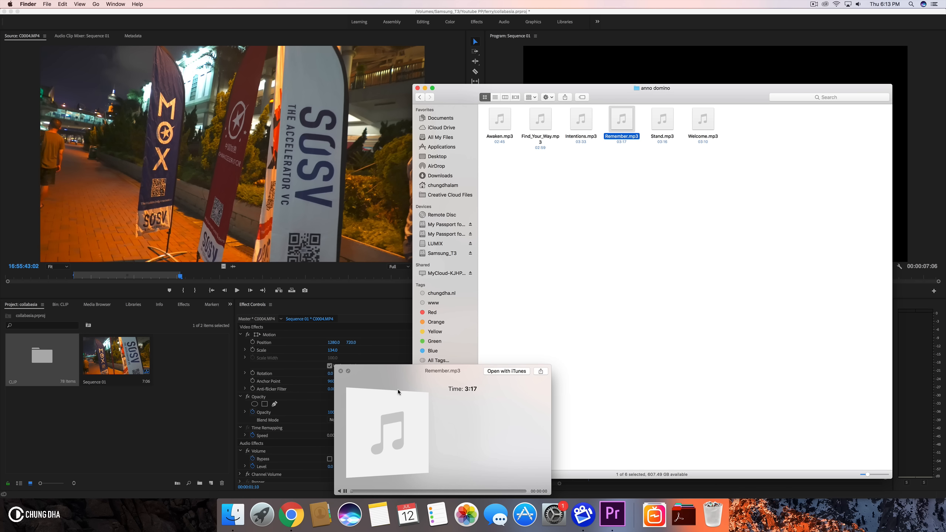
pyautogui.click(367, 491)
pyautogui.click(408, 491)
pyautogui.click(363, 492)
pyautogui.click(340, 371)
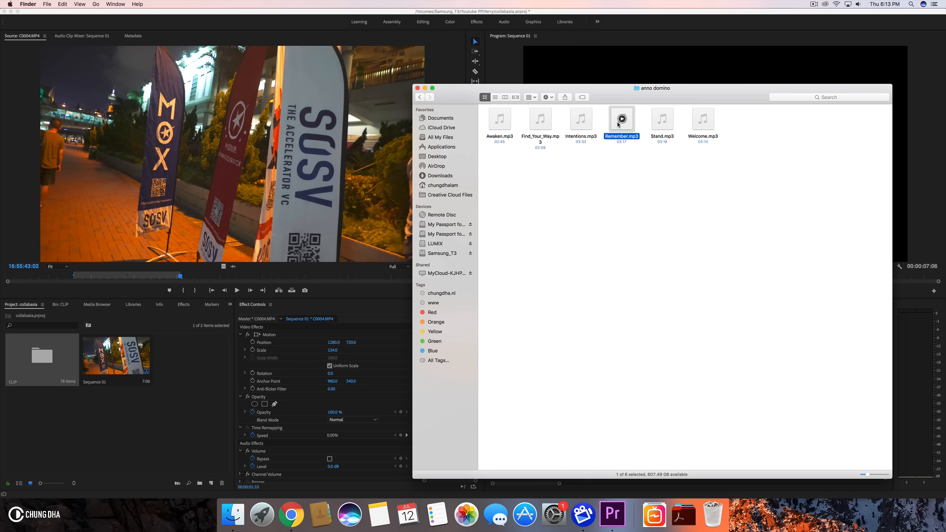
# - Import Remember.mp3 into the collabasia project and place it on Sequence 01's first audio track
pyautogui.moveTo(620, 120); pyautogui.dragTo(149, 419)
pyautogui.moveTo(206, 344); pyautogui.dragTo(574, 412)
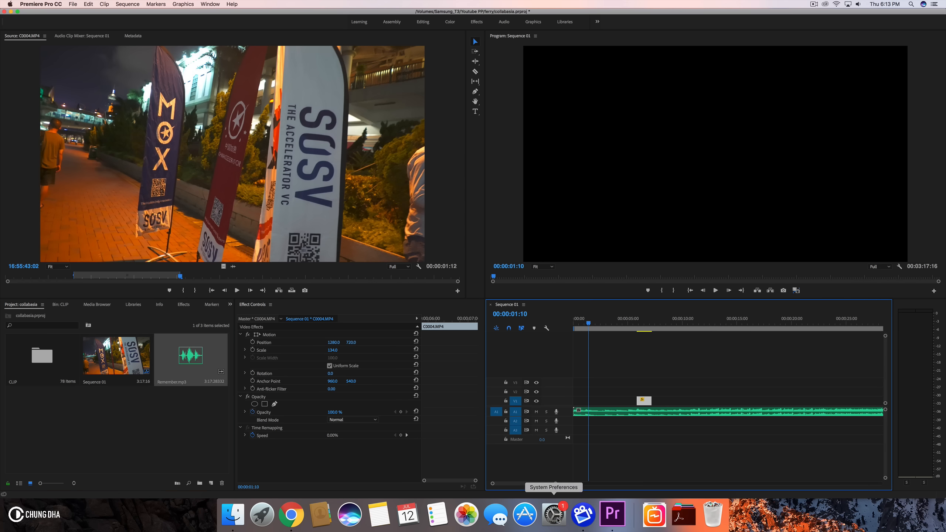
# - Play back the music in Sequence 01 with the whole sequence fitted in the timeline
pyautogui.press('\\')
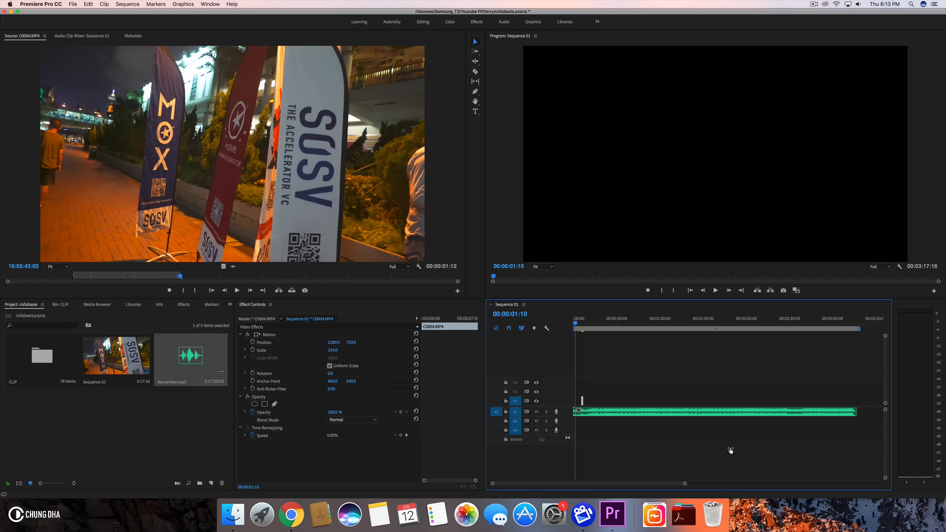
pyautogui.click(588, 324)
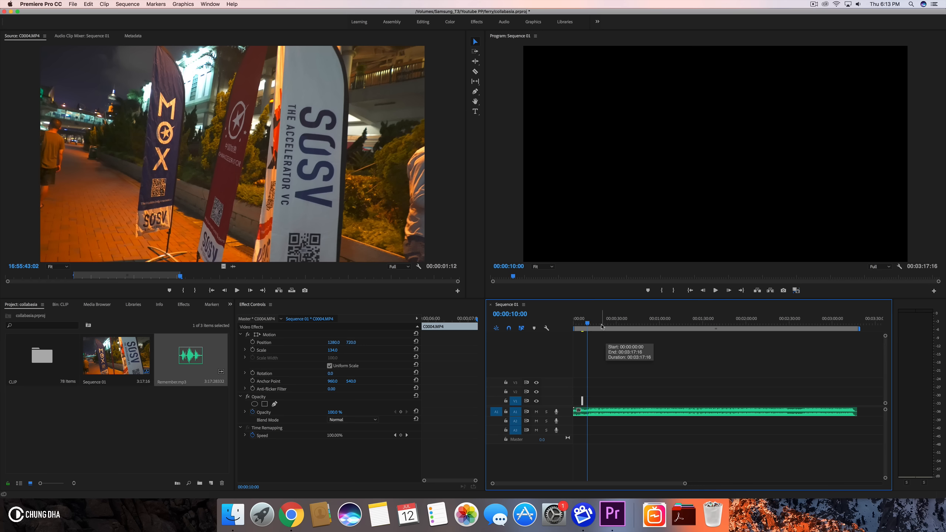
pyautogui.press('space')
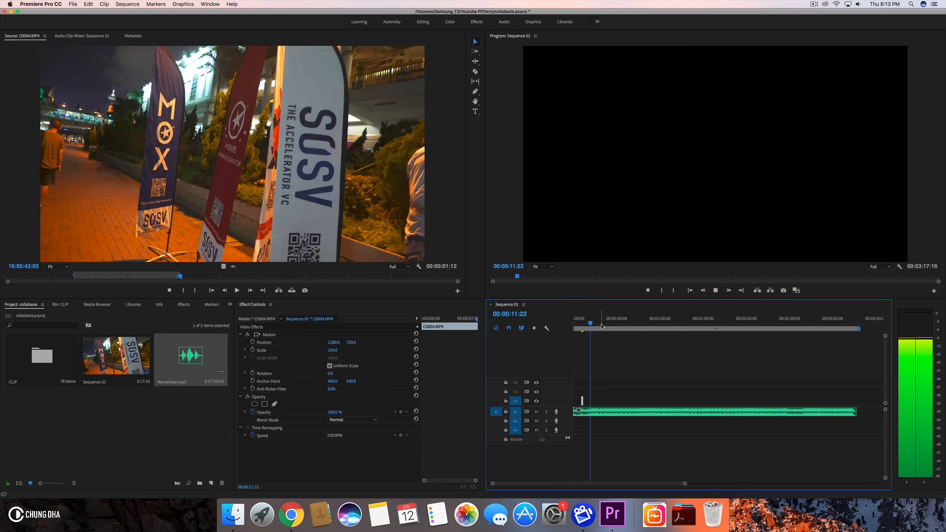
pyautogui.press('space')
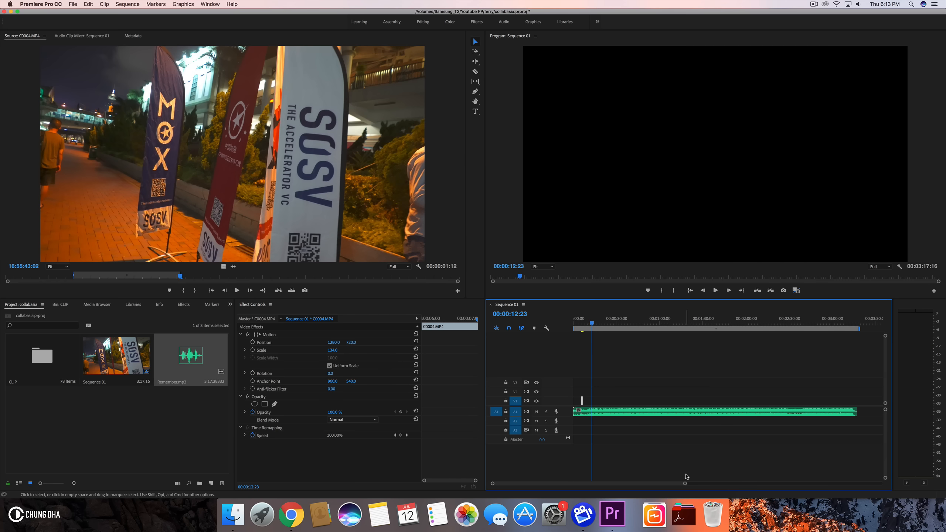
pyautogui.moveTo(685, 483); pyautogui.dragTo(546, 484)
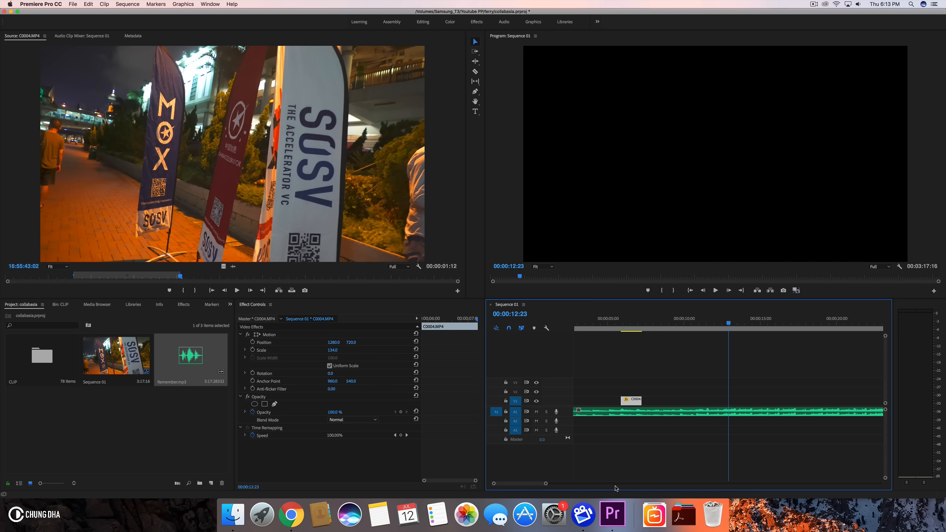
pyautogui.click(597, 330)
pyautogui.press('space')
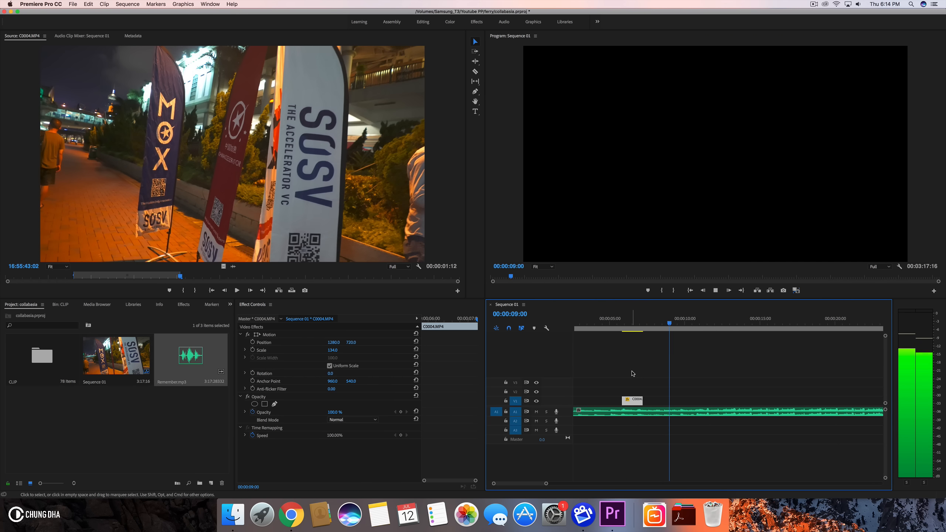
pyautogui.press('space')
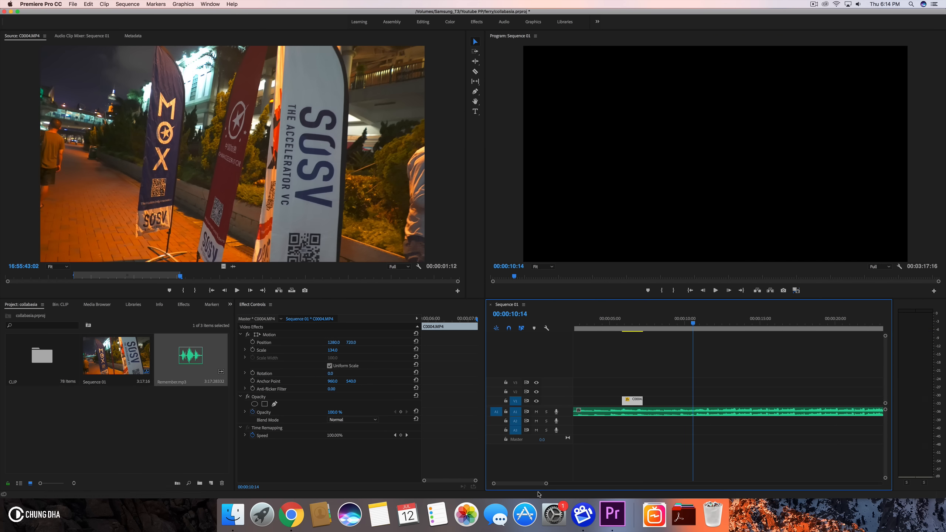
# - Play back the opening of the sequence again at a closer timeline zoom
pyautogui.moveTo(546, 484); pyautogui.dragTo(580, 484)
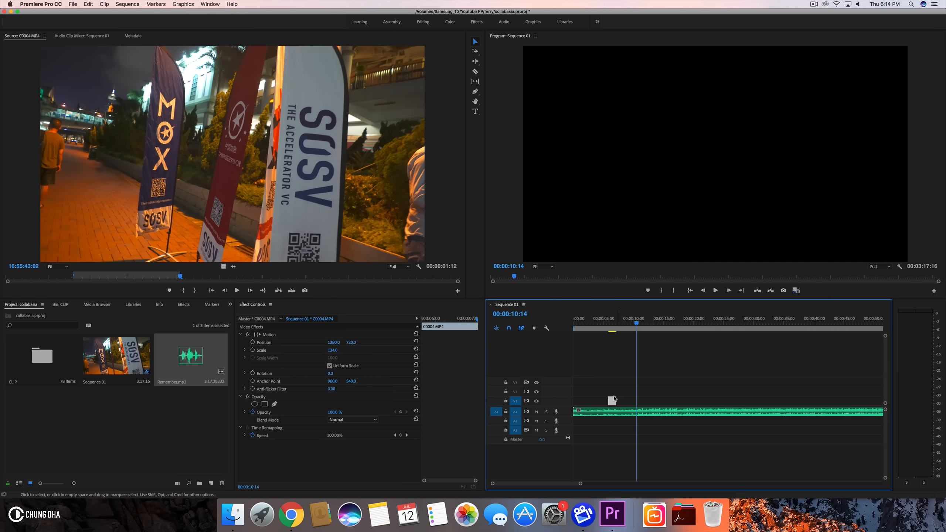
pyautogui.moveTo(593, 323); pyautogui.dragTo(496, 337)
pyautogui.press('space')
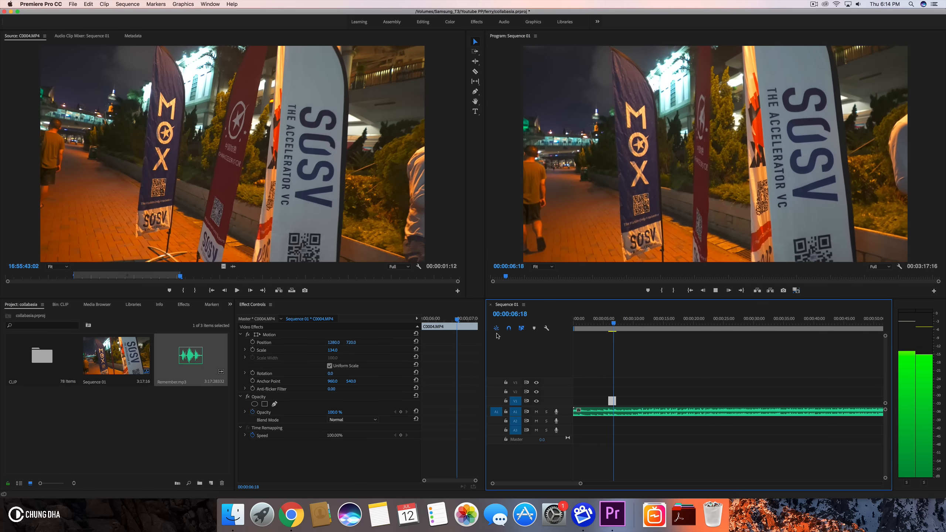
pyautogui.press('space')
pyautogui.click(603, 319)
pyautogui.press('space')
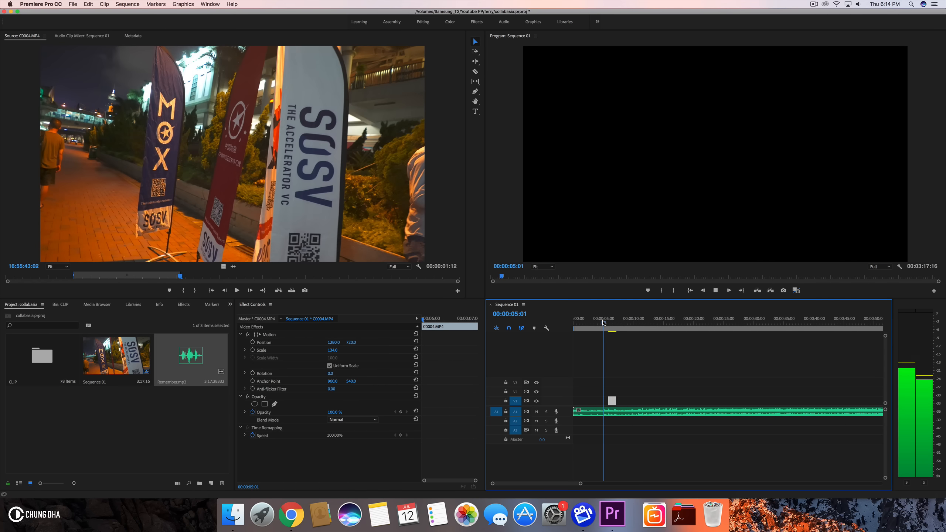
pyautogui.press('space')
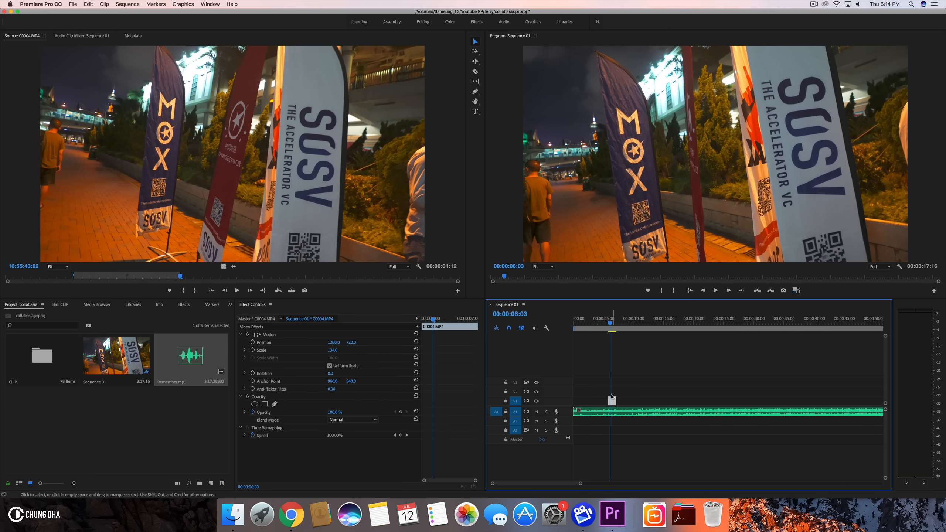
pyautogui.click(609, 320)
pyautogui.moveTo(609, 319); pyautogui.dragTo(607, 320)
pyautogui.moveTo(580, 484); pyautogui.dragTo(554, 483)
# - Remove the music's opening section up to 00:00:05:19 by trimming and cutting the audio clip at the playhead
pyautogui.click(729, 322)
pyautogui.click(735, 415)
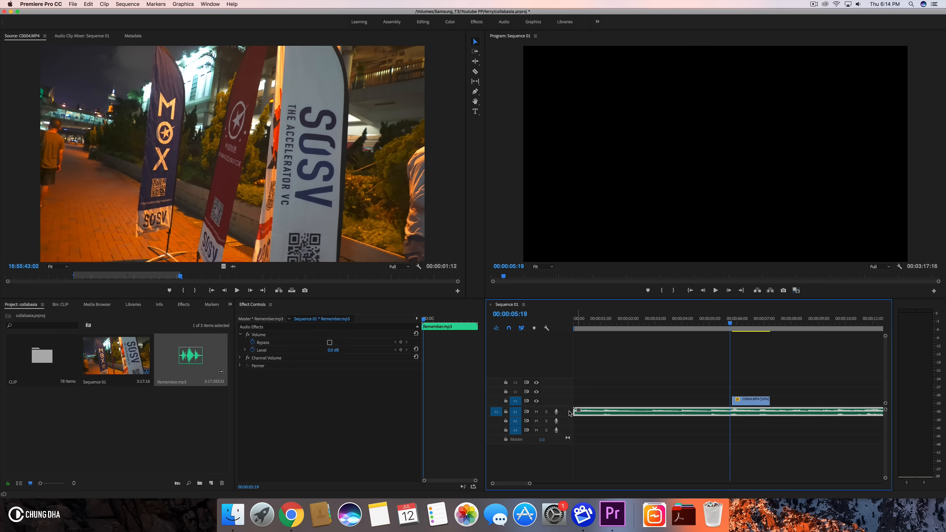
pyautogui.moveTo(578, 411); pyautogui.dragTo(676, 411)
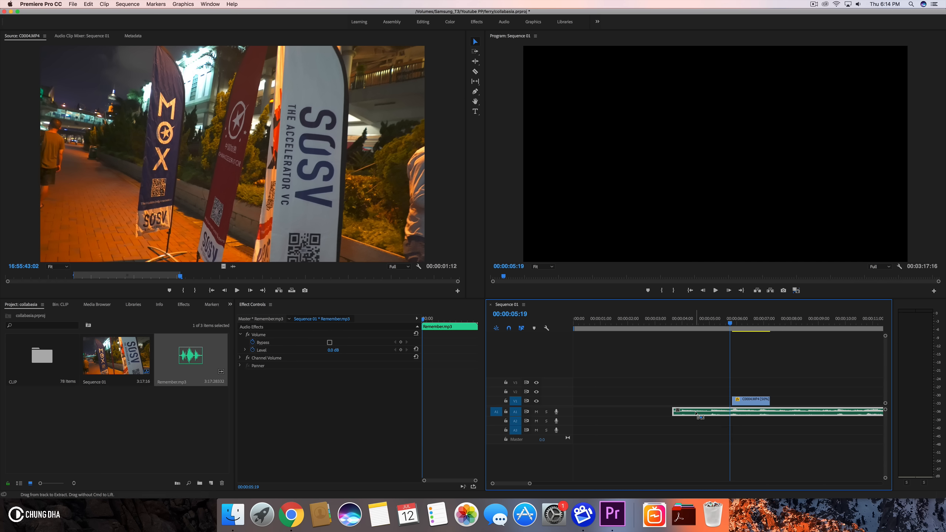
pyautogui.press('super+k')
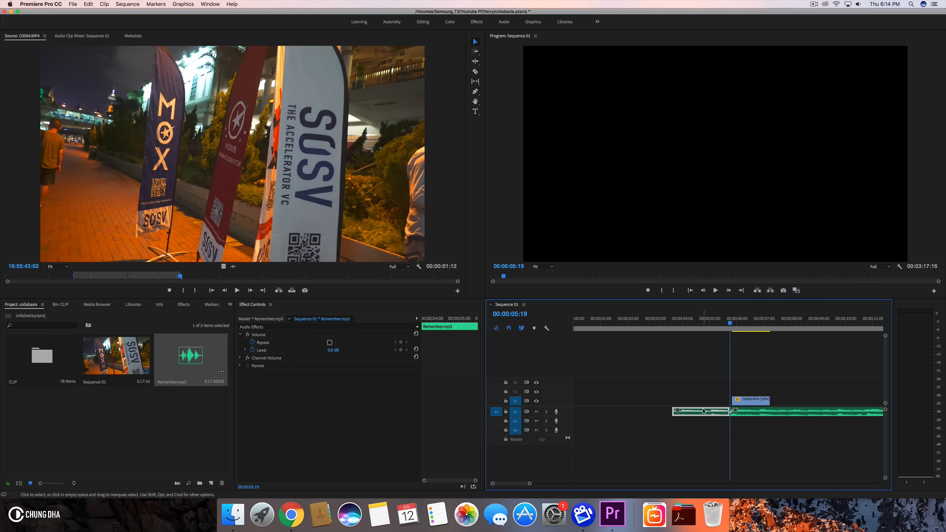
pyautogui.press('Delete')
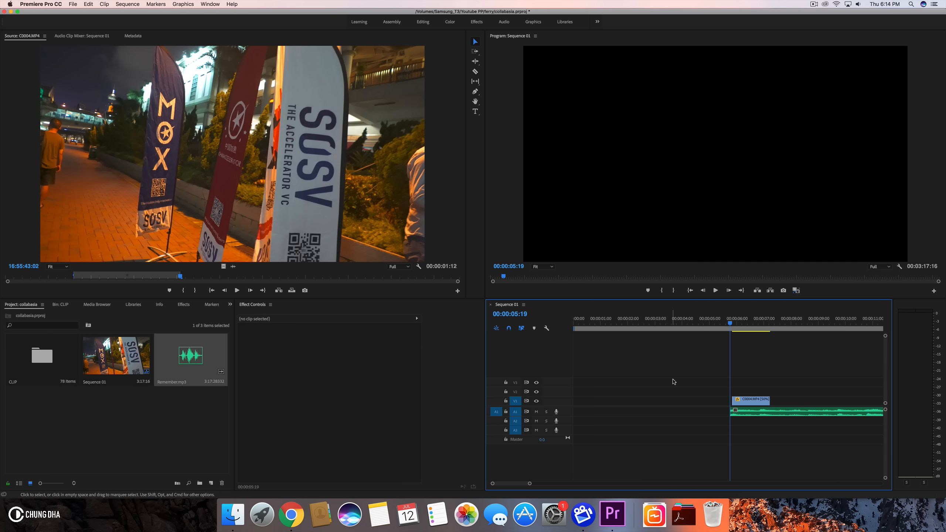
# - Ripple delete the empty gap before the music so everything starts at the beginning of the sequence
pyautogui.press('c')
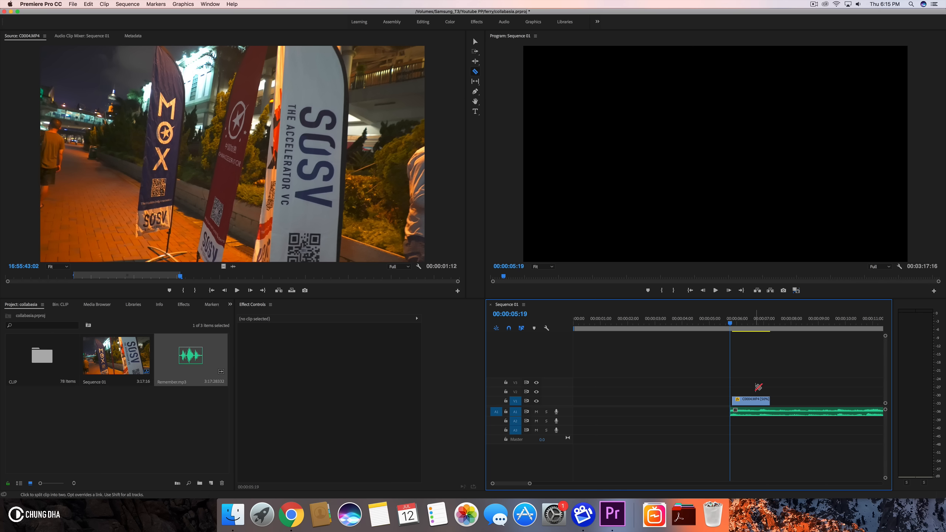
pyautogui.press('v')
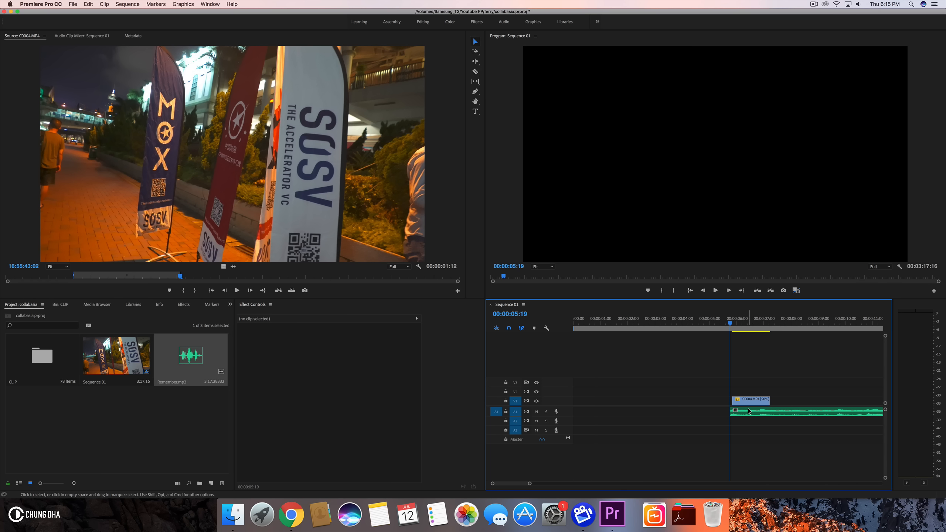
pyautogui.click(678, 412)
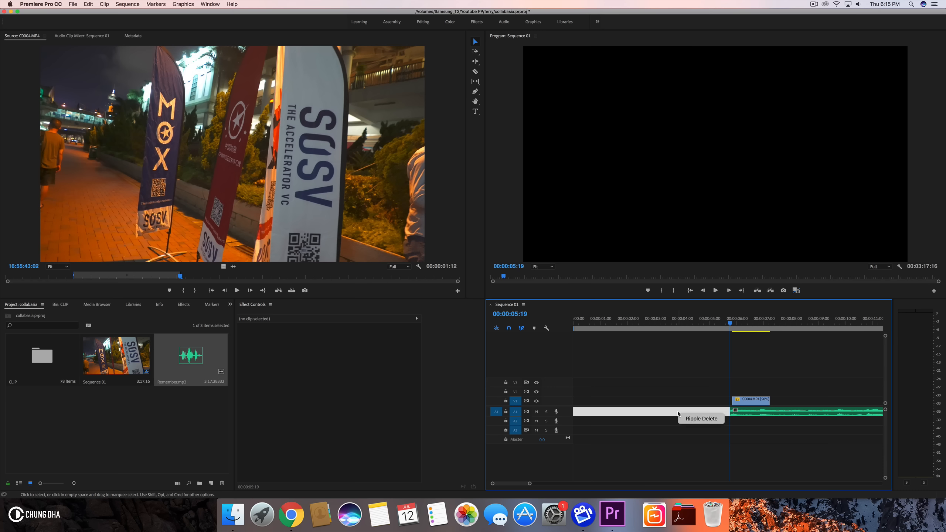
pyautogui.rightClick(629, 414)
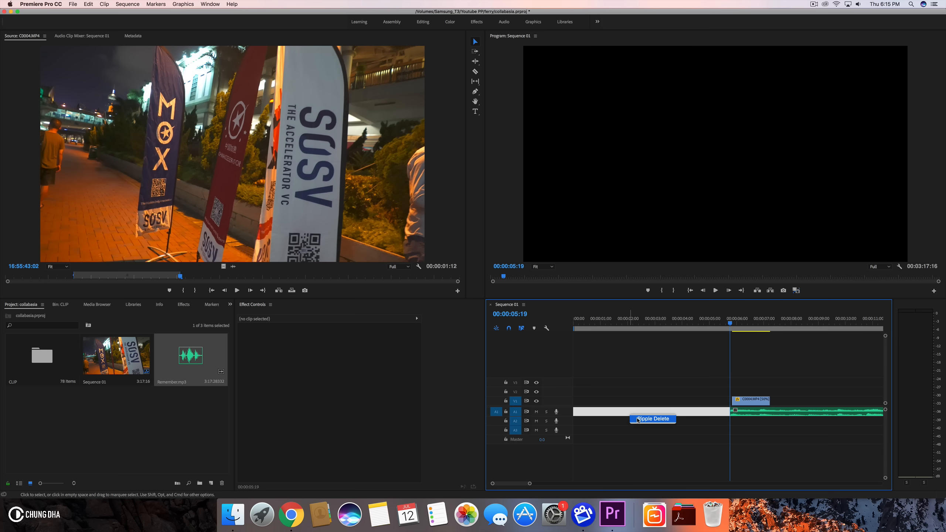
pyautogui.click(638, 419)
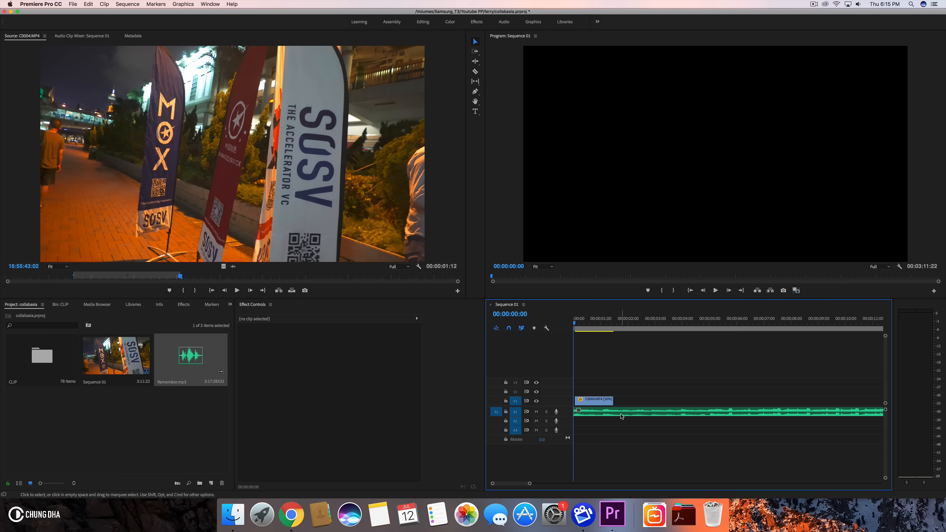
# - Move the C0004.MP4 video clip later on the timeline to start at about 5 seconds
pyautogui.moveTo(577, 401); pyautogui.dragTo(575, 403)
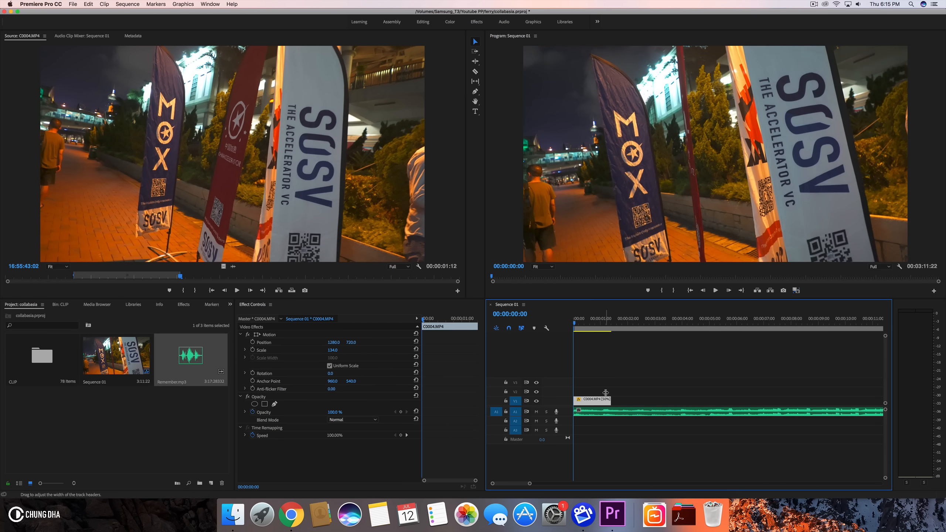
pyautogui.moveTo(596, 402); pyautogui.dragTo(740, 402)
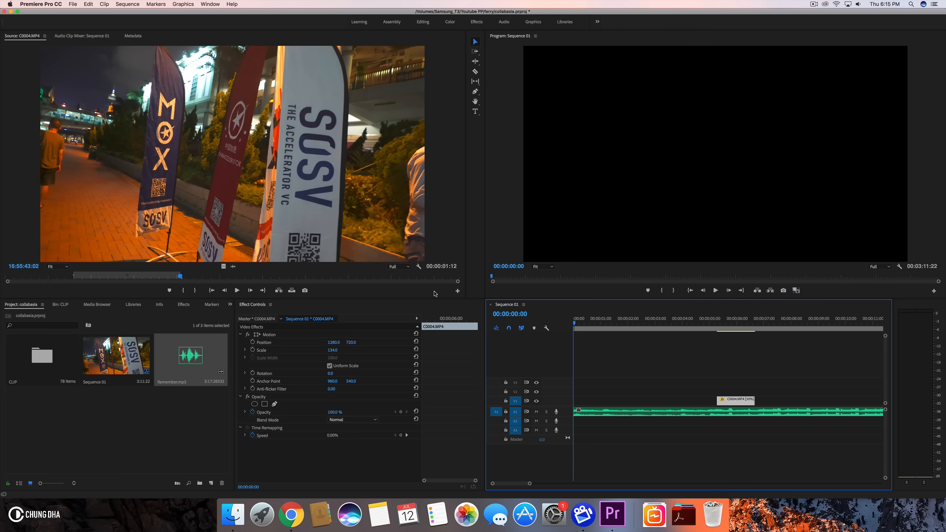
# - Open the C0013.MP4 clip from the CLIP bin in the source monitor
pyautogui.click(67, 306)
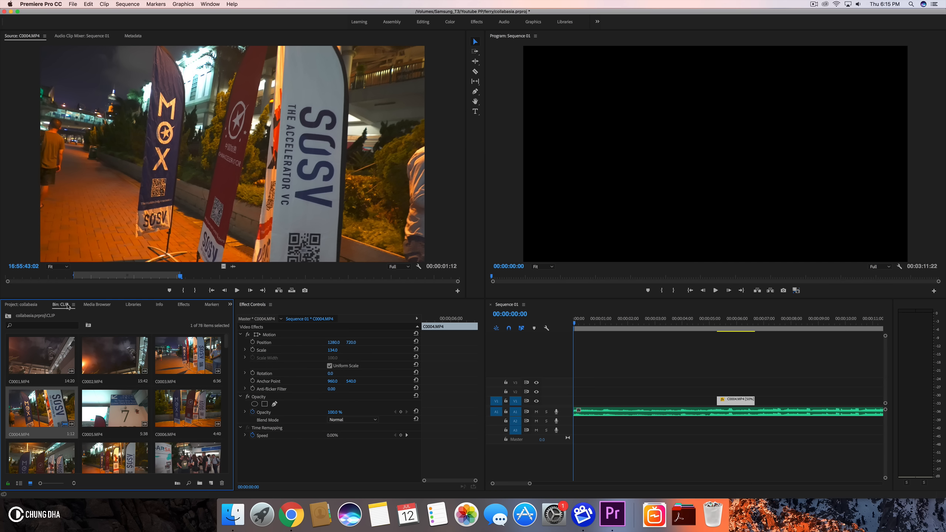
pyautogui.scroll(-3, 98, 369)
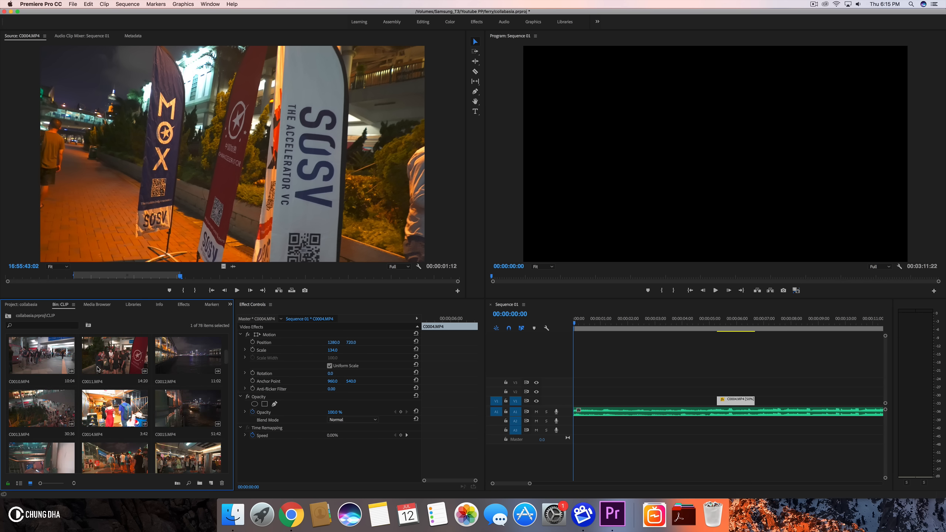
pyautogui.scroll(-1, 98, 369)
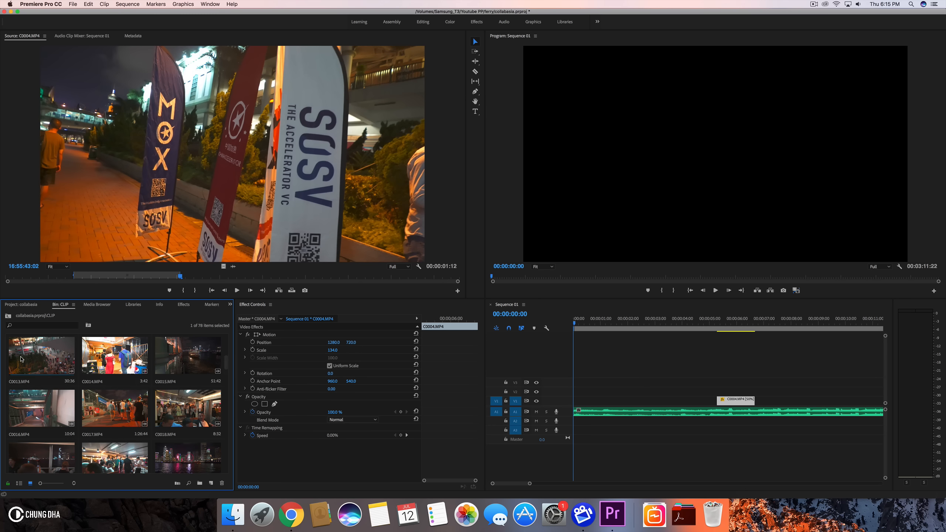
pyautogui.doubleClick(52, 361)
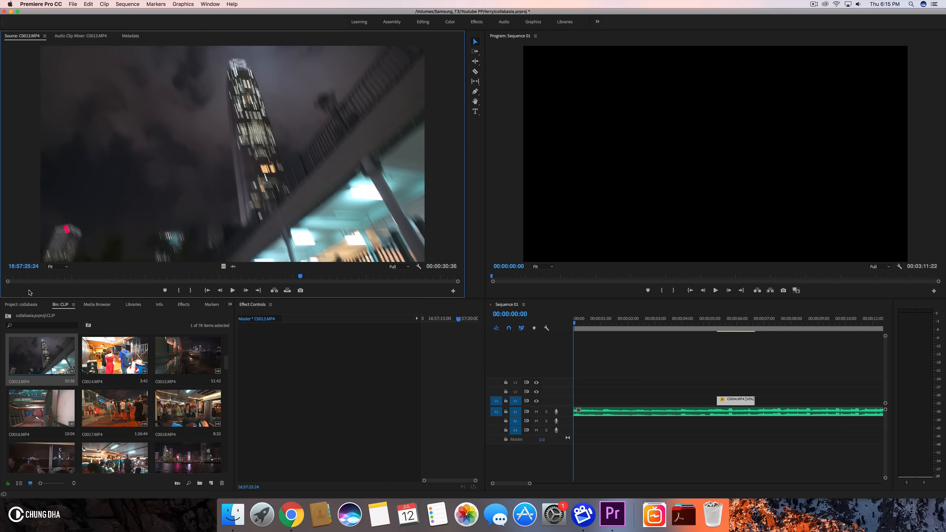
# - Preview C0013.MP4 and mark in and out points around a section about 2 seconds long
pyautogui.moveTo(13, 278); pyautogui.dragTo(337, 276)
pyautogui.press('i')
pyautogui.click(183, 291)
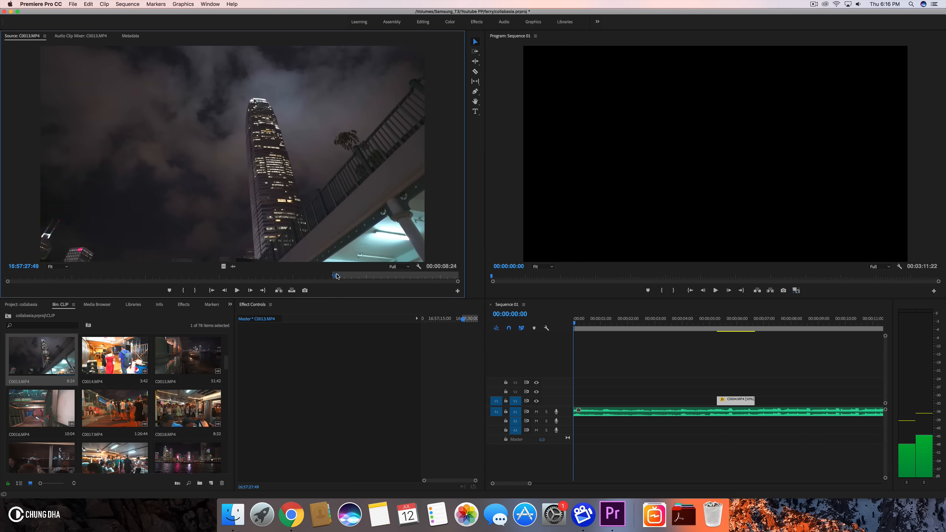
pyautogui.press('space')
pyautogui.click(316, 277)
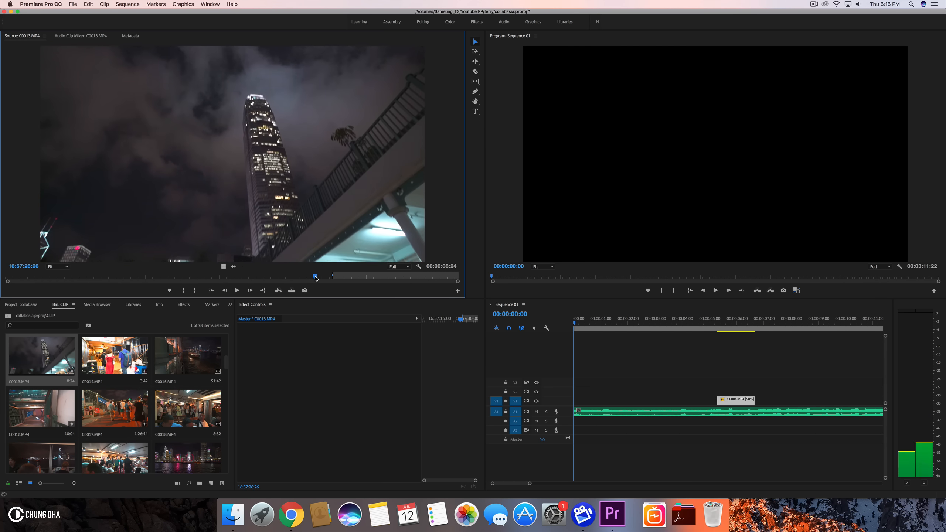
pyautogui.moveTo(323, 280)
pyautogui.mouseDown()
pyautogui.moveTo(312, 279)
pyautogui.moveTo(326, 278)
pyautogui.mouseUp()
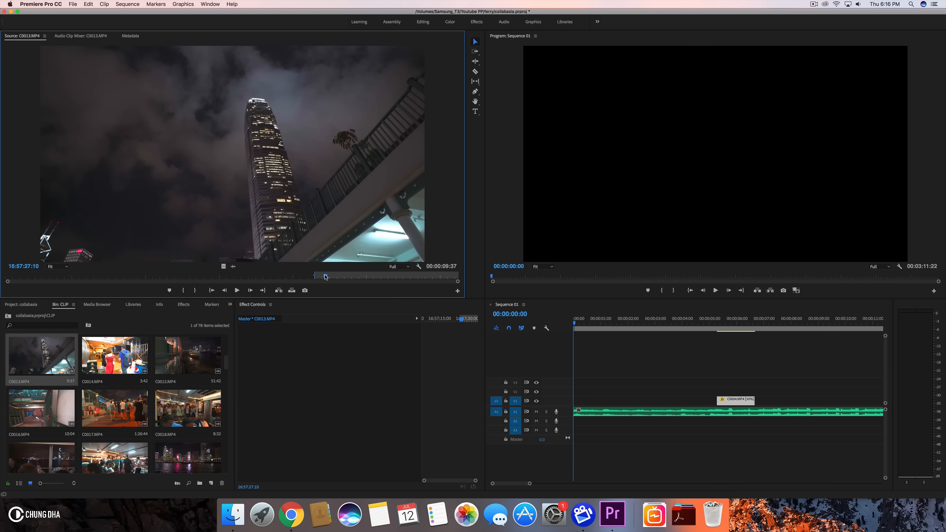
pyautogui.press('space')
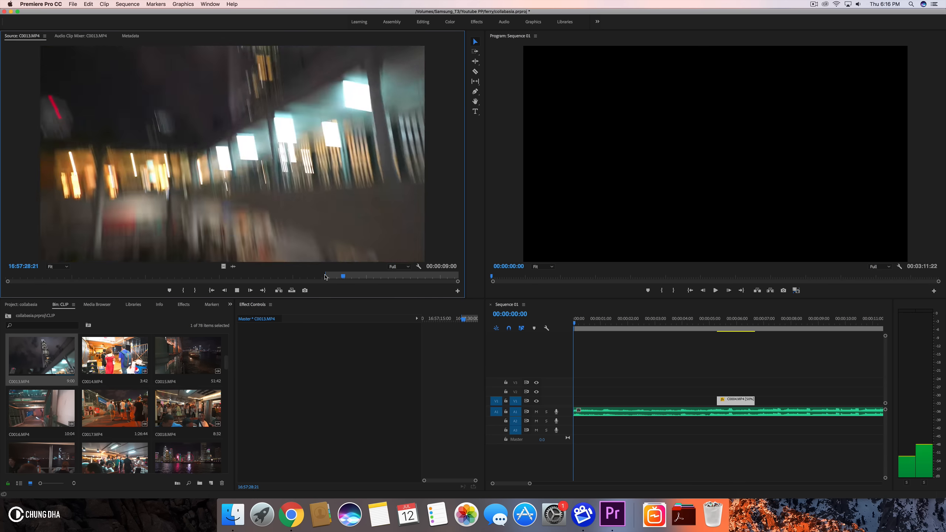
pyautogui.press('space')
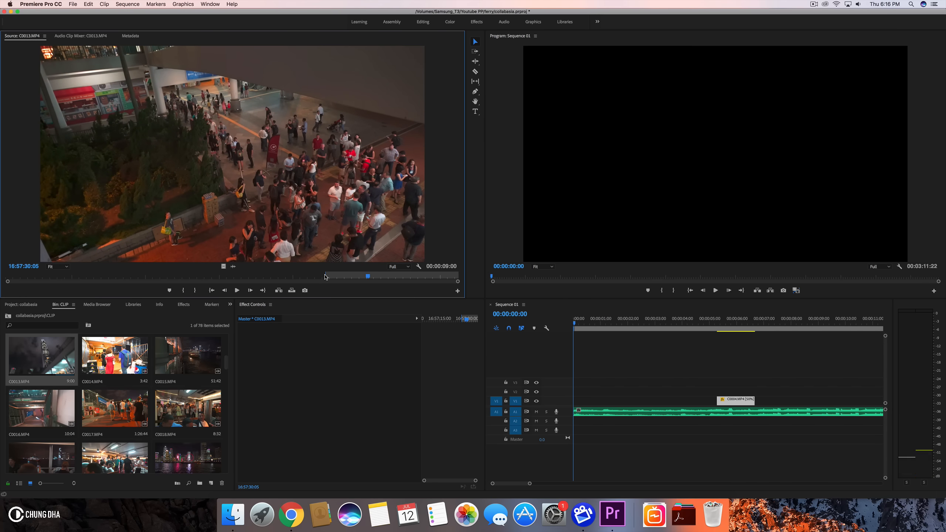
pyautogui.press('o')
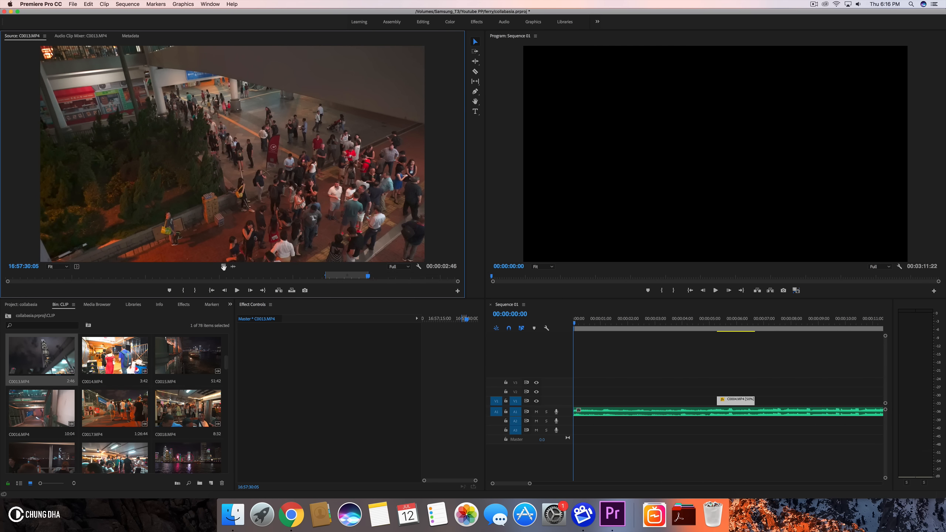
# - Place the marked C0013.MP4 section at the start of the sequence and set its scale to 134
pyautogui.moveTo(223, 266); pyautogui.dragTo(566, 406)
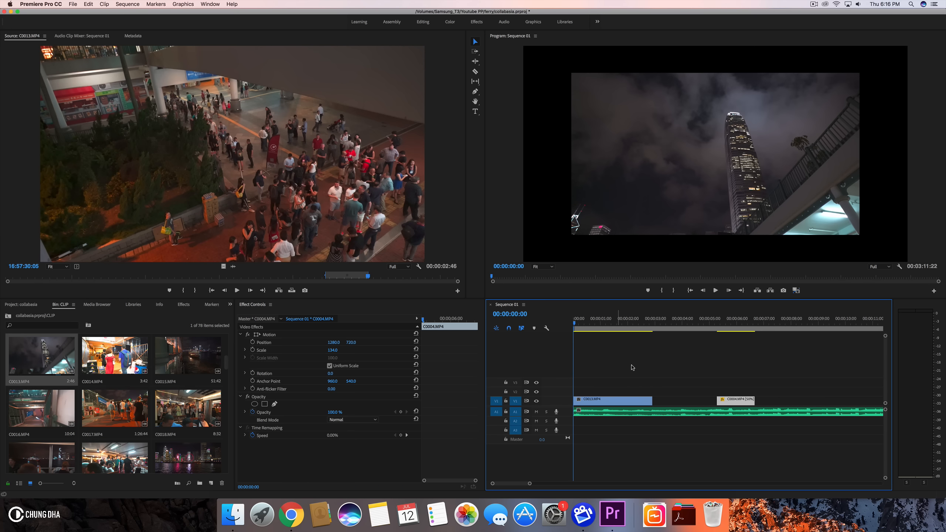
pyautogui.click(613, 401)
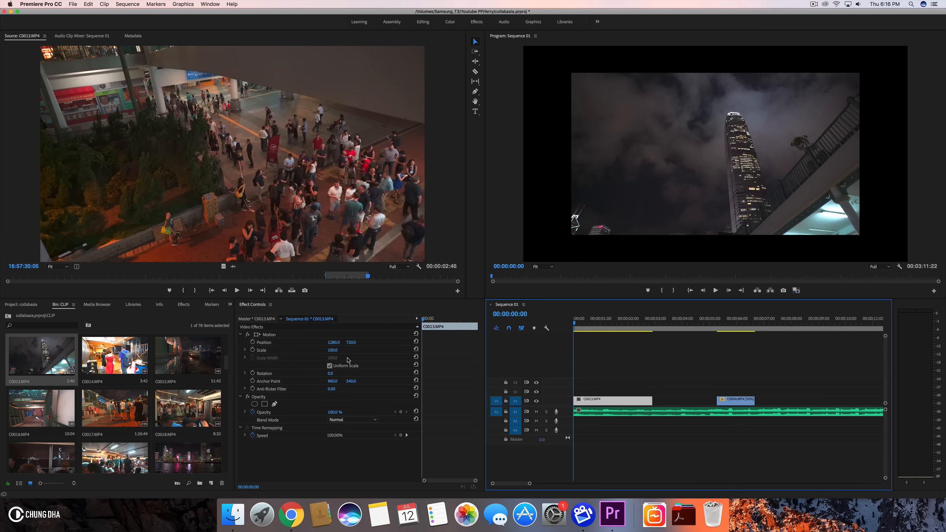
pyautogui.click(332, 350)
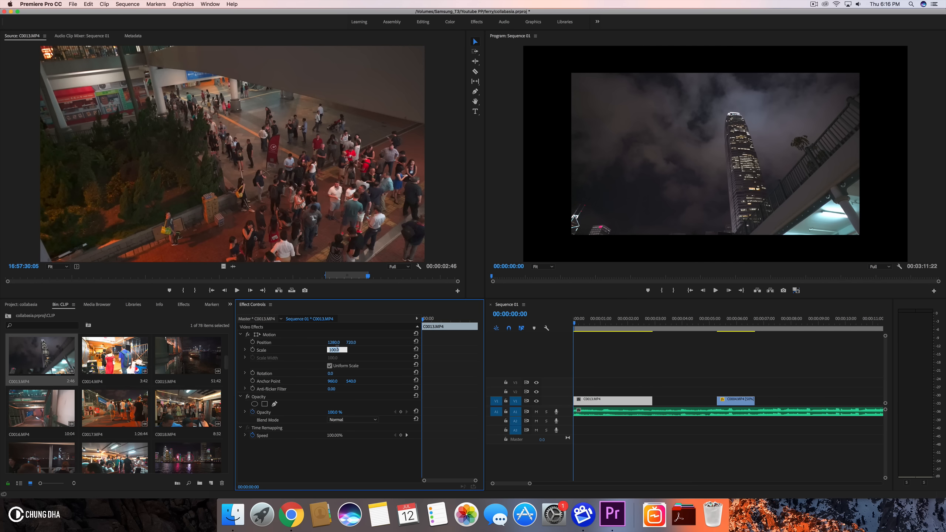
pyautogui.press('Return')
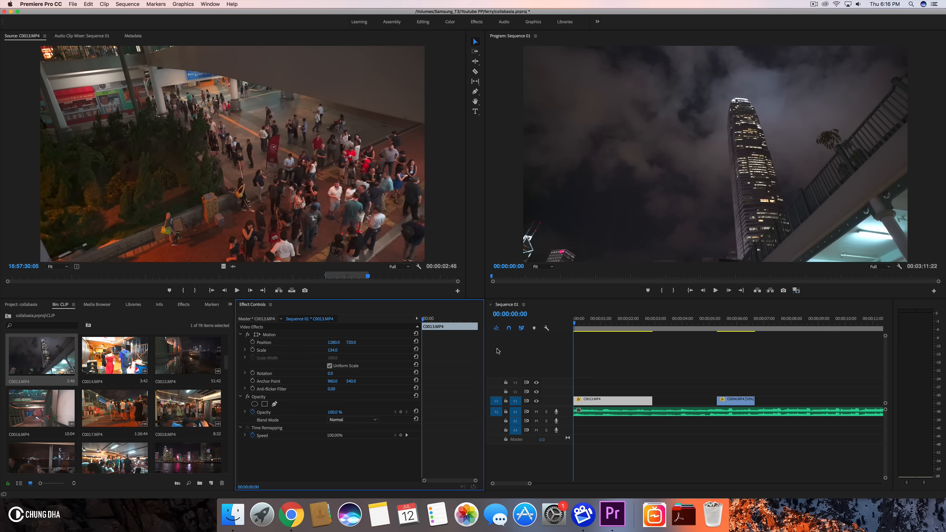
# - Move the C0013.MP4 clip up to the track above and set its speed to 50%
pyautogui.press('space')
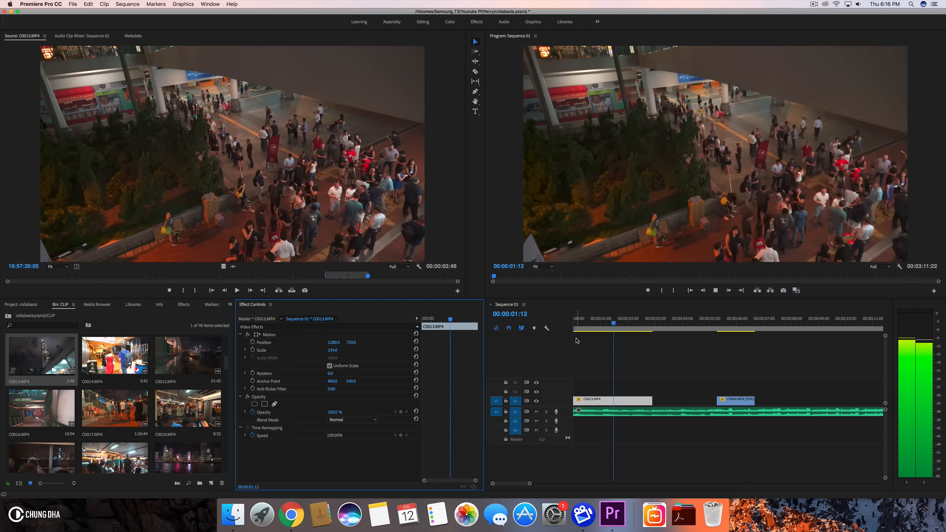
pyautogui.moveTo(607, 401); pyautogui.dragTo(606, 393)
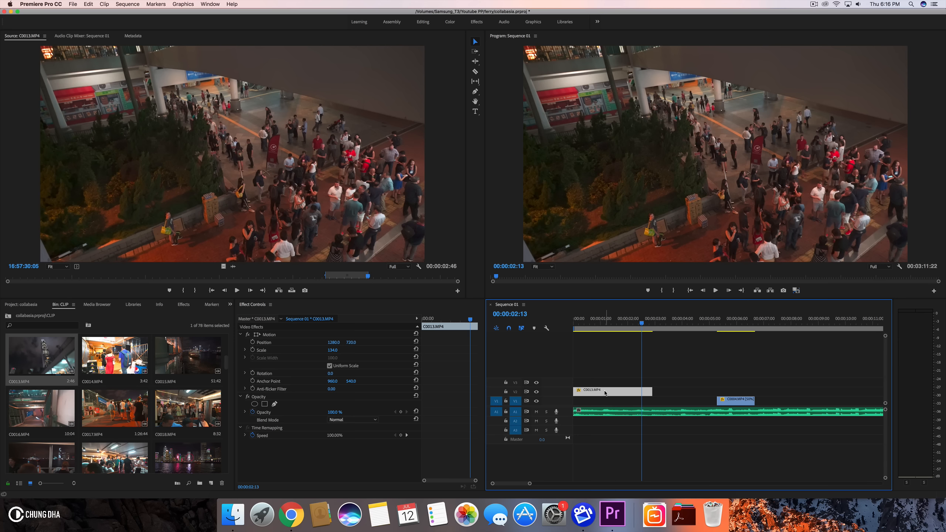
pyautogui.press('super+r')
pyautogui.write('50')
pyautogui.press('Return')
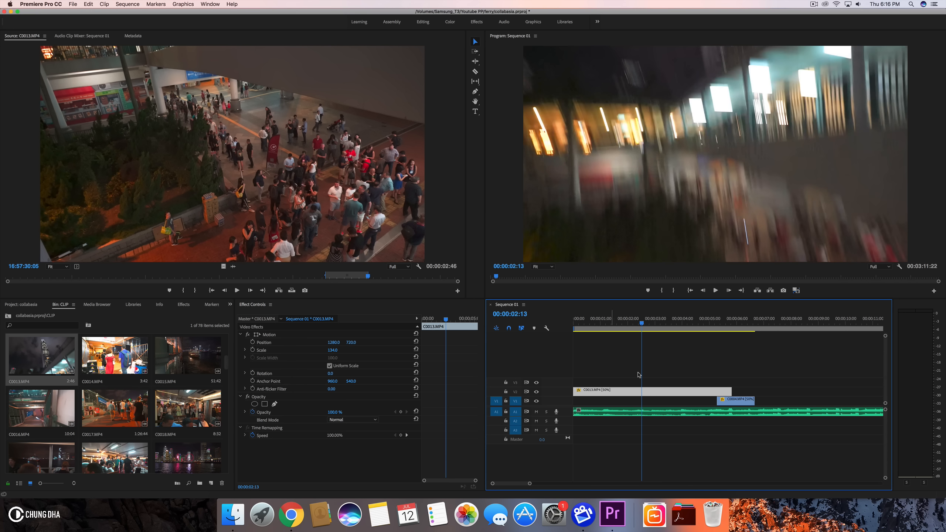
# - Move the C0004.MP4 clip later to start at about 7 seconds and play back the opening
pyautogui.moveTo(724, 402); pyautogui.dragTo(768, 402)
pyautogui.click(575, 333)
pyautogui.press('space')
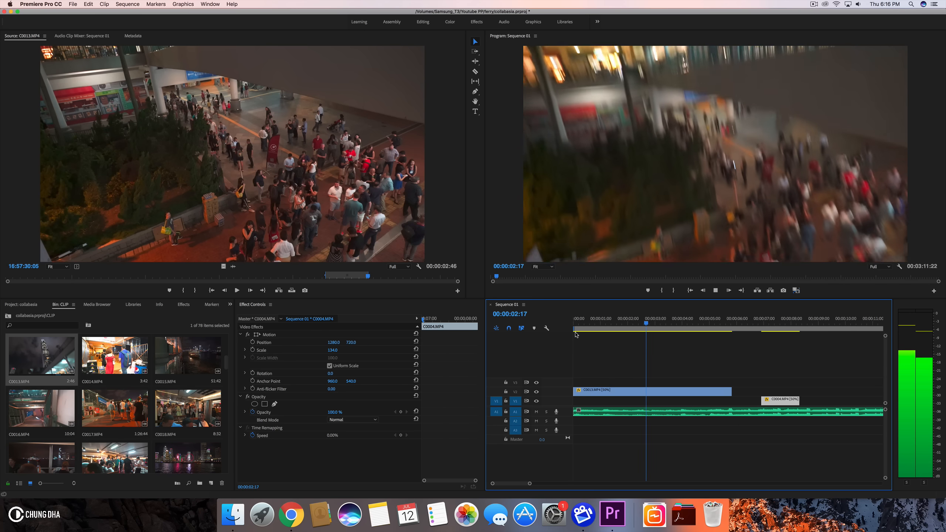
pyautogui.click(600, 321)
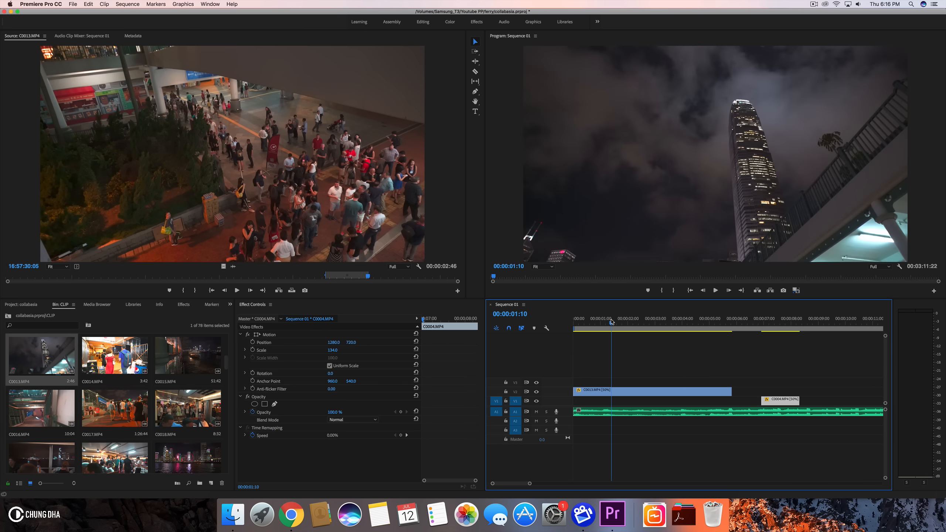
pyautogui.click(570, 322)
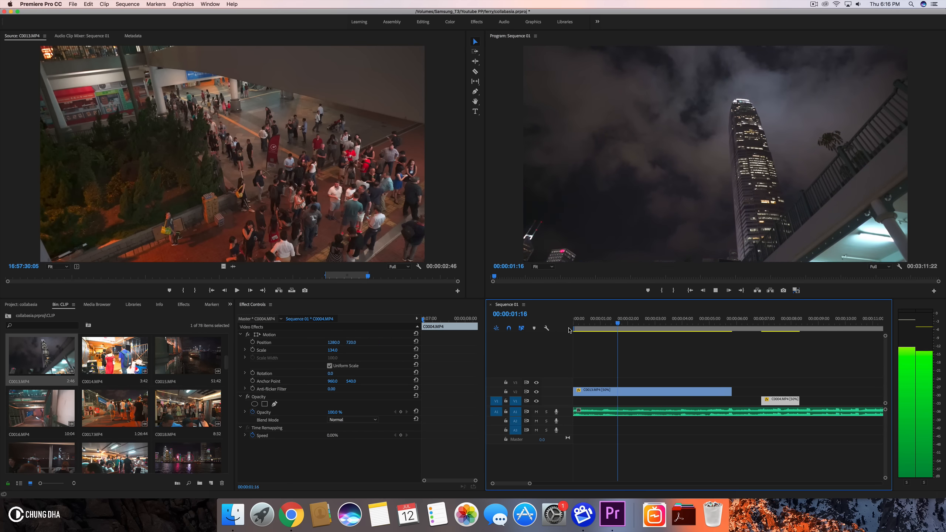
# - Split the C0013.MP4 clip at 00:00:02:01 and at 00:00:02:23
pyautogui.moveTo(603, 322); pyautogui.dragTo(629, 324)
pyautogui.click(636, 395)
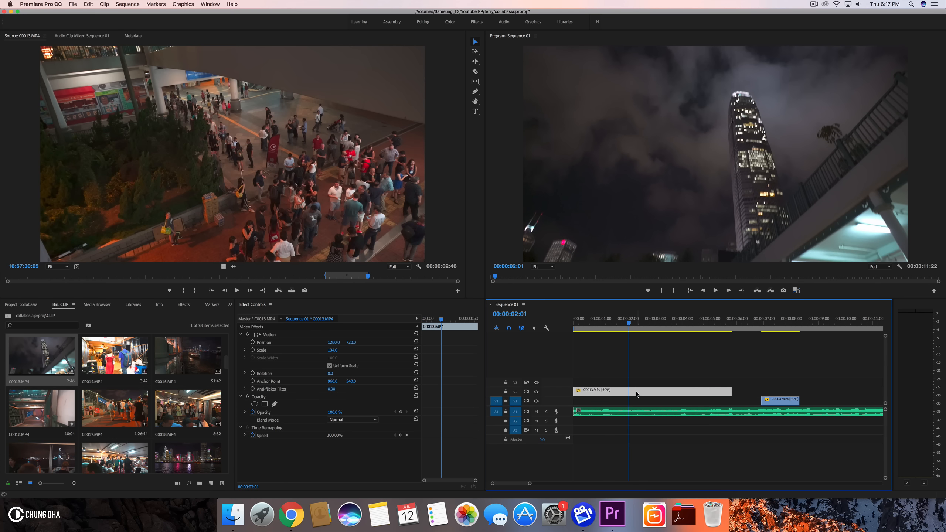
pyautogui.press('super+k')
pyautogui.moveTo(628, 320); pyautogui.dragTo(654, 329)
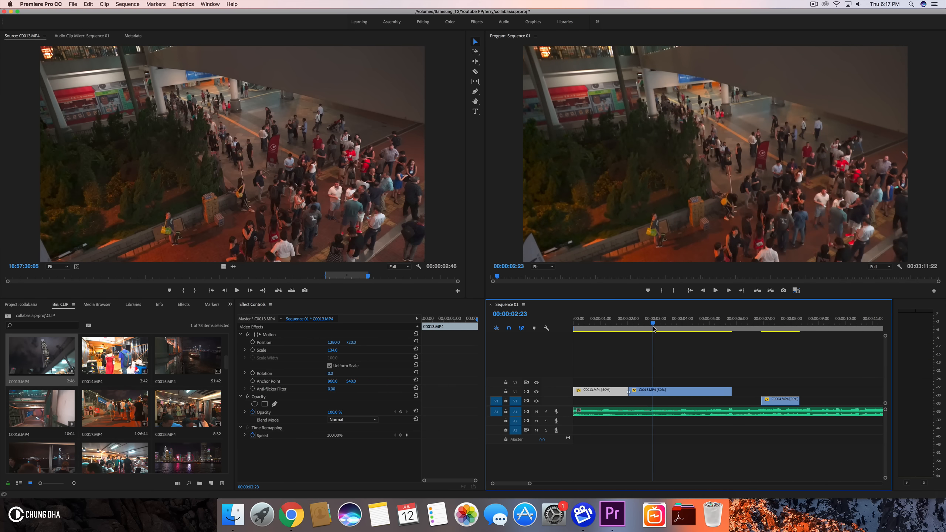
pyautogui.press('super+k')
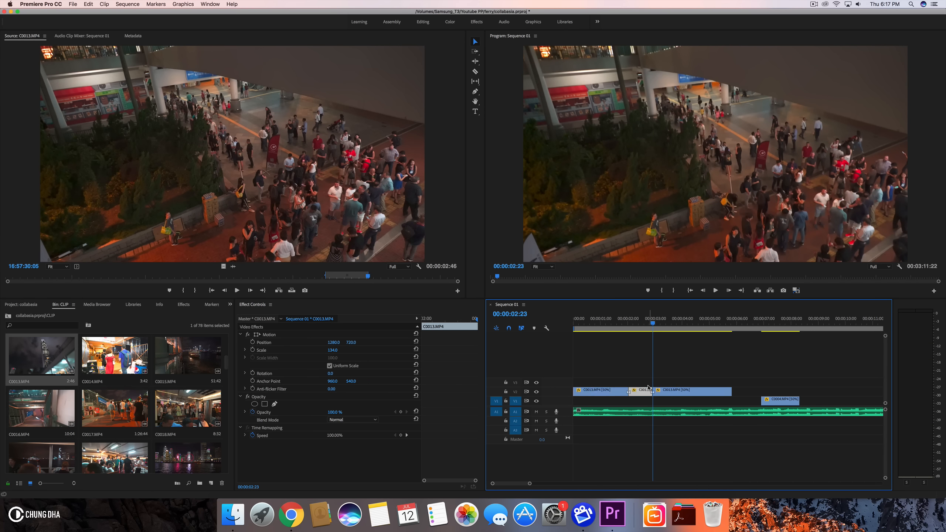
# - Trim the start of the first C0013.MP4 segment and shift it back to the start of the sequence
pyautogui.click(572, 328)
pyautogui.press('space')
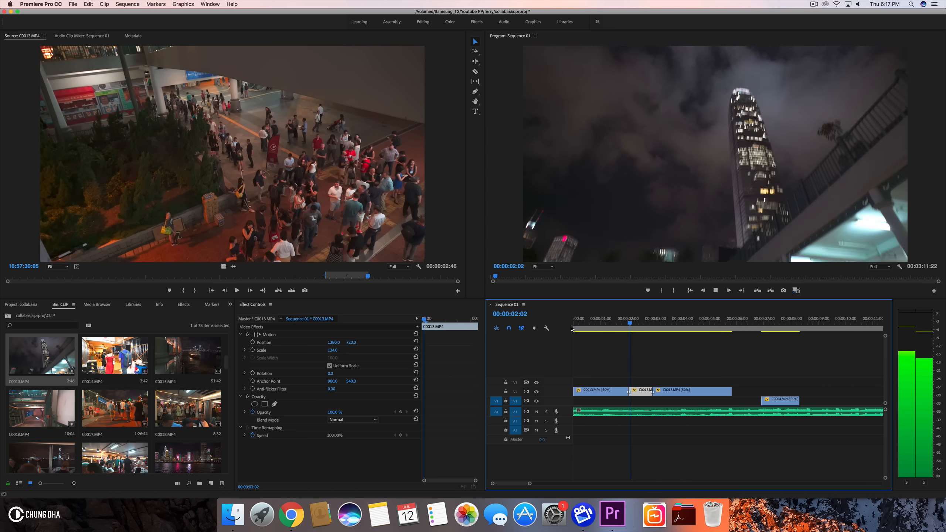
pyautogui.click(576, 328)
pyautogui.moveTo(578, 331); pyautogui.dragTo(605, 331)
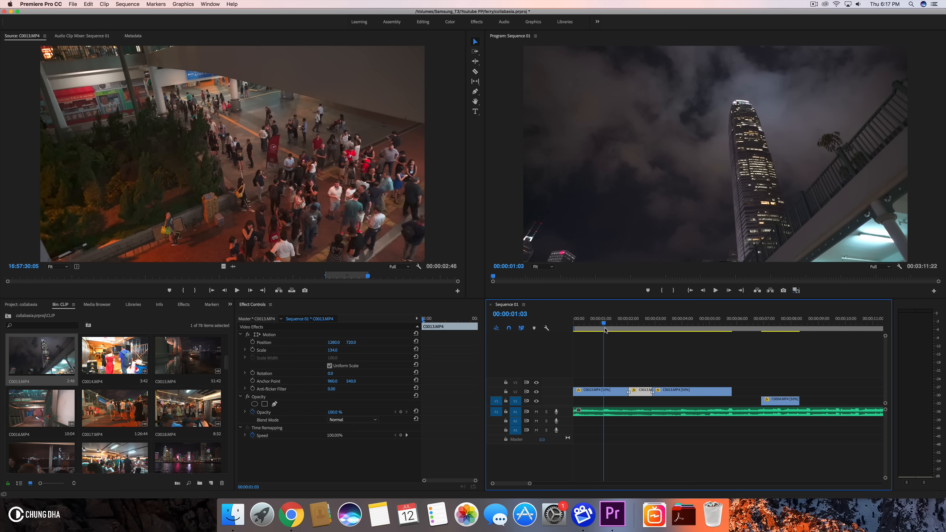
pyautogui.click(574, 393)
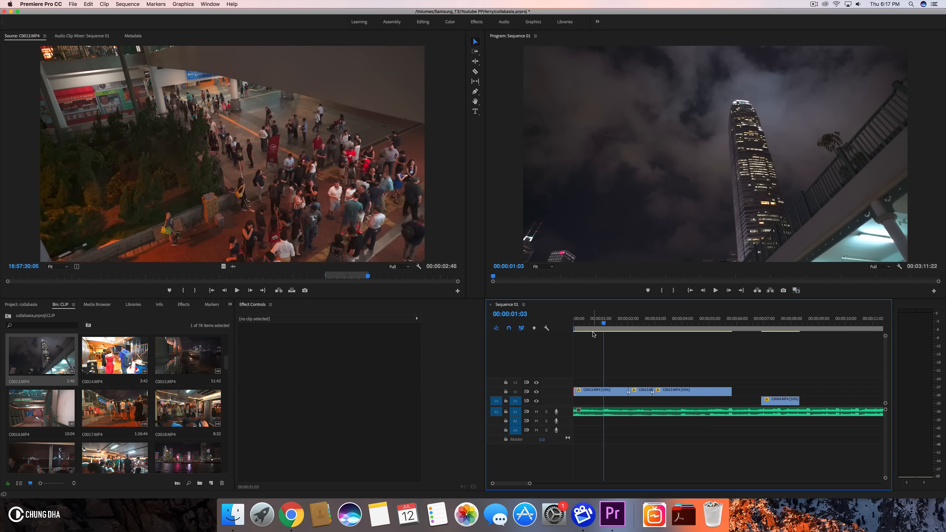
pyautogui.moveTo(604, 329)
pyautogui.mouseDown()
pyautogui.moveTo(635, 330)
pyautogui.moveTo(611, 330)
pyautogui.mouseUp()
pyautogui.moveTo(575, 391)
pyautogui.mouseDown()
pyautogui.moveTo(614, 390)
pyautogui.moveTo(590, 391)
pyautogui.mouseUp()
pyautogui.moveTo(594, 324); pyautogui.dragTo(603, 332)
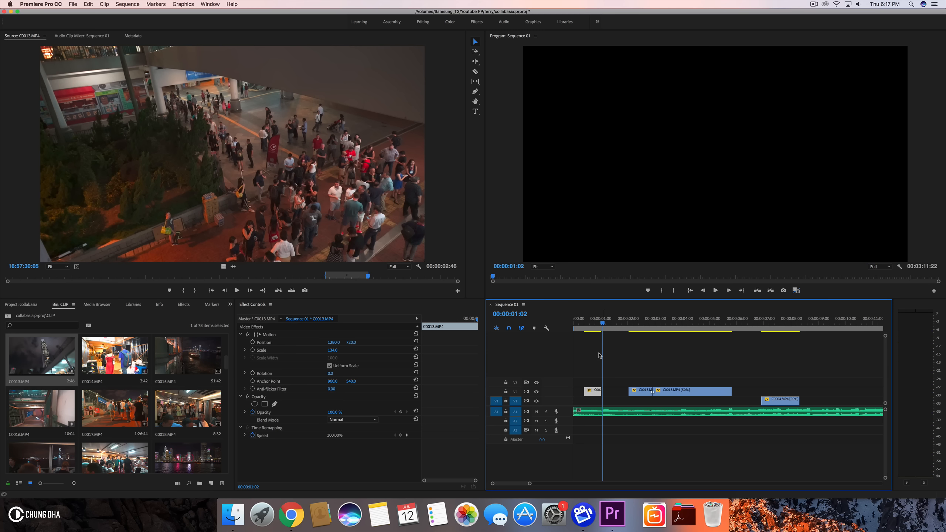
pyautogui.moveTo(596, 394); pyautogui.dragTo(573, 393)
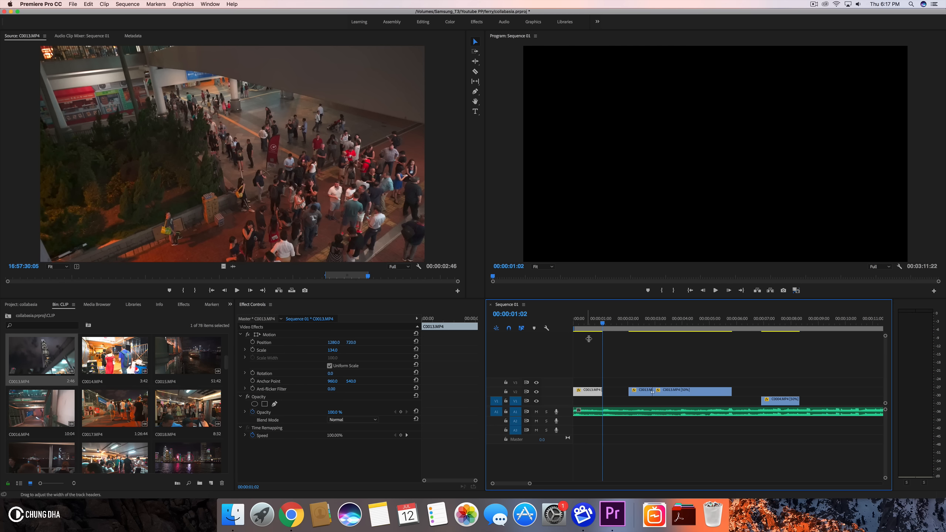
# - Play from the start and change the speed of the middle C0013.MP4 segment
pyautogui.press('Home')
pyautogui.press('space')
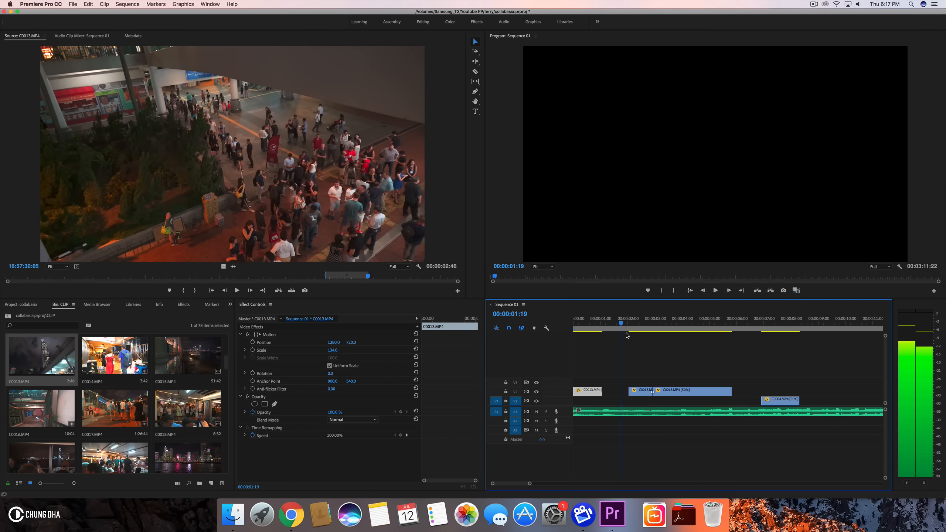
pyautogui.click(640, 395)
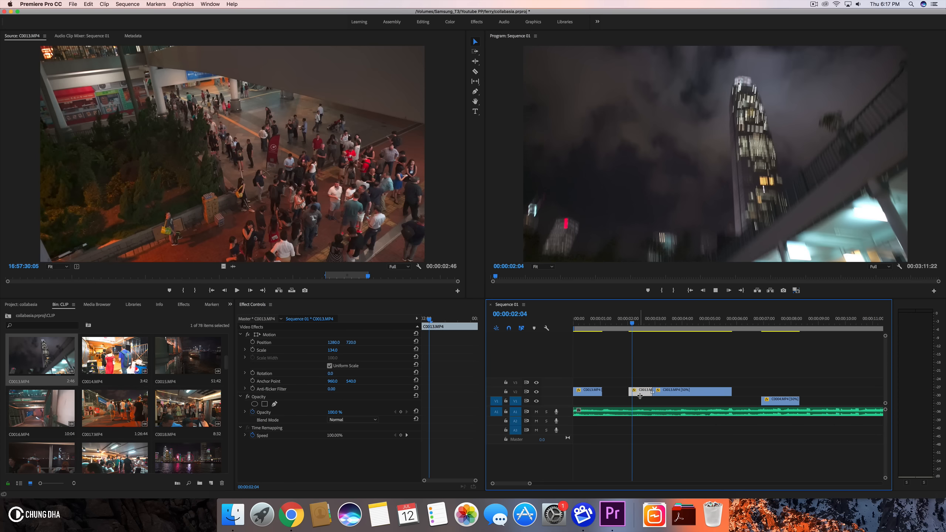
pyautogui.press('space')
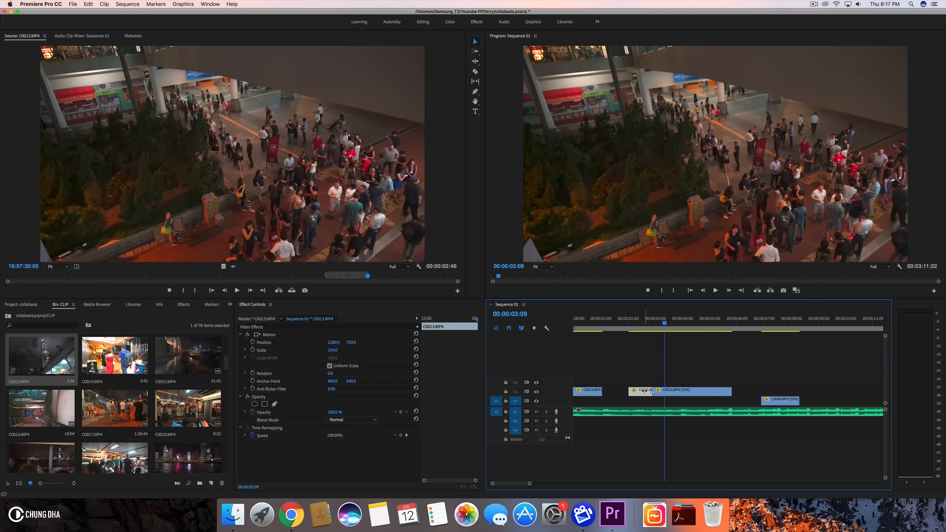
pyautogui.press('super+r')
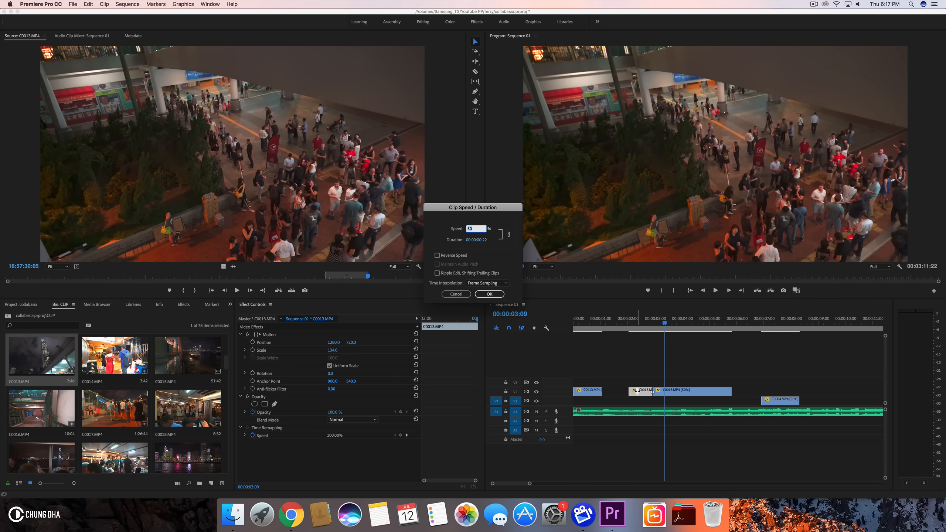
pyautogui.press('Return')
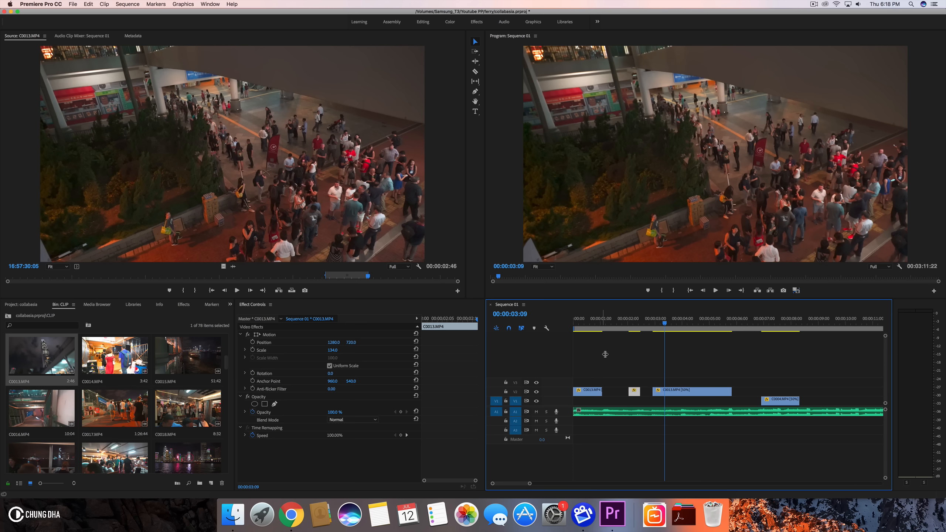
# - Reposition the last C0013.MP4 segment at a closer timeline zoom and play back the opening
pyautogui.moveTo(528, 484); pyautogui.dragTo(522, 485)
pyautogui.hscroll(-3, 643, 373)
pyautogui.moveTo(709, 393); pyautogui.dragTo(649, 393)
pyautogui.click(601, 324)
pyautogui.press('space')
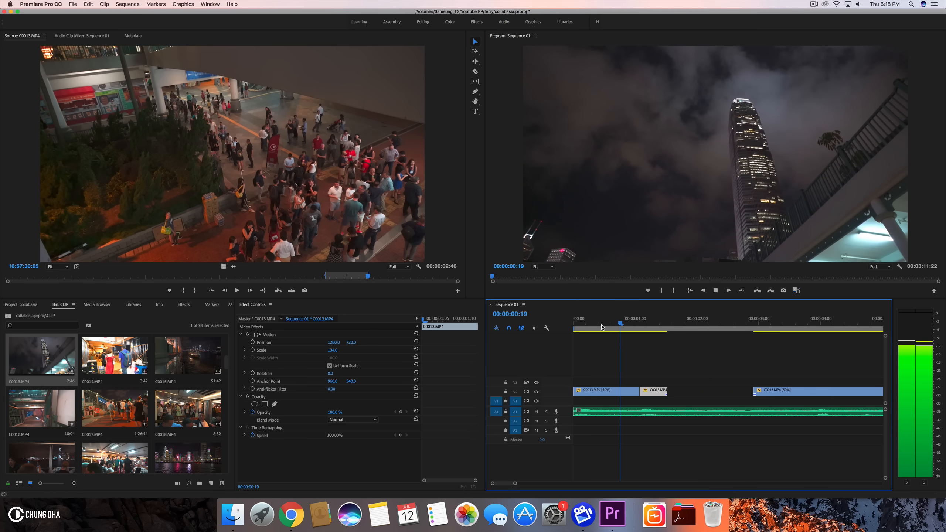
pyautogui.press('space')
pyautogui.click(628, 324)
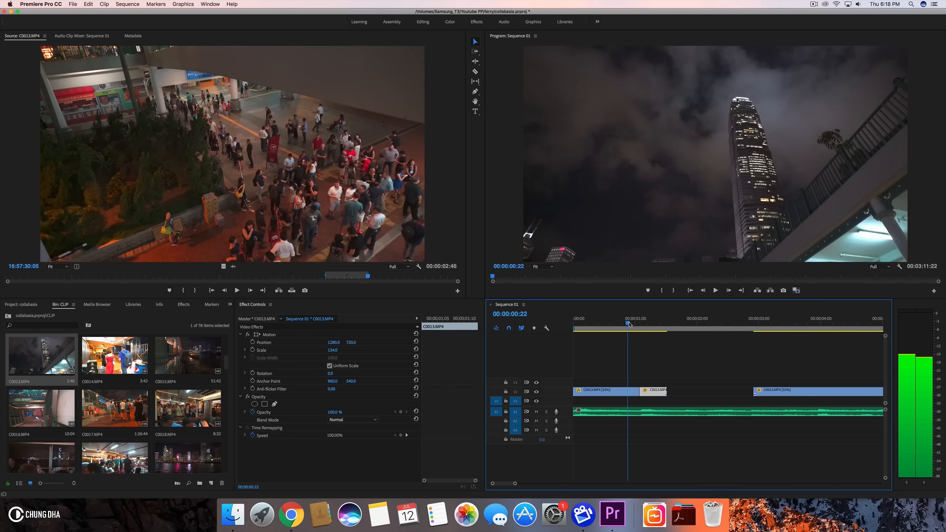
# - Set the middle C0013.MP4 segment's speed to 400%
pyautogui.click(650, 323)
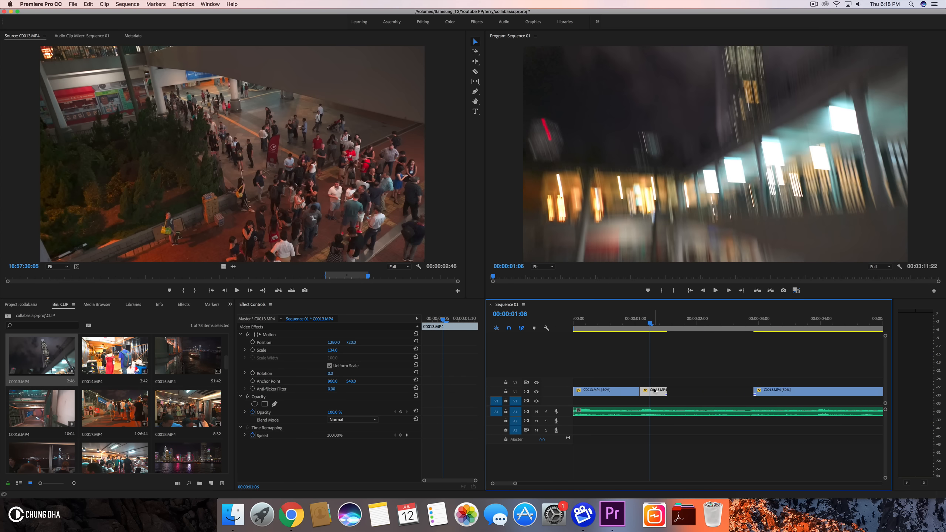
pyautogui.press('super+r')
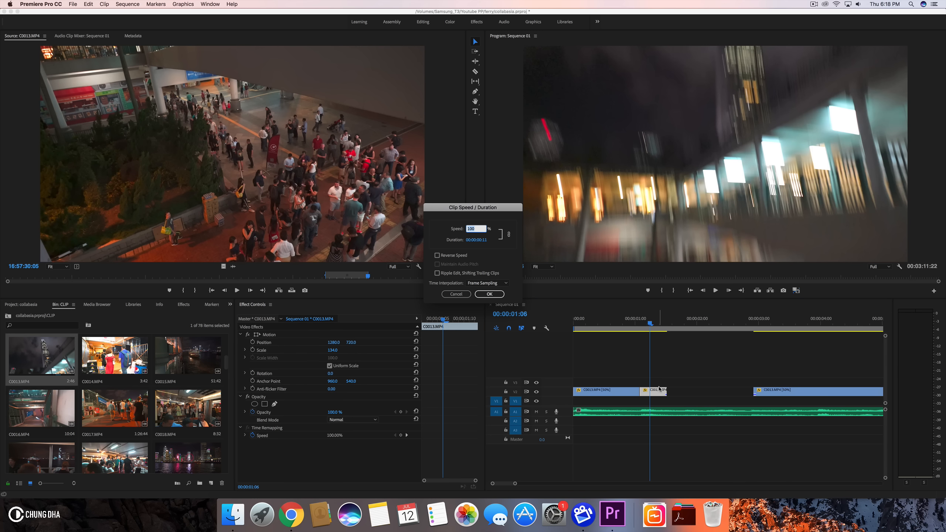
pyautogui.write('200')
pyautogui.press('Return')
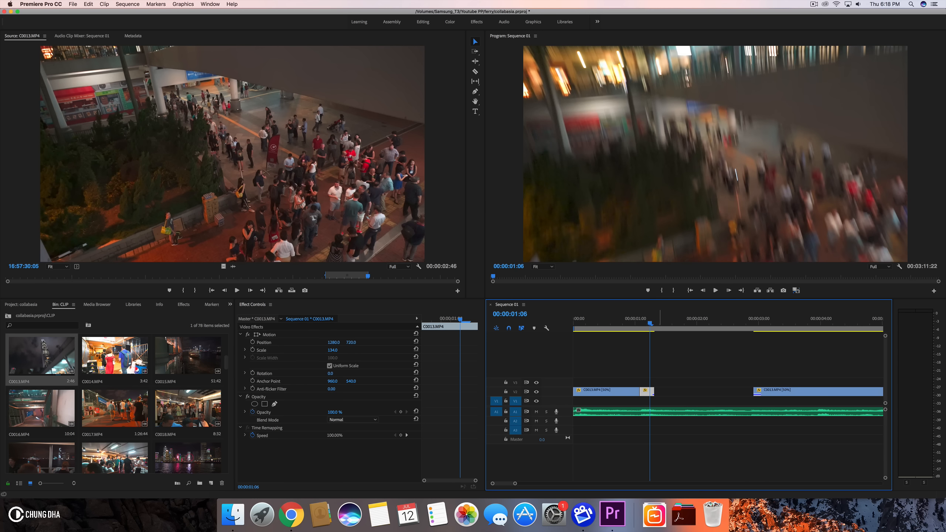
pyautogui.press('super+r')
pyautogui.write('4')
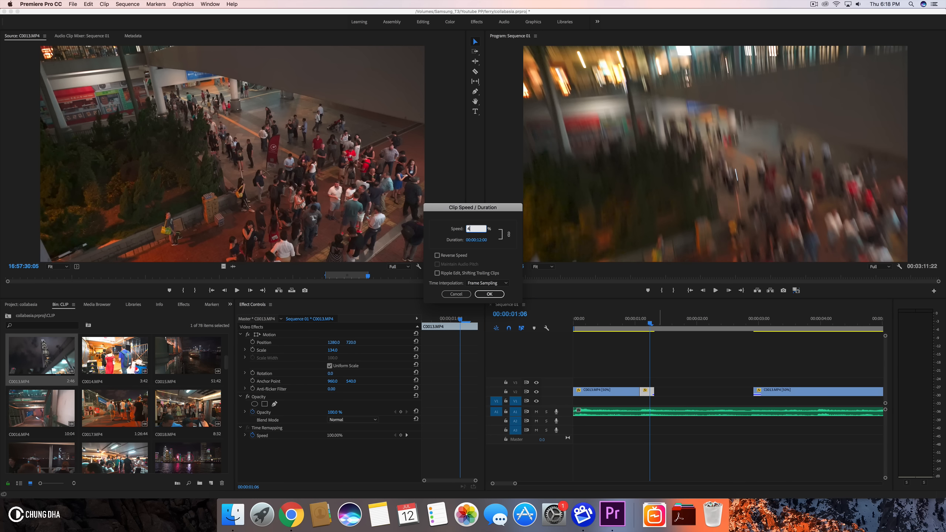
pyautogui.write('00')
pyautogui.press('Return')
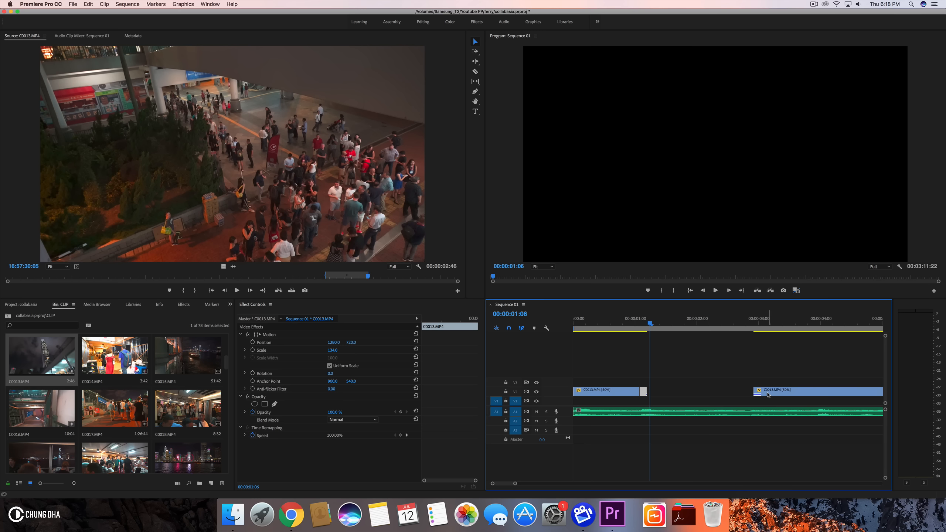
# - Move the last C0013.MP4 segment back so it follows directly after the first segment
pyautogui.moveTo(746, 328); pyautogui.dragTo(762, 325)
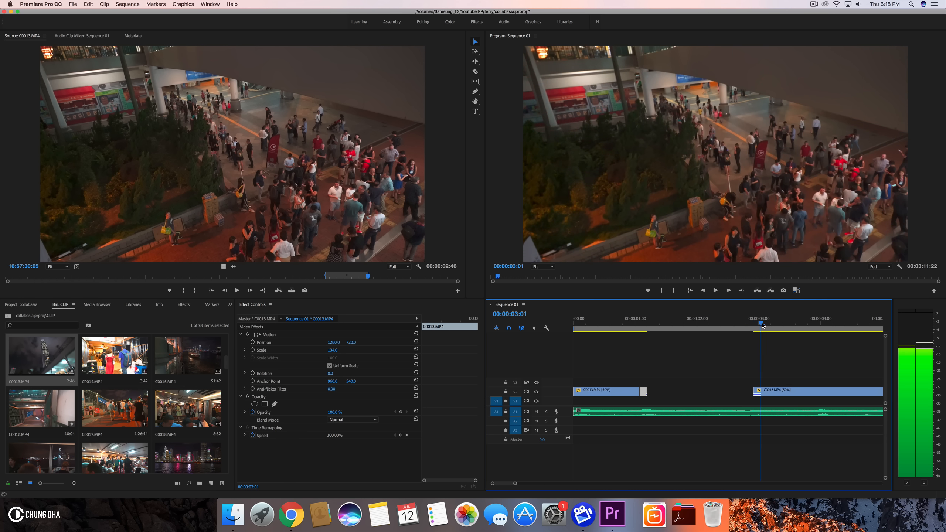
pyautogui.click(753, 394)
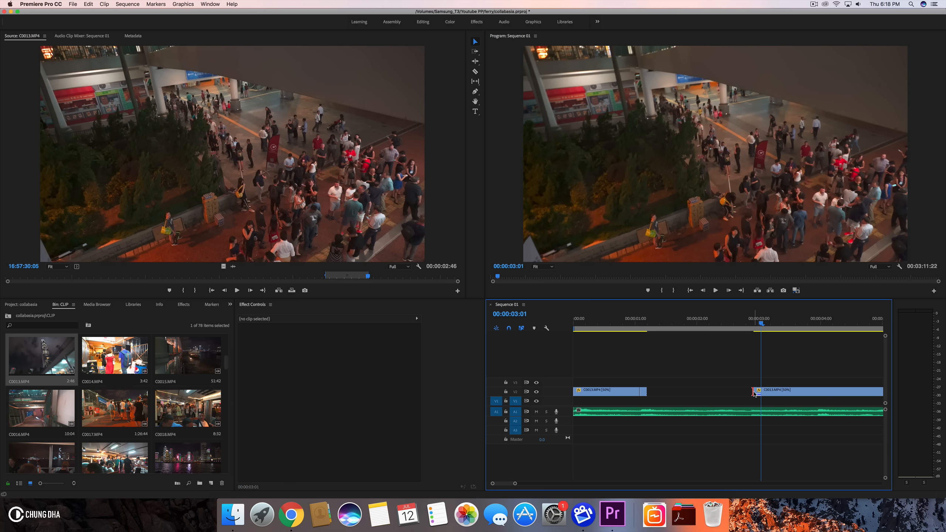
pyautogui.moveTo(755, 393); pyautogui.dragTo(673, 395)
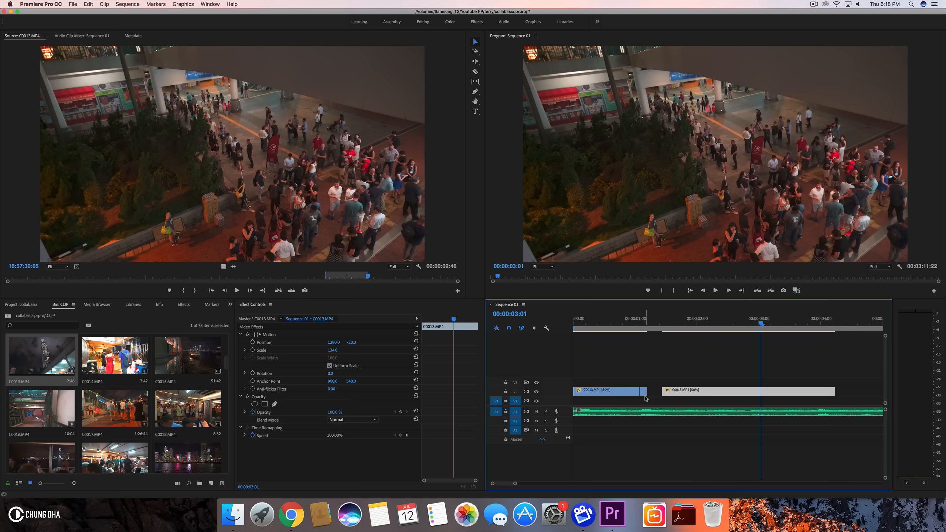
pyautogui.moveTo(686, 397); pyautogui.dragTo(672, 397)
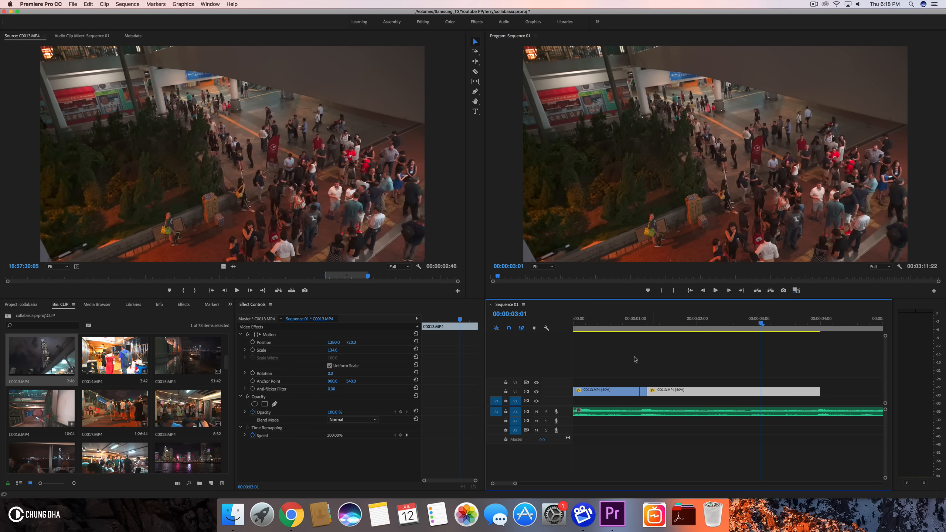
# - Play back the sequence from the start at a wider timeline zoom
pyautogui.moveTo(515, 483); pyautogui.dragTo(527, 484)
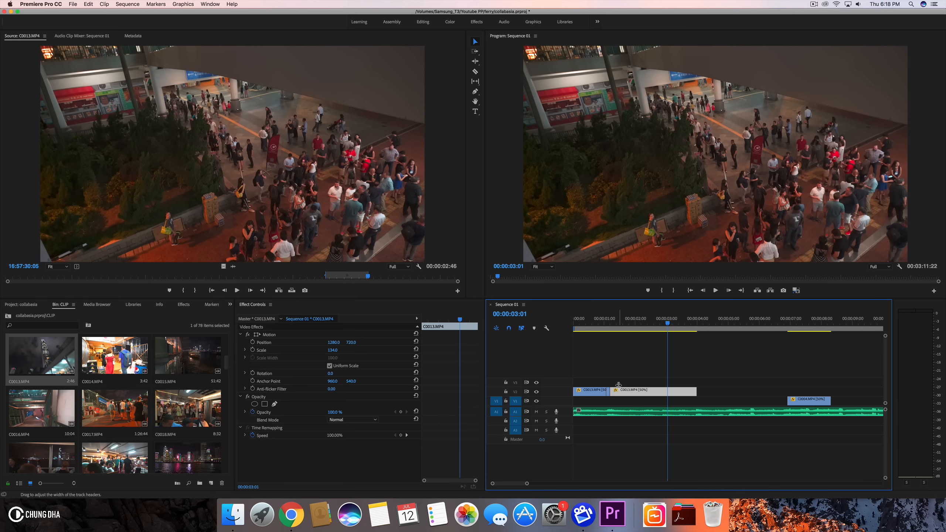
pyautogui.click(605, 321)
pyautogui.press('space')
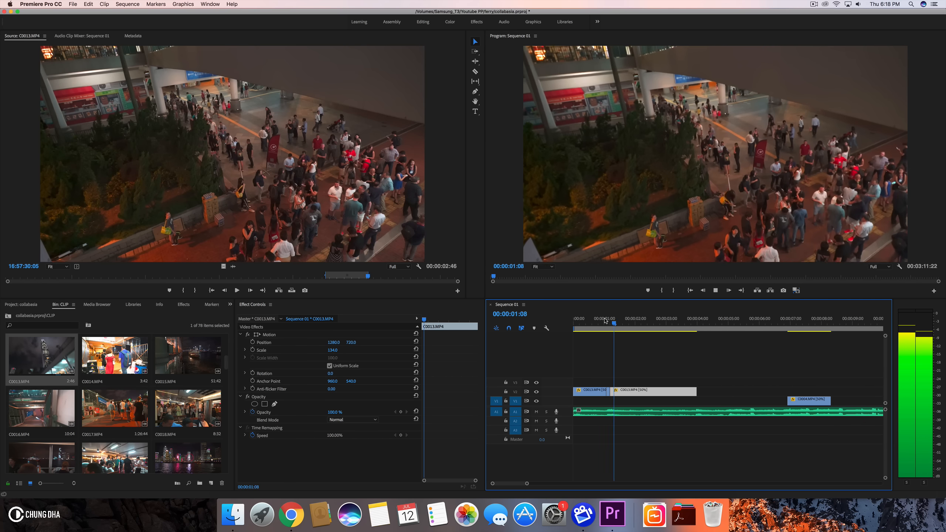
pyautogui.click(573, 322)
pyautogui.press('space')
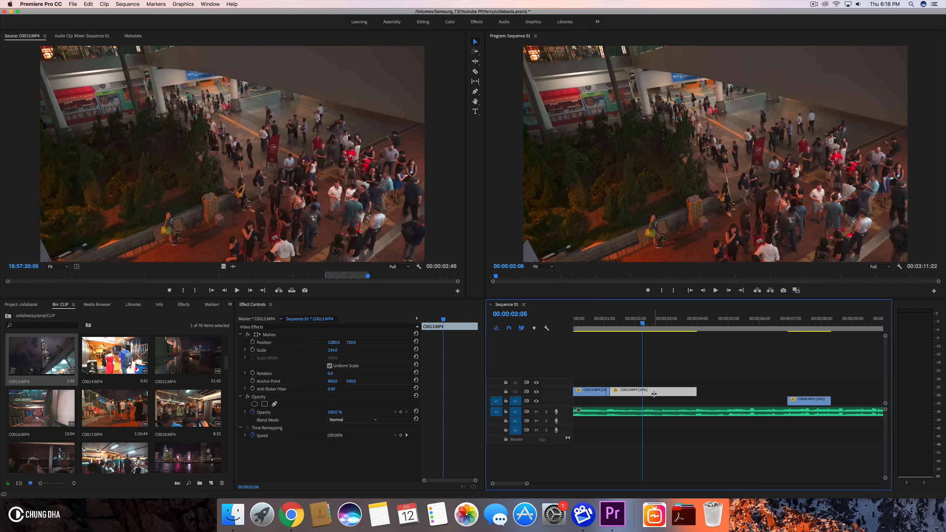
# - Set the short middle C0013.MP4 segment's speed to 200% and close the gap before the last segment
pyautogui.moveTo(632, 395); pyautogui.dragTo(658, 395)
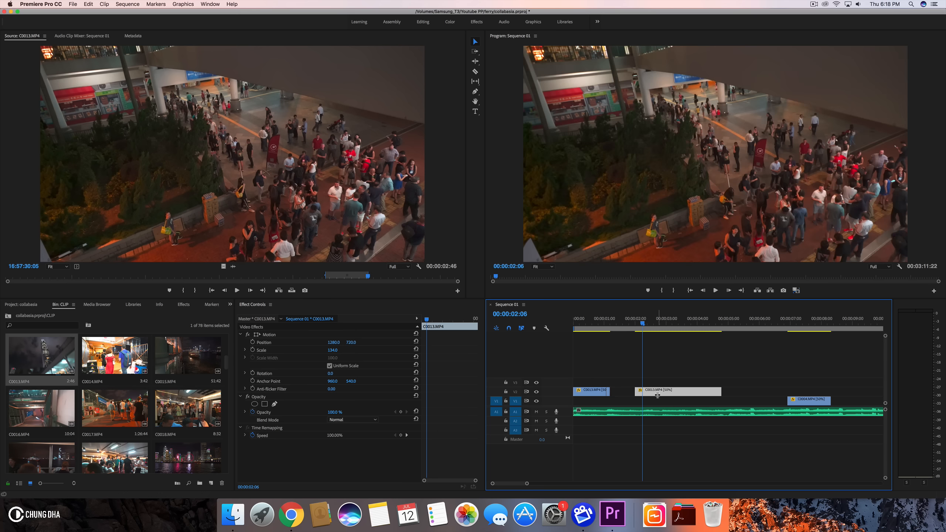
pyautogui.click(607, 393)
pyautogui.press('super+r')
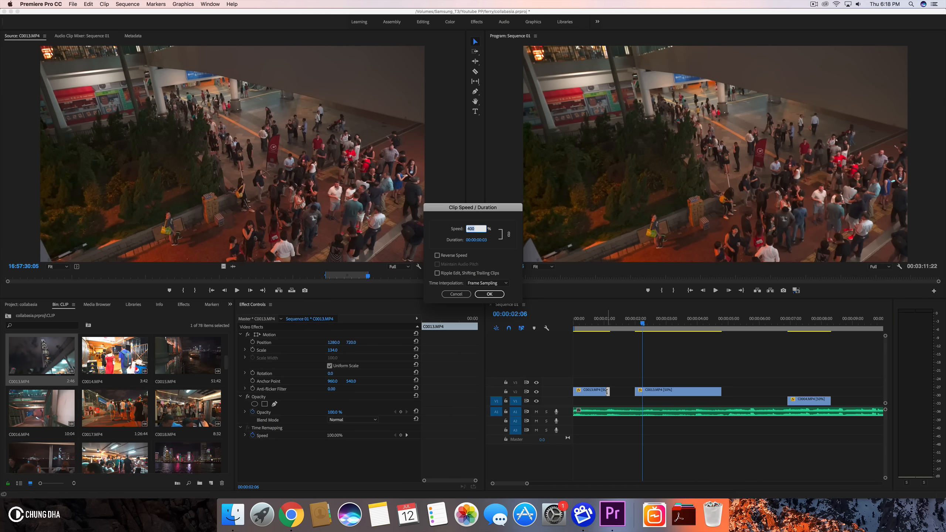
pyautogui.write('200')
pyautogui.press('Return')
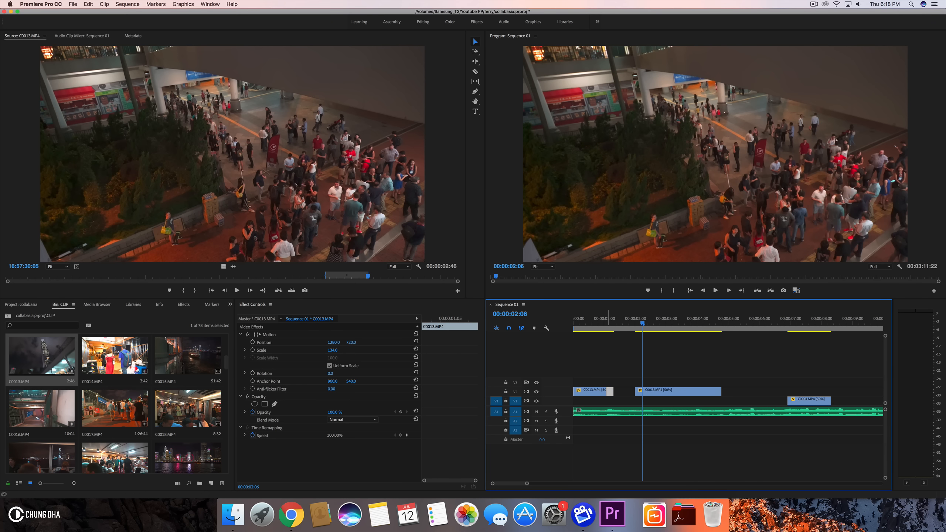
pyautogui.moveTo(641, 391); pyautogui.dragTo(620, 392)
# - Play back the opening of the sequence to review the speed changes
pyautogui.click(611, 323)
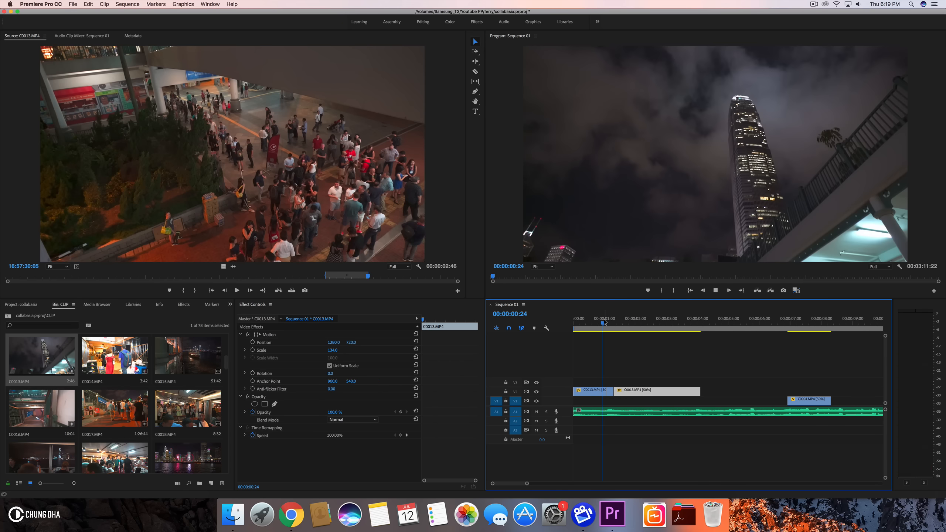
pyautogui.press('space')
pyautogui.moveTo(605, 322); pyautogui.dragTo(524, 331)
pyautogui.press('space')
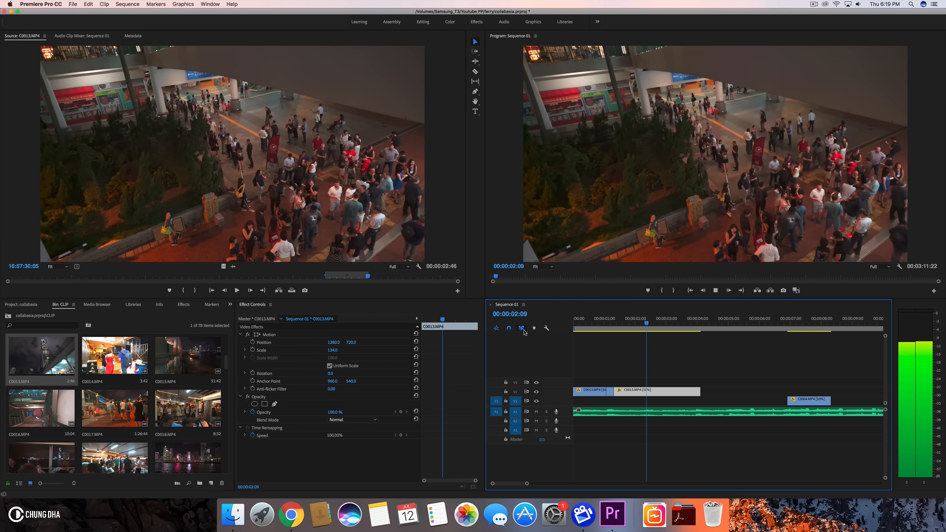
pyautogui.press('space')
pyautogui.press('space')
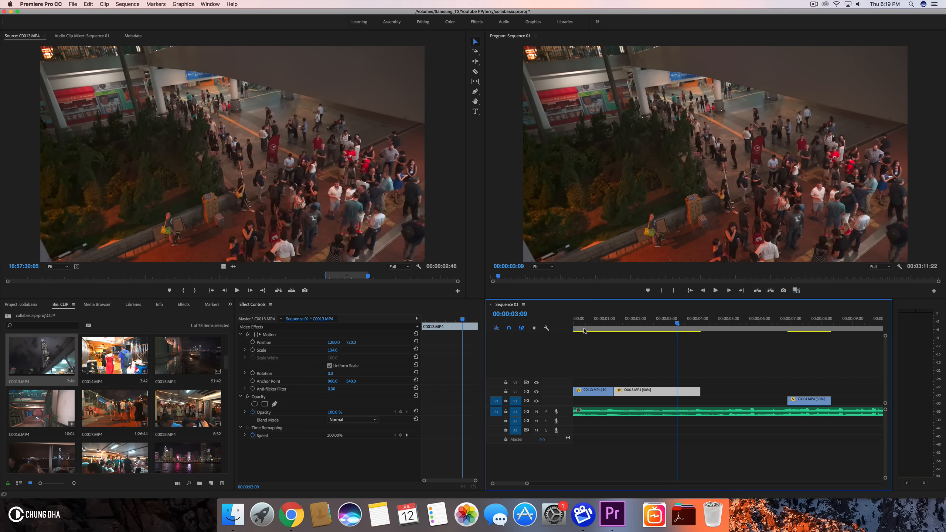
# - Trim the end of the last C0013.MP4 segment to 00:00:02:22
pyautogui.click(633, 324)
pyautogui.moveTo(633, 324); pyautogui.dragTo(664, 329)
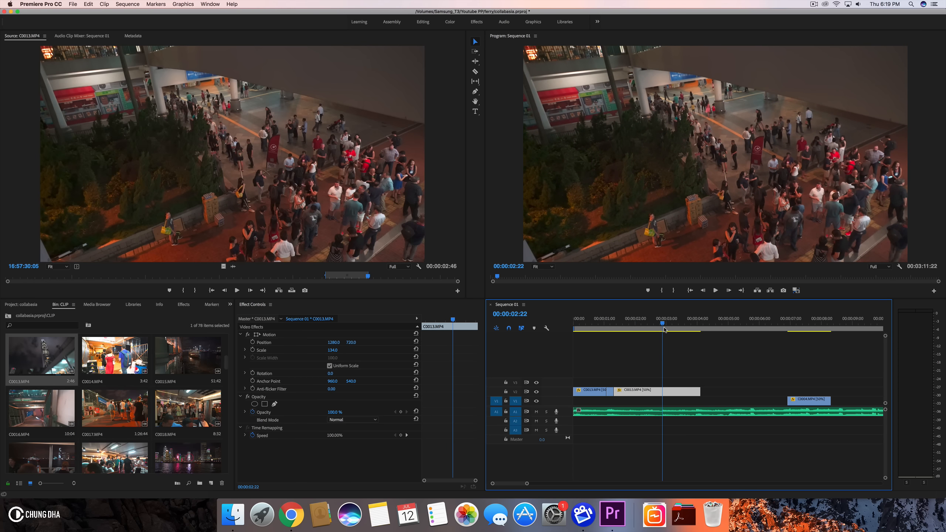
pyautogui.press('space')
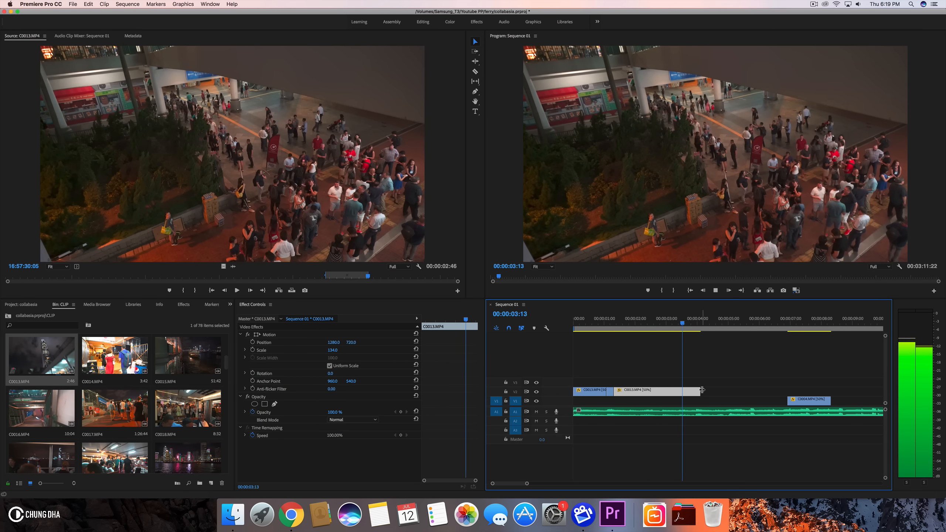
pyautogui.press('space')
pyautogui.moveTo(654, 327); pyautogui.dragTo(663, 329)
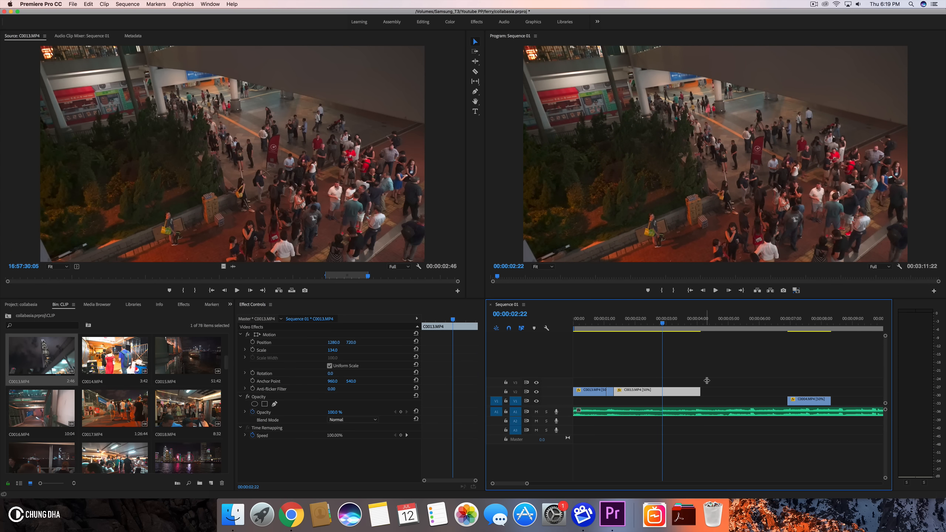
pyautogui.moveTo(702, 393); pyautogui.dragTo(662, 391)
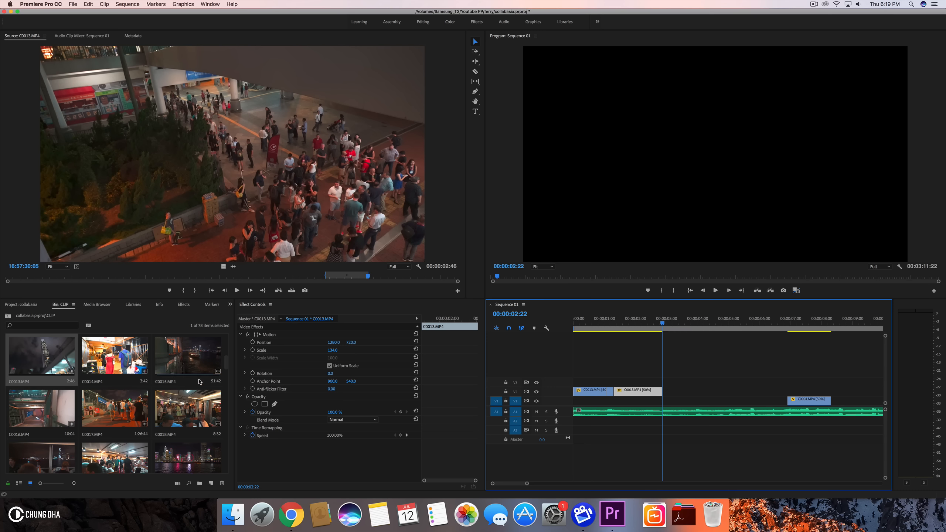
# - Open C0005.MP4 from the CLIP bin in the Source Monitor
pyautogui.scroll(4, 200, 382)
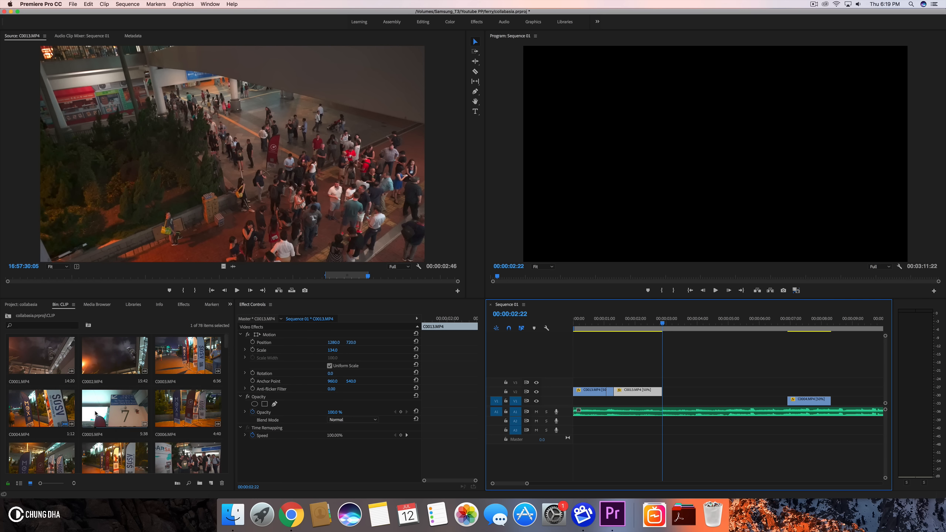
pyautogui.doubleClick(116, 412)
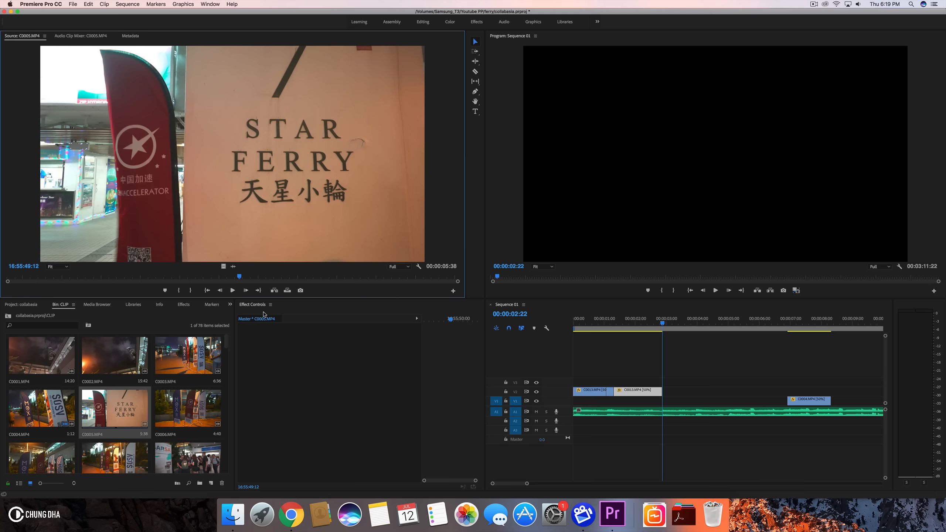
# - Play the sequence opening and move the C0013.MP4 segments down onto video track 1
pyautogui.click(589, 327)
pyautogui.press('space')
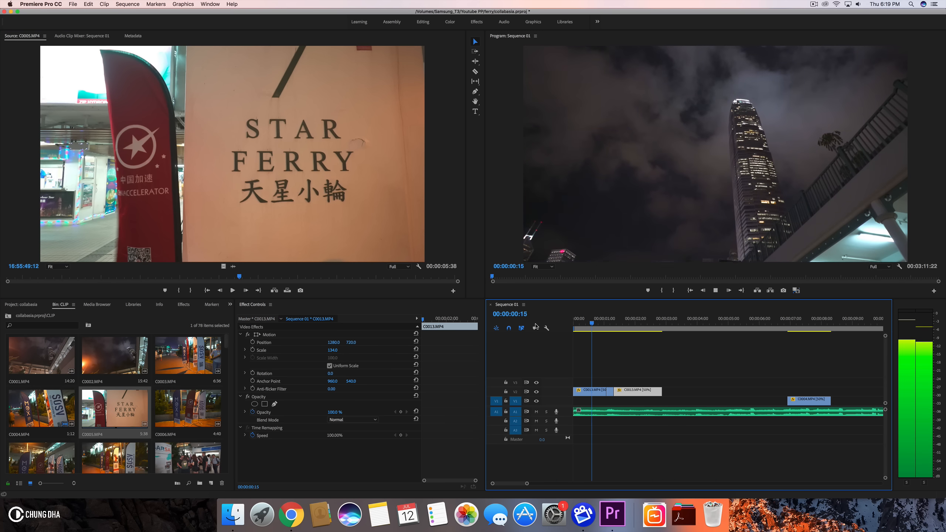
pyautogui.press('space')
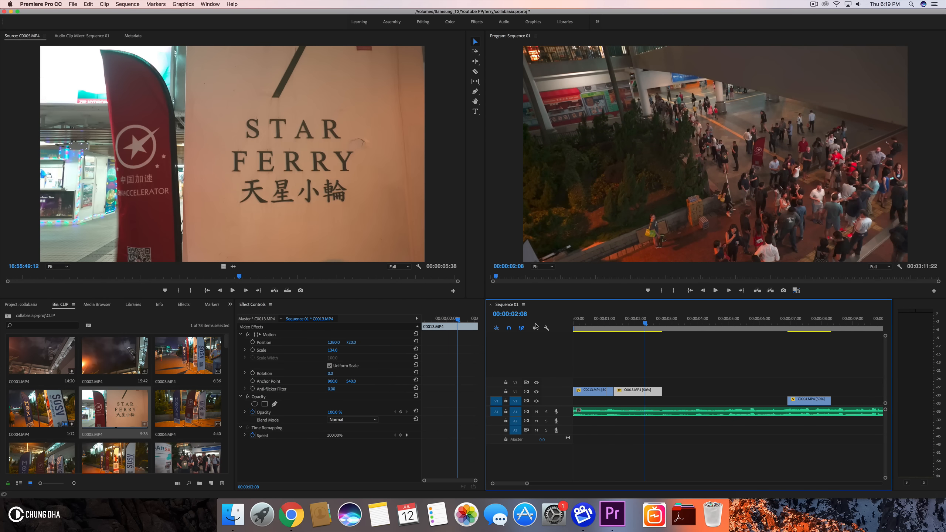
pyautogui.click(620, 327)
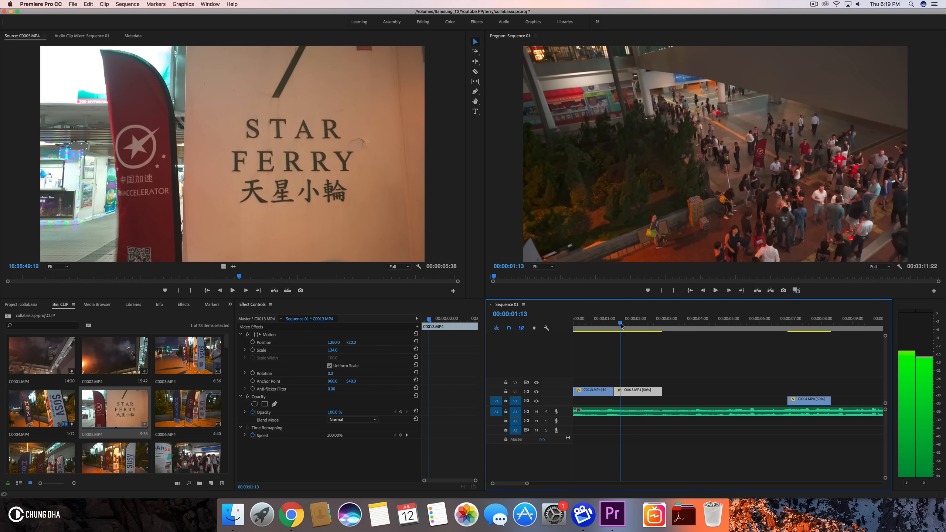
pyautogui.moveTo(598, 381); pyautogui.dragTo(636, 400)
pyautogui.moveTo(616, 318)
pyautogui.mouseDown()
pyautogui.moveTo(596, 320)
pyautogui.moveTo(626, 321)
pyautogui.mouseUp()
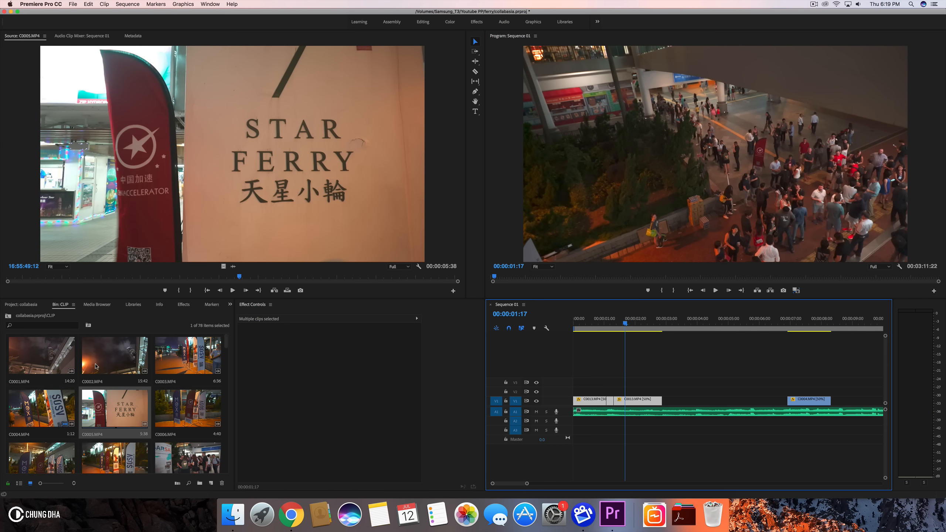
pyautogui.click(21, 304)
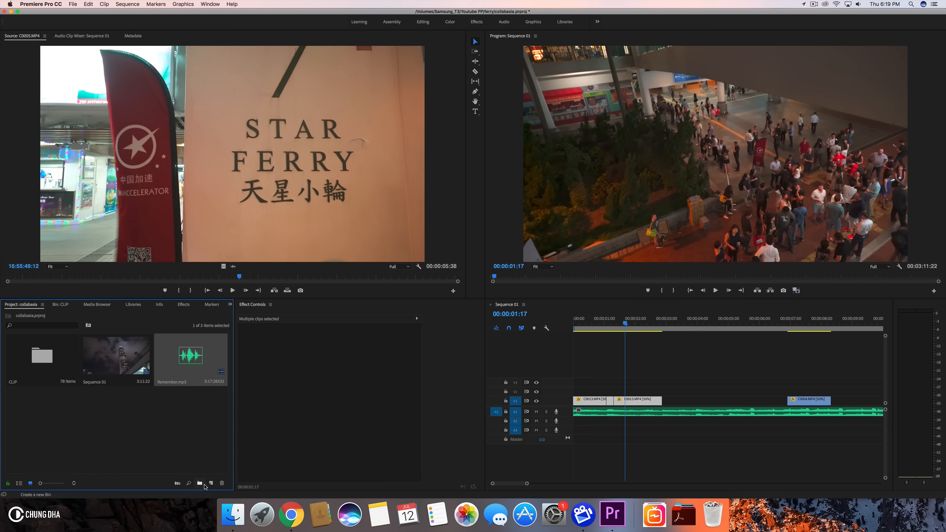
pyautogui.click(210, 483)
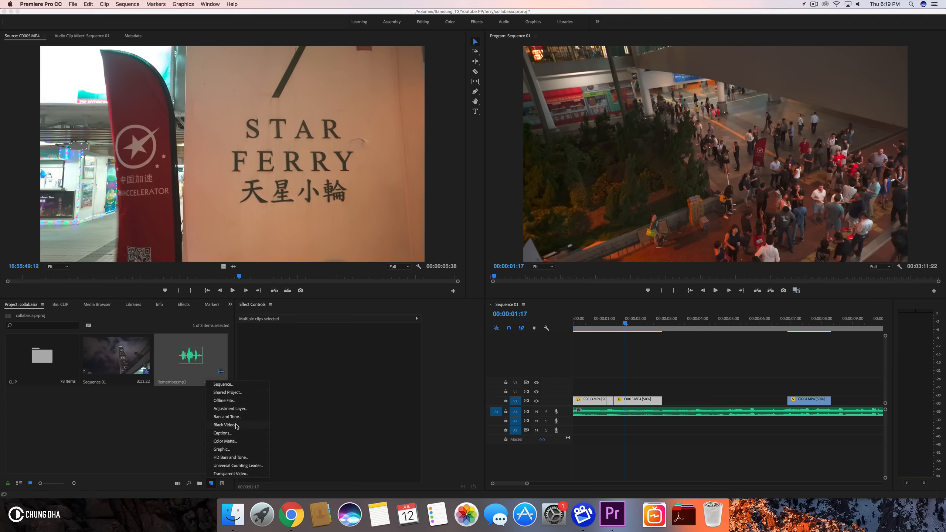
pyautogui.click(225, 425)
pyautogui.click(483, 283)
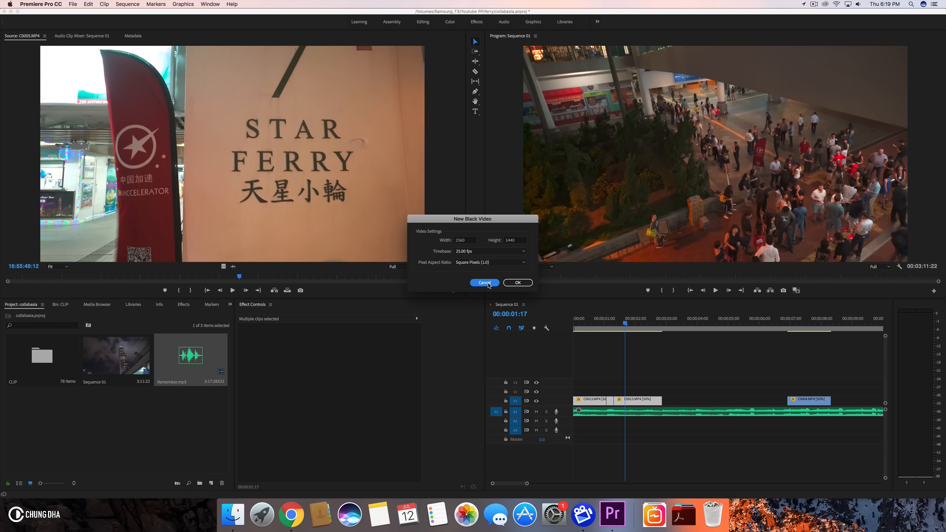
pyautogui.click(211, 483)
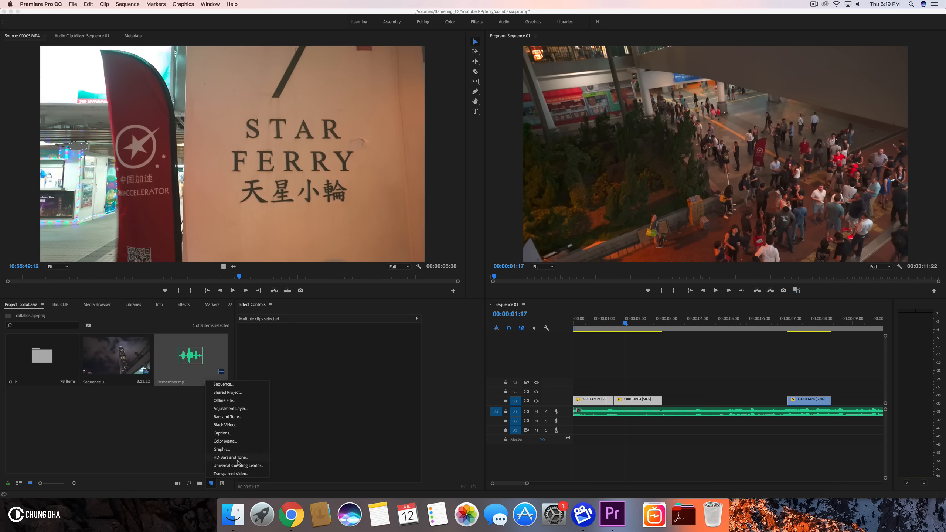
pyautogui.click(235, 474)
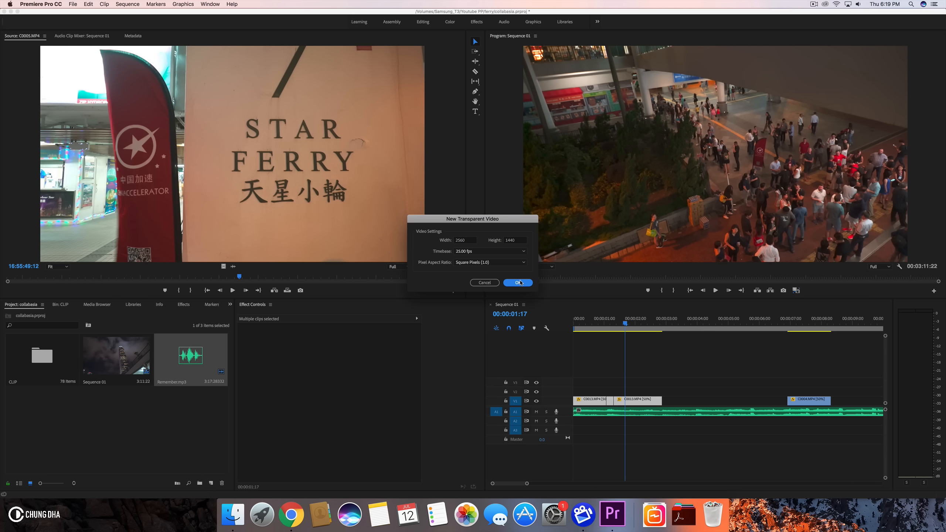
pyautogui.click(484, 283)
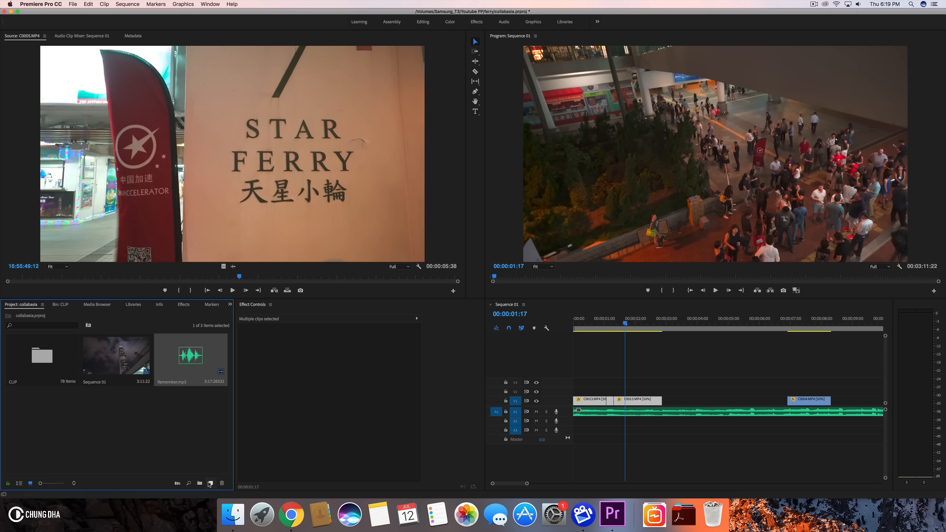
# - Create a new Black Video item at 2560 x 1440, 25.00 fps with square pixels
pyautogui.click(210, 483)
pyautogui.click(235, 426)
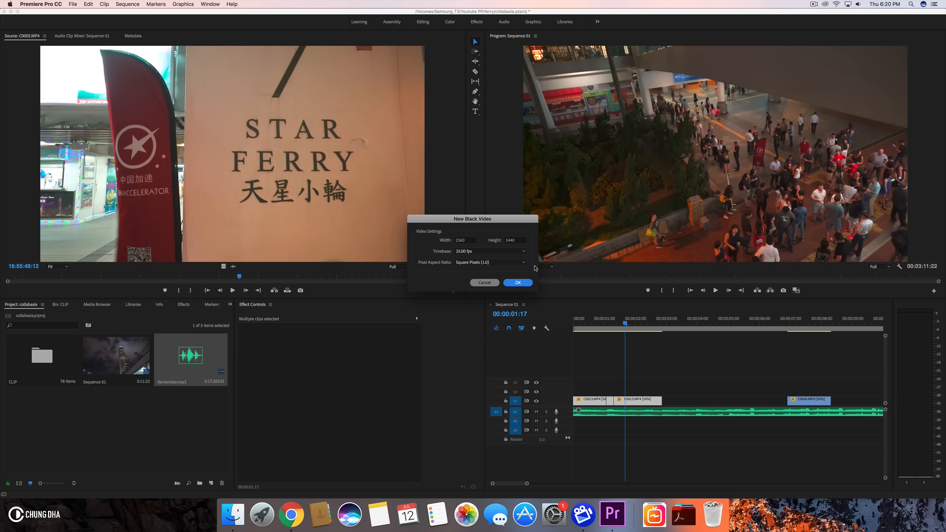
pyautogui.click(517, 282)
# - Expand the CHUNG DHA LETTERBOXING presets in Effects and select ChungDha 21:9 Ultra Wide Monitors
pyautogui.click(184, 305)
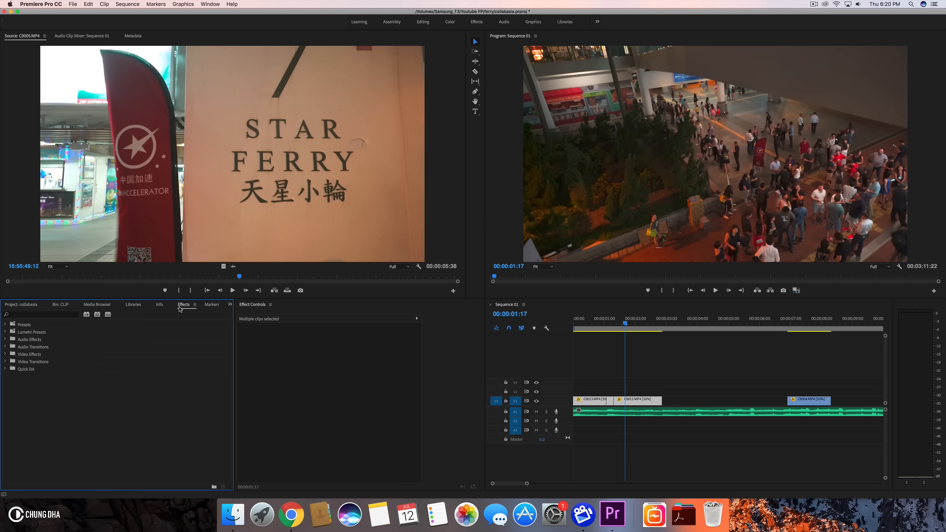
pyautogui.click(6, 324)
pyautogui.scroll(-5, 49, 429)
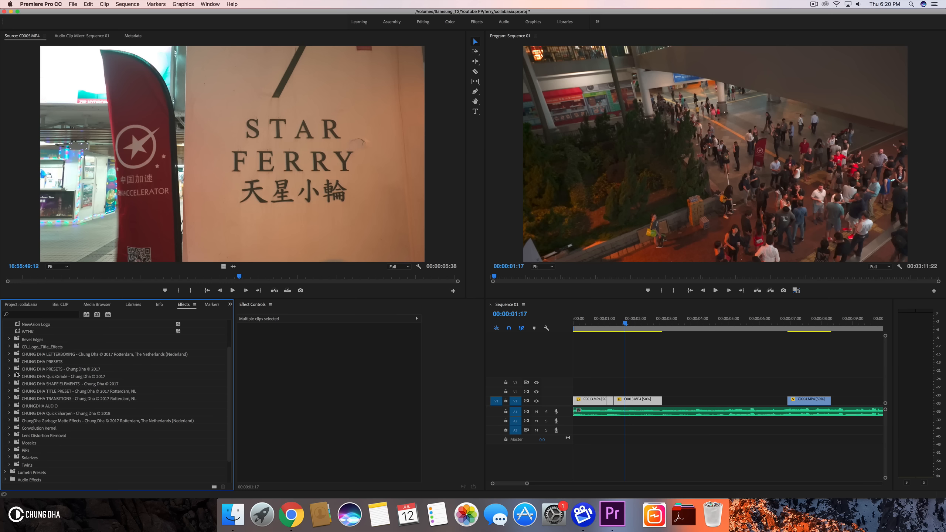
pyautogui.click(9, 354)
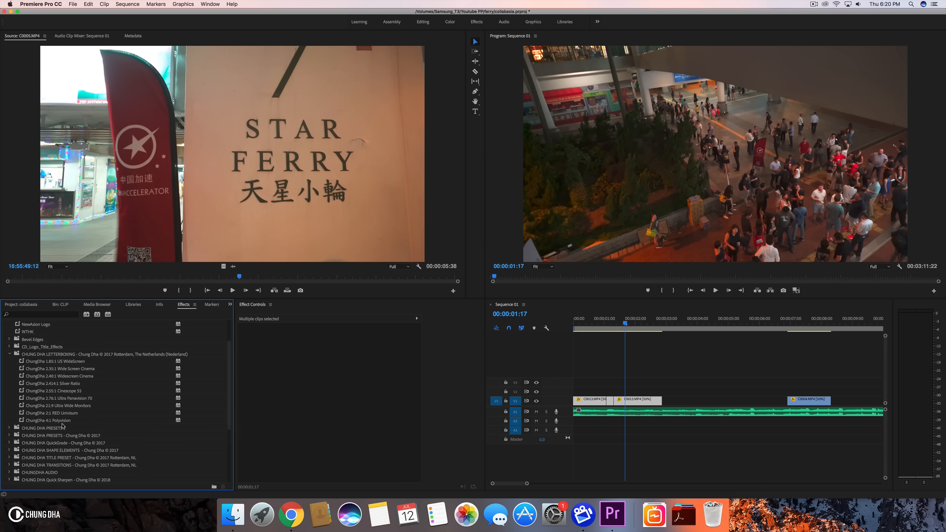
pyautogui.click(57, 407)
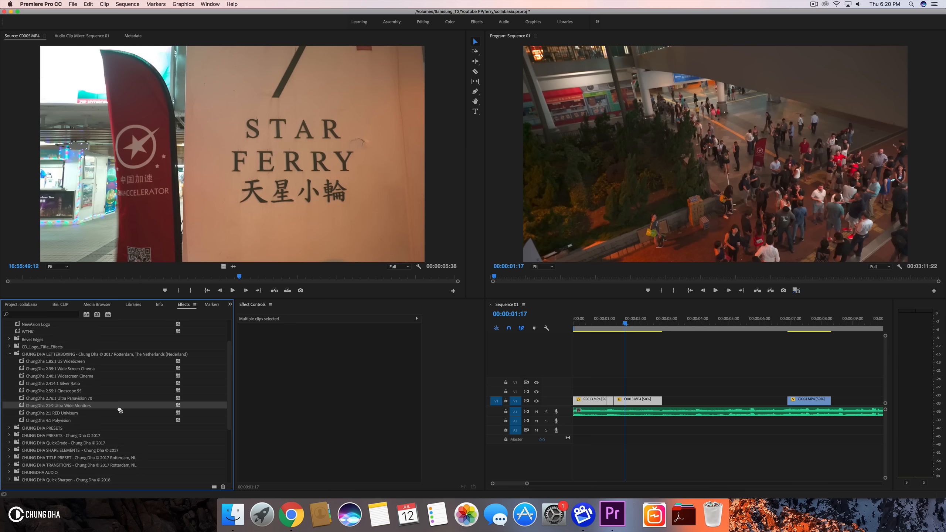
# - Place the Black Video on video track 2 at the sequence start and apply the ChungDha 21:9 Ultra Wide Monitors preset to it
pyautogui.click(21, 304)
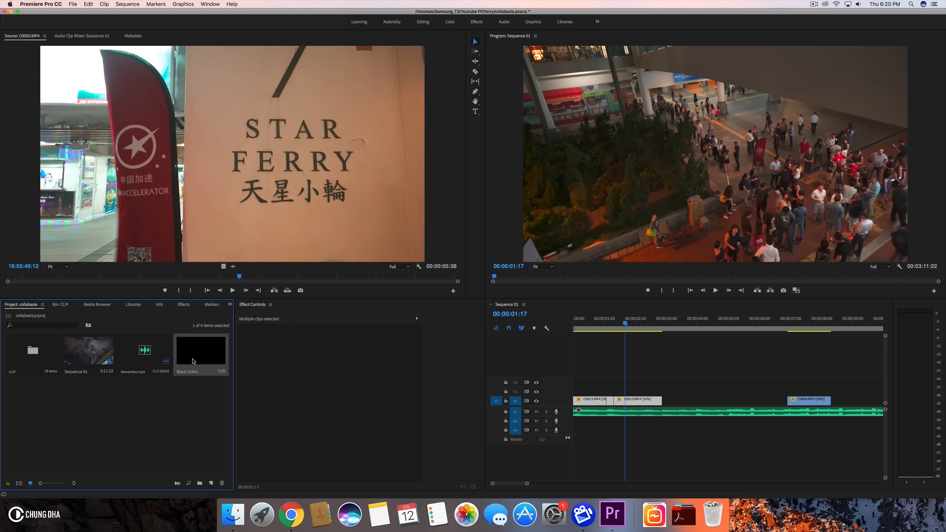
pyautogui.moveTo(365, 323); pyautogui.dragTo(576, 391)
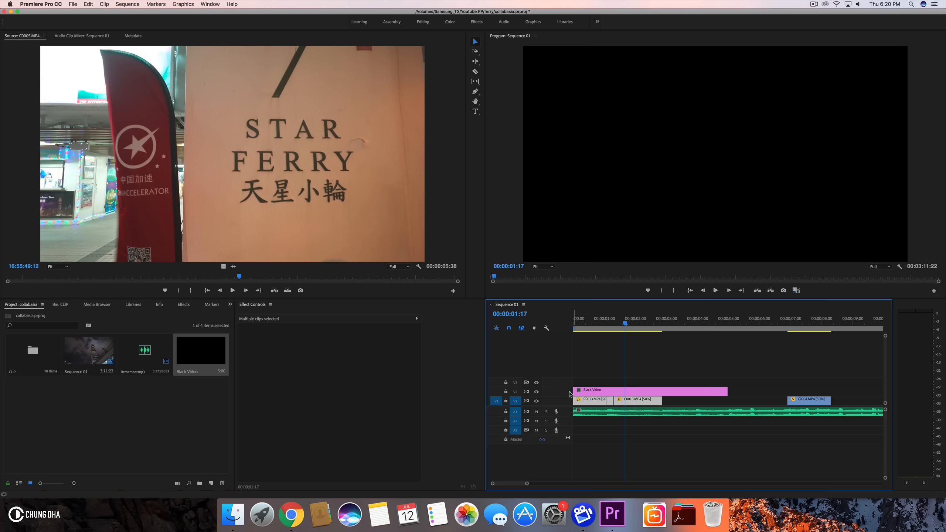
pyautogui.click(182, 305)
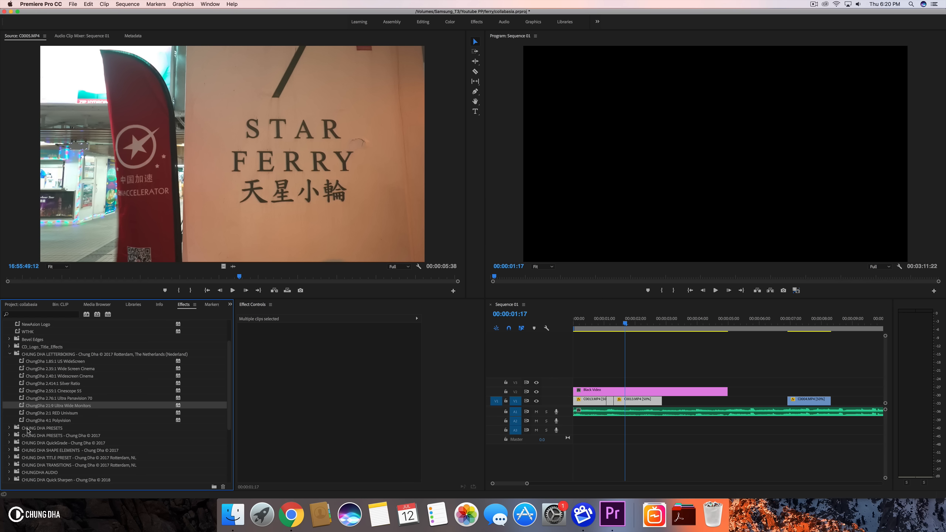
pyautogui.moveTo(415, 343); pyautogui.dragTo(633, 390)
# - Play the sequence opening to preview the letterbox bars
pyautogui.moveTo(623, 323); pyautogui.dragTo(551, 325)
pyautogui.press('space')
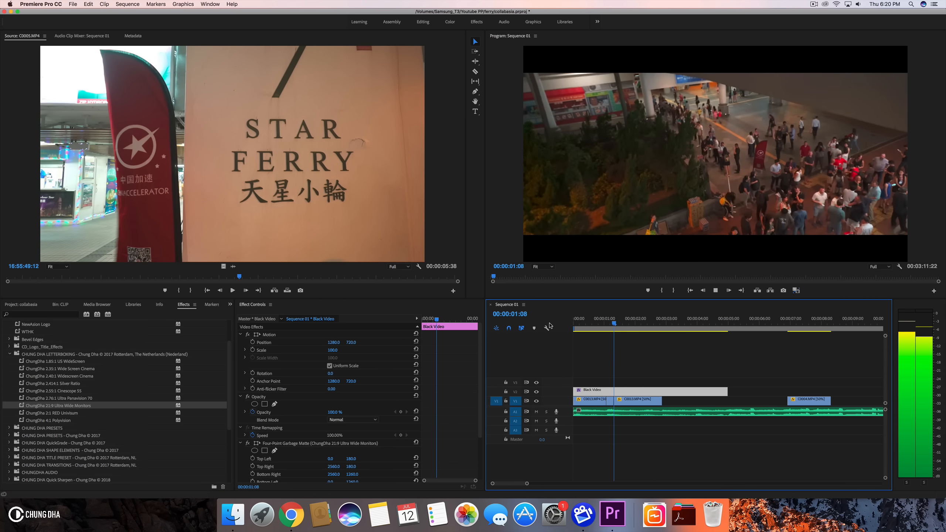
pyautogui.press('space')
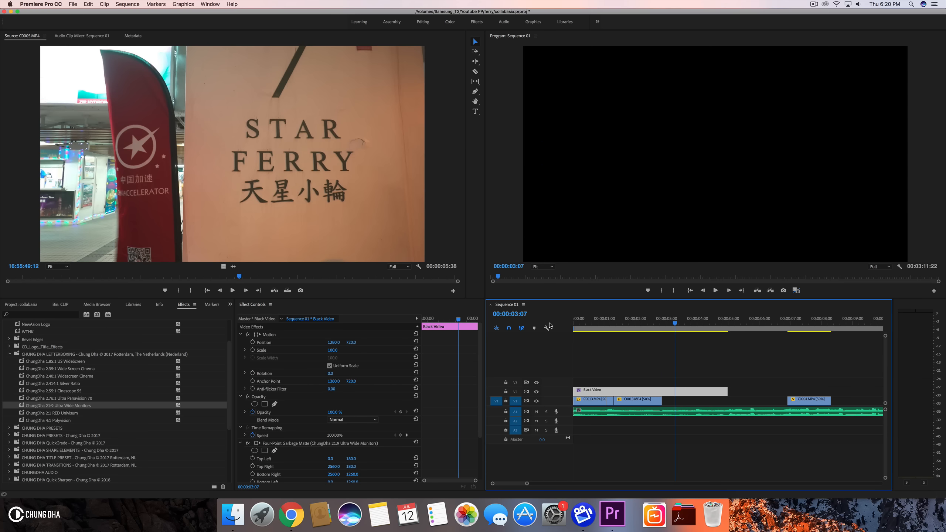
# - Mark In and Out points on C0005.MP4 and place it on video track 1 after the C0013.MP4 segments
pyautogui.click(644, 321)
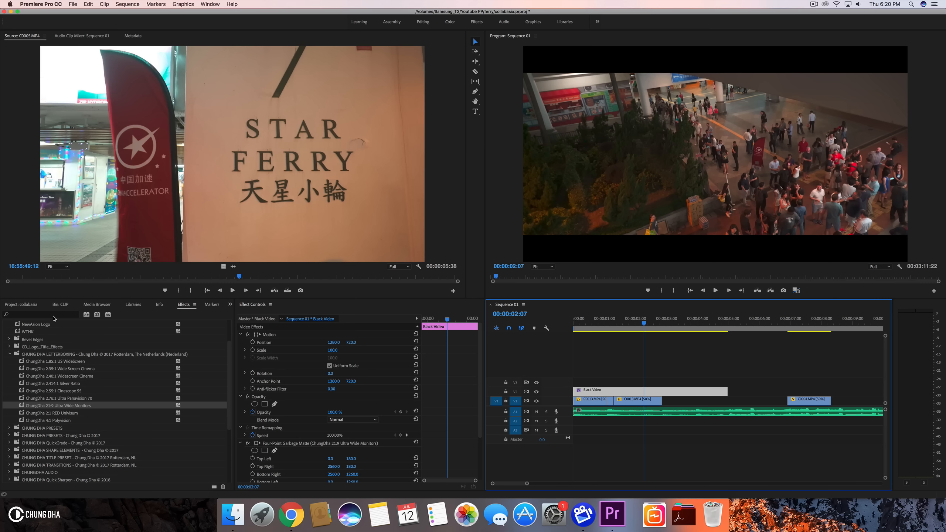
pyautogui.moveTo(77, 282); pyautogui.dragTo(335, 284)
pyautogui.click(179, 291)
pyautogui.click(195, 290)
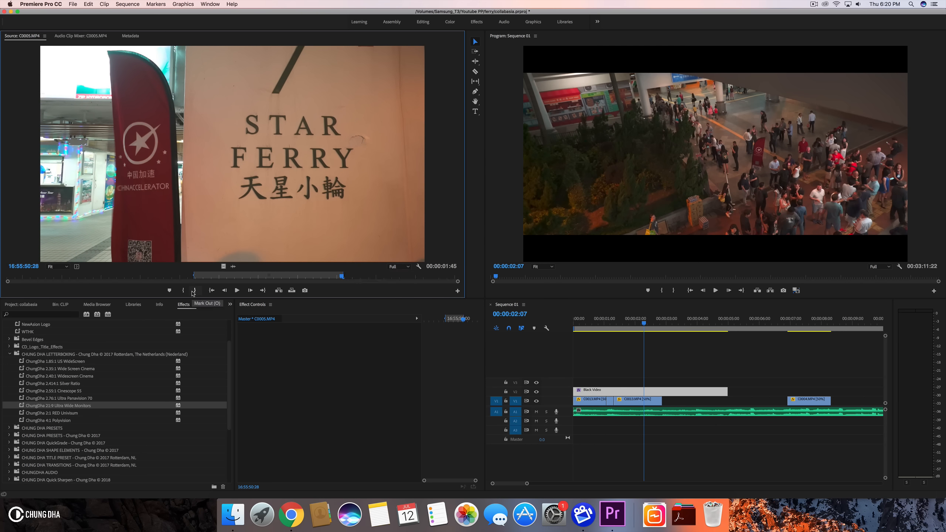
pyautogui.moveTo(223, 266); pyautogui.dragTo(666, 407)
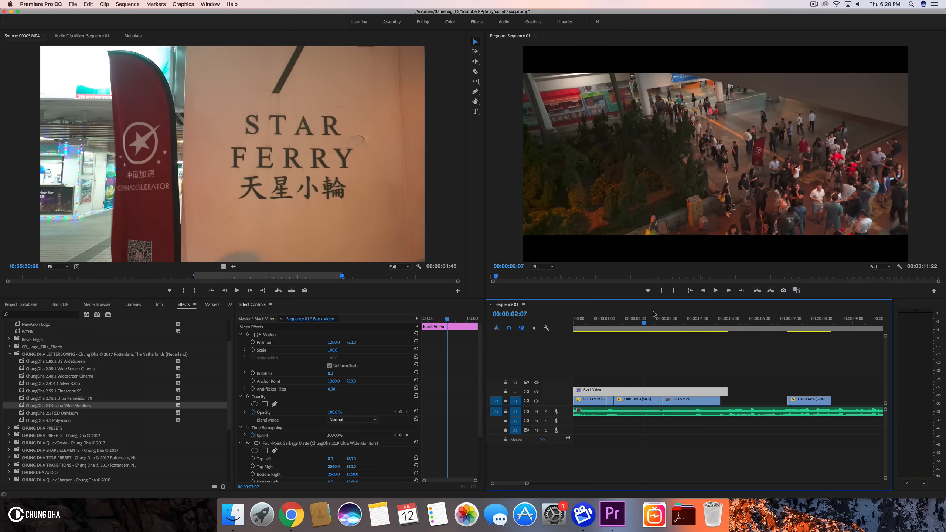
# - Set the C0005.MP4 clip's speed to 134%
pyautogui.moveTo(635, 323); pyautogui.dragTo(675, 322)
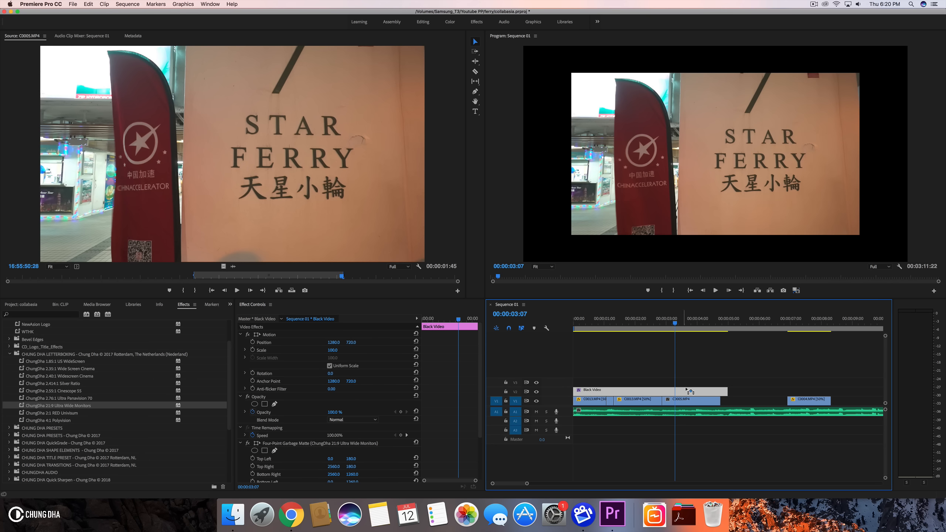
pyautogui.click(688, 400)
pyautogui.press('super+r')
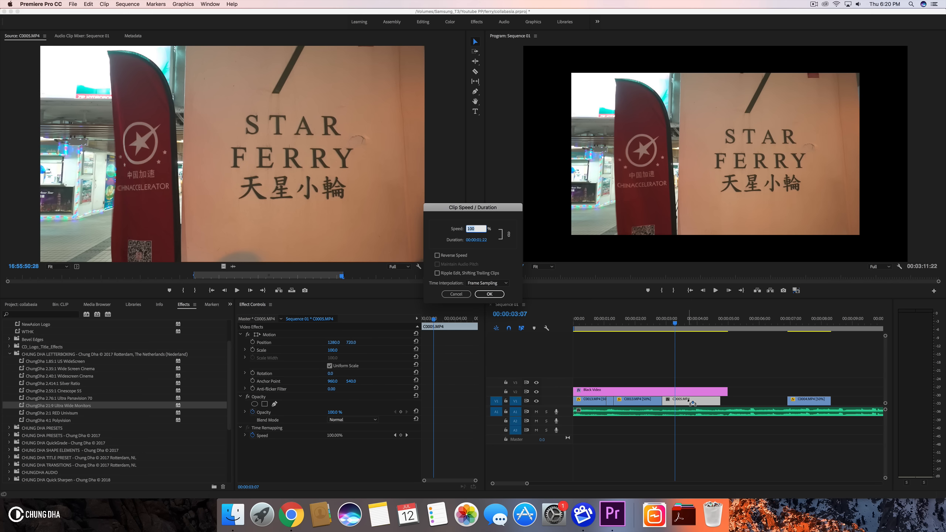
pyautogui.write('134')
pyautogui.press('Return')
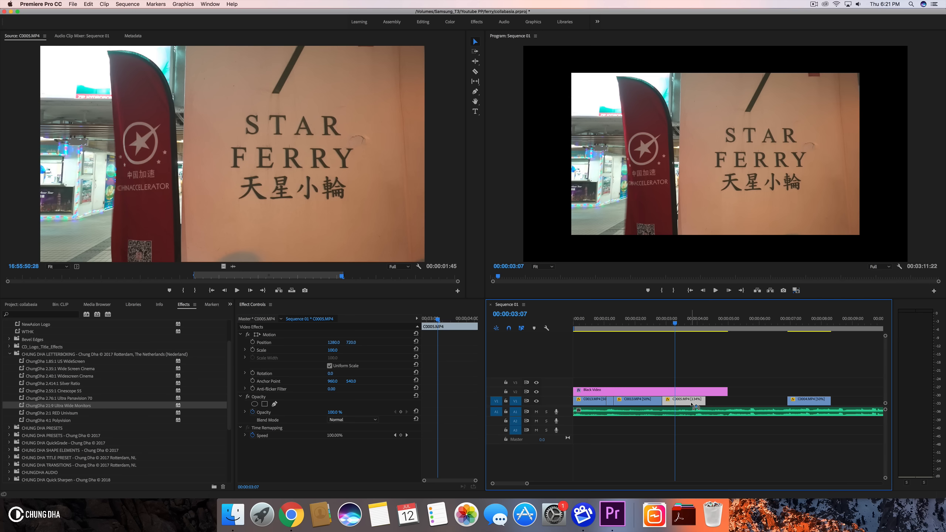
# - Set the C0005.MP4 clip's speed to 50%
pyautogui.press('super+r')
pyautogui.write('1')
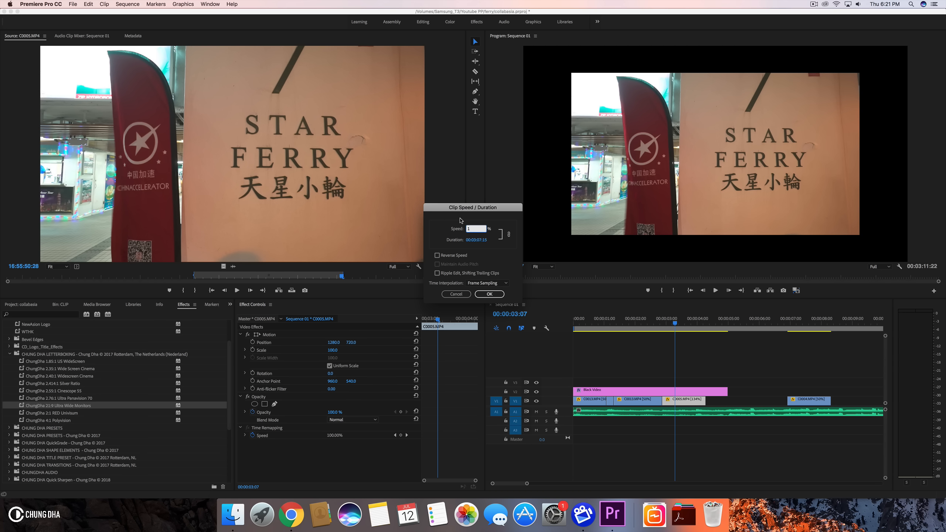
pyautogui.press('Return')
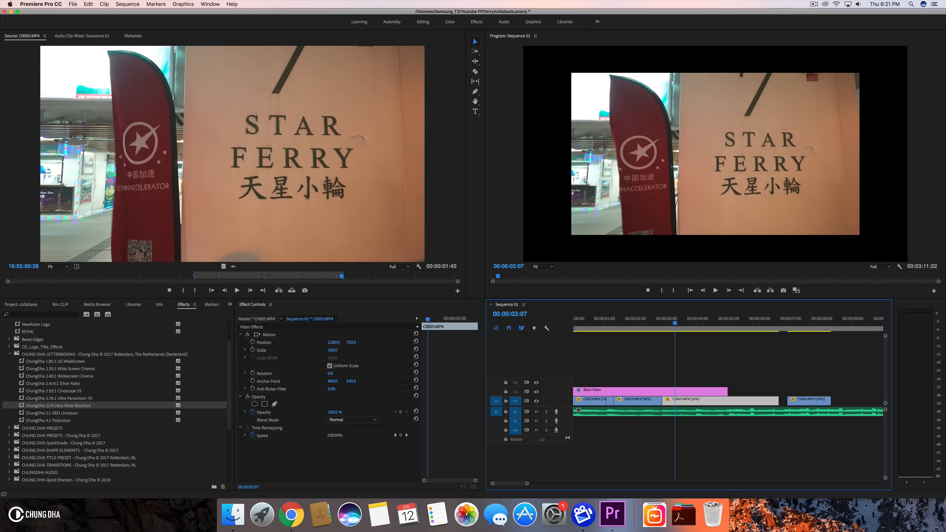
# - Set the C0005.MP4 clip's scale to 134
pyautogui.click(333, 349)
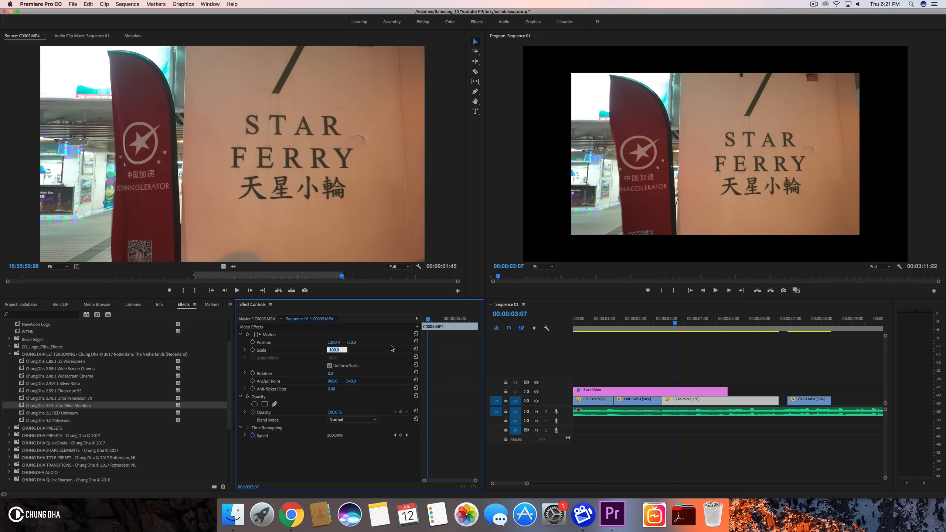
pyautogui.write('134')
pyautogui.press('Return')
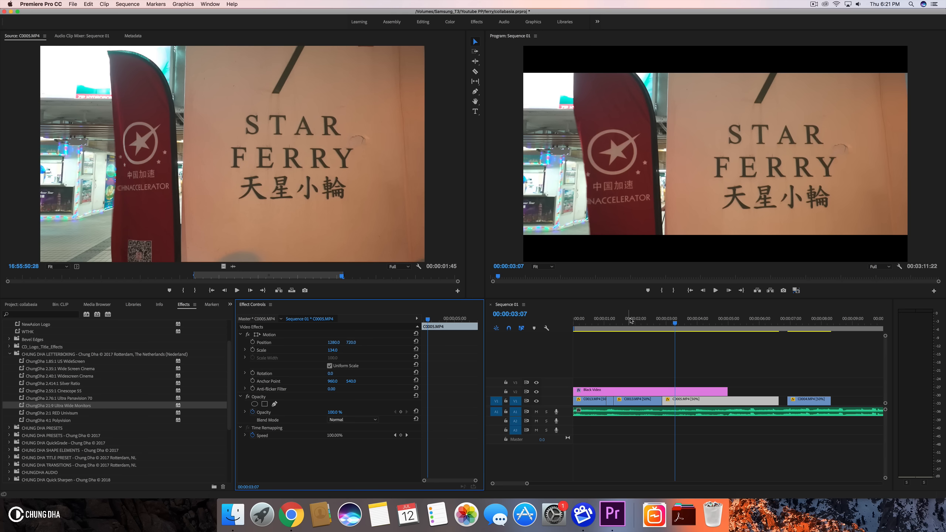
# - Play the C0005.MP4 section to review the speed and scale change
pyautogui.moveTo(626, 321); pyautogui.dragTo(567, 322)
pyautogui.press('space')
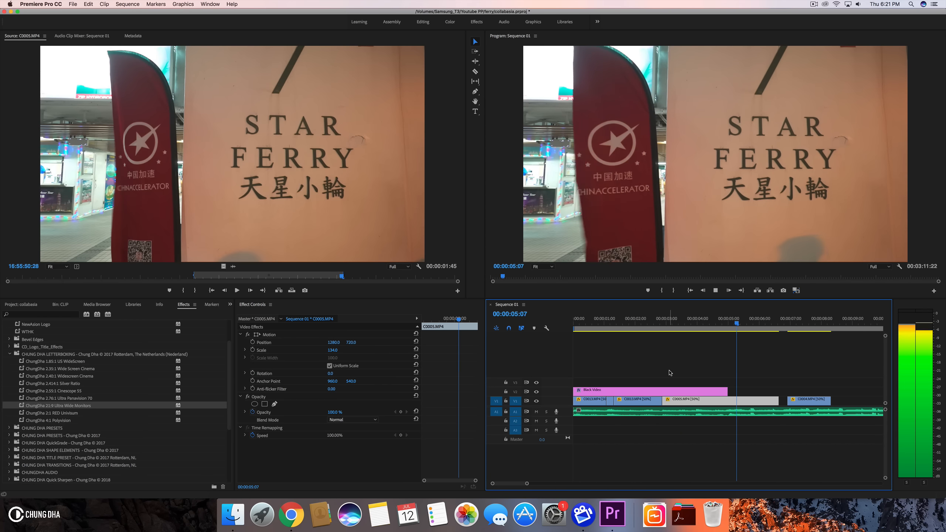
pyautogui.press('space')
# - Extend the Black Video letterbox layer beyond the C0004.MP4 clip and replay the sequence from the start
pyautogui.click(753, 325)
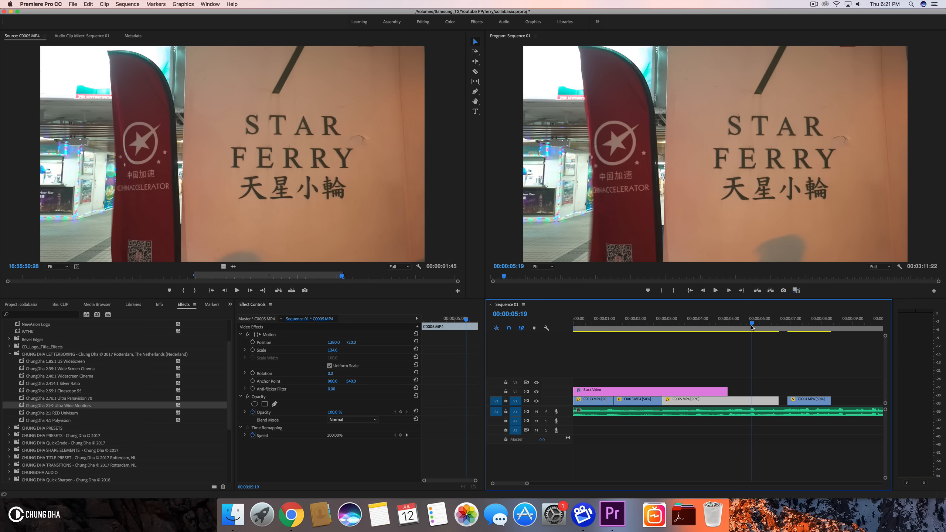
pyautogui.moveTo(779, 401); pyautogui.dragTo(866, 391)
pyautogui.press('Home')
pyautogui.press('space')
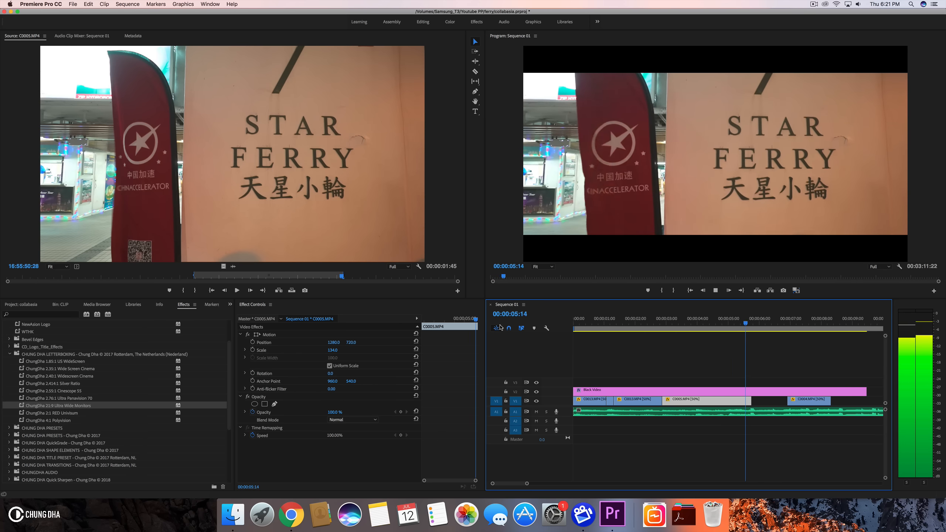
pyautogui.press('space')
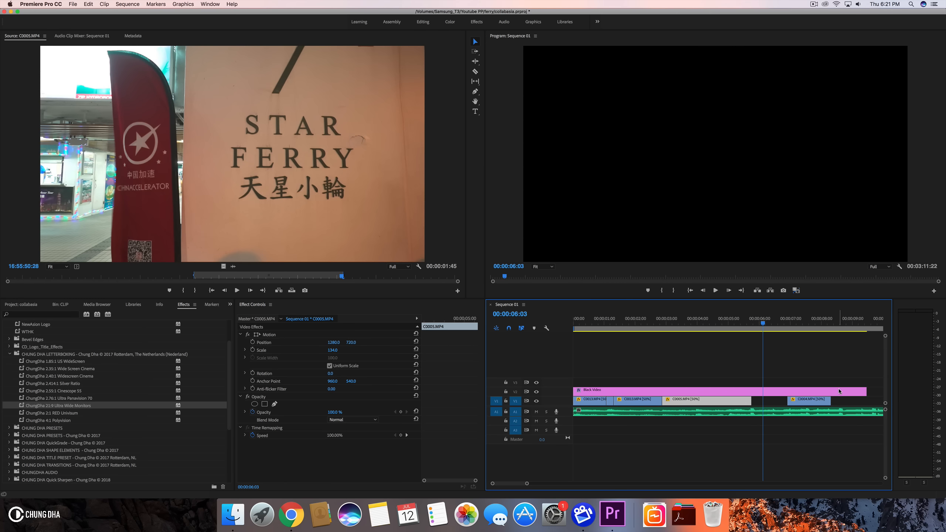
# - Move the C0004.MP4 clip left to butt against the end of C0005.MP4 and play it back
pyautogui.moveTo(737, 334); pyautogui.dragTo(791, 330)
pyautogui.moveTo(809, 402); pyautogui.dragTo(773, 401)
pyautogui.moveTo(722, 321); pyautogui.dragTo(801, 320)
pyautogui.moveTo(792, 403); pyautogui.dragTo(799, 402)
pyautogui.click(730, 319)
pyautogui.press('space')
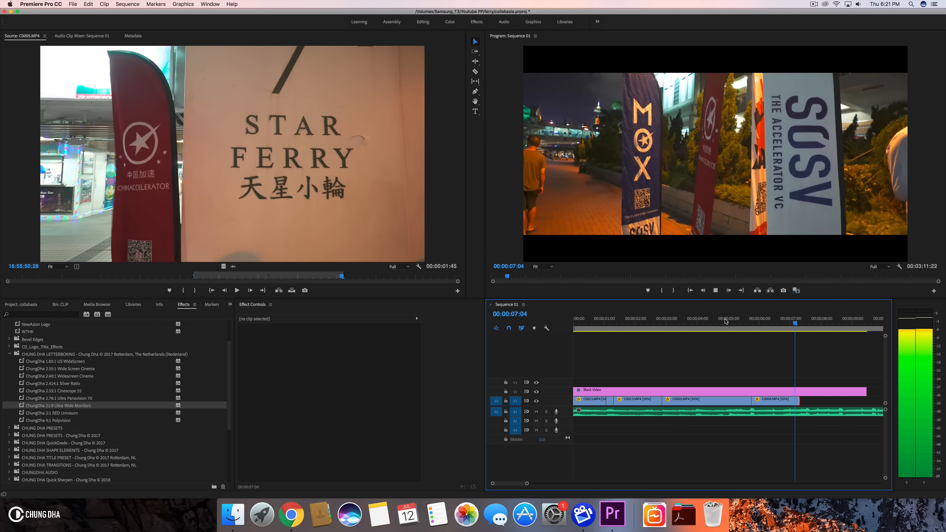
pyautogui.press('space')
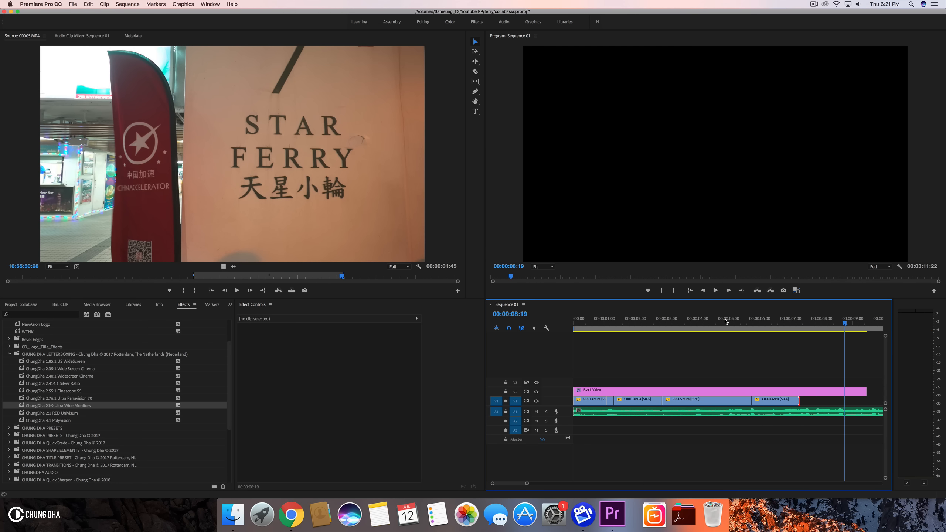
# - Zoom the timeline and scrub through the C0005.MP4 and C0004.MP4 section
pyautogui.moveTo(527, 485); pyautogui.dragTo(588, 484)
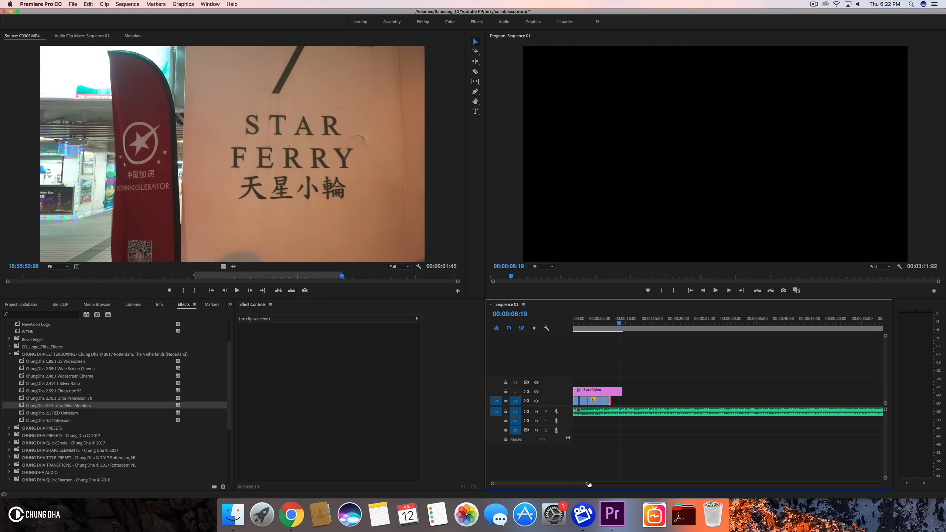
pyautogui.moveTo(588, 484); pyautogui.dragTo(559, 486)
pyautogui.click(679, 326)
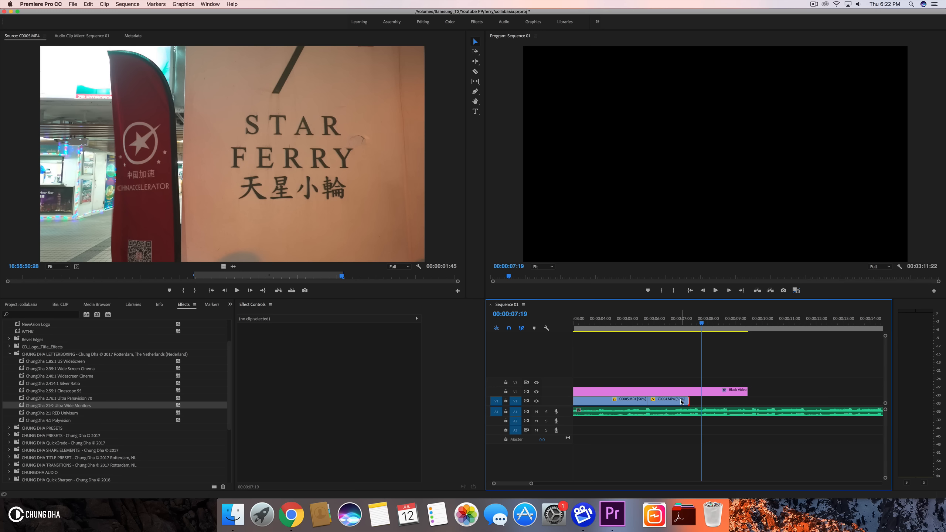
pyautogui.moveTo(646, 322); pyautogui.dragTo(664, 322)
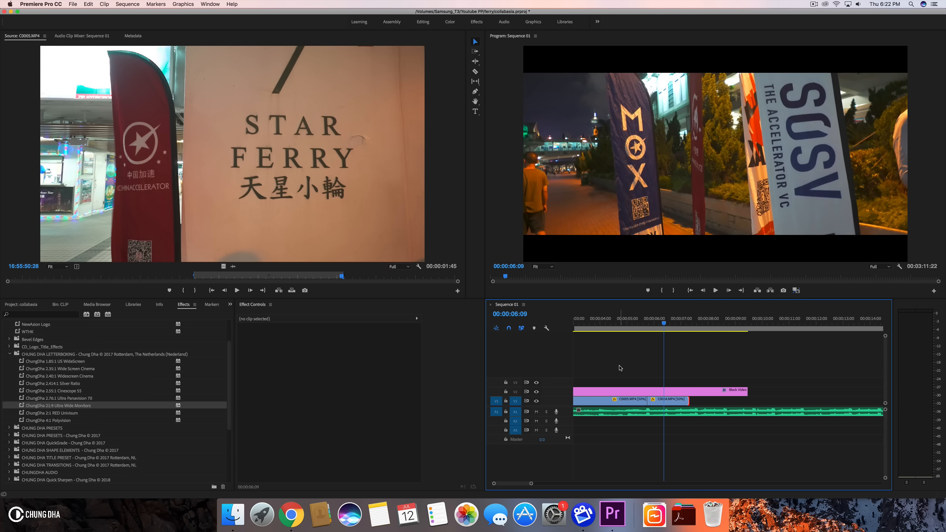
pyautogui.hscroll(-3, 620, 368)
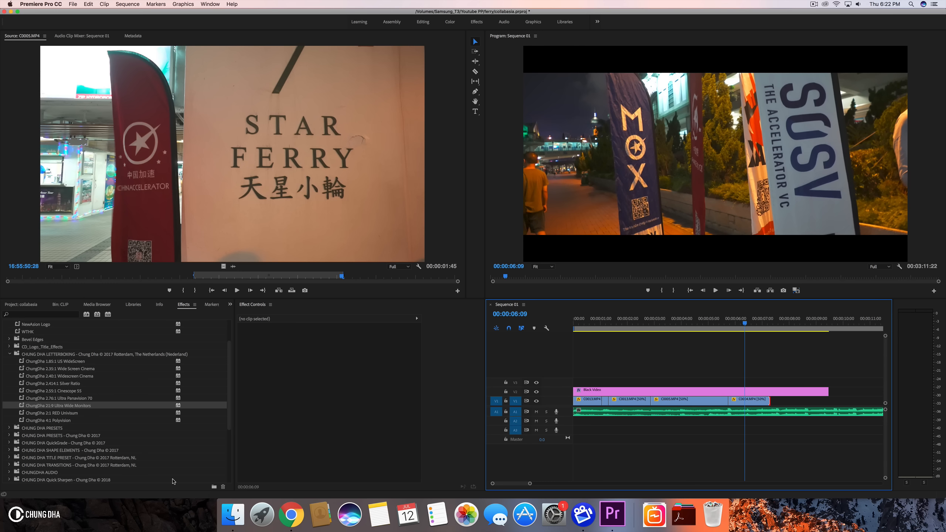
# - Switch to Finder and bring 2017Logo.png from the Desktop's ChungDhaYT folder onto video track 3 at the sequence start
pyautogui.click(233, 516)
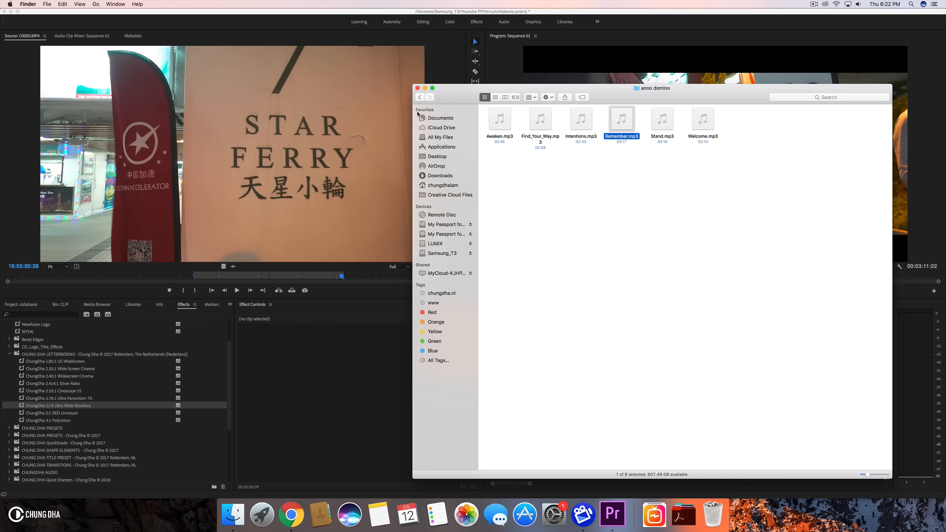
pyautogui.click(437, 157)
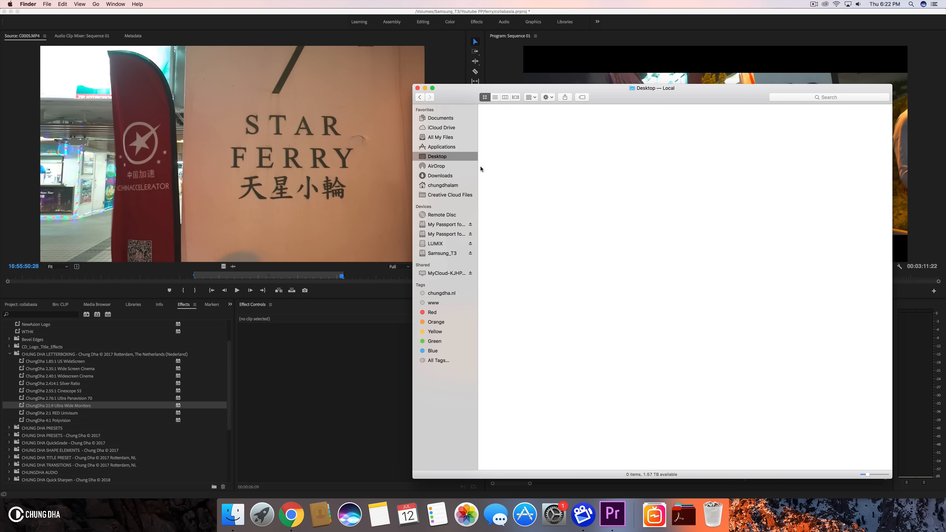
pyautogui.doubleClick(548, 442)
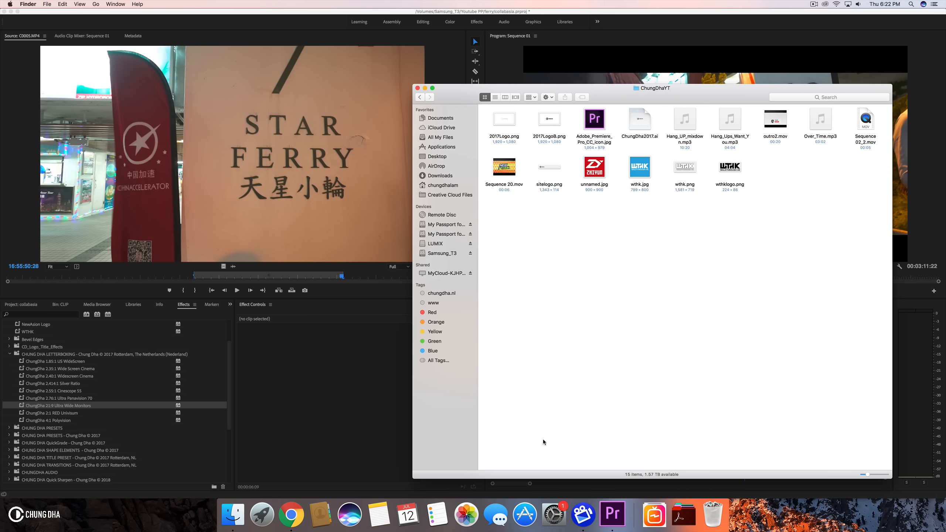
pyautogui.click(500, 124)
pyautogui.moveTo(540, 96); pyautogui.dragTo(364, 95)
pyautogui.moveTo(317, 126); pyautogui.dragTo(581, 382)
# - Apply the Chung Dha Logo 2.5k preset to the 2017Logo.png clip
pyautogui.click(595, 319)
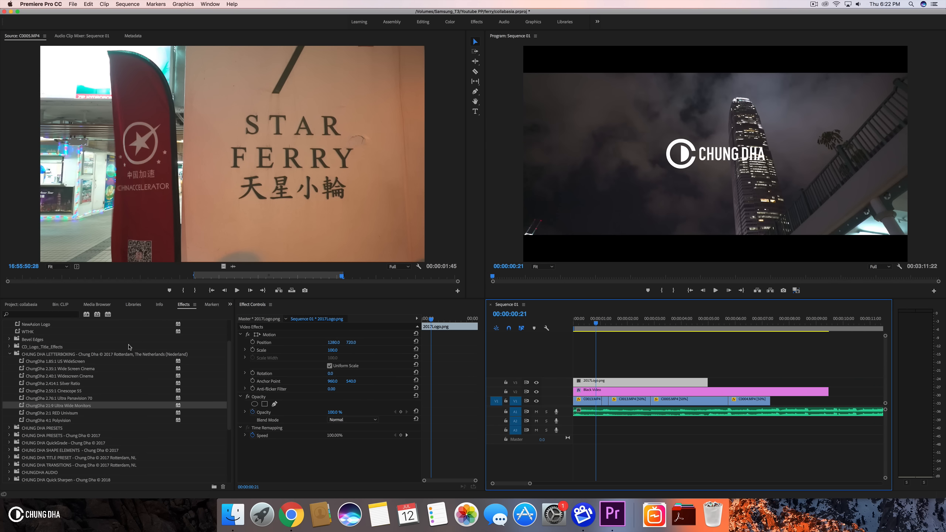
pyautogui.scroll(3, 41, 354)
pyautogui.moveTo(47, 346); pyautogui.dragTo(654, 384)
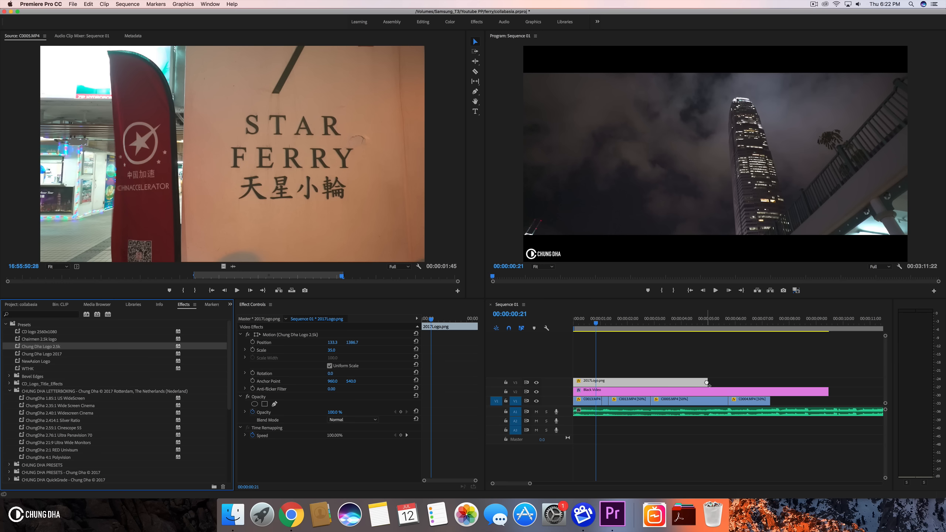
# - Delete the 2017Logo.png logo clip and the Black Video clip from the timeline
pyautogui.press('Delete')
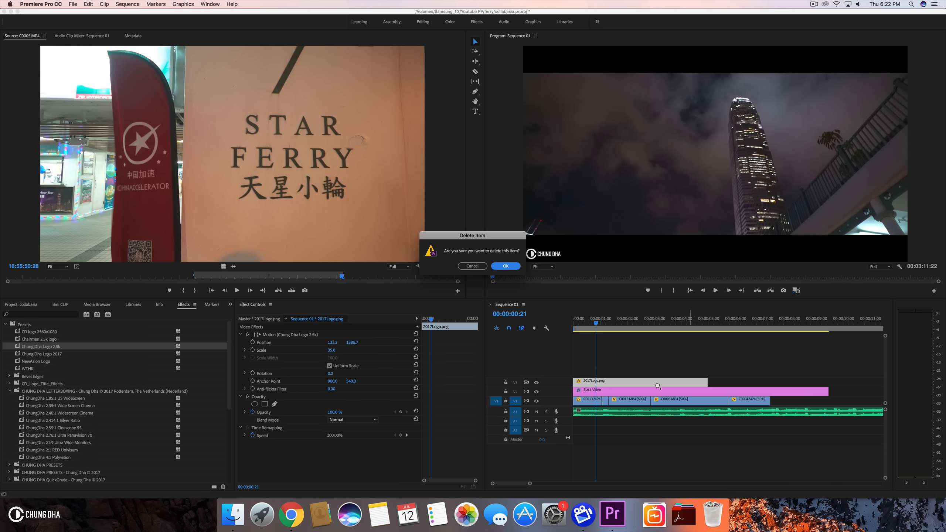
pyautogui.click(472, 266)
pyautogui.click(637, 385)
pyautogui.press('Delete')
pyautogui.click(642, 390)
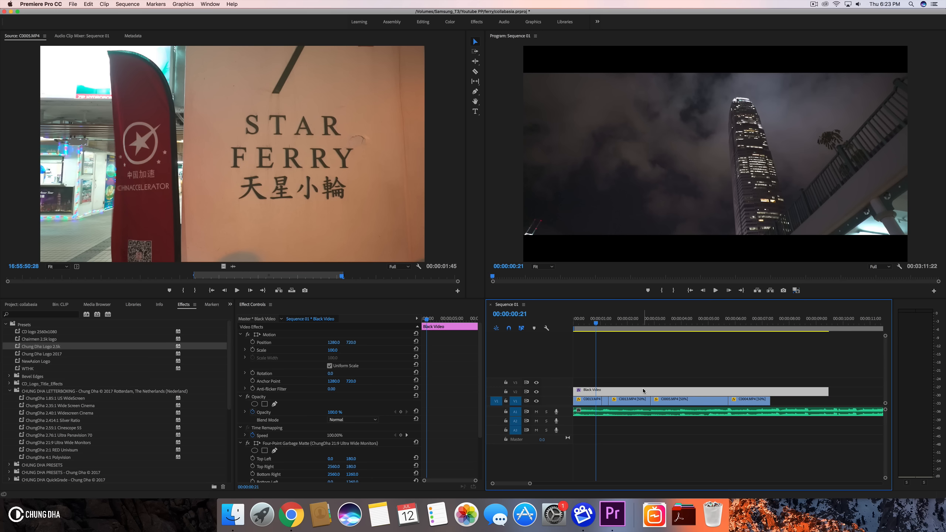
pyautogui.press('Delete')
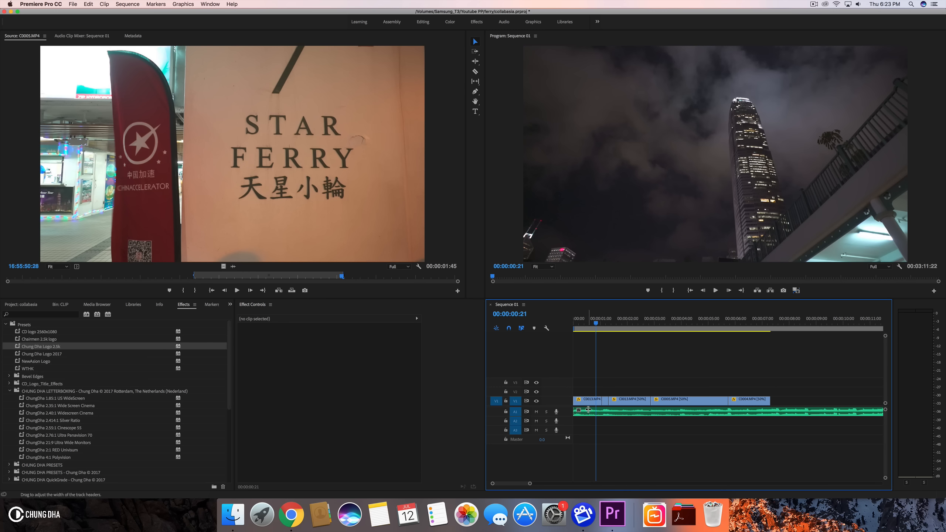
# - Change Sequence 01's frame size in Sequence Settings to 2560 by 1080
pyautogui.click(27, 301)
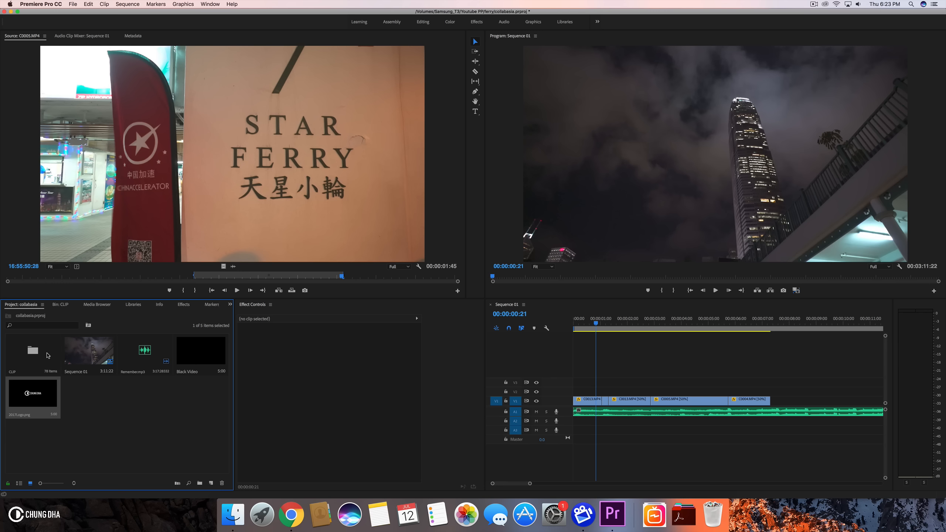
pyautogui.rightClick(100, 361)
pyautogui.click(156, 263)
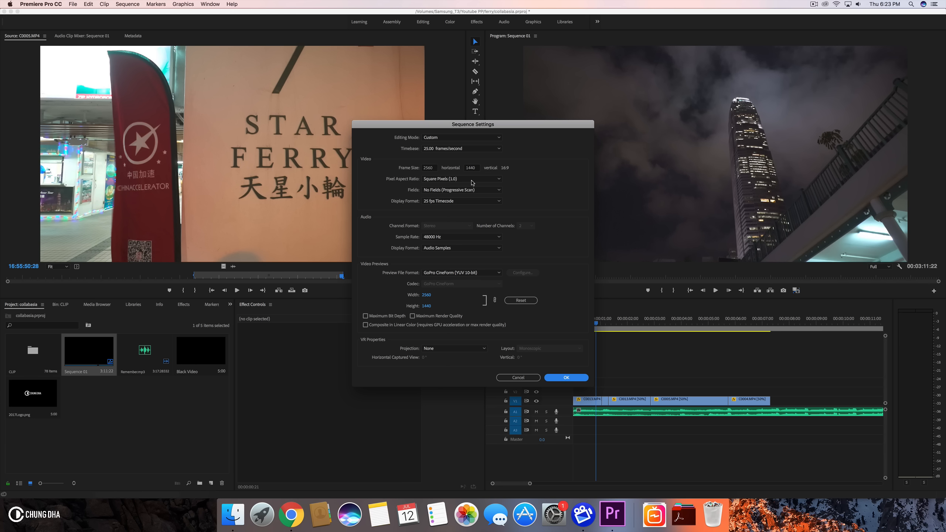
pyautogui.click(471, 169)
pyautogui.write('1')
pyautogui.click(565, 156)
pyautogui.click(576, 378)
pyautogui.click(543, 266)
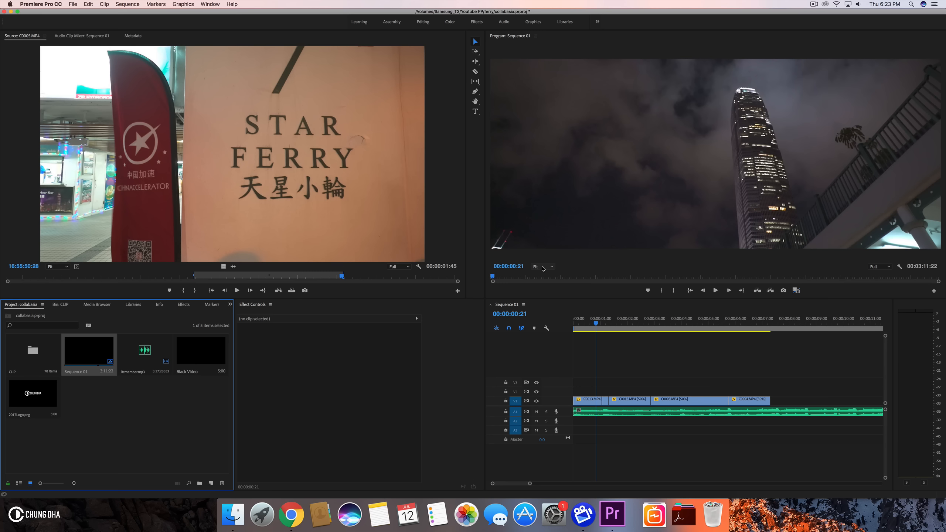
# - Play back the sequence from the start and set the Program Monitor zoom to 75%
pyautogui.moveTo(599, 321); pyautogui.dragTo(525, 323)
pyautogui.press('space')
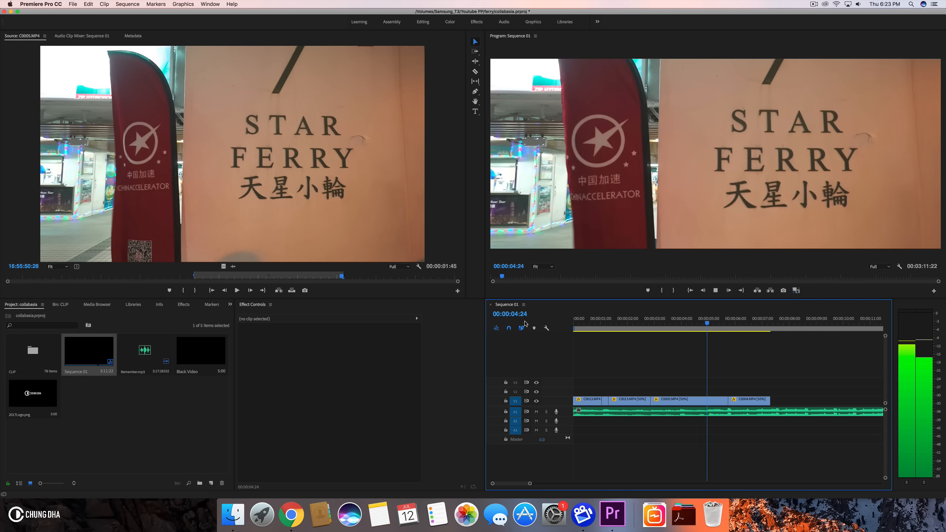
pyautogui.click(542, 266)
pyautogui.click(544, 316)
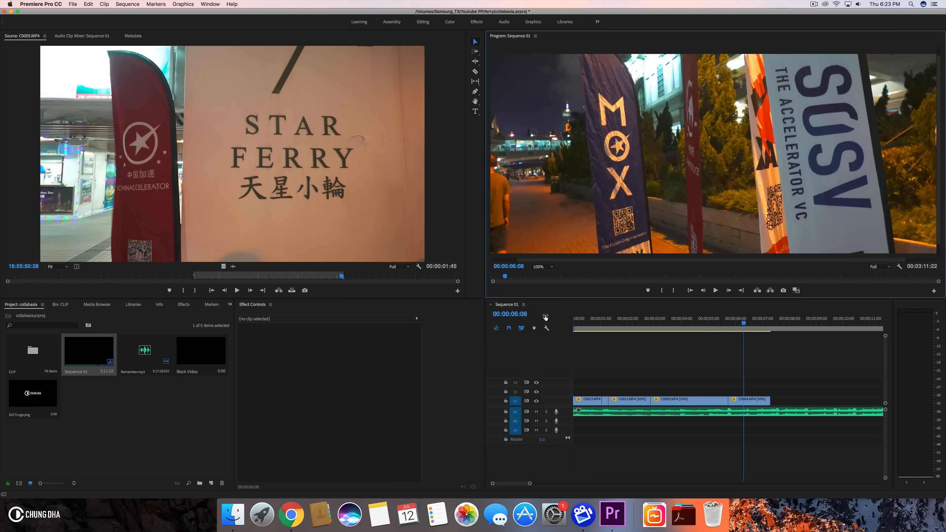
pyautogui.click(548, 266)
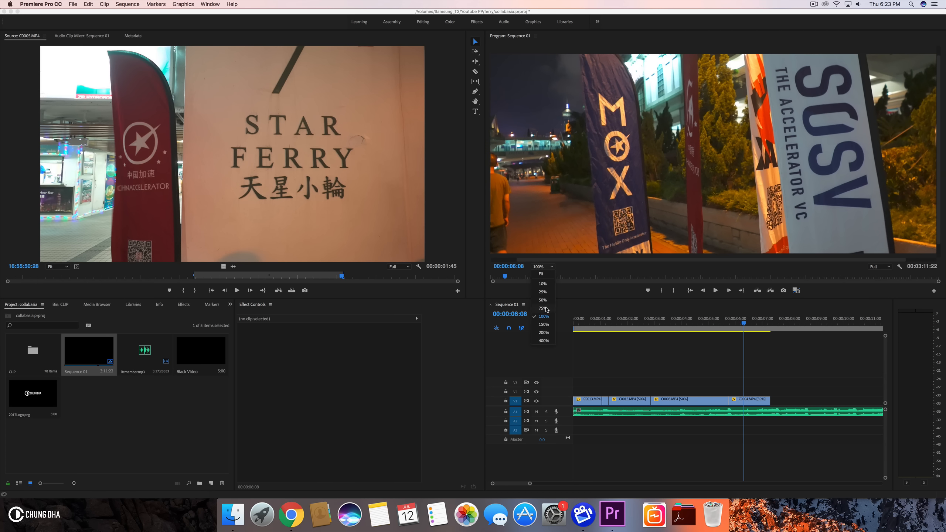
pyautogui.click(544, 308)
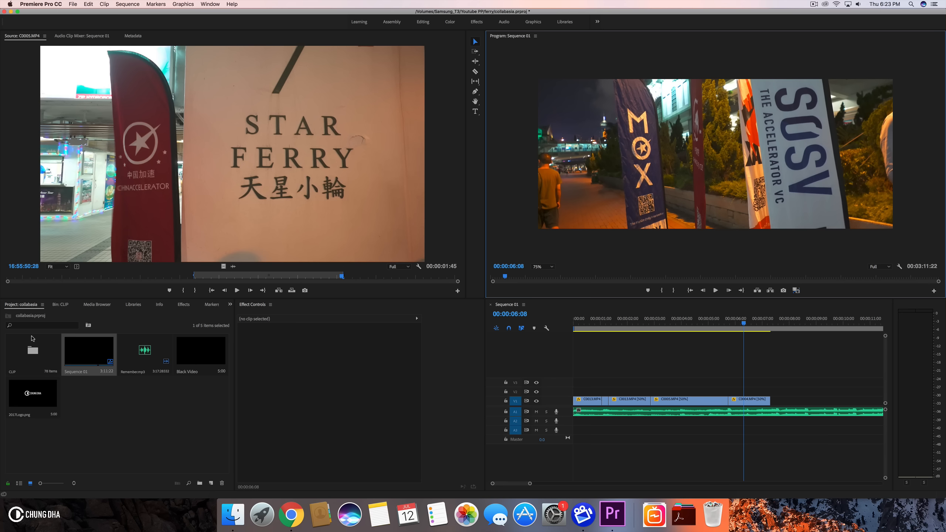
# - Place 2017Logo.png from the project on video track 2 at the sequence start
pyautogui.click(179, 308)
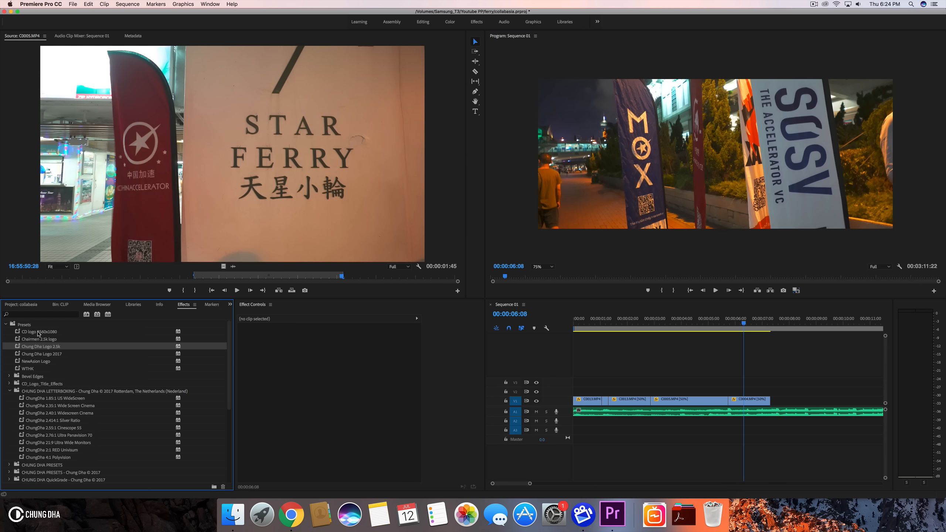
pyautogui.click(26, 306)
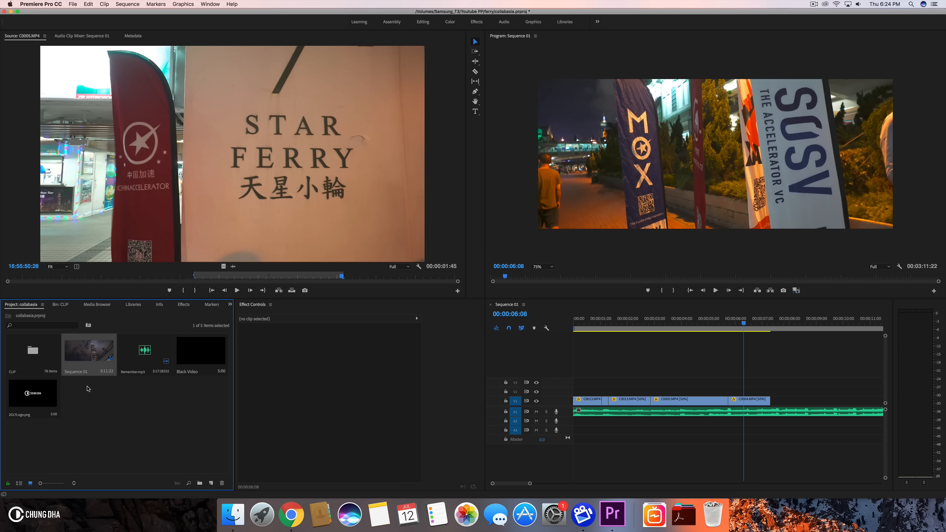
pyautogui.moveTo(550, 343); pyautogui.dragTo(564, 391)
pyautogui.click(623, 319)
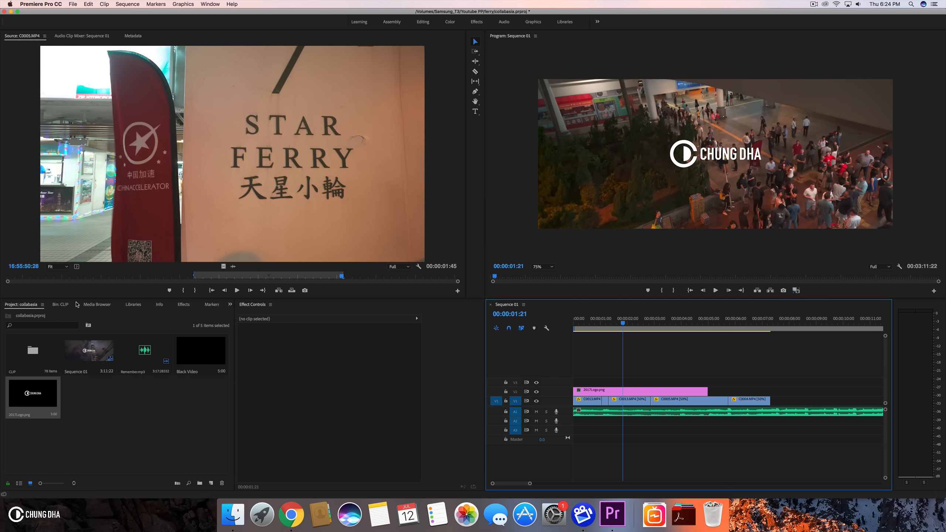
# - Apply the CD logo 2560x1080 preset to the 2017Logo.png clip
pyautogui.click(62, 305)
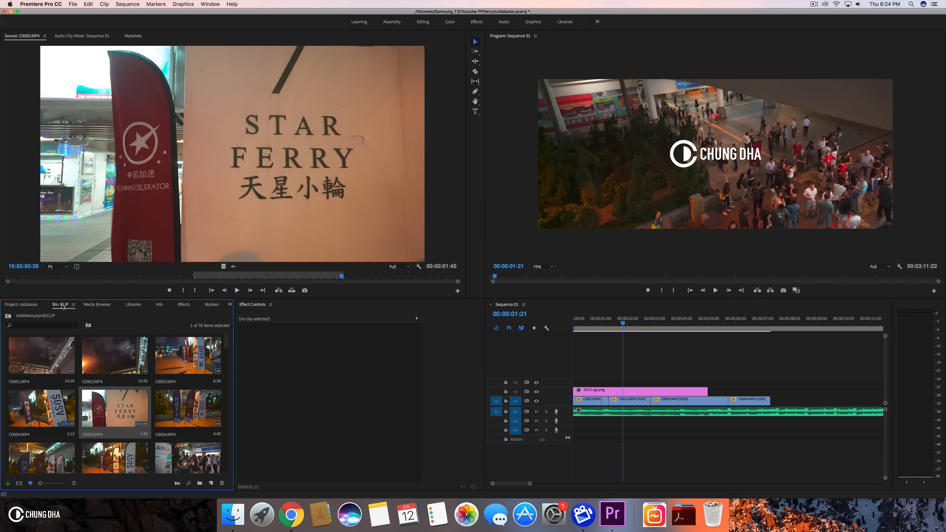
pyautogui.click(183, 305)
pyautogui.moveTo(38, 333); pyautogui.dragTo(625, 392)
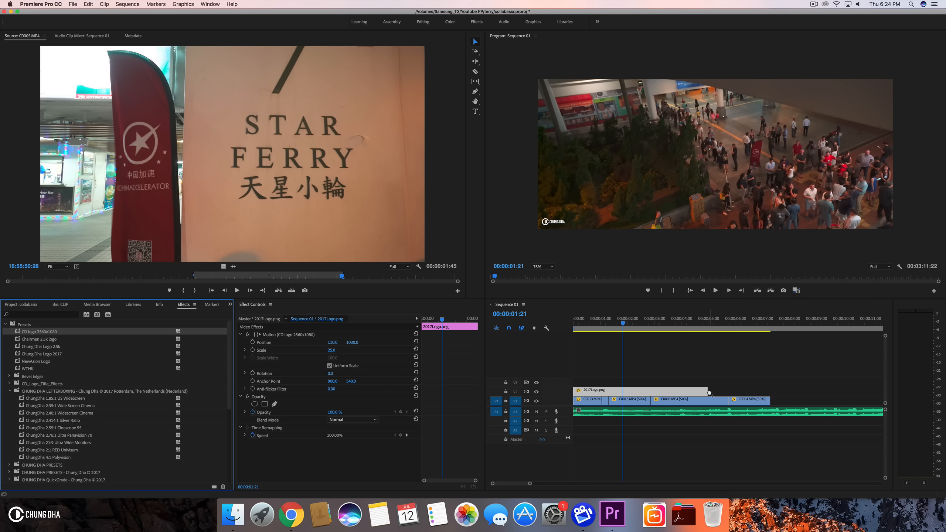
# - Lengthen the 2017Logo.png clip to about 8 seconds and play it back
pyautogui.moveTo(707, 392); pyautogui.dragTo(790, 387)
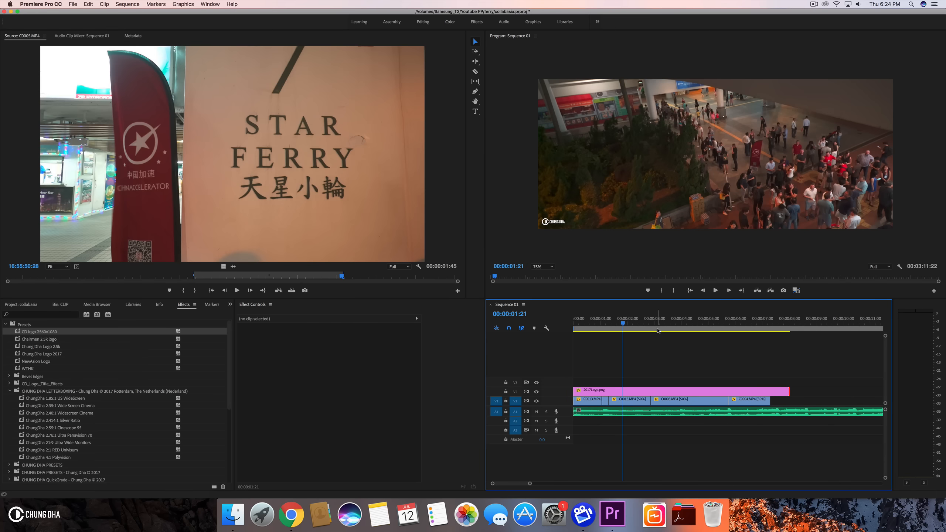
pyautogui.press('space')
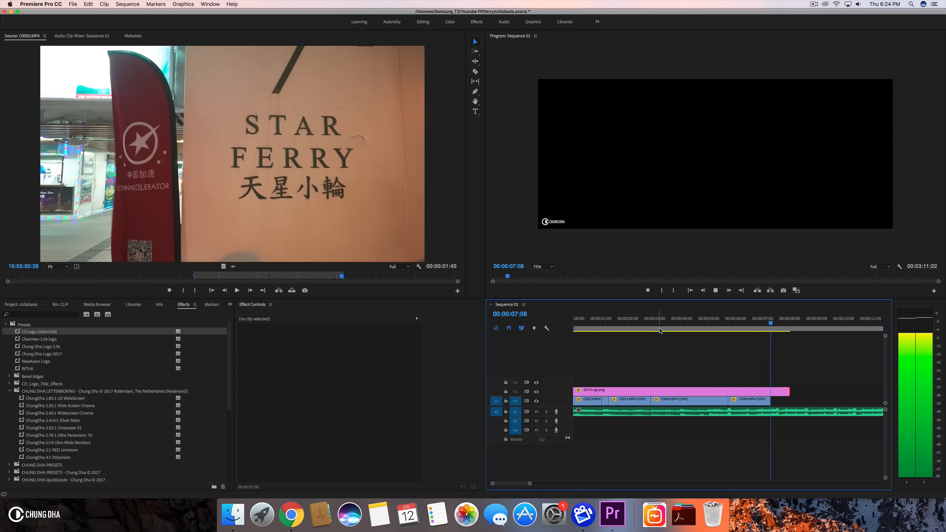
pyautogui.press('space')
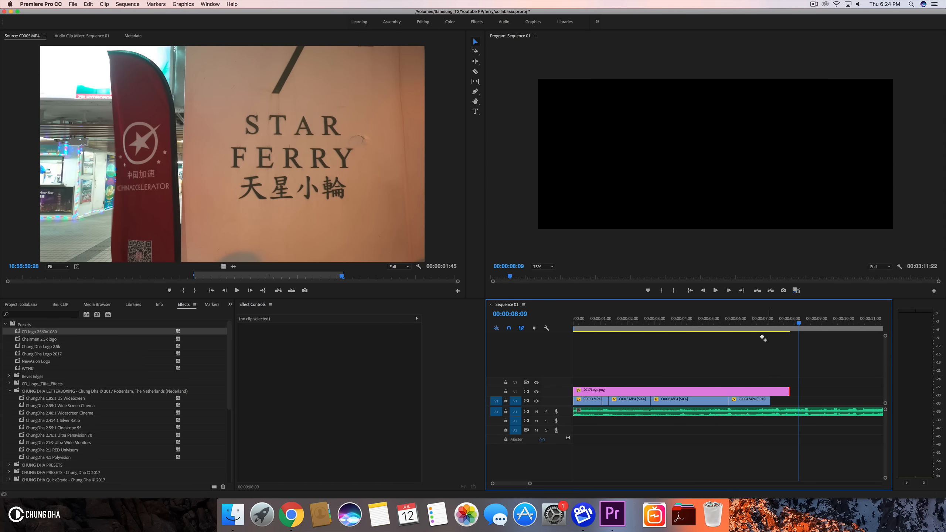
# - Extend the end of the C0004.MP4 clip slightly and play back the end of the sequence
pyautogui.click(711, 318)
pyautogui.press('space')
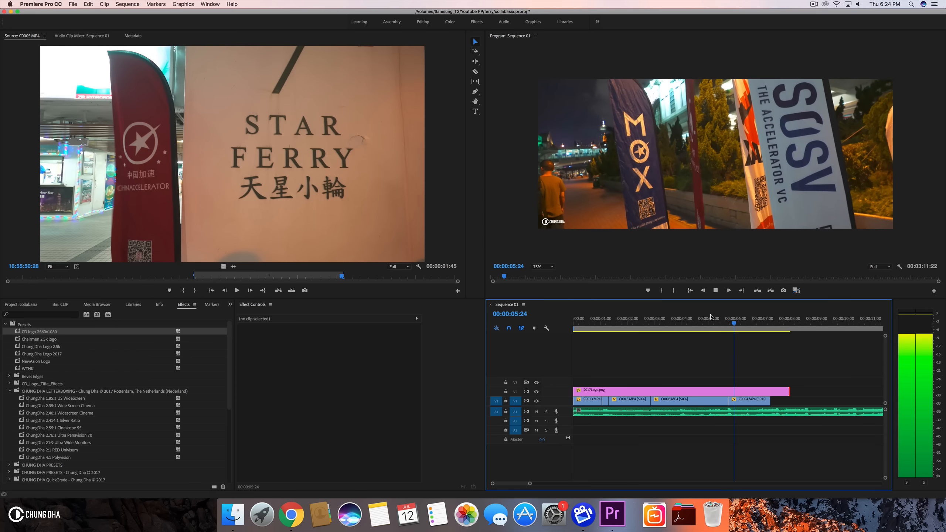
pyautogui.press('space')
pyautogui.moveTo(763, 324); pyautogui.dragTo(775, 328)
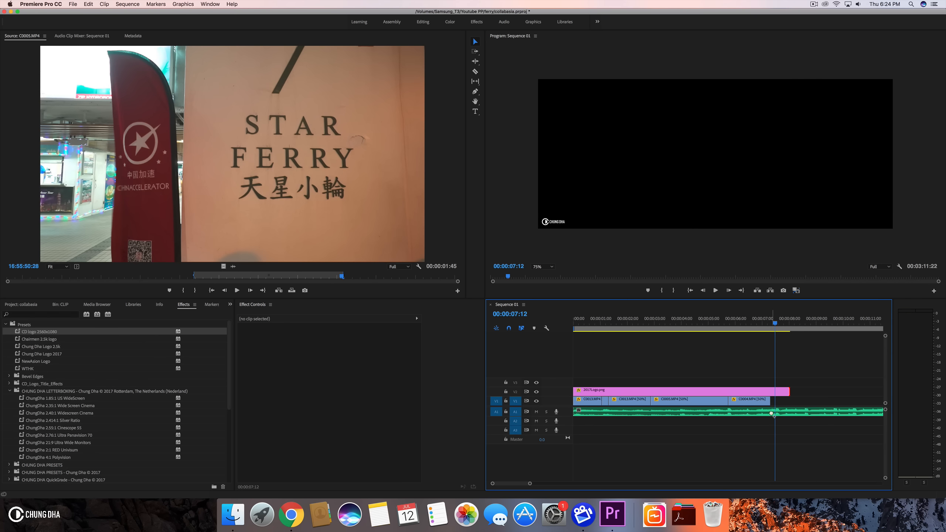
pyautogui.moveTo(769, 401); pyautogui.dragTo(774, 401)
pyautogui.press('space')
pyautogui.click(702, 323)
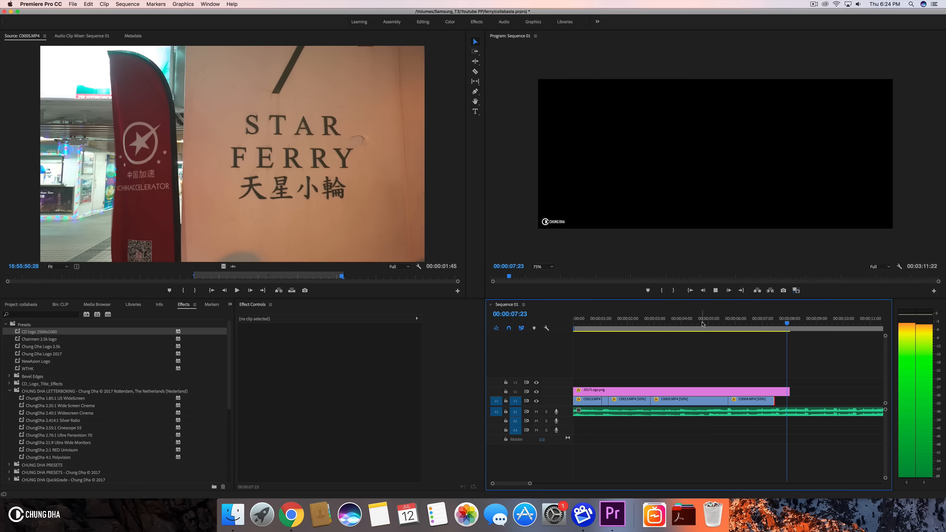
pyautogui.press('space')
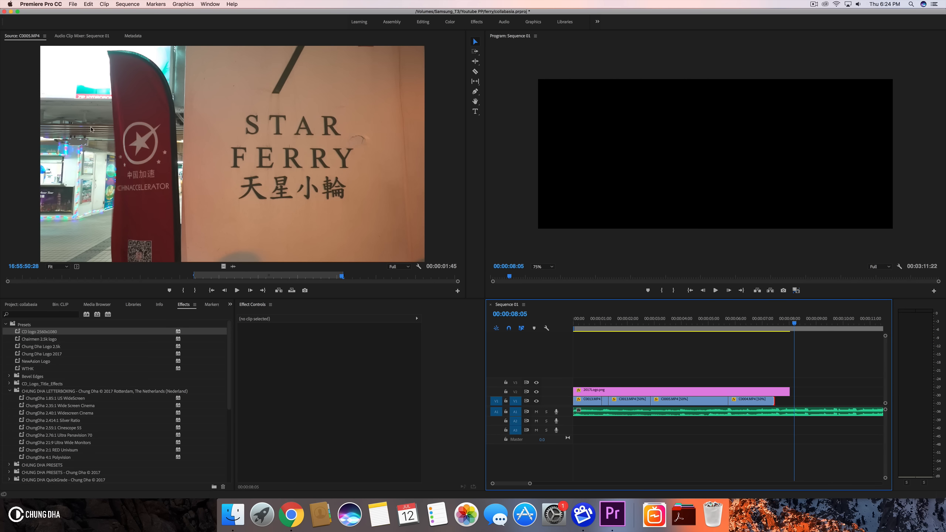
# - Open C0008.MP4 from the CLIP bin in the Source Monitor and mark an In point
pyautogui.click(60, 304)
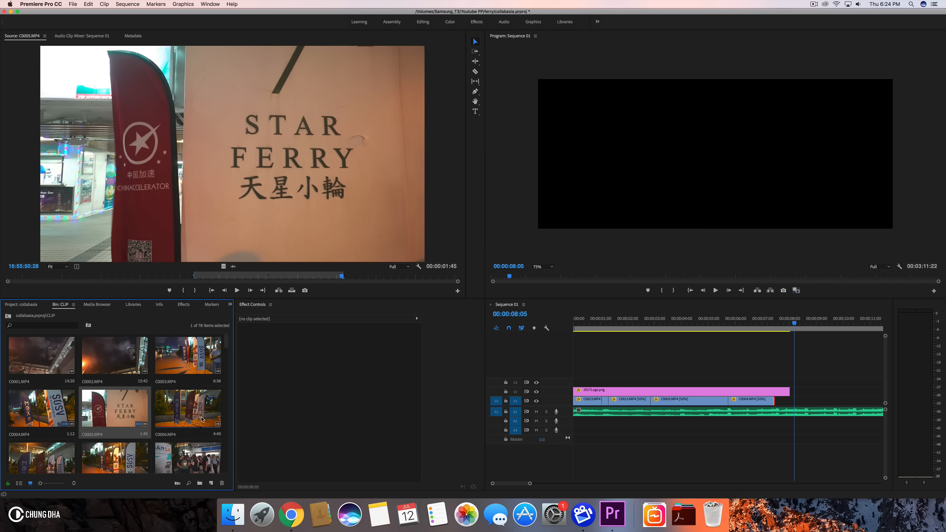
pyautogui.scroll(-1, 209, 418)
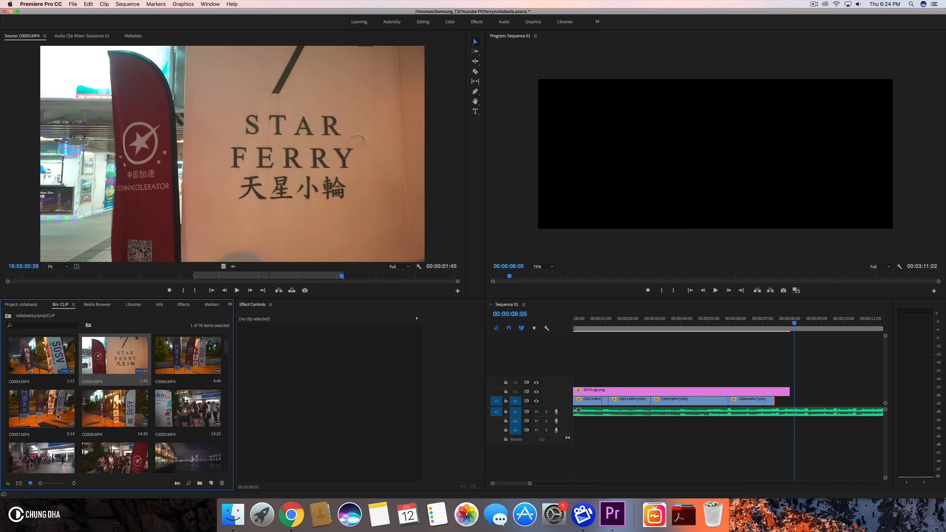
pyautogui.doubleClick(113, 408)
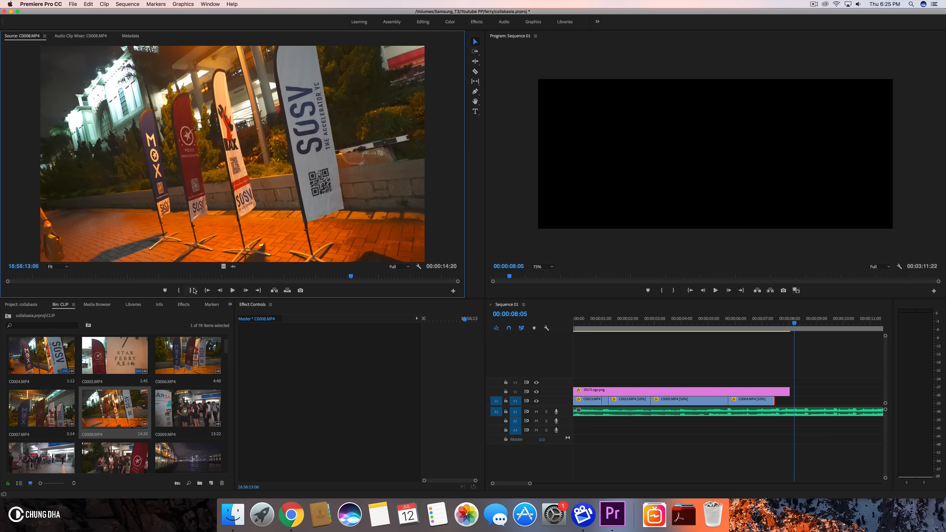
pyautogui.moveTo(350, 275); pyautogui.dragTo(272, 279)
pyautogui.click(180, 291)
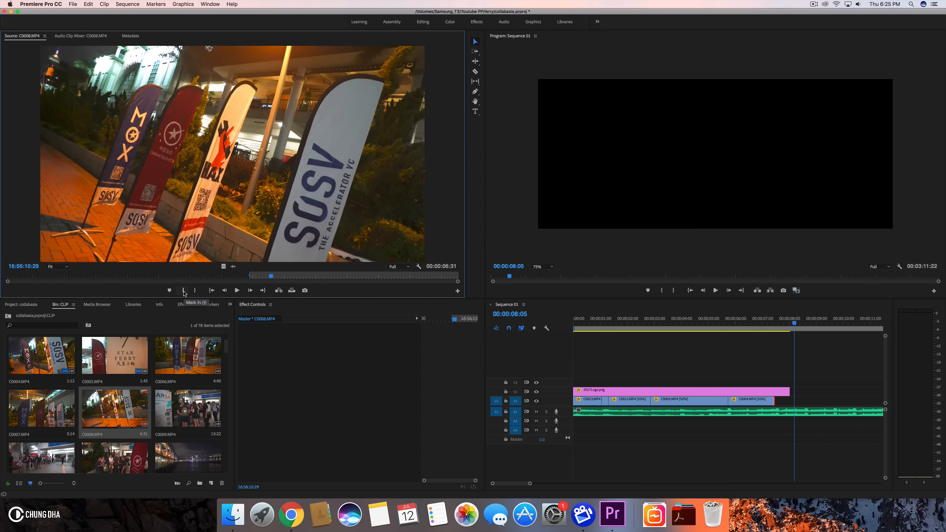
pyautogui.moveTo(288, 276); pyautogui.dragTo(317, 273)
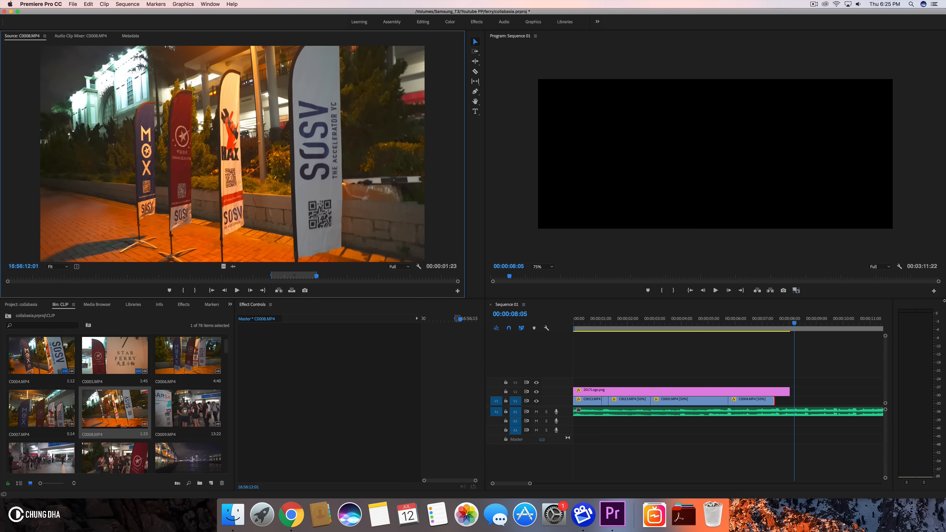
# - Delete the last C0004.MP4 clip from the timeline
pyautogui.moveTo(722, 322); pyautogui.dragTo(752, 322)
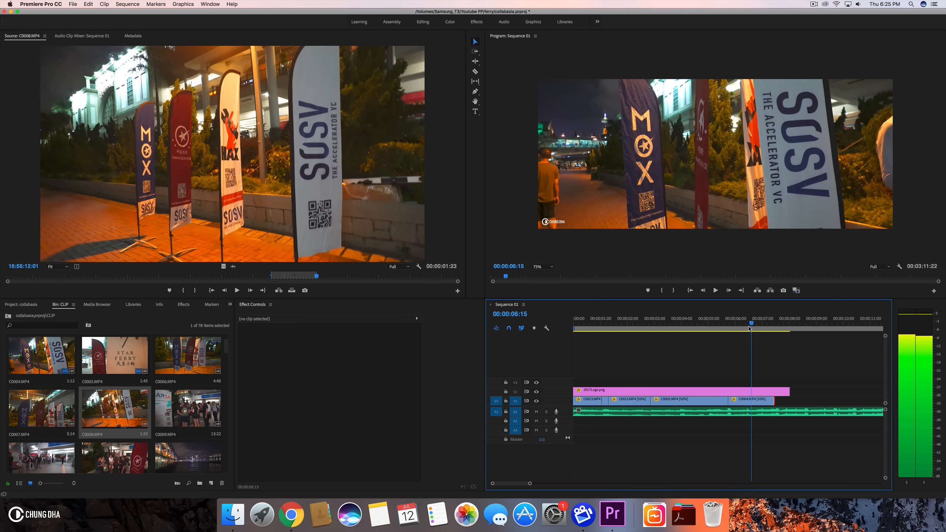
pyautogui.click(750, 400)
pyautogui.press('space')
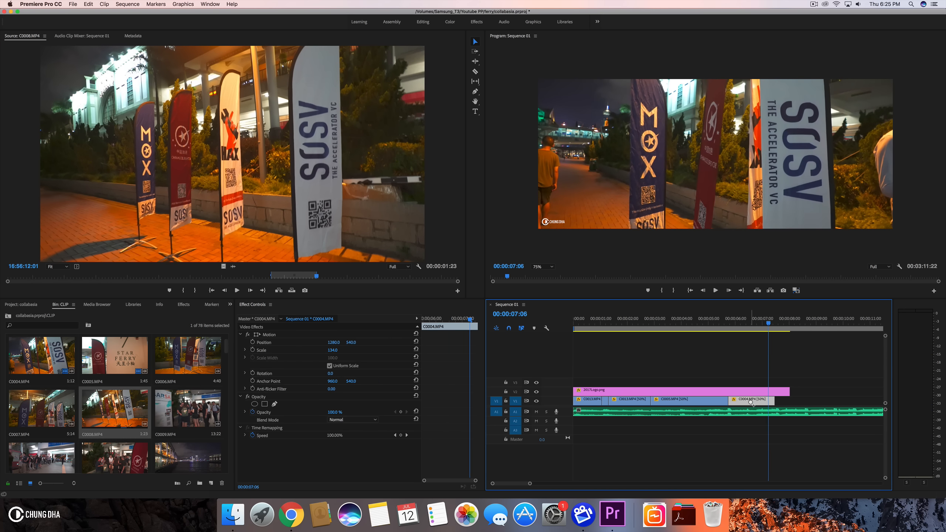
pyautogui.press('Delete')
# - Put the C0008.MP4 source clip in its place, set its speed to 50% and its scale to 134
pyautogui.moveTo(223, 266); pyautogui.dragTo(729, 401)
pyautogui.press('super+r')
pyautogui.write('50')
pyautogui.press('Return')
pyautogui.click(333, 350)
pyautogui.write('134')
pyautogui.press('Return')
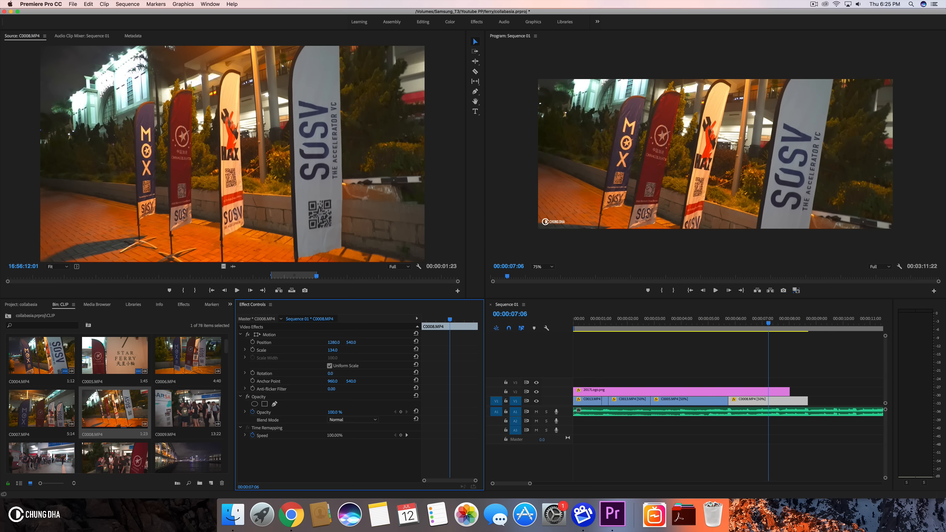
# - Lengthen the 2017Logo.png clip to about 10 seconds
pyautogui.moveTo(790, 391); pyautogui.dragTo(807, 391)
pyautogui.moveTo(740, 366); pyautogui.dragTo(851, 391)
pyautogui.click(717, 324)
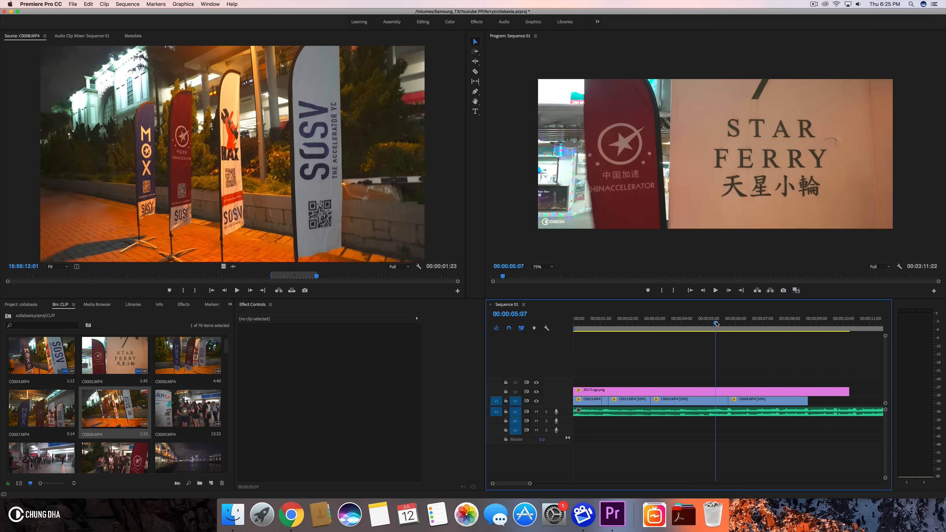
# - Play back the end of the sequence around the C0008.MP4 clip
pyautogui.press('space')
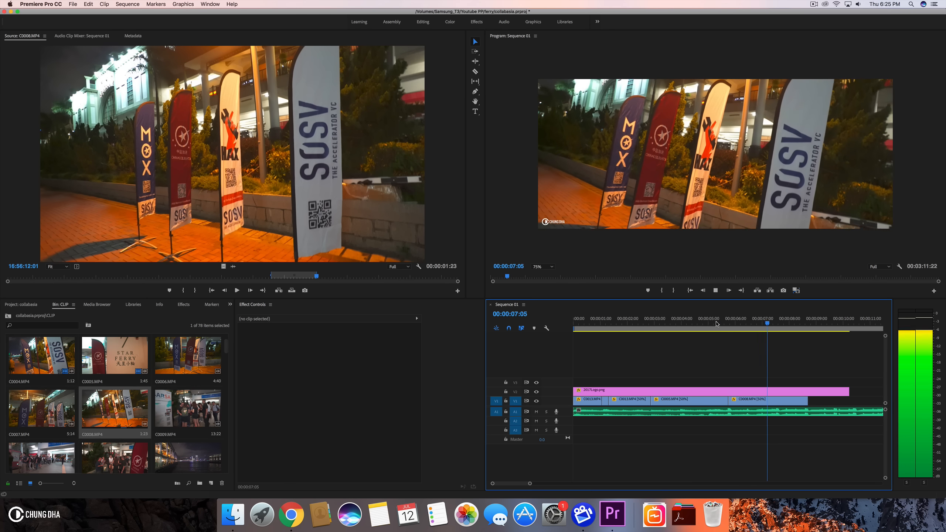
pyautogui.press('space')
pyautogui.click(718, 325)
pyautogui.press('space')
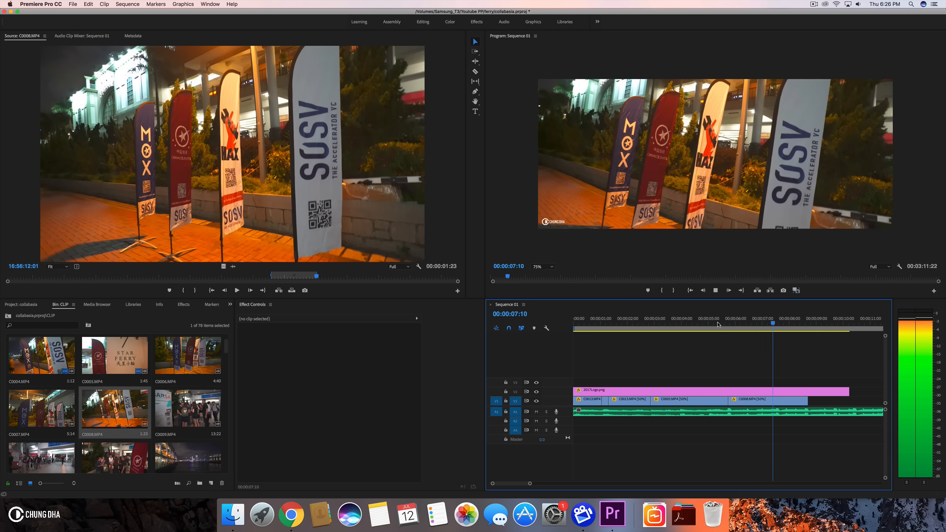
pyautogui.press('space')
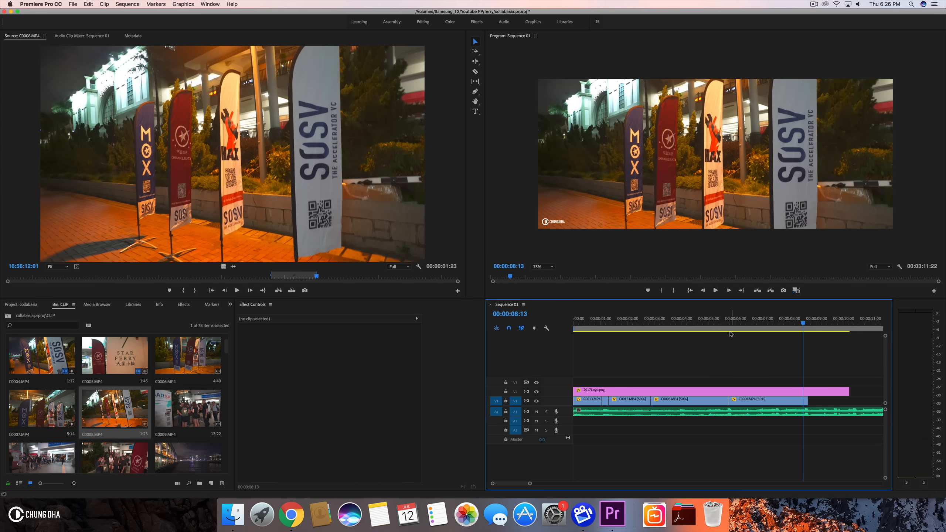
pyautogui.moveTo(725, 325); pyautogui.dragTo(805, 334)
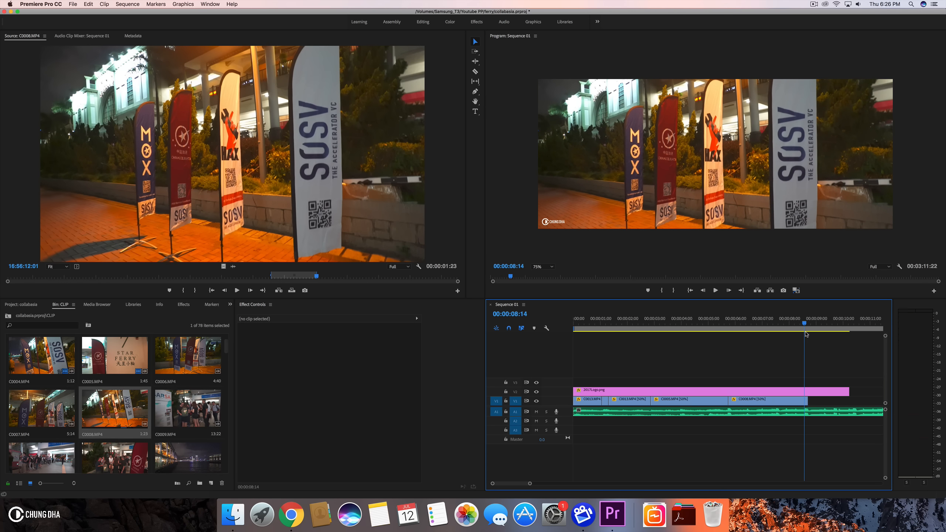
# - Replay the sequence from about the 8-second mark, then stop playback
pyautogui.press('space')
pyautogui.click(695, 327)
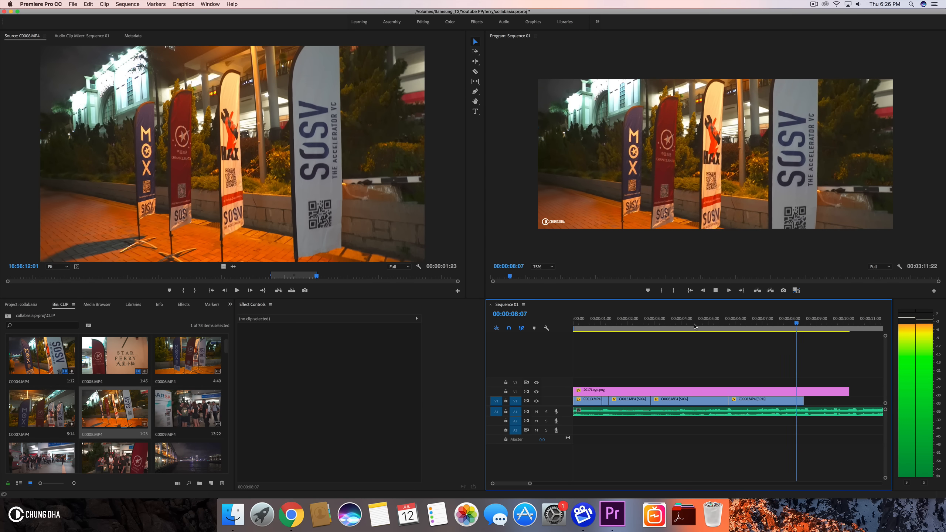
pyautogui.press('space')
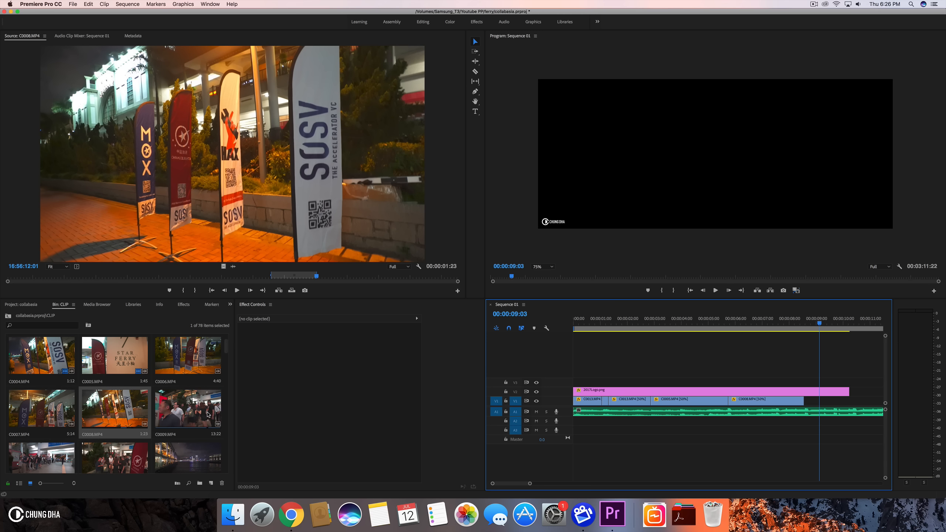
# - Open C0010.MP4 in the source monitor, set its in and out points, and add it to the timeline after C0008.MP4
pyautogui.doubleClick(54, 456)
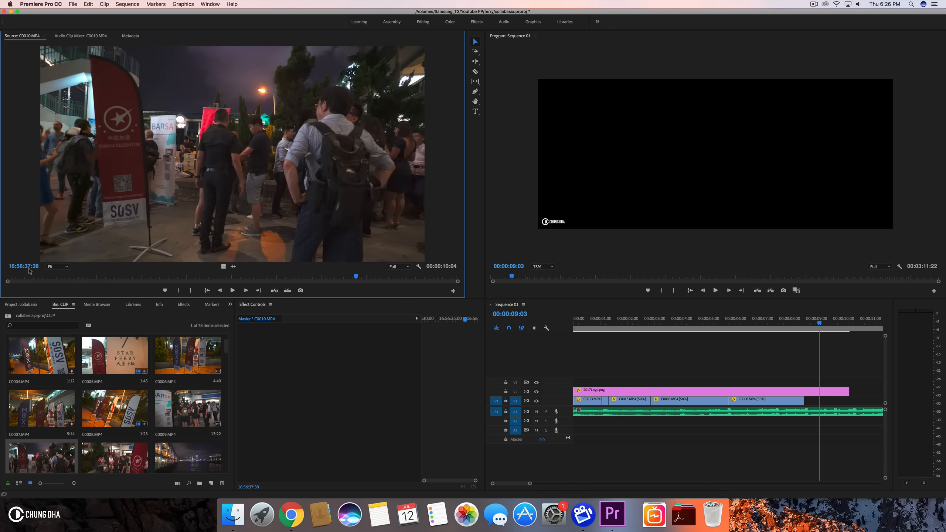
pyautogui.moveTo(20, 277); pyautogui.dragTo(336, 270)
pyautogui.click(178, 290)
pyautogui.click(194, 291)
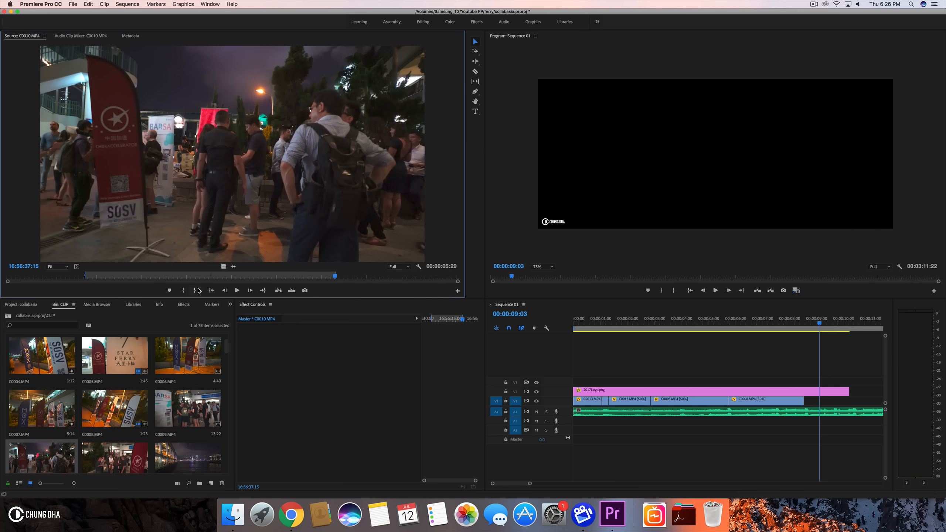
pyautogui.click(84, 277)
pyautogui.moveTo(84, 276)
pyautogui.mouseDown()
pyautogui.moveTo(335, 283)
pyautogui.moveTo(68, 278)
pyautogui.mouseUp()
pyautogui.click(183, 290)
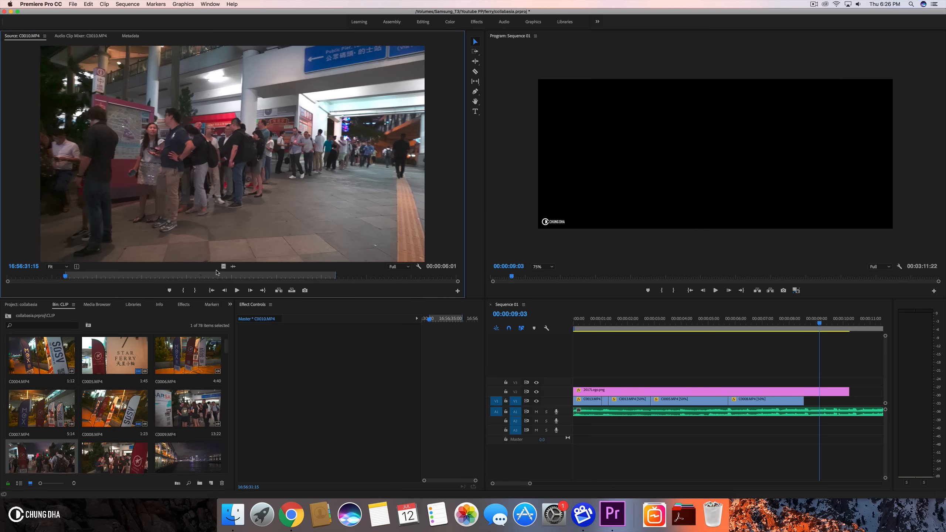
pyautogui.moveTo(758, 334); pyautogui.dragTo(807, 402)
# - Set the C0010.MP4 clip's scale to 134
pyautogui.hscroll(3, 807, 402)
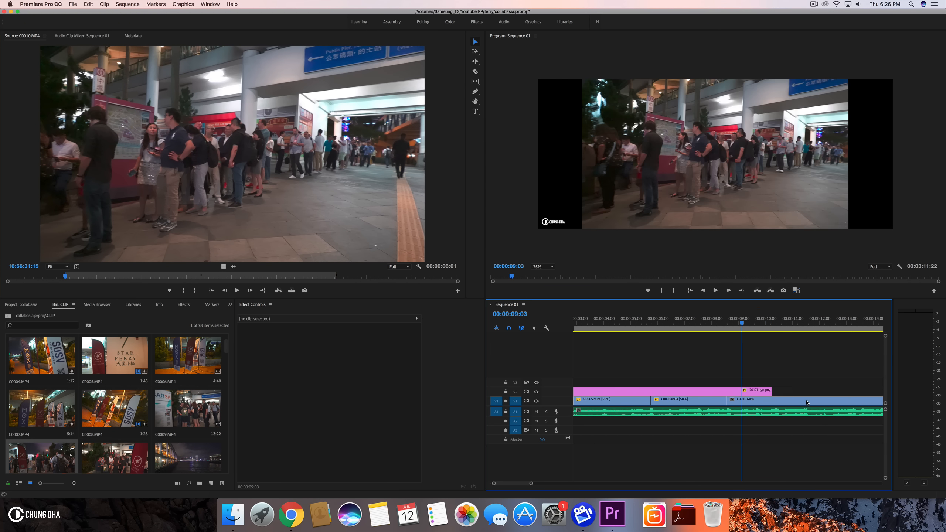
pyautogui.click(775, 404)
pyautogui.click(334, 350)
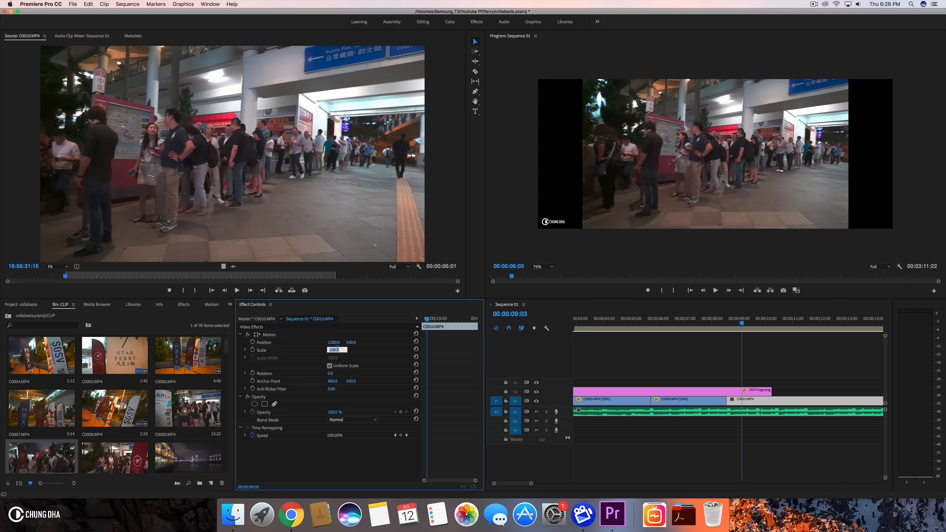
pyautogui.press('Return')
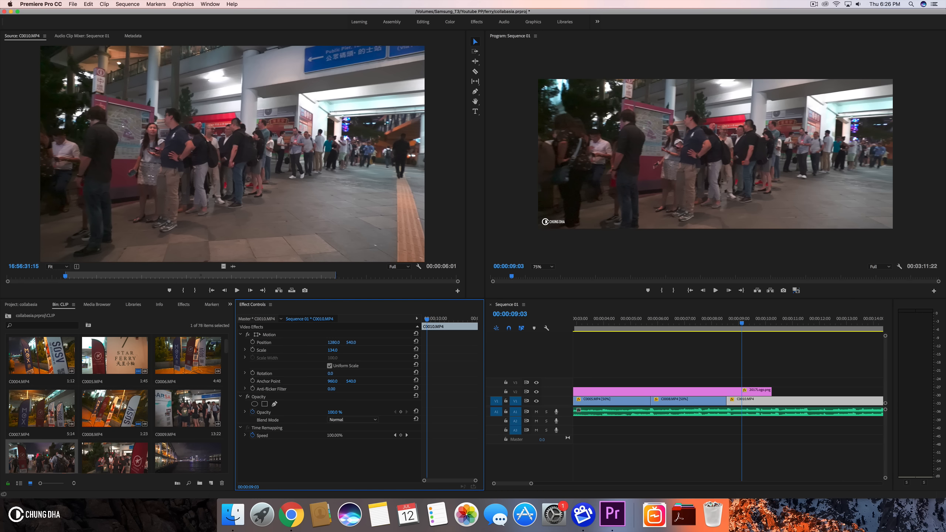
# - Extend the 2017Logo.png clip so it covers the C0010.MP4 clip
pyautogui.hscroll(5, 781, 361)
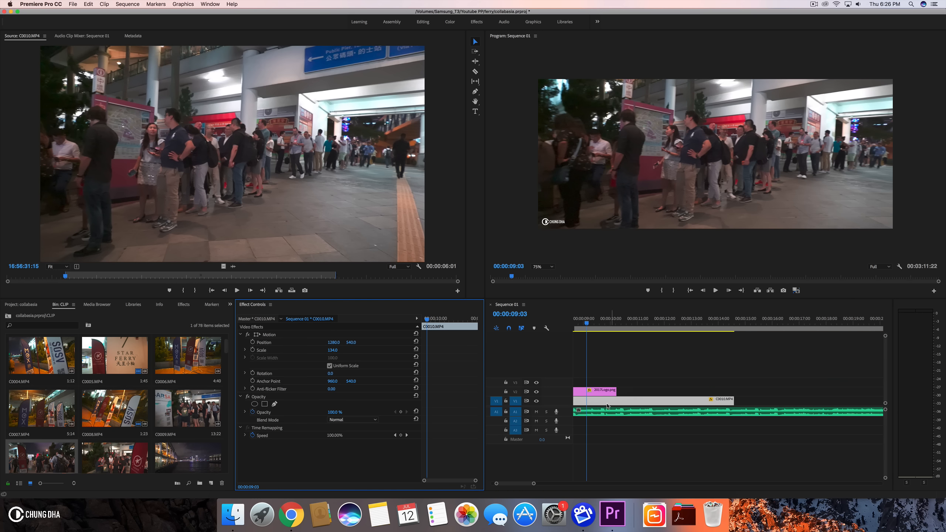
pyautogui.moveTo(612, 395); pyautogui.dragTo(813, 388)
pyautogui.hscroll(-3, 804, 386)
pyautogui.moveTo(664, 322); pyautogui.dragTo(712, 327)
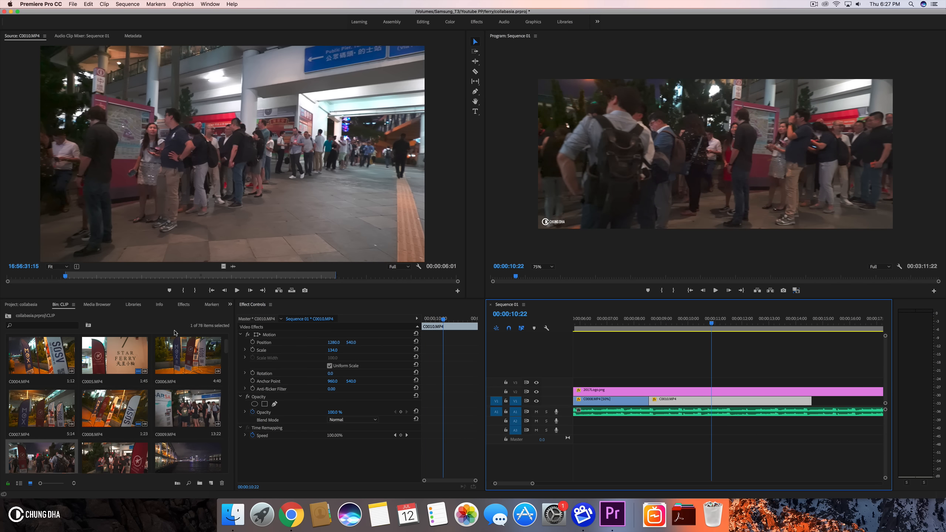
pyautogui.click(33, 304)
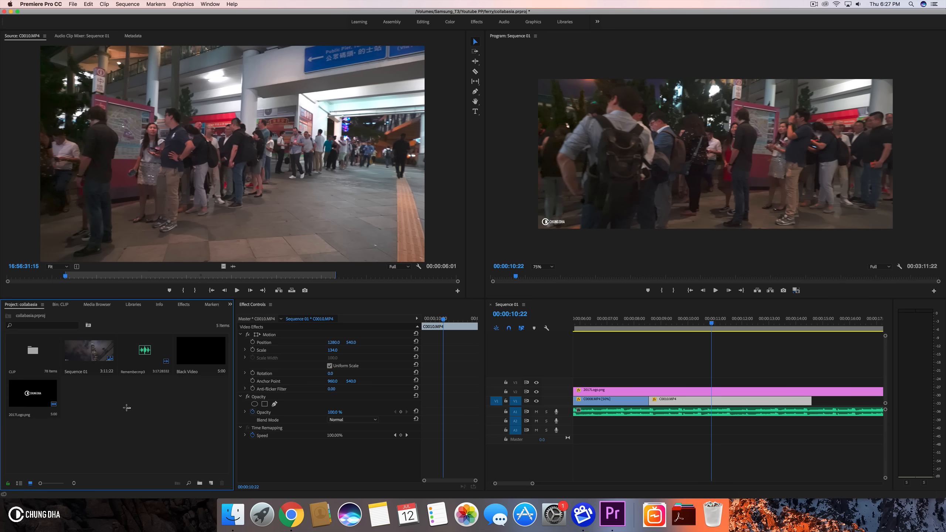
pyautogui.rightClick(99, 359)
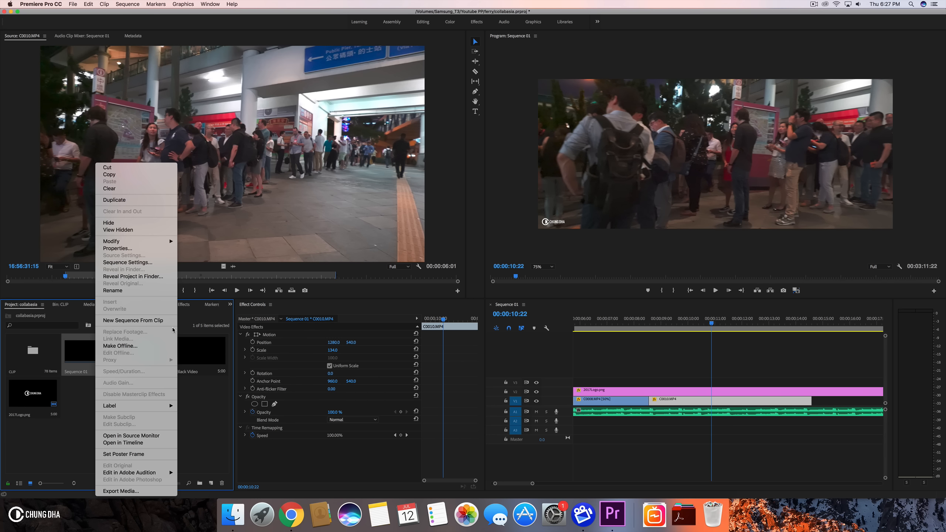
pyautogui.click(68, 414)
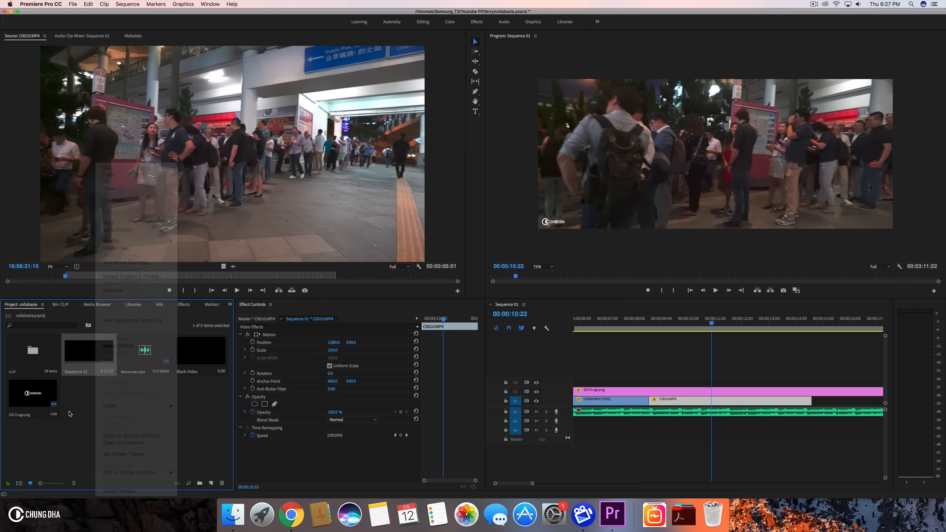
# - Split the C0010.MP4 clip at 00:00:10:09
pyautogui.moveTo(666, 321); pyautogui.dragTo(803, 321)
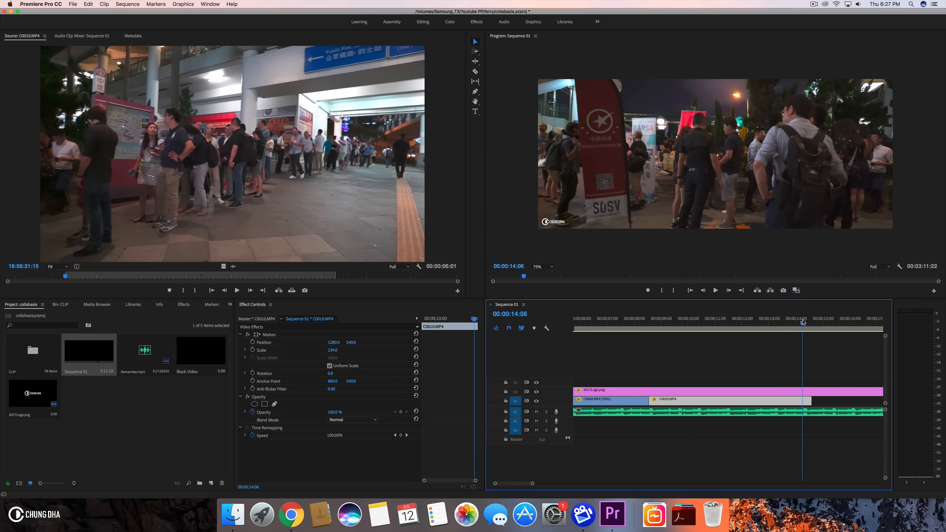
pyautogui.moveTo(658, 322); pyautogui.dragTo(699, 324)
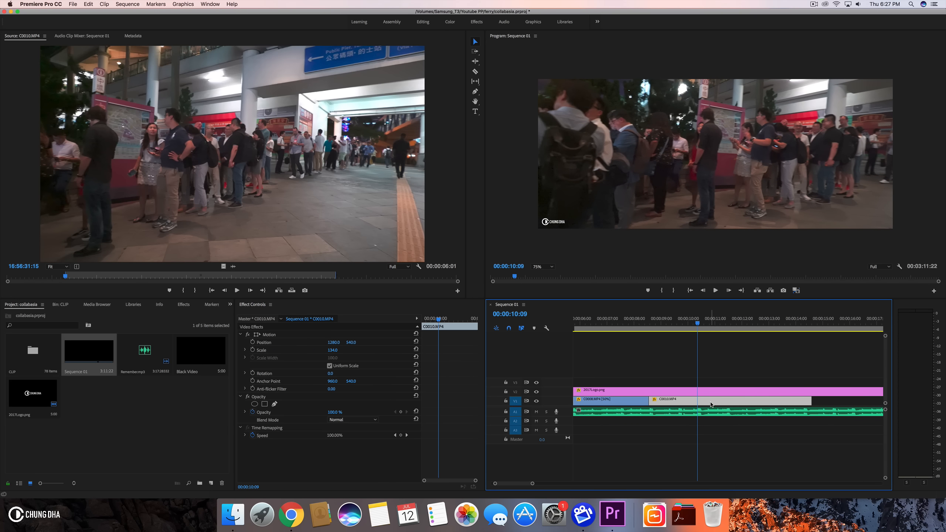
pyautogui.press('super+k')
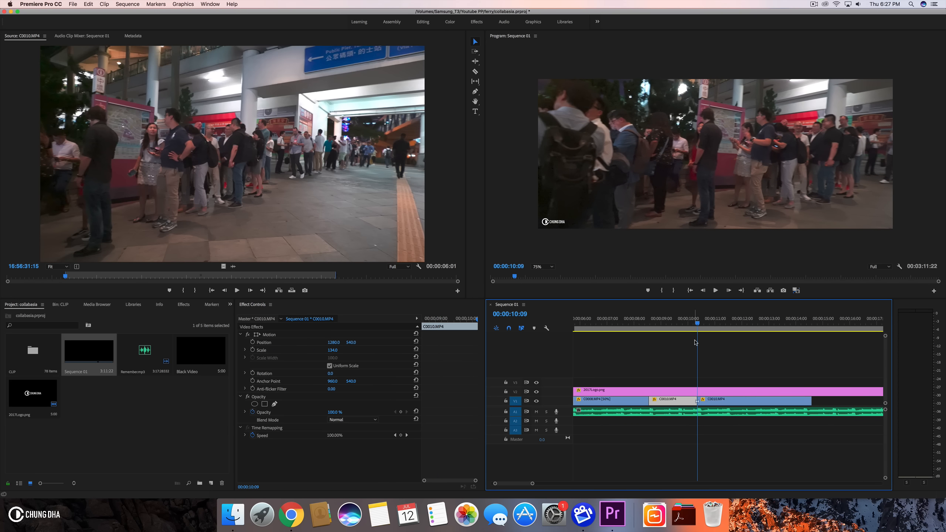
# - Split the C0010.MP4 clip again at 00:00:13:05
pyautogui.moveTo(697, 324); pyautogui.dragTo(775, 338)
pyautogui.click(782, 405)
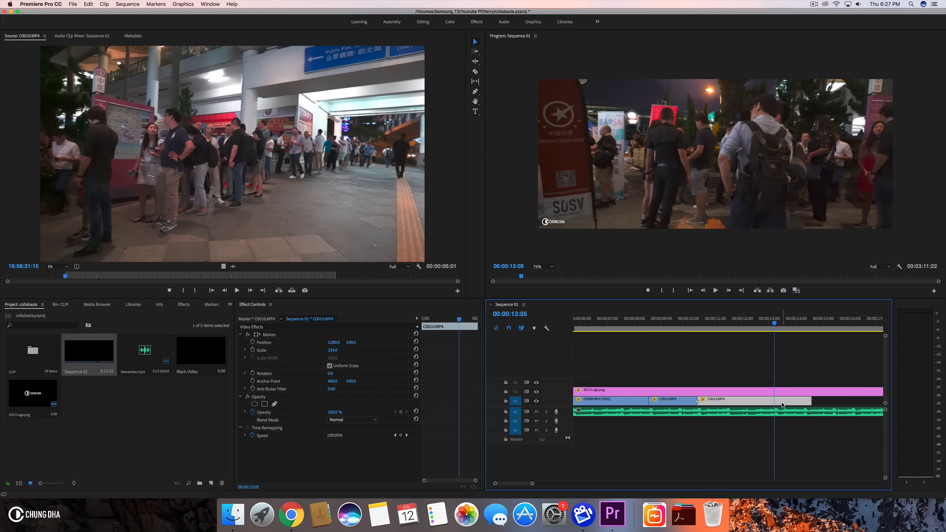
pyautogui.press('super+k')
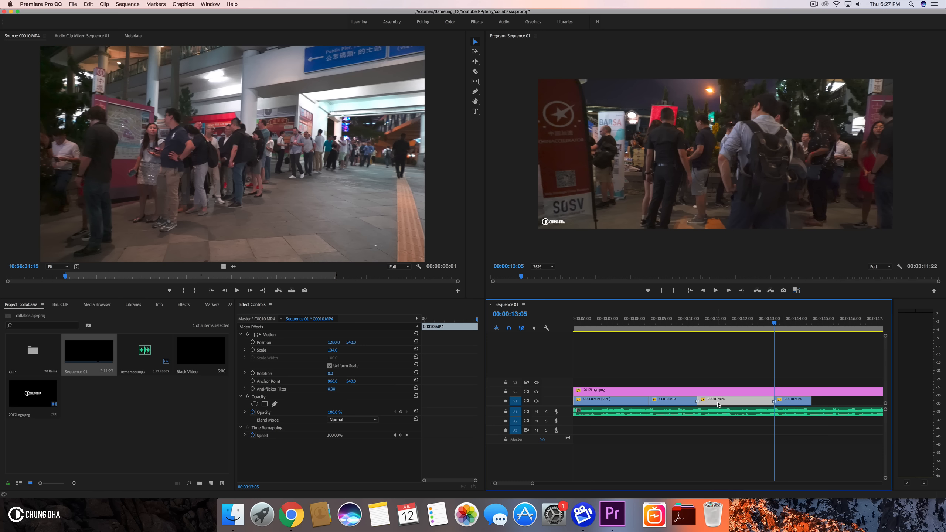
# - Set the middle C0010.MP4 segment's speed to 1000% and move the last segment left to close the gap
pyautogui.press('super+r')
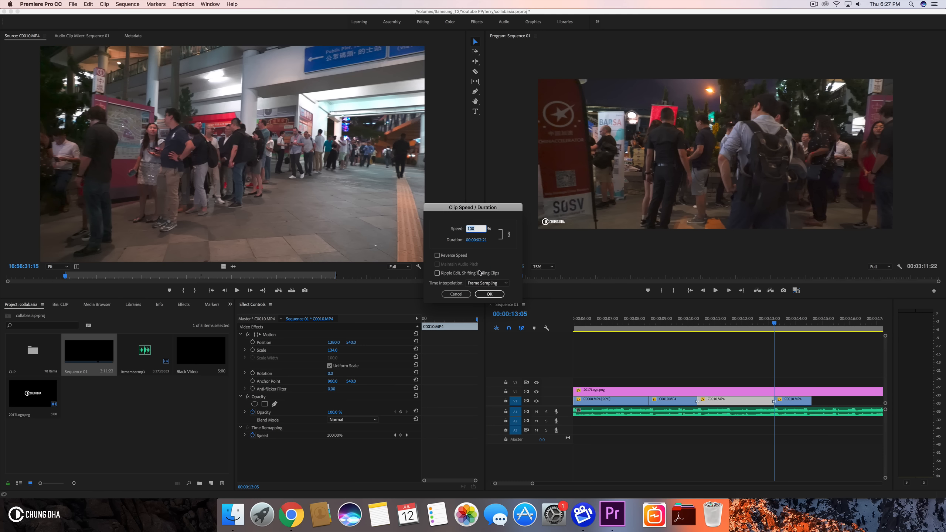
pyautogui.write('0.1')
pyautogui.press('Return')
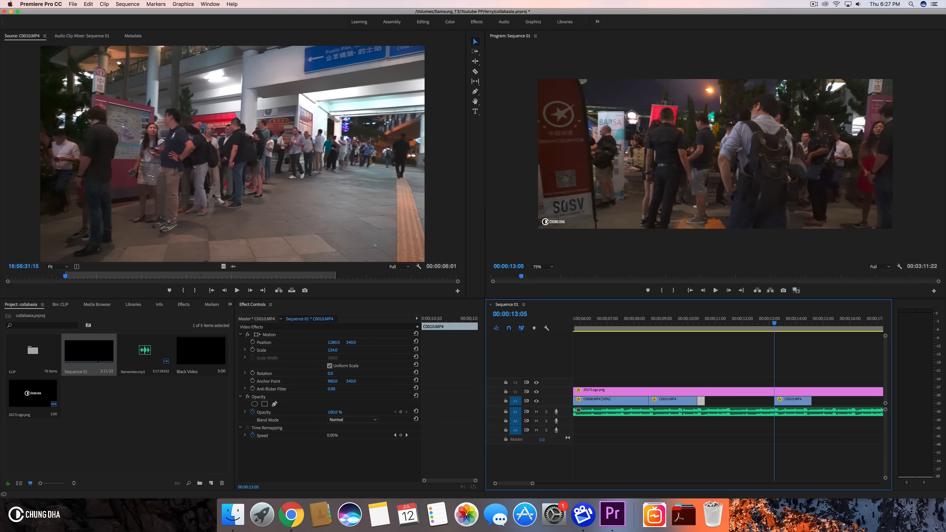
pyautogui.moveTo(788, 400); pyautogui.dragTo(720, 400)
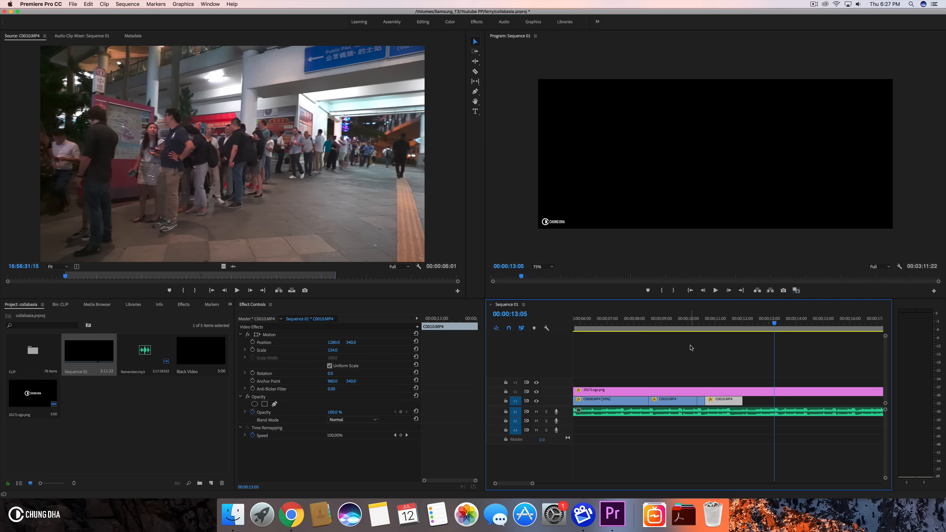
# - Change the sped-up segment's time interpolation to Frame Blending
pyautogui.click(699, 400)
pyautogui.click(701, 399)
pyautogui.press('super+r')
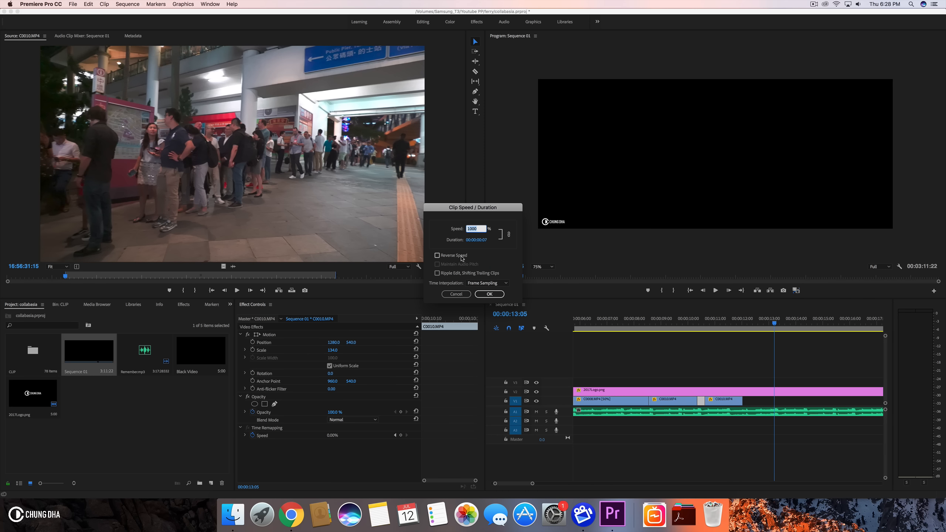
pyautogui.click(481, 283)
pyautogui.click(484, 298)
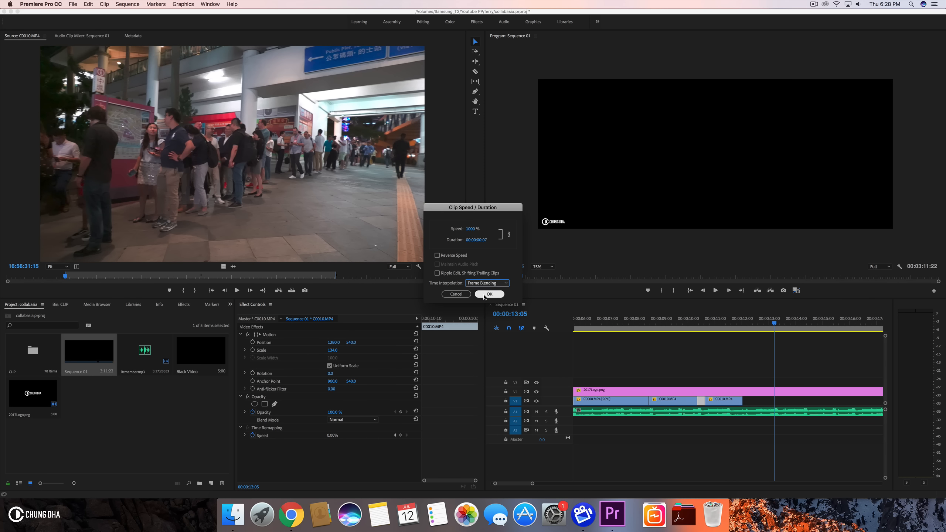
pyautogui.click(488, 294)
pyautogui.press('Return')
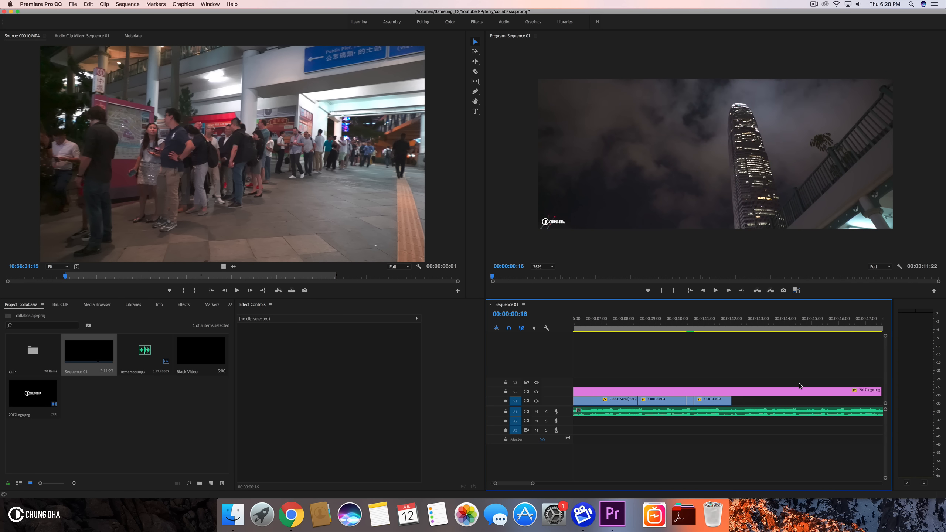
# - Play back the speed-ramped section of the sequence
pyautogui.click(688, 330)
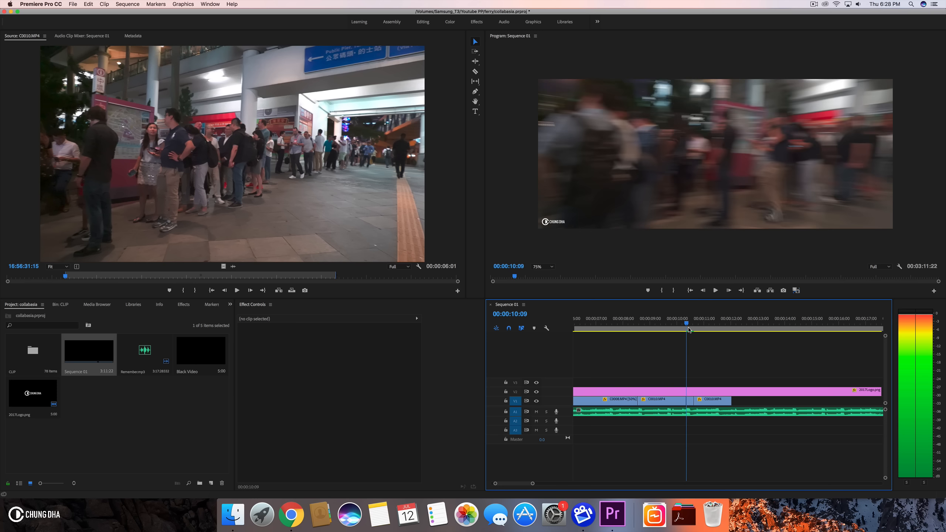
pyautogui.press('Right')
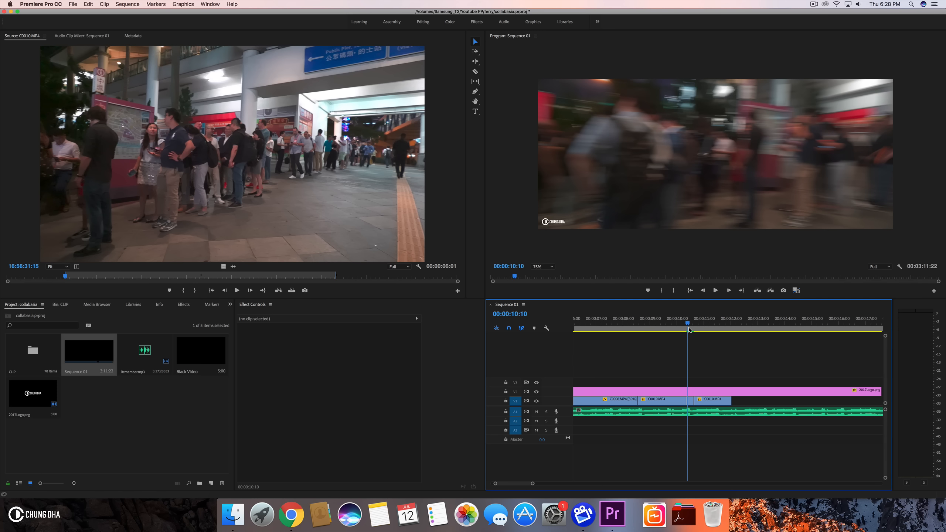
pyautogui.press('space')
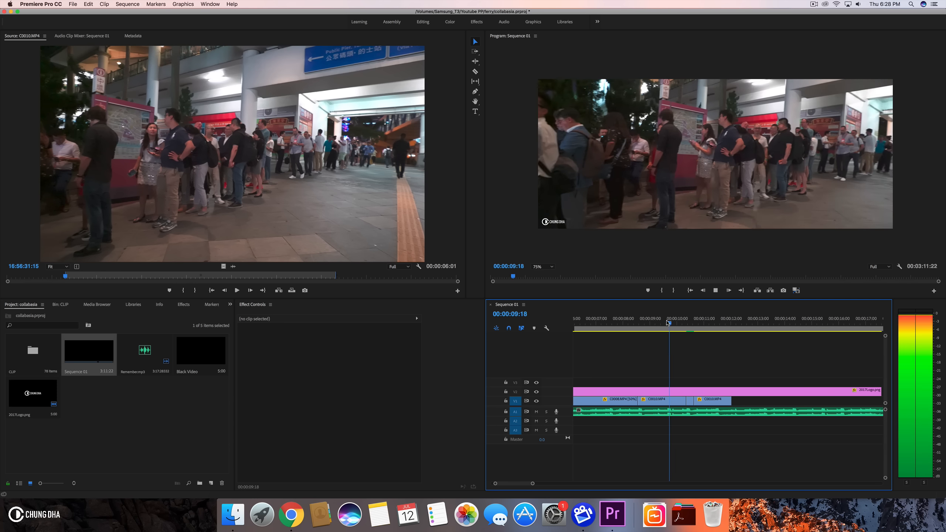
pyautogui.moveTo(667, 322); pyautogui.dragTo(634, 330)
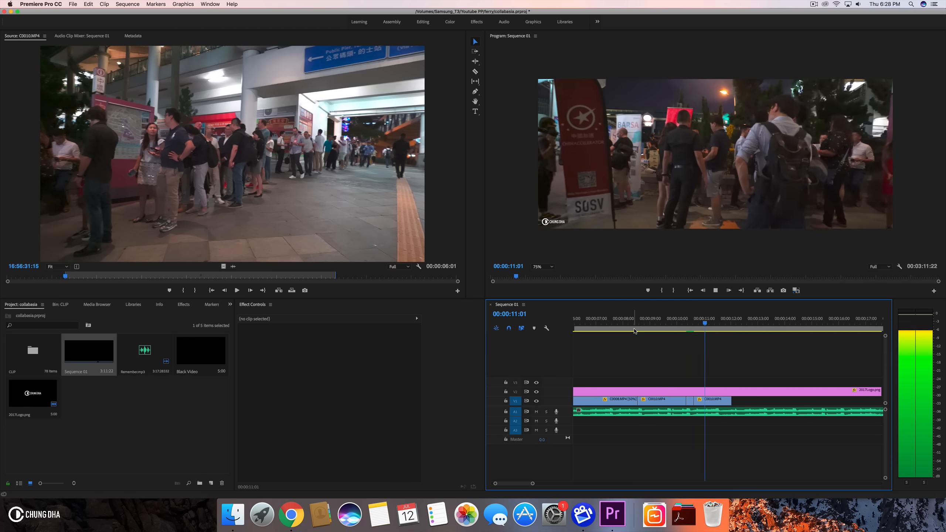
pyautogui.press('space')
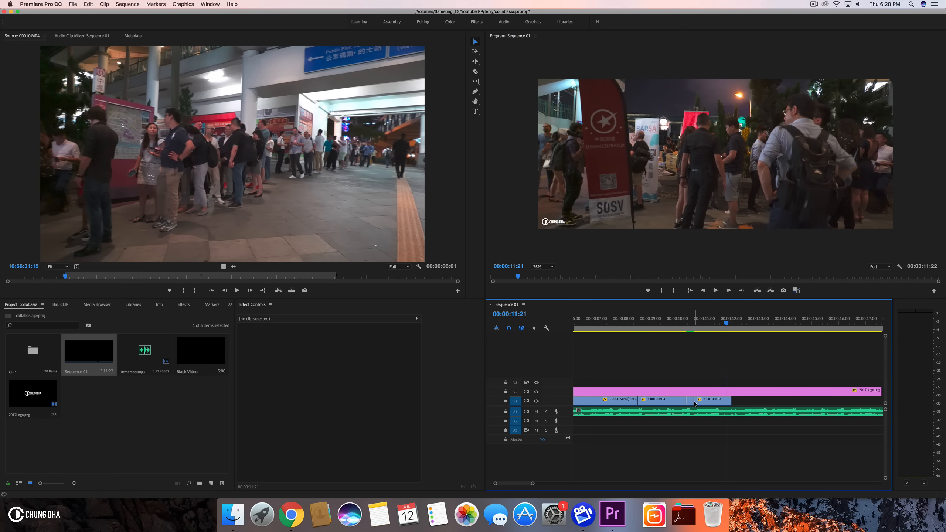
# - Undo the last two edits to the C0010.MP4 clip
pyautogui.click(707, 403)
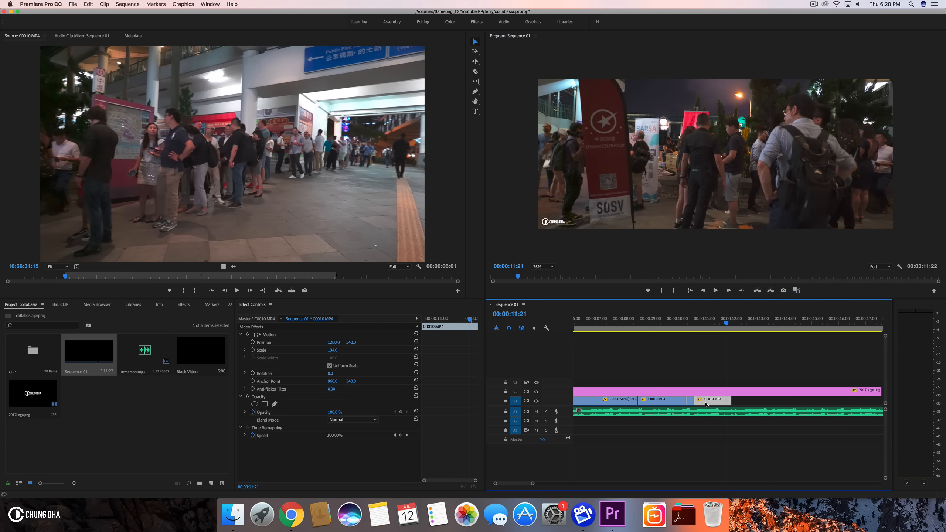
pyautogui.press('super+z')
pyautogui.press('super+z')
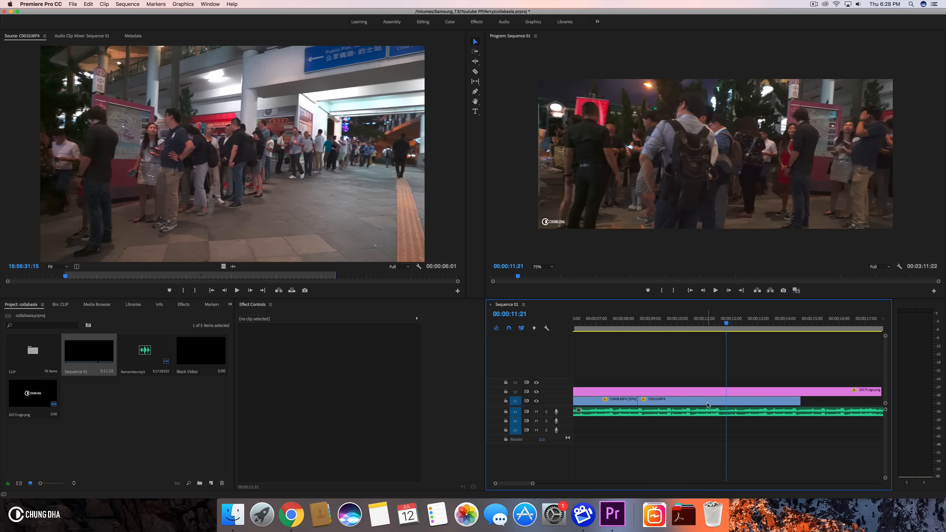
# - Set the C0010.MP4 clip's speed to 50%
pyautogui.moveTo(645, 323); pyautogui.dragTo(678, 324)
pyautogui.click(677, 399)
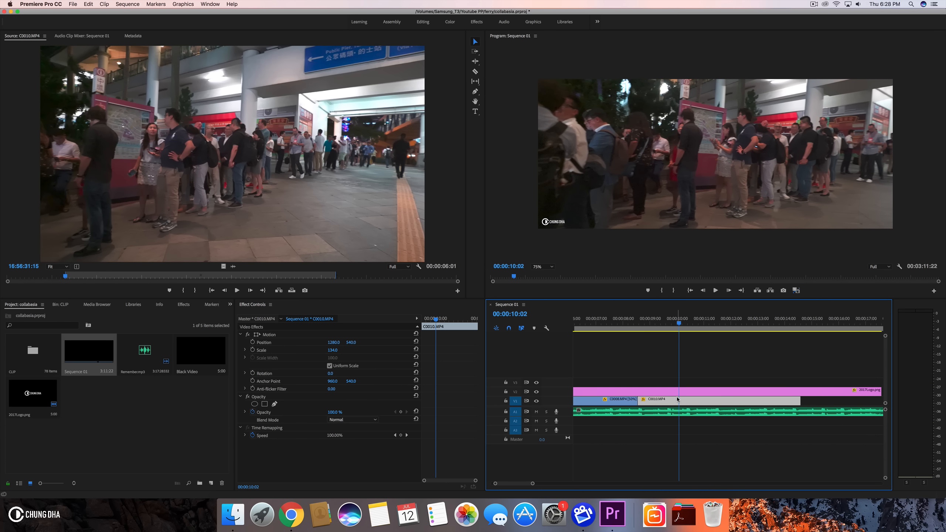
pyautogui.press('super+r')
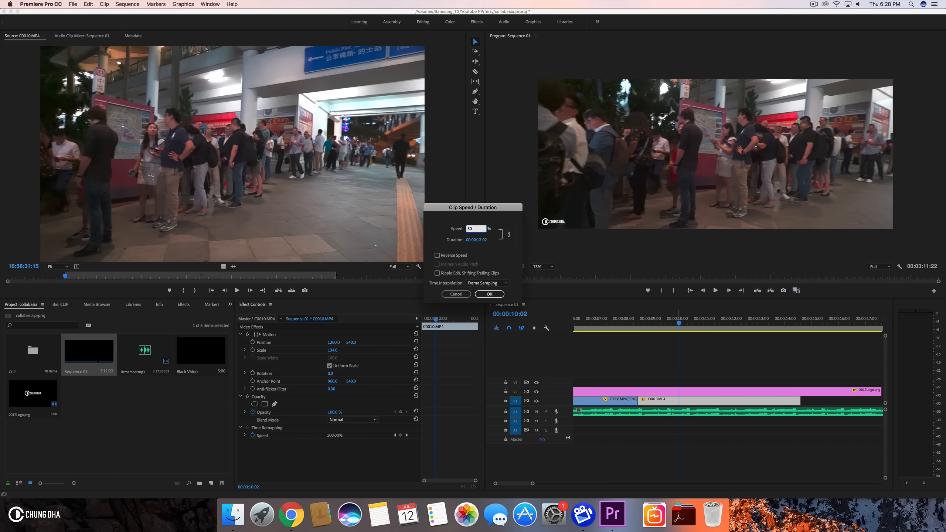
pyautogui.press('Return')
# - Play back the sequence from about 00:00:08
pyautogui.click(624, 319)
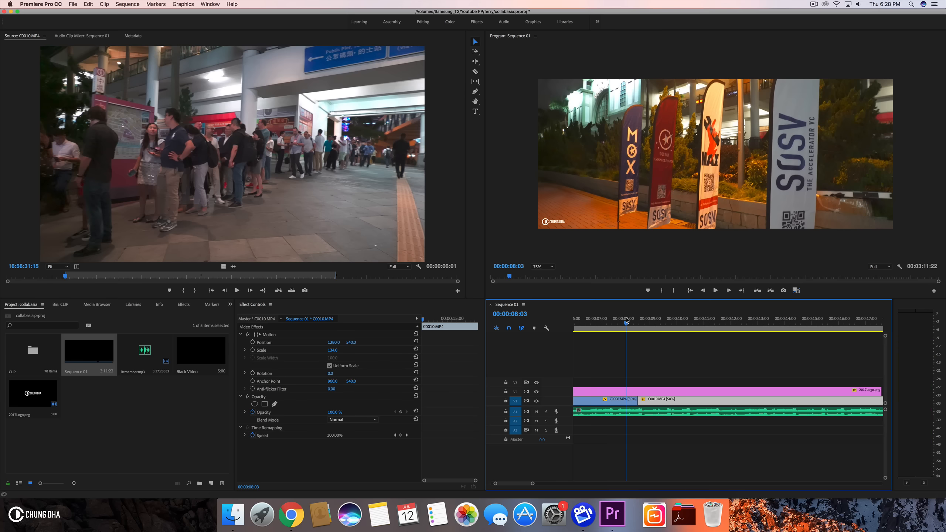
pyautogui.press('space')
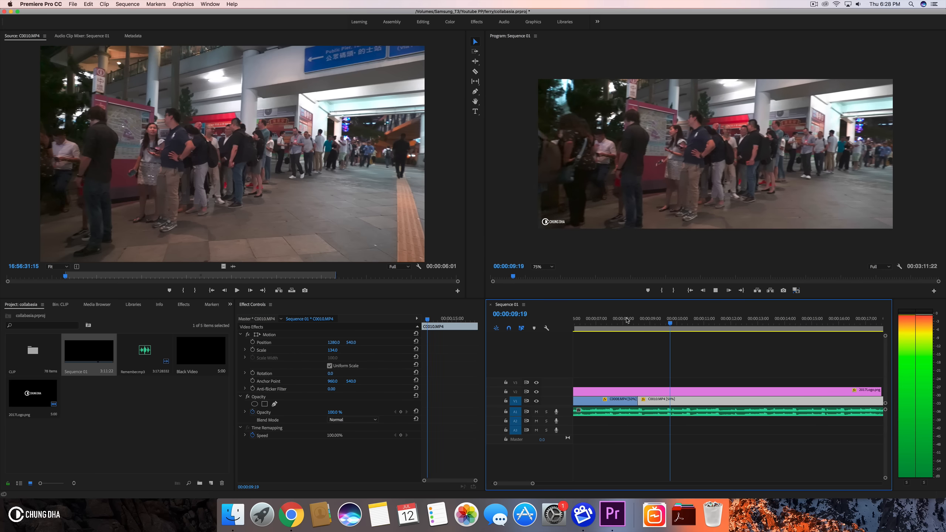
# - Split the C0010.MP4 clip at about 00:00:10:10 in Sequence 01
pyautogui.press('space')
pyautogui.click(666, 324)
pyautogui.press('space')
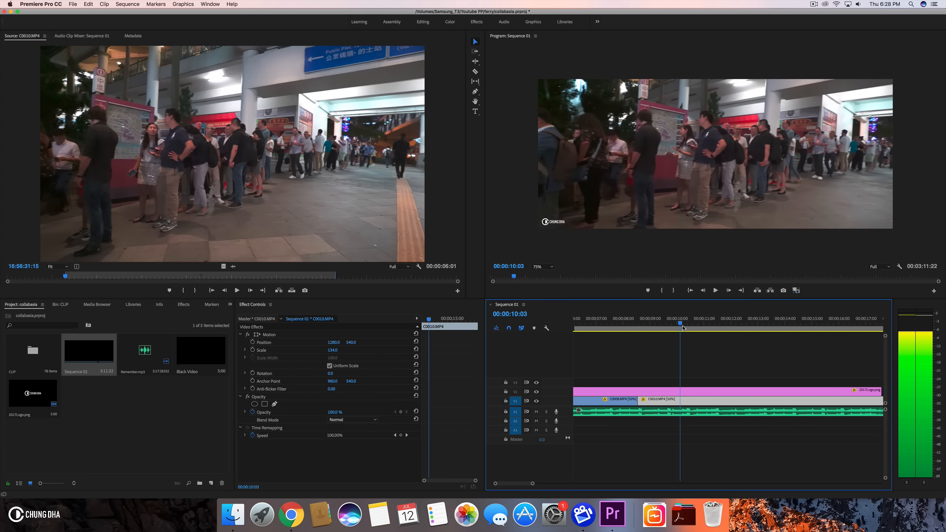
pyautogui.press('space')
pyautogui.click(697, 392)
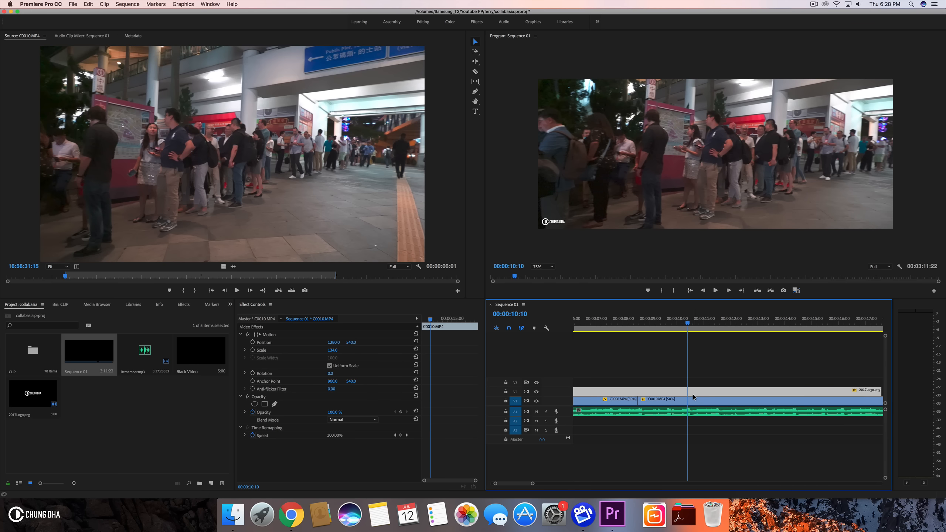
pyautogui.click(695, 400)
pyautogui.press('super+k')
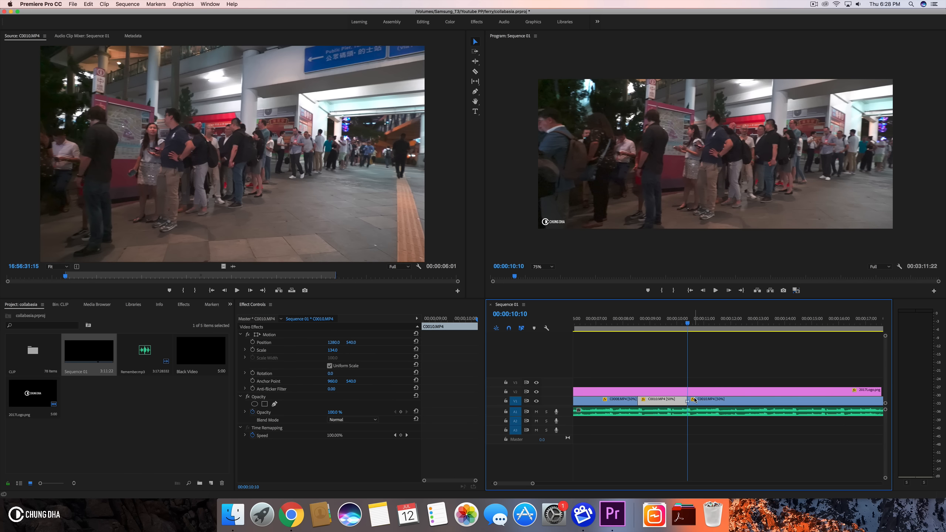
# - Split the C0010.MP4 clip again at about 00:00:18:17
pyautogui.hscroll(1, 725, 407)
pyautogui.hscroll(3, 722, 403)
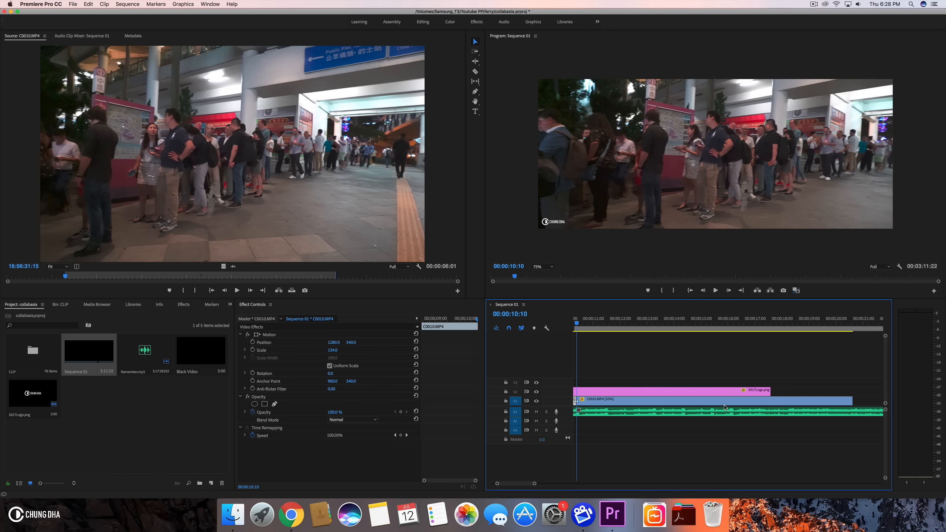
pyautogui.moveTo(673, 326); pyautogui.dragTo(790, 331)
pyautogui.click(803, 400)
pyautogui.press('super+k')
# - Set the middle C0010.MP4 segment's speed to 2000% so it lasts about 5 frames
pyautogui.scroll(5, 729, 405)
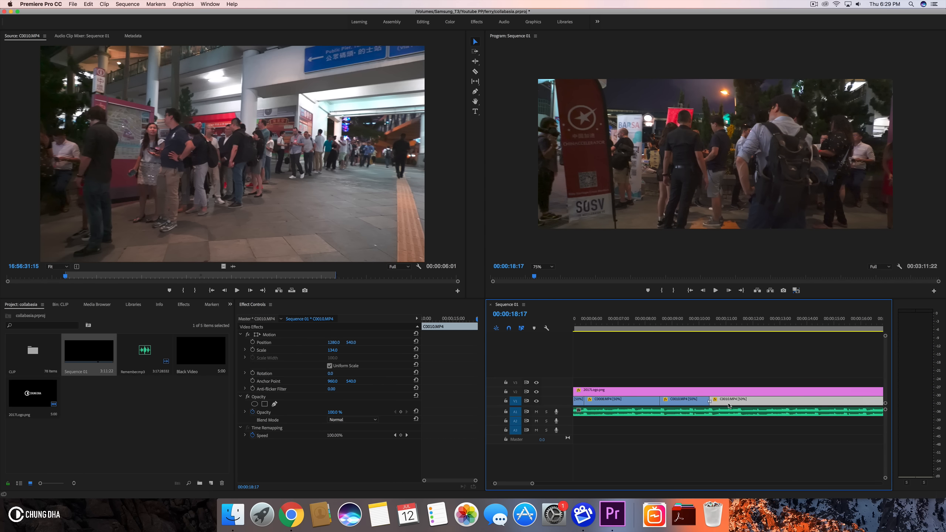
pyautogui.scroll(-2, 728, 405)
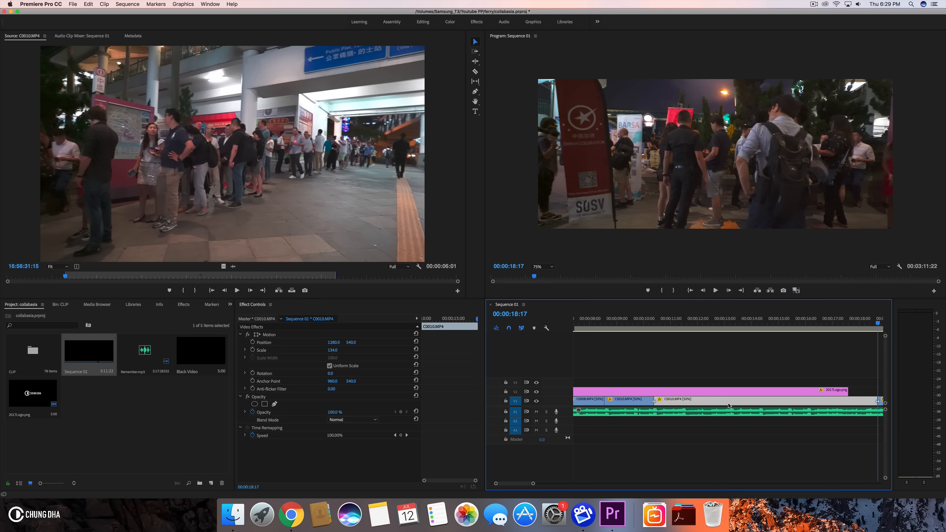
pyautogui.press('super+r')
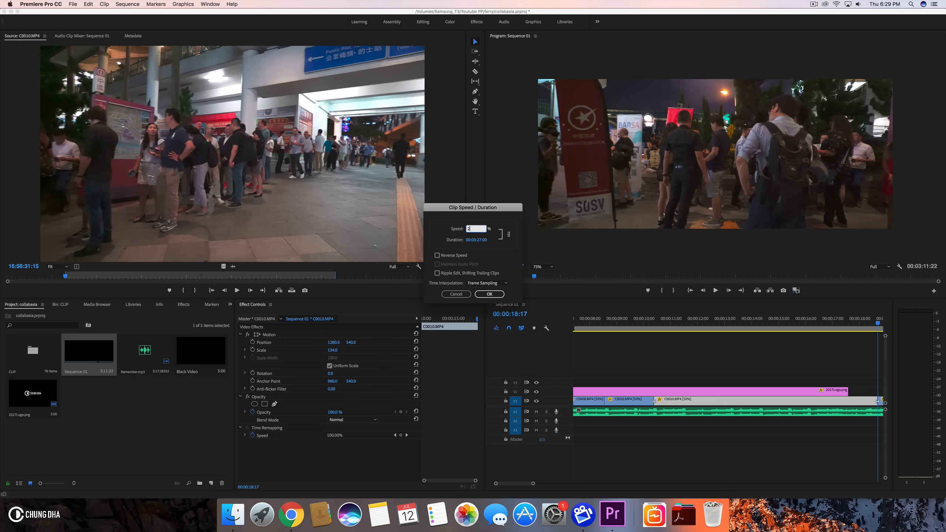
pyautogui.press('Return')
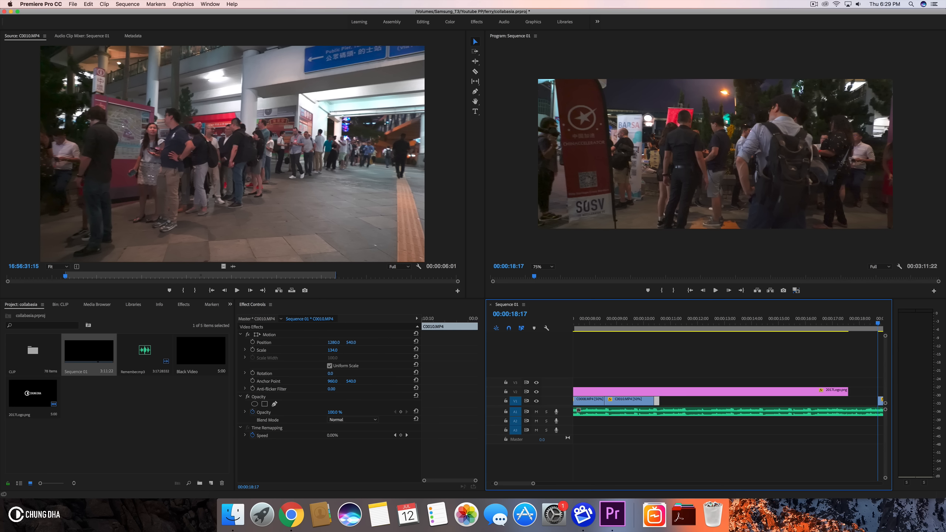
pyautogui.click(667, 402)
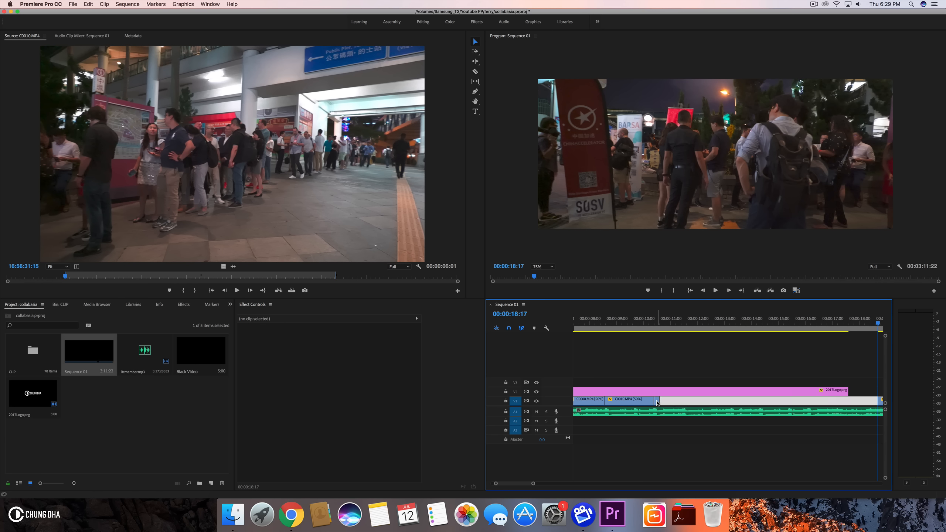
pyautogui.click(657, 402)
pyautogui.press('super+r')
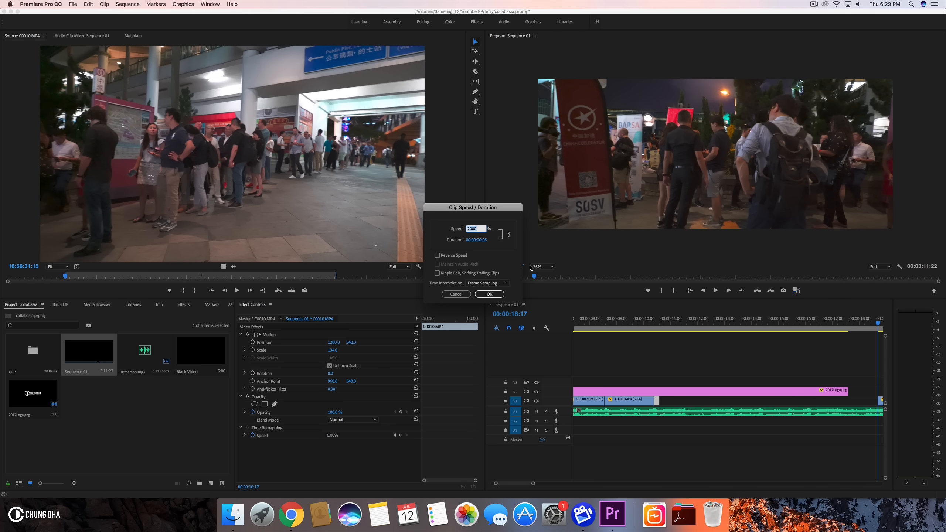
pyautogui.click(498, 295)
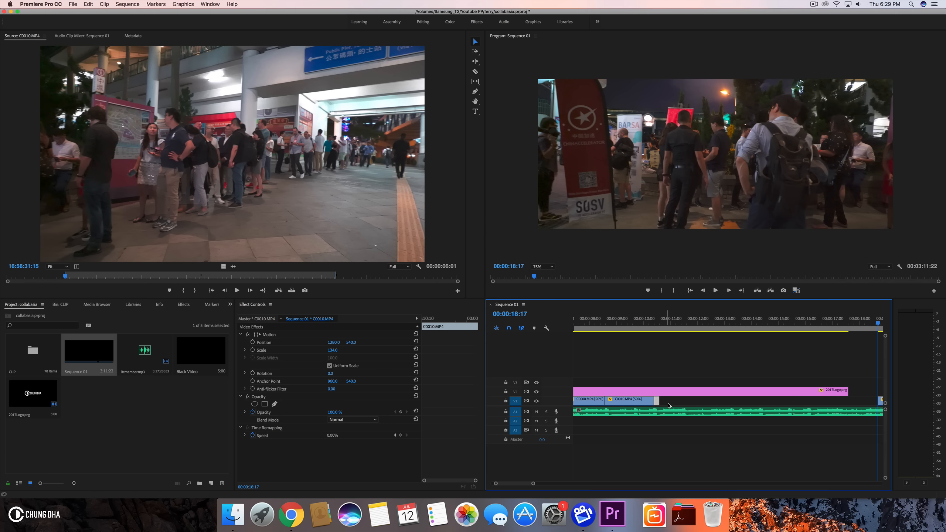
# - Ripple delete the gap left after the sped-up segment
pyautogui.click(670, 402)
pyautogui.rightClick(673, 403)
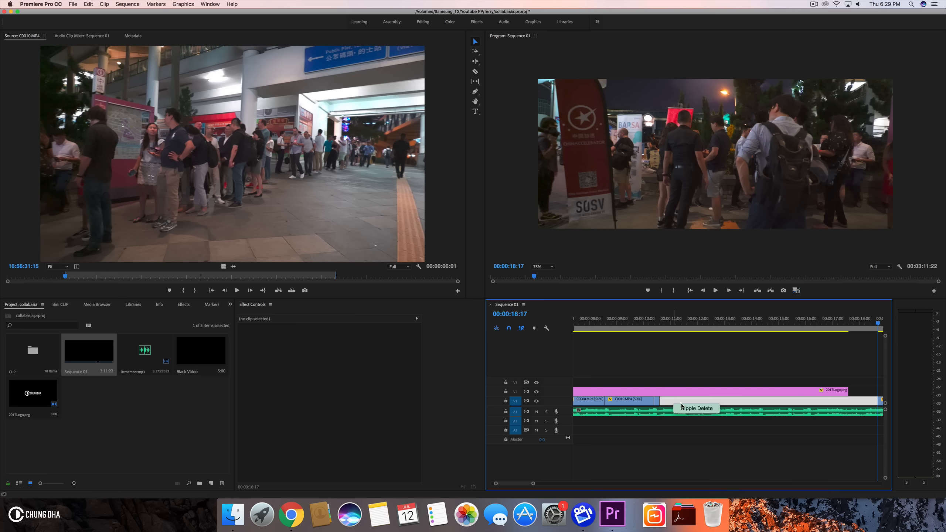
pyautogui.click(696, 408)
# - Play back the sequence from about 00:00:09
pyautogui.click(634, 328)
pyautogui.press('space')
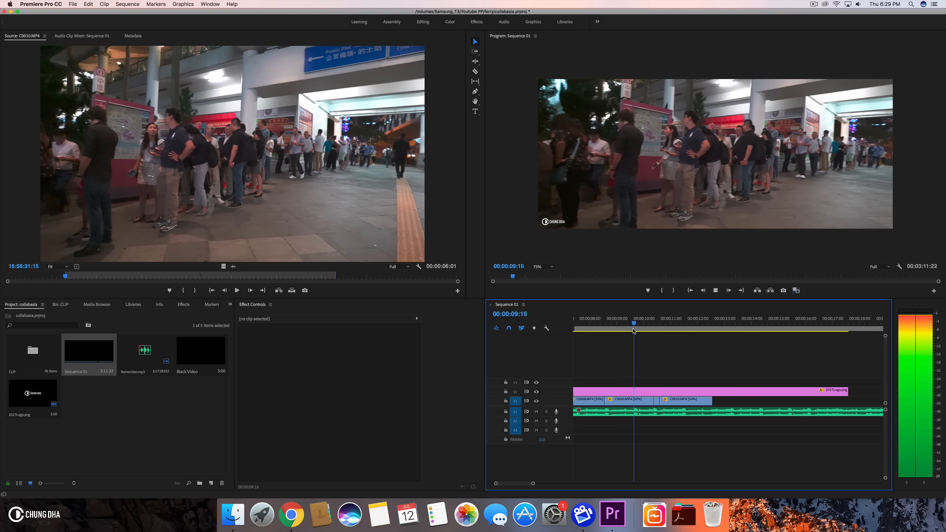
pyautogui.press('space')
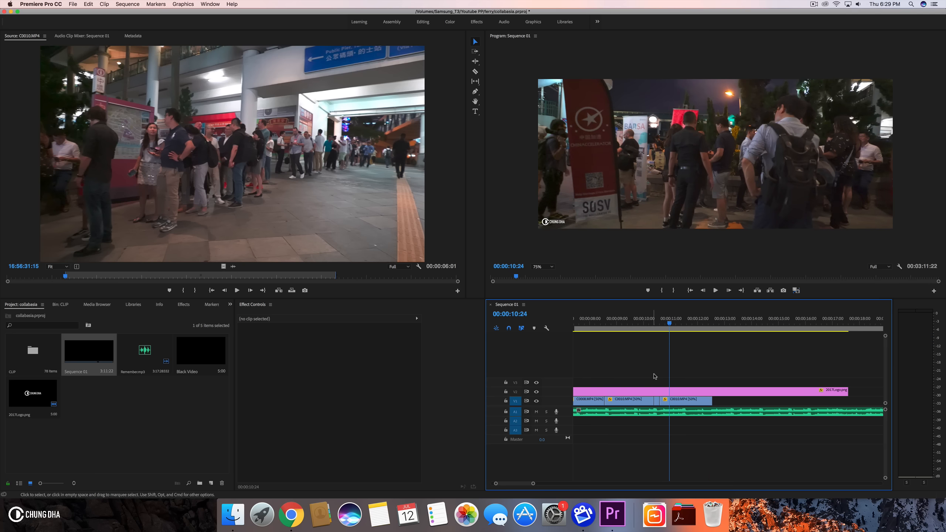
# - Change the time interpolation setting of the 2000% speed segment
pyautogui.click(657, 401)
pyautogui.press('super+r')
pyautogui.click(487, 283)
pyautogui.click(484, 300)
pyautogui.click(489, 294)
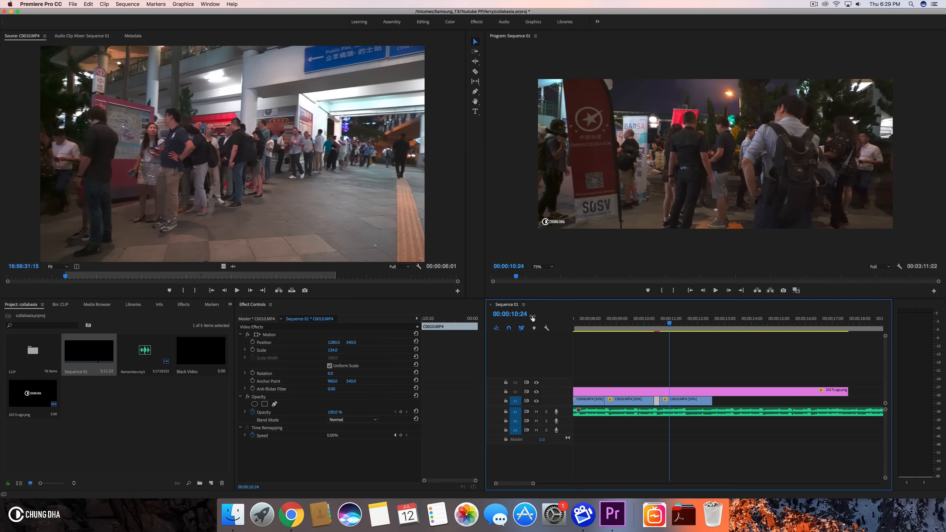
pyautogui.press('Return')
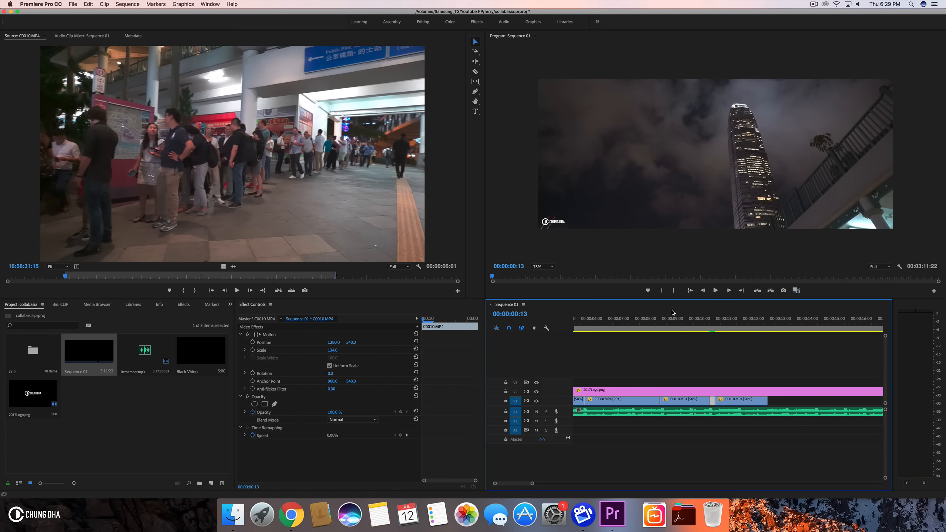
# - Play back the sped-up section around 00:00:10 to review the transition
pyautogui.click(687, 319)
pyautogui.press('space')
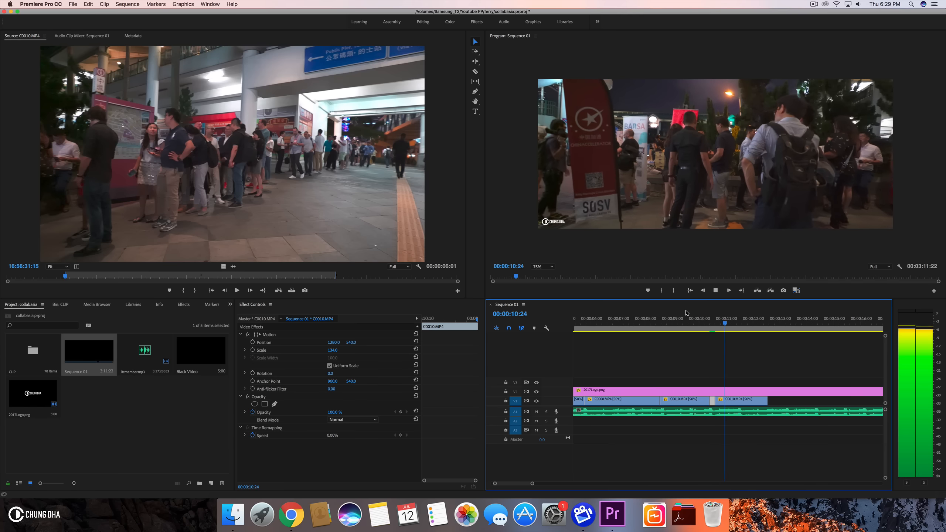
pyautogui.click(686, 319)
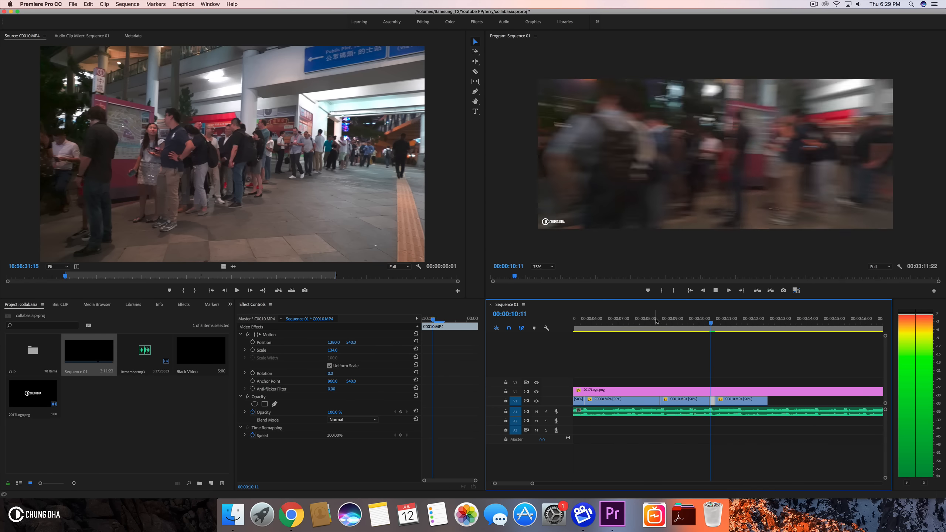
pyautogui.click(656, 320)
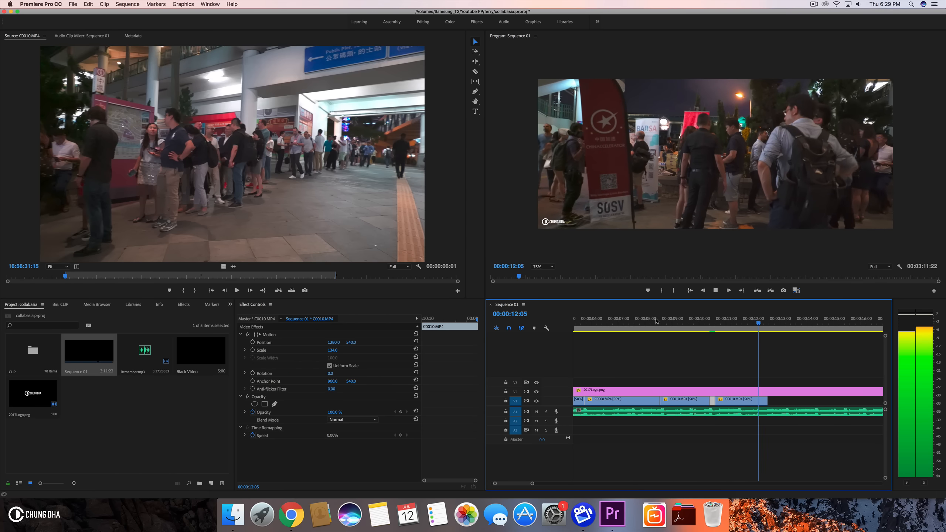
pyautogui.press('space')
# - Trim the end of the last C0010.MP4 segment back to about 00:00:11:11
pyautogui.moveTo(706, 322); pyautogui.dragTo(737, 326)
pyautogui.moveTo(766, 400); pyautogui.dragTo(738, 401)
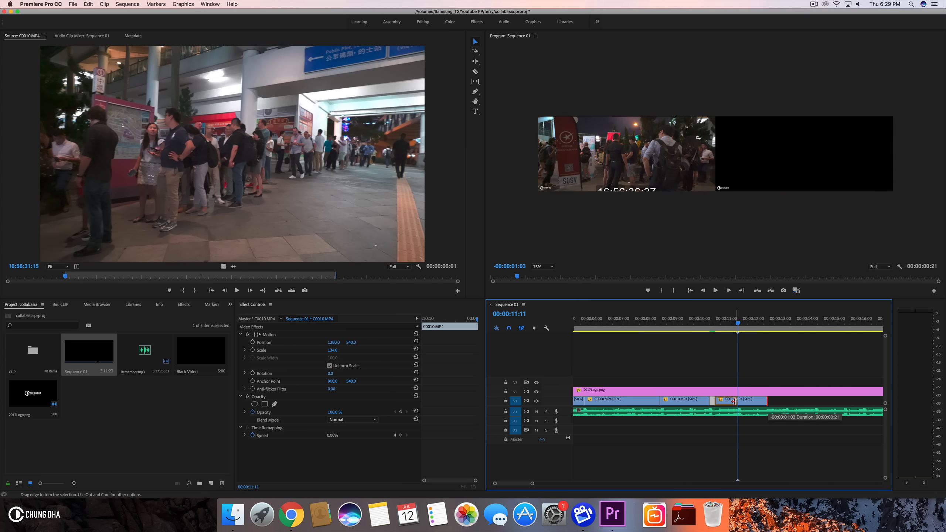
# - Play back the sequence from about 00:00:09
pyautogui.click(653, 328)
pyautogui.press('space')
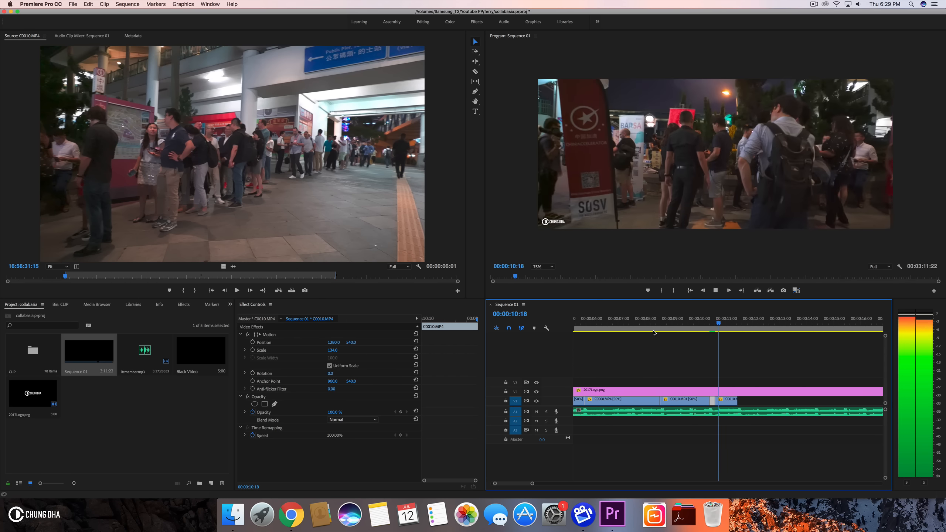
pyautogui.press('space')
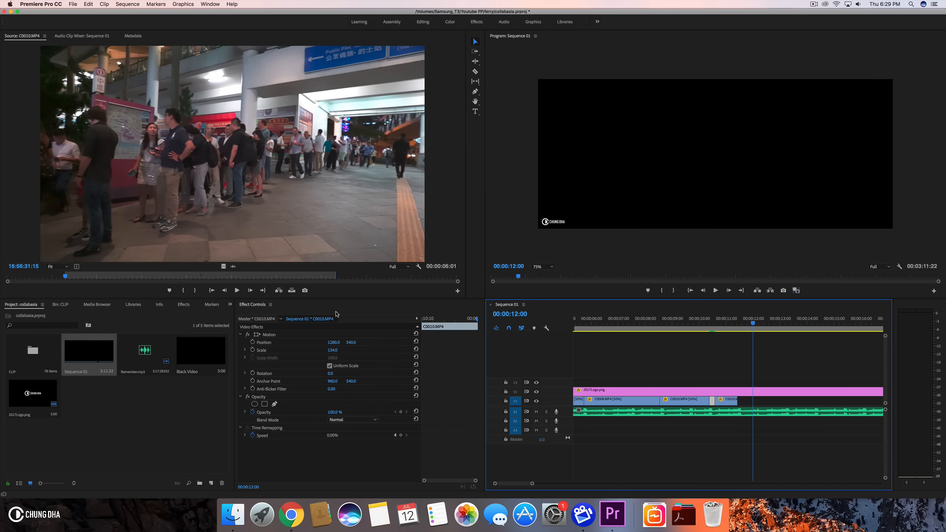
# - Open the CLIP bin and browse the footage clips
pyautogui.click(179, 305)
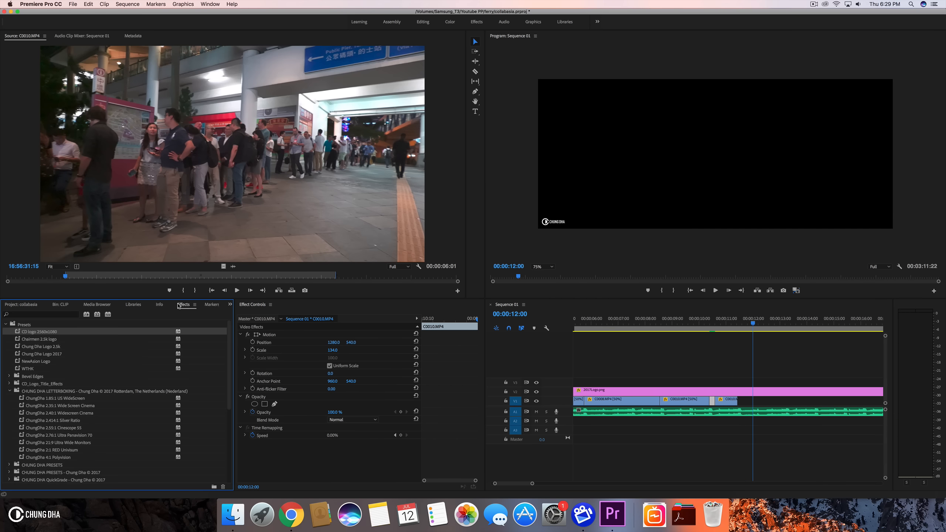
pyautogui.click(60, 305)
pyautogui.scroll(-2, 101, 336)
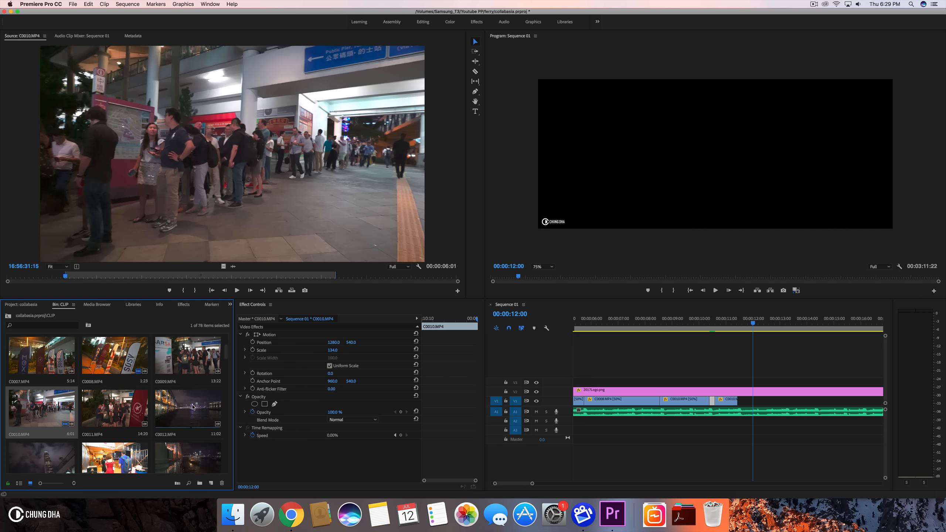
# - Load C0011.MP4 in the source monitor and mark an in/out range about 00:00:02:10 long
pyautogui.doubleClick(120, 401)
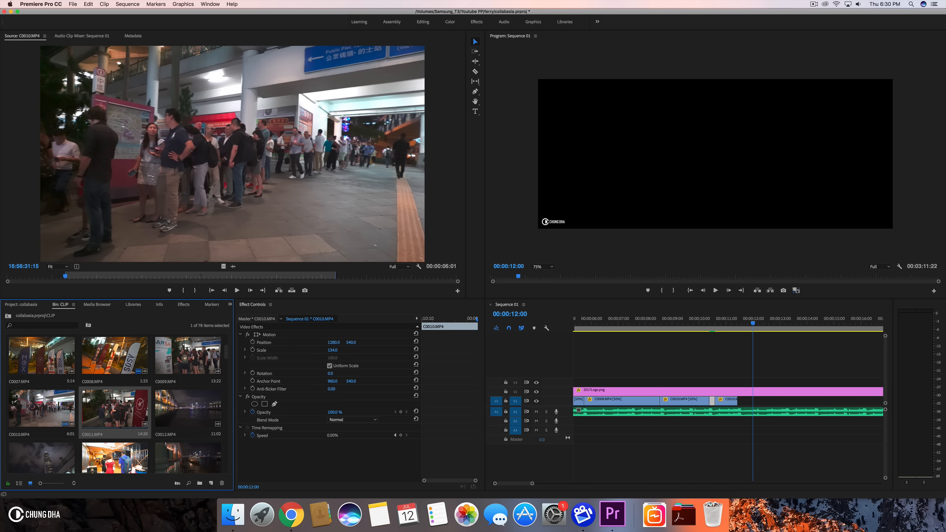
pyautogui.moveTo(179, 279); pyautogui.dragTo(110, 290)
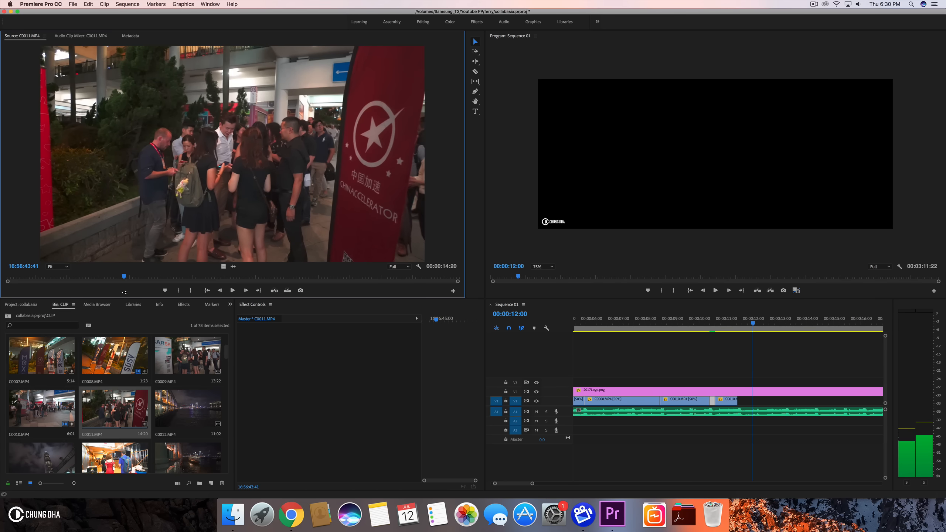
pyautogui.moveTo(125, 292); pyautogui.dragTo(124, 294)
pyautogui.click(178, 291)
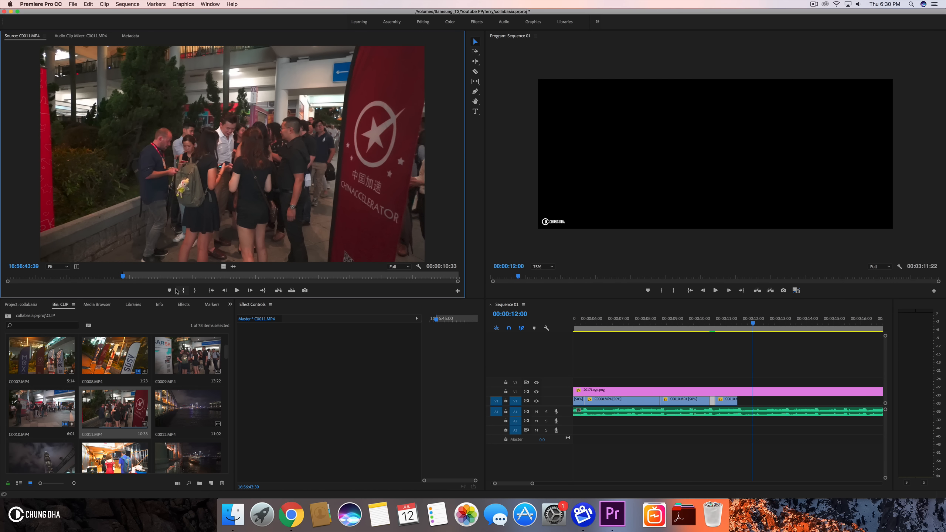
pyautogui.moveTo(125, 278); pyautogui.dragTo(153, 279)
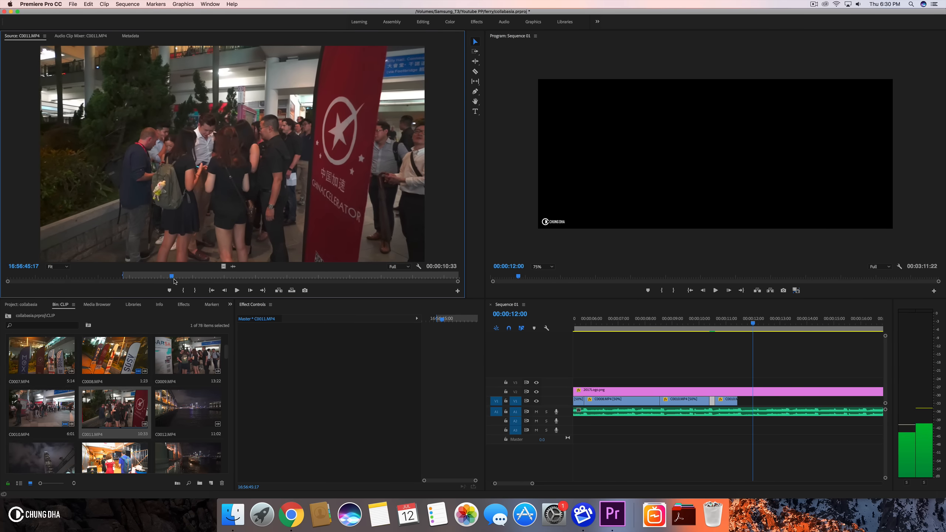
pyautogui.moveTo(335, 280); pyautogui.dragTo(370, 280)
pyautogui.moveTo(300, 275); pyautogui.dragTo(220, 278)
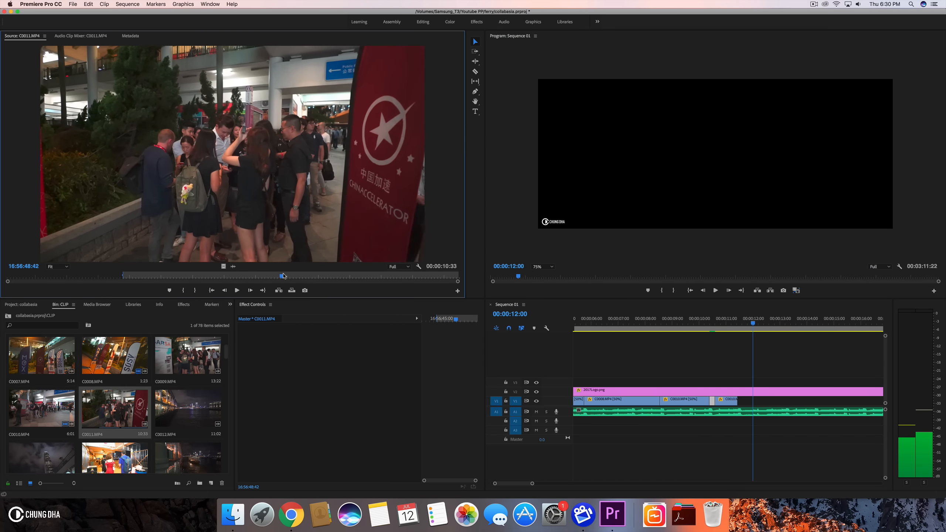
pyautogui.moveTo(279, 277); pyautogui.dragTo(279, 277)
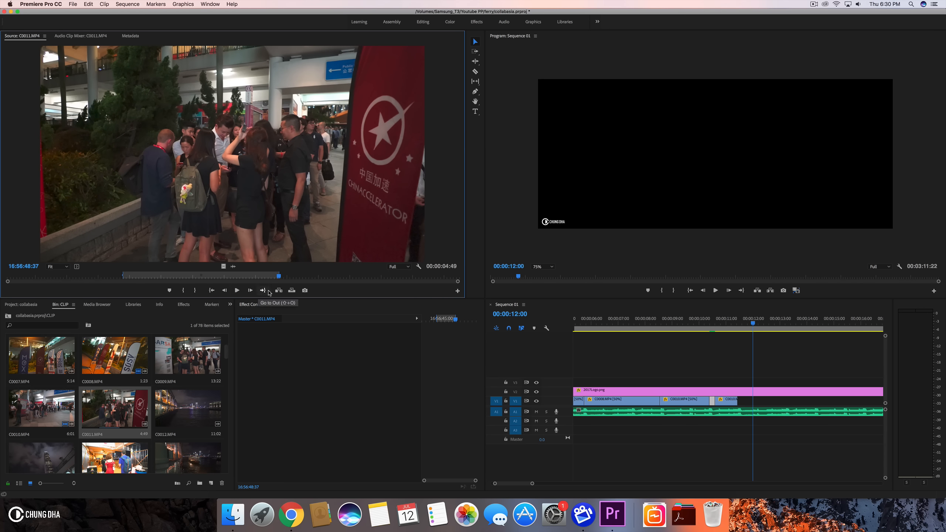
pyautogui.moveTo(281, 277); pyautogui.dragTo(273, 276)
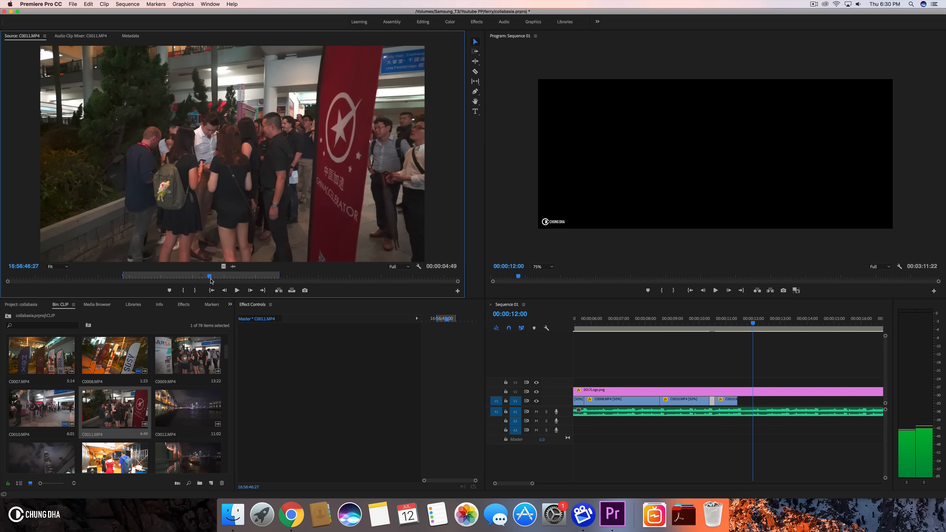
pyautogui.moveTo(211, 278); pyautogui.dragTo(211, 279)
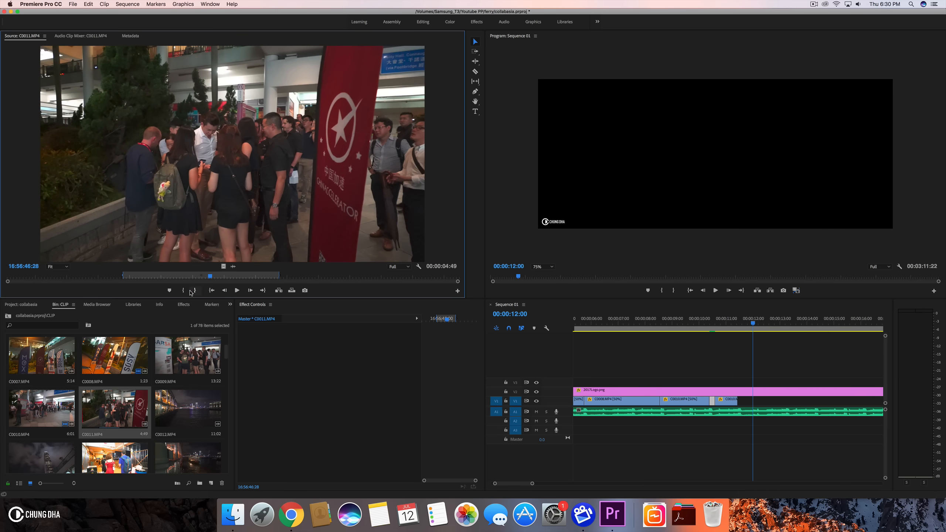
# - Place the marked C0011.MP4 range on V1 at 00:00:12:00 after C0010 and set its scale to 134
pyautogui.doubleClick(193, 343)
pyautogui.moveTo(107, 277); pyautogui.dragTo(218, 274)
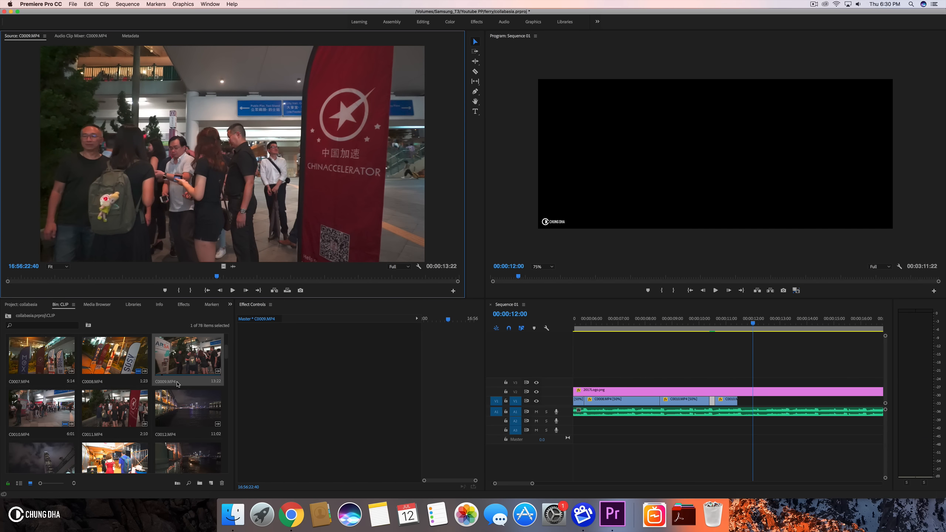
pyautogui.doubleClick(132, 391)
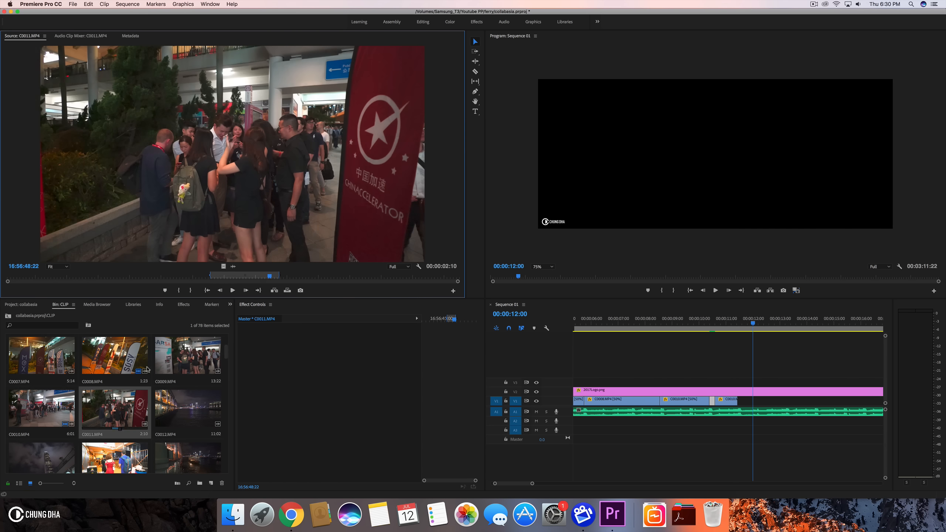
pyautogui.moveTo(543, 268); pyautogui.dragTo(747, 395)
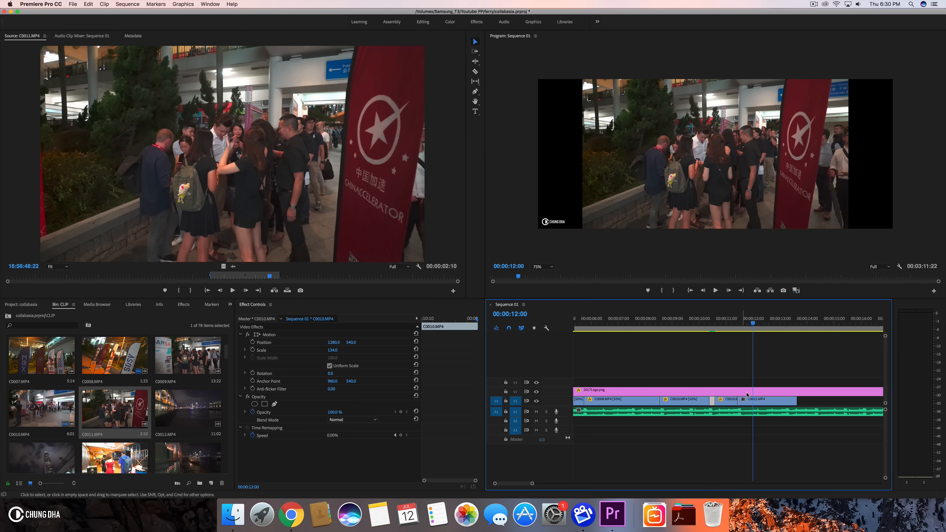
pyautogui.click(749, 399)
pyautogui.click(335, 350)
pyautogui.write('134')
pyautogui.press('Return')
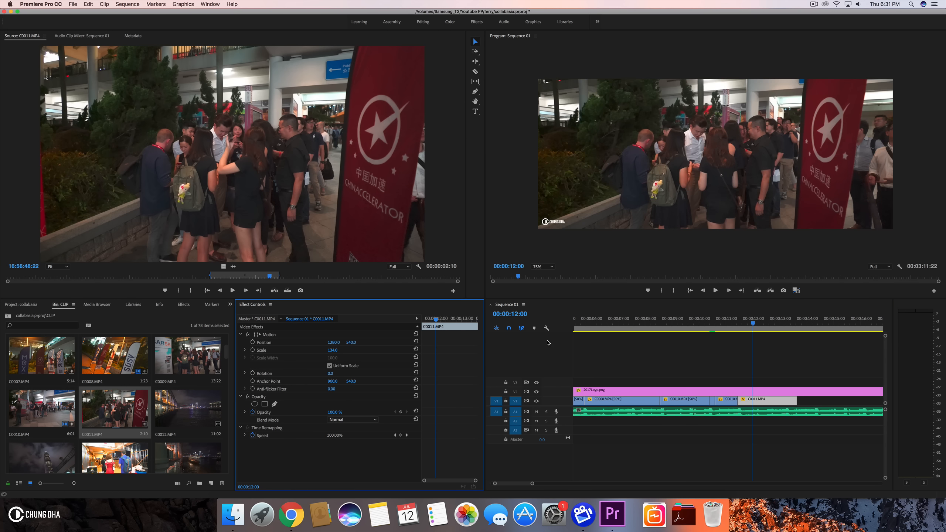
# - Set the C0011.MP4 clip's speed to 50% in Clip Speed / Duration
pyautogui.click(756, 400)
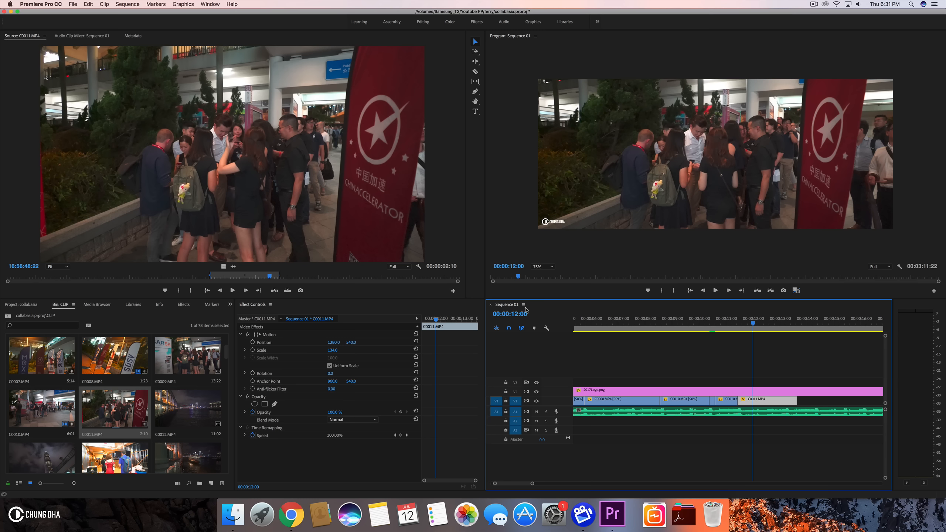
pyautogui.press('super+r')
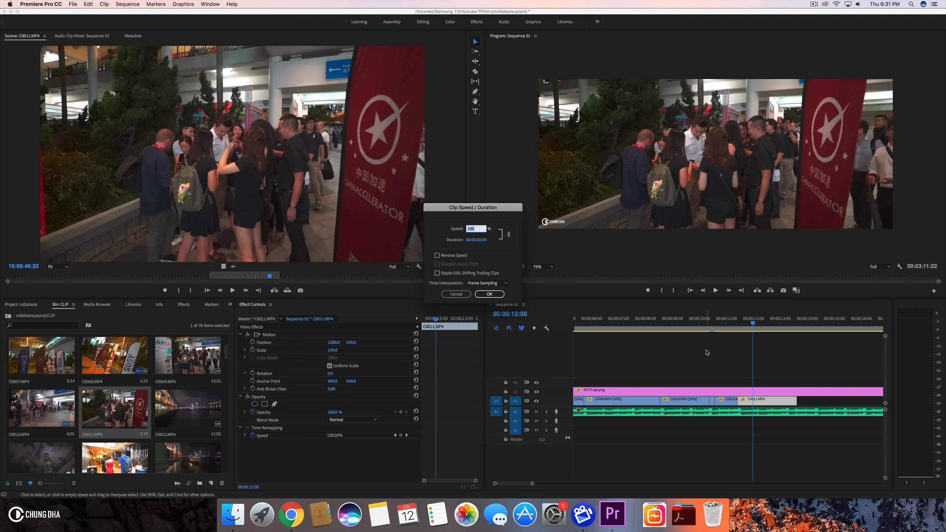
pyautogui.press('Return')
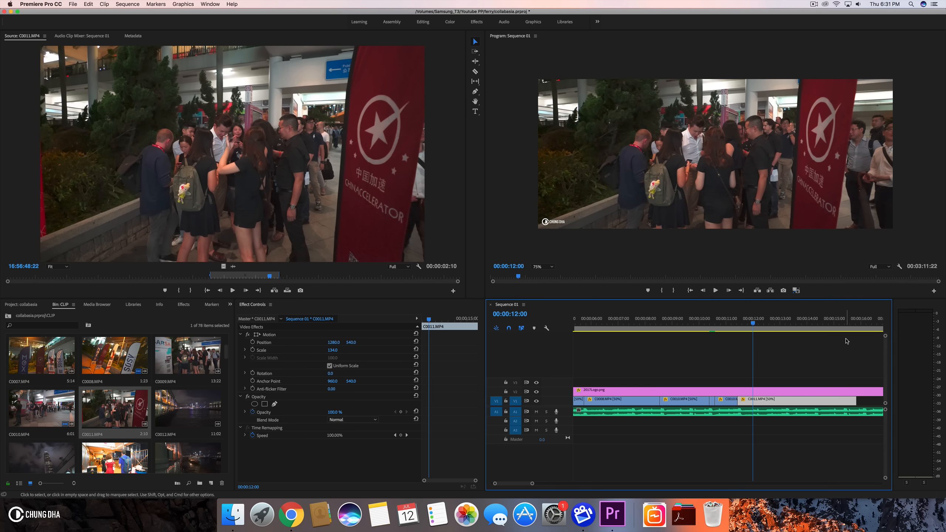
# - Play back the sequence from about 00:00:11 to review the new clip
pyautogui.click(714, 323)
pyautogui.press('space')
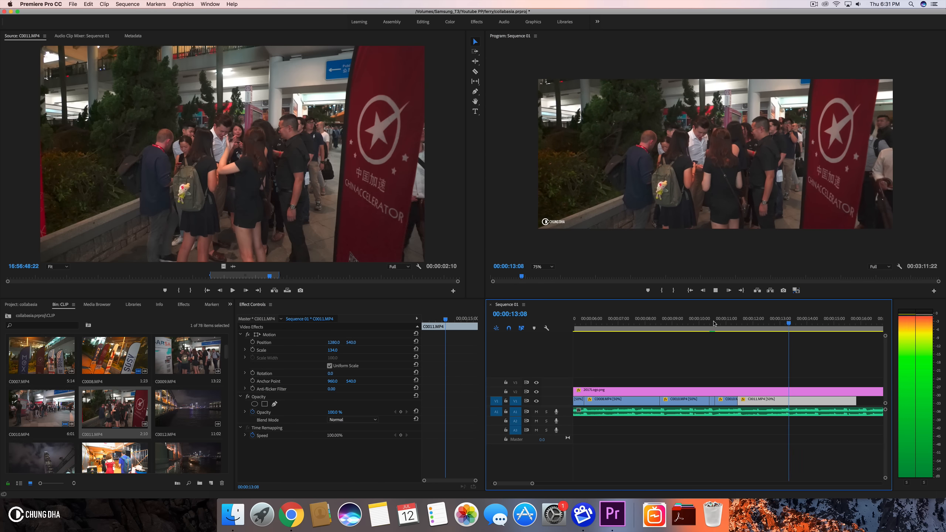
pyautogui.press('space')
# - Trim the end of the C0011.MP4 clip to about 00:00:14:07
pyautogui.moveTo(802, 323); pyautogui.dragTo(814, 325)
pyautogui.moveTo(856, 401); pyautogui.dragTo(878, 391)
pyautogui.hscroll(5, 817, 407)
pyautogui.scroll(-2, 178, 416)
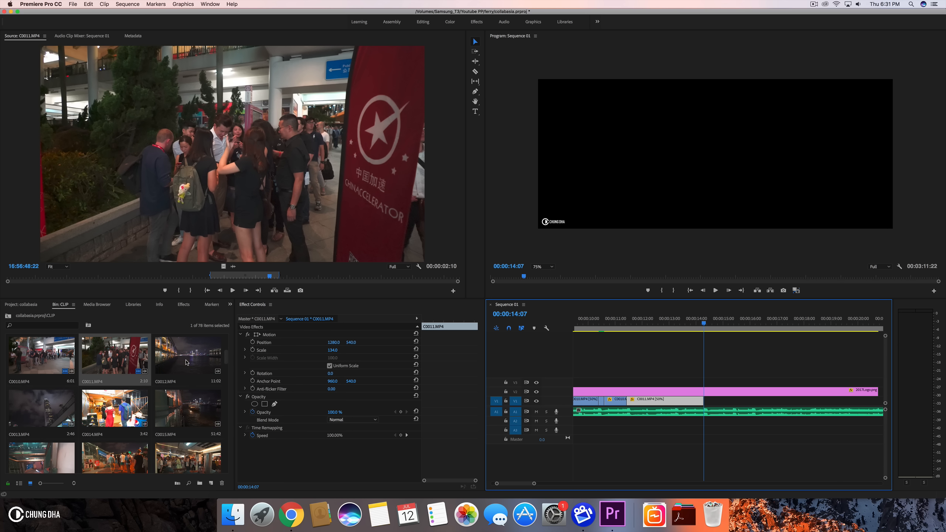
# - Open C0012.MP4 in the source monitor and play the sequence from its start
pyautogui.doubleClick(166, 360)
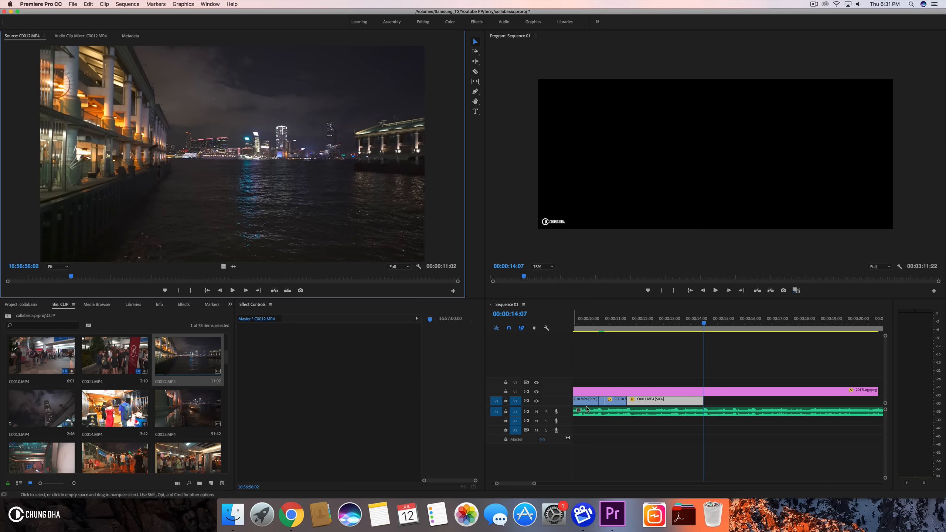
pyautogui.click(537, 488)
pyautogui.moveTo(535, 485); pyautogui.dragTo(621, 483)
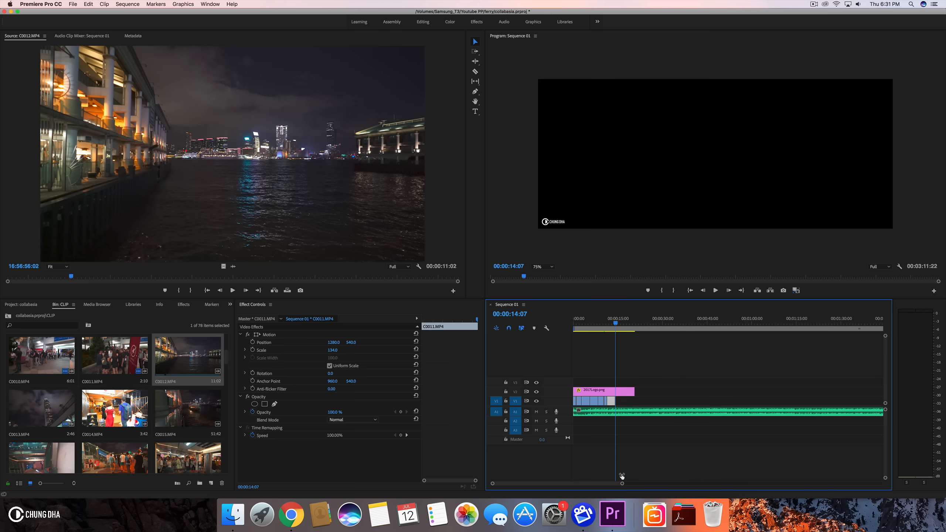
pyautogui.press('Home')
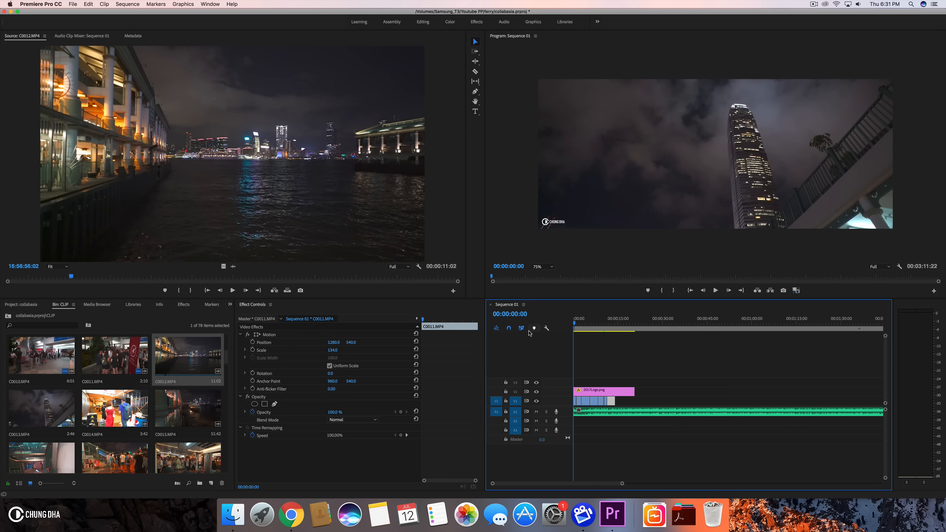
pyautogui.press('space')
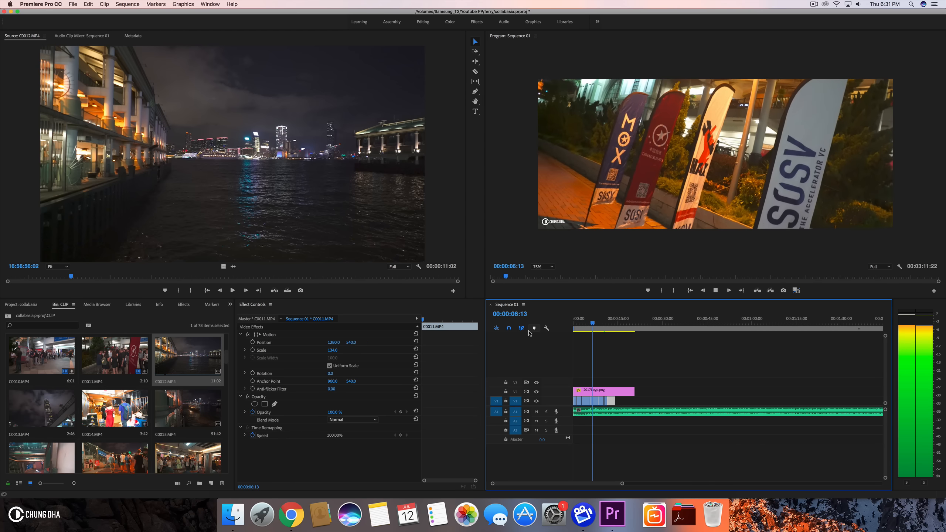
pyautogui.press('space')
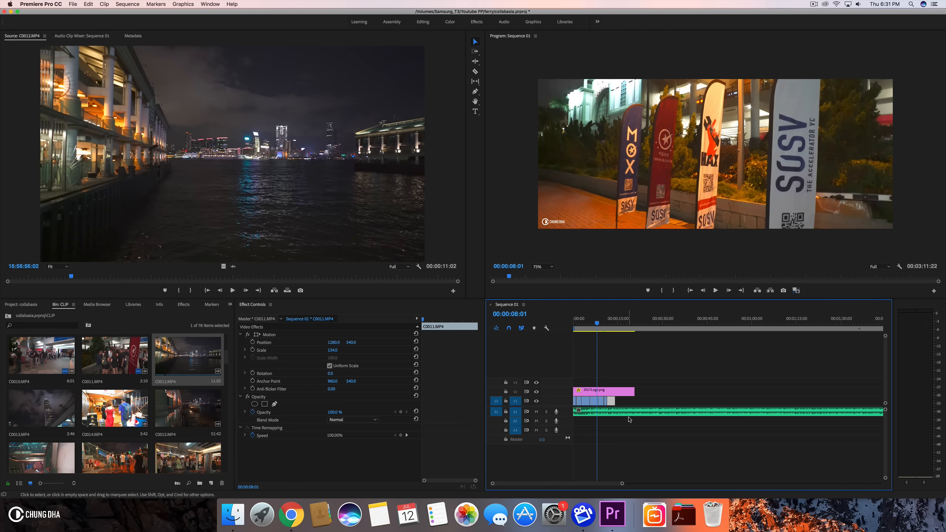
# - Shift the video clips and logo about 6 seconds later to open space at the sequence start, then play back
pyautogui.moveTo(620, 483); pyautogui.dragTo(599, 484)
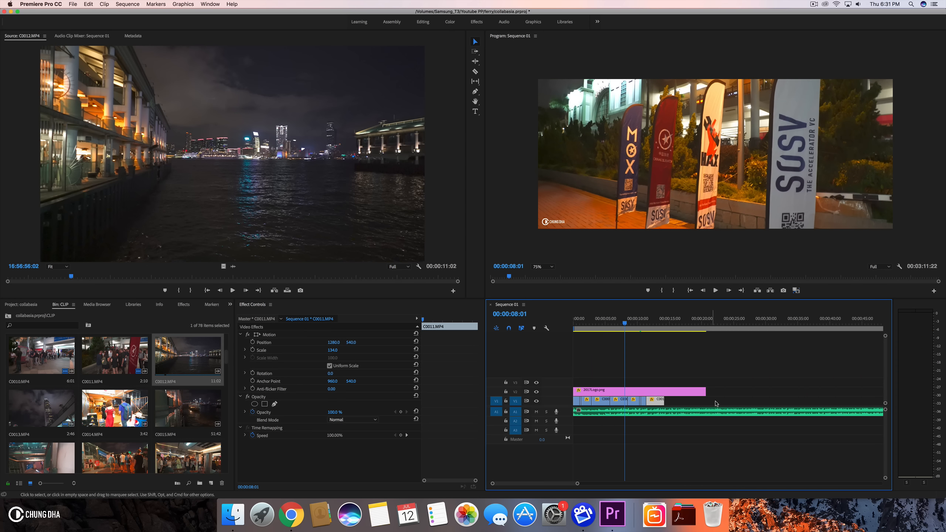
pyautogui.moveTo(706, 431); pyautogui.dragTo(569, 413)
pyautogui.click(583, 320)
pyautogui.press('space')
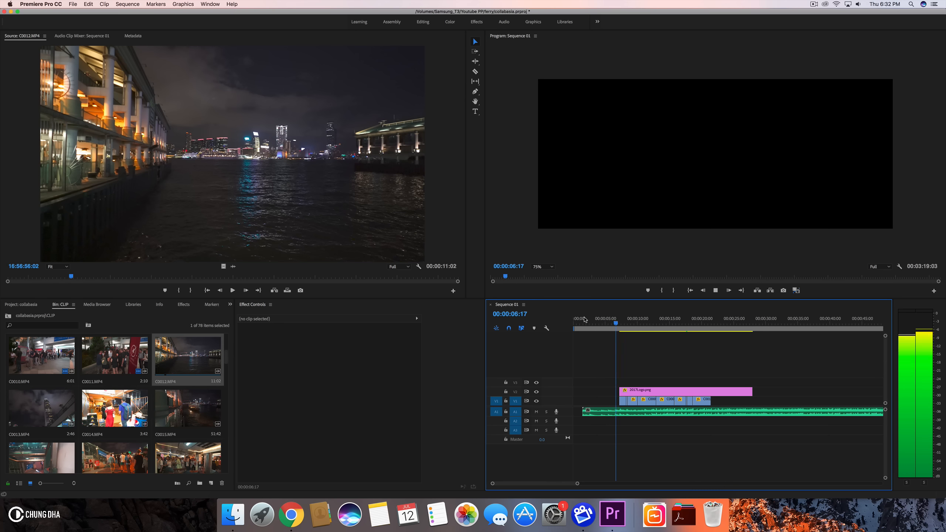
pyautogui.press('space')
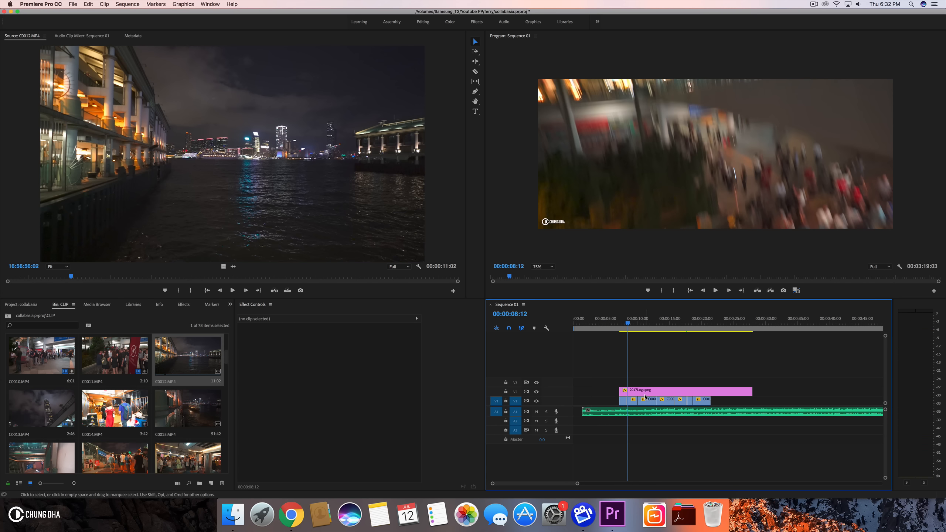
# - Move the Remember.mp3 audio to start at about 00:00:04:12
pyautogui.moveTo(633, 327); pyautogui.dragTo(595, 331)
pyautogui.press('space')
pyautogui.click(595, 330)
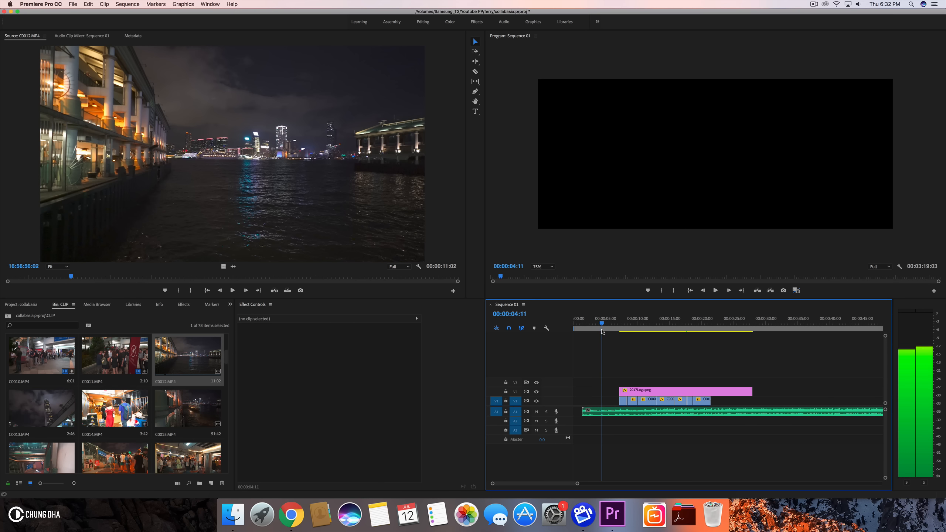
pyautogui.moveTo(601, 332); pyautogui.dragTo(601, 331)
pyautogui.moveTo(583, 410); pyautogui.dragTo(603, 411)
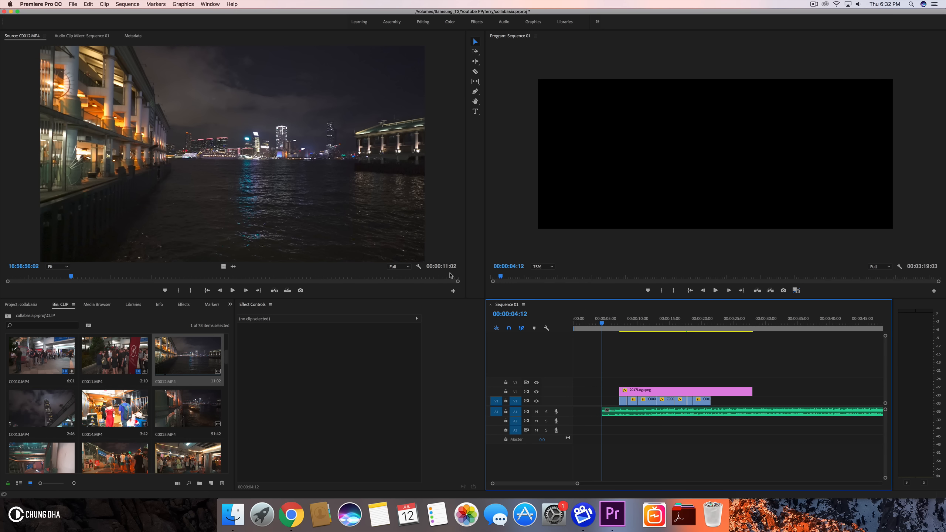
# - Mark an in/out range of about 00:00:01:31 on C0012.MP4 and place it on V1 before the other clips
pyautogui.moveTo(123, 278); pyautogui.dragTo(281, 281)
pyautogui.click(179, 290)
pyautogui.click(197, 290)
pyautogui.moveTo(317, 276); pyautogui.dragTo(595, 399)
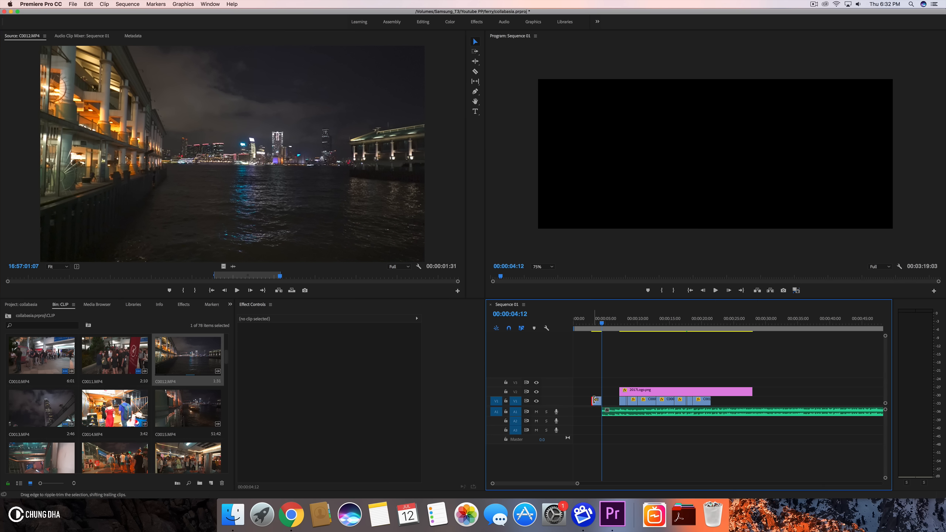
# - Set the C0012.MP4 clip's scale to 134
pyautogui.click(594, 400)
pyautogui.click(479, 416)
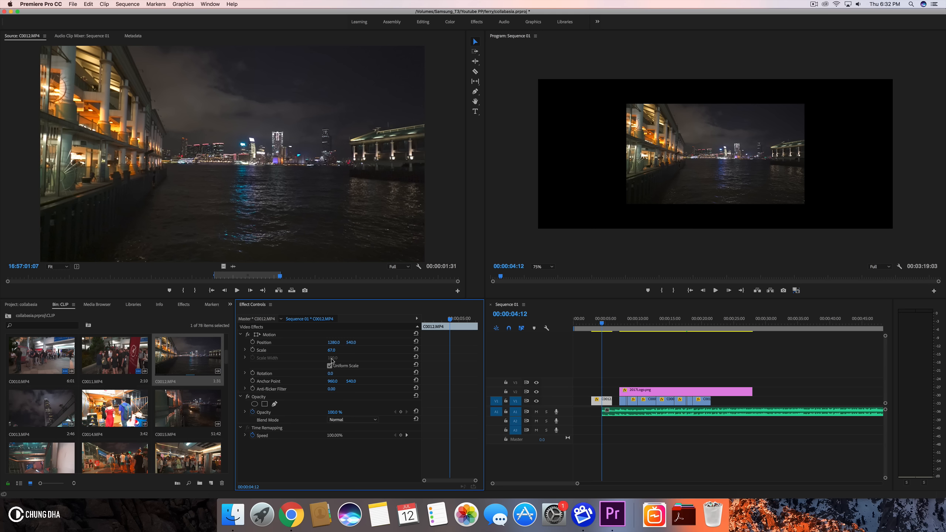
pyautogui.write('134')
pyautogui.press('Return')
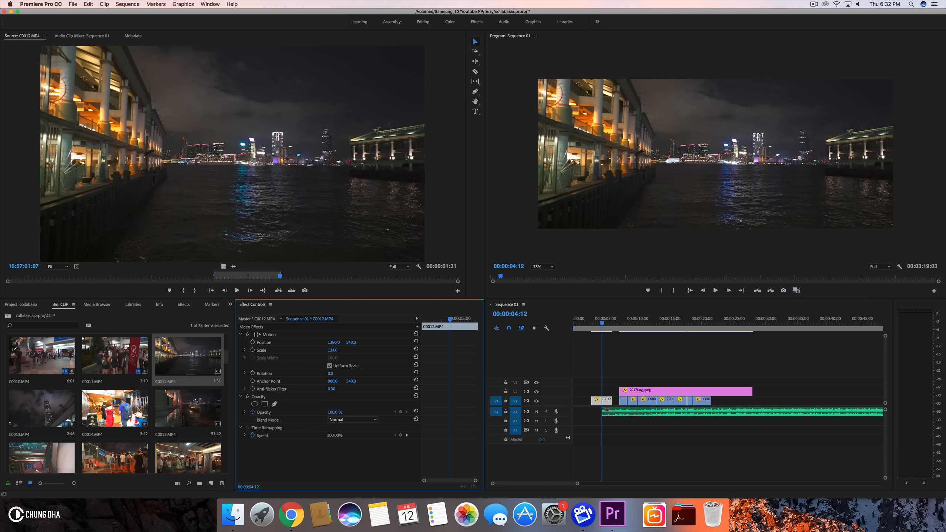
# - Ripple delete the empty gap so the sequence starts at 00:00:00:00
pyautogui.moveTo(577, 484); pyautogui.dragTo(524, 484)
pyautogui.moveTo(767, 403); pyautogui.dragTo(728, 402)
pyautogui.rightClick(662, 415)
pyautogui.click(671, 420)
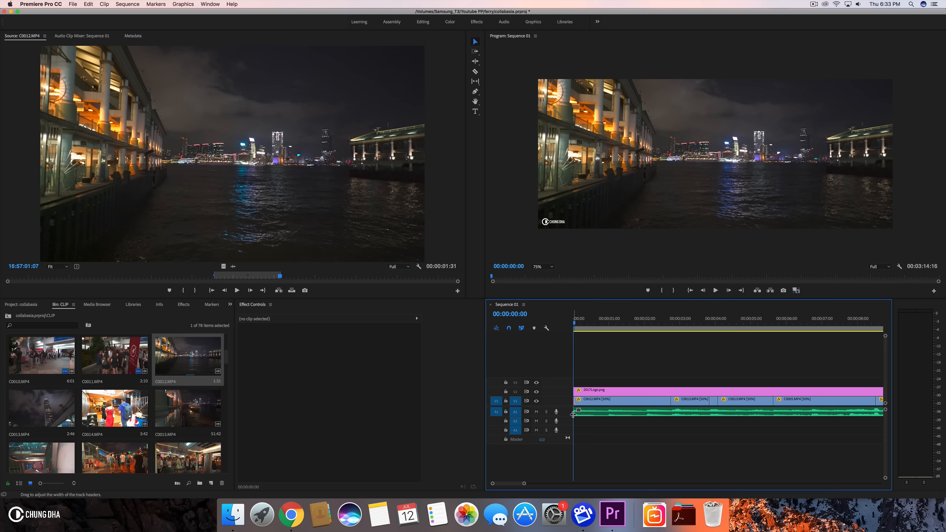
# - Apply the default Cross Dissolve transition to the start of the first C0012.MP4 clip
pyautogui.press('super+d')
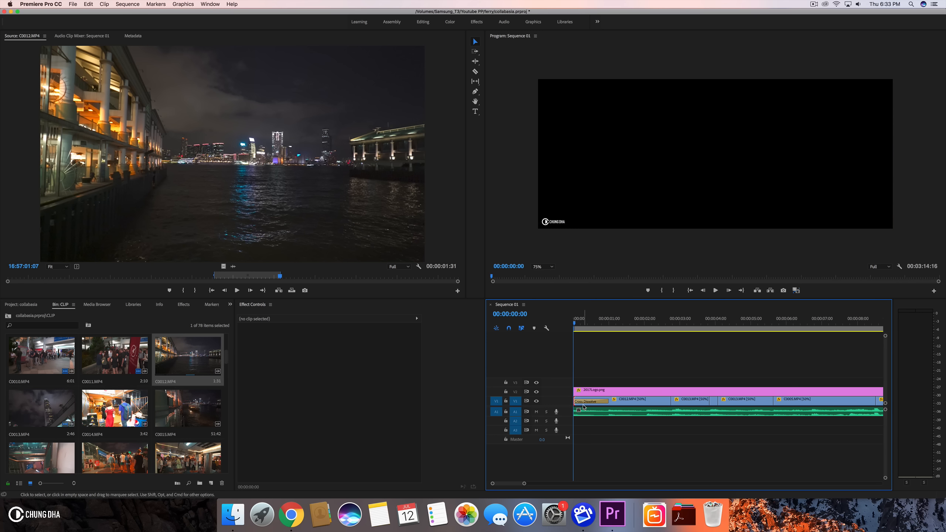
pyautogui.click(582, 406)
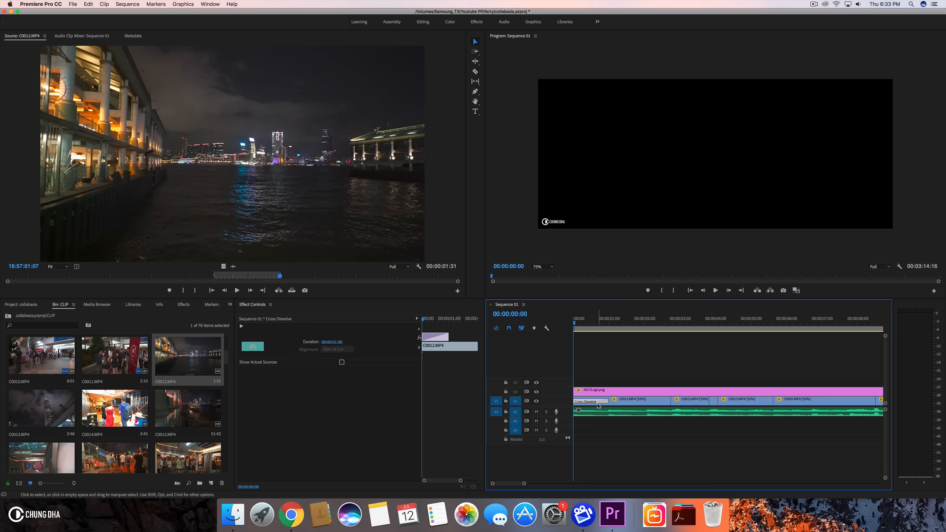
pyautogui.click(598, 405)
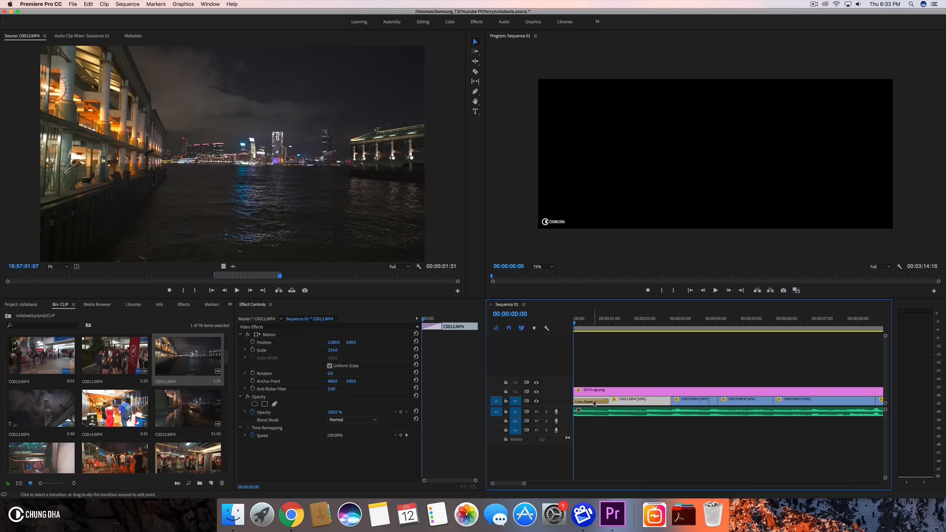
pyautogui.click(594, 404)
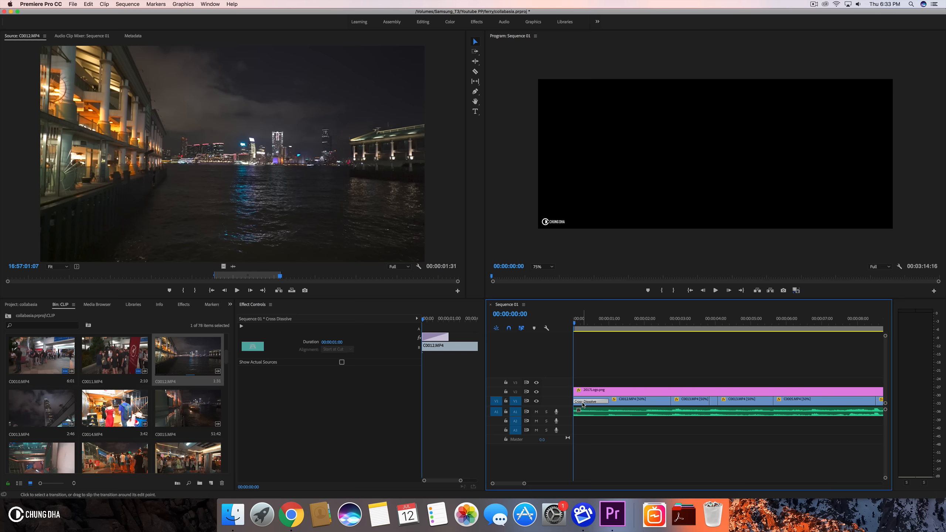
# - Play back and scroll through the sequence to review the edit so far
pyautogui.press('space')
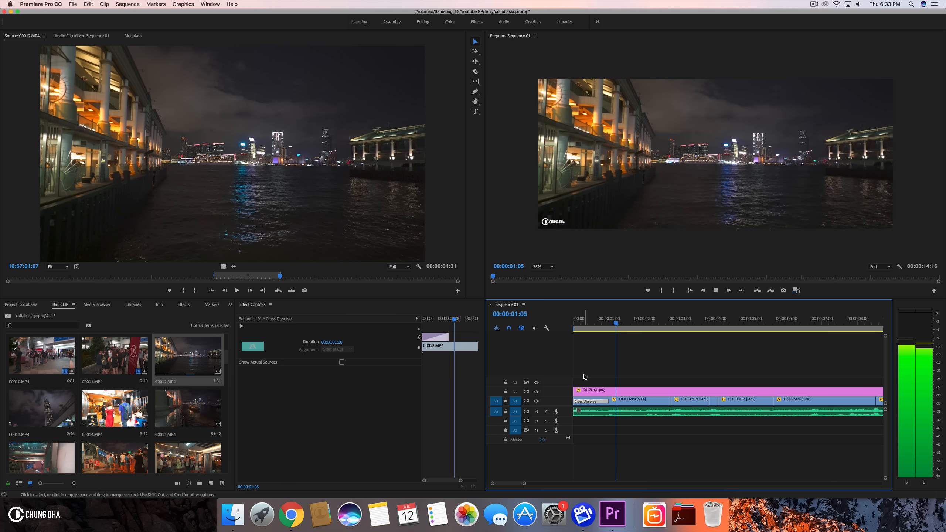
pyautogui.press('space')
pyautogui.moveTo(600, 323); pyautogui.dragTo(564, 327)
pyautogui.press('space')
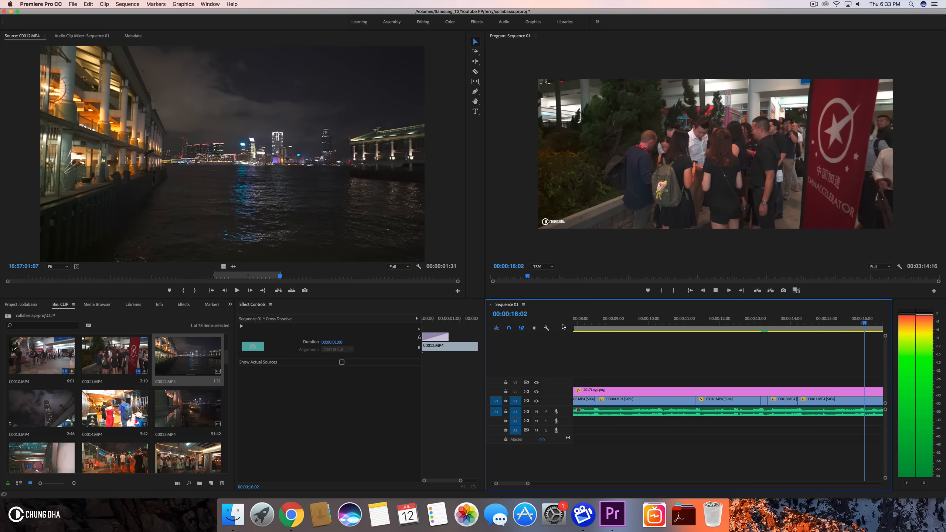
pyautogui.press('space')
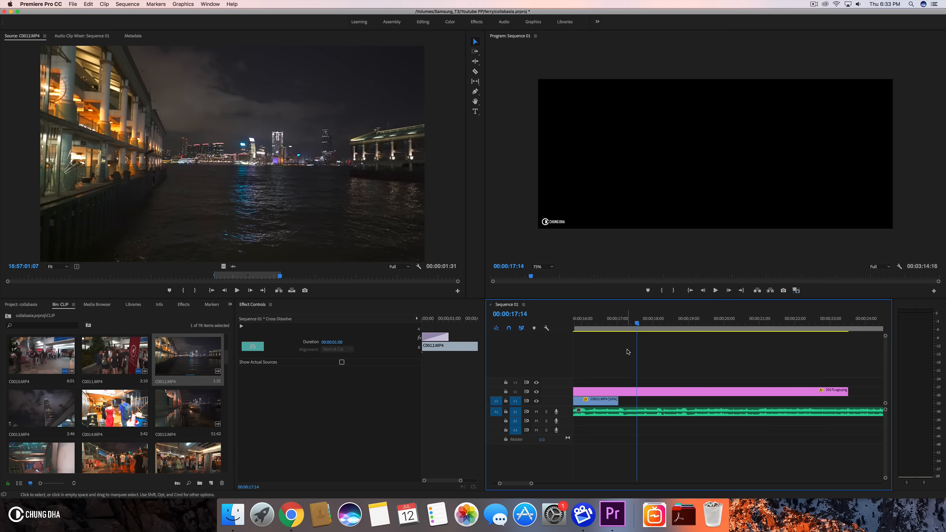
pyautogui.hscroll(-5, 629, 351)
pyautogui.hscroll(-2, 631, 352)
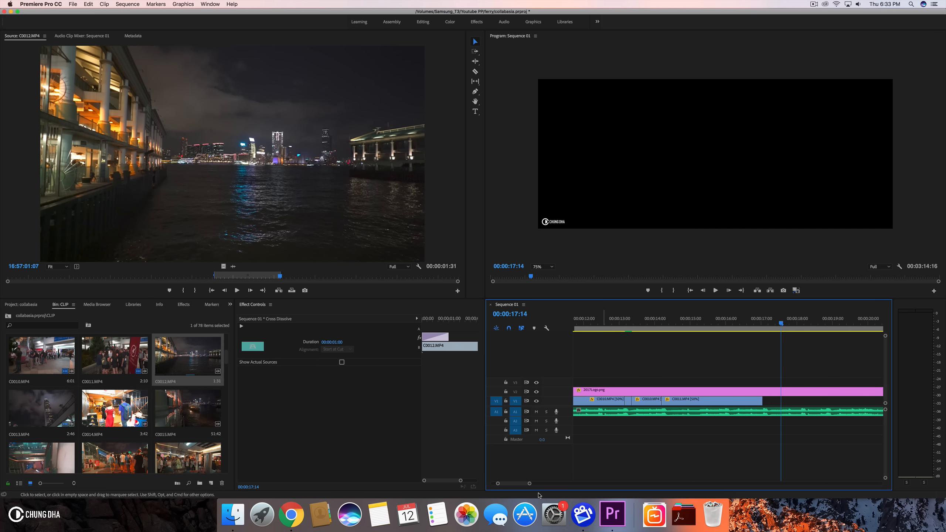
pyautogui.moveTo(530, 484); pyautogui.dragTo(540, 485)
pyautogui.moveTo(590, 317); pyautogui.dragTo(765, 324)
pyautogui.hscroll(-2, 629, 339)
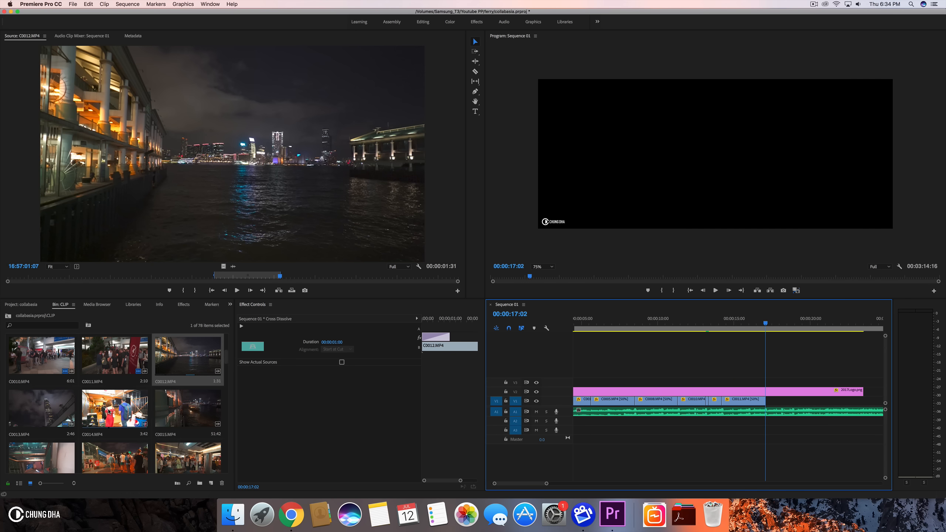
# - Mark an in/out range of 00:00:01:10 on C0016.MP4 and place it on V1 after the last clip
pyautogui.scroll(-1, 109, 411)
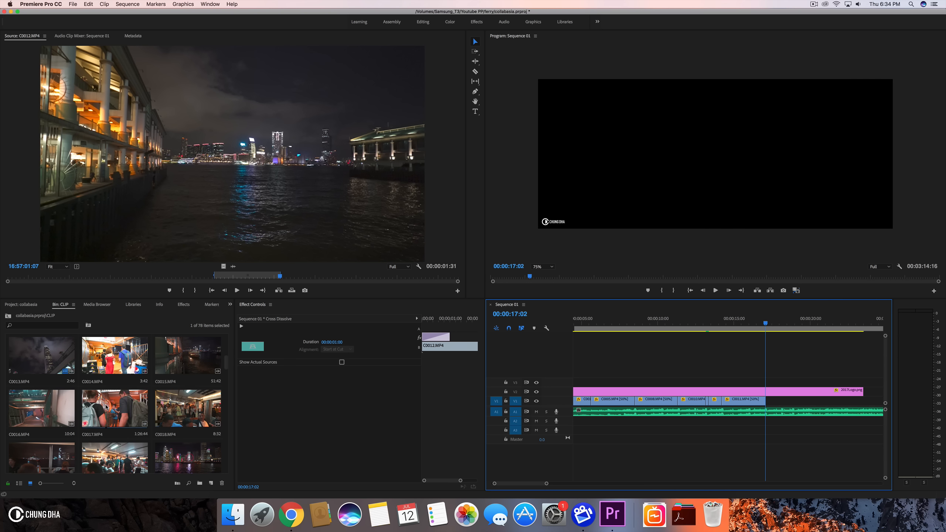
pyautogui.doubleClick(106, 407)
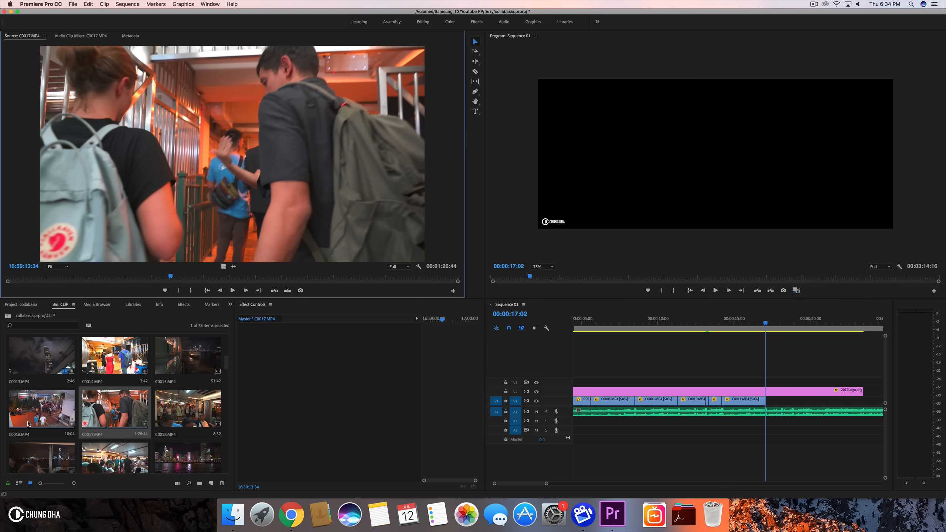
pyautogui.doubleClick(28, 424)
pyautogui.moveTo(12, 274); pyautogui.dragTo(371, 280)
pyautogui.click(179, 291)
pyautogui.click(196, 290)
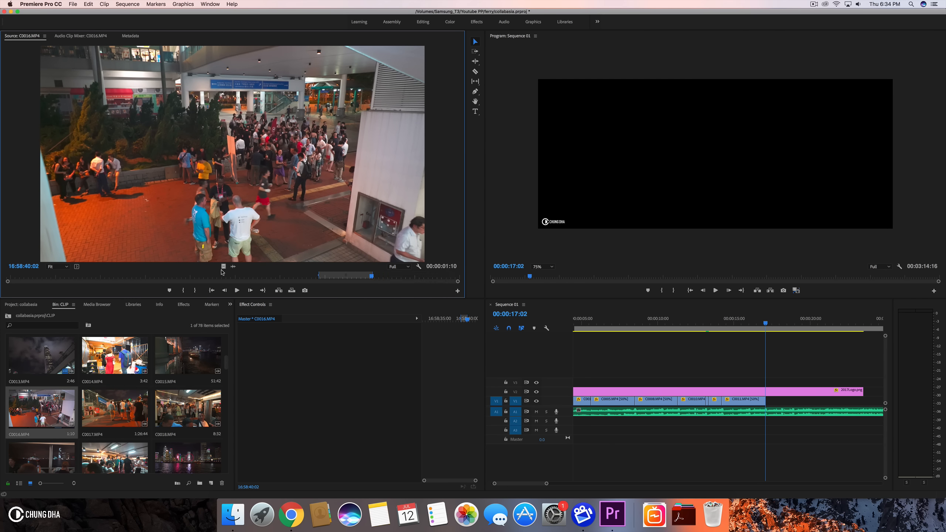
pyautogui.moveTo(422, 304); pyautogui.dragTo(772, 405)
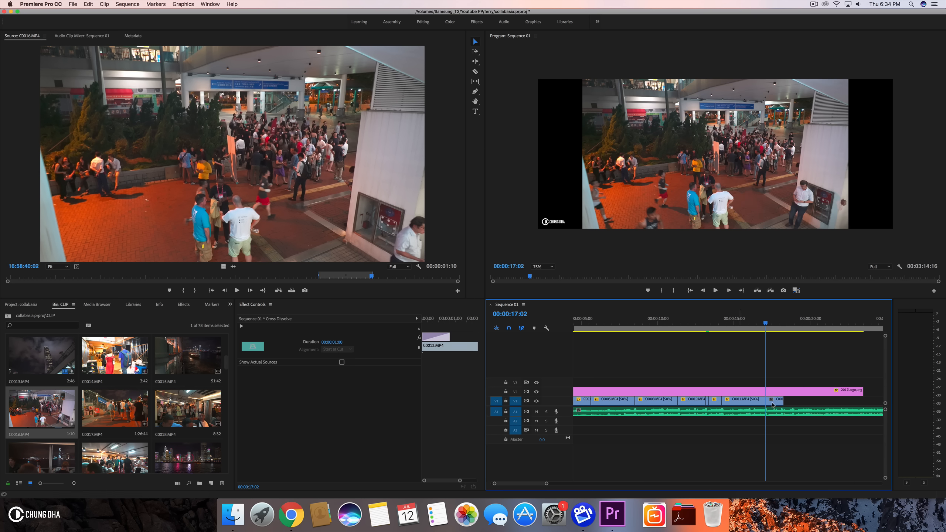
pyautogui.click(777, 403)
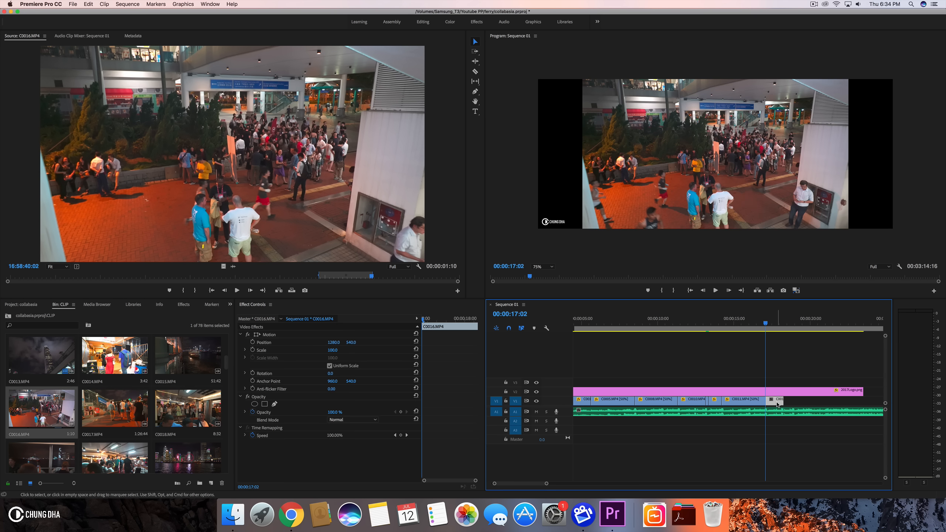
# - Set the C0016.MP4 clip's speed to 50%
pyautogui.press('super+r')
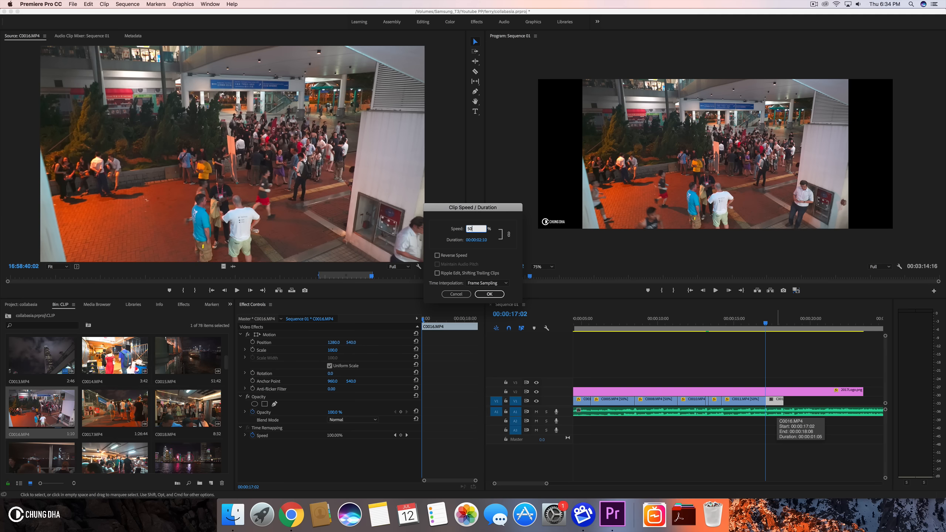
pyautogui.press('Return')
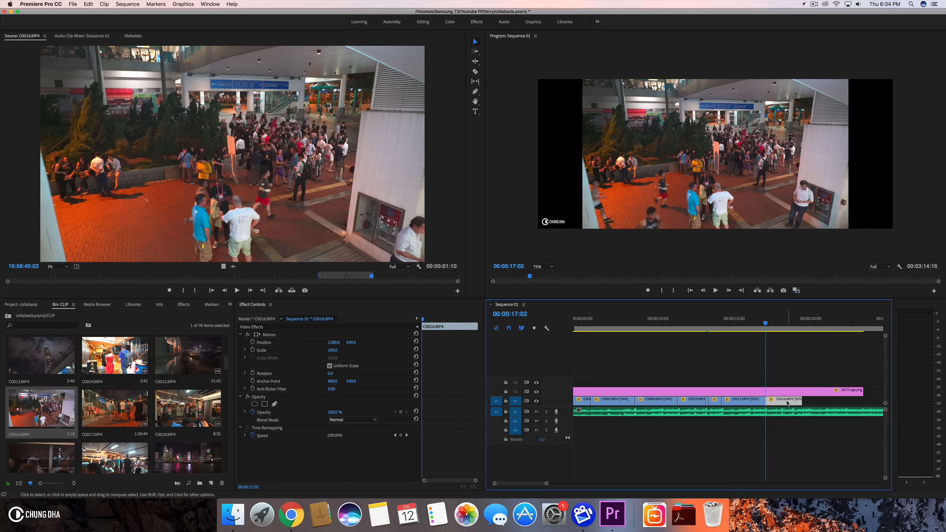
pyautogui.click(785, 393)
pyautogui.moveTo(746, 323); pyautogui.dragTo(770, 327)
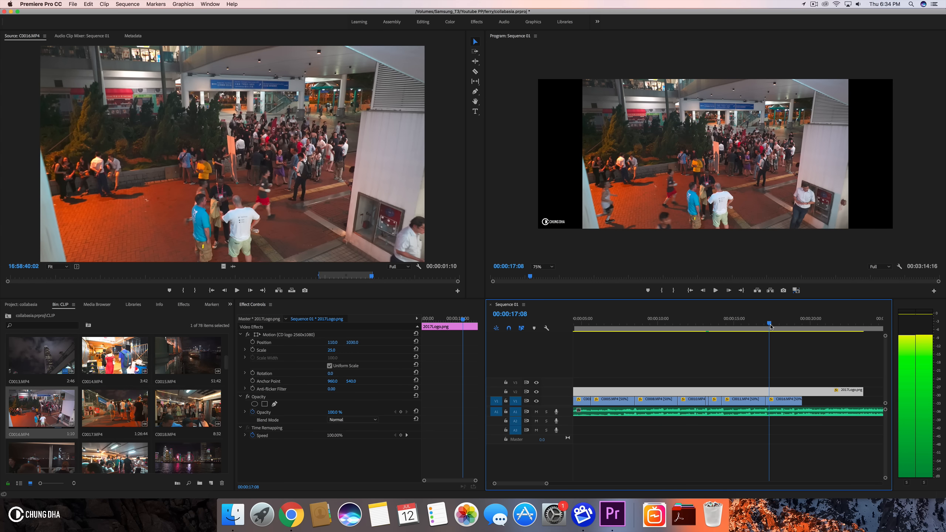
# - Set the C0016.MP4 clip's scale to 134
pyautogui.click(774, 401)
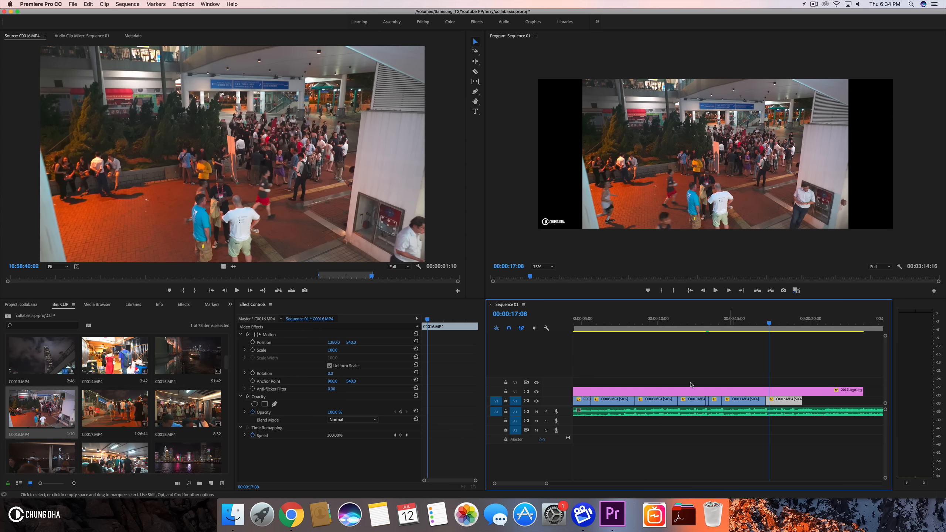
pyautogui.click(336, 354)
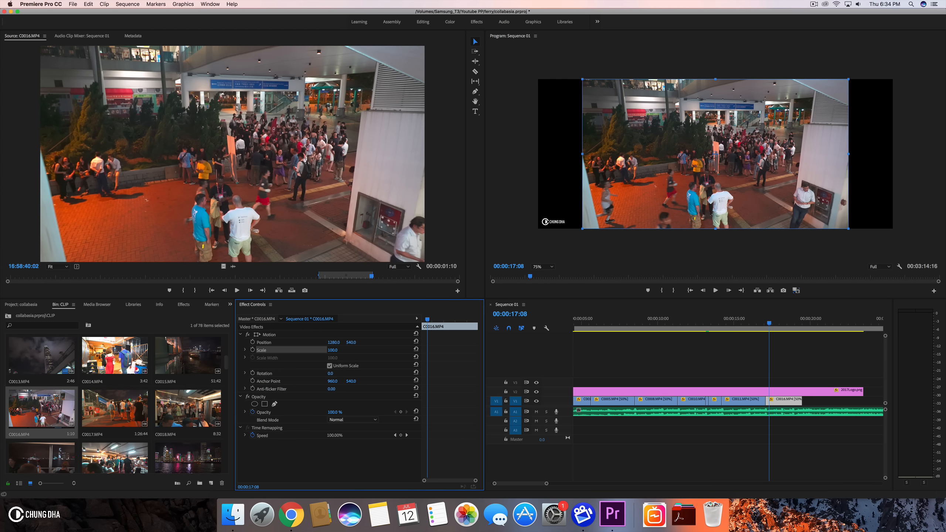
pyautogui.write('134')
pyautogui.press('Return')
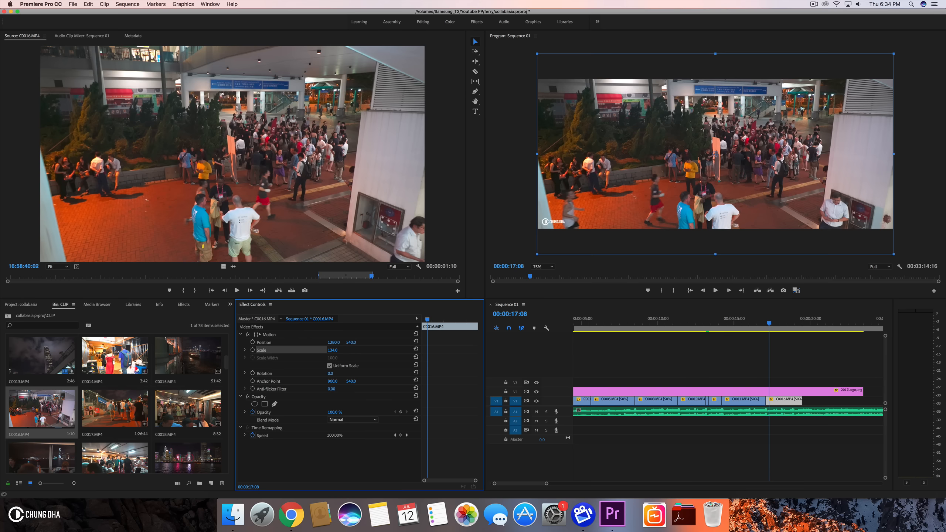
# - Zoom into the timeline and play the cut from C0011.MP4 into C0016.MP4 to review it
pyautogui.click(756, 319)
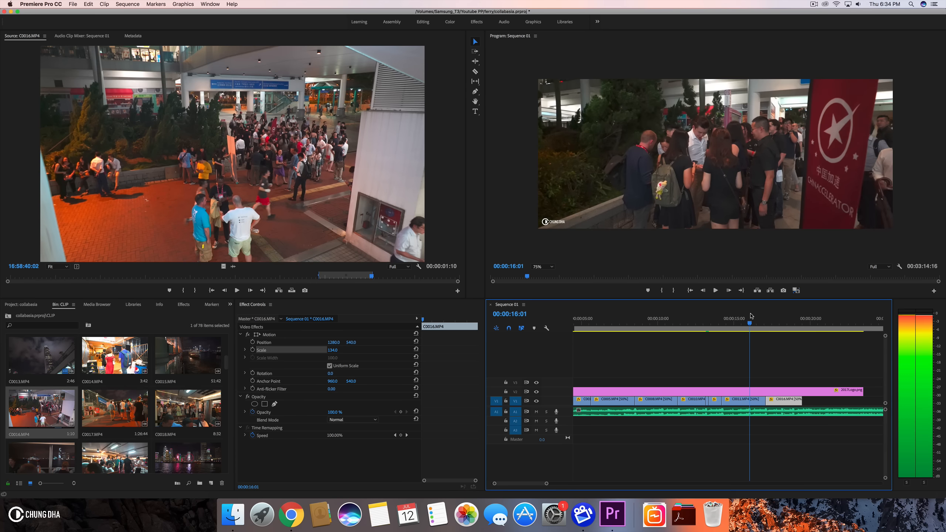
pyautogui.moveTo(756, 317); pyautogui.dragTo(778, 317)
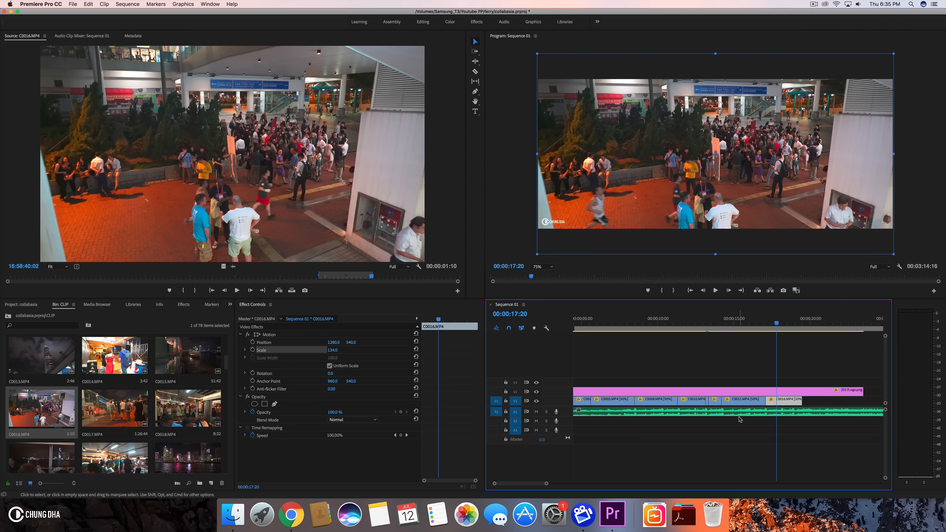
pyautogui.press('=')
pyautogui.press('=')
pyautogui.moveTo(762, 318); pyautogui.dragTo(714, 318)
pyautogui.click(684, 404)
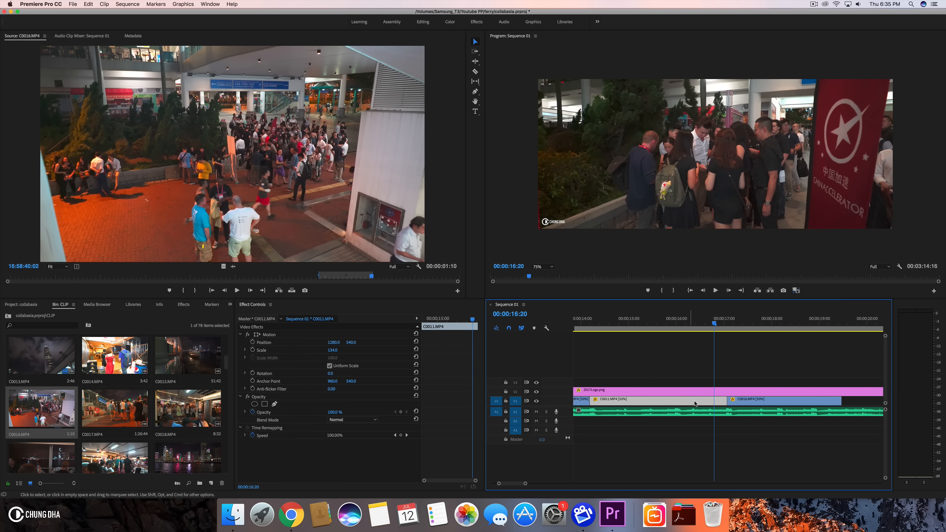
pyautogui.moveTo(713, 323); pyautogui.dragTo(728, 325)
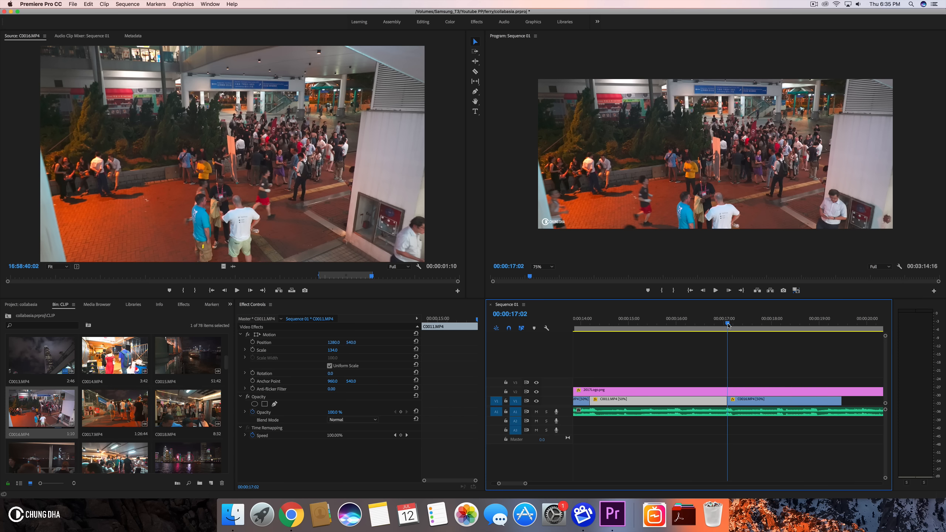
pyautogui.press('space')
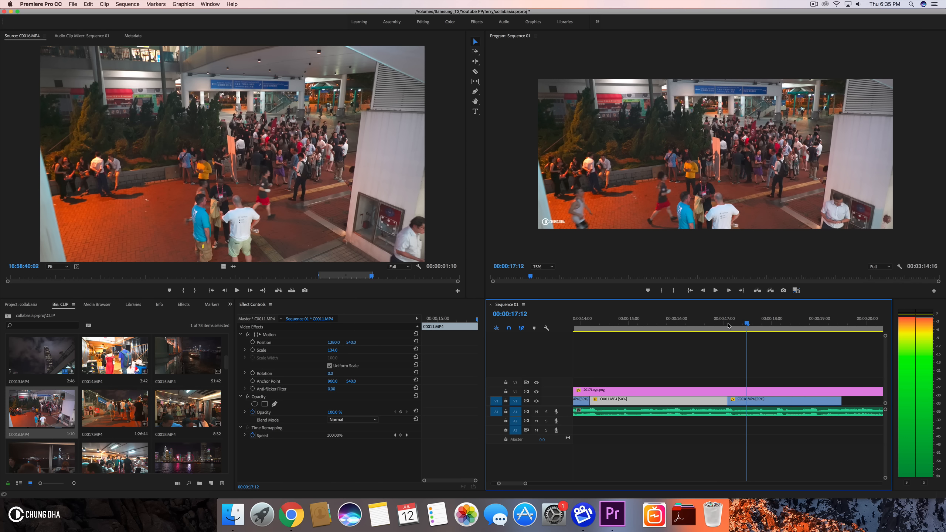
# - Split the C0016.MP4 clip at 00:00:17:12
pyautogui.click(746, 402)
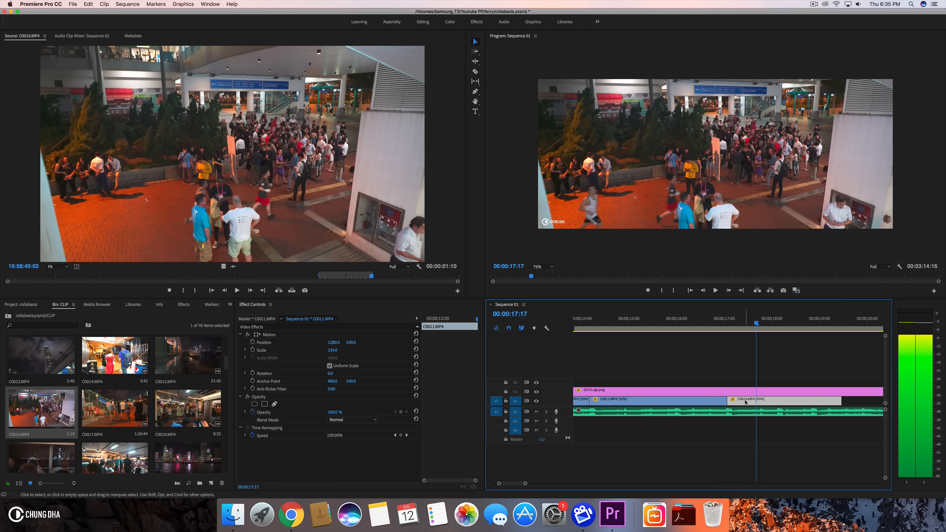
pyautogui.hotkey('shift', 'Left')
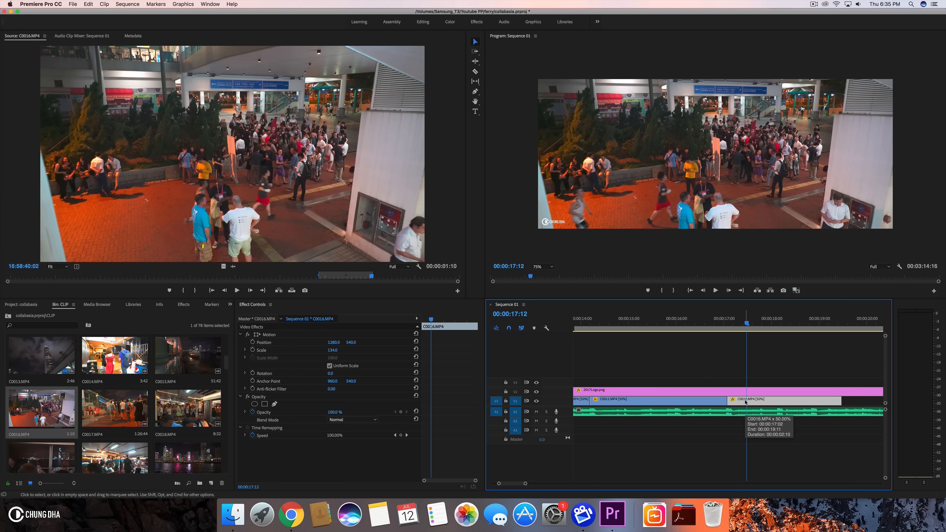
pyautogui.press('cmd+k')
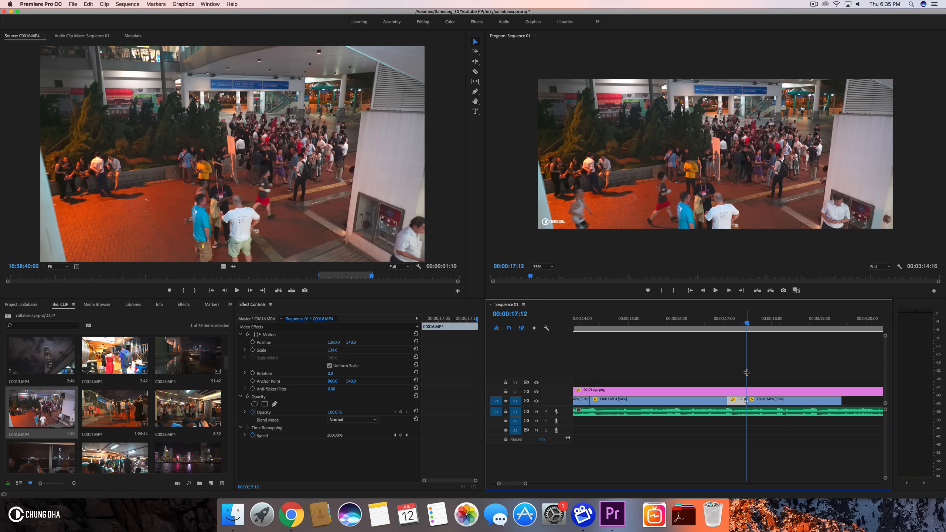
# - Split the C0011.MP4 clip at its edit point 00:00:16:17
pyautogui.press('Up')
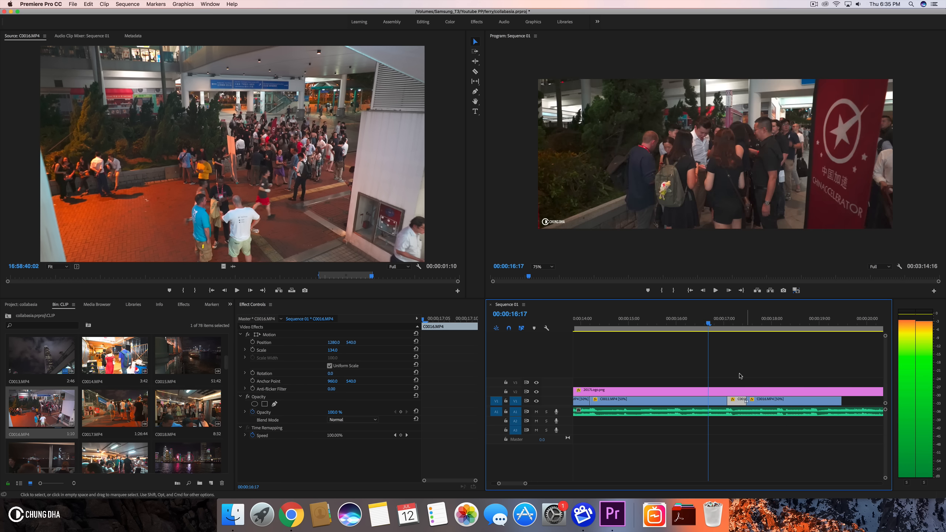
pyautogui.click(713, 399)
pyautogui.press('super+k')
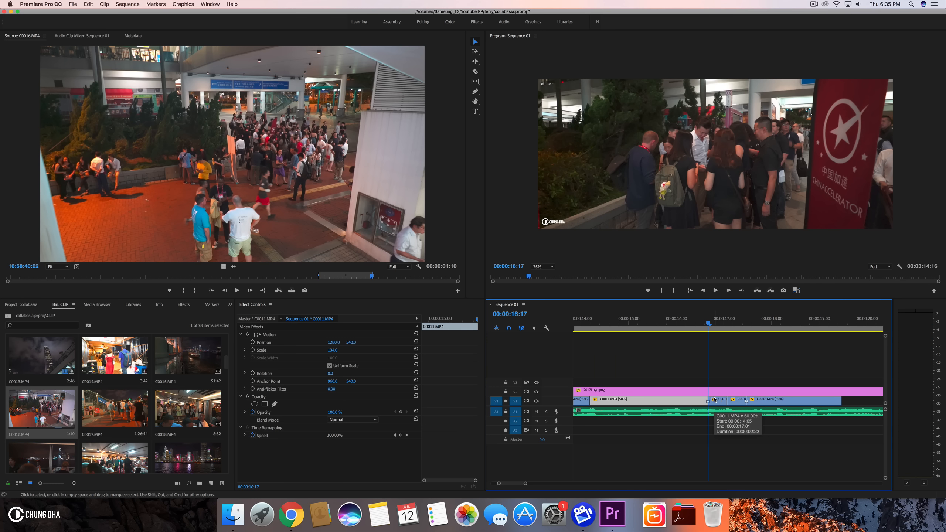
# - Browse the ChungDha Seamless Transitions zoom presets in the Effects panel
pyautogui.click(714, 399)
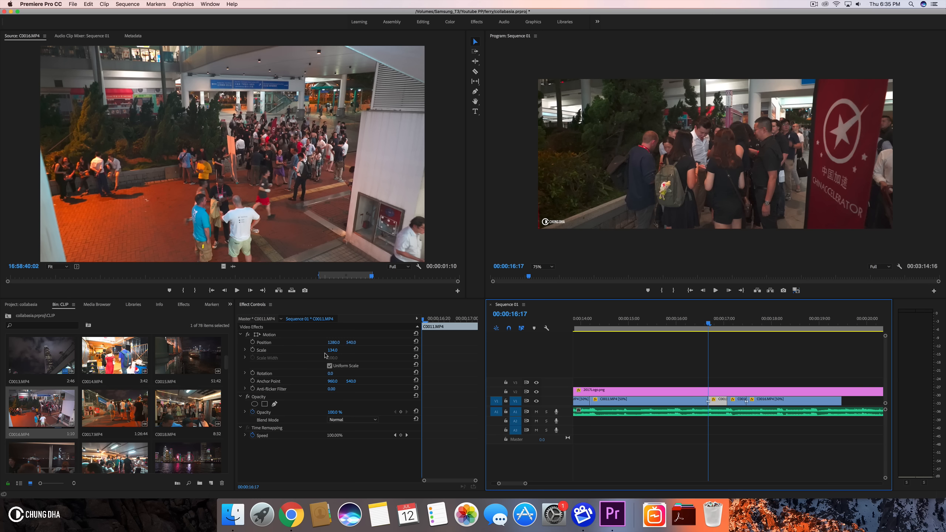
pyautogui.moveTo(687, 325); pyautogui.dragTo(752, 323)
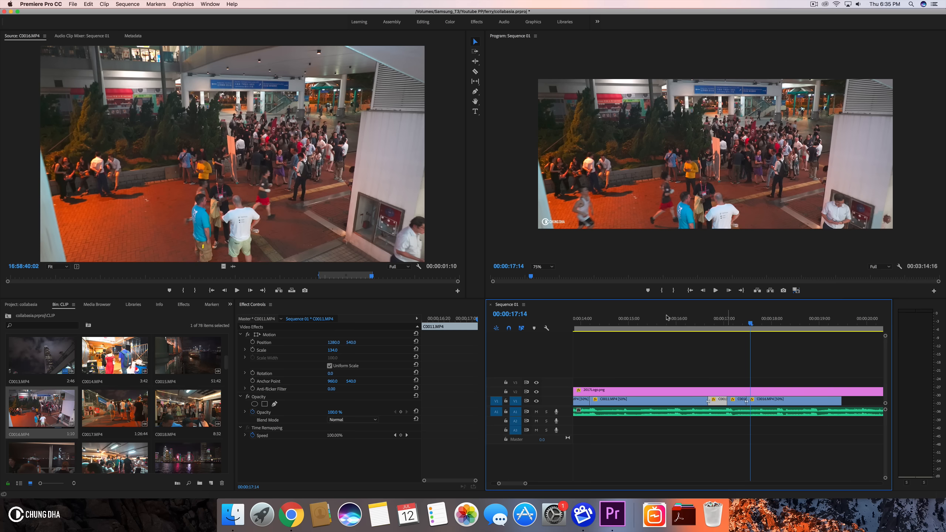
pyautogui.click(183, 304)
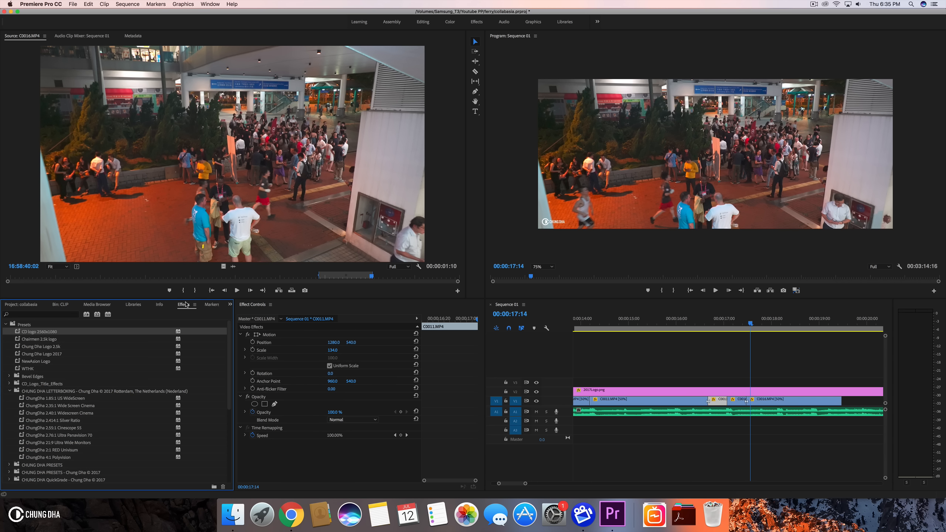
pyautogui.click(5, 325)
pyautogui.click(5, 324)
pyautogui.scroll(-5, 21, 383)
pyautogui.click(8, 414)
pyautogui.scroll(-4, 10, 415)
pyautogui.click(17, 356)
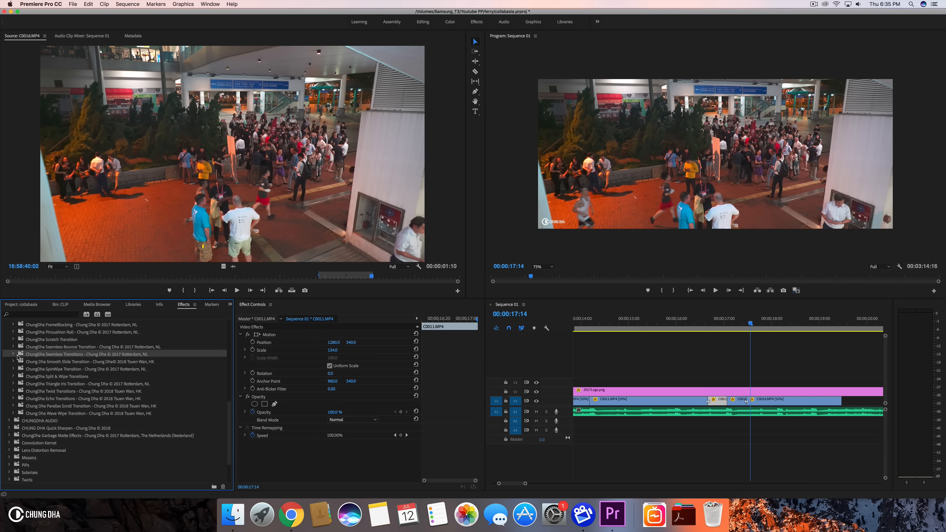
pyautogui.click(12, 354)
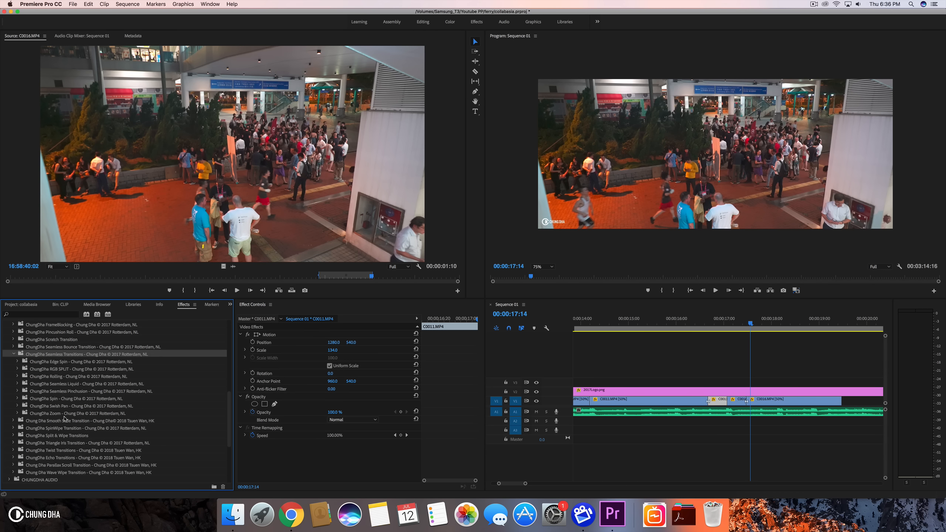
pyautogui.click(18, 413)
pyautogui.scroll(-5, 17, 413)
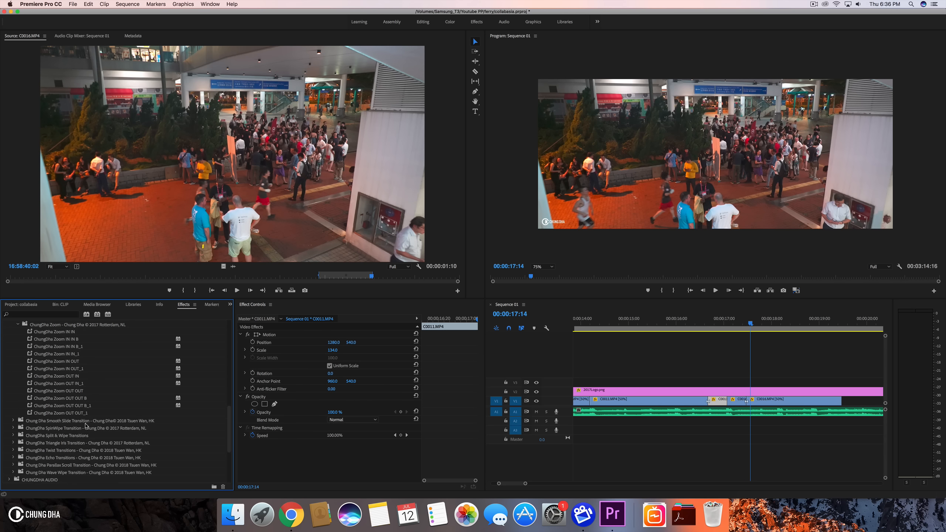
# - Nest the short first segment of C0016.MP4 into its own nested sequence
pyautogui.click(740, 404)
pyautogui.rightClick(740, 405)
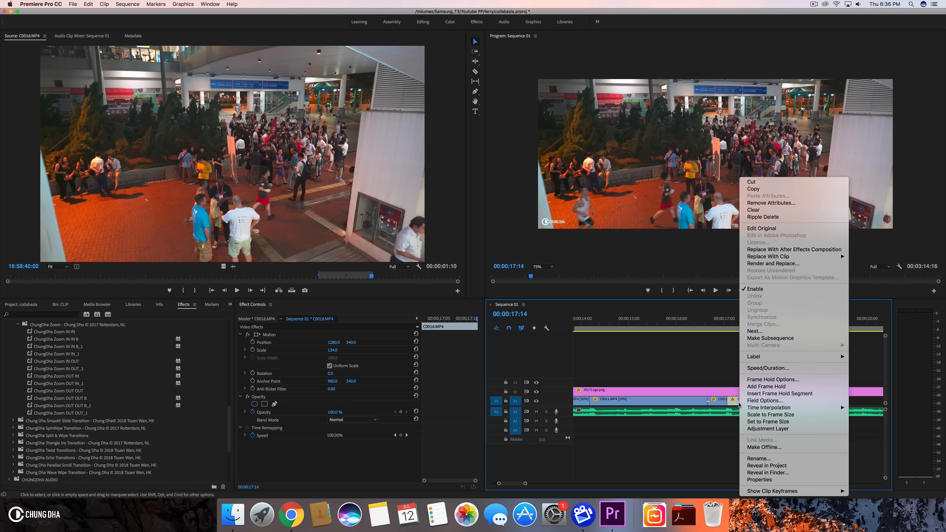
pyautogui.click(755, 331)
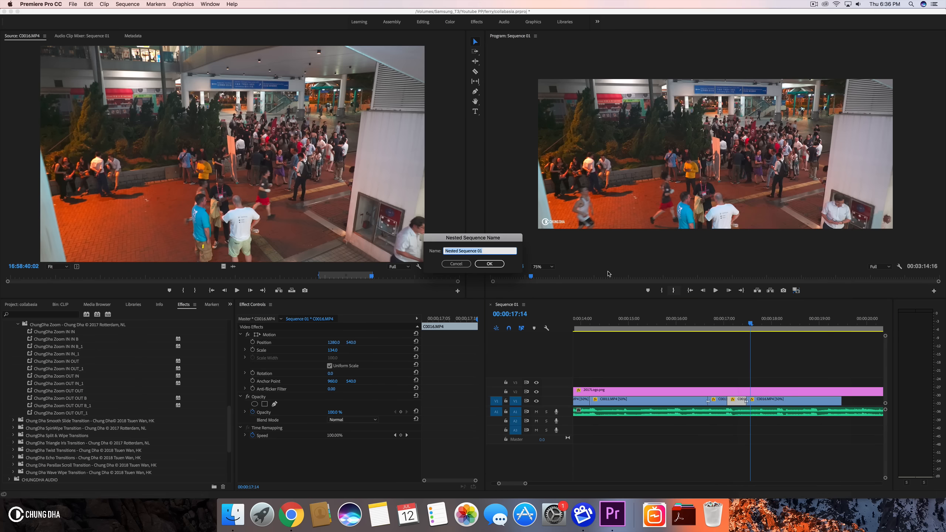
pyautogui.click(497, 261)
# - Nest the short C0011.MP4 segment right after the first nested clip into its own nested sequence
pyautogui.click(719, 403)
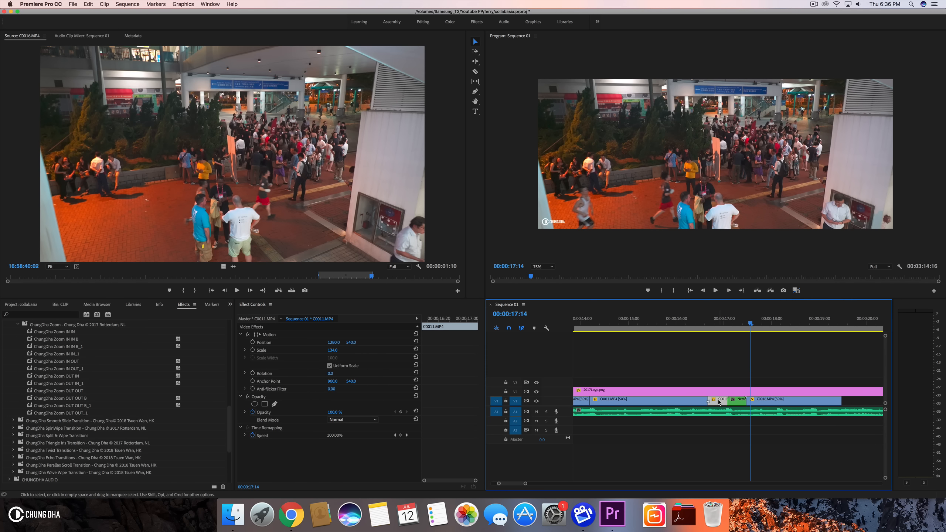
pyautogui.rightClick(719, 403)
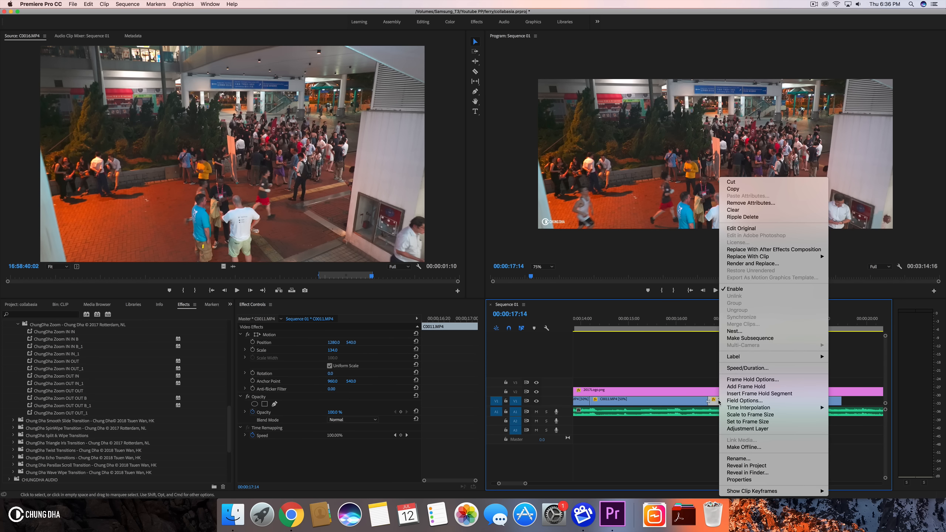
pyautogui.click(753, 330)
pyautogui.click(491, 264)
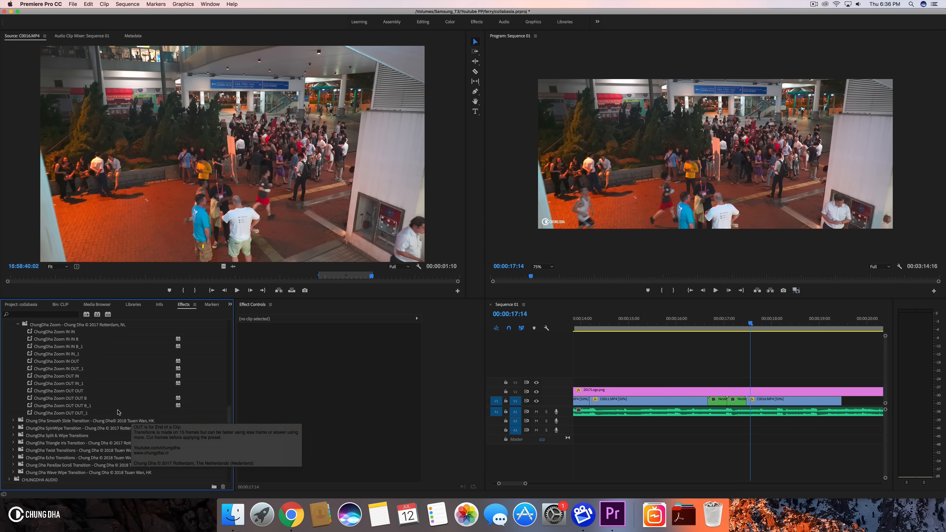
# - Apply the ChungDha Zoom OUT OUT preset to the new nested sequence clip on V1
pyautogui.click(76, 378)
pyautogui.moveTo(614, 346); pyautogui.dragTo(737, 401)
pyautogui.moveTo(59, 391); pyautogui.dragTo(717, 401)
# - Play back and scrub through the zoom-out transition around 00:00:17 in Sequence 01 to review it
pyautogui.click(691, 325)
pyautogui.press('space')
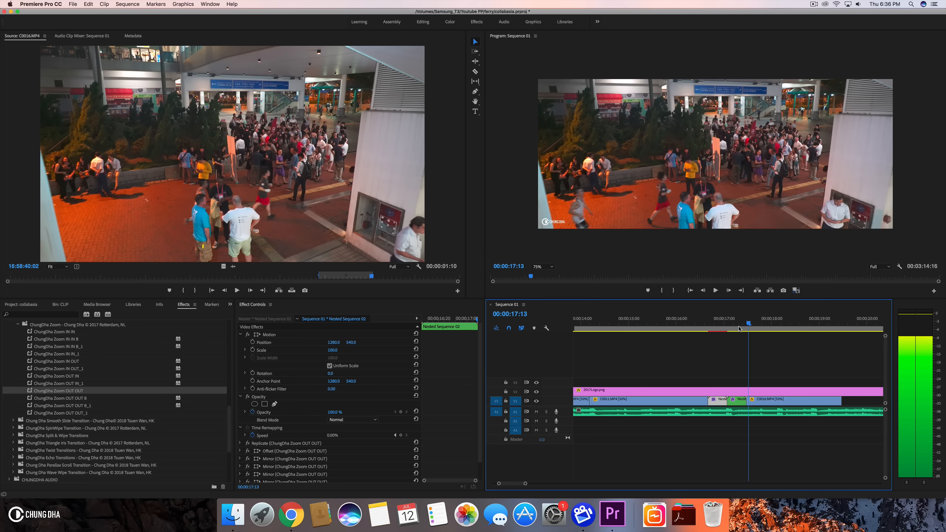
pyautogui.click(691, 325)
pyautogui.press('Return')
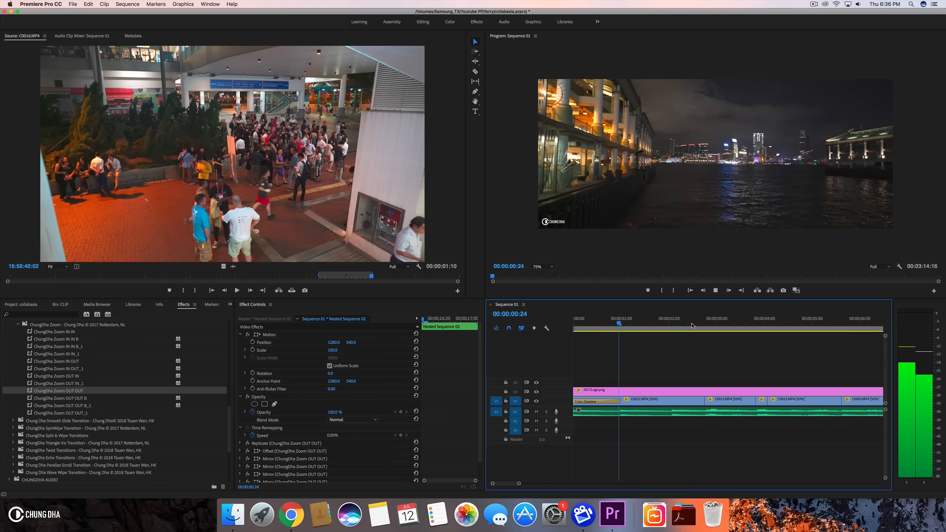
pyautogui.press('space')
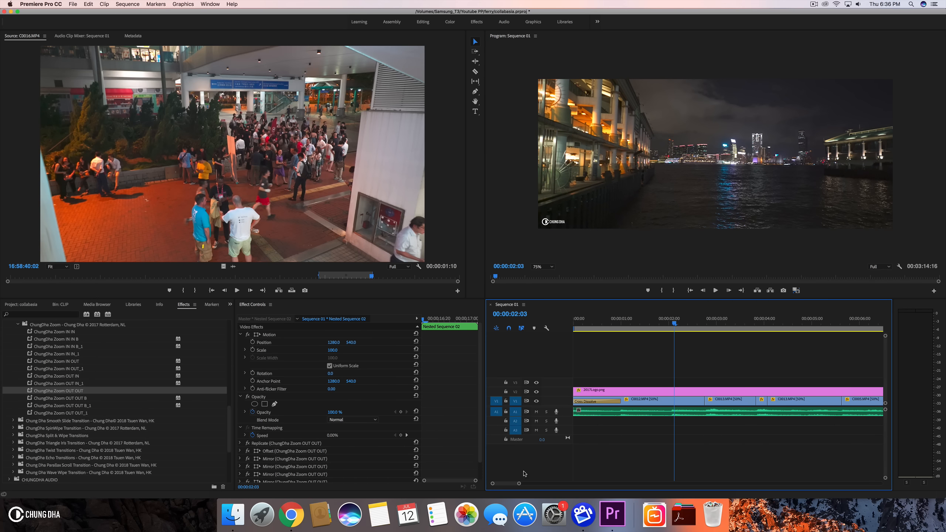
pyautogui.moveTo(521, 483); pyautogui.dragTo(559, 484)
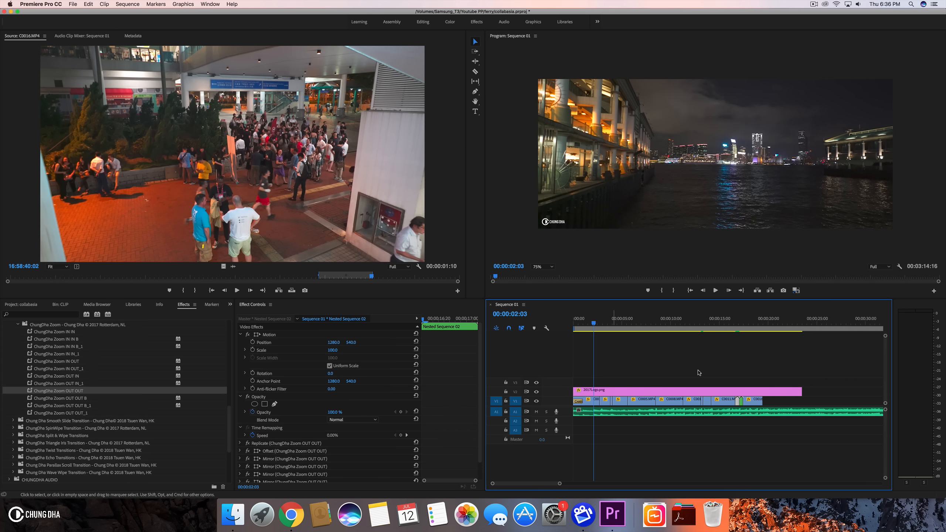
pyautogui.click(729, 332)
pyautogui.press('space')
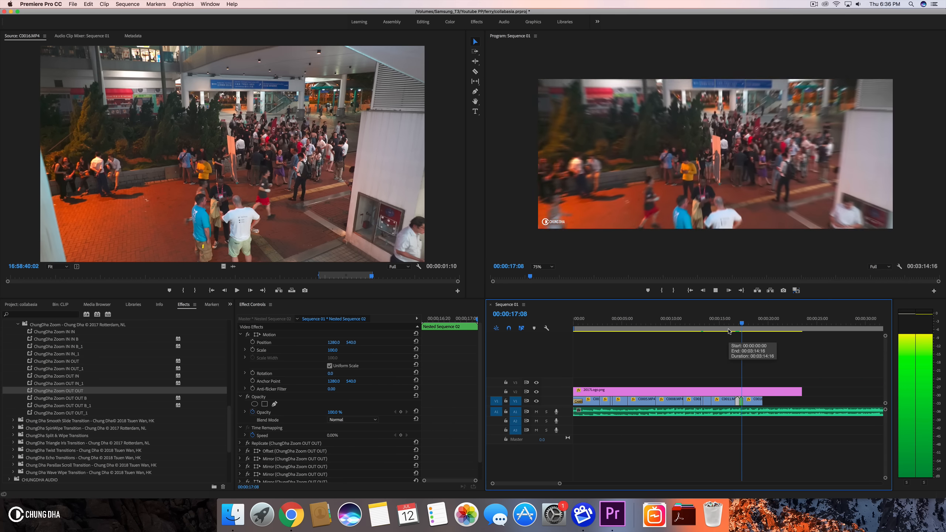
pyautogui.press('space')
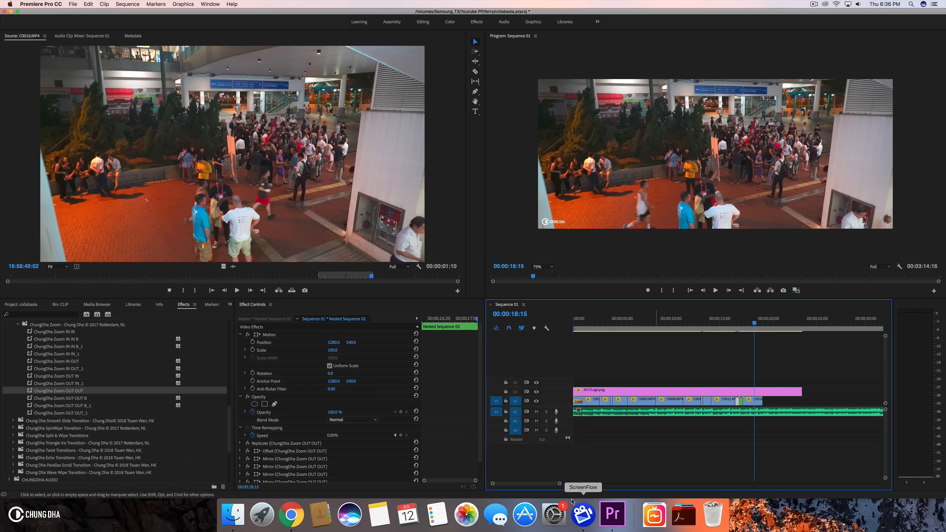
pyautogui.moveTo(560, 484); pyautogui.dragTo(528, 485)
pyautogui.click(627, 319)
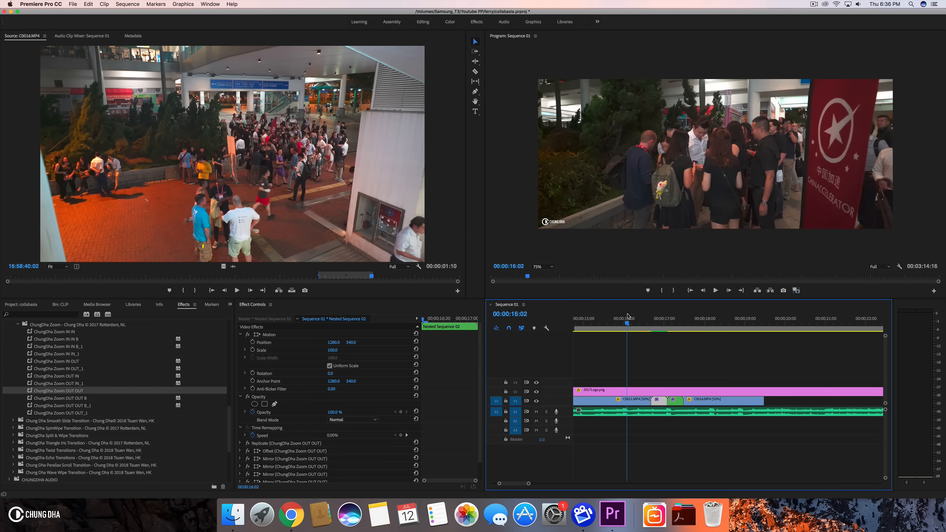
pyautogui.press('space')
pyautogui.moveTo(627, 319); pyautogui.dragTo(667, 323)
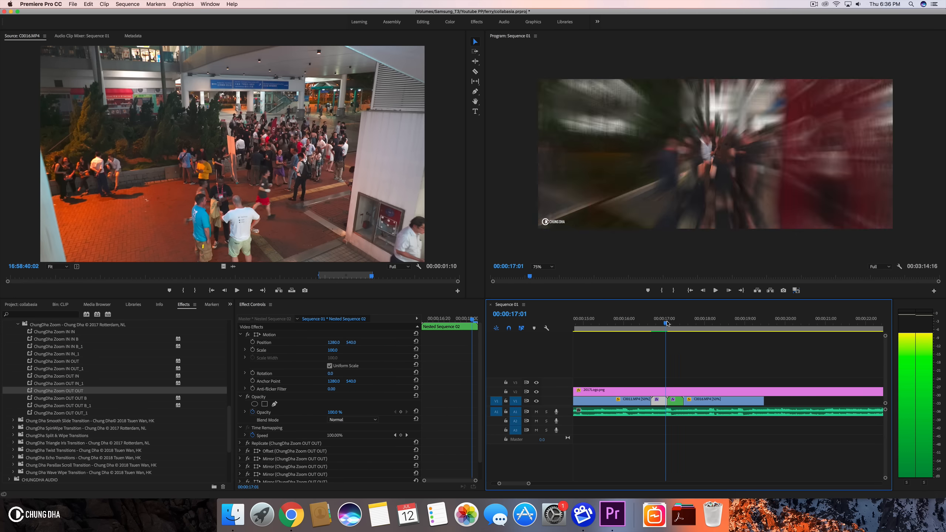
pyautogui.press('space')
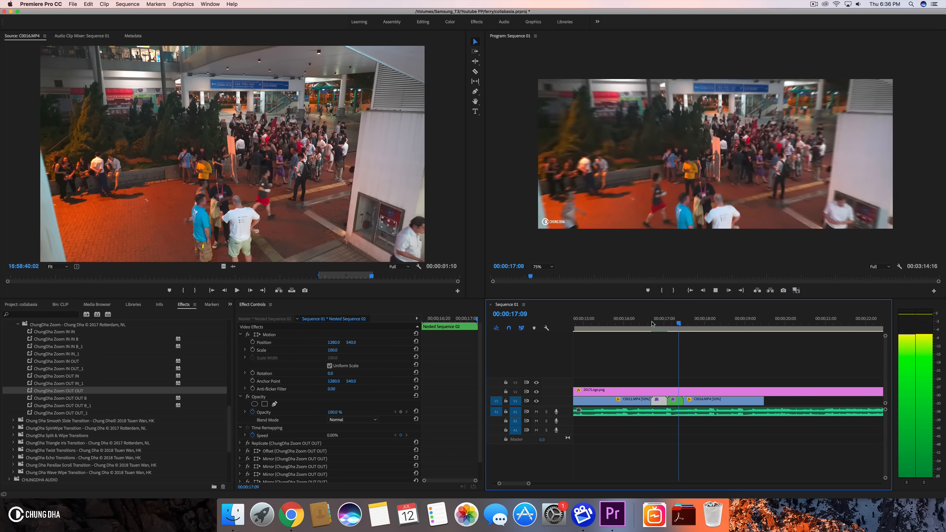
pyautogui.press('space')
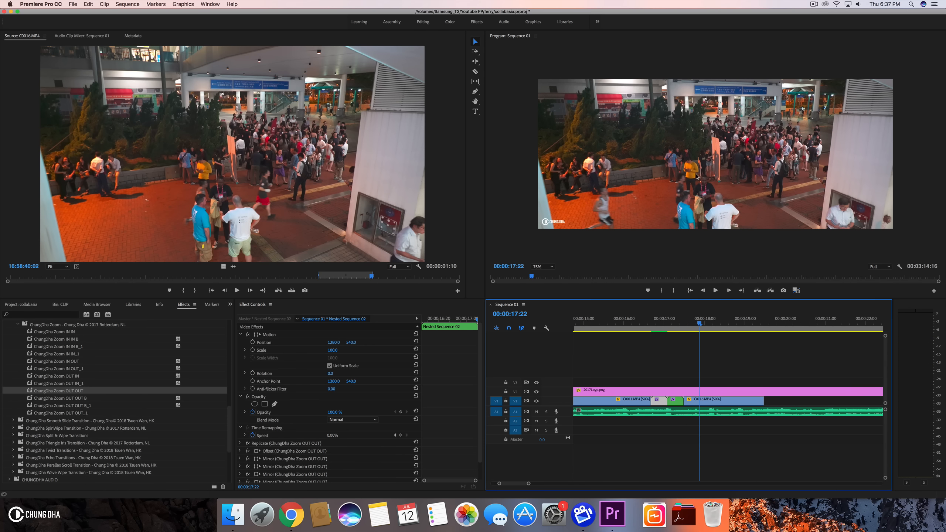
pyautogui.click(651, 322)
pyautogui.press('space')
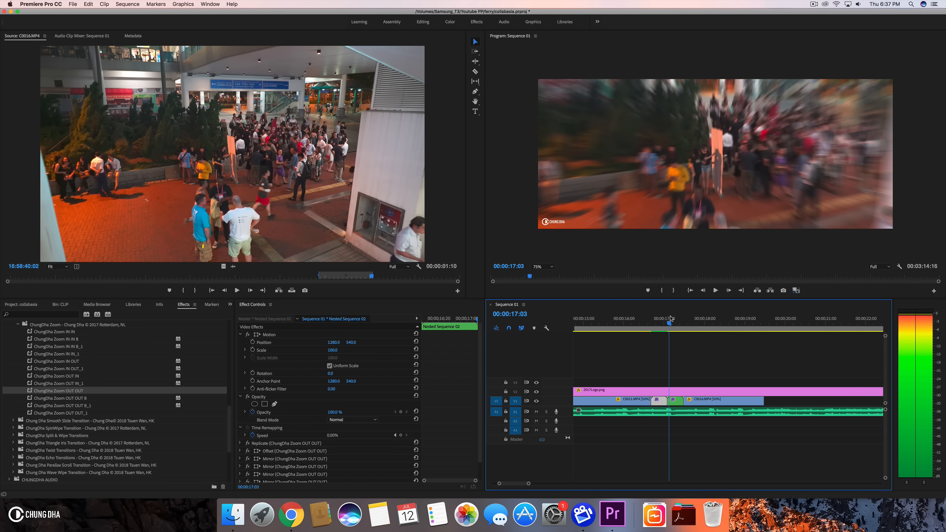
pyautogui.click(659, 321)
pyautogui.moveTo(659, 320); pyautogui.dragTo(685, 321)
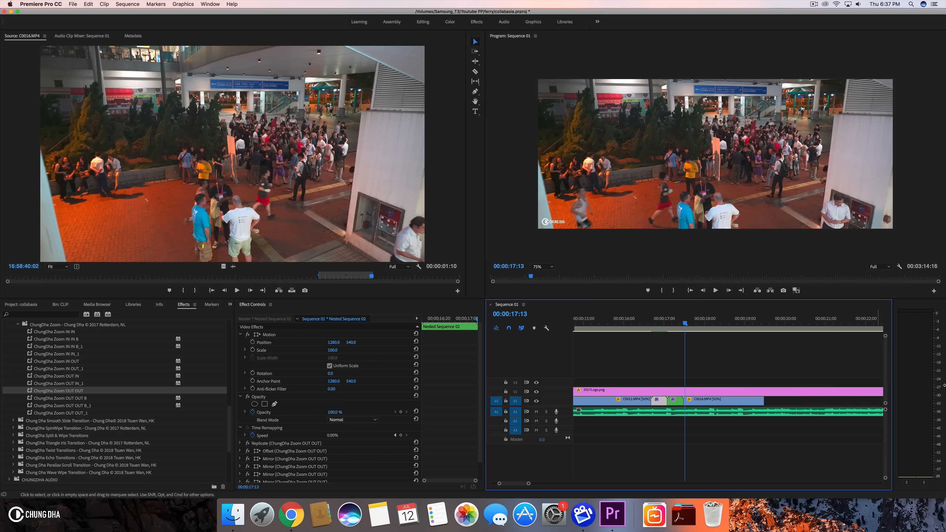
pyautogui.press('space')
pyautogui.press('space')
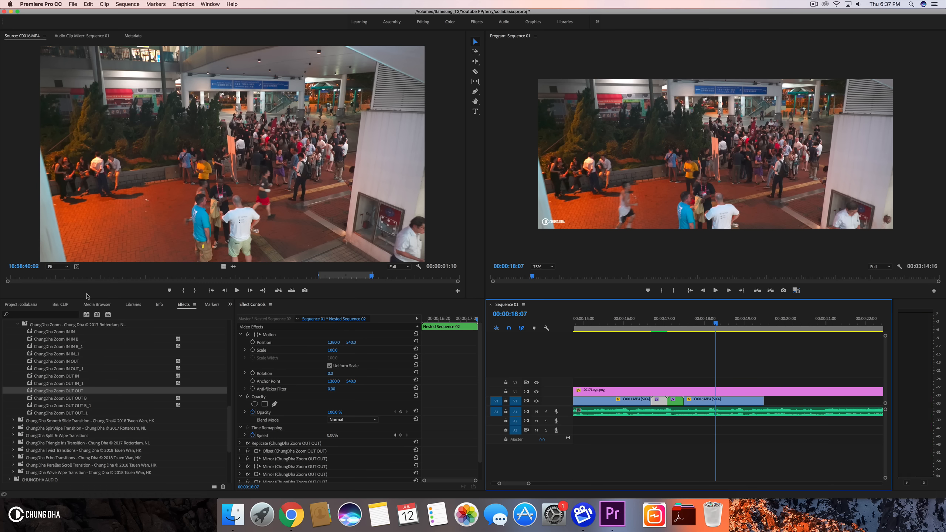
# - Open C0017.MP4 from the CLIP bin in the Source monitor
pyautogui.click(15, 305)
pyautogui.click(69, 308)
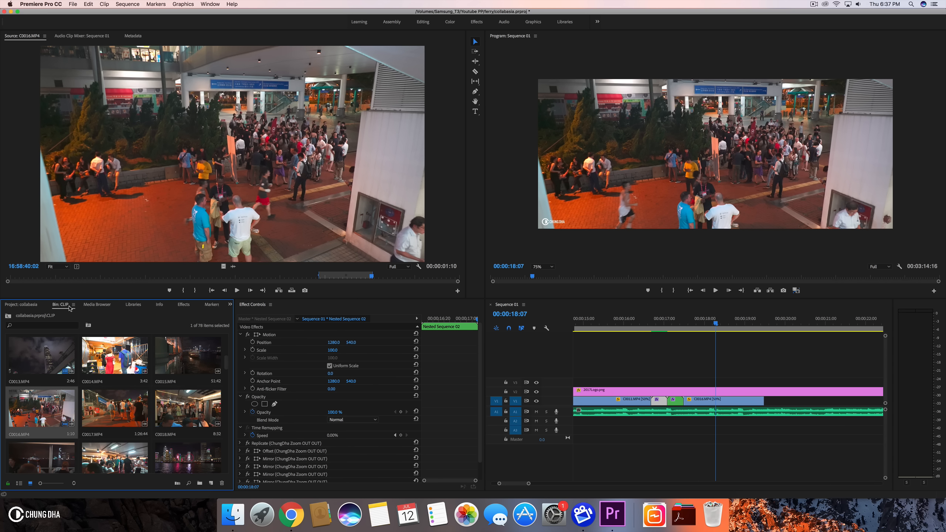
pyautogui.scroll(-1, 147, 404)
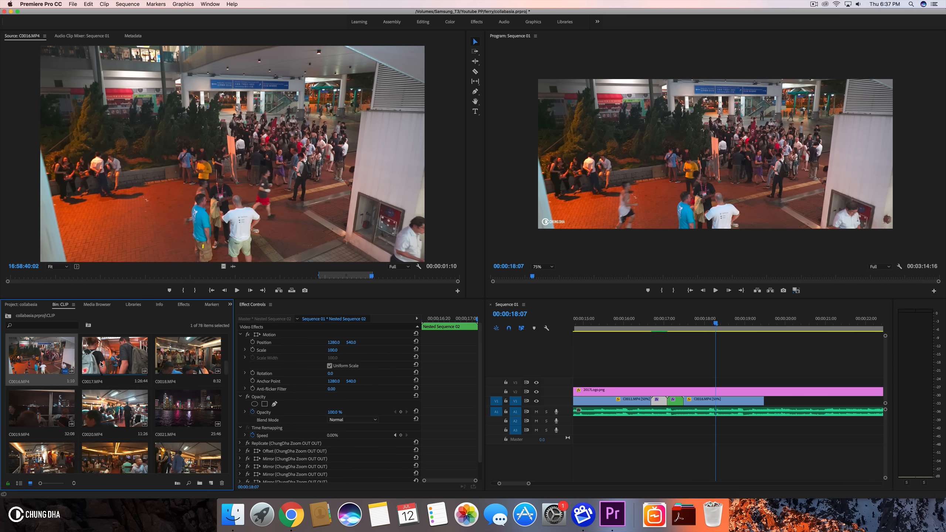
pyautogui.doubleClick(101, 363)
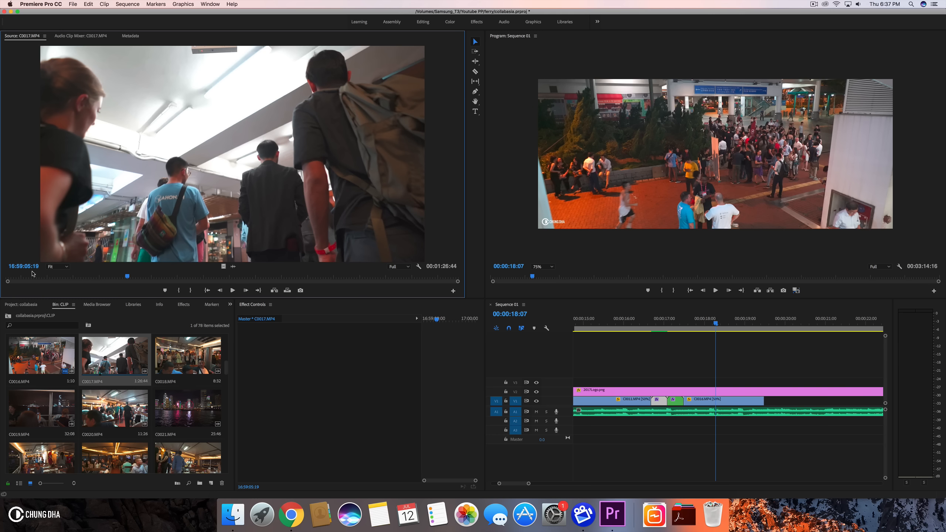
# - Scrub through C0017.MP4 and mark an in and out range about 2:49 long in the Source monitor
pyautogui.moveTo(12, 277)
pyautogui.mouseDown()
pyautogui.moveTo(26, 277)
pyautogui.moveTo(14, 278)
pyautogui.mouseUp()
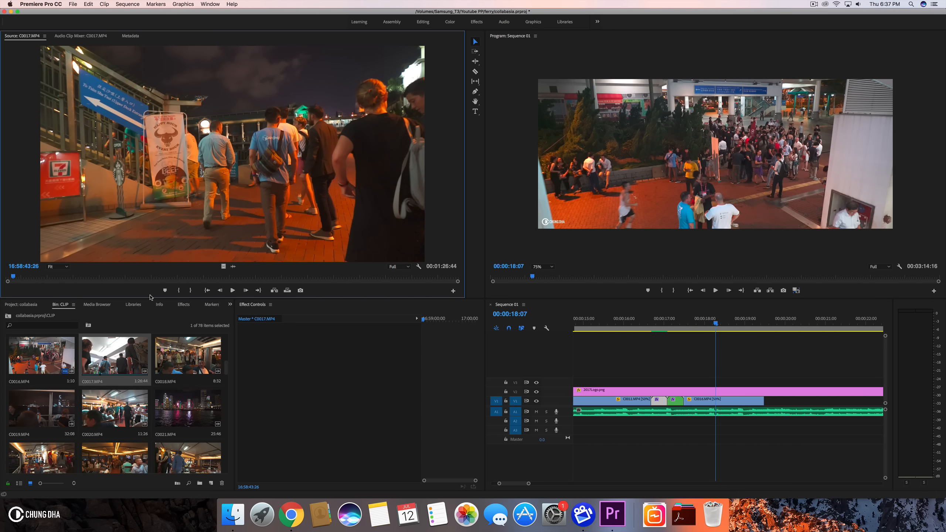
pyautogui.click(174, 294)
pyautogui.press('space')
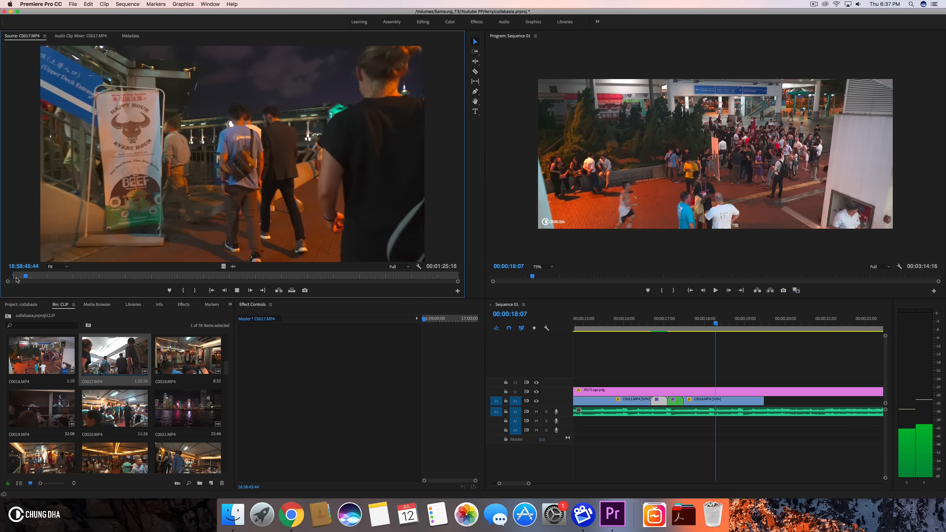
pyautogui.press('space')
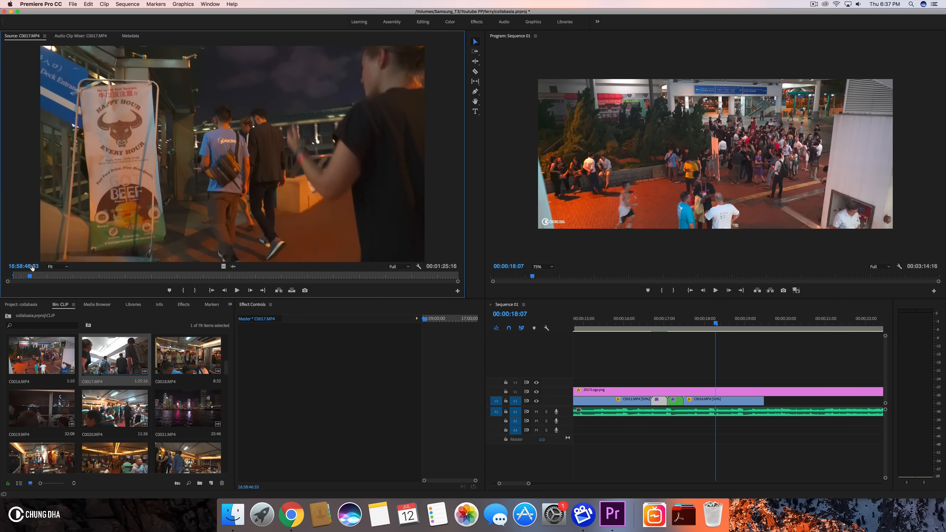
pyautogui.moveTo(30, 276)
pyautogui.mouseDown()
pyautogui.moveTo(49, 276)
pyautogui.moveTo(35, 276)
pyautogui.mouseUp()
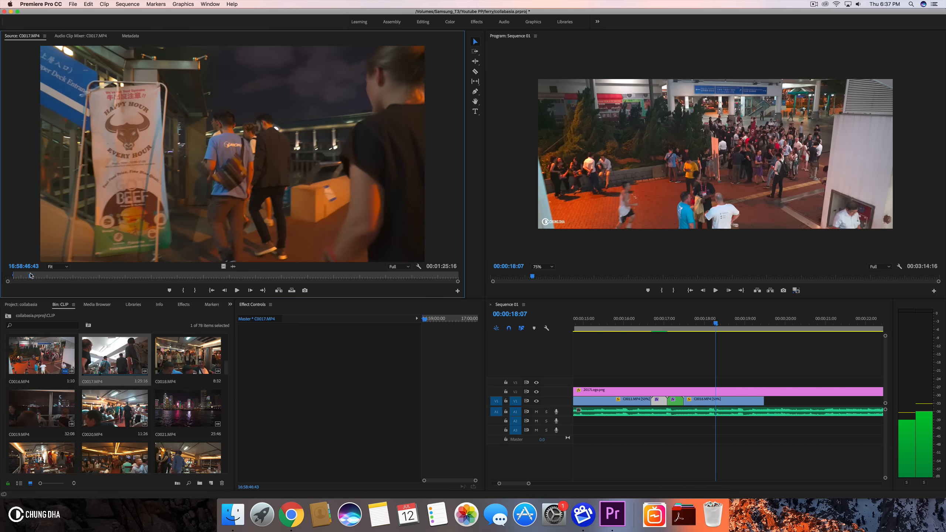
pyautogui.moveTo(33, 276); pyautogui.dragTo(42, 276)
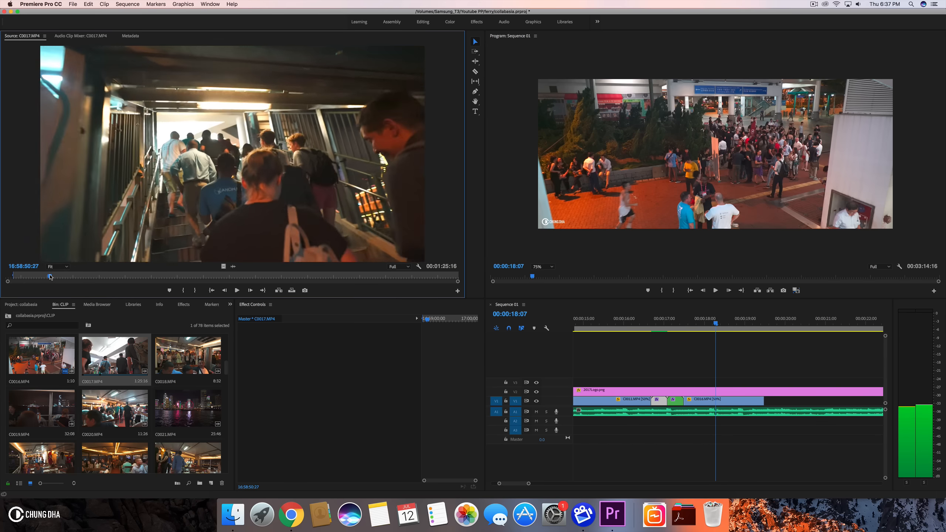
pyautogui.moveTo(51, 277)
pyautogui.mouseDown()
pyautogui.moveTo(8, 277)
pyautogui.moveTo(67, 280)
pyautogui.mouseUp()
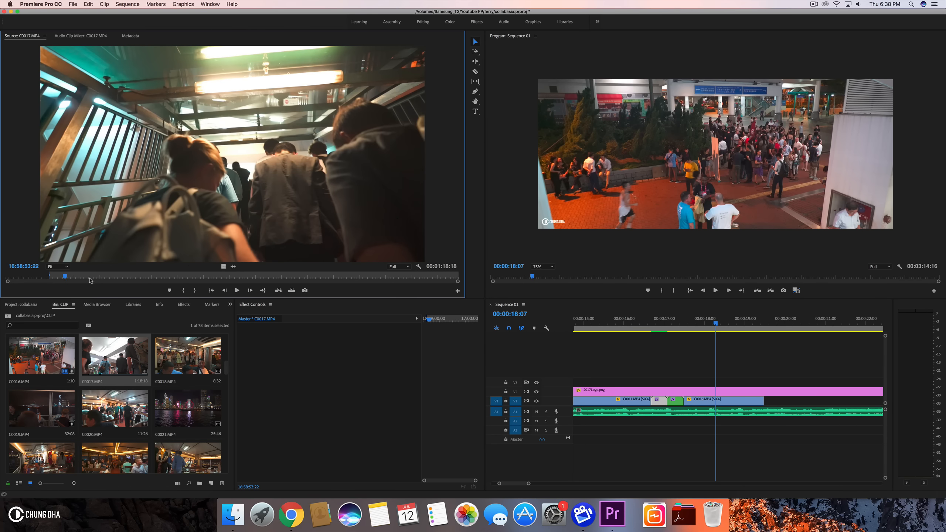
pyautogui.click(196, 291)
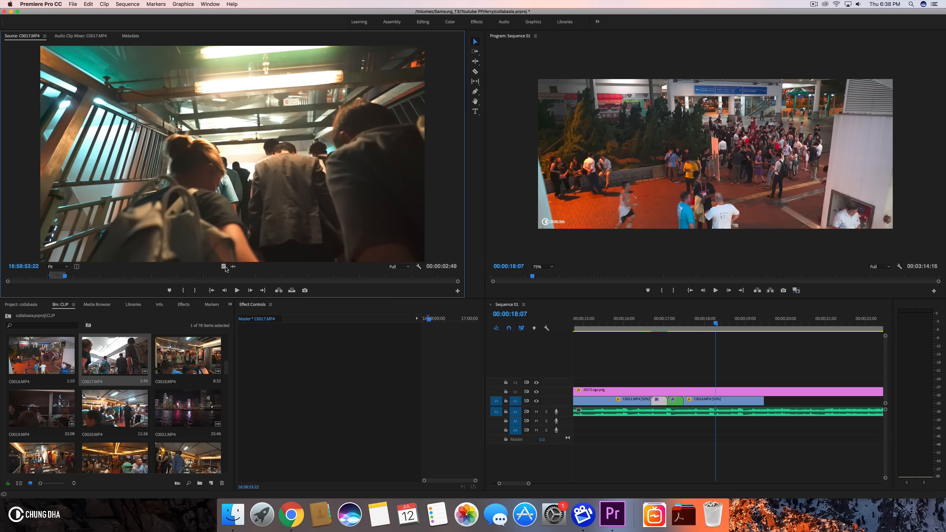
# - Place the marked C0017.MP4 range on V1 right after C0016.MP4 and play it back
pyautogui.moveTo(715, 313); pyautogui.dragTo(767, 403)
pyautogui.press('space')
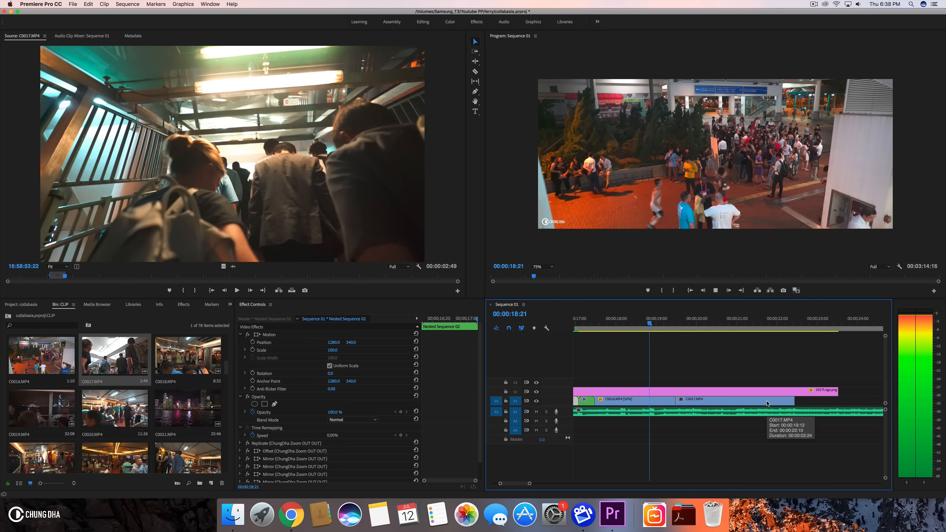
pyautogui.press('space')
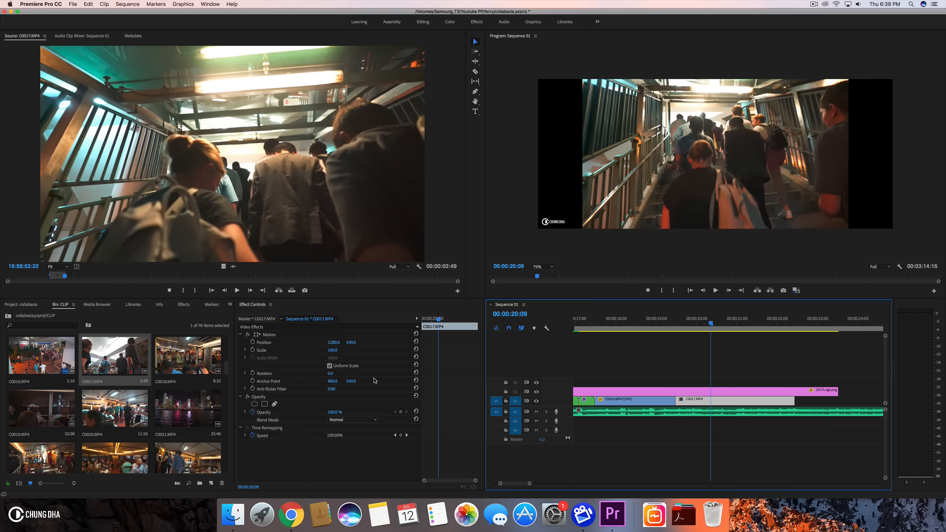
# - Set the speed of the C0017.MP4 clip to 50% in Speed/Duration
pyautogui.press('super+r')
pyautogui.write('5')
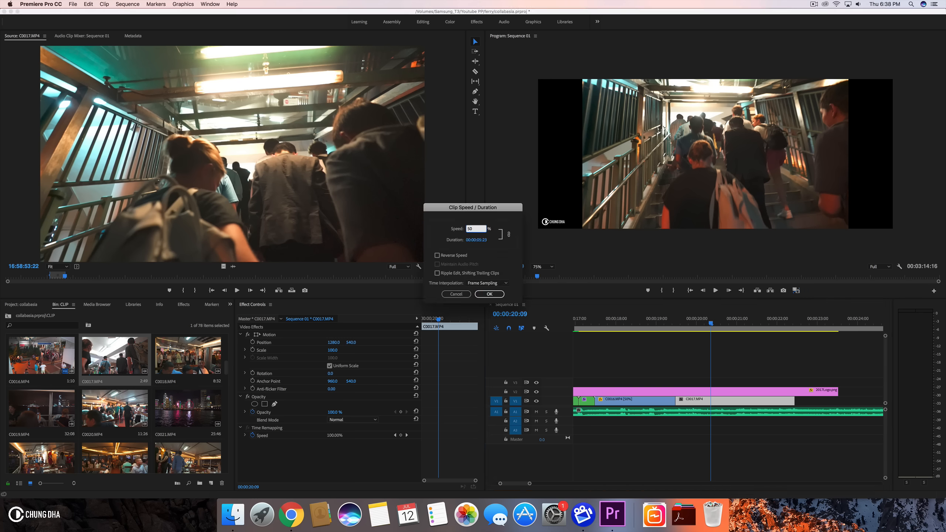
pyautogui.press('Return')
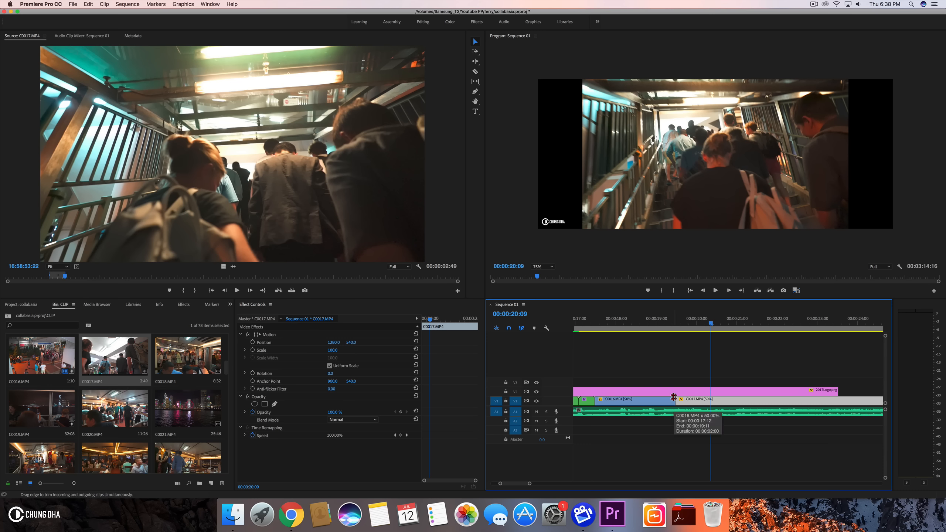
pyautogui.press('super+r')
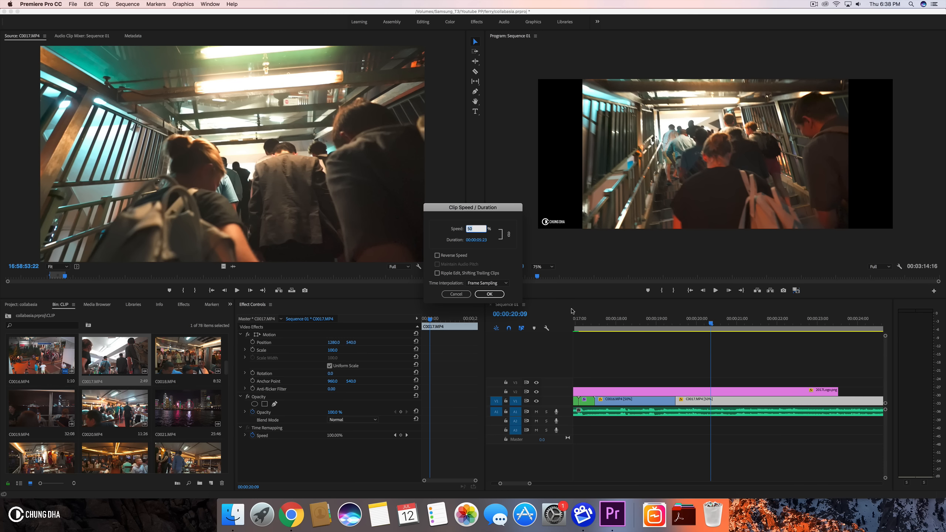
pyautogui.click(489, 294)
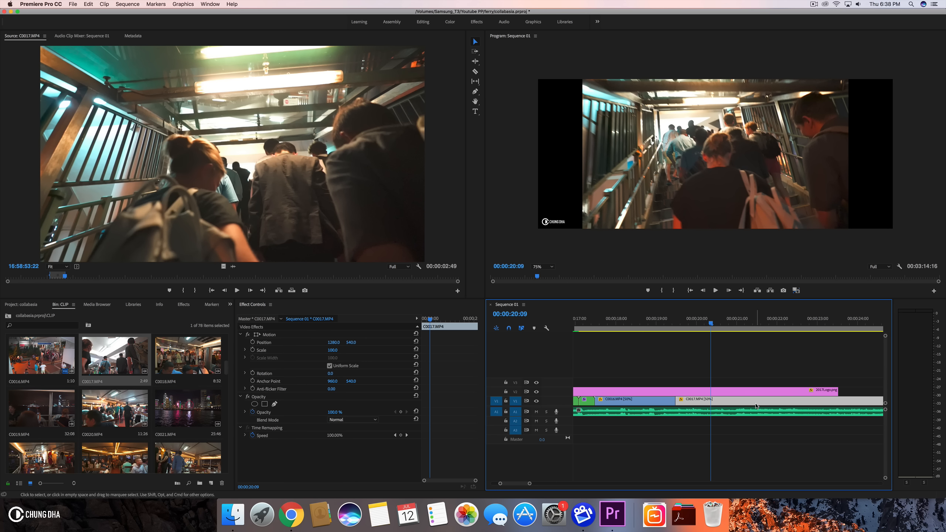
pyautogui.rightClick(760, 393)
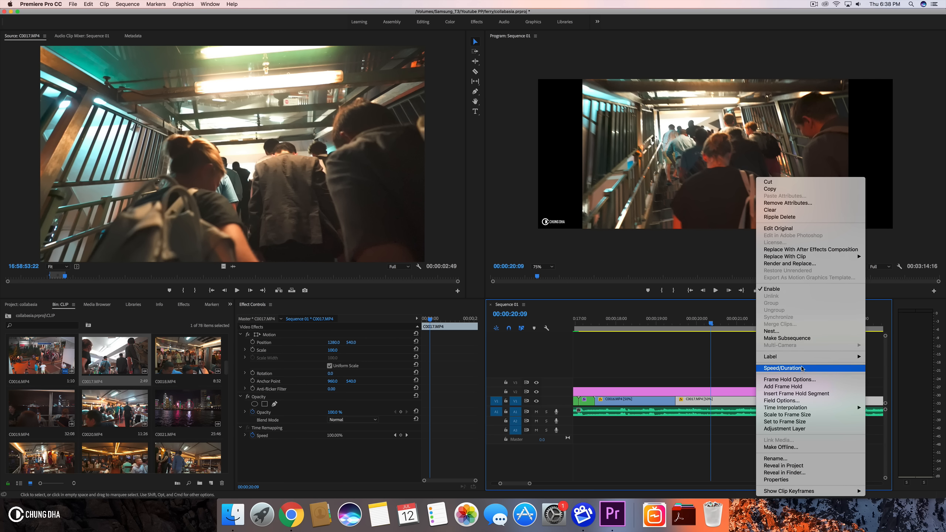
pyautogui.click(782, 368)
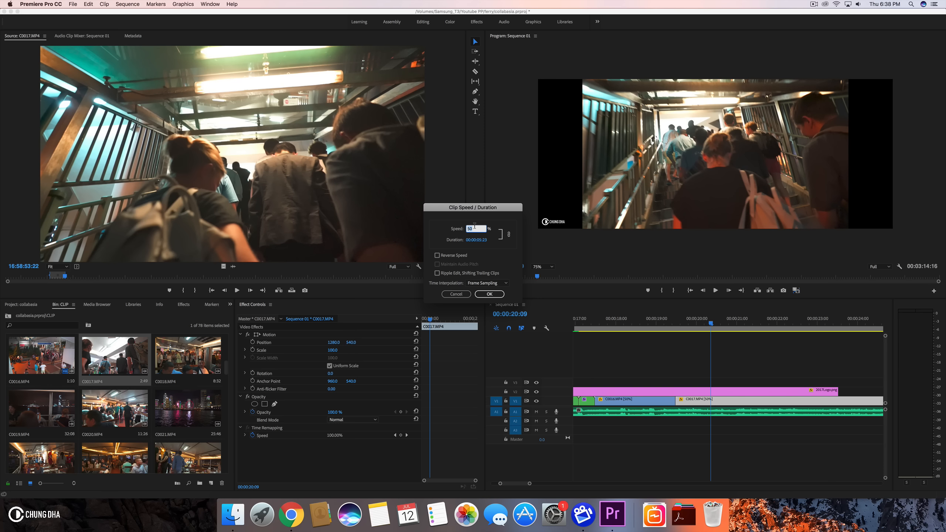
pyautogui.click(489, 295)
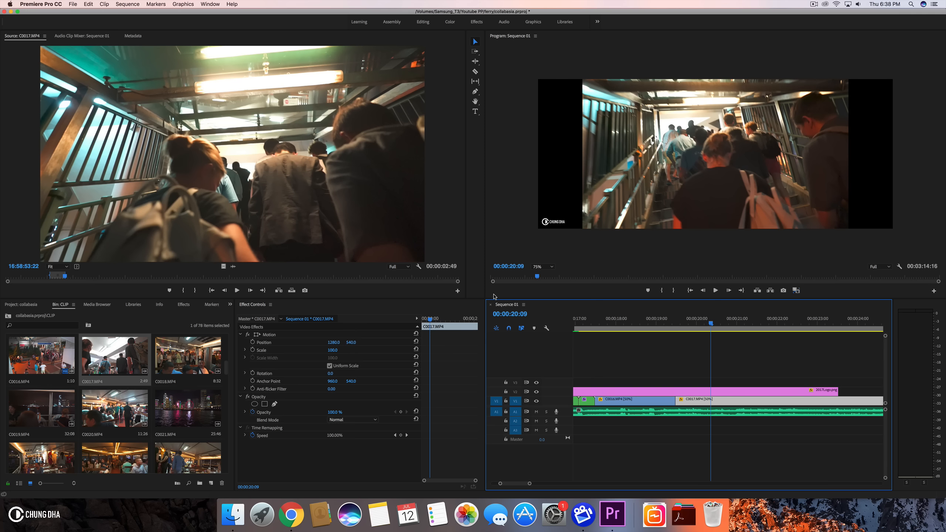
# - Scale the C0017.MP4 clip on V1 to 134%
pyautogui.click(664, 315)
pyautogui.press('space')
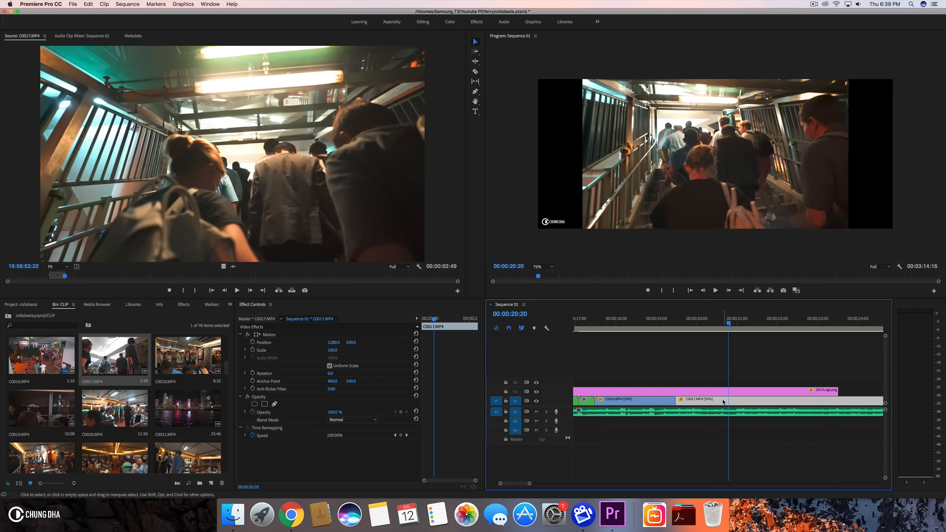
pyautogui.click(337, 350)
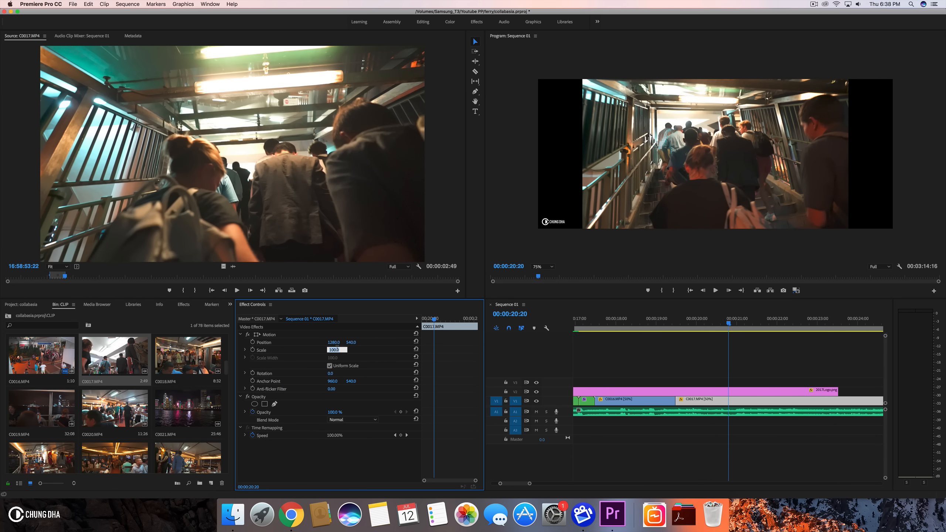
pyautogui.press('Return')
pyautogui.click(495, 361)
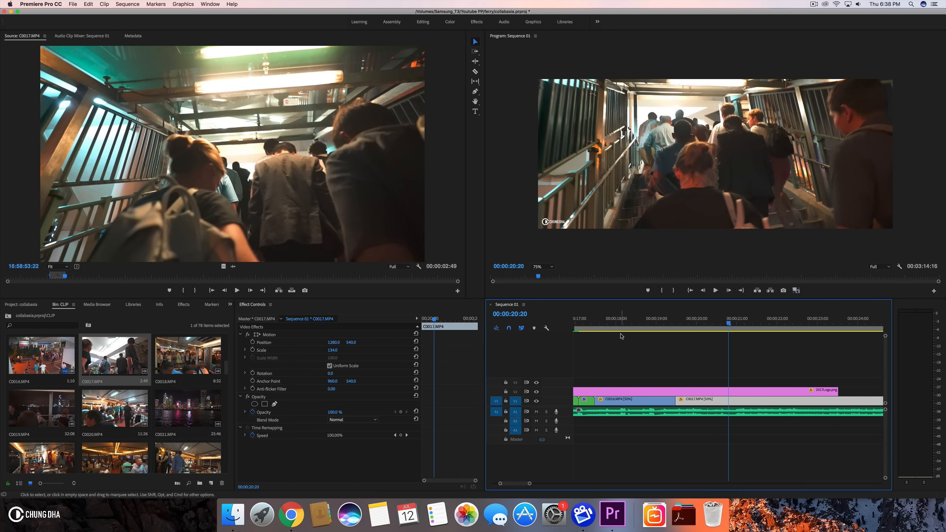
# - Play back the scaled C0017.MP4 section of the sequence to review the transition
pyautogui.click(666, 316)
pyautogui.press('space')
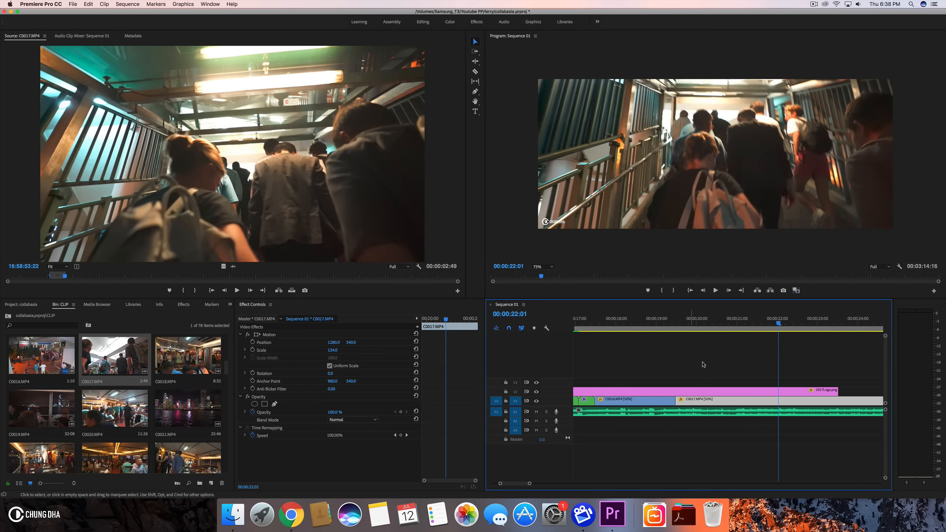
pyautogui.press('space')
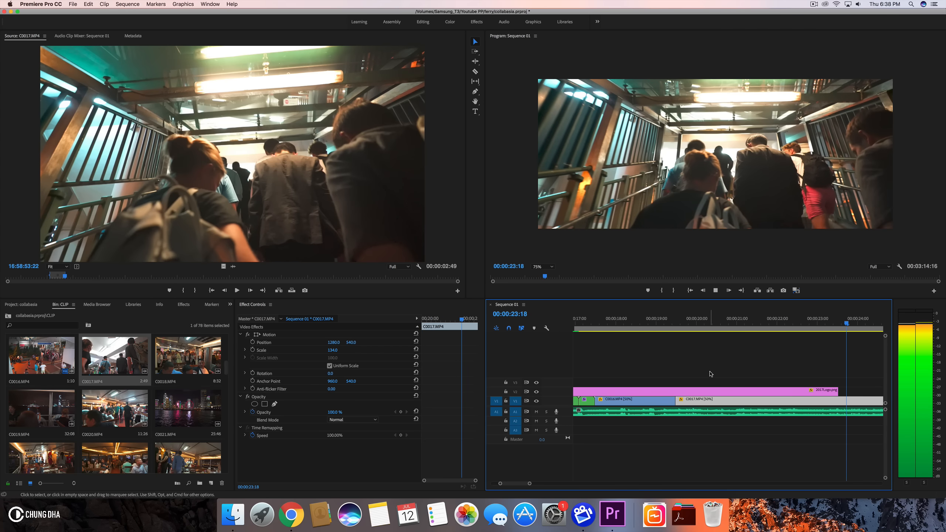
pyautogui.press('space')
pyautogui.moveTo(687, 400)
pyautogui.mouseDown()
pyautogui.moveTo(848, 400)
pyautogui.moveTo(688, 405)
pyautogui.mouseUp()
pyautogui.click(656, 331)
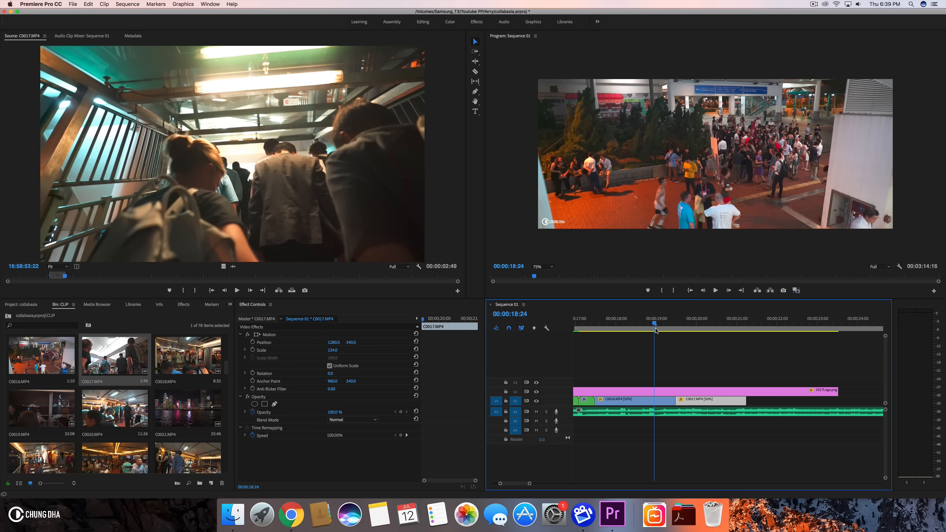
pyautogui.press('space')
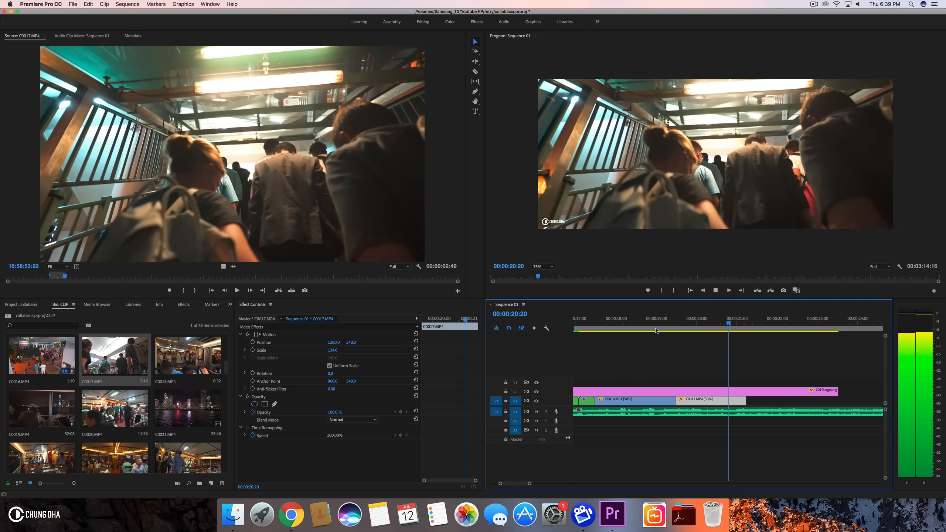
pyautogui.press('space')
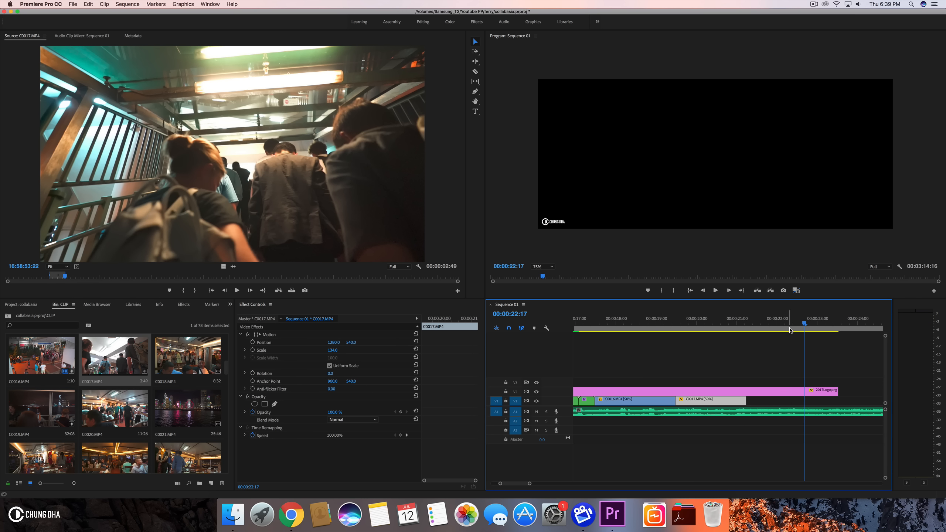
# - Trim the end of C0017.MP4 on V1 out to about 00:00:22:10 and play it back
pyautogui.moveTo(709, 326); pyautogui.dragTo(749, 326)
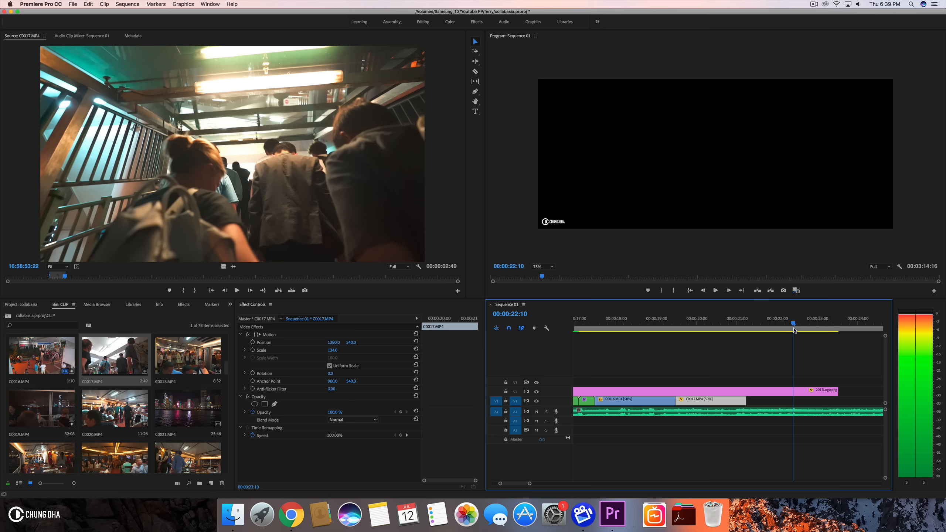
pyautogui.moveTo(748, 399); pyautogui.dragTo(791, 400)
pyautogui.click(652, 319)
pyautogui.press('space')
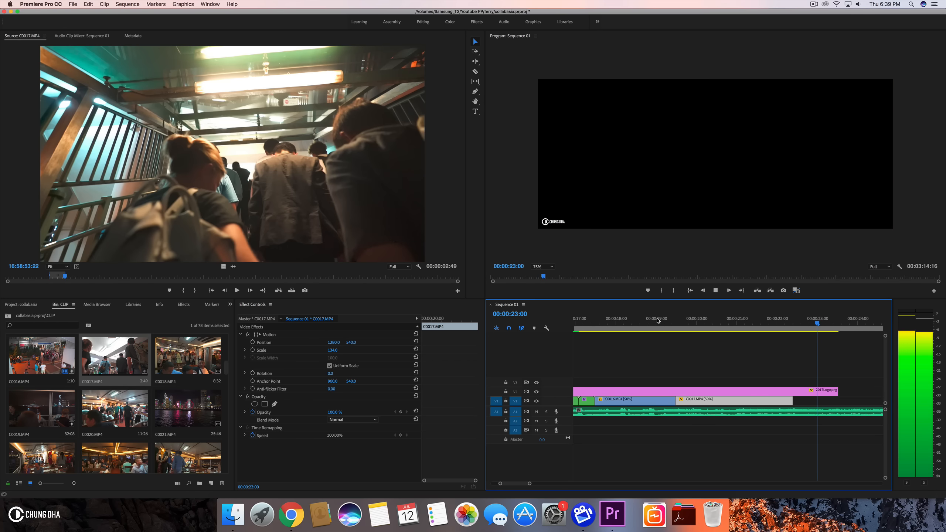
pyautogui.click(738, 321)
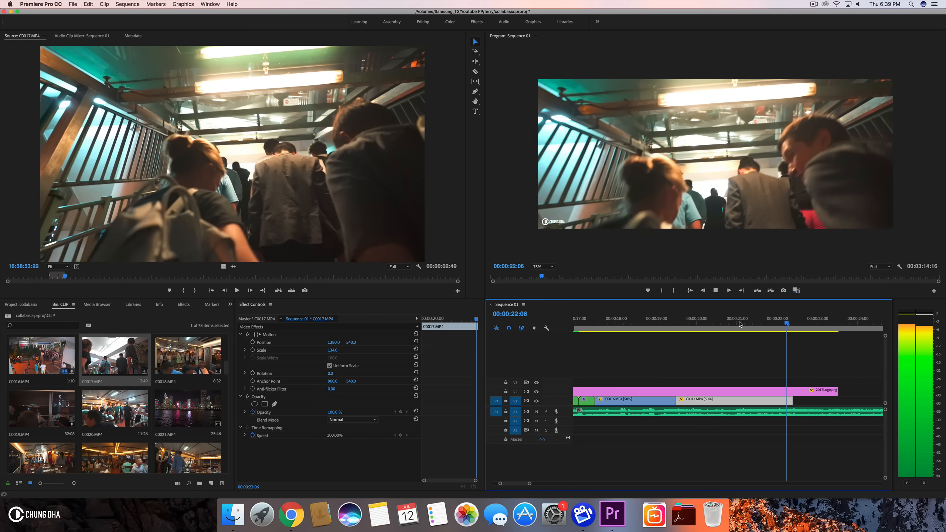
pyautogui.press('space')
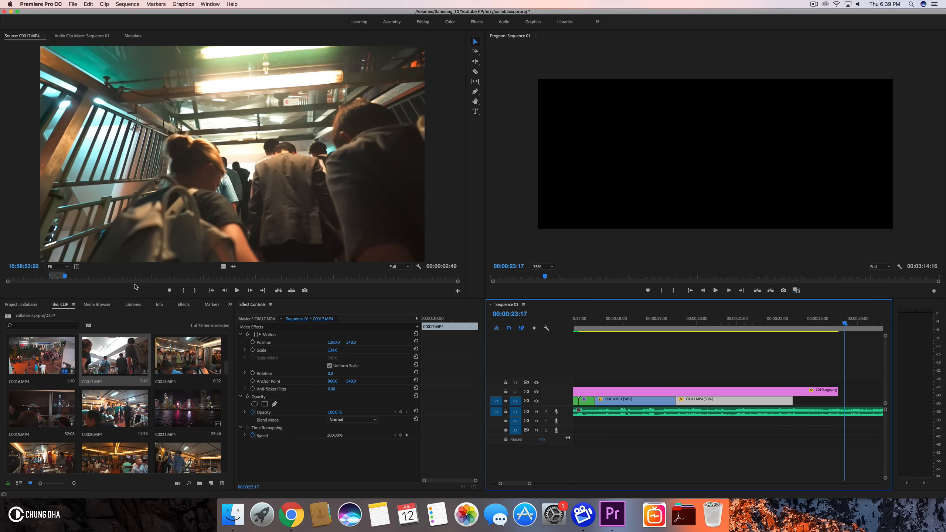
# - Scrub C0017.MP4 in the Source monitor and mark a new in and out range about 2:46 long
pyautogui.moveTo(83, 279); pyautogui.dragTo(231, 289)
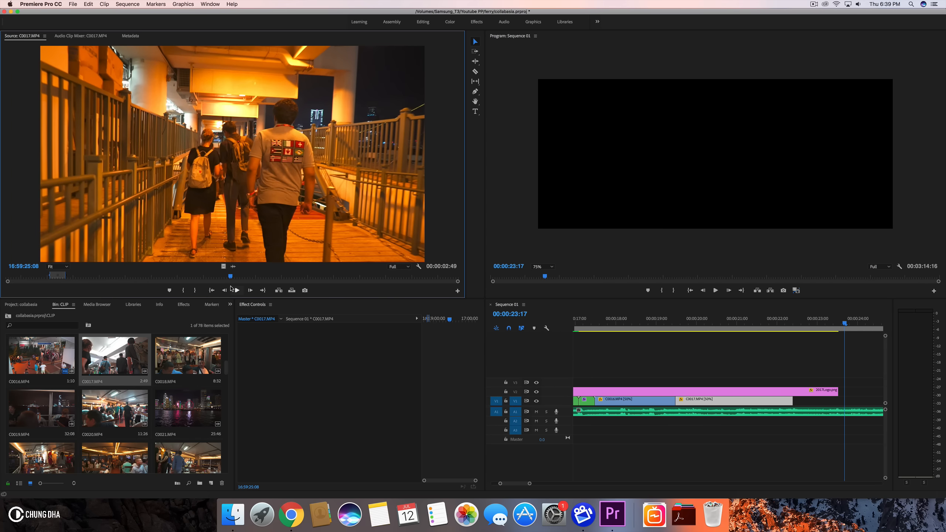
pyautogui.press('space')
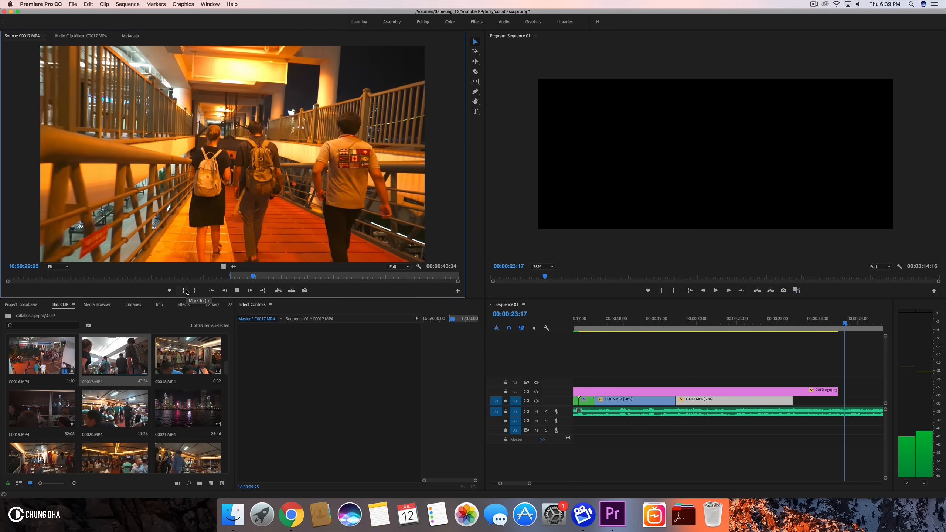
pyautogui.press('space')
pyautogui.moveTo(250, 279); pyautogui.dragTo(232, 280)
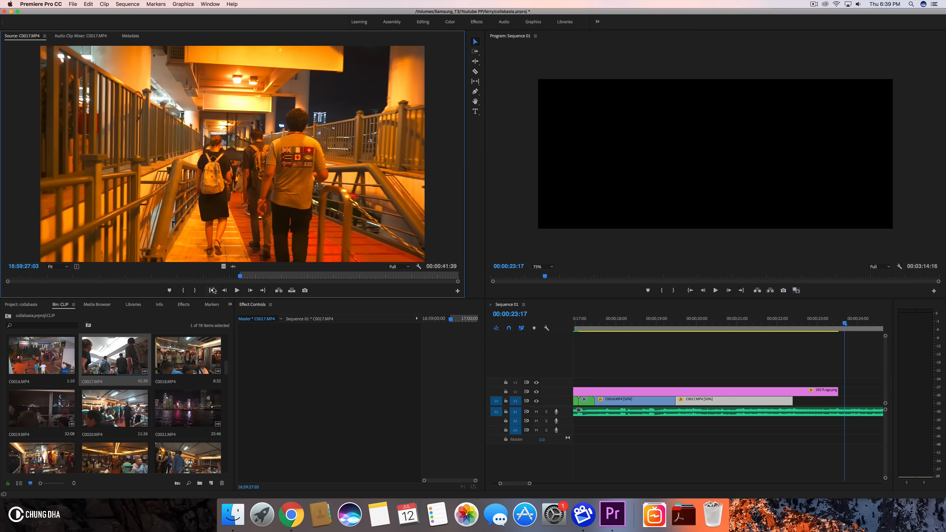
pyautogui.press('space')
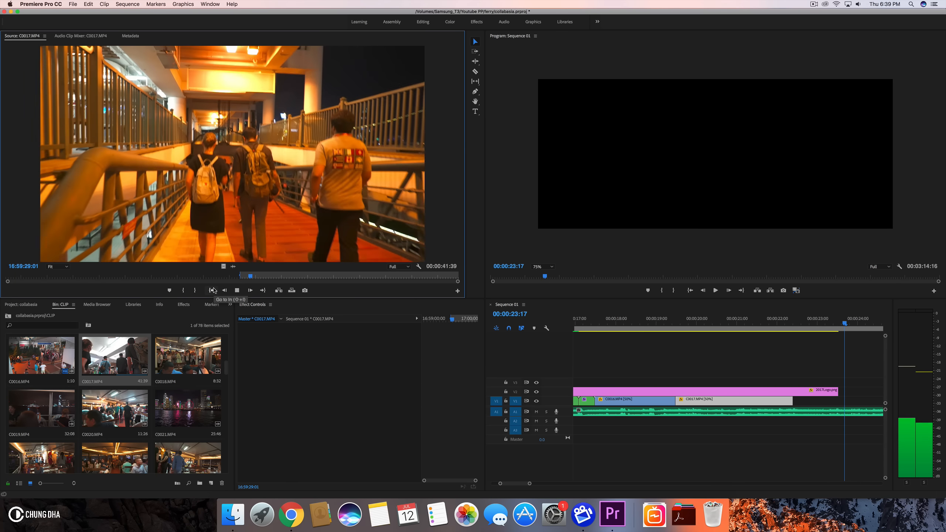
pyautogui.press('space')
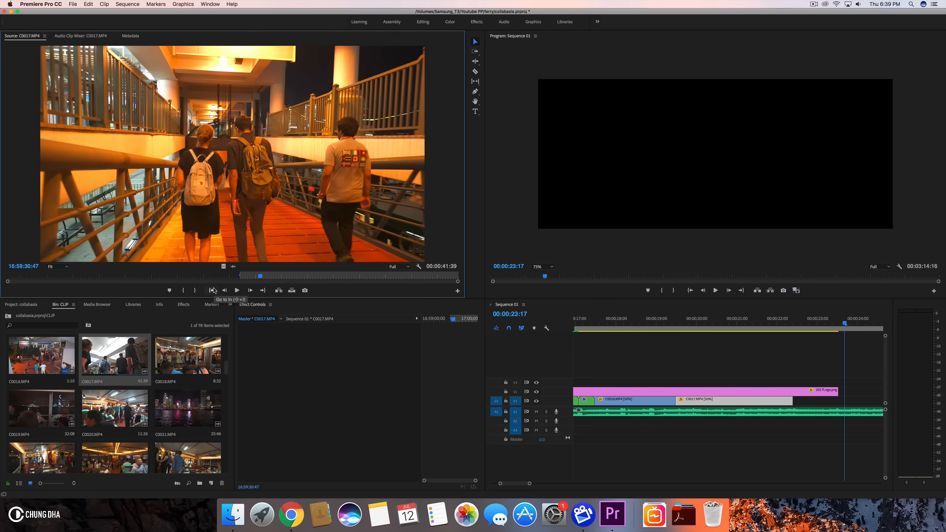
pyautogui.click(231, 289)
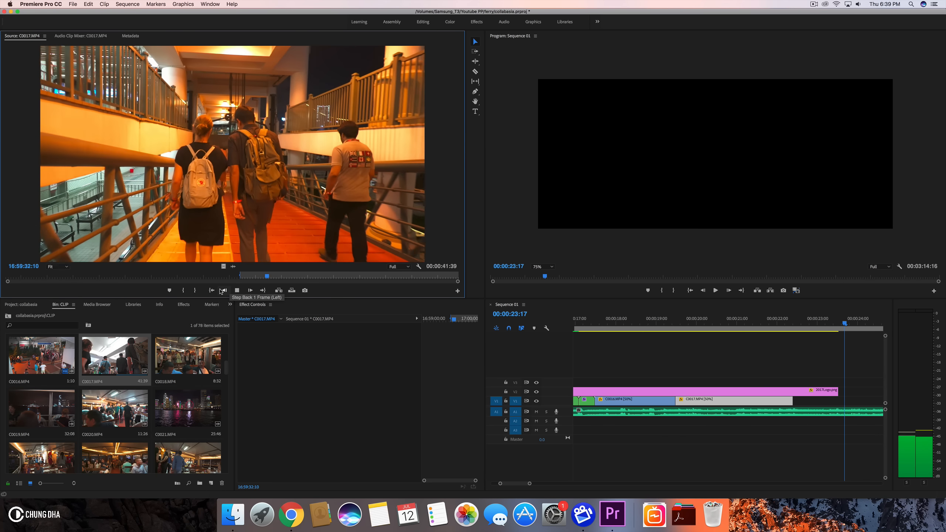
pyautogui.press('space')
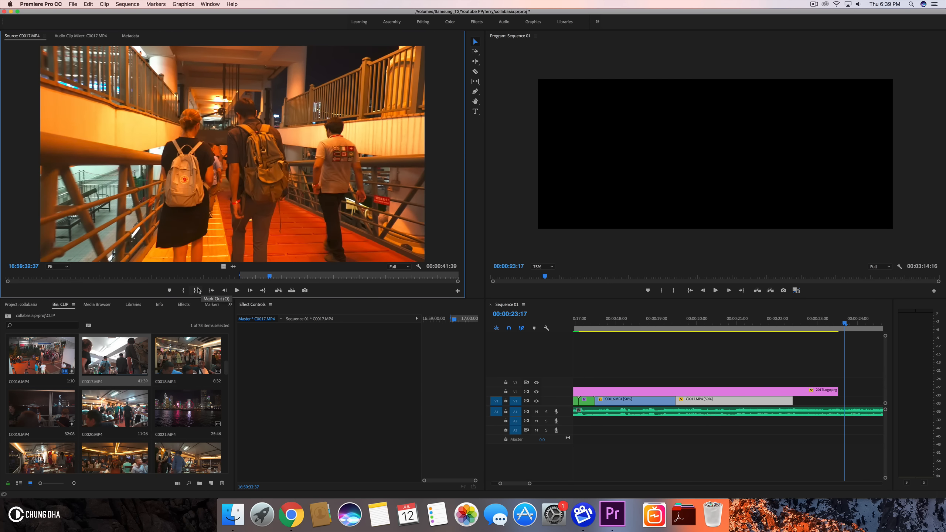
pyautogui.moveTo(266, 278)
pyautogui.mouseDown()
pyautogui.moveTo(252, 281)
pyautogui.moveTo(275, 278)
pyautogui.mouseUp()
# - Place the marked range on V1 after the first C0017.MP4 clip and scale it to 134%
pyautogui.moveTo(633, 314); pyautogui.dragTo(798, 402)
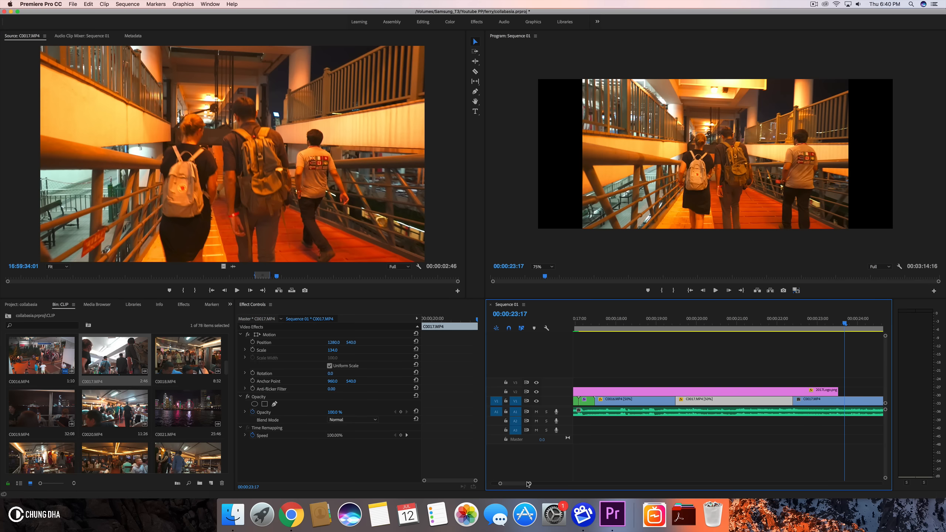
pyautogui.moveTo(530, 484); pyautogui.dragTo(547, 489)
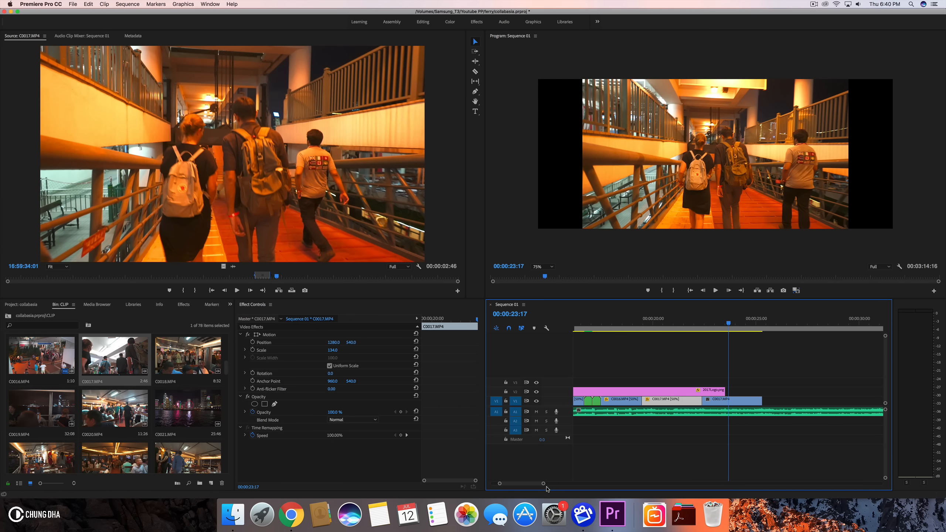
pyautogui.click(712, 400)
pyautogui.click(327, 351)
pyautogui.write('134')
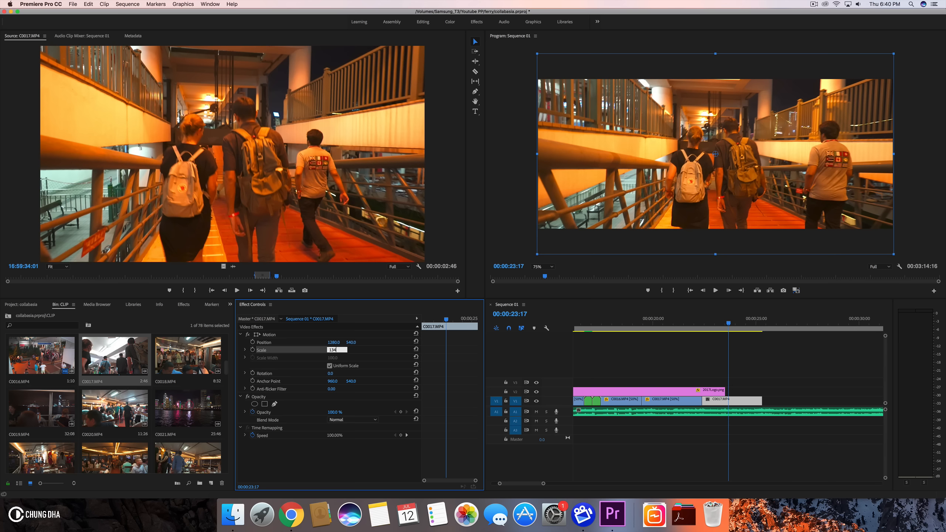
# - Set the speed of the new C0017.MP4 clip to 50% in Speed/Duration
pyautogui.click(726, 401)
pyautogui.press('super+r')
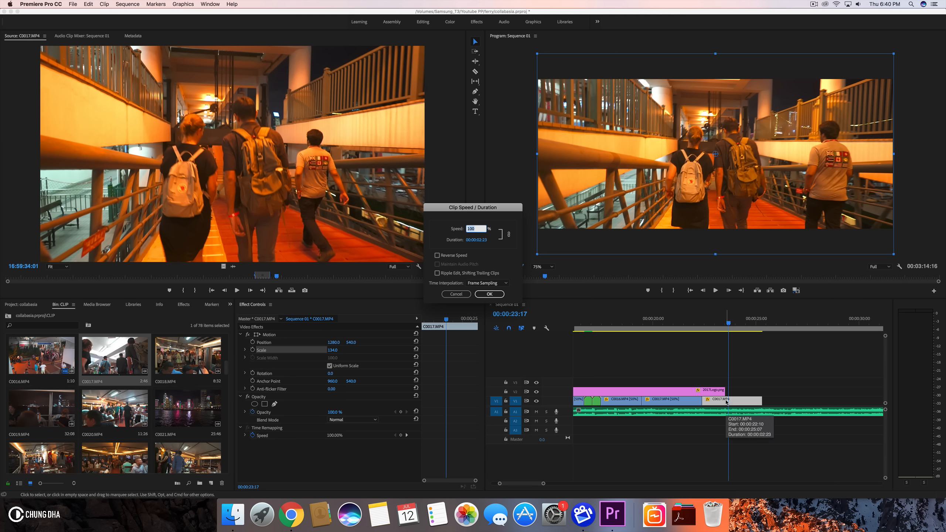
pyautogui.press('Return')
# - Extend the 2017Logo.png overlay's end to cover the new C0017.MP4 clip and play back
pyautogui.moveTo(723, 390); pyautogui.dragTo(838, 391)
pyautogui.press('space')
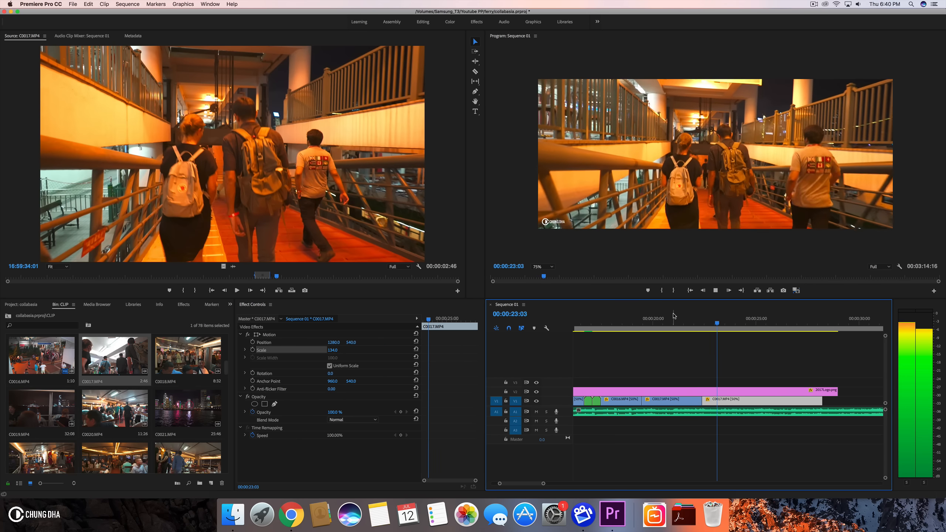
pyautogui.click(677, 317)
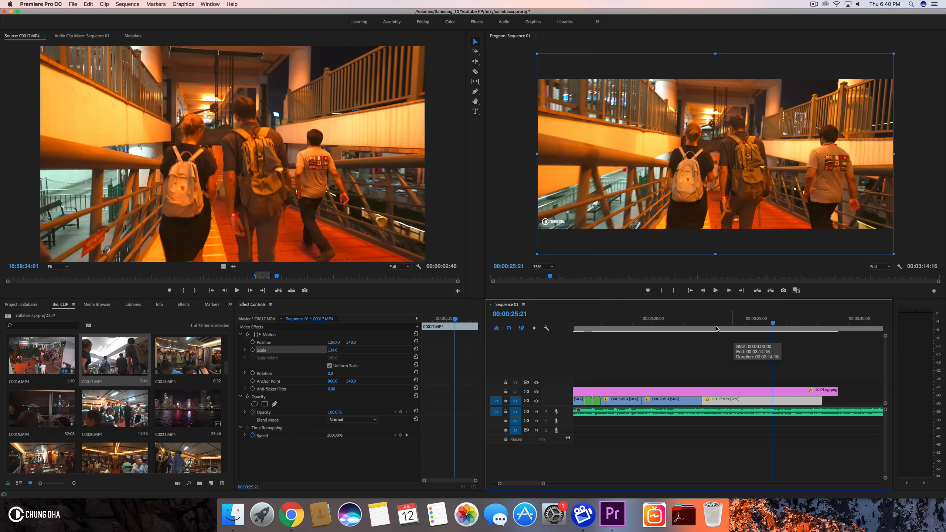
pyautogui.click(687, 317)
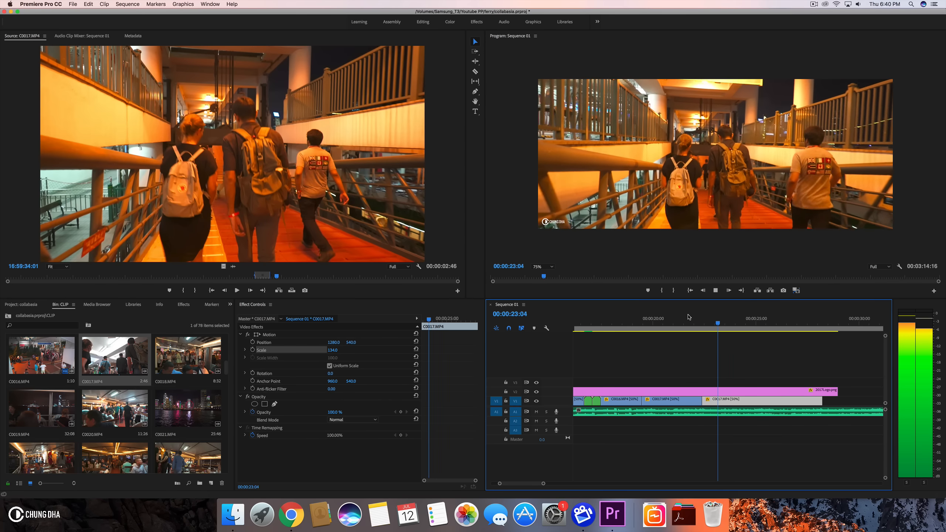
pyautogui.press('space')
# - Raise the 2017Logo.png overlay to V3 and the first C0017.MP4 clip to V2, then play back
pyautogui.moveTo(671, 392); pyautogui.dragTo(670, 380)
pyautogui.click(669, 324)
pyautogui.moveTo(669, 324); pyautogui.dragTo(697, 329)
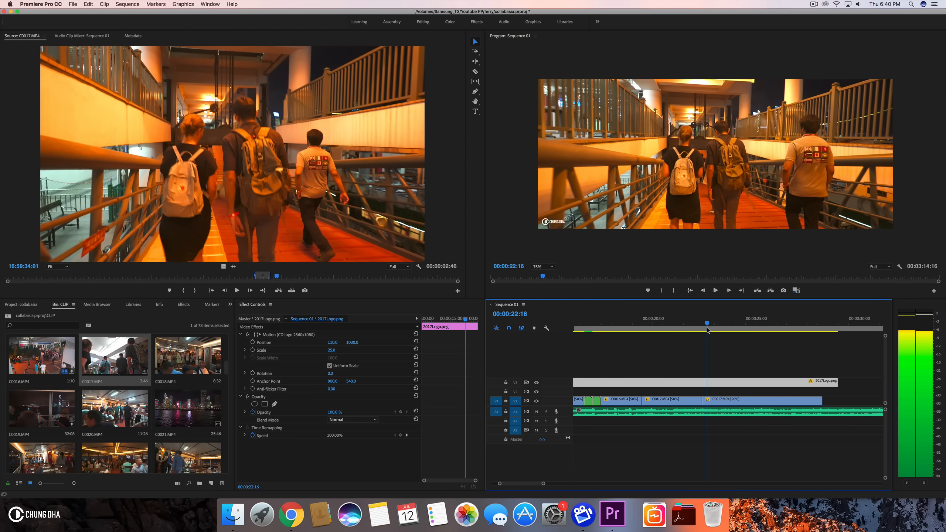
pyautogui.moveTo(681, 400); pyautogui.dragTo(680, 390)
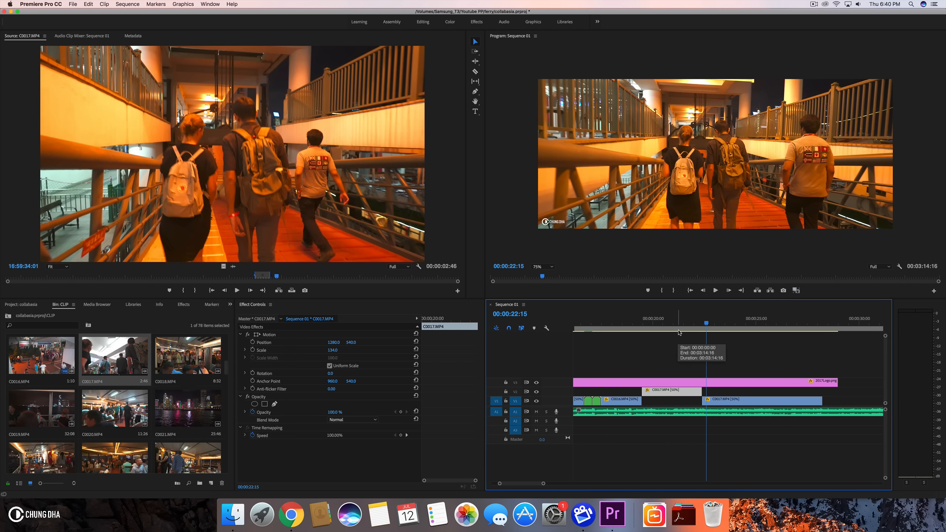
pyautogui.press('space')
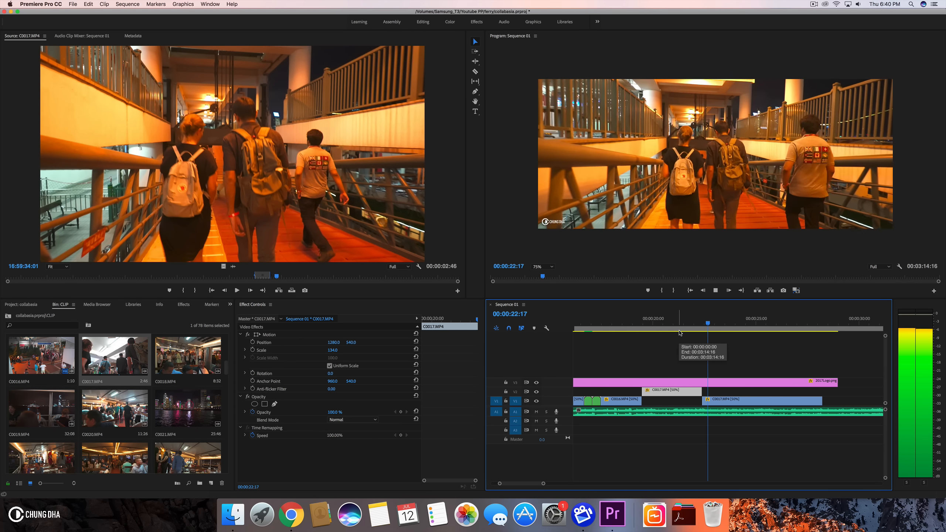
pyautogui.press('space')
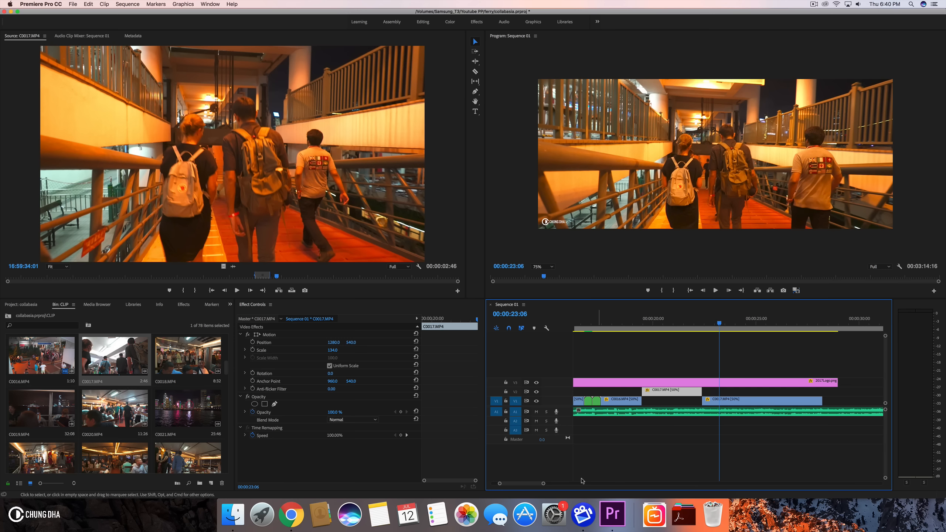
# - Drag the two C0017.MP4 clips later along the timeline
pyautogui.moveTo(544, 484); pyautogui.dragTo(540, 485)
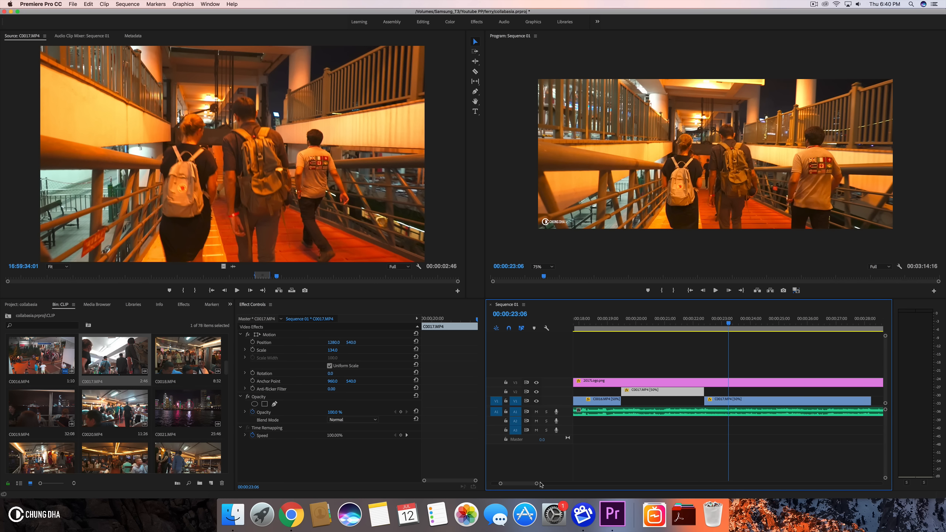
pyautogui.moveTo(604, 325); pyautogui.dragTo(728, 326)
pyautogui.moveTo(714, 396); pyautogui.dragTo(801, 393)
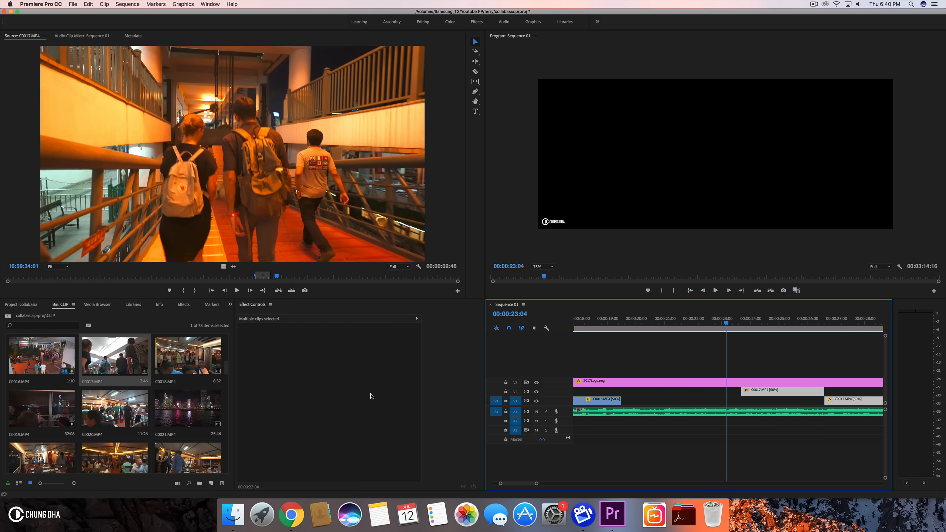
# - Open C0015.MP4 from the CLIP bin in the Source monitor
pyautogui.scroll(3, 145, 422)
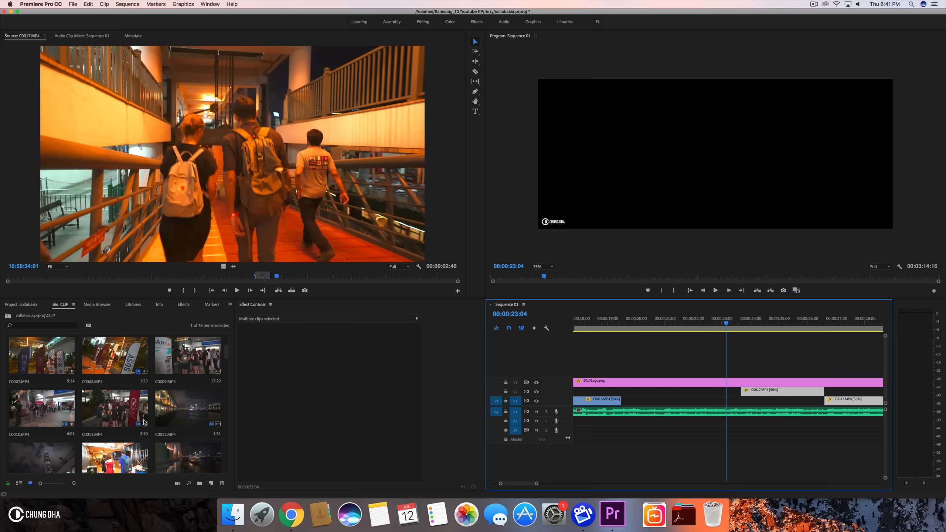
pyautogui.scroll(2, 147, 420)
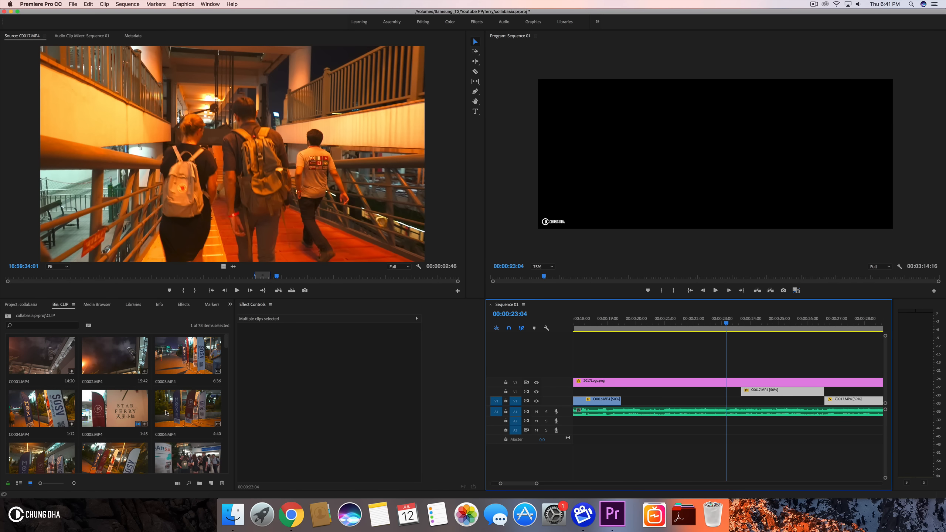
pyautogui.scroll(-4, 165, 413)
pyautogui.scroll(-1, 166, 413)
pyautogui.scroll(2, 166, 413)
pyautogui.doubleClick(197, 412)
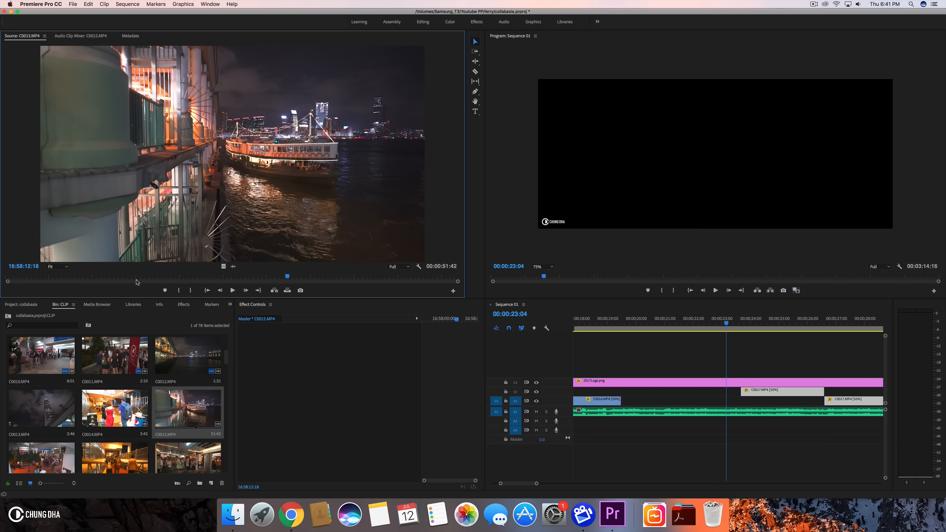
# - Mark an In point near the end of C0015.MP4 in the Source monitor and place the section on V4 above the logo overlay
pyautogui.moveTo(151, 277); pyautogui.dragTo(366, 277)
pyautogui.click(179, 290)
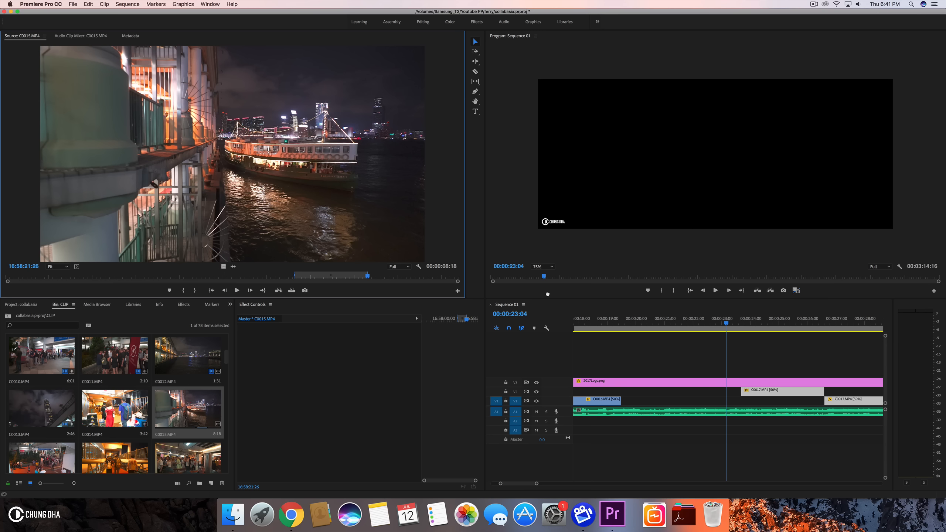
pyautogui.moveTo(737, 309); pyautogui.dragTo(624, 358)
pyautogui.moveTo(367, 278); pyautogui.dragTo(42, 303)
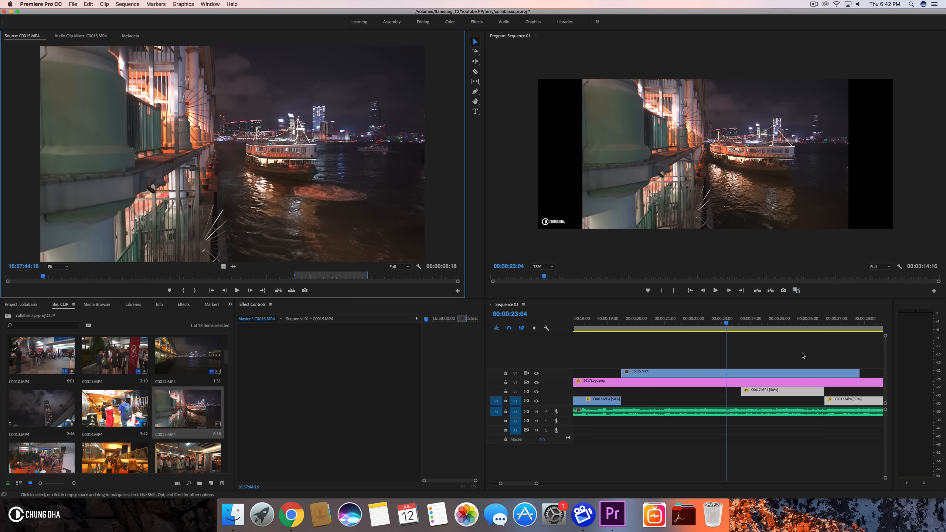
# - Reverse the speed of the C0015.MP4 clip on V4
pyautogui.moveTo(646, 324); pyautogui.dragTo(732, 342)
pyautogui.moveTo(701, 343); pyautogui.dragTo(672, 350)
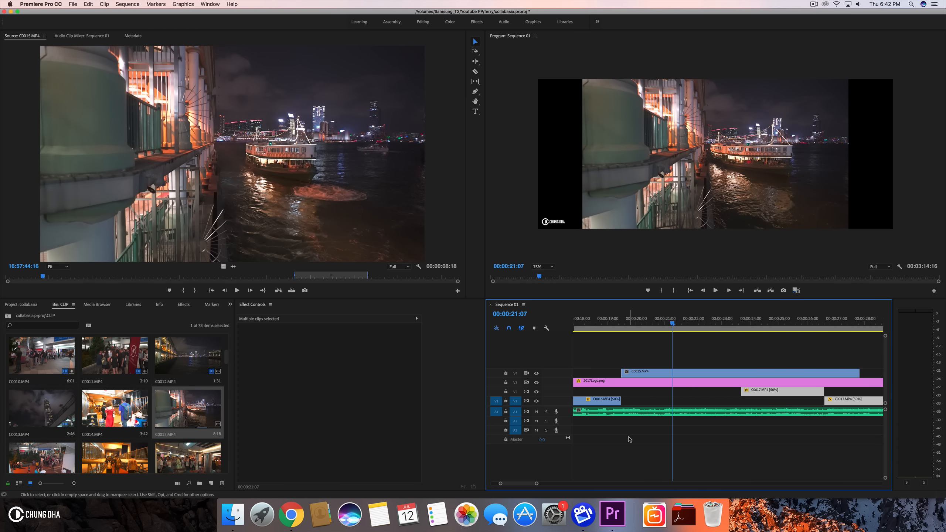
pyautogui.moveTo(536, 484); pyautogui.dragTo(567, 483)
pyautogui.click(730, 374)
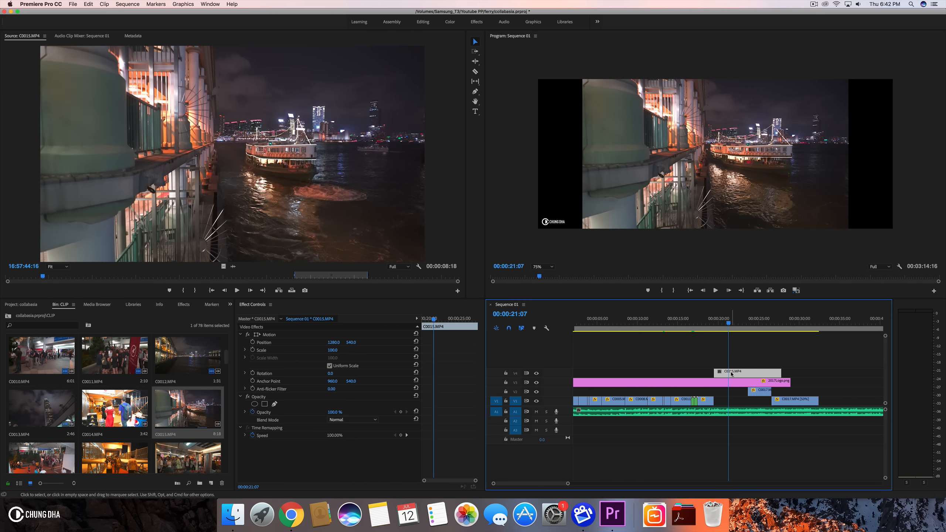
pyautogui.press('super+r')
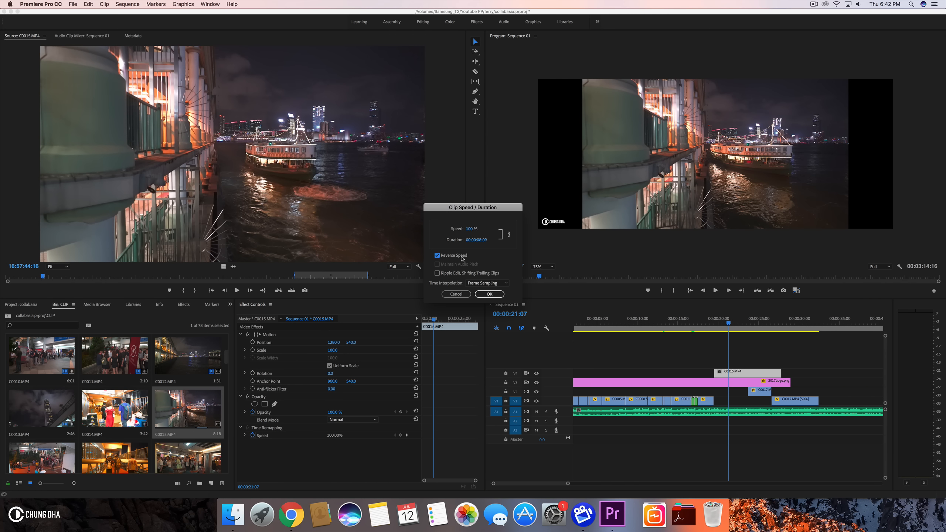
pyautogui.click(489, 295)
# - Move the reversed C0015.MP4 clip down to V2 after the C0017.MP4 clips and play it back
pyautogui.moveTo(757, 364); pyautogui.dragTo(858, 395)
pyautogui.click(834, 337)
pyautogui.scroll(-5, 754, 331)
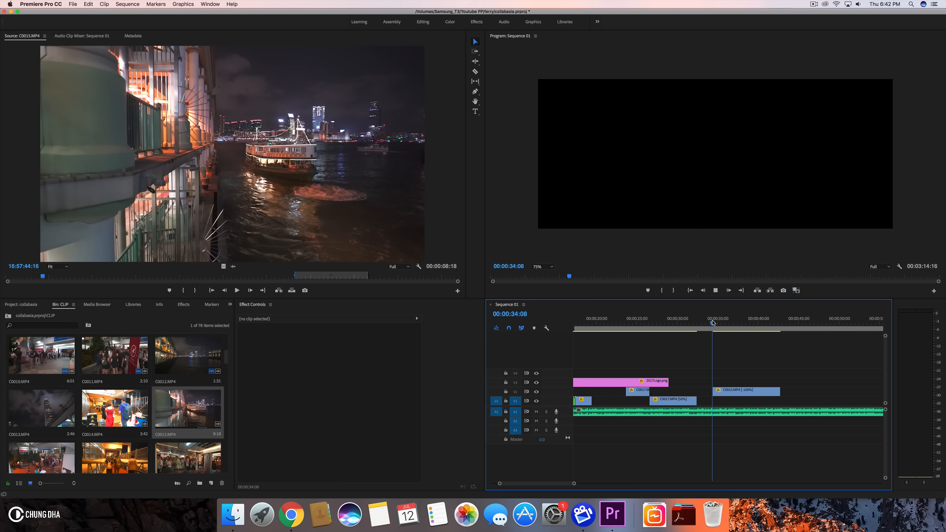
pyautogui.press('space')
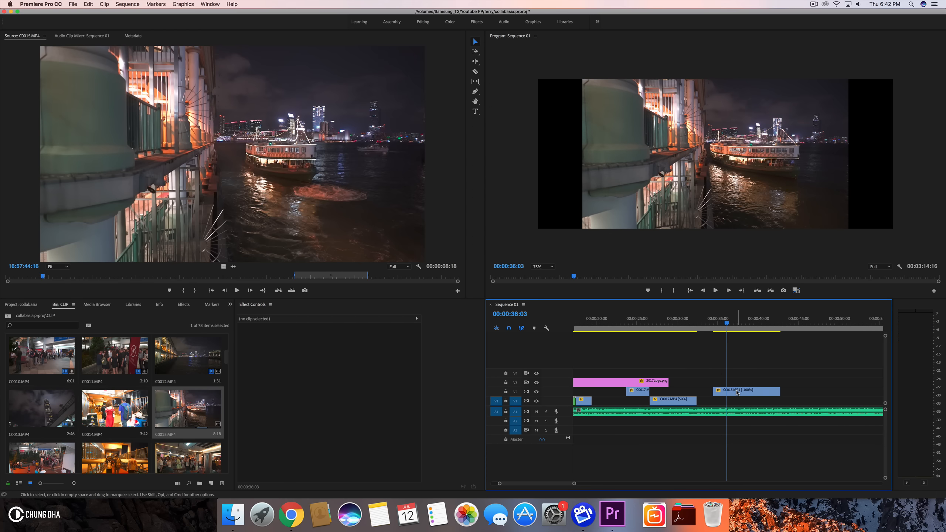
# - Set the reversed C0015.MP4 clip's scale to 134 and play back the result
pyautogui.click(738, 392)
pyautogui.click(336, 350)
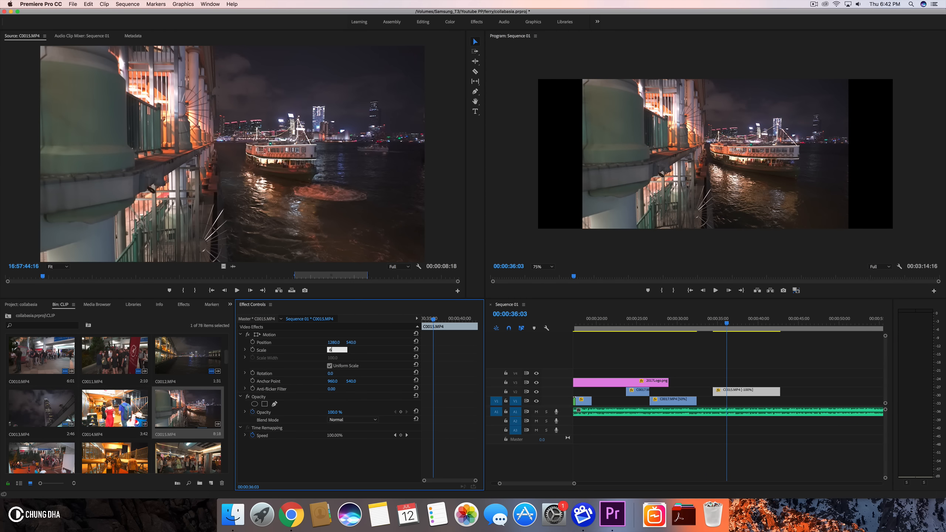
pyautogui.write('134')
pyautogui.press('Return')
pyautogui.press('space')
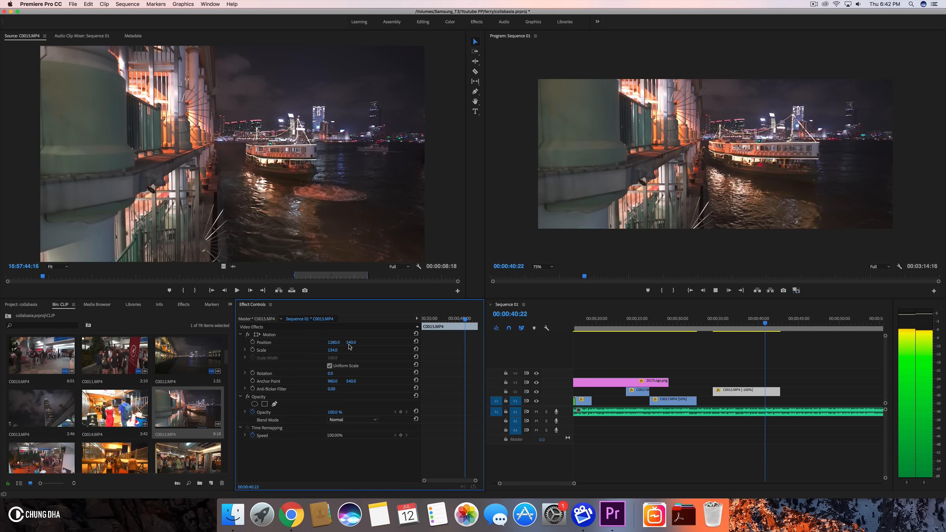
pyautogui.press('space')
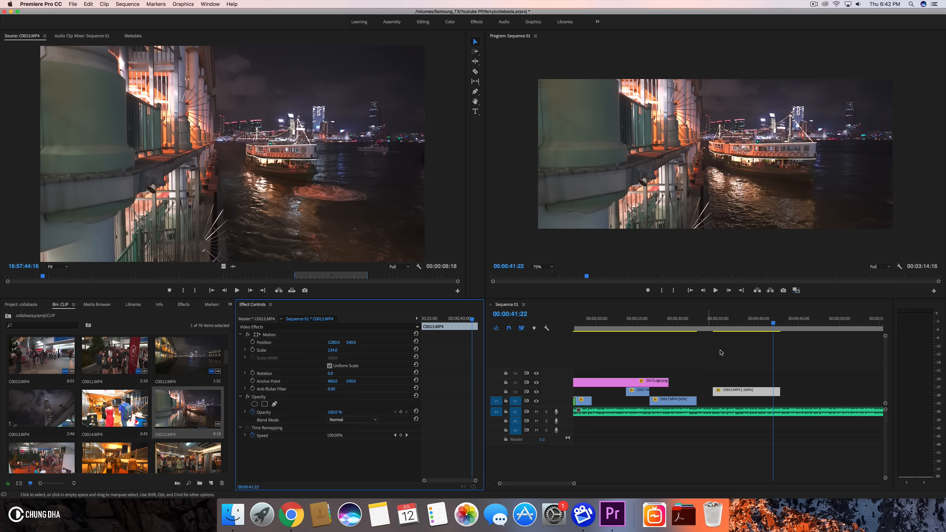
pyautogui.click(720, 327)
pyautogui.press('space')
pyautogui.click(720, 326)
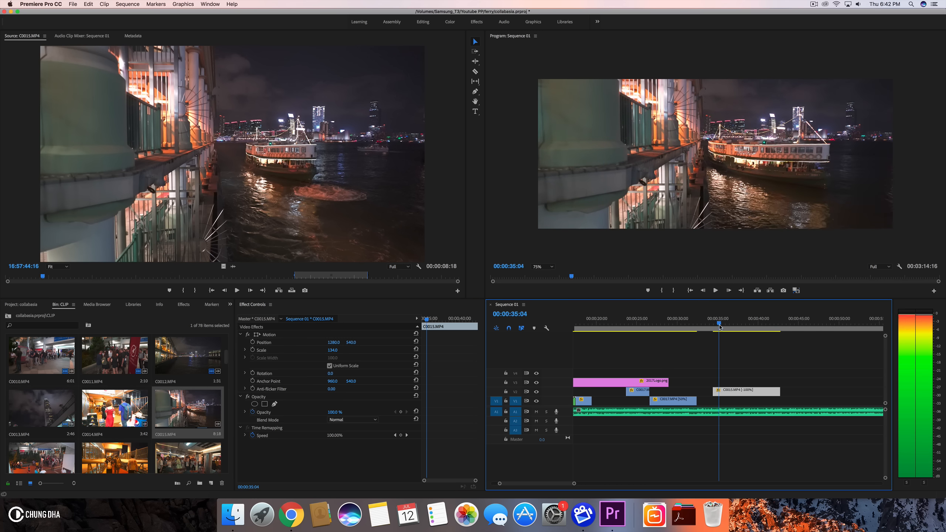
pyautogui.moveTo(734, 330); pyautogui.dragTo(773, 333)
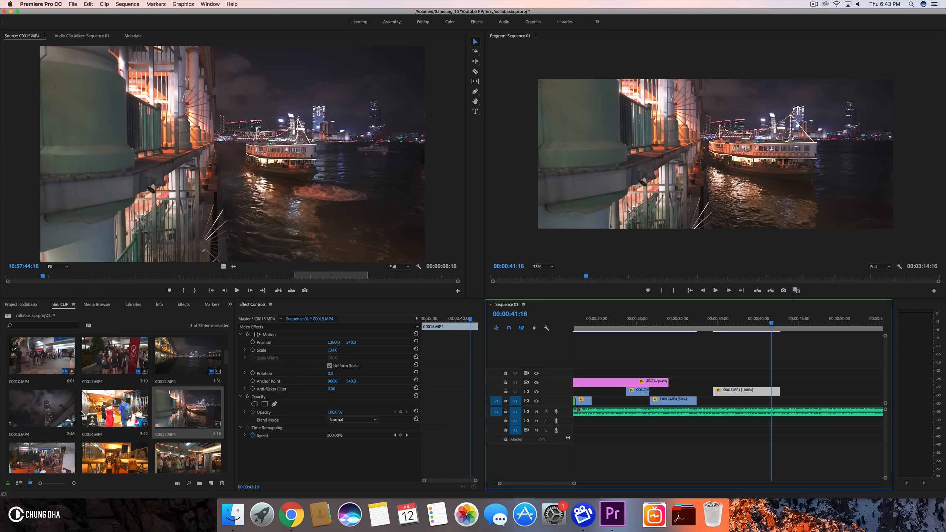
# - Set In and Out points around a nine-second section near the start of C0015.MP4 in the Source monitor
pyautogui.click(78, 272)
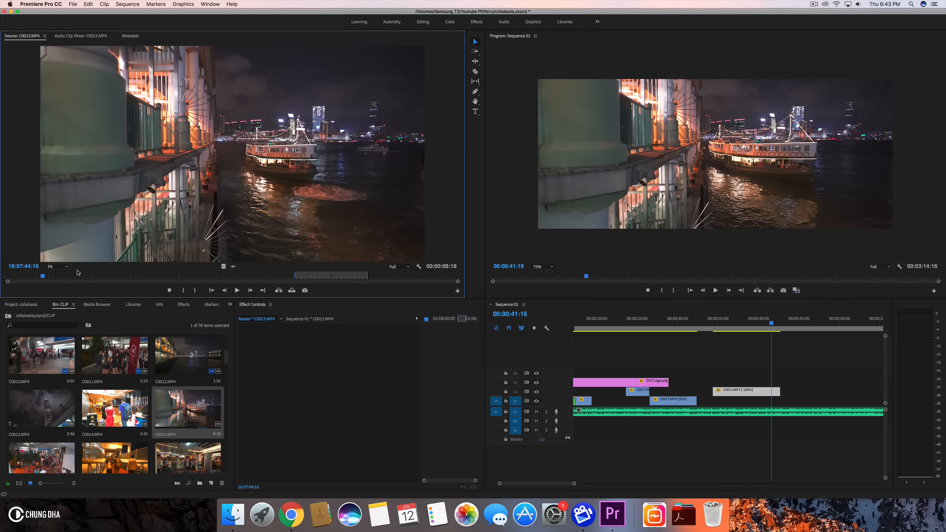
pyautogui.moveTo(61, 276); pyautogui.dragTo(69, 276)
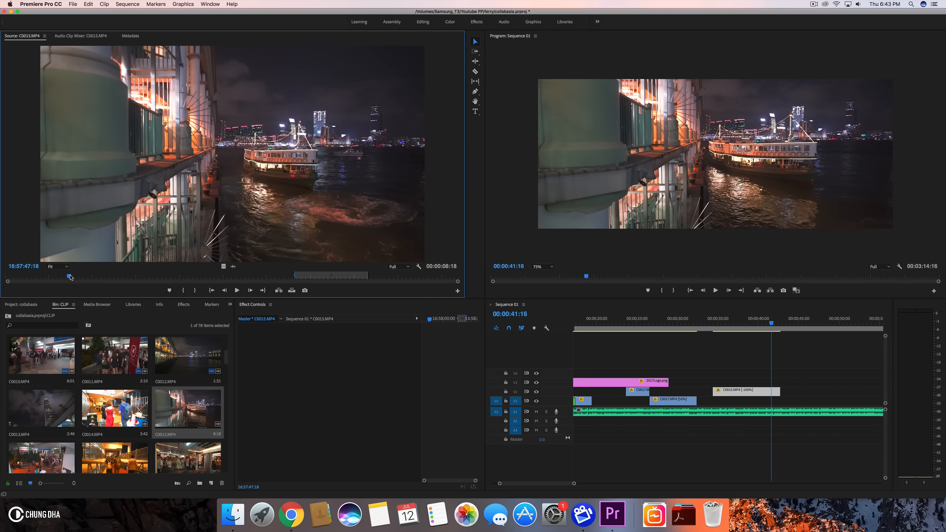
pyautogui.click(183, 290)
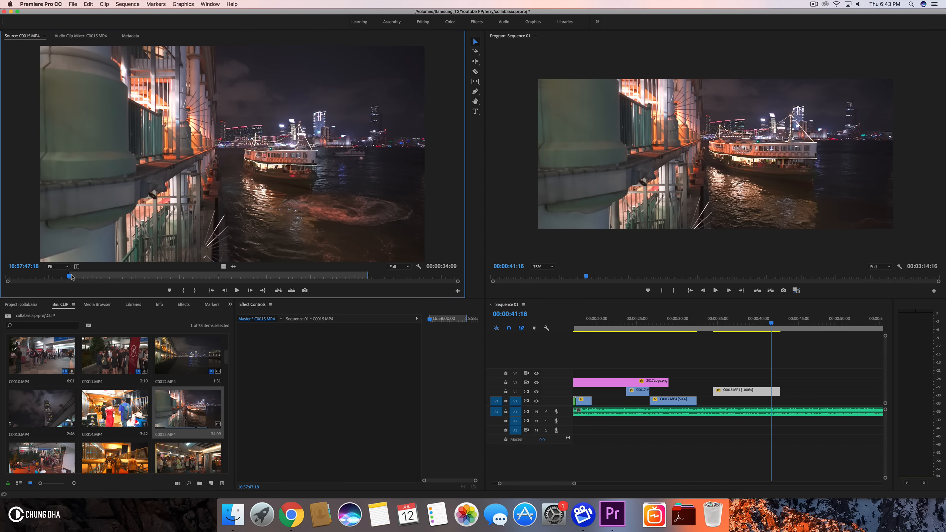
pyautogui.moveTo(70, 276); pyautogui.dragTo(154, 285)
pyautogui.click(195, 293)
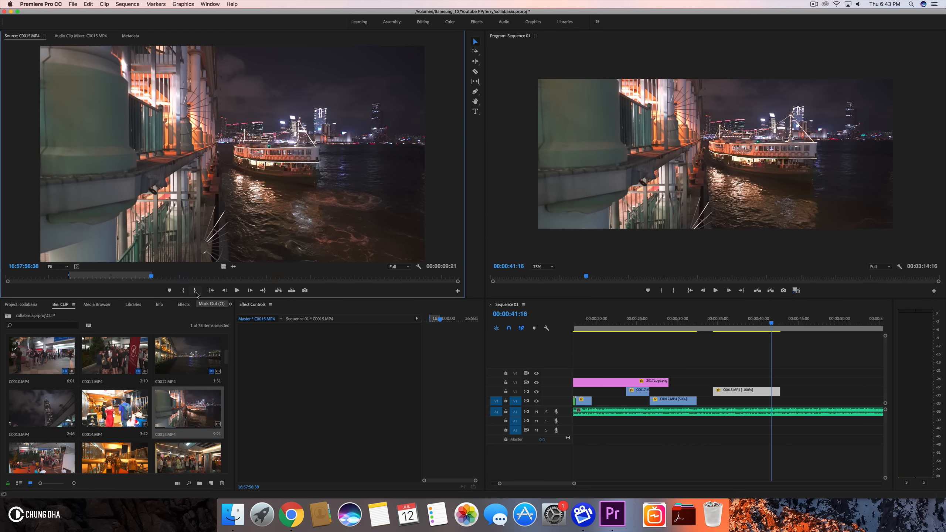
# - Place the marked C0015.MP4 section on V1 at about 20 seconds, before the C0017.MP4 clips, and play back
pyautogui.moveTo(608, 325); pyautogui.dragTo(593, 373)
pyautogui.moveTo(619, 324); pyautogui.dragTo(642, 326)
pyautogui.moveTo(595, 375); pyautogui.dragTo(597, 400)
pyautogui.scroll(3, 648, 370)
pyautogui.click(646, 327)
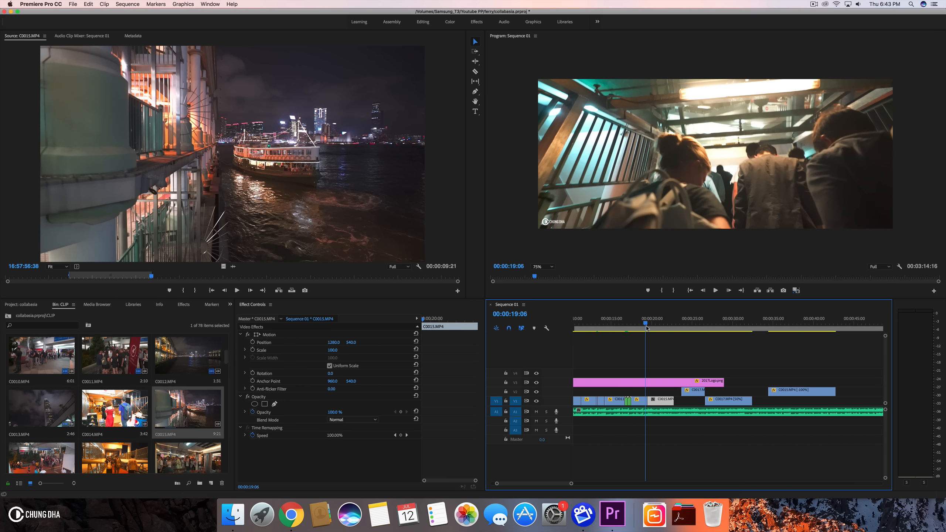
pyautogui.press('space')
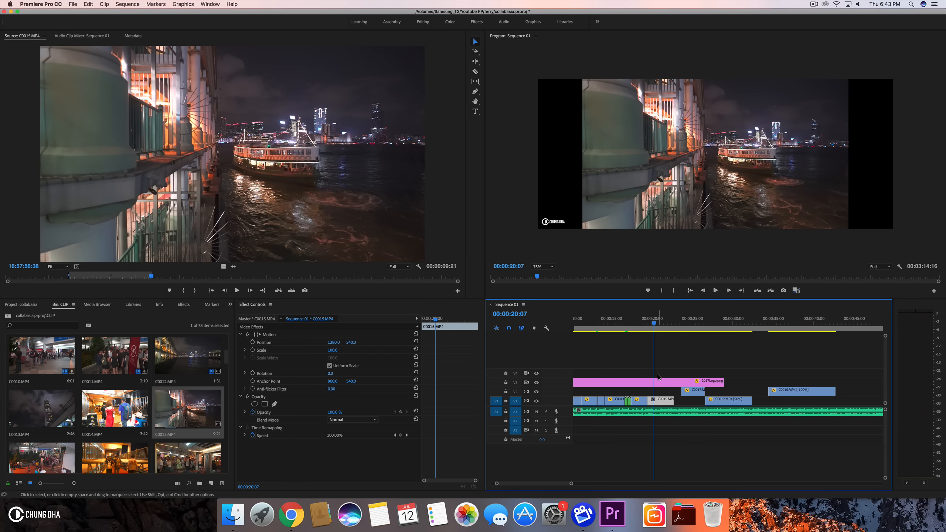
# - Set the new C0015.MP4 clip's scale to 134
pyautogui.click(334, 354)
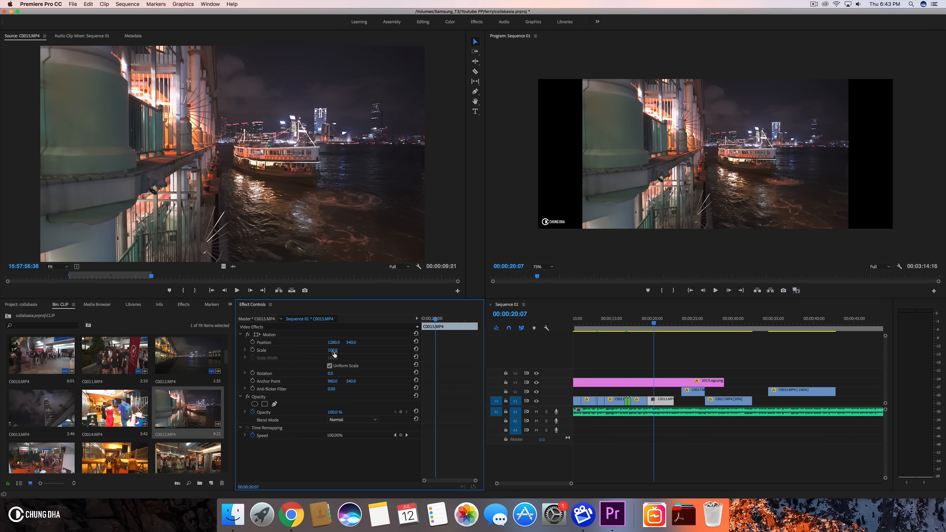
pyautogui.write('1')
pyautogui.press('Return')
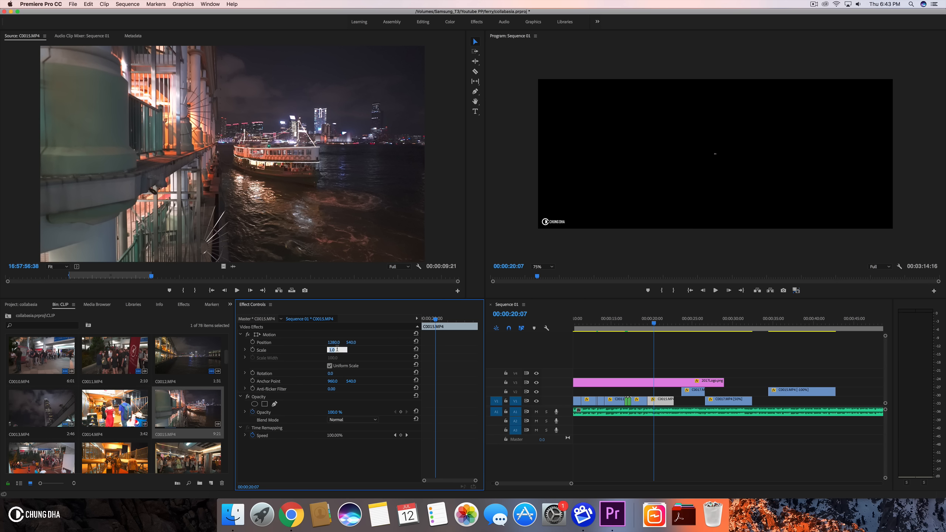
pyautogui.write('134')
pyautogui.press('Return')
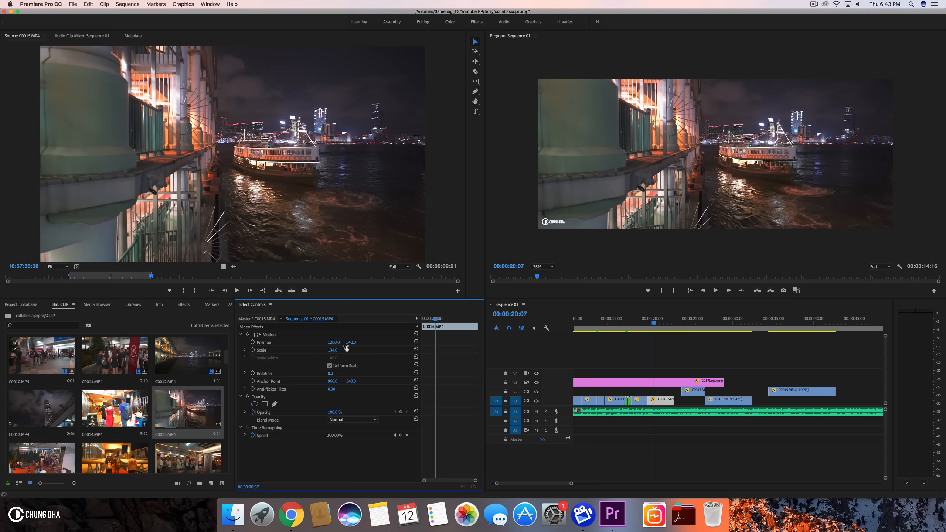
# - Play back the sequence from the start through the new C0015.MP4 clip
pyautogui.hscroll(-3, 635, 348)
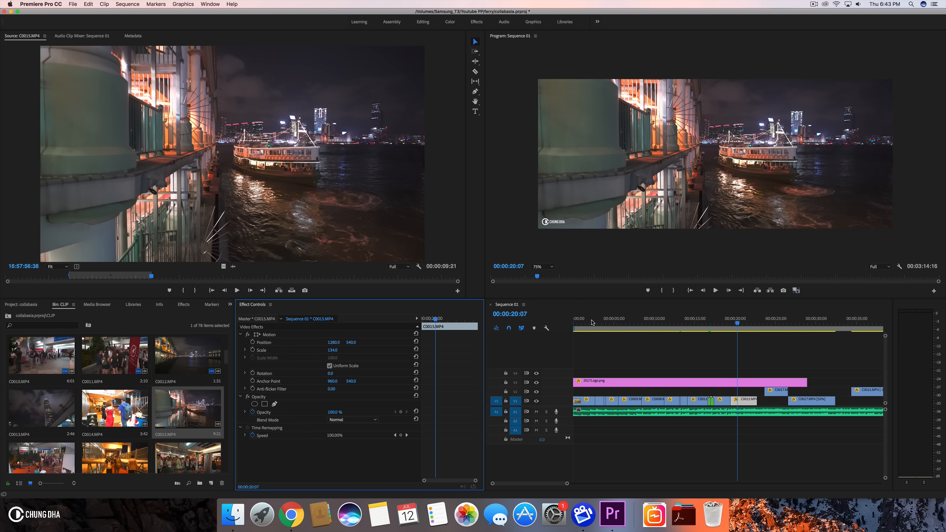
pyautogui.click(598, 309)
pyautogui.press('Home')
pyautogui.press('space')
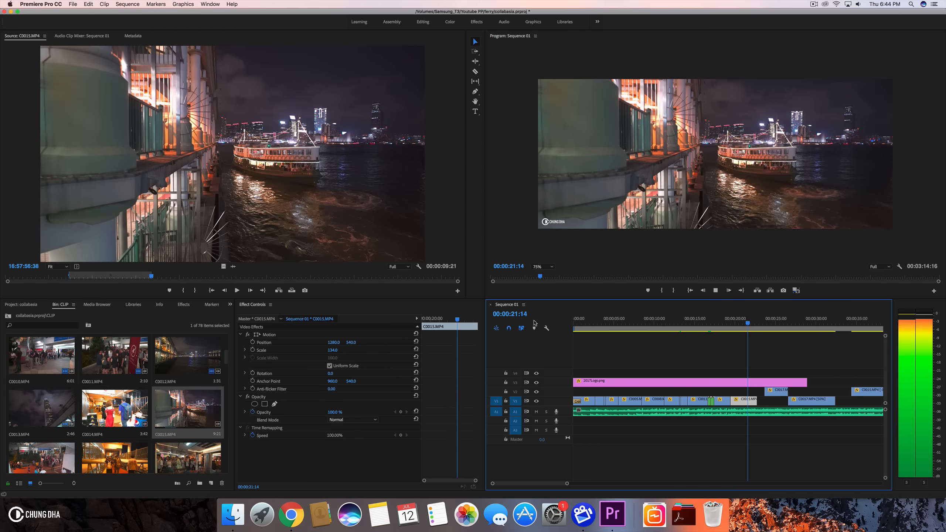
pyautogui.press('space')
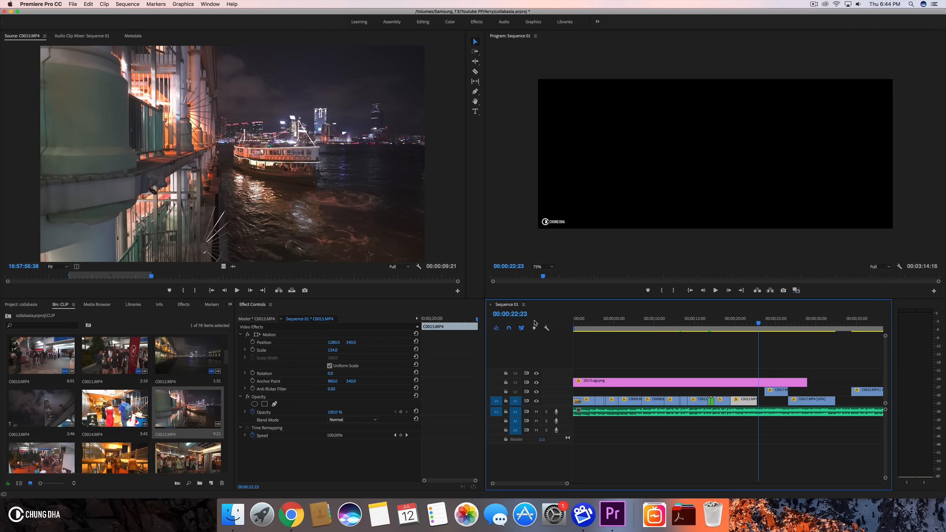
pyautogui.moveTo(567, 484); pyautogui.dragTo(553, 484)
pyautogui.press('space')
pyautogui.press('space')
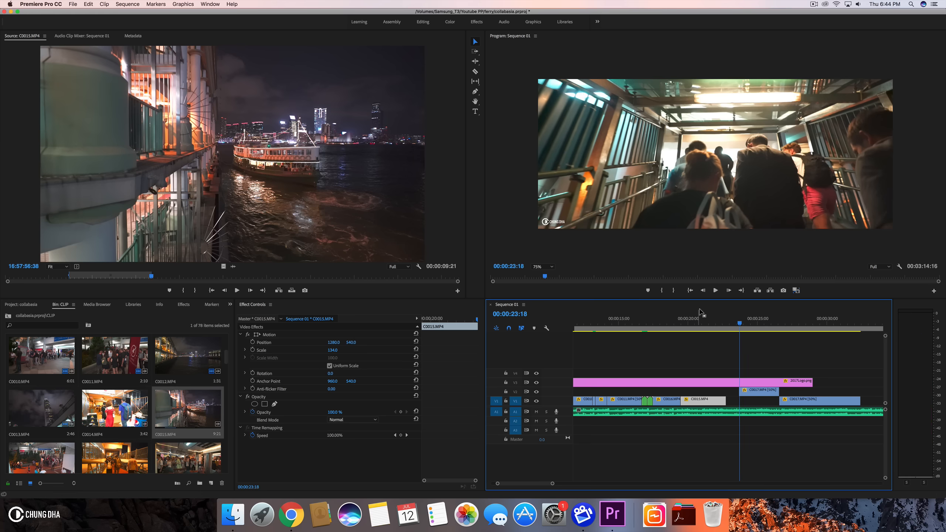
pyautogui.click(696, 321)
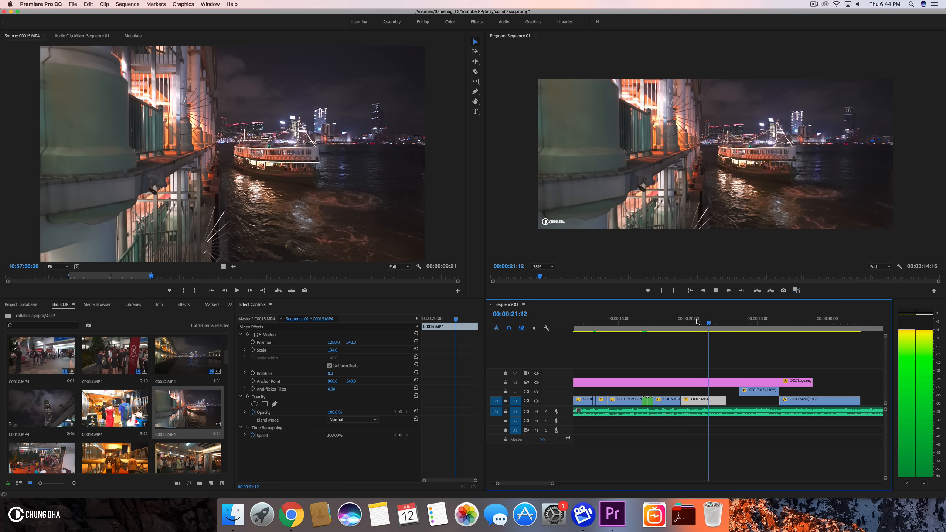
pyautogui.click(727, 324)
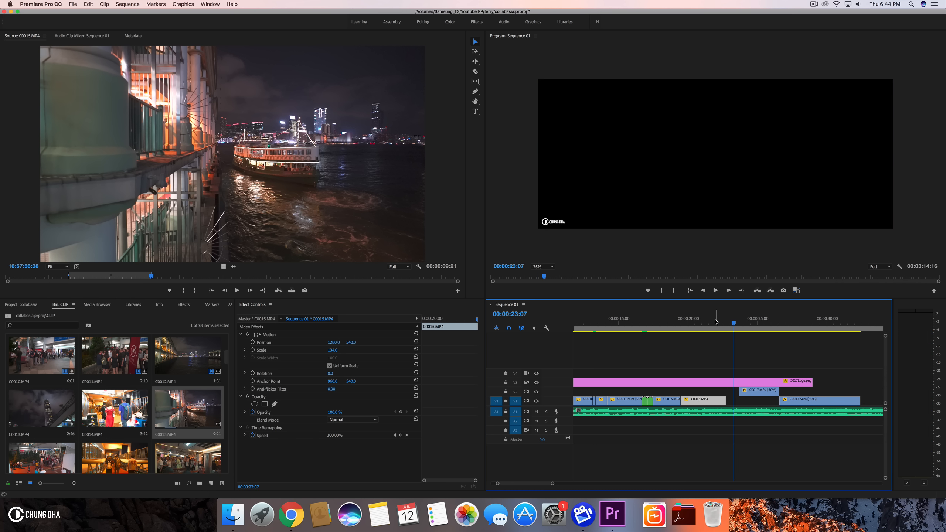
pyautogui.moveTo(727, 323); pyautogui.dragTo(726, 324)
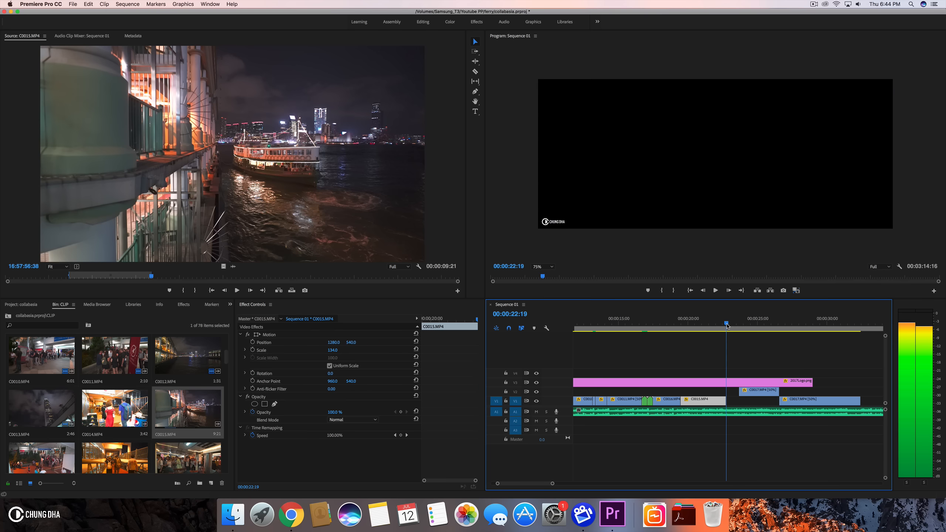
# - Move the first C0017.MP4 clip down to V1 right after the C0015.MP4 clip and play back
pyautogui.click(723, 398)
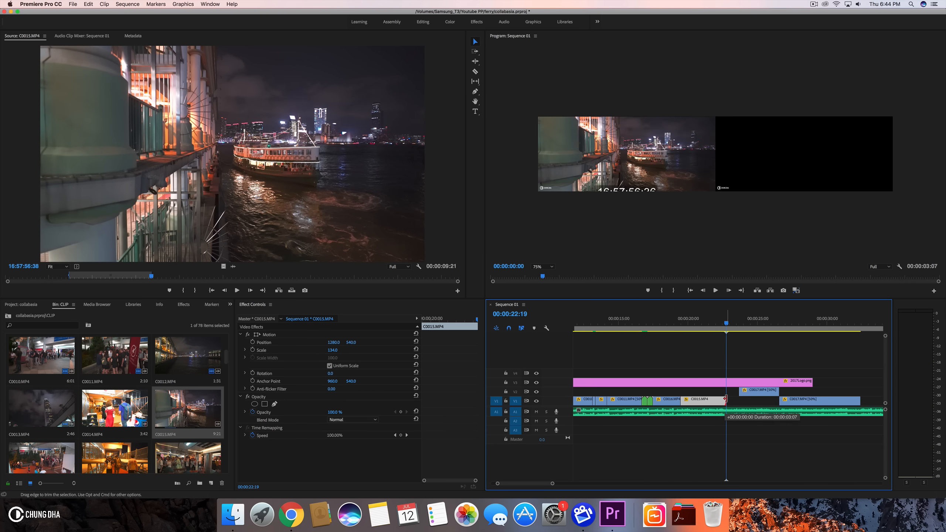
pyautogui.moveTo(758, 391); pyautogui.dragTo(743, 401)
pyautogui.click(709, 315)
pyautogui.press('space')
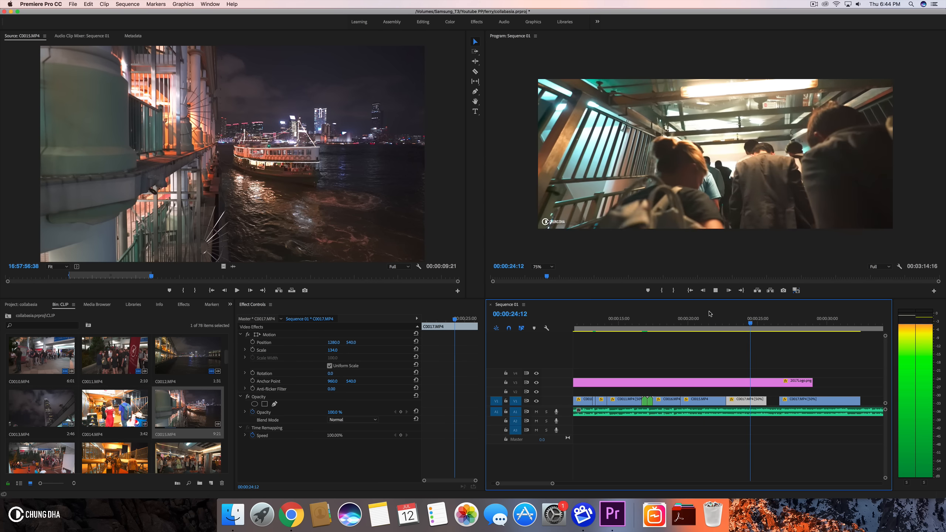
pyautogui.press('space')
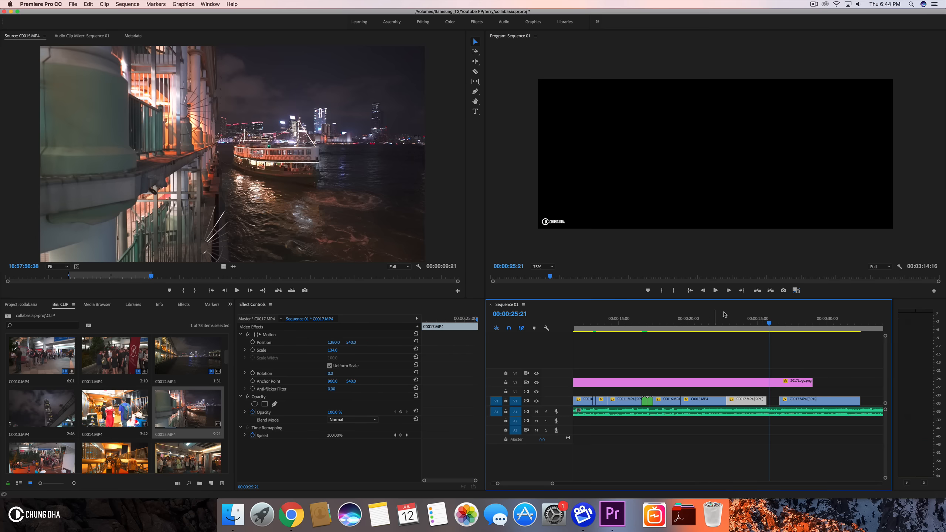
# - Slide the second C0017.MP4 clip left to close the gap after the first C0017.MP4 clip
pyautogui.click(744, 327)
pyautogui.press('space')
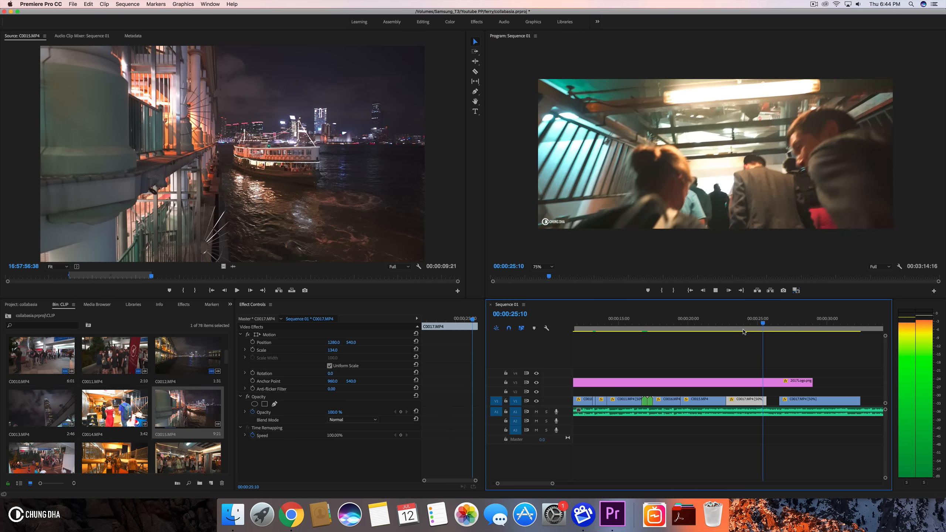
pyautogui.moveTo(754, 329); pyautogui.dragTo(762, 337)
pyautogui.press('space')
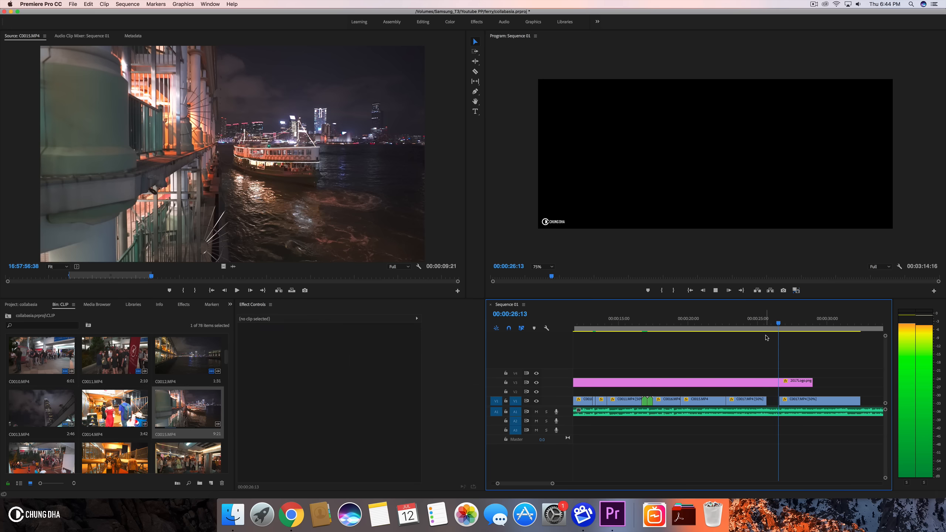
pyautogui.click(766, 319)
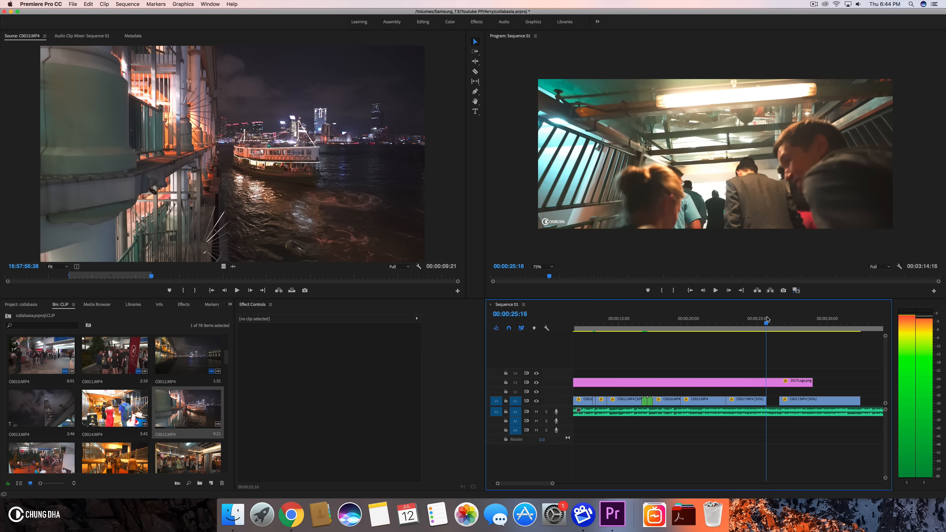
pyautogui.moveTo(799, 400); pyautogui.dragTo(785, 400)
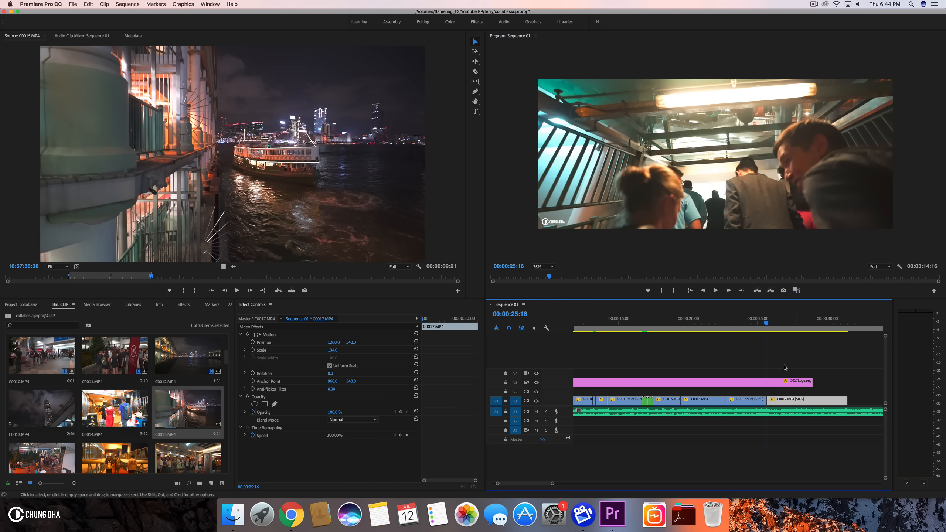
# - Extend the end of the upper C0017.MP4 clip on V2 and play back the overlap
pyautogui.click(761, 402)
pyautogui.moveTo(760, 404); pyautogui.dragTo(777, 392)
pyautogui.press('space')
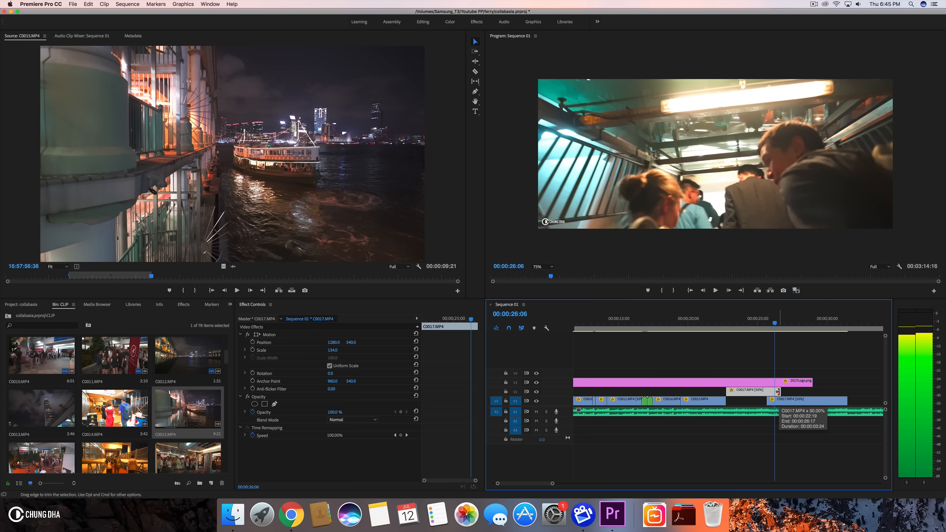
pyautogui.moveTo(777, 391); pyautogui.dragTo(776, 392)
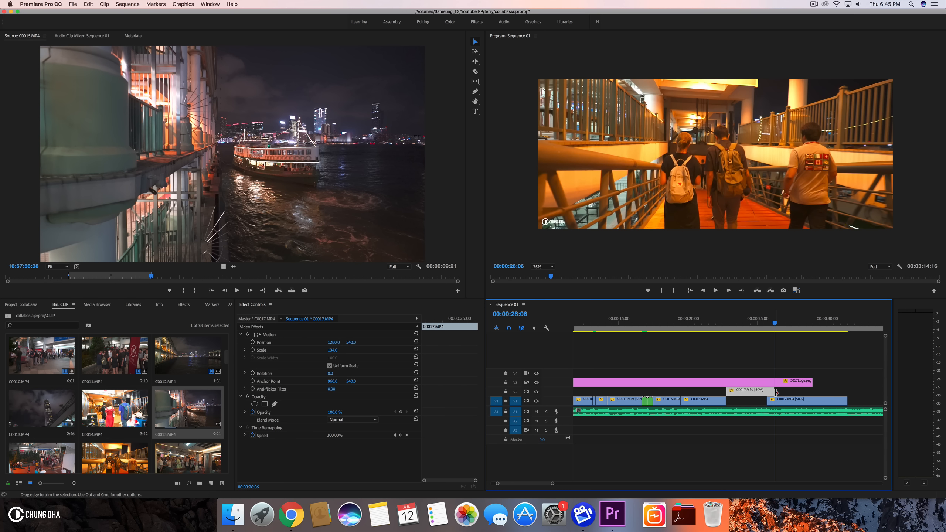
pyautogui.press('space')
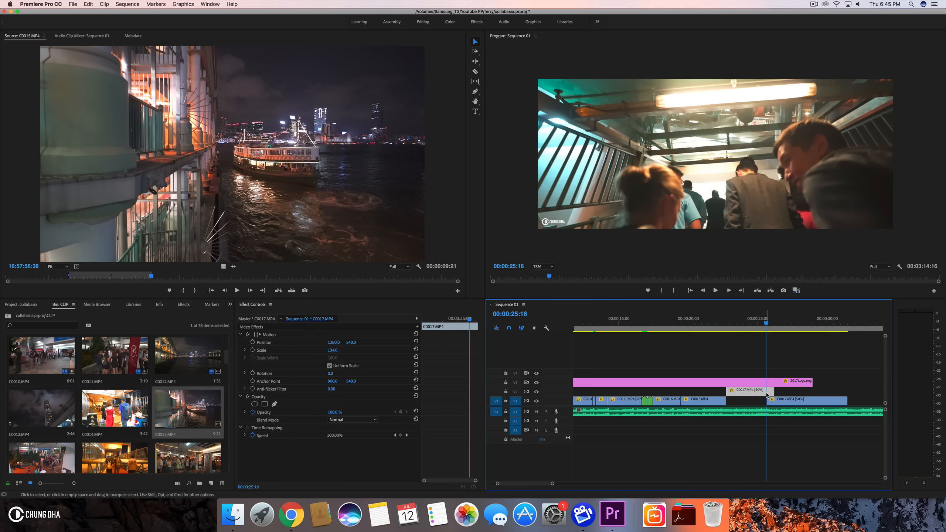
# - Nudge the C0017.MP4 clips so the upper one on V2 overlaps the clip on V1
pyautogui.moveTo(757, 394); pyautogui.dragTo(758, 401)
pyautogui.click(758, 325)
pyautogui.moveTo(760, 329); pyautogui.dragTo(764, 329)
pyautogui.moveTo(553, 484); pyautogui.dragTo(533, 486)
pyautogui.moveTo(776, 402); pyautogui.dragTo(778, 404)
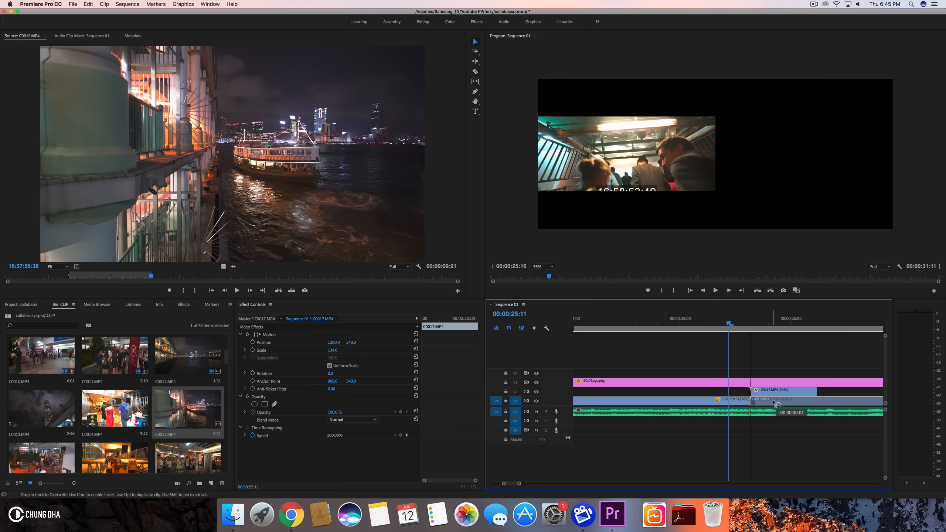
pyautogui.click(746, 321)
pyautogui.moveTo(746, 321); pyautogui.dragTo(786, 324)
pyautogui.click(773, 391)
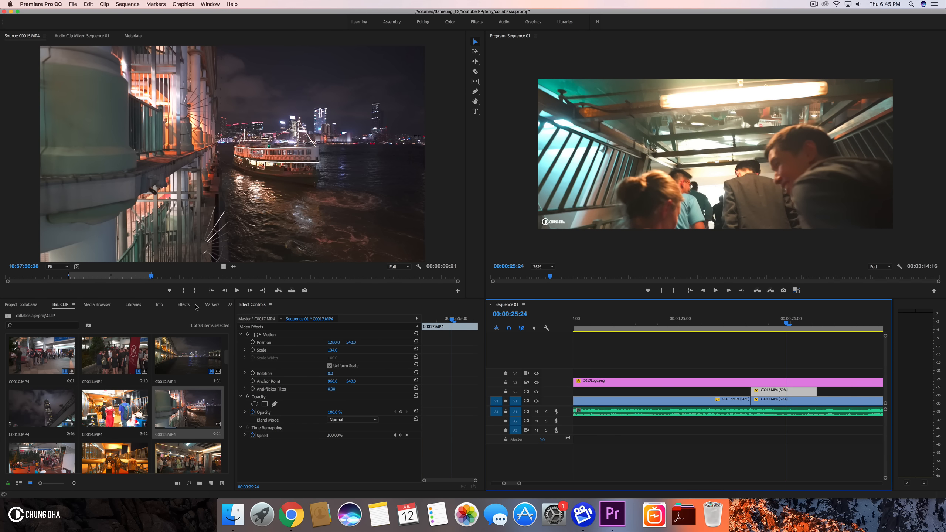
# - Apply the CD Luma LD OUT preset from the Chung Dha transitions to the upper C0017.MP4 clip
pyautogui.click(182, 305)
pyautogui.scroll(10, 61, 371)
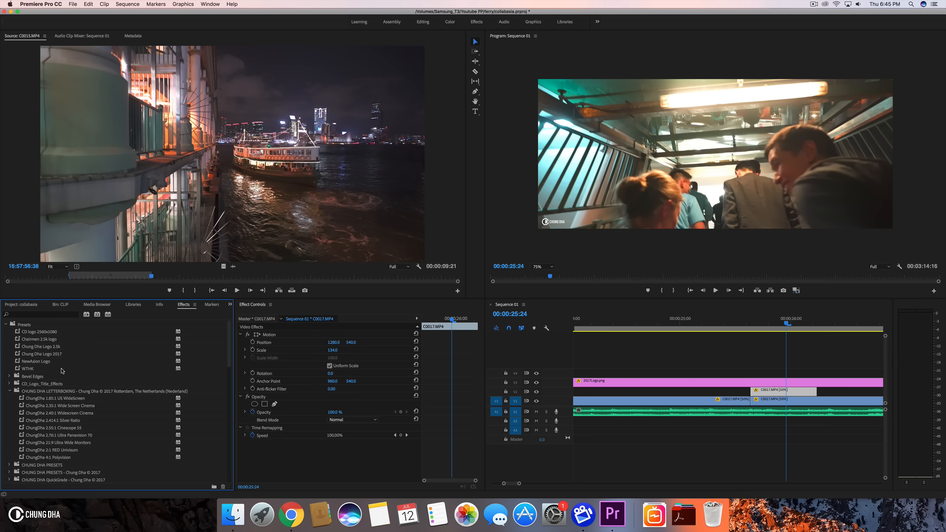
pyautogui.scroll(-5, 61, 371)
pyautogui.scroll(-6, 61, 371)
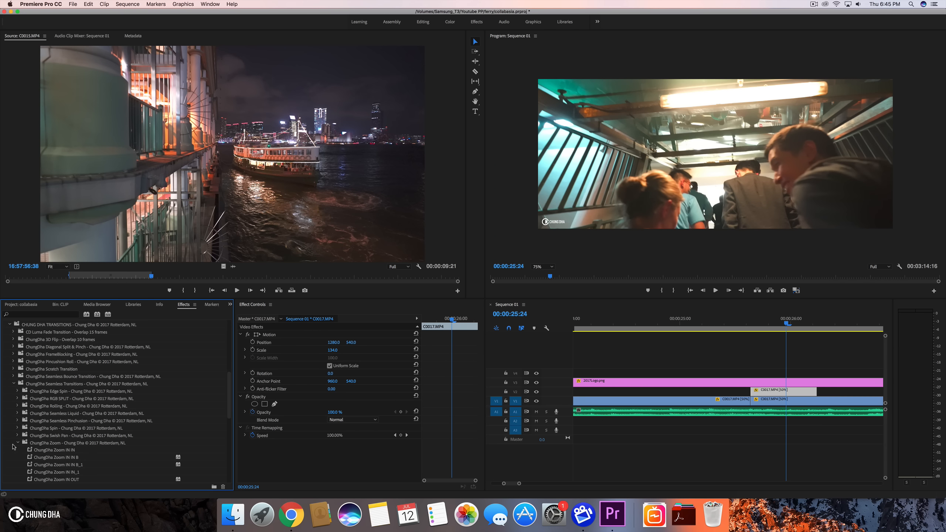
pyautogui.click(18, 443)
pyautogui.click(13, 332)
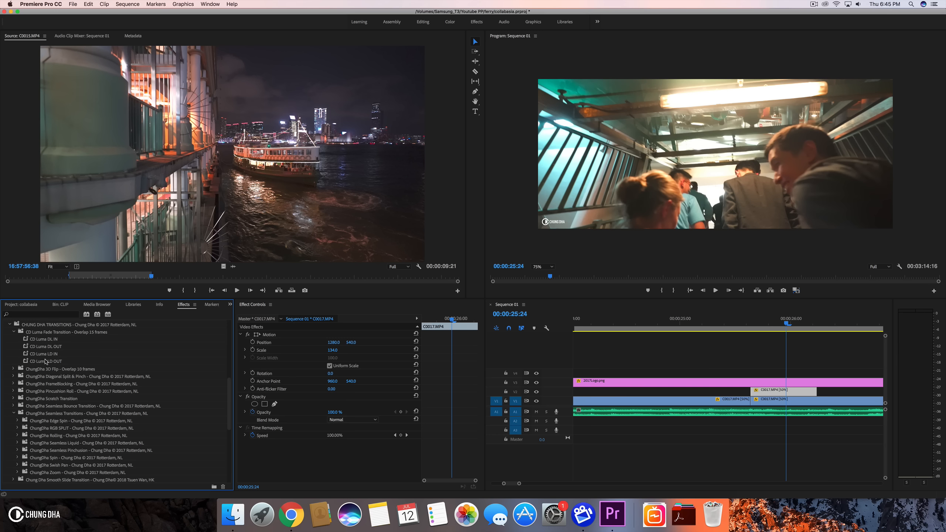
pyautogui.moveTo(46, 362); pyautogui.dragTo(113, 358)
pyautogui.moveTo(607, 348); pyautogui.dragTo(774, 391)
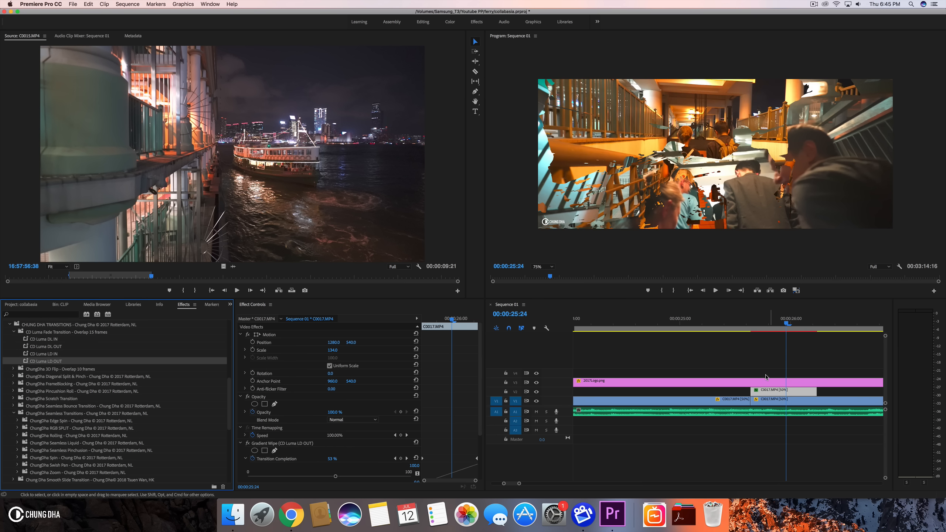
# - Scrub through the CD Luma LD OUT transition and remove its Gradient Wipe effect from the clip
pyautogui.click(757, 324)
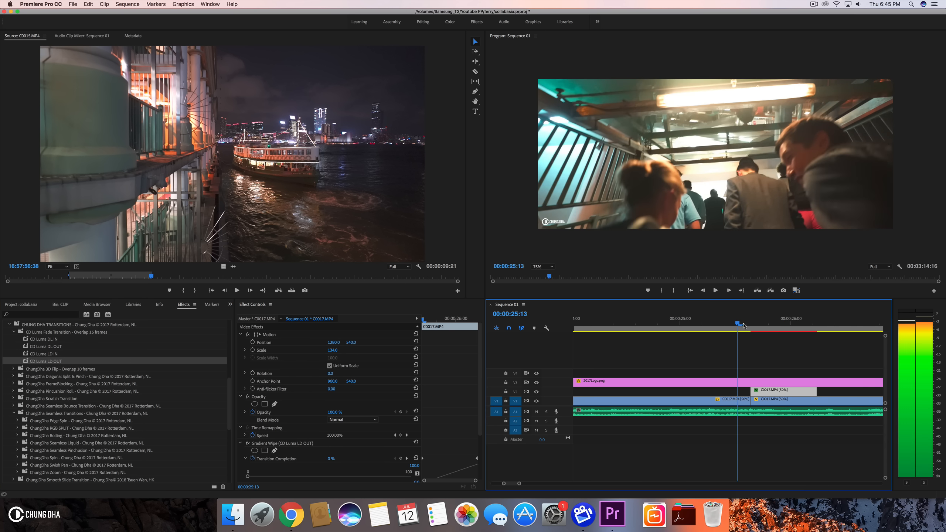
pyautogui.moveTo(759, 327)
pyautogui.mouseDown()
pyautogui.moveTo(810, 327)
pyautogui.moveTo(739, 332)
pyautogui.moveTo(794, 334)
pyautogui.moveTo(758, 340)
pyautogui.mouseUp()
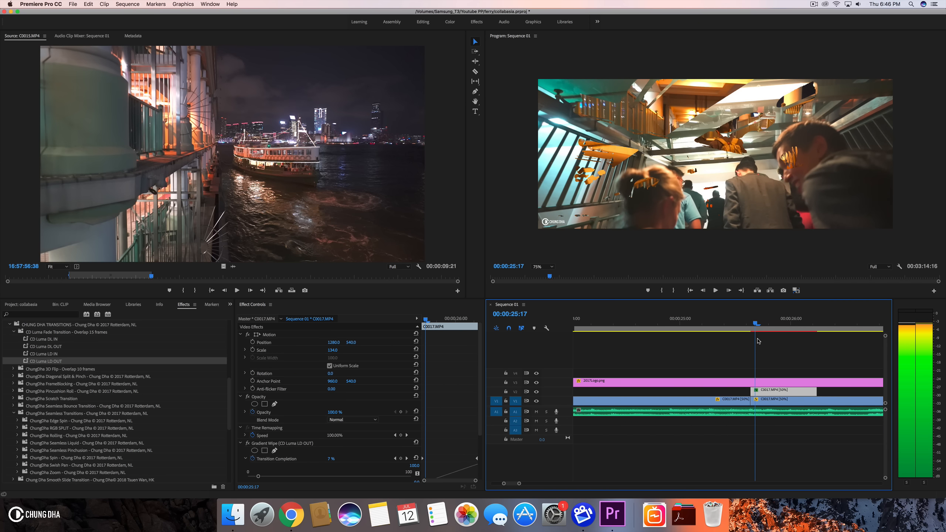
pyautogui.moveTo(758, 340); pyautogui.dragTo(778, 346)
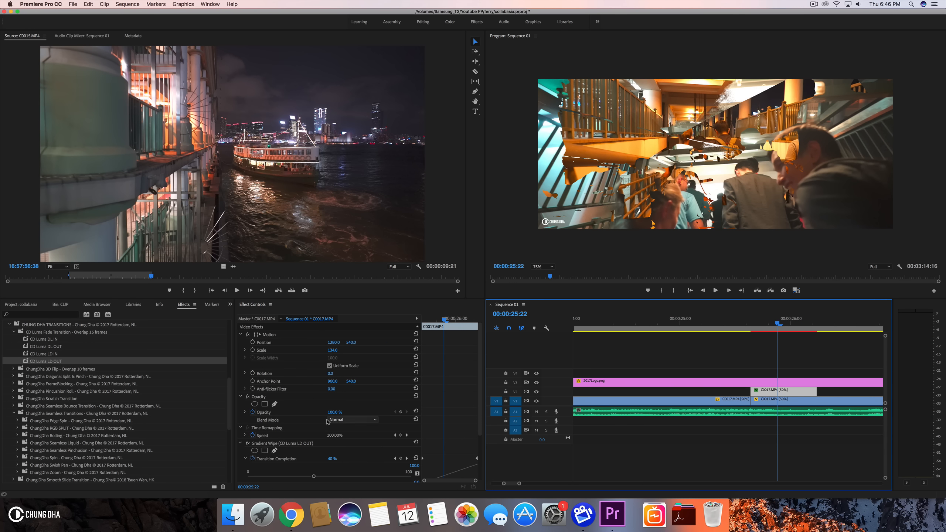
pyautogui.press('Delete')
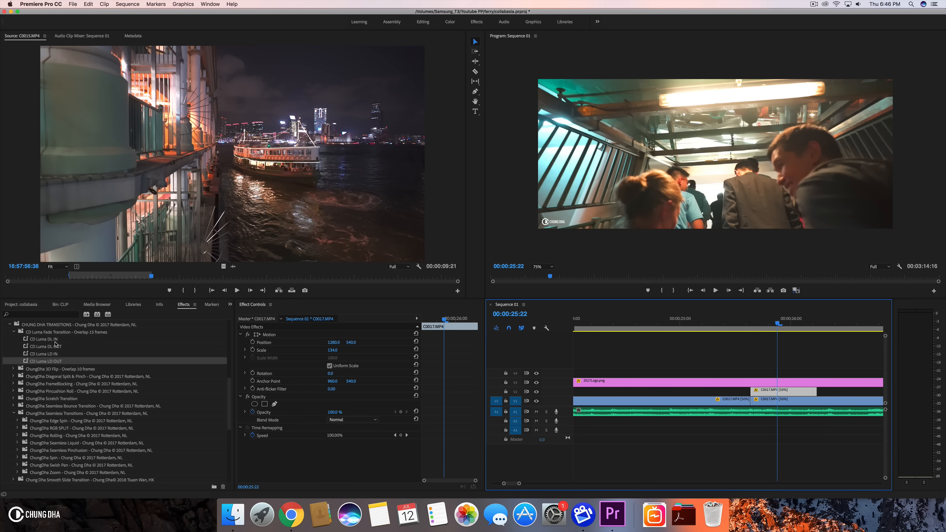
# - Nest the upper C0017.MP4 clip on V2 into a nested sequence
pyautogui.click(49, 354)
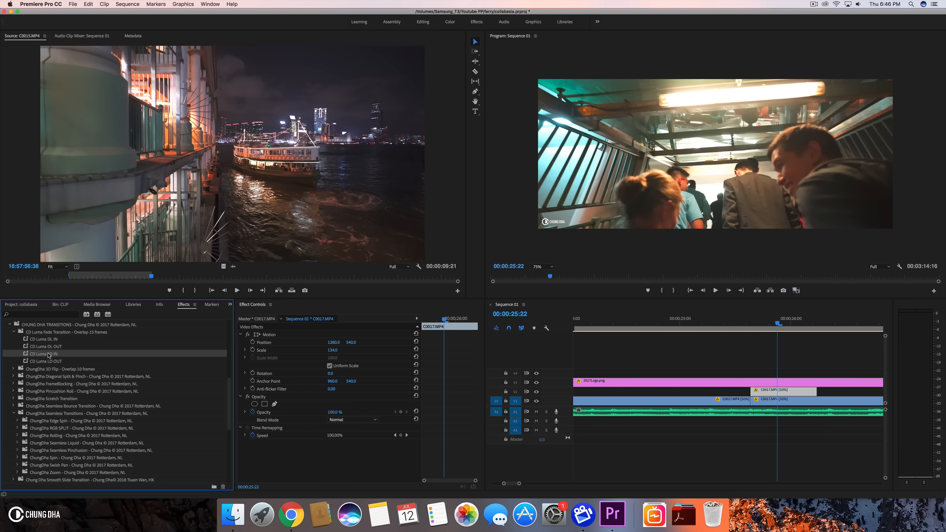
pyautogui.moveTo(248, 343); pyautogui.dragTo(790, 393)
pyautogui.moveTo(733, 318); pyautogui.dragTo(773, 323)
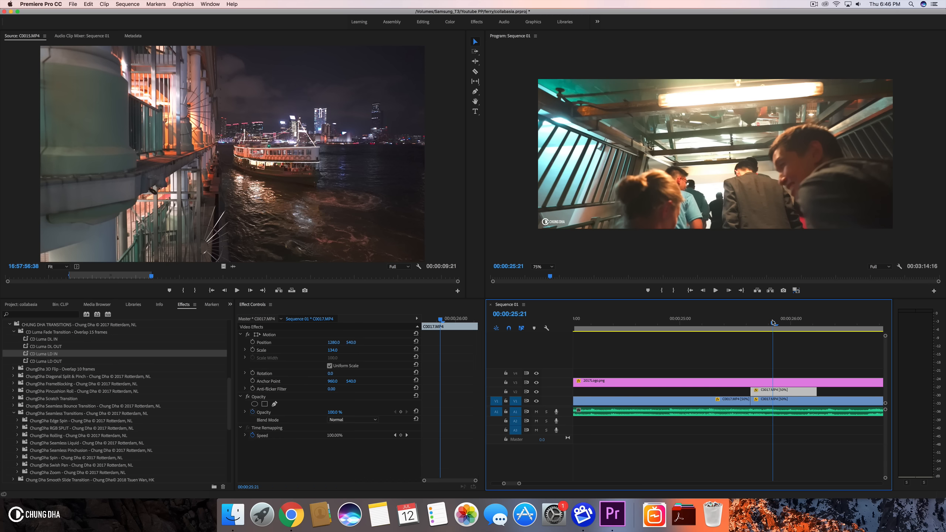
pyautogui.rightClick(778, 394)
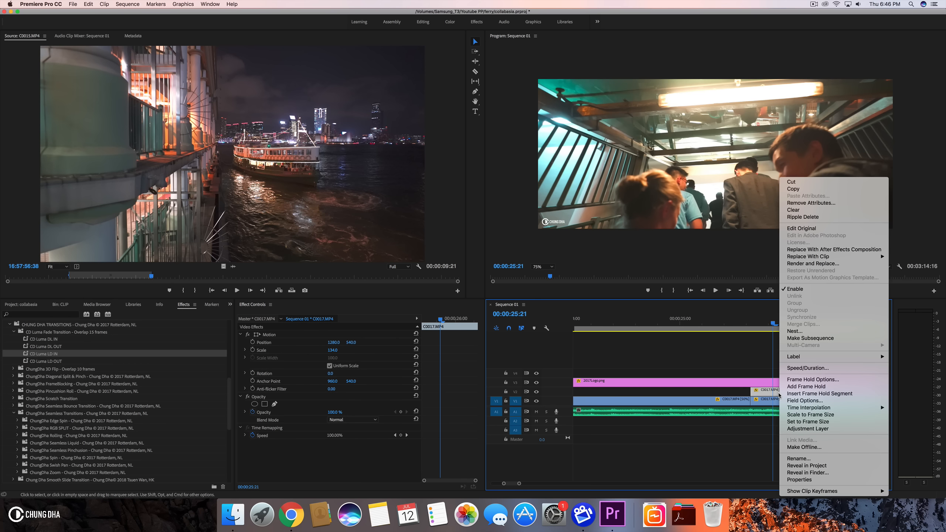
pyautogui.click(801, 331)
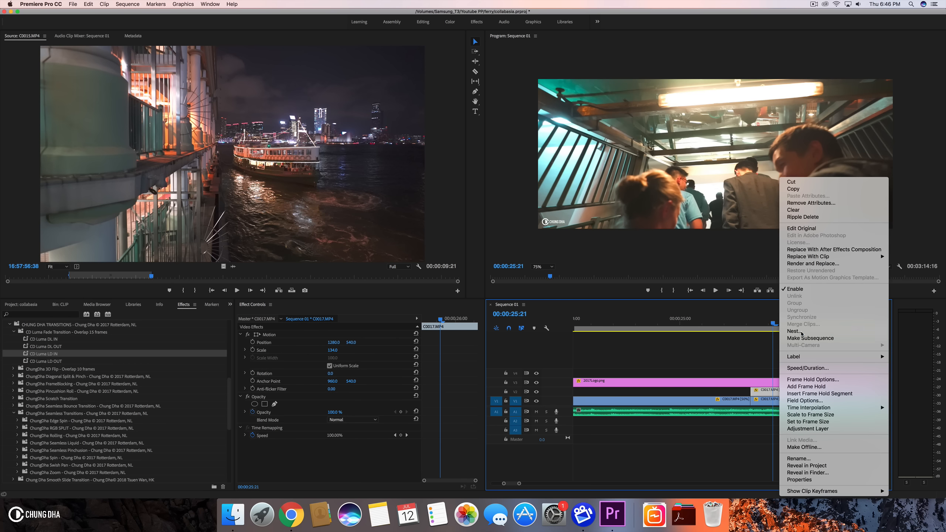
pyautogui.click(486, 266)
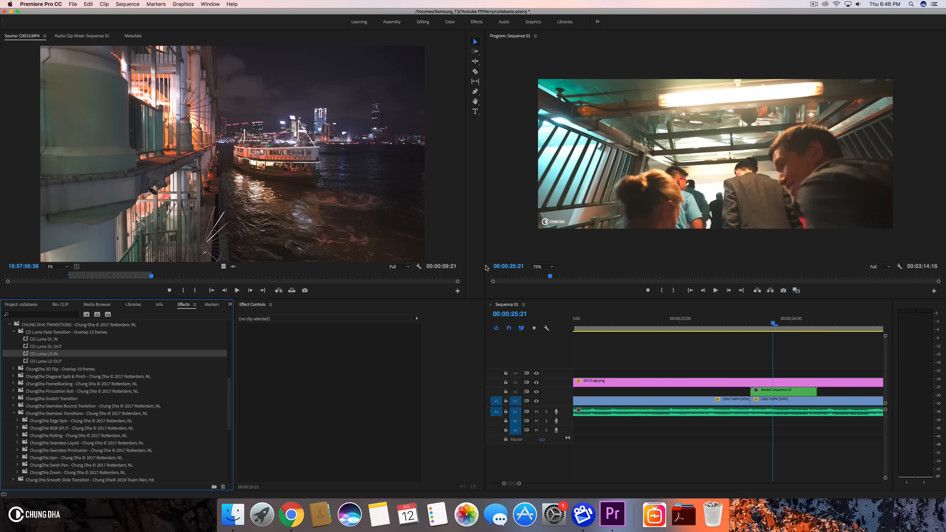
# - Apply the CD Luma LD OUT preset to the nested sequence, play it back, and undo it
pyautogui.click(47, 362)
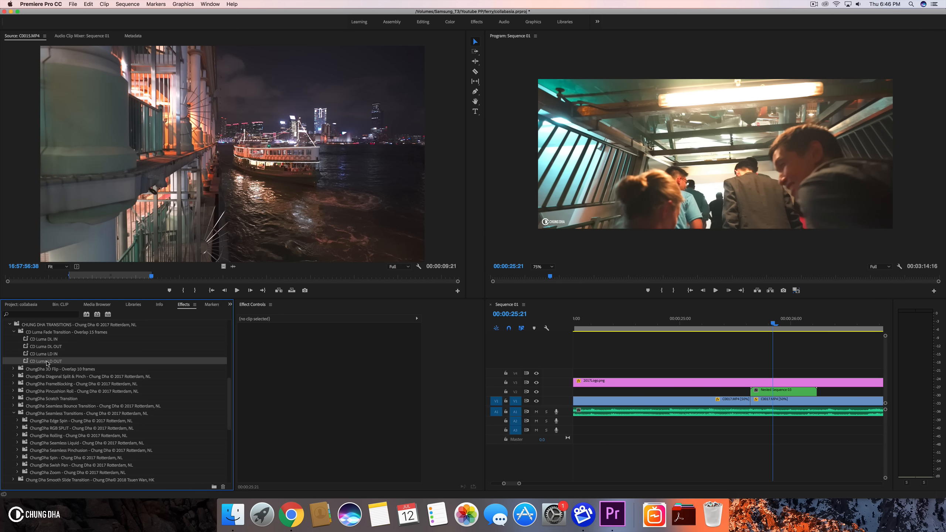
pyautogui.moveTo(48, 361); pyautogui.dragTo(770, 393)
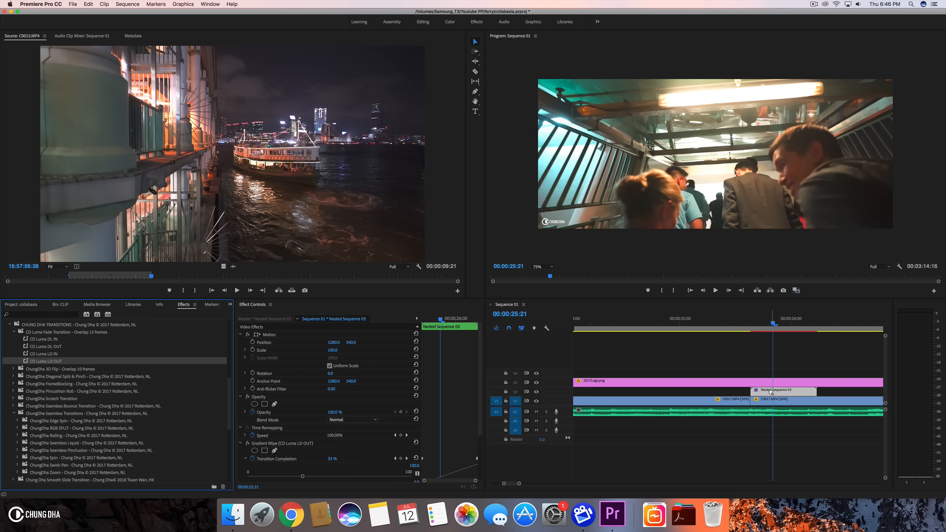
pyautogui.moveTo(736, 321); pyautogui.dragTo(801, 322)
pyautogui.click(702, 318)
pyautogui.press('space')
pyautogui.press('space')
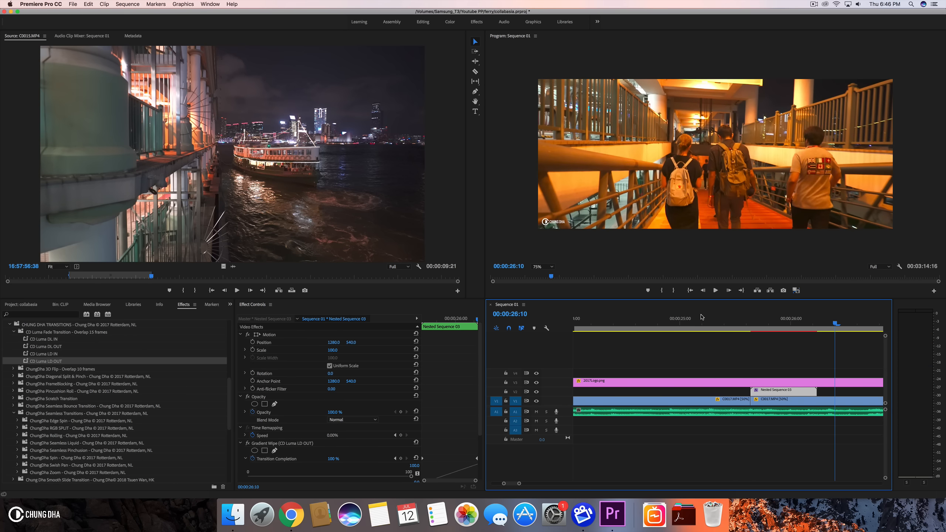
pyautogui.moveTo(766, 322)
pyautogui.mouseDown()
pyautogui.moveTo(784, 326)
pyautogui.moveTo(751, 327)
pyautogui.mouseUp()
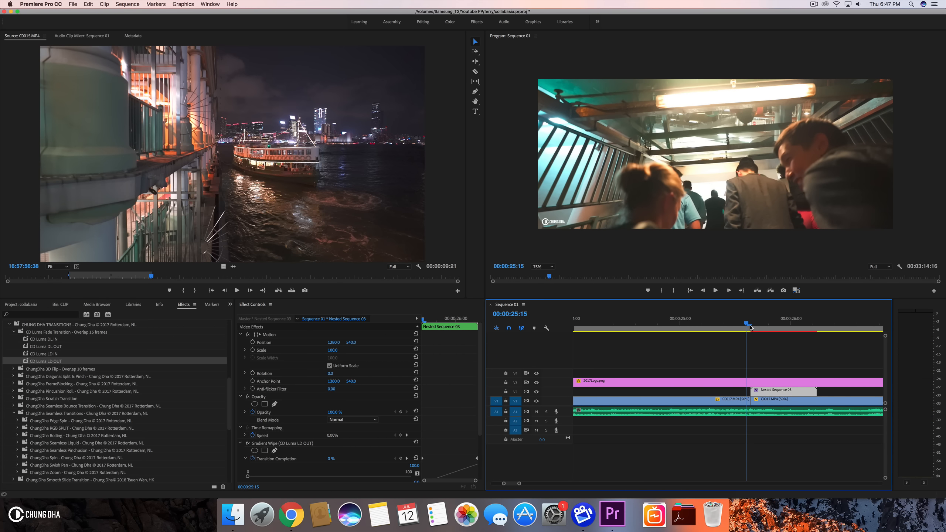
pyautogui.press('super+z')
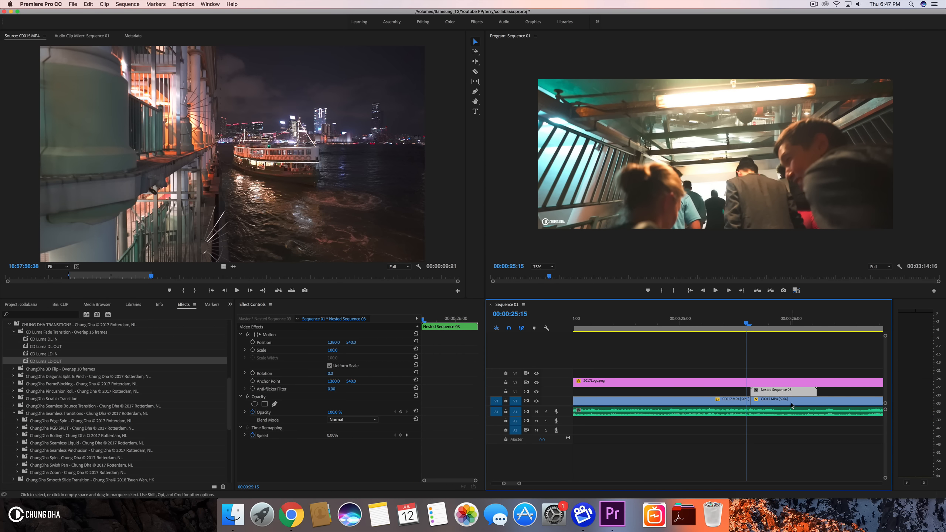
# - Move the nested sequence down to V1 and cut the C0017.MP4 clip above it at the nested sequence's end
pyautogui.moveTo(790, 392); pyautogui.dragTo(750, 390)
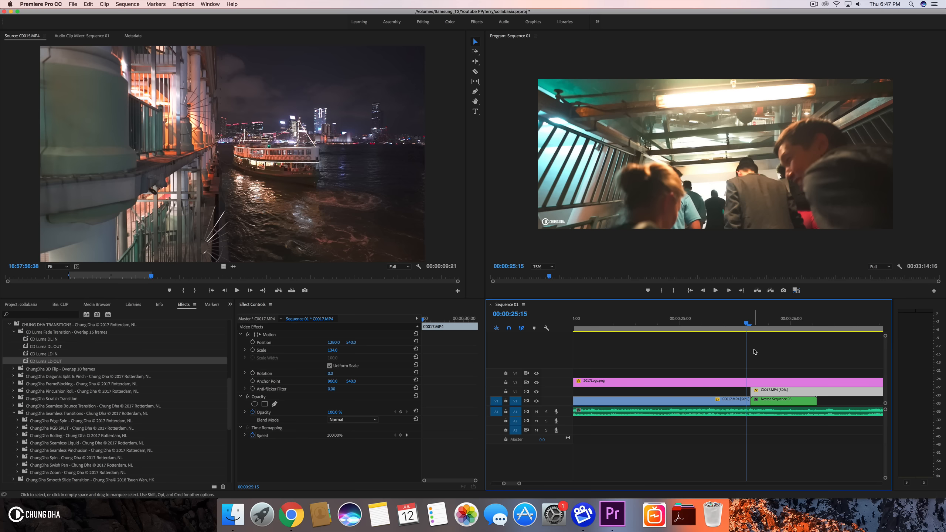
pyautogui.moveTo(766, 321); pyautogui.dragTo(818, 323)
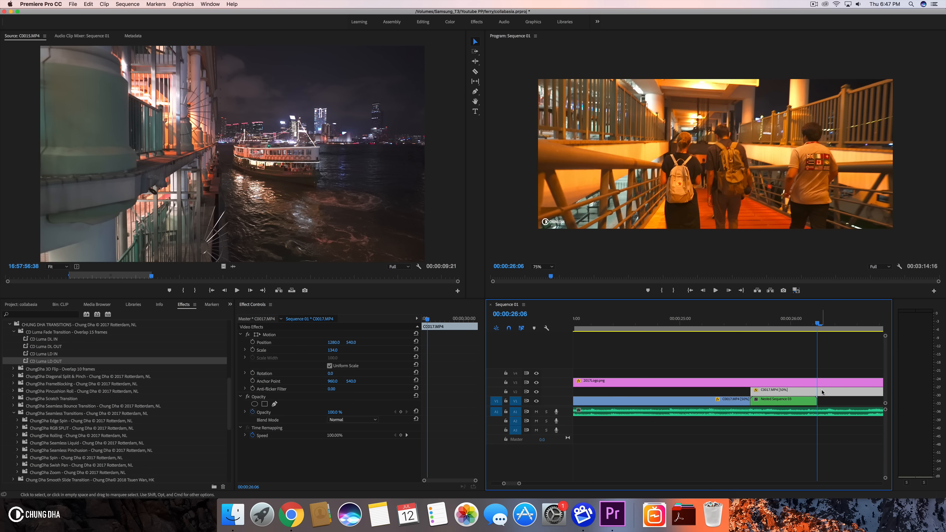
pyautogui.press('super+k')
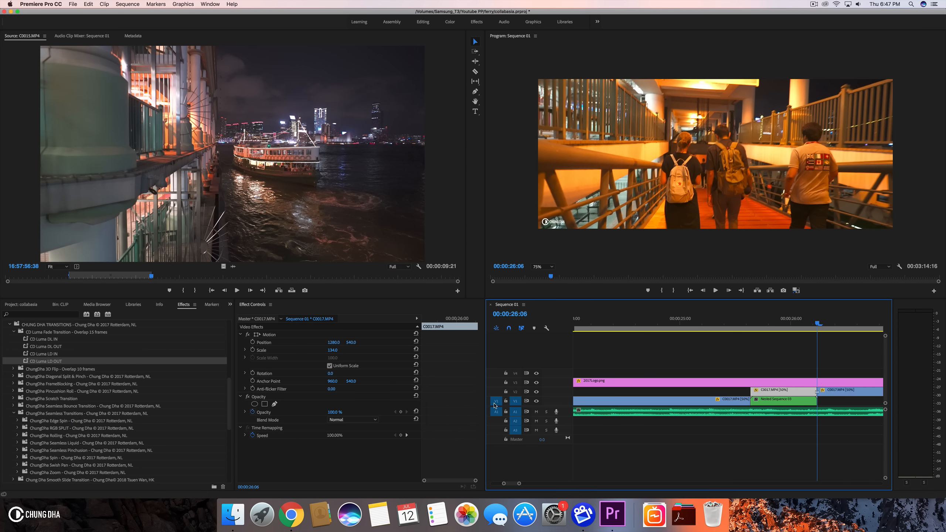
# - Nest the first part of the cut C0017.MP4 clip on V2
pyautogui.rightClick(761, 393)
pyautogui.click(782, 331)
pyautogui.click(489, 263)
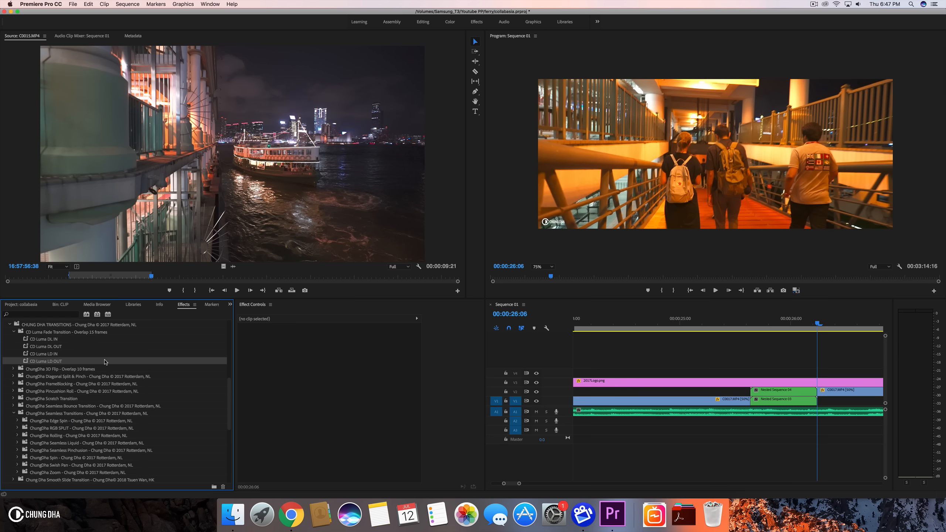
# - Apply the CD Luma DL IN preset to the new nested sequence on V2 and play it back
pyautogui.click(51, 354)
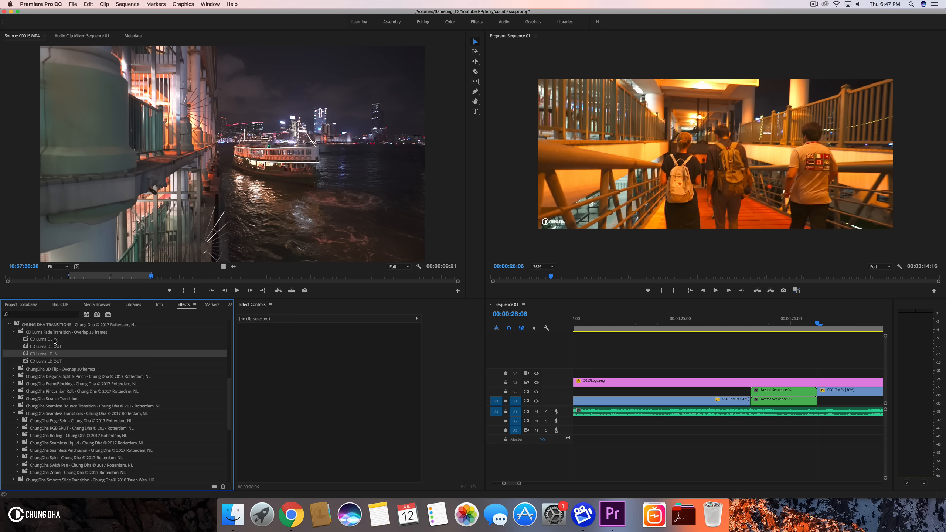
pyautogui.moveTo(55, 340); pyautogui.dragTo(82, 338)
pyautogui.moveTo(576, 353); pyautogui.dragTo(767, 395)
pyautogui.moveTo(742, 333); pyautogui.dragTo(823, 329)
pyautogui.click(714, 330)
pyautogui.press('space')
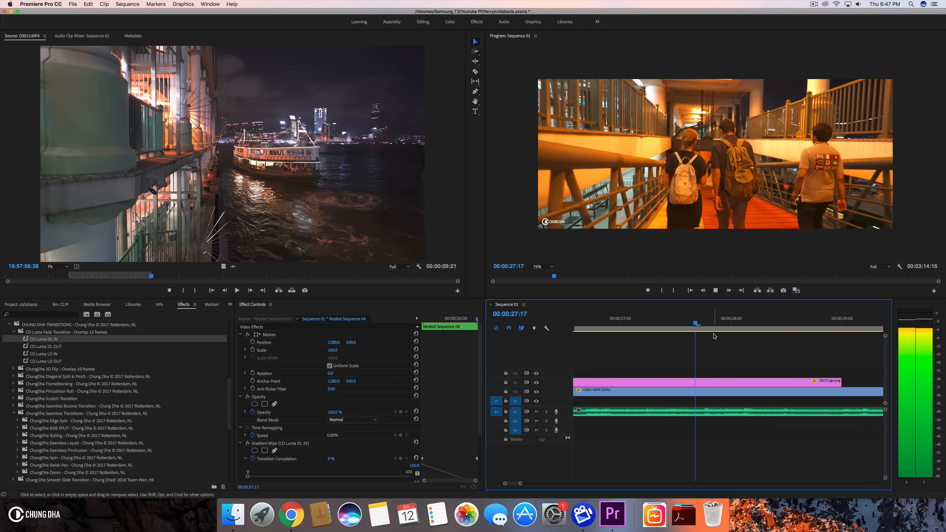
pyautogui.press('space')
# - Cut the C0017.MP4 clip on V2 at the playhead and delete its trailing part
pyautogui.moveTo(714, 319); pyautogui.dragTo(786, 323)
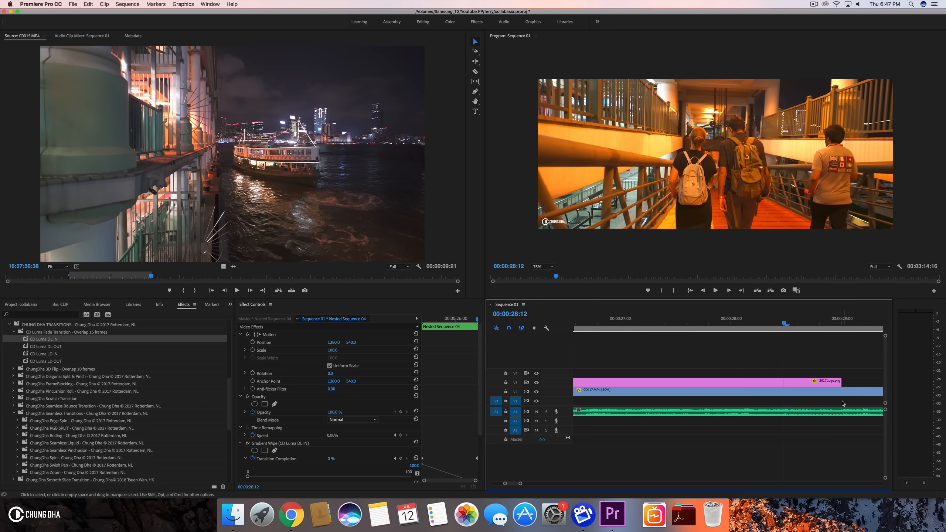
pyautogui.click(842, 395)
pyautogui.press('super+k')
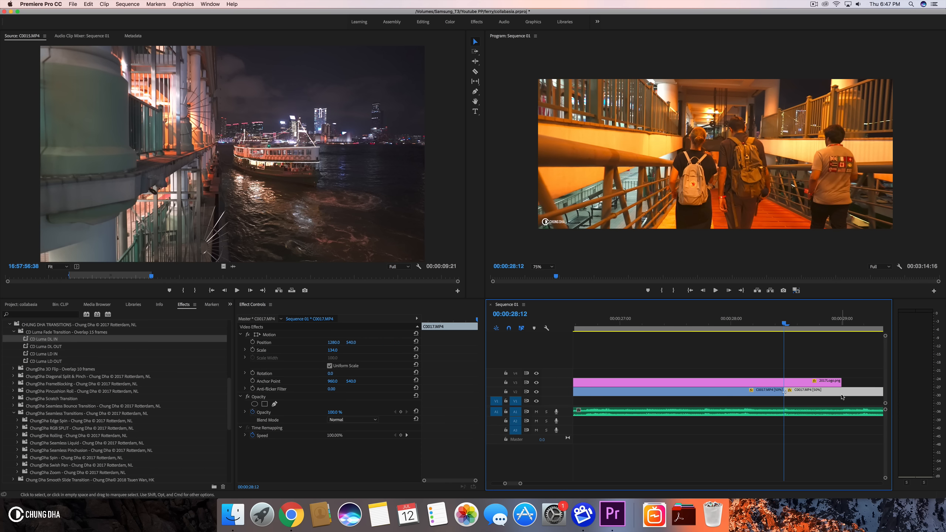
pyautogui.press('Delete')
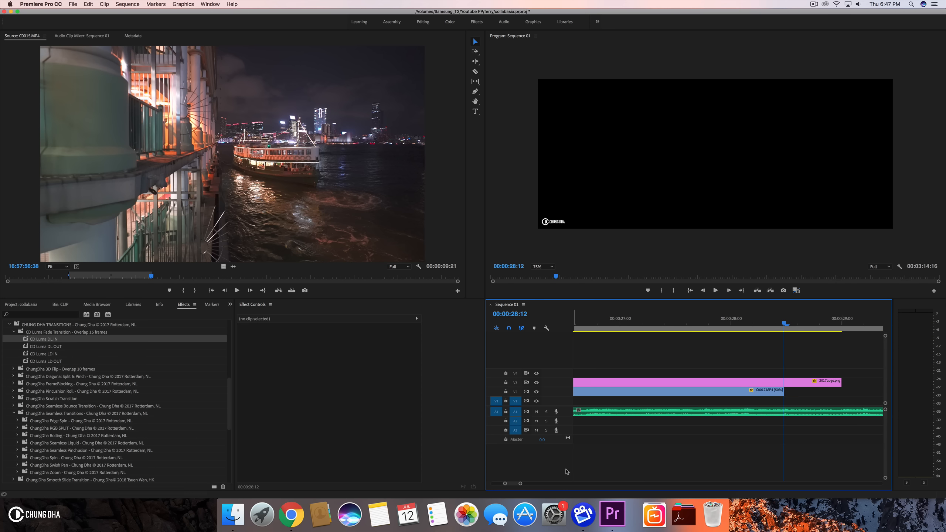
# - Move the remaining C0017.MP4 clip from V2 down to V1 and play back from the start
pyautogui.moveTo(521, 484); pyautogui.dragTo(602, 483)
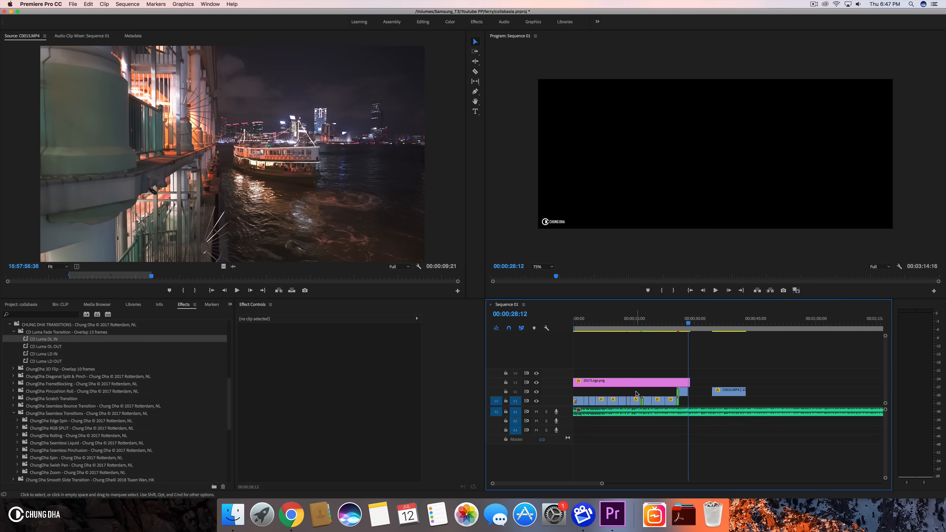
pyautogui.moveTo(688, 390); pyautogui.dragTo(685, 399)
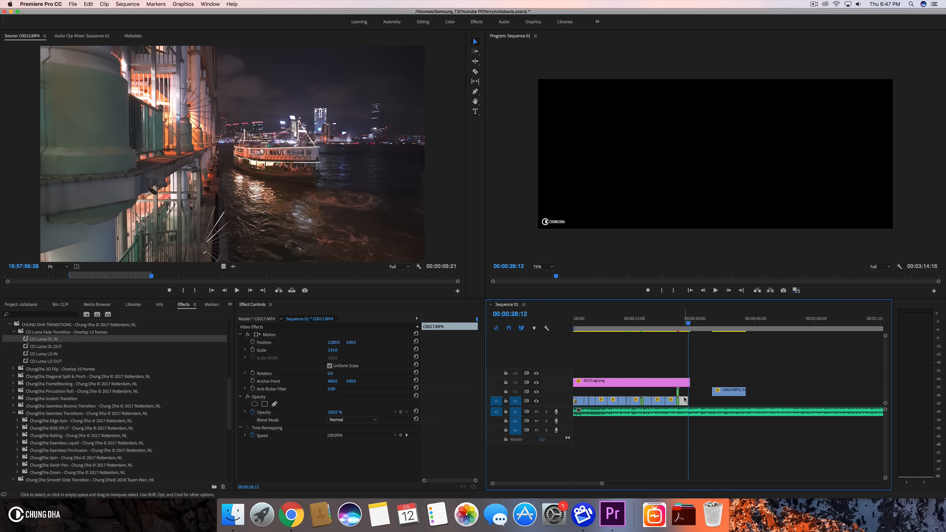
pyautogui.press('Home')
pyautogui.press('space')
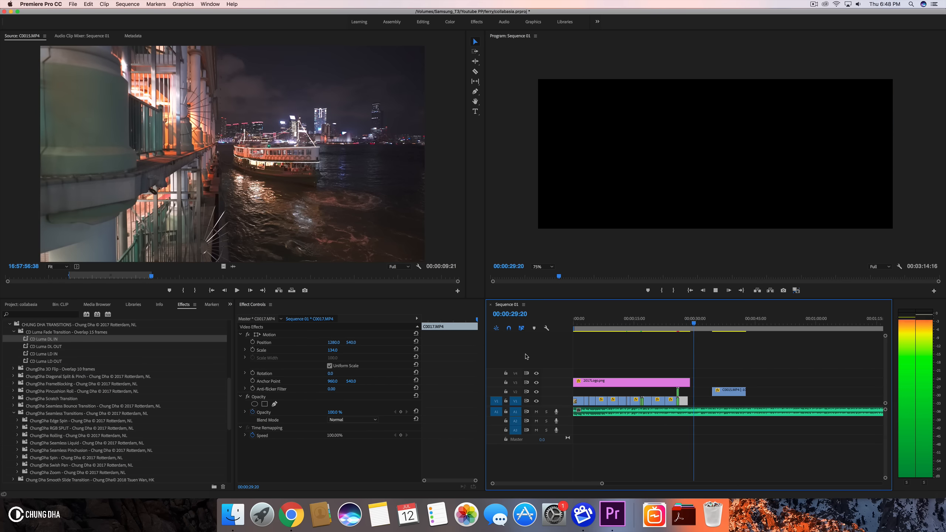
# - Remove the CD Luma DL IN gradient wipe effect from the nested sequence on V2
pyautogui.press('space')
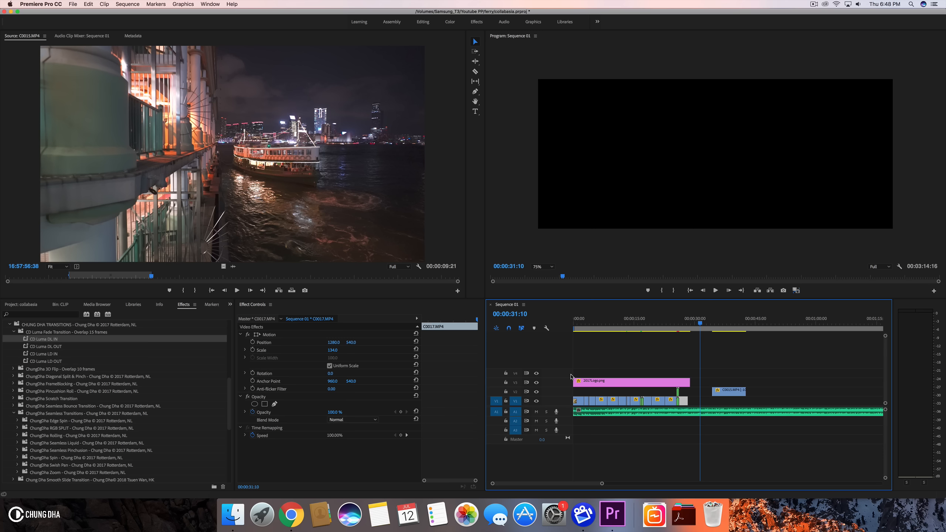
pyautogui.moveTo(603, 484); pyautogui.dragTo(538, 484)
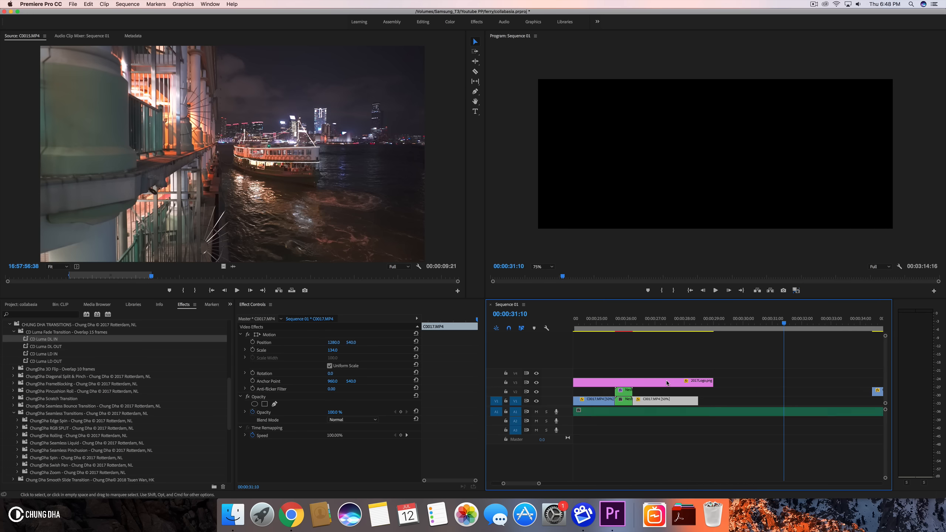
pyautogui.click(624, 391)
pyautogui.click(622, 322)
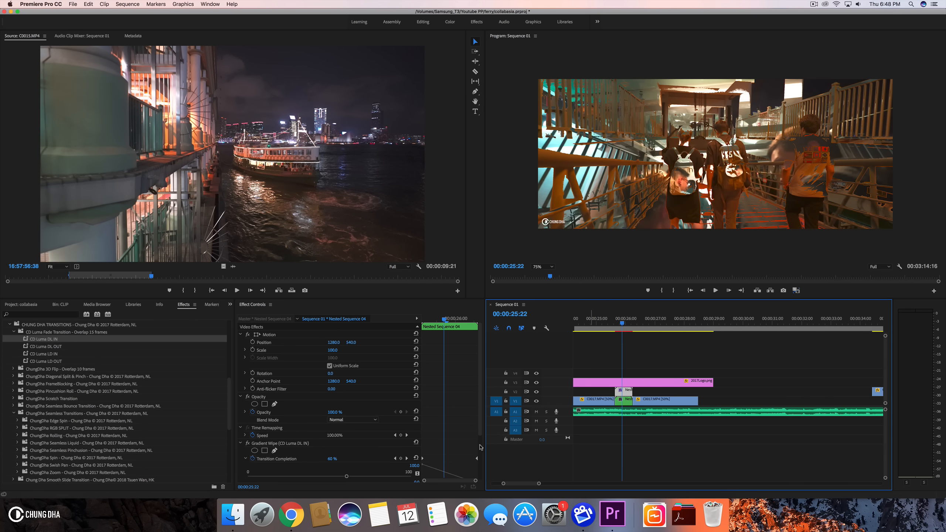
pyautogui.click(268, 444)
pyautogui.press('Delete')
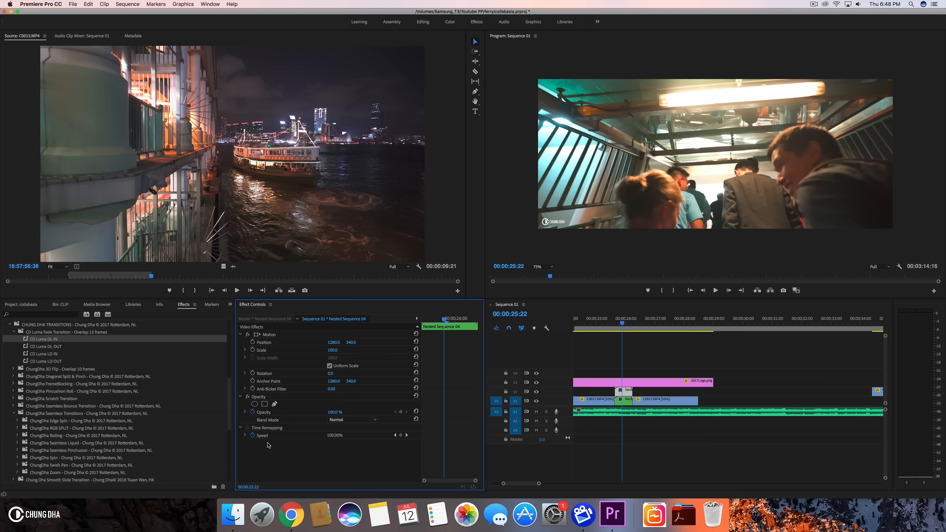
# - Apply the CD Luma LD IN preset to the nested sequence on V2 and scrub through the transition
pyautogui.moveTo(51, 353); pyautogui.dragTo(140, 345)
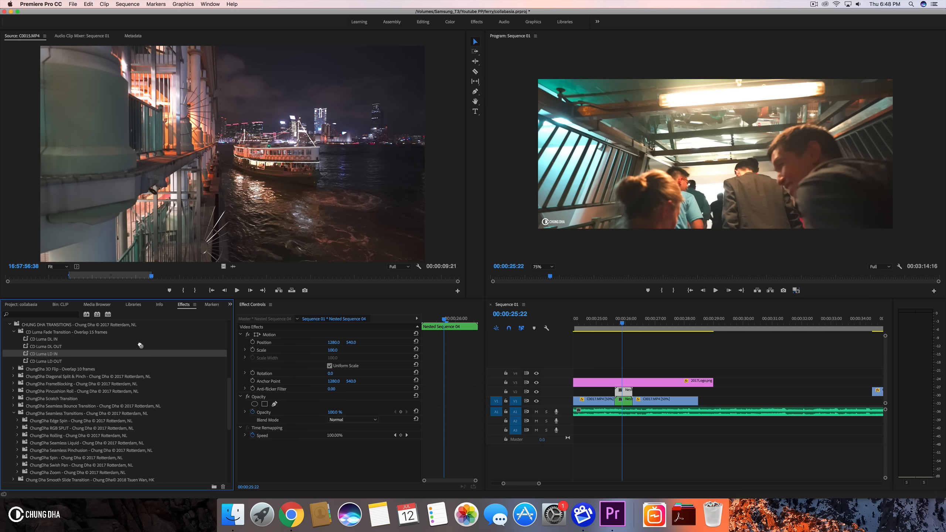
pyautogui.moveTo(628, 392); pyautogui.dragTo(628, 391)
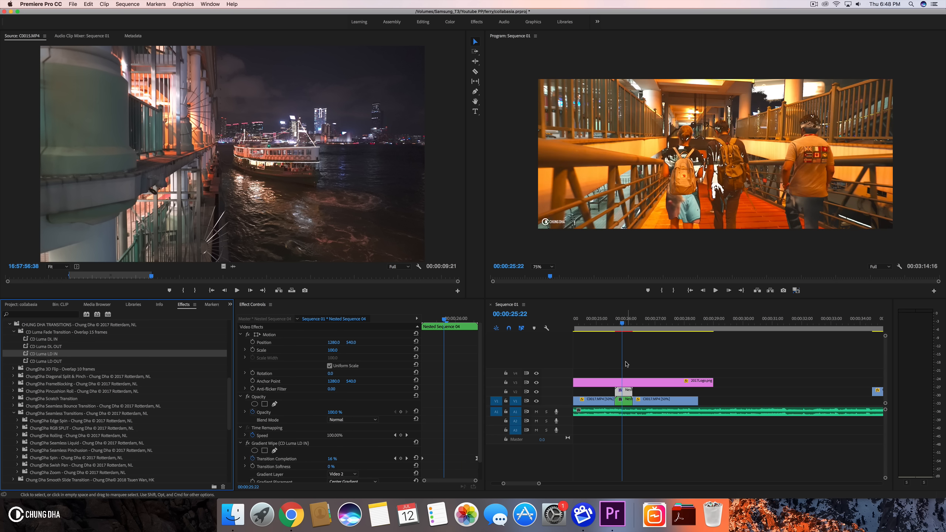
pyautogui.click(614, 325)
pyautogui.moveTo(614, 324); pyautogui.dragTo(632, 329)
pyautogui.press('space')
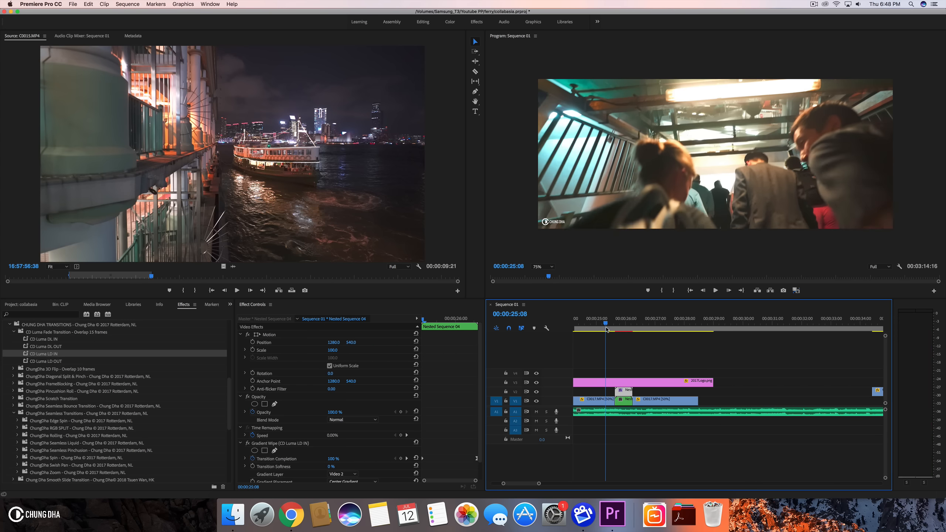
pyautogui.click(606, 329)
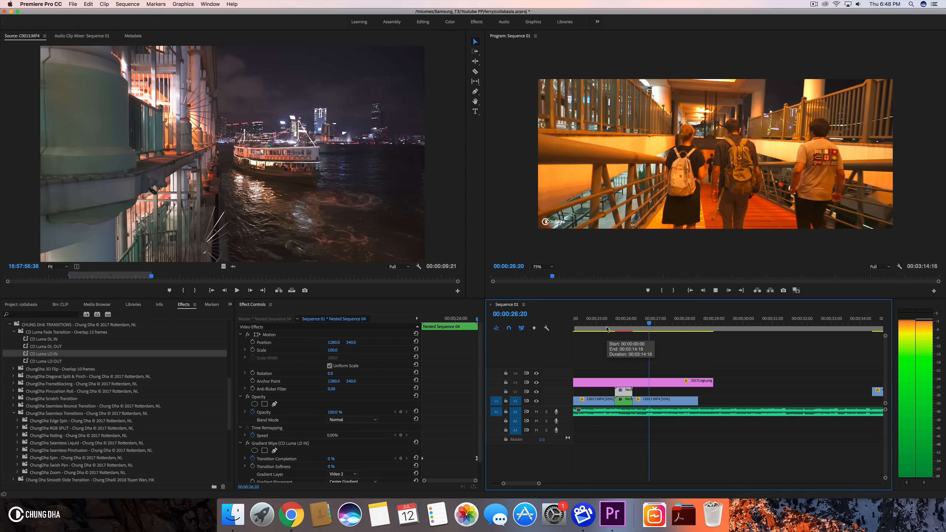
pyautogui.moveTo(606, 329); pyautogui.dragTo(696, 338)
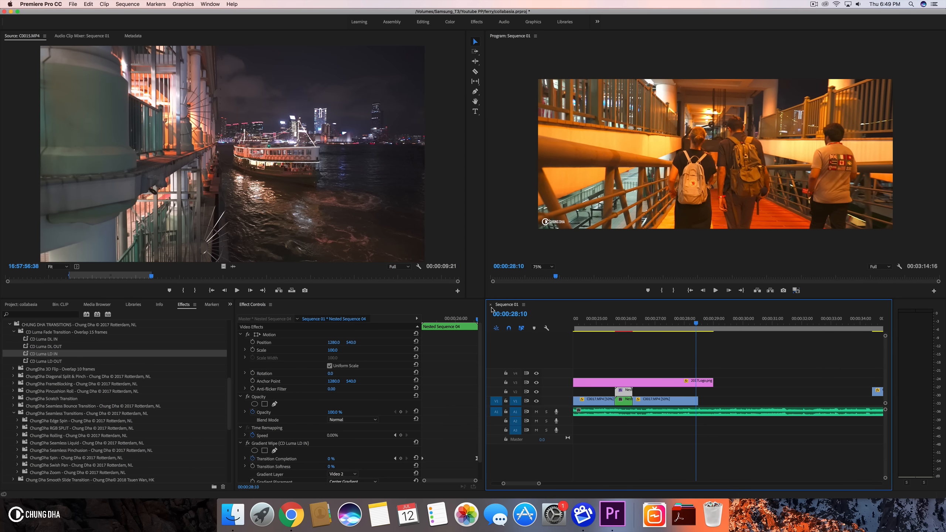
# - Open C0017.MP4 from the CLIP bin, mark a short section, and place it on V1 after the current clip
pyautogui.click(23, 304)
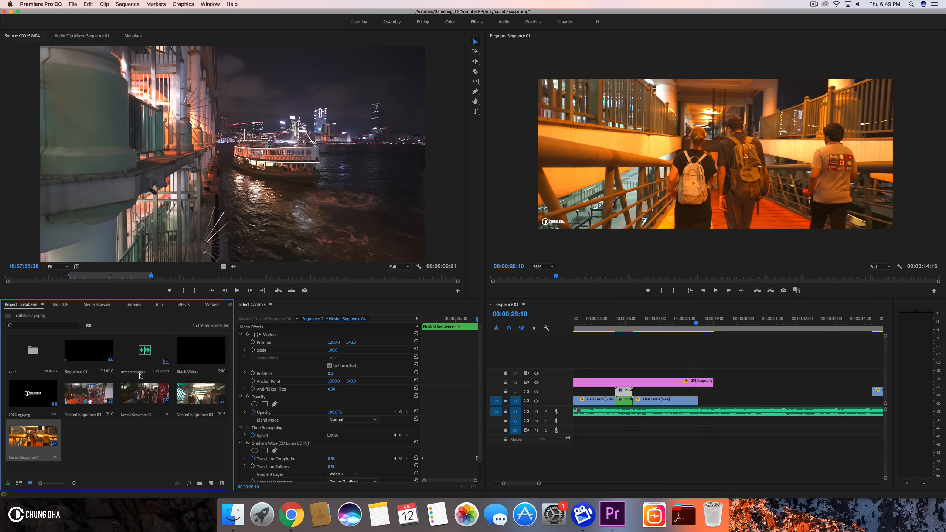
pyautogui.click(61, 304)
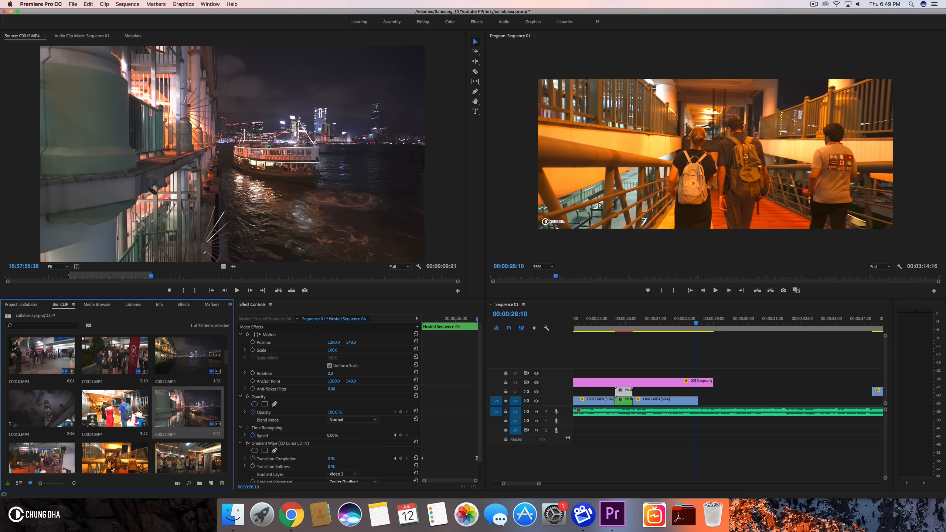
pyautogui.scroll(-2, 111, 469)
pyautogui.doubleClick(106, 412)
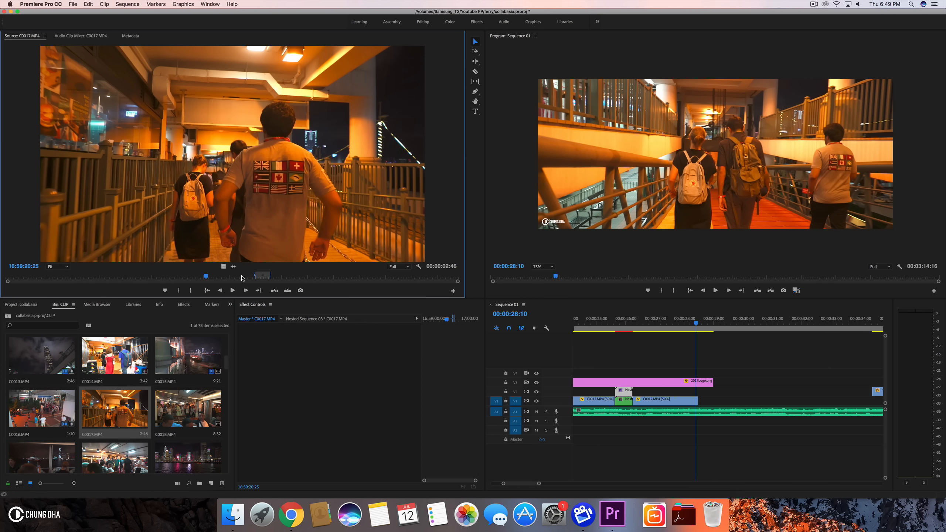
pyautogui.moveTo(284, 278); pyautogui.dragTo(323, 278)
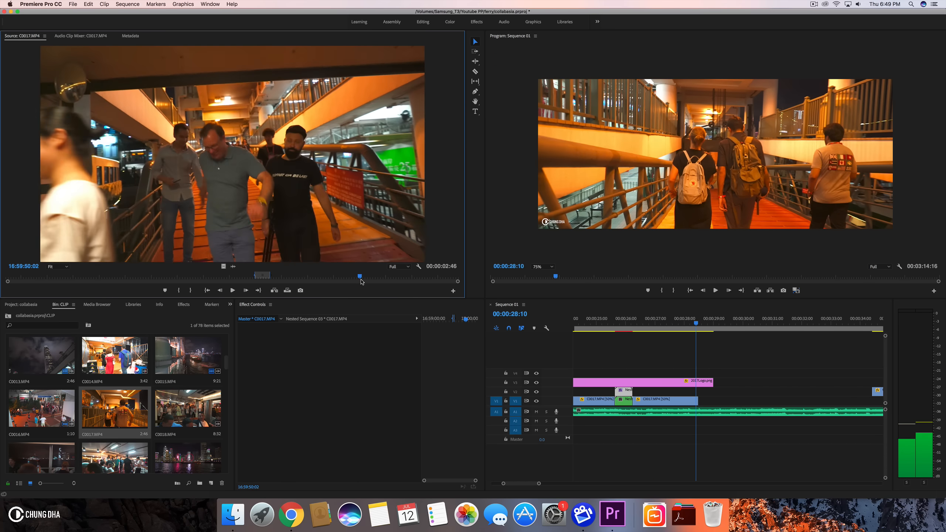
pyautogui.moveTo(338, 280); pyautogui.dragTo(352, 277)
pyautogui.click(180, 290)
pyautogui.click(194, 291)
pyautogui.moveTo(142, 406); pyautogui.dragTo(885, 379)
pyautogui.hscroll(3, 798, 363)
pyautogui.moveTo(596, 343); pyautogui.dragTo(643, 360)
pyautogui.moveTo(640, 323)
pyautogui.mouseDown()
pyautogui.moveTo(603, 323)
pyautogui.moveTo(661, 331)
pyautogui.mouseUp()
# - Set the new C0017.MP4 clip's scale to 134 and play it back
pyautogui.click(671, 400)
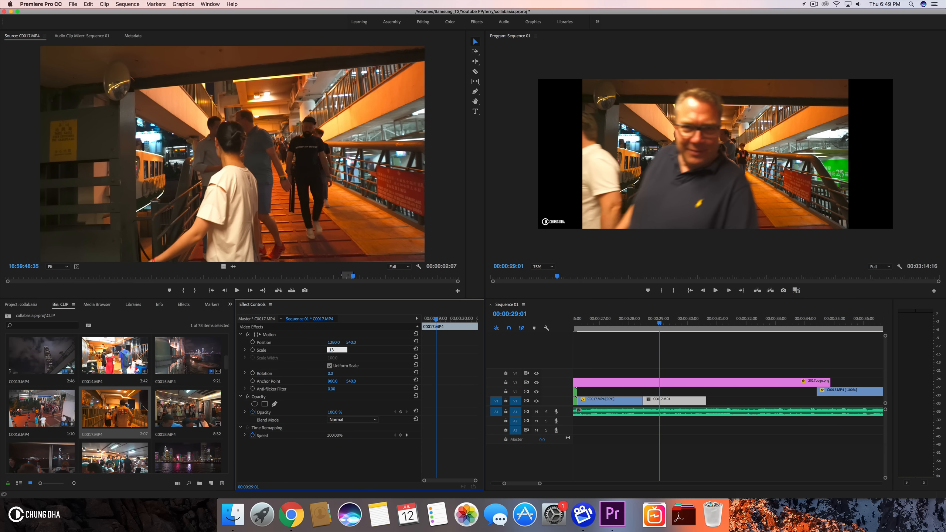
pyautogui.write('134')
pyautogui.press('Return')
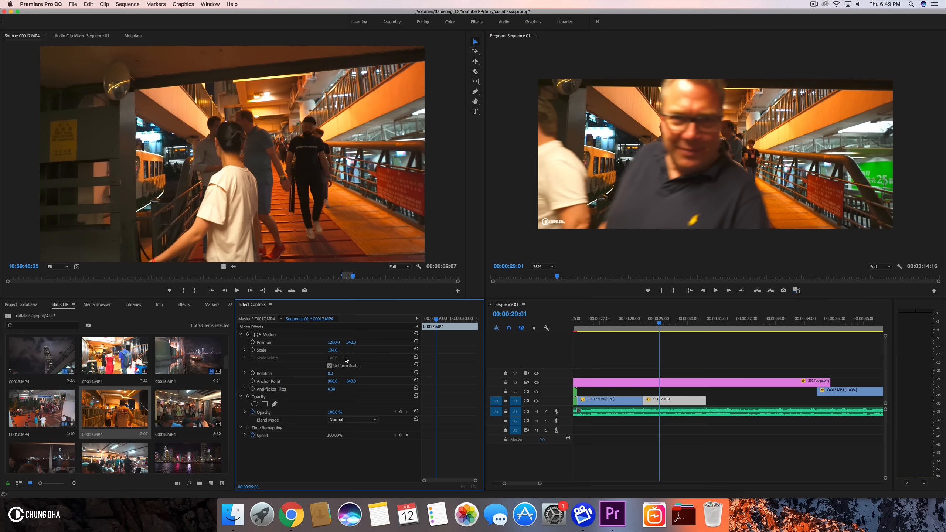
pyautogui.click(643, 323)
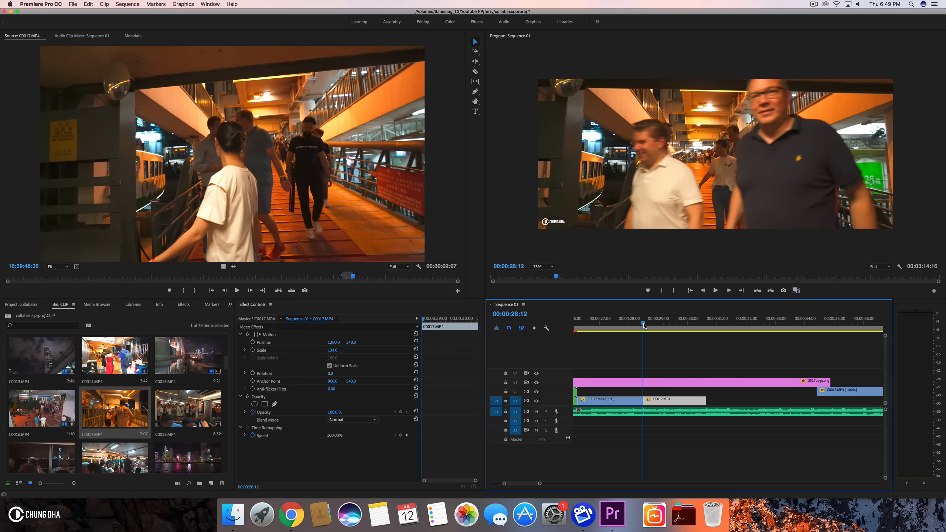
pyautogui.click(629, 324)
pyautogui.press('space')
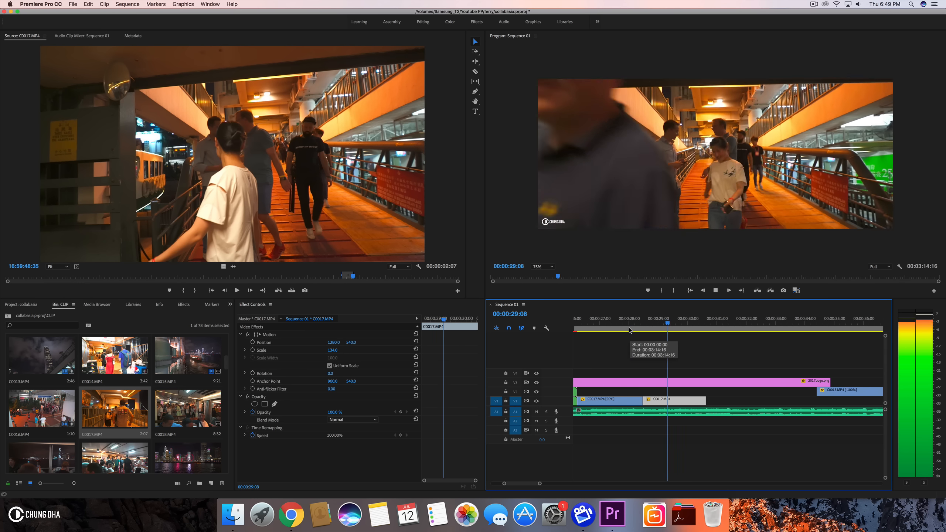
pyautogui.press('space')
pyautogui.moveTo(637, 328); pyautogui.dragTo(707, 332)
# - Mark another section of C0017.MP4 in the source and add it to V1 after the previous clip
pyautogui.press('Left')
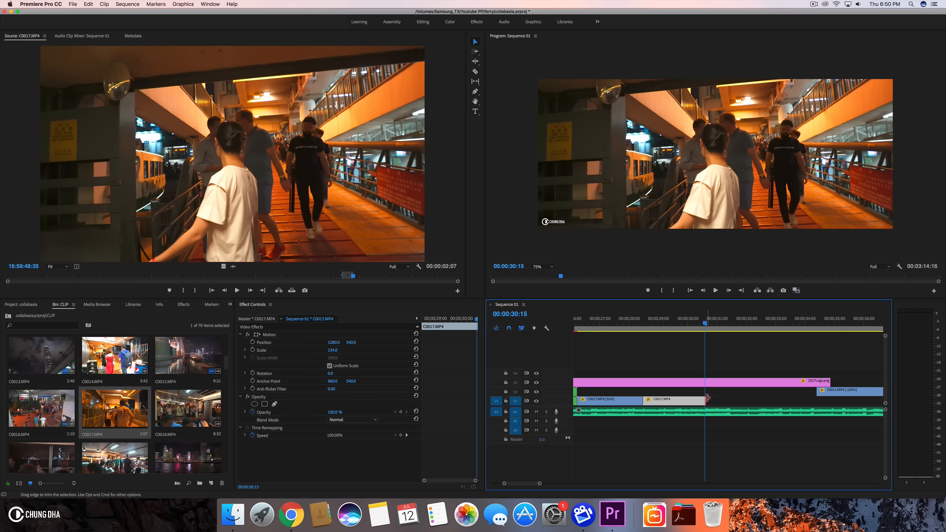
pyautogui.moveTo(708, 397); pyautogui.dragTo(707, 397)
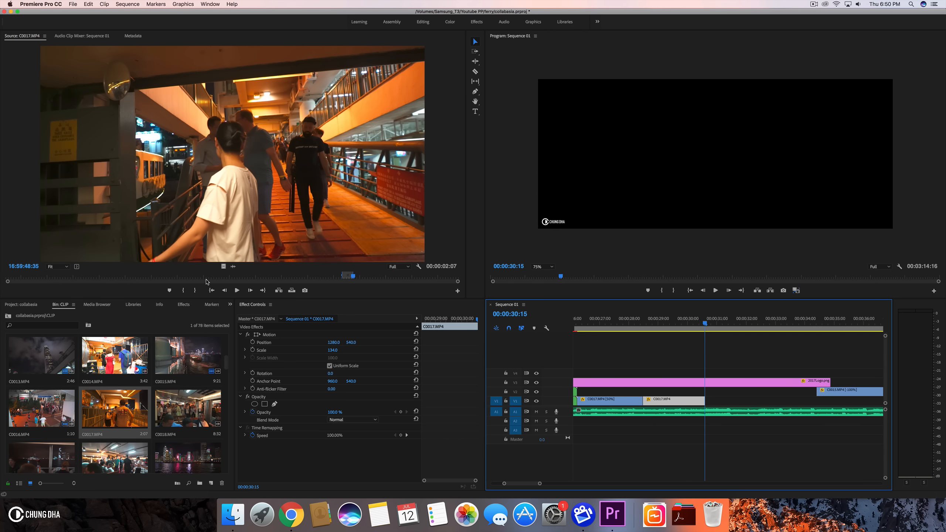
pyautogui.moveTo(374, 276); pyautogui.dragTo(406, 276)
pyautogui.click(185, 292)
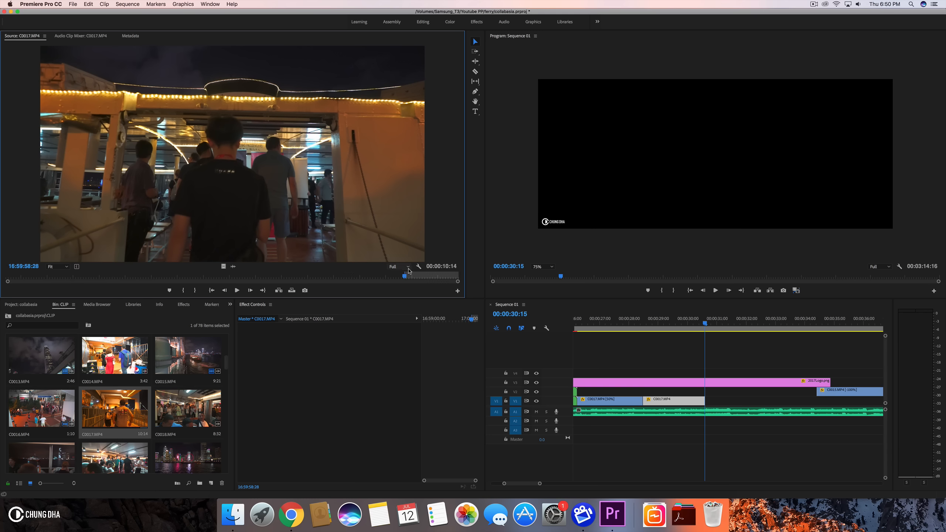
pyautogui.moveTo(403, 277); pyautogui.dragTo(423, 278)
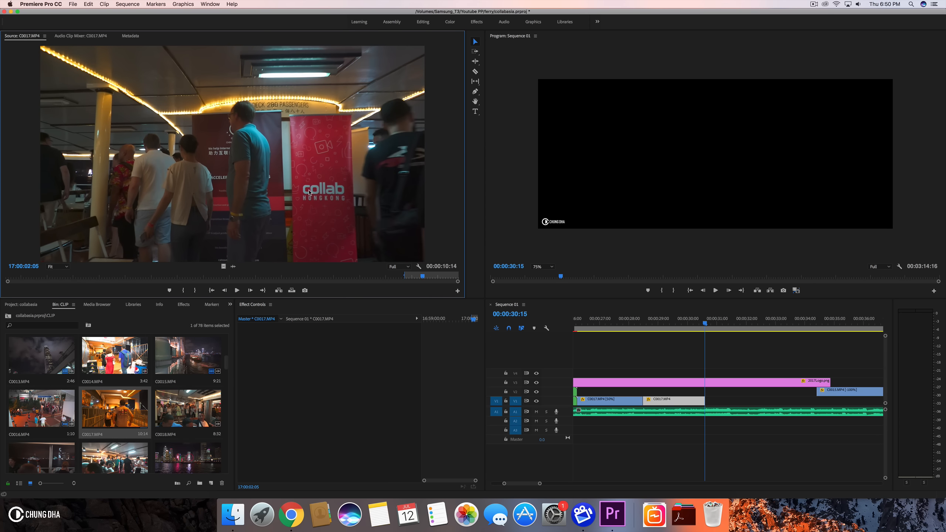
pyautogui.press('o')
pyautogui.moveTo(224, 266); pyautogui.dragTo(736, 396)
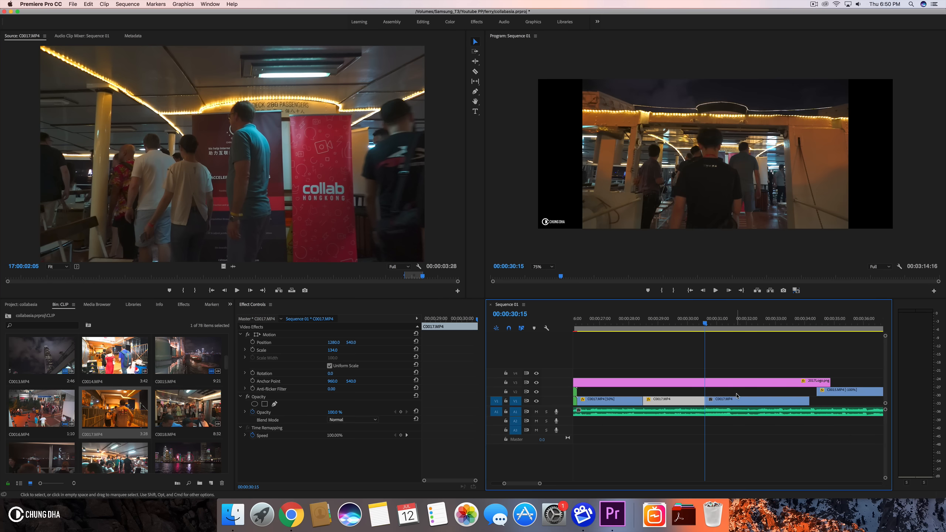
# - Set the newly added C0017.MP4 clip's scale to 134
pyautogui.click(692, 321)
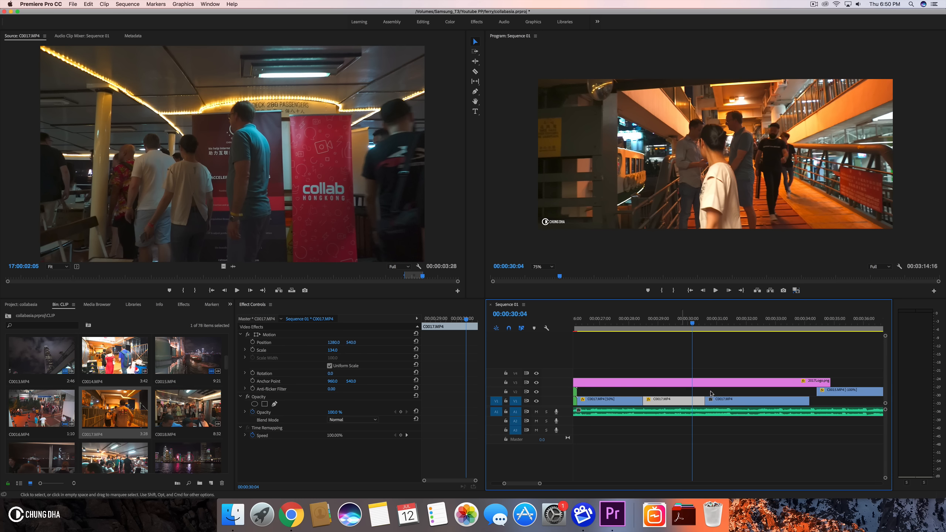
pyautogui.click(721, 321)
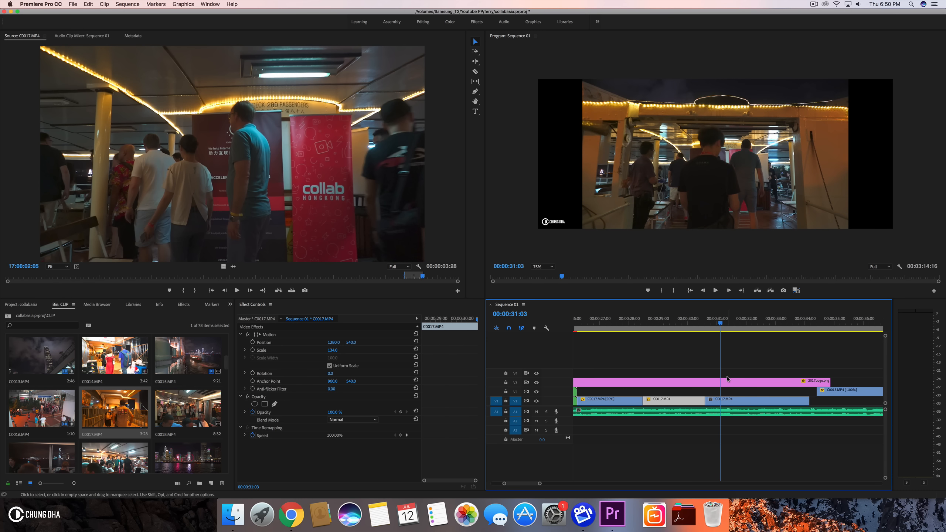
pyautogui.click(724, 400)
pyautogui.click(333, 349)
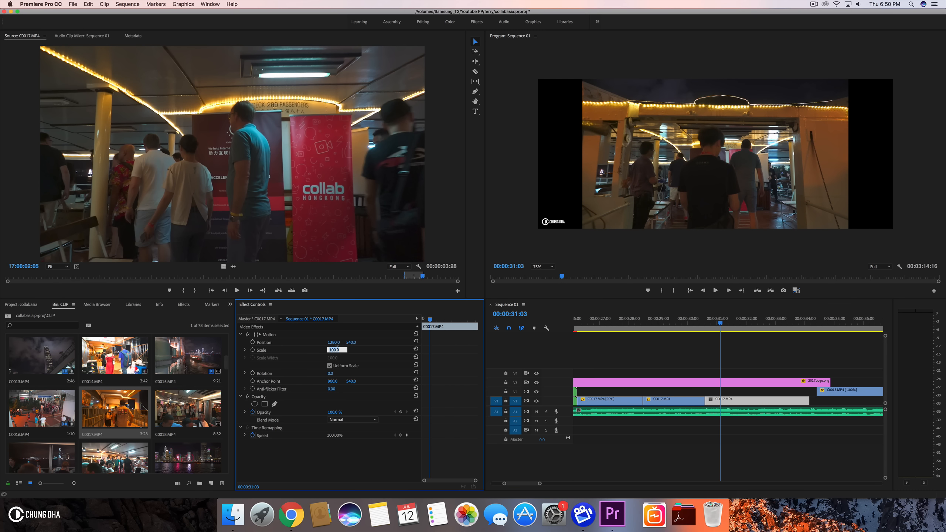
pyautogui.write('134')
pyautogui.press('Return')
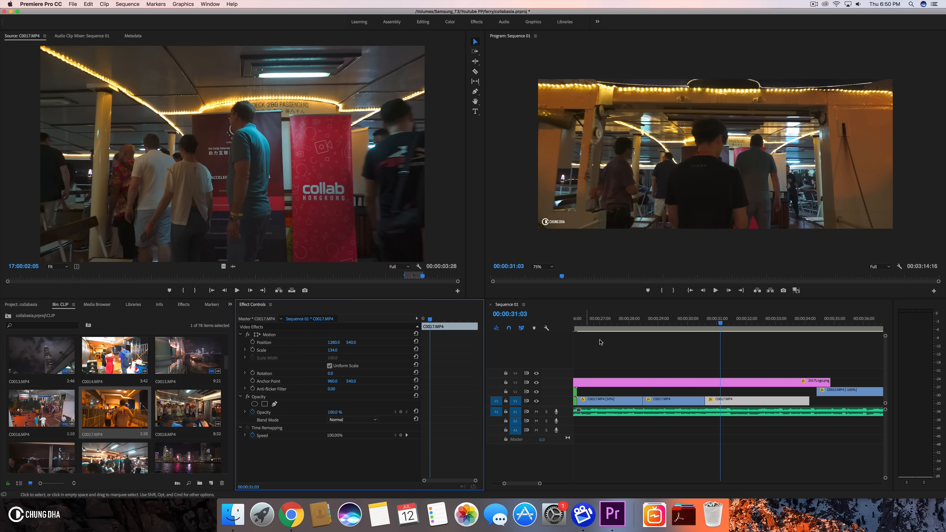
# - Play back the new section and extend the last C0017.MP4 clip's end by one frame
pyautogui.click(638, 323)
pyautogui.press('space')
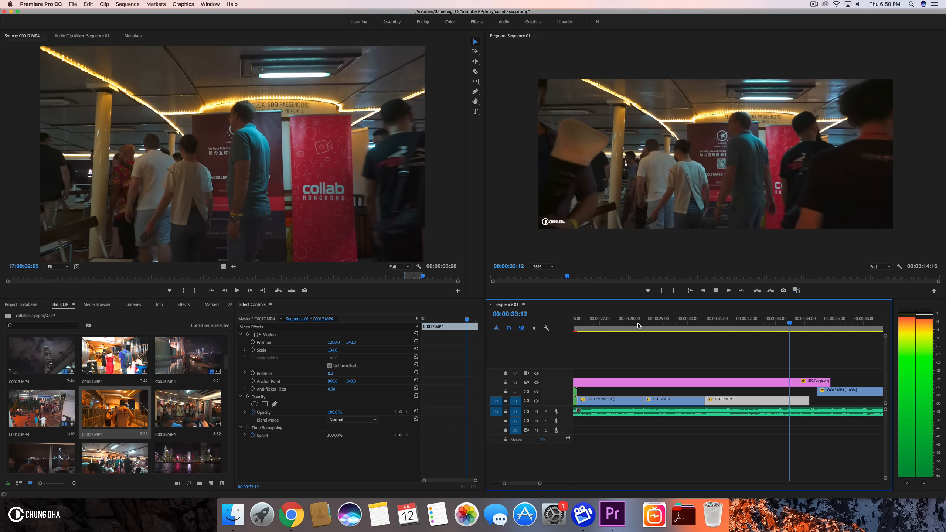
pyautogui.press('space')
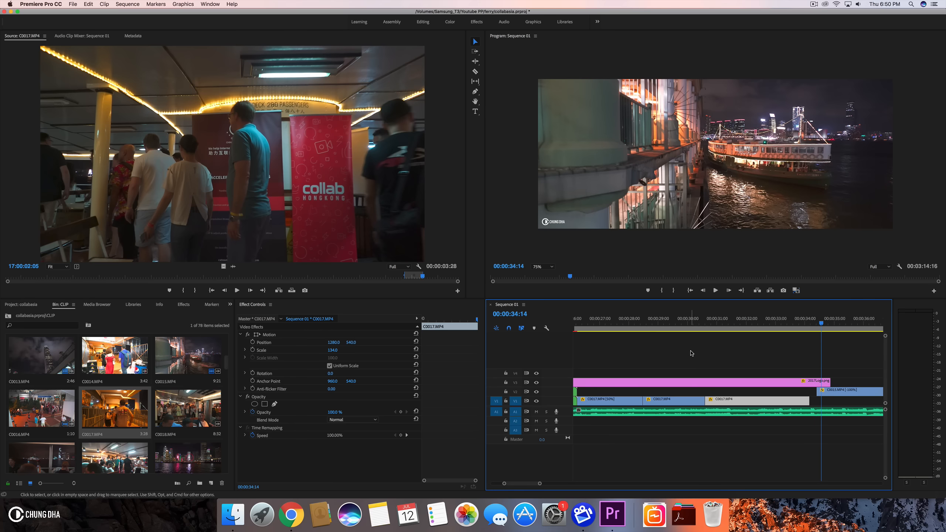
pyautogui.click(811, 324)
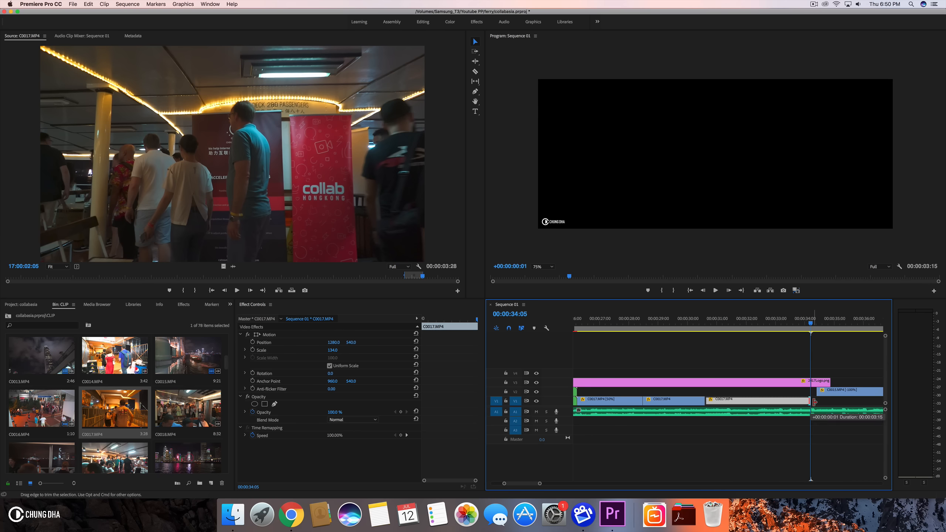
pyautogui.click(757, 324)
pyautogui.press('space')
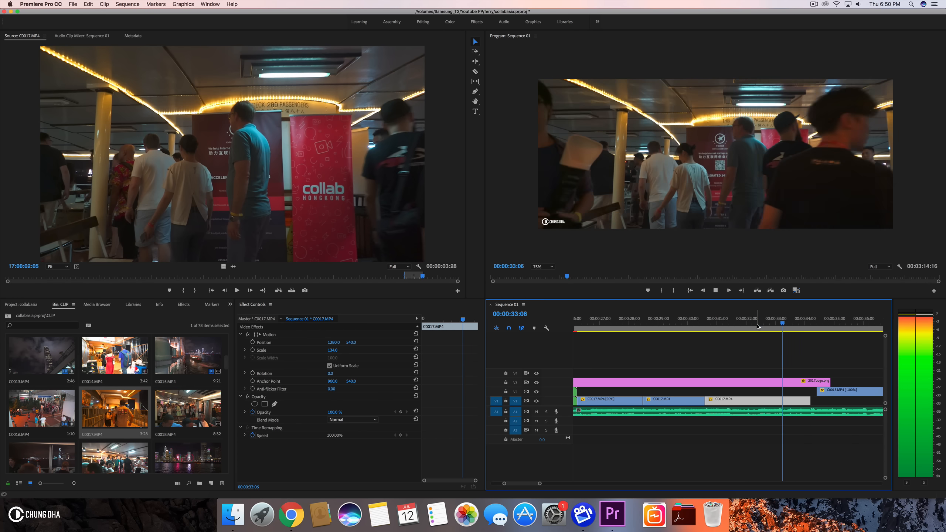
pyautogui.press('space')
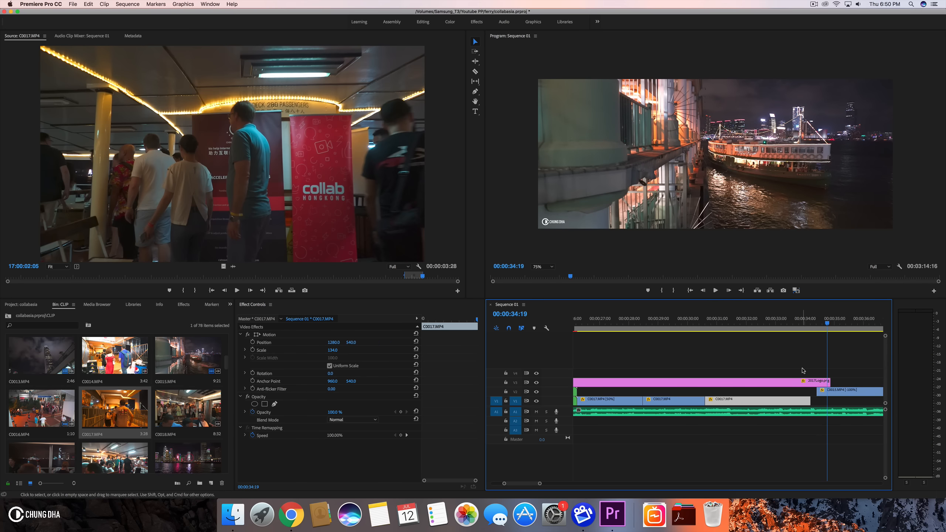
# - Scroll through the timeline and the CLIP bin to look for the next footage
pyautogui.scroll(-2, 824, 369)
pyautogui.scroll(-2, 824, 369)
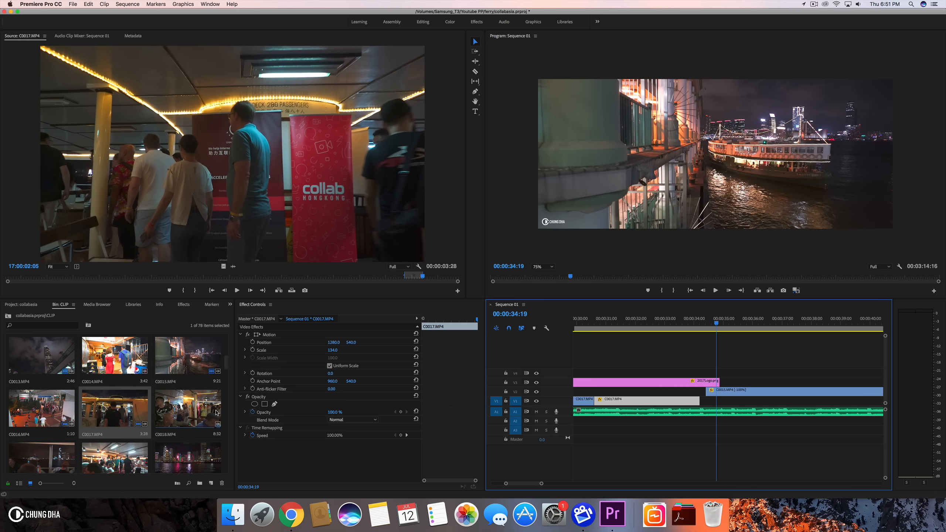
pyautogui.scroll(-3, 219, 411)
pyautogui.scroll(-6, 218, 403)
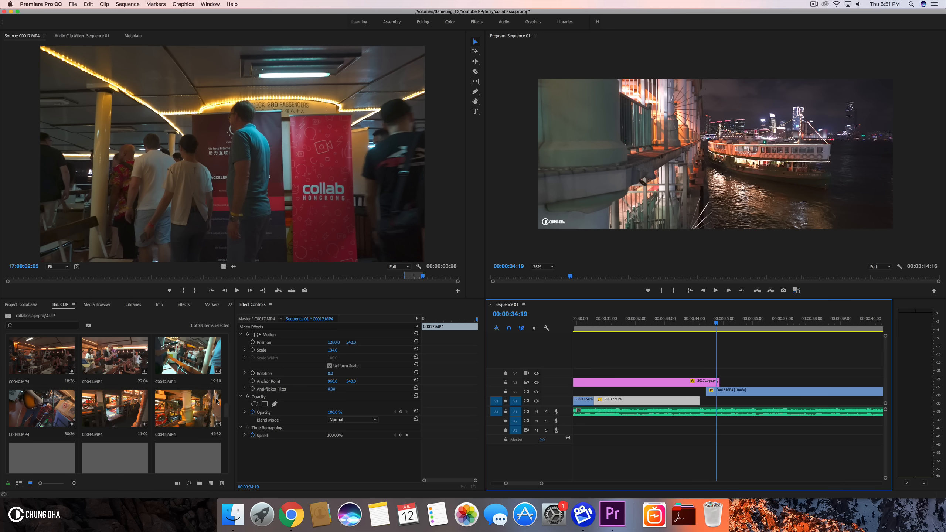
pyautogui.scroll(-2, 217, 401)
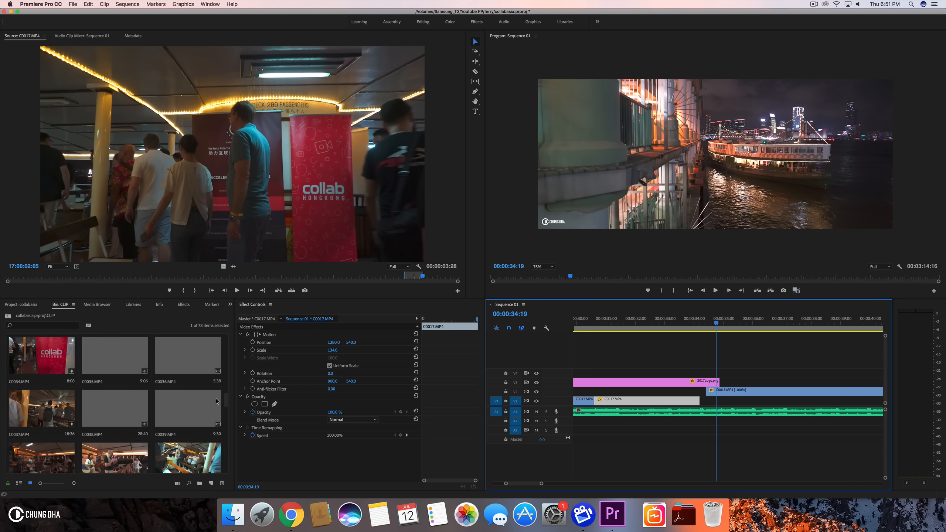
pyautogui.scroll(-1, 217, 401)
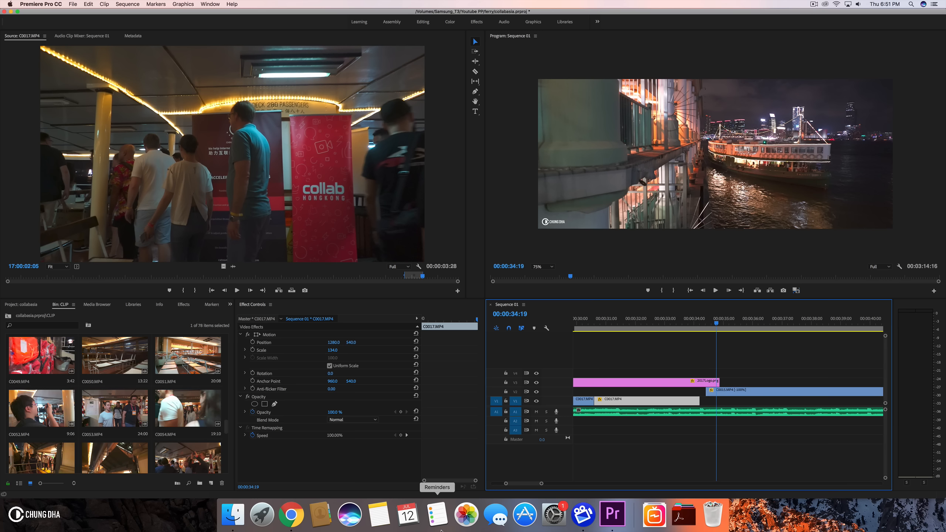
# - Select the clips after the playhead on V1 and move them later to open a gap in the timeline
pyautogui.moveTo(542, 484); pyautogui.dragTo(576, 484)
pyautogui.moveTo(625, 319); pyautogui.dragTo(709, 323)
pyautogui.moveTo(719, 391); pyautogui.dragTo(656, 405)
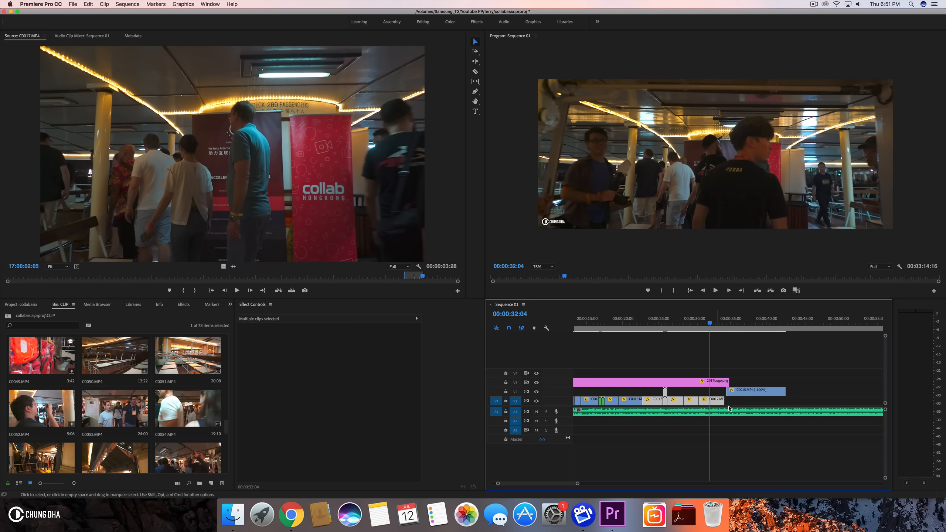
pyautogui.click(751, 403)
pyautogui.moveTo(755, 403); pyautogui.dragTo(775, 404)
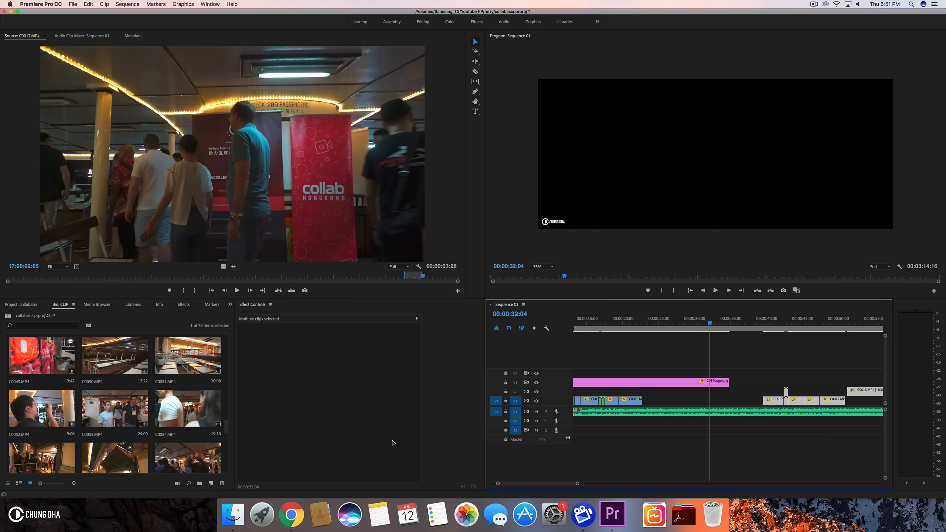
# - Open C0050.MP4 in the source, mark a section of it and place it into the gap on V1
pyautogui.scroll(2, 78, 374)
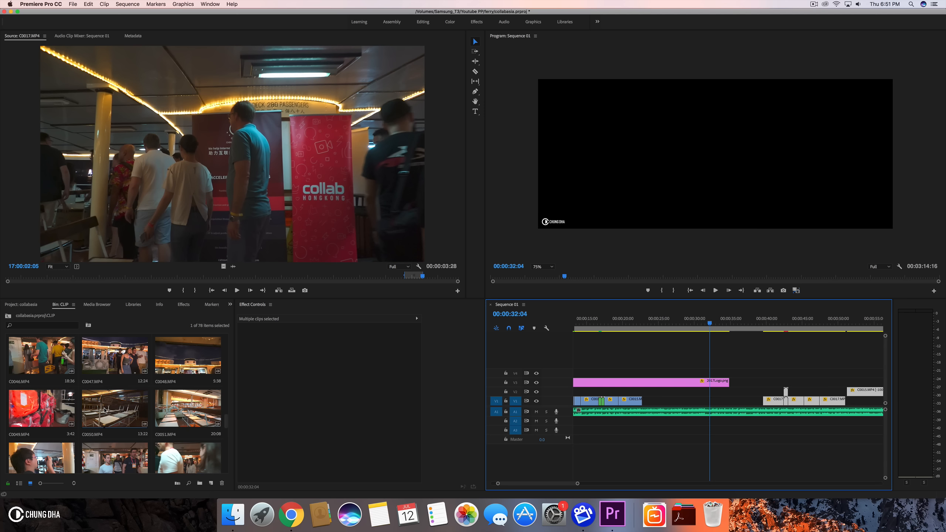
pyautogui.doubleClick(126, 411)
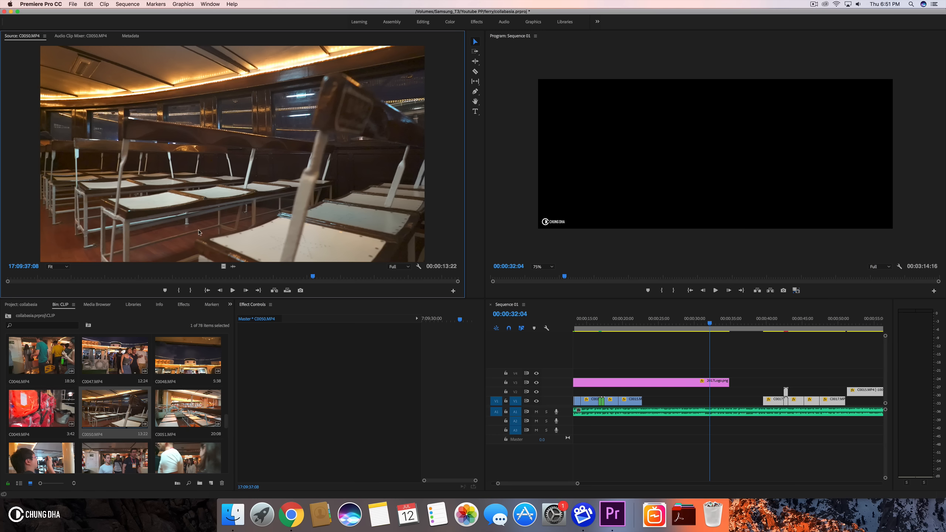
pyautogui.click(180, 289)
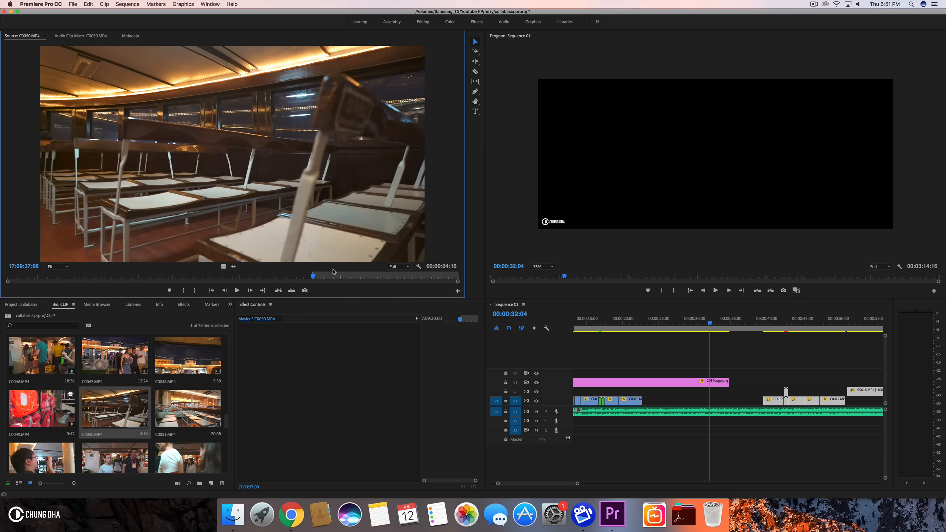
pyautogui.moveTo(313, 278); pyautogui.dragTo(32, 272)
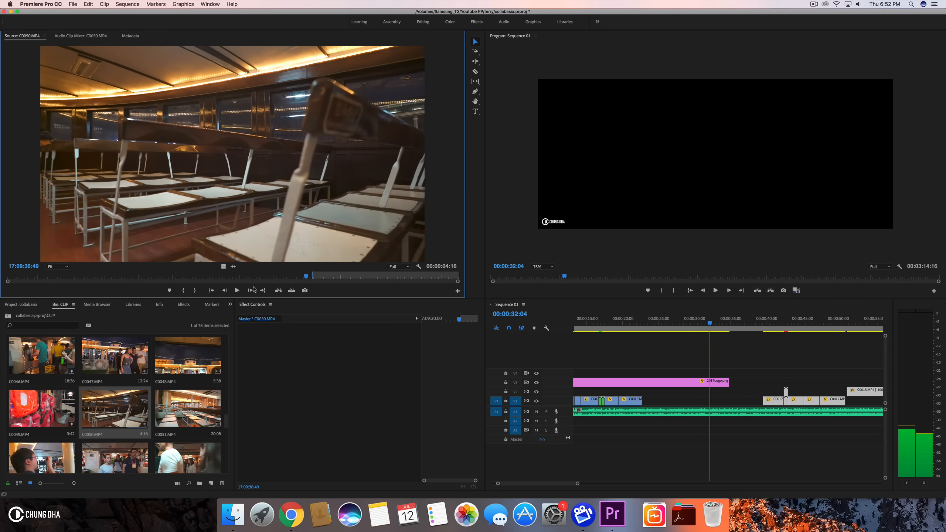
pyautogui.moveTo(140, 284); pyautogui.dragTo(348, 278)
pyautogui.press('o')
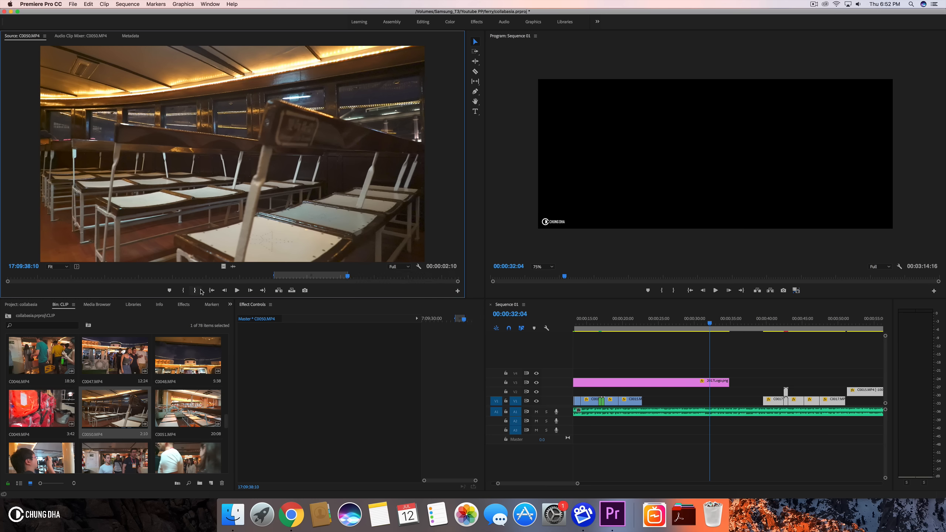
pyautogui.moveTo(528, 329); pyautogui.dragTo(648, 404)
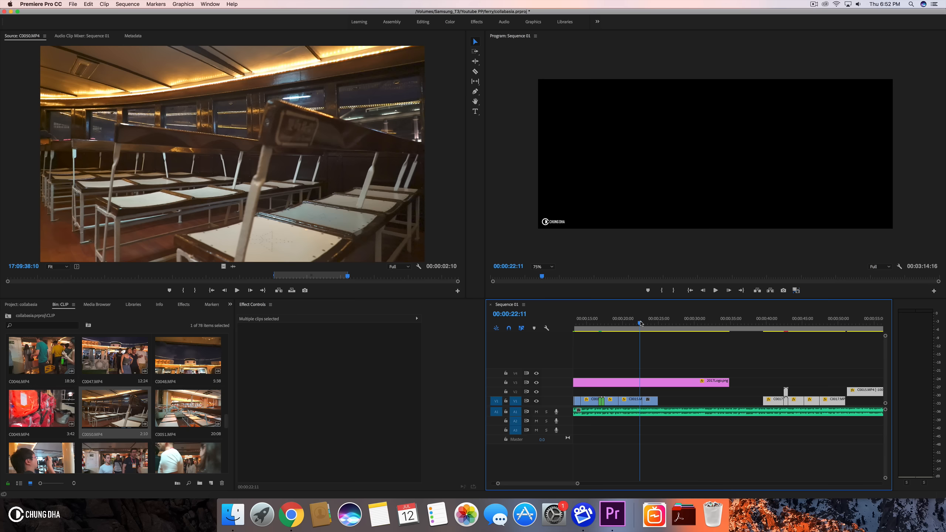
# - Extend the end of the C0050.MP4 clip and set its scale to 134
pyautogui.press('space')
pyautogui.press('space')
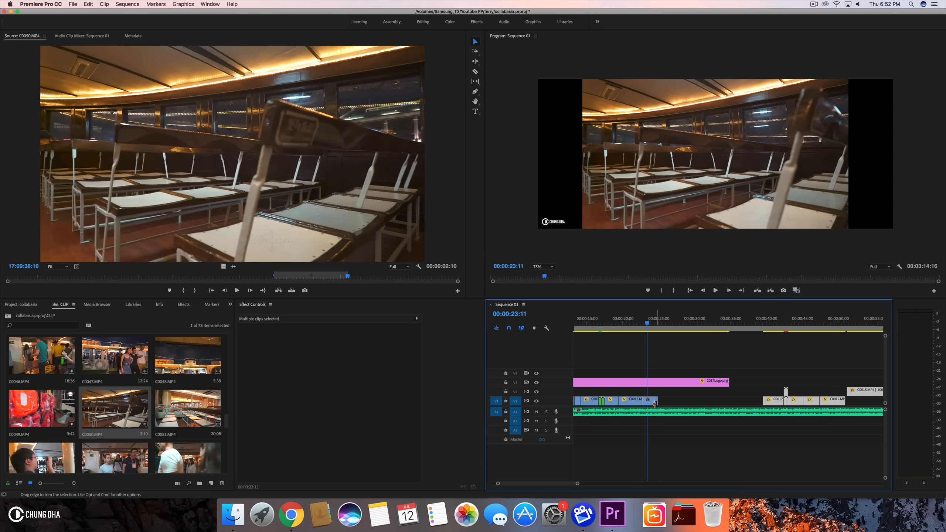
pyautogui.click(653, 404)
pyautogui.moveTo(653, 405); pyautogui.dragTo(673, 405)
pyautogui.click(465, 329)
pyautogui.write('134')
pyautogui.press('Return')
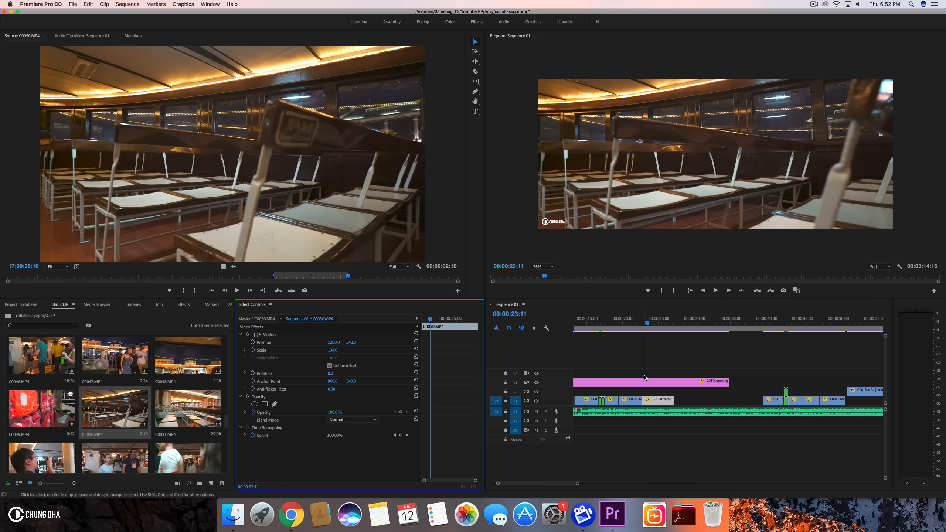
# - Play back the new C0050.MP4 section and trim the clip's end back to the playhead
pyautogui.click(638, 325)
pyautogui.press('space')
pyautogui.moveTo(640, 325); pyautogui.dragTo(629, 327)
pyautogui.press('space')
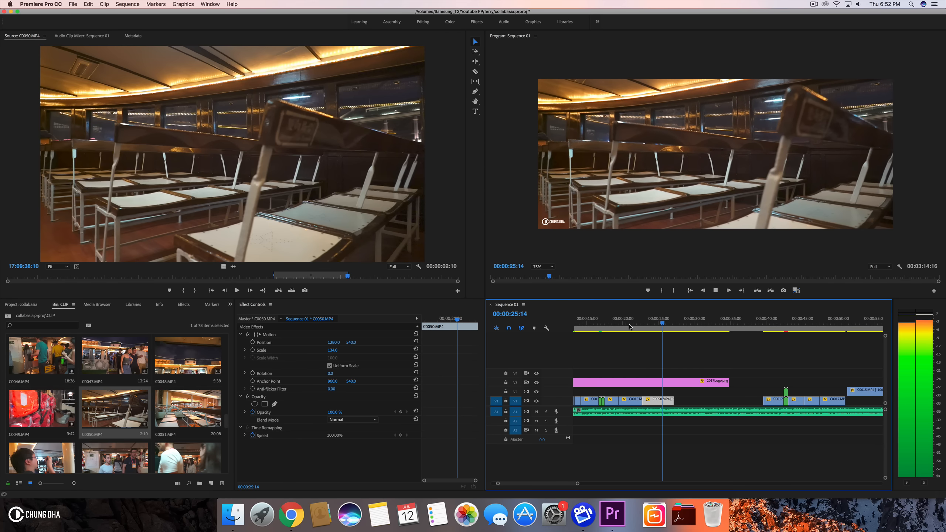
pyautogui.press('space')
pyautogui.moveTo(584, 484); pyautogui.dragTo(558, 486)
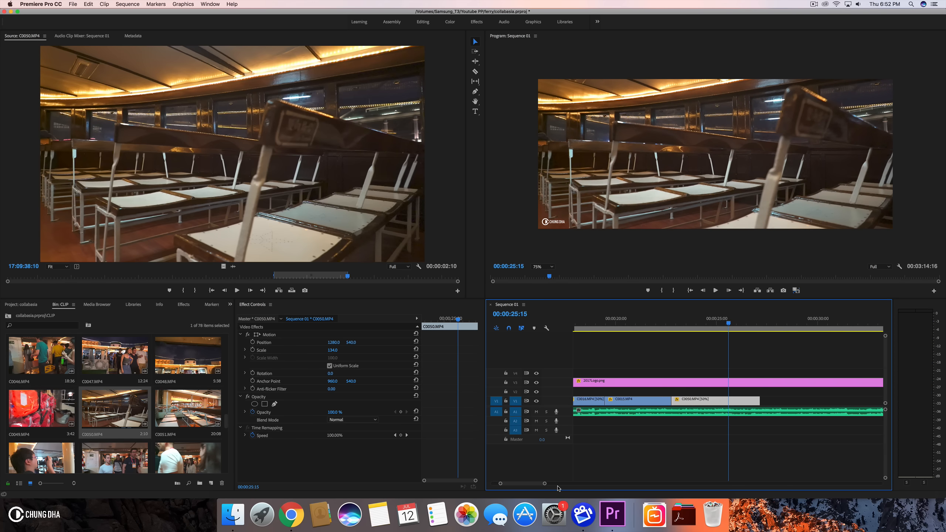
pyautogui.moveTo(690, 320)
pyautogui.mouseDown()
pyautogui.moveTo(663, 323)
pyautogui.moveTo(699, 327)
pyautogui.mouseUp()
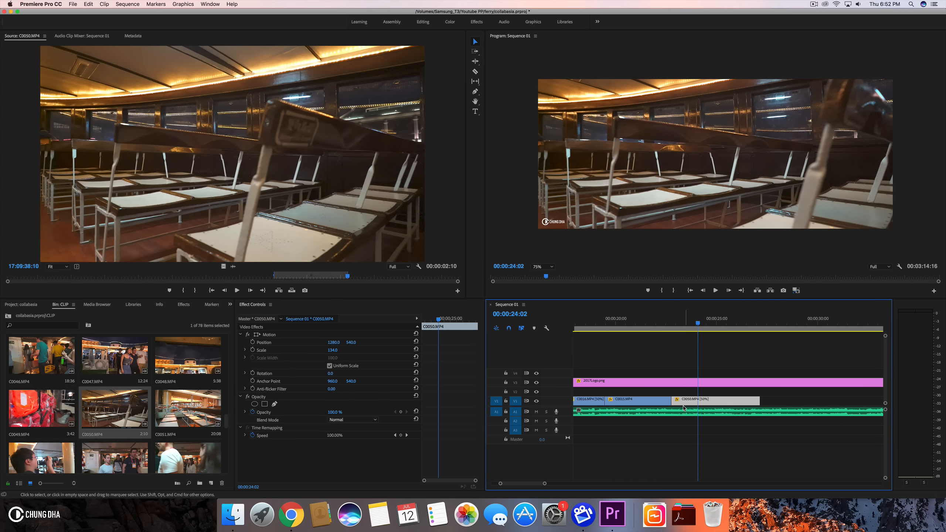
pyautogui.moveTo(673, 401)
pyautogui.mouseDown()
pyautogui.moveTo(700, 402)
pyautogui.moveTo(680, 402)
pyautogui.mouseUp()
pyautogui.moveTo(636, 323); pyautogui.dragTo(722, 327)
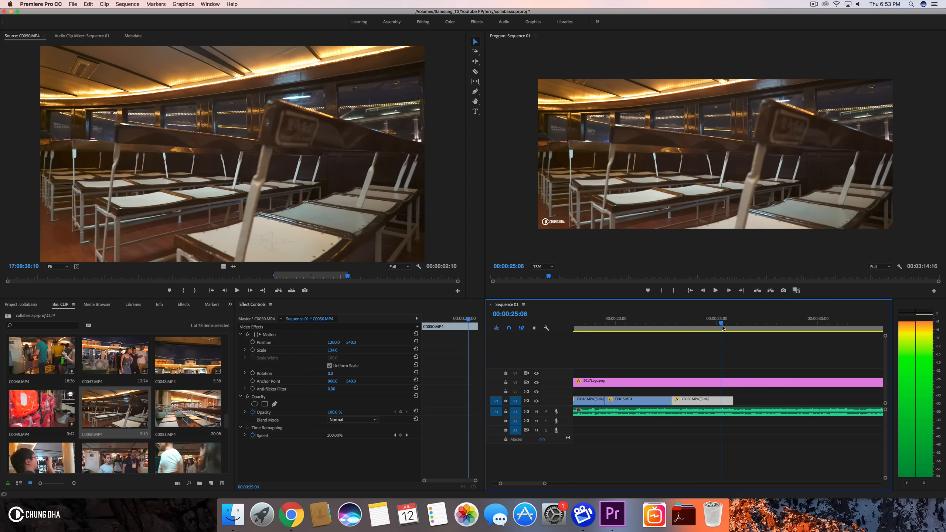
pyautogui.moveTo(732, 401); pyautogui.dragTo(721, 401)
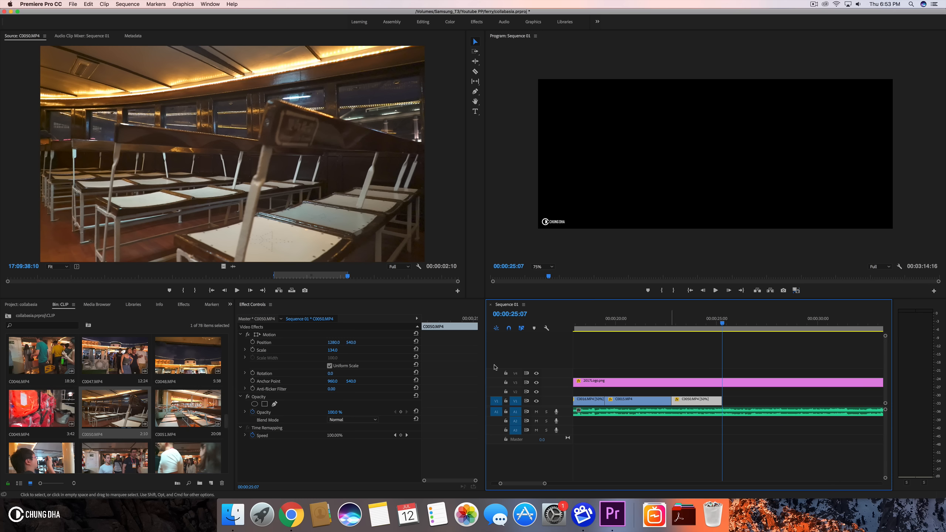
# - Open C0051.MP4 in the source, mark a short section and add it to V1 after the C0050.MP4 clip
pyautogui.click(180, 419)
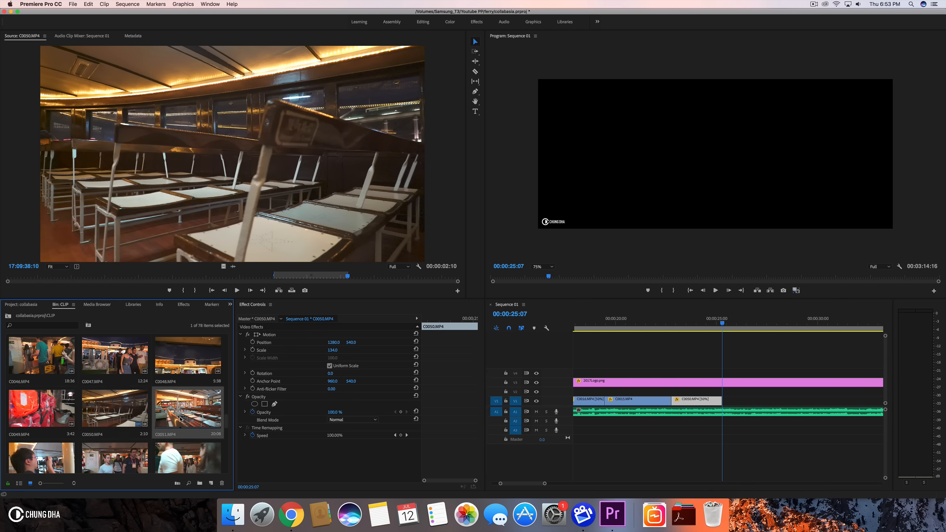
pyautogui.doubleClick(180, 419)
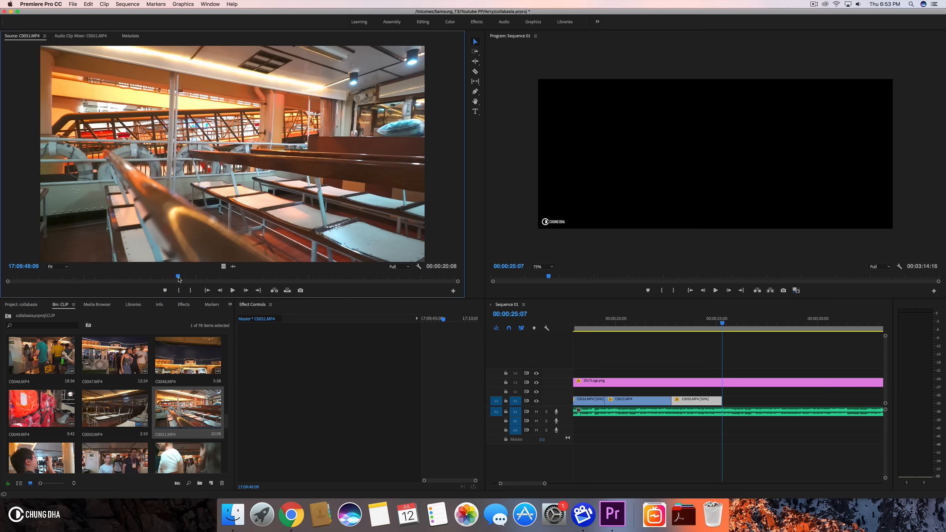
pyautogui.click(180, 291)
pyautogui.moveTo(178, 277); pyautogui.dragTo(241, 283)
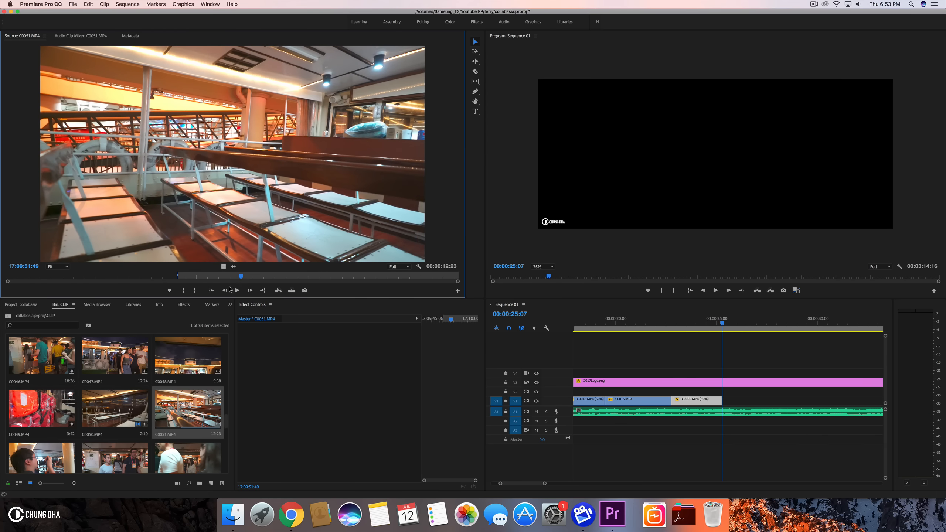
pyautogui.click(197, 291)
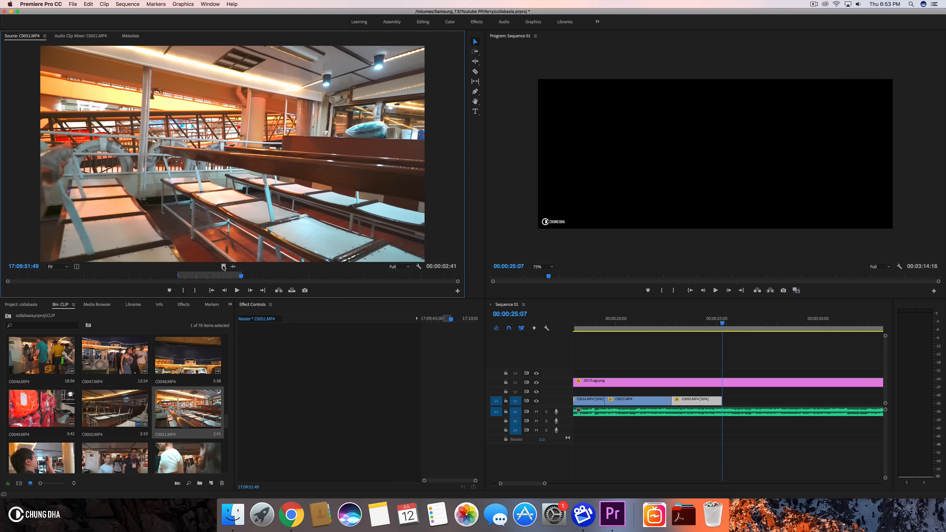
pyautogui.moveTo(682, 318); pyautogui.dragTo(725, 402)
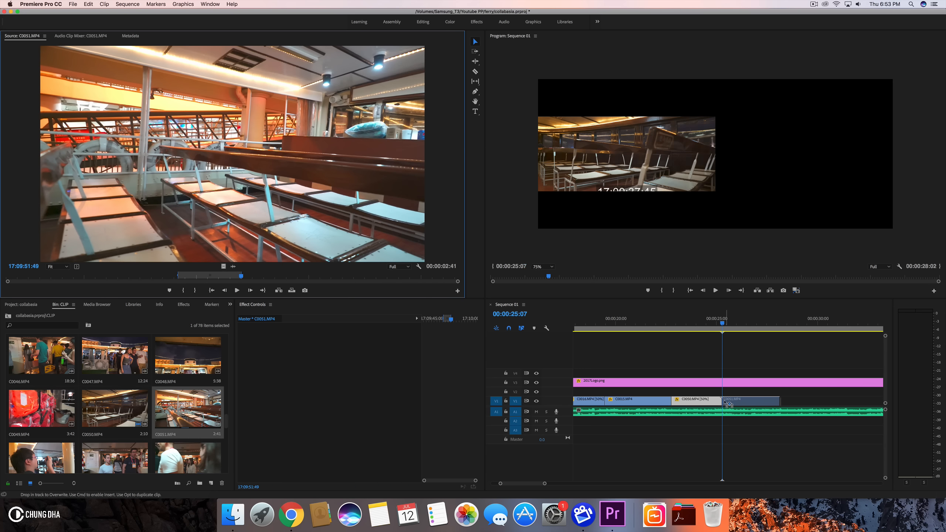
# - Set the C0051.MP4 clip's scale to 134
pyautogui.click(739, 403)
pyautogui.click(340, 346)
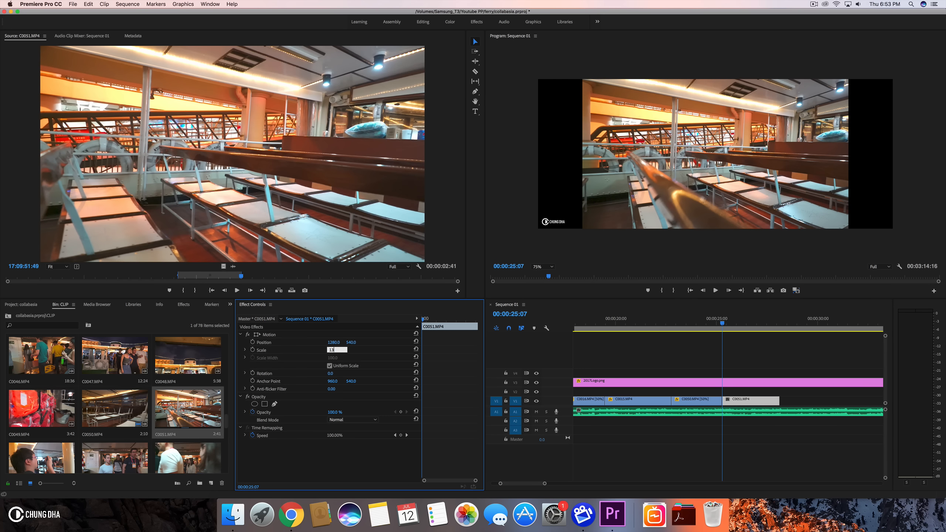
pyautogui.write('134')
pyautogui.press('Return')
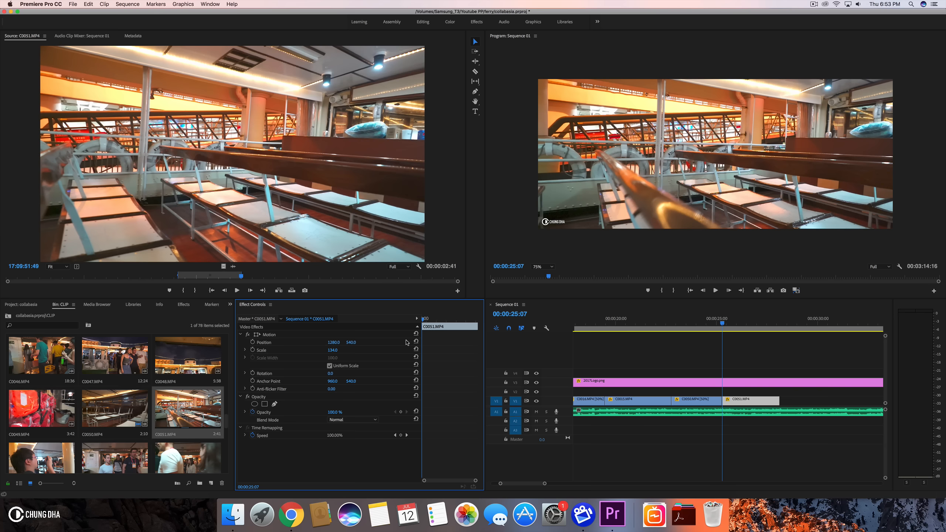
# - Set the C0051.MP4 clip's speed to 50%
pyautogui.moveTo(660, 323); pyautogui.dragTo(743, 323)
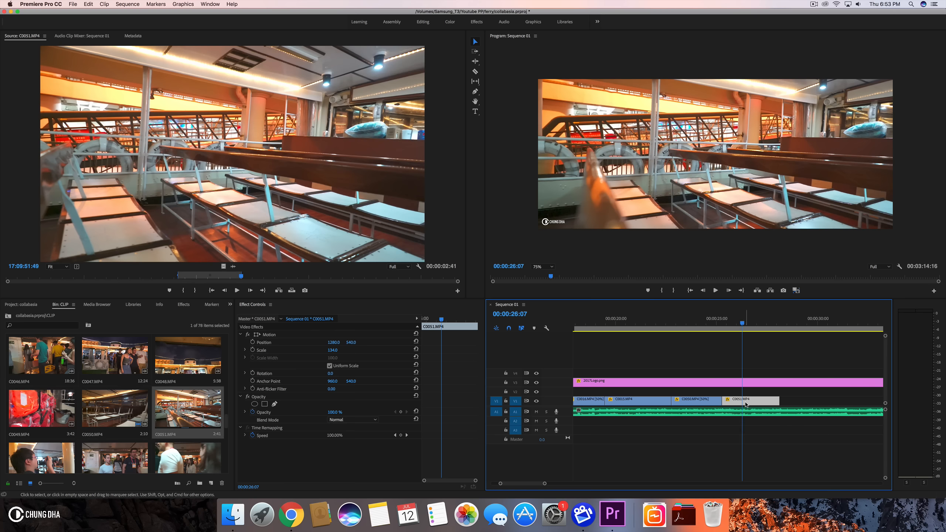
pyautogui.press('super+r')
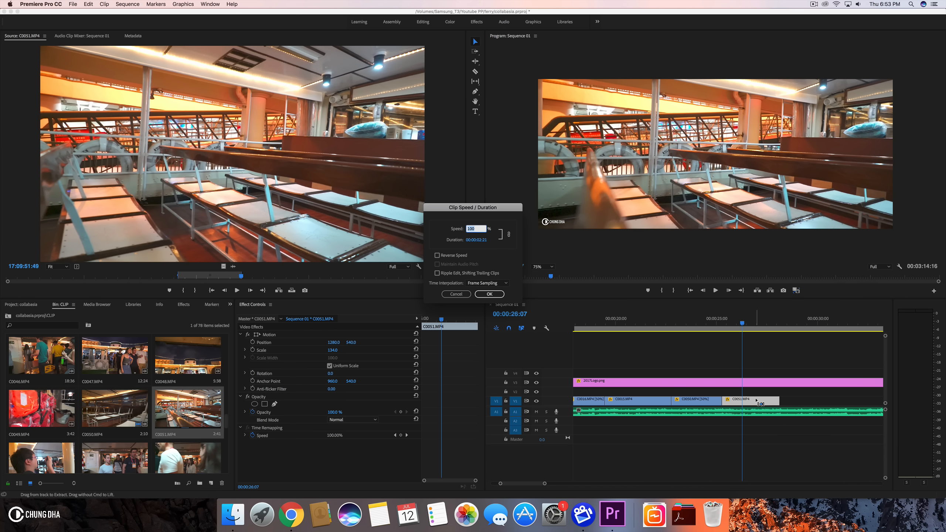
pyautogui.write('50')
pyautogui.press('Return')
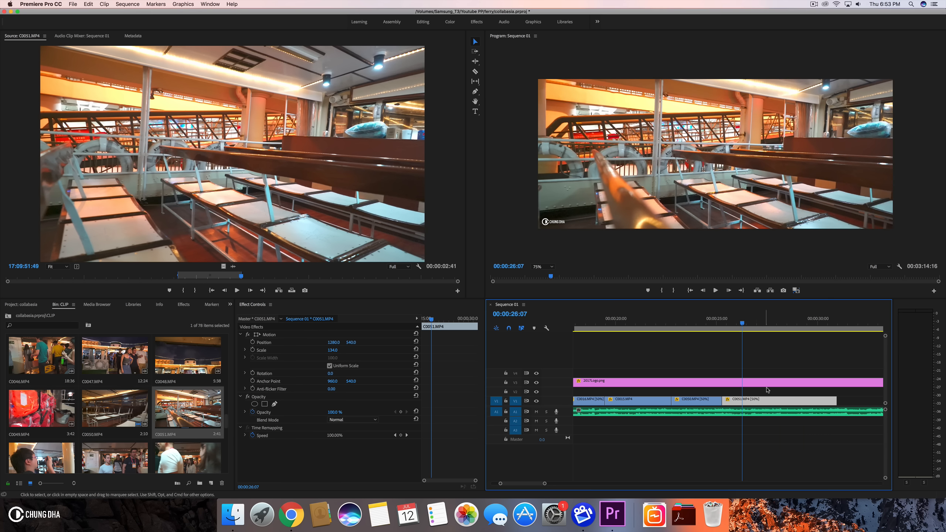
# - Play back the slowed C0051.MP4 clip and trim its end back to the playhead
pyautogui.click(689, 320)
pyautogui.press('space')
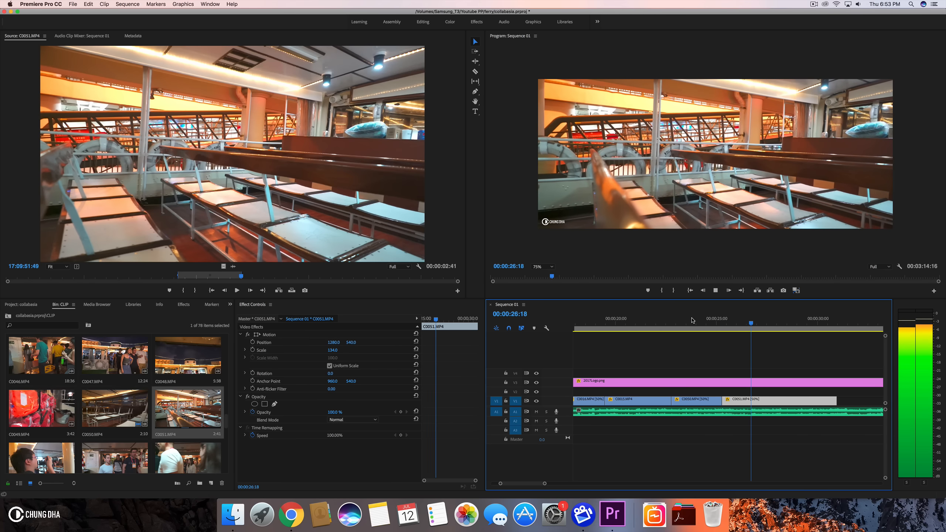
pyautogui.press('space')
pyautogui.moveTo(794, 337)
pyautogui.mouseDown()
pyautogui.moveTo(616, 344)
pyautogui.moveTo(781, 339)
pyautogui.mouseUp()
pyautogui.moveTo(833, 398); pyautogui.dragTo(776, 399)
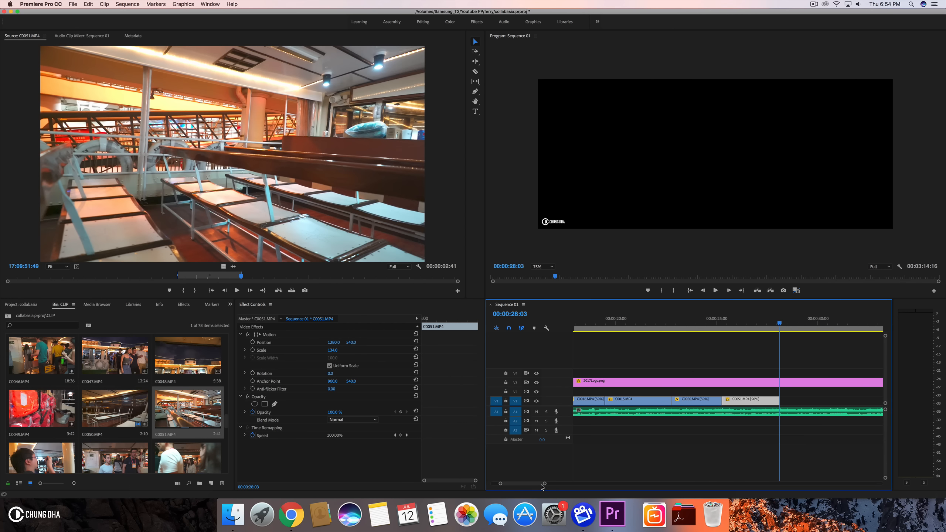
# - Ripple delete the gap after the C0051.MP4 clip on V1
pyautogui.moveTo(544, 484); pyautogui.dragTo(585, 485)
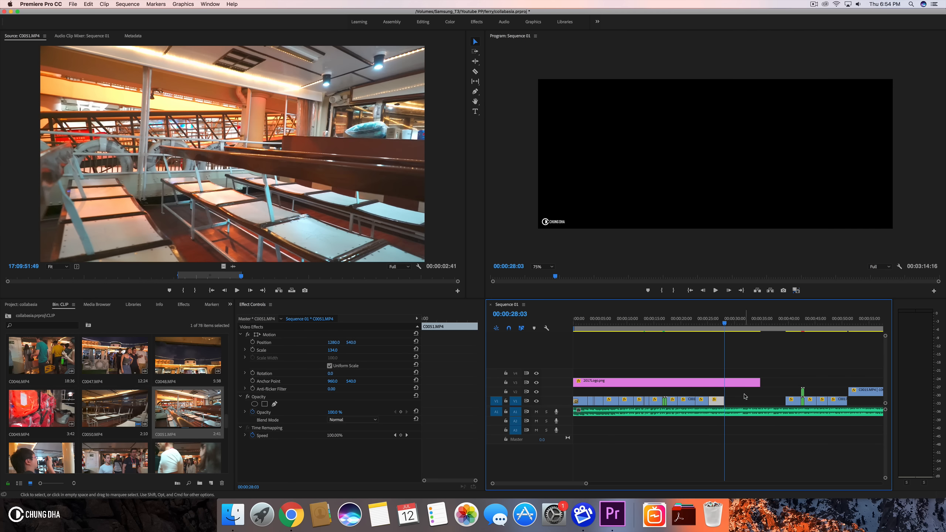
pyautogui.rightClick(740, 405)
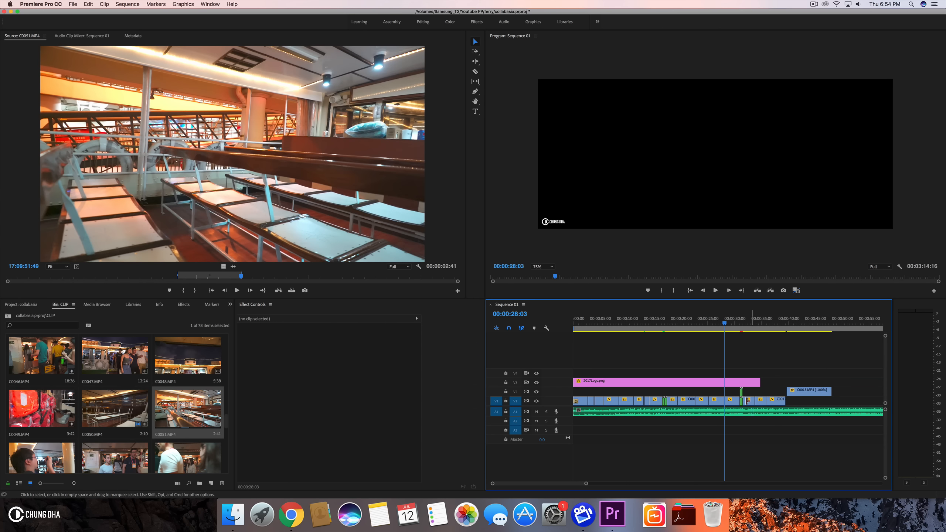
# - Play back the edit and move a C0017.MP4 [50%] clip from V1 up onto V2, earlier over the preceding clips
pyautogui.press('space')
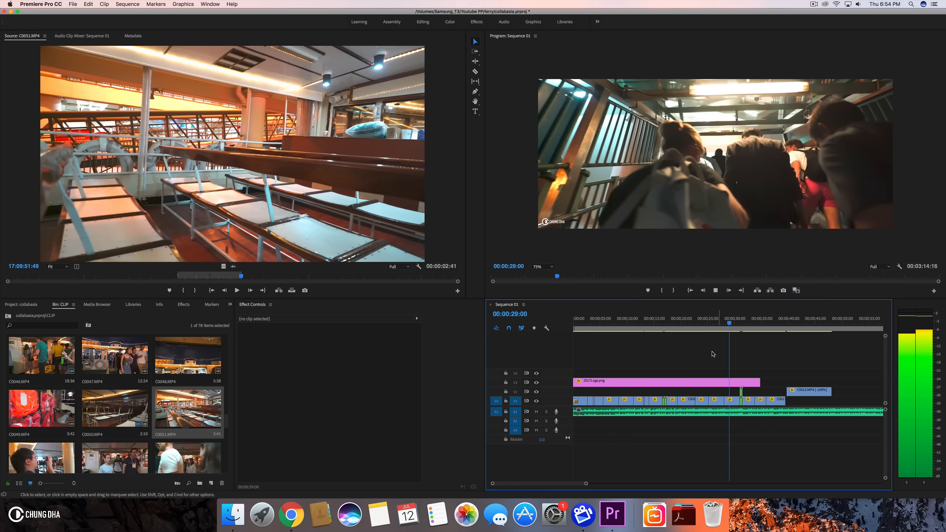
pyautogui.click(718, 320)
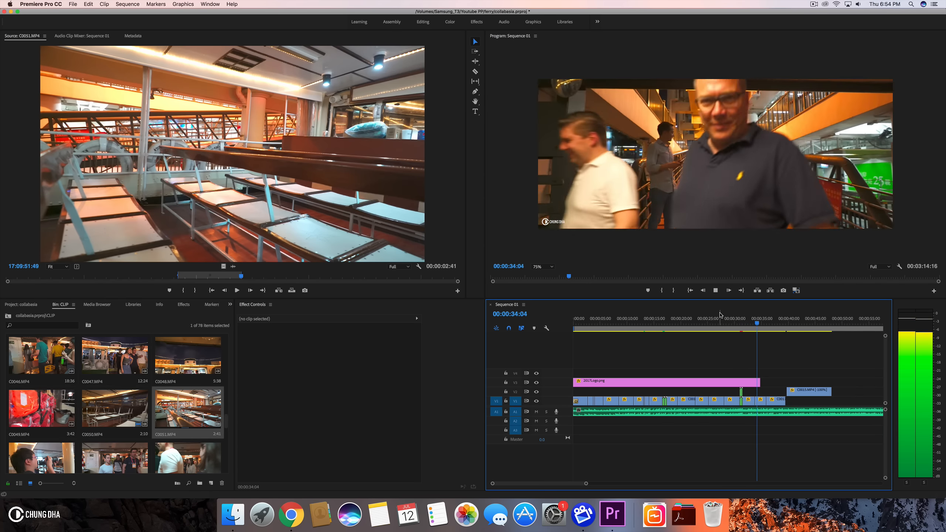
pyautogui.press('space')
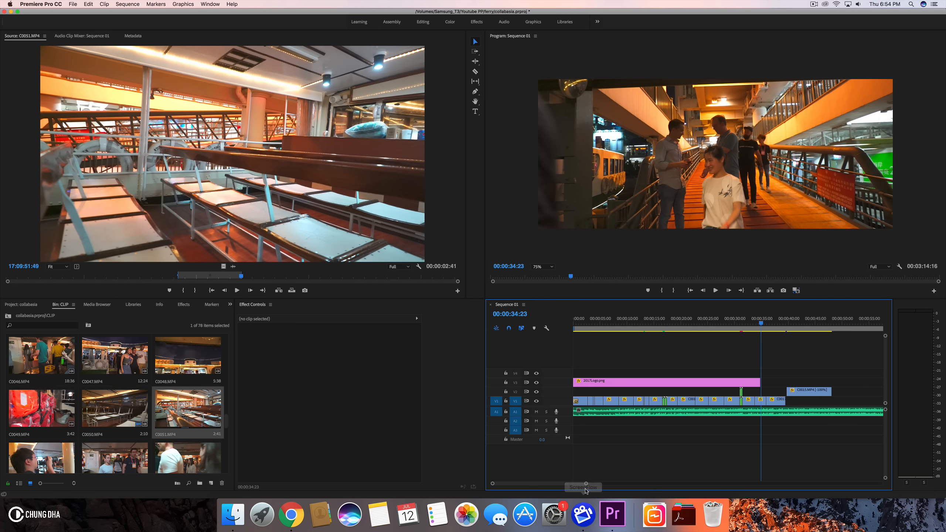
pyautogui.moveTo(585, 485); pyautogui.dragTo(565, 486)
pyautogui.hscroll(-4, 697, 388)
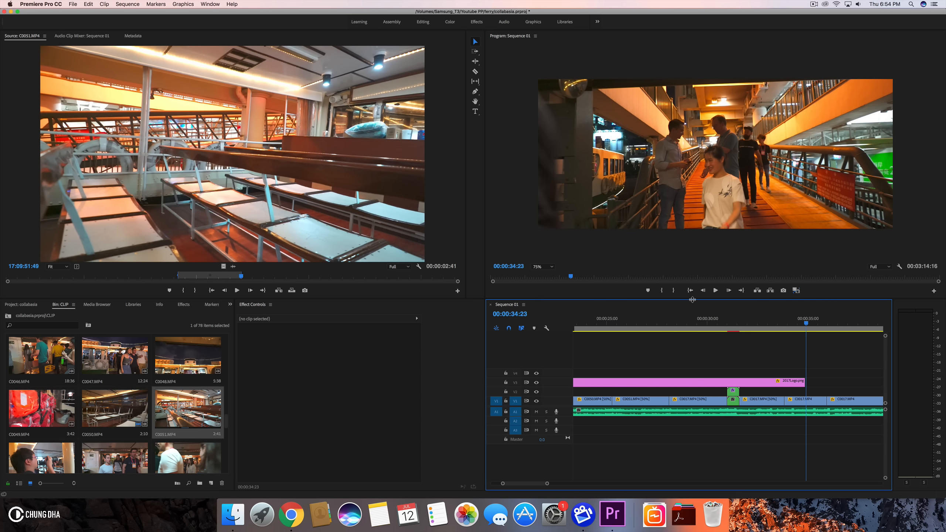
pyautogui.click(683, 321)
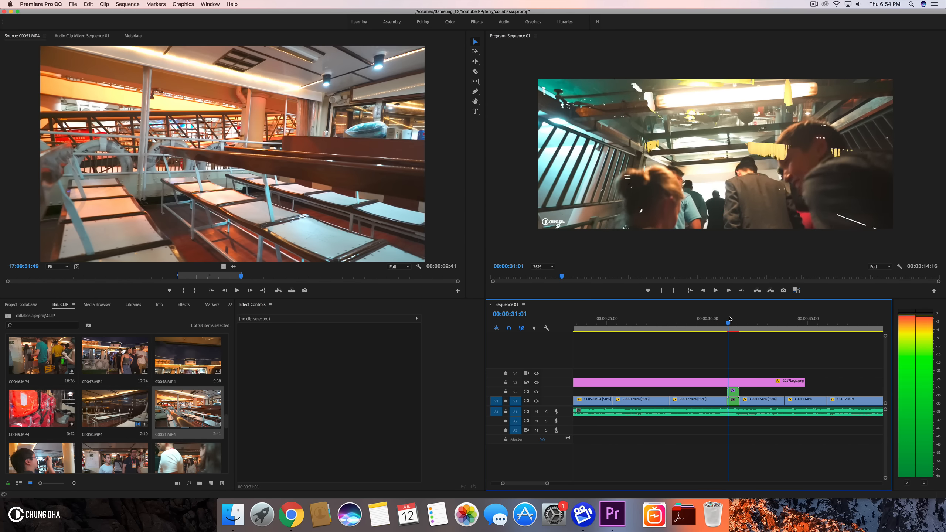
pyautogui.moveTo(736, 321)
pyautogui.mouseDown()
pyautogui.moveTo(725, 321)
pyautogui.moveTo(735, 321)
pyautogui.mouseUp()
pyautogui.moveTo(685, 400); pyautogui.dragTo(656, 391)
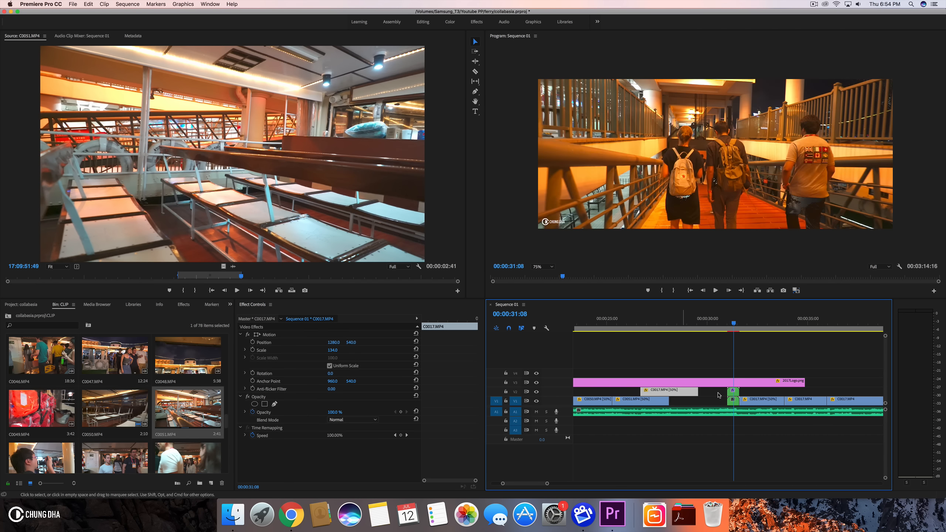
# - Move the C0017.MP4 [50%] clip from V2 back down onto V1 after the preceding clips
pyautogui.click(735, 326)
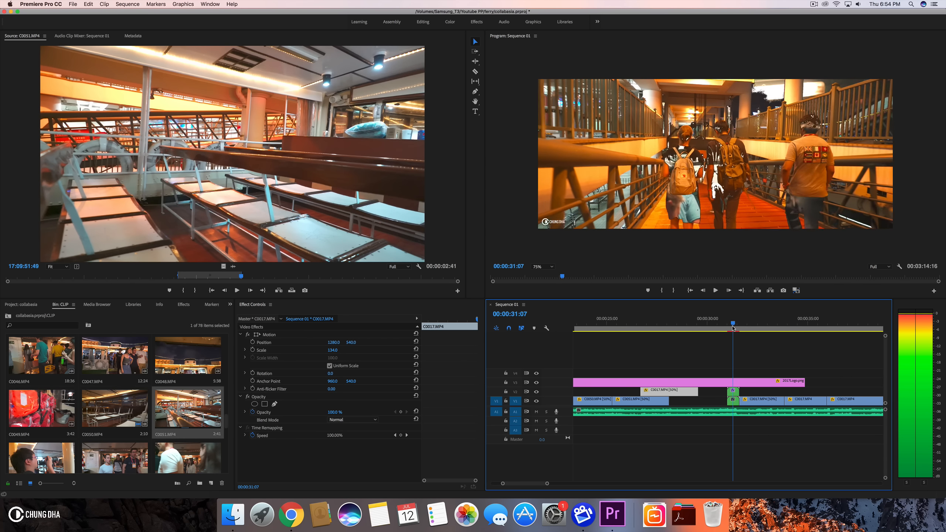
pyautogui.moveTo(718, 391); pyautogui.dragTo(741, 402)
pyautogui.moveTo(682, 393)
pyautogui.mouseDown()
pyautogui.moveTo(706, 394)
pyautogui.moveTo(689, 400)
pyautogui.mouseUp()
pyautogui.click(645, 323)
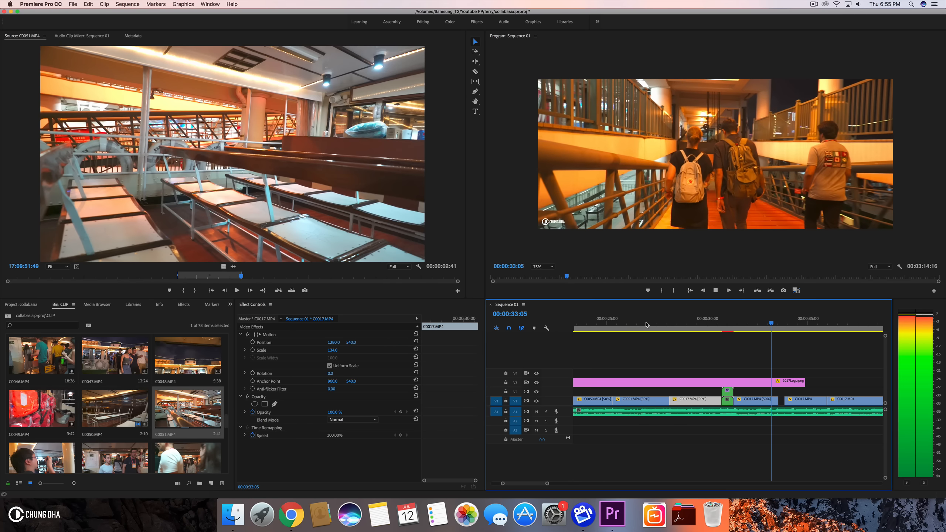
# - Play back the edit from about 33 seconds to review the cut
pyautogui.click(768, 320)
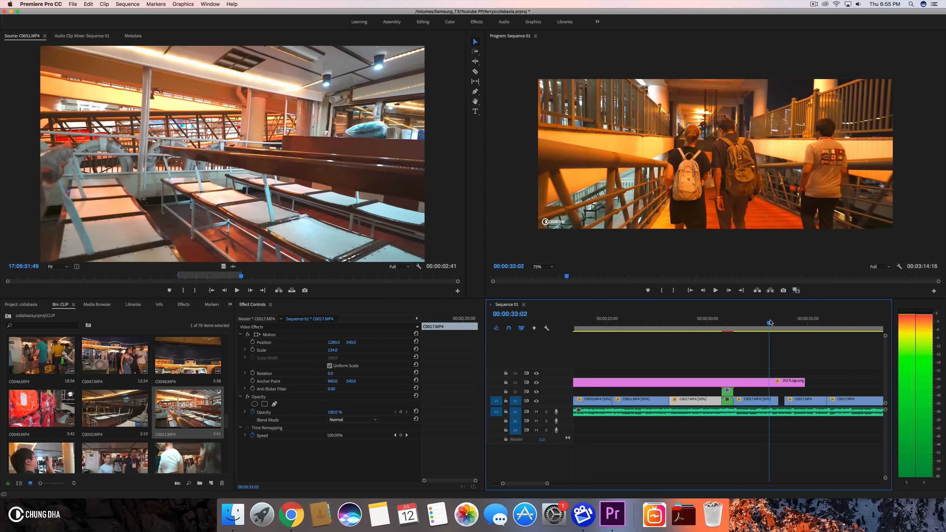
pyautogui.moveTo(776, 404)
pyautogui.mouseDown()
pyautogui.moveTo(791, 401)
pyautogui.moveTo(764, 403)
pyautogui.moveTo(773, 401)
pyautogui.mouseUp()
pyautogui.click(743, 323)
pyautogui.press('space')
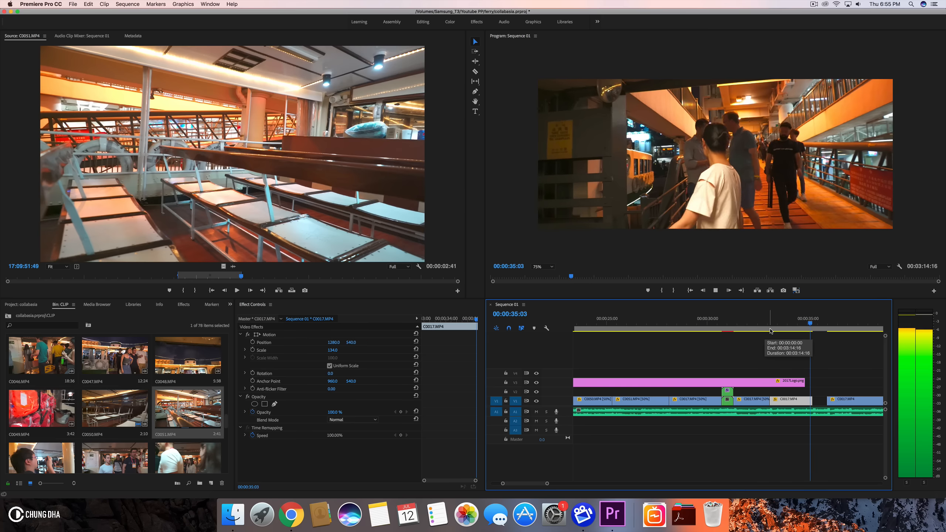
# - Close the gap near 35 seconds on V1 by moving the following C0017.MP4 clip back, and lengthen the 2017Logo.png clip on V3
pyautogui.click(810, 324)
pyautogui.moveTo(811, 325); pyautogui.dragTo(814, 326)
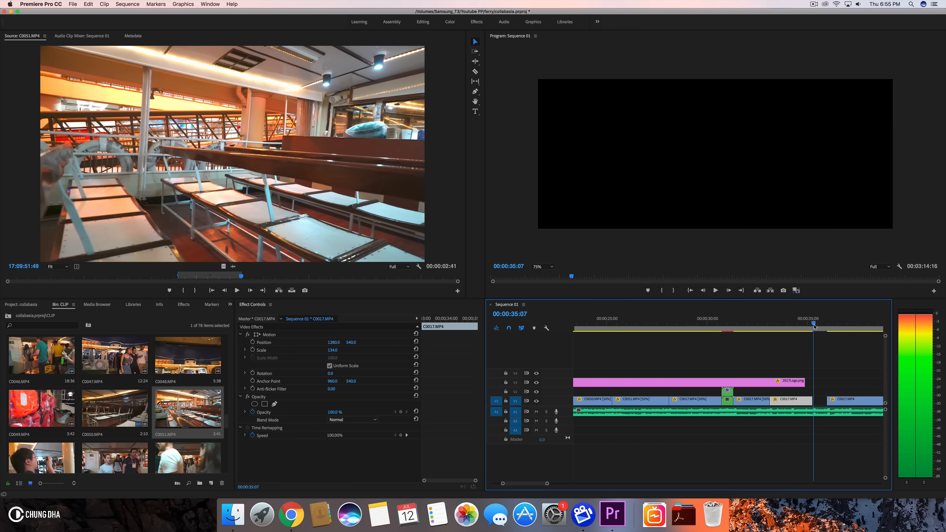
pyautogui.moveTo(812, 401); pyautogui.dragTo(819, 400)
pyautogui.moveTo(804, 332); pyautogui.dragTo(814, 328)
pyautogui.moveTo(816, 401); pyautogui.dragTo(860, 383)
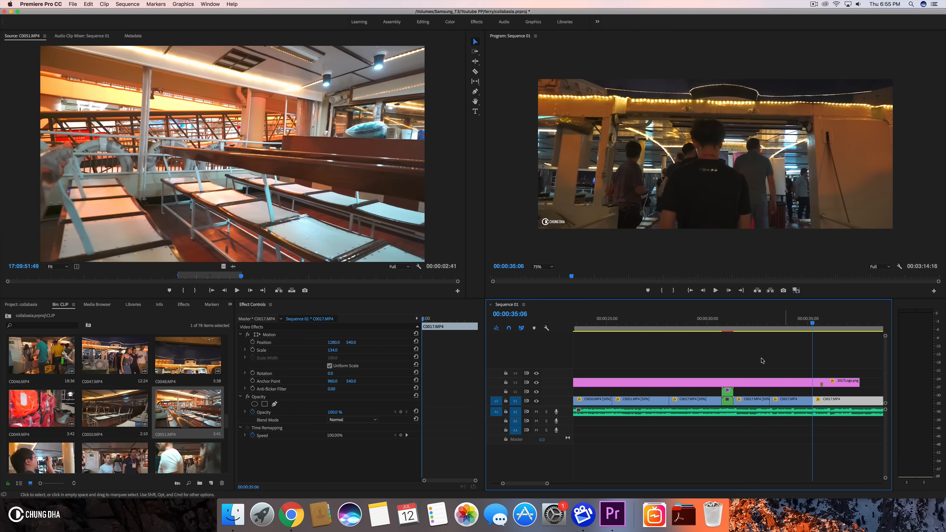
# - Play back the end of the edit and extend the 2017Logo.png clip on V3 further past the last clips
pyautogui.click(739, 318)
pyautogui.press('space')
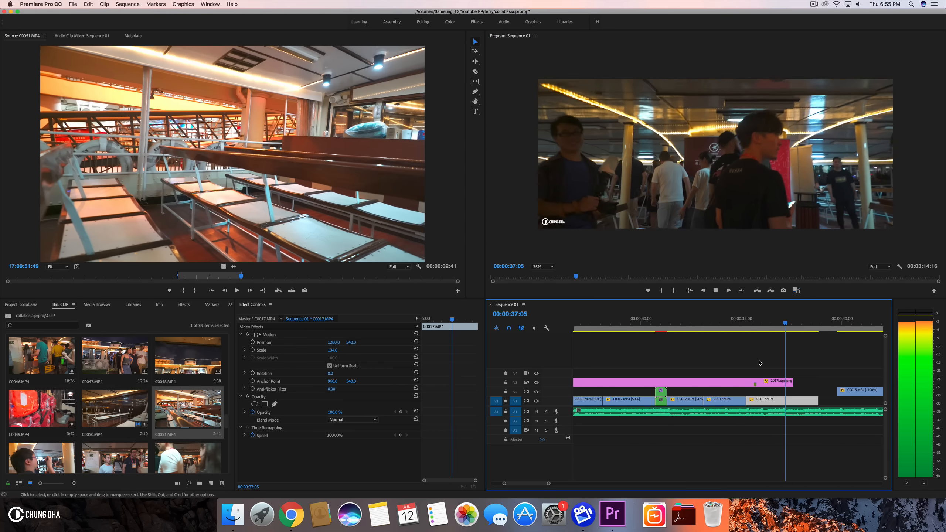
pyautogui.press('space')
pyautogui.moveTo(767, 315); pyautogui.dragTo(819, 320)
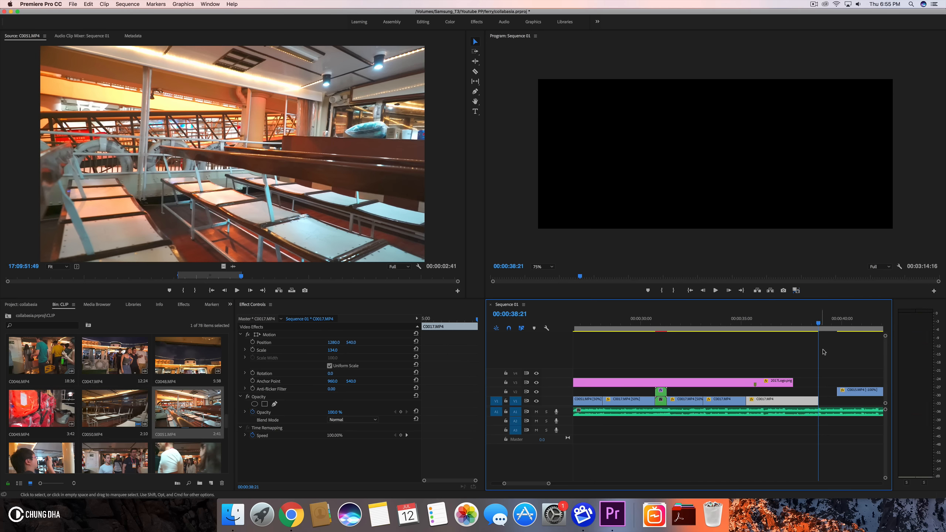
pyautogui.moveTo(788, 382); pyautogui.dragTo(863, 381)
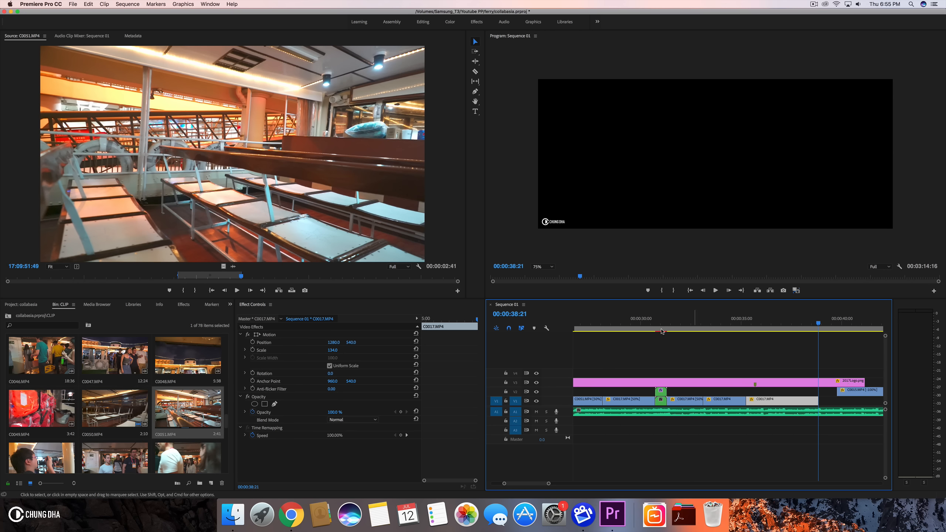
pyautogui.scroll(-3, 218, 414)
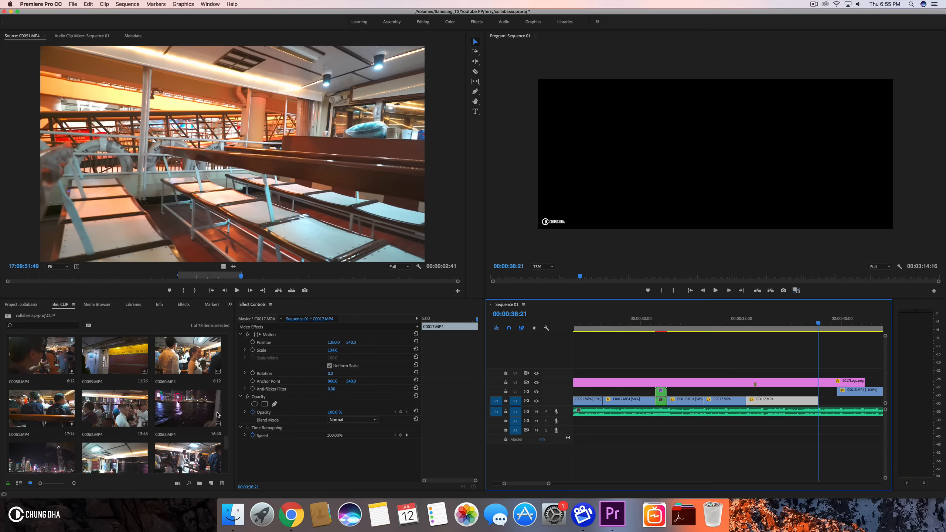
pyautogui.scroll(1, 218, 414)
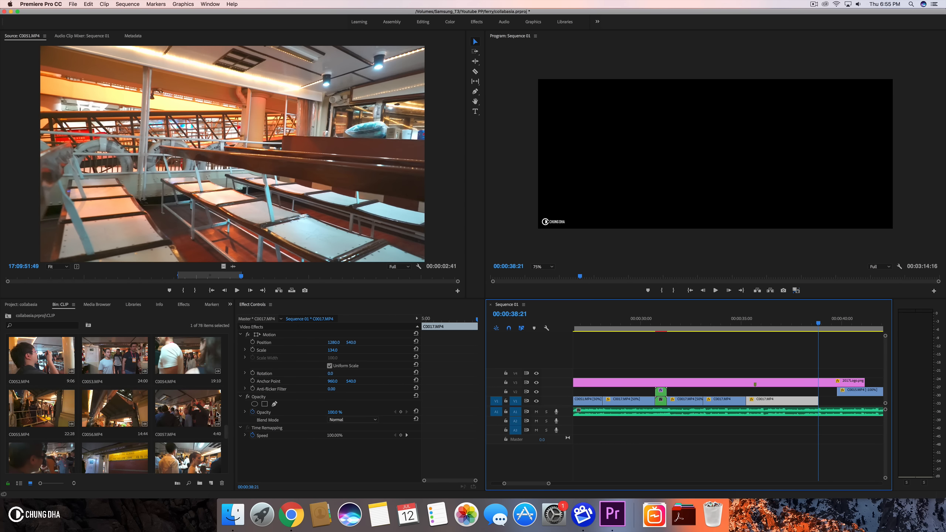
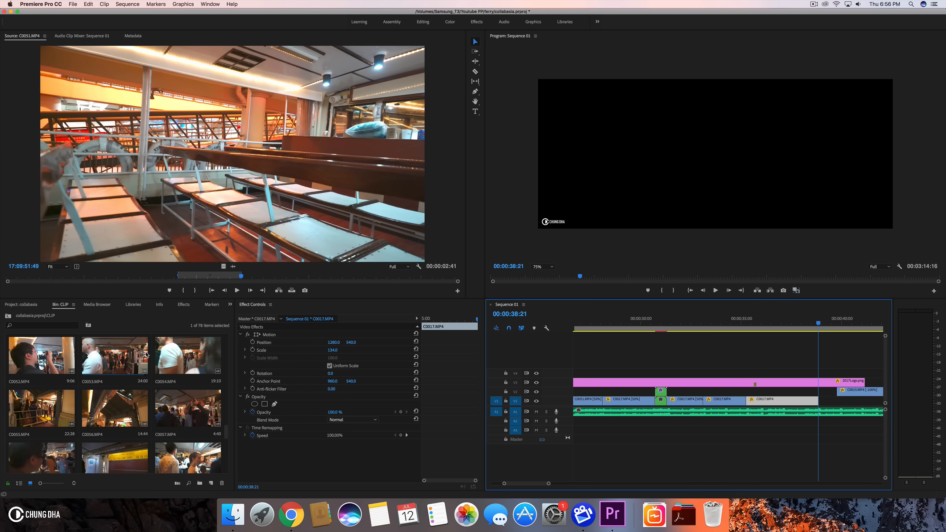
# - Add a marked portion of C0055.MP4 to V1 after C0017.MP4 and push the C0053.MP4 clip on V2 later
pyautogui.doubleClick(31, 416)
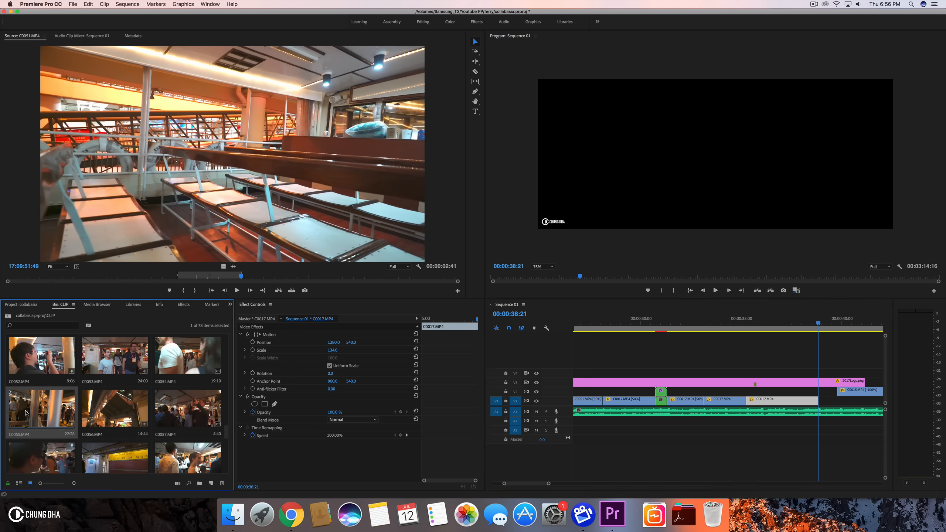
pyautogui.moveTo(24, 280); pyautogui.dragTo(164, 275)
pyautogui.click(179, 290)
pyautogui.click(195, 291)
pyautogui.moveTo(758, 339); pyautogui.dragTo(822, 401)
pyautogui.hscroll(5, 822, 402)
pyautogui.hscroll(3, 821, 401)
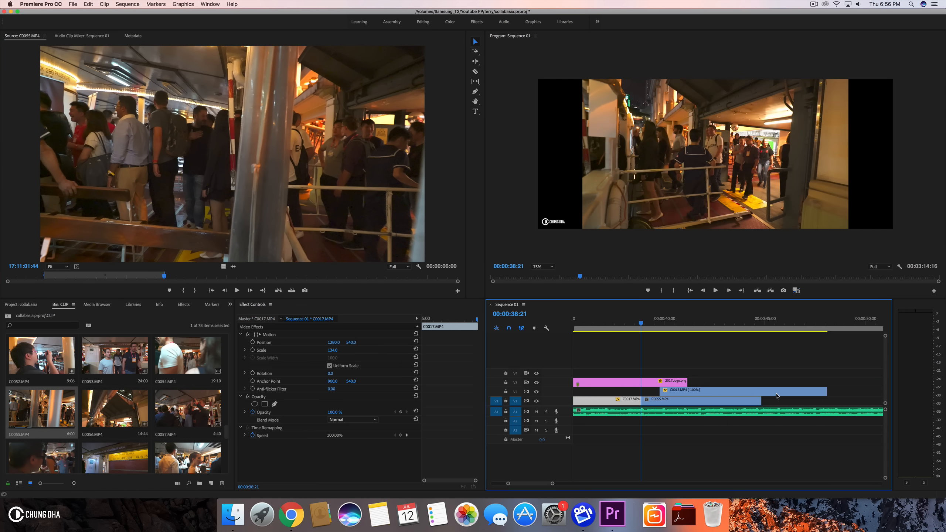
pyautogui.moveTo(668, 394); pyautogui.dragTo(843, 392)
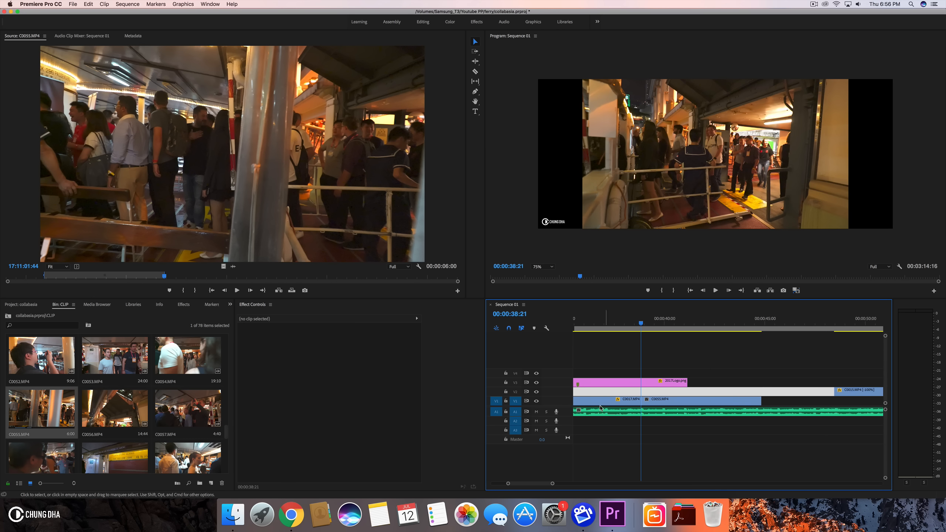
# - Scale the C0055.MP4 clip on V1 to 134
pyautogui.click(654, 400)
pyautogui.click(327, 352)
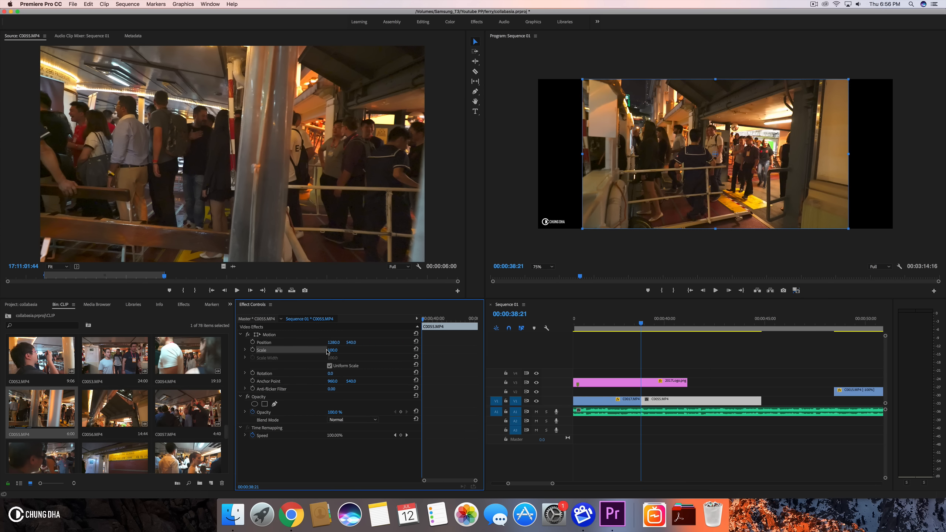
pyautogui.write('134')
pyautogui.press('Return')
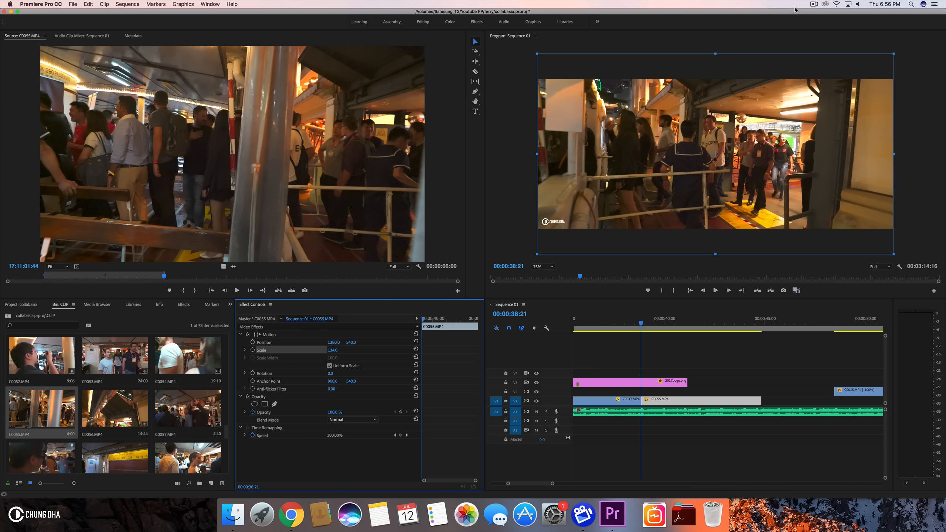
# - Extend the 2017Logo.png clip on V3 further to the right, past C0055.MP4
pyautogui.click(811, 3)
pyautogui.click(784, 4)
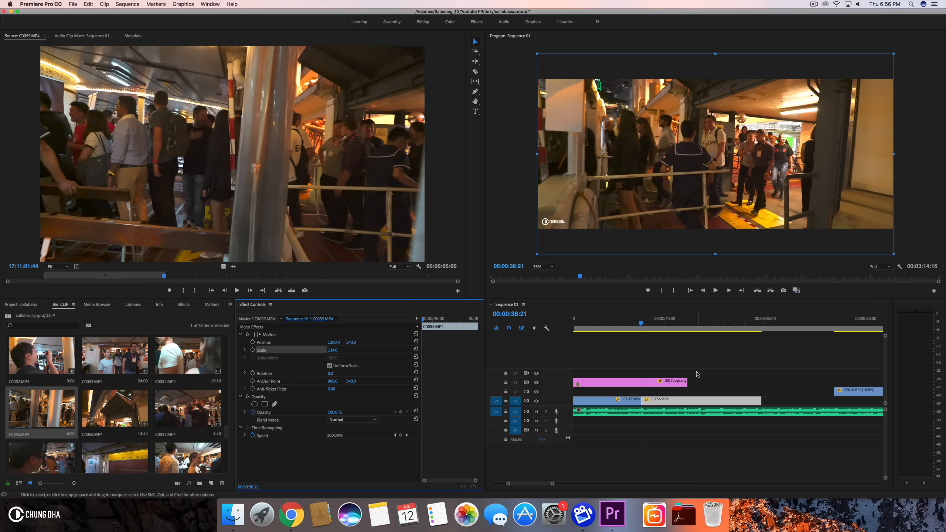
pyautogui.moveTo(684, 384); pyautogui.dragTo(853, 383)
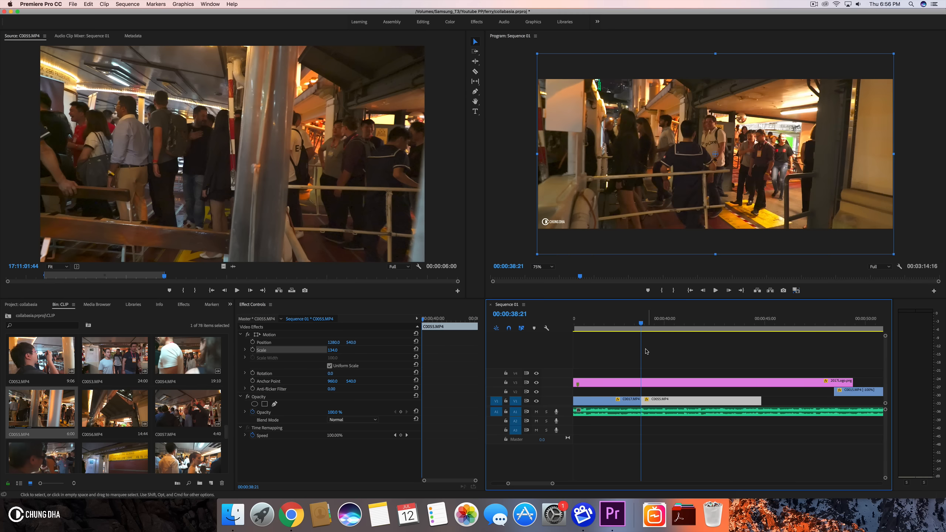
# - Play back the edit from about 37 seconds to review the new C0055.MP4 cut
pyautogui.click(613, 323)
pyautogui.press('space')
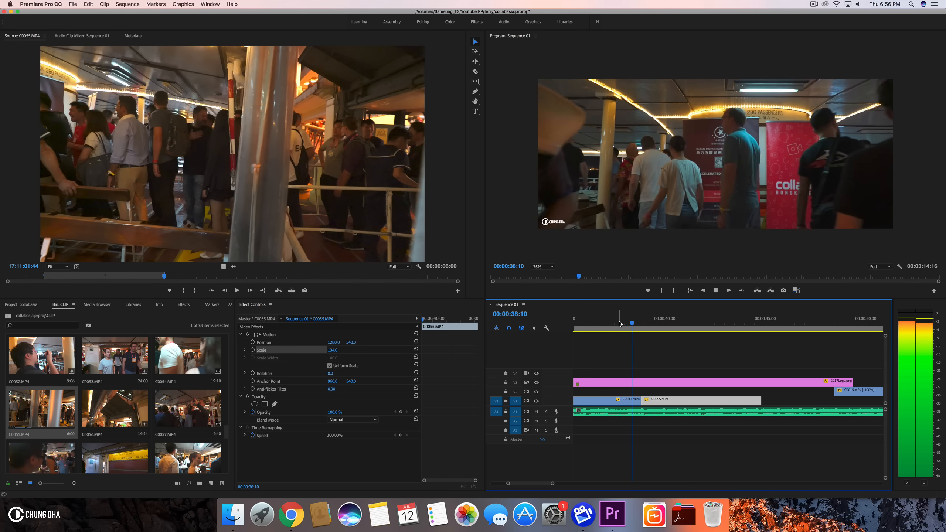
pyautogui.press('space')
pyautogui.hscroll(-5, 658, 385)
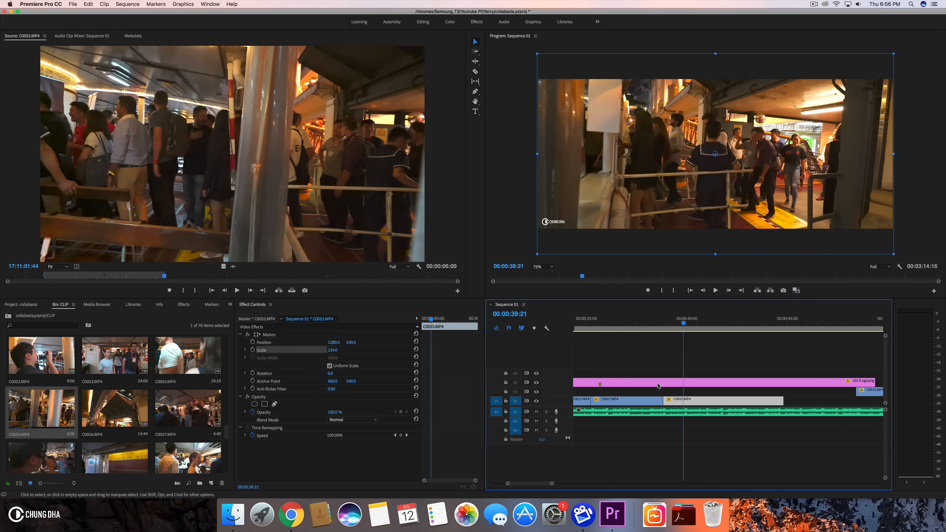
pyautogui.click(687, 317)
pyautogui.press('space')
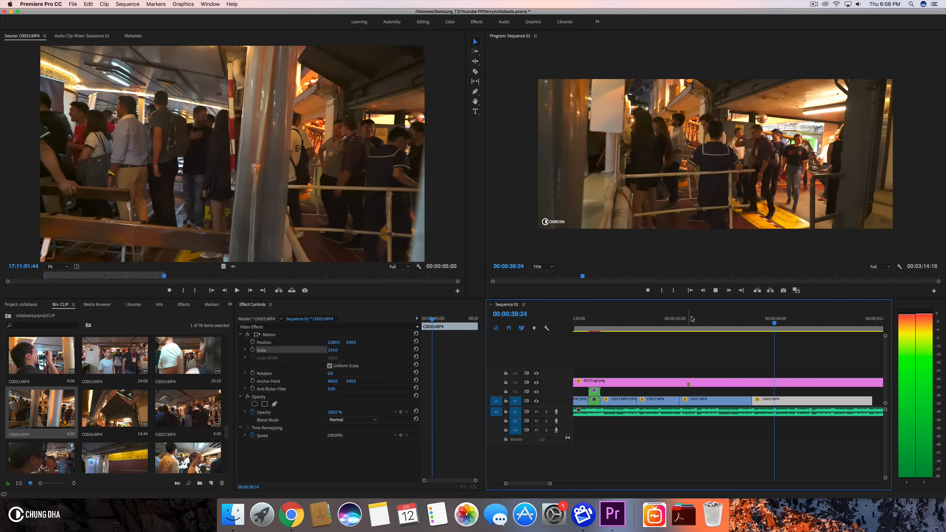
pyautogui.hscroll(3, 740, 347)
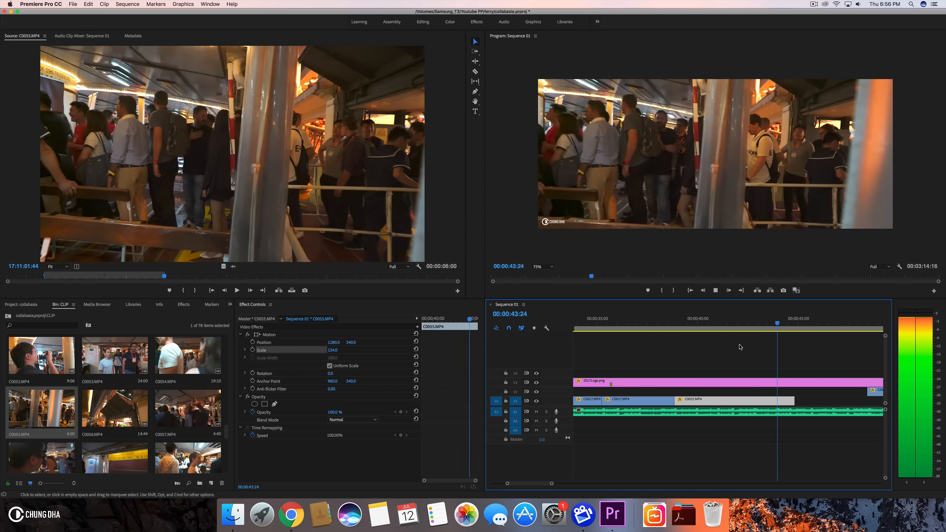
pyautogui.press('space')
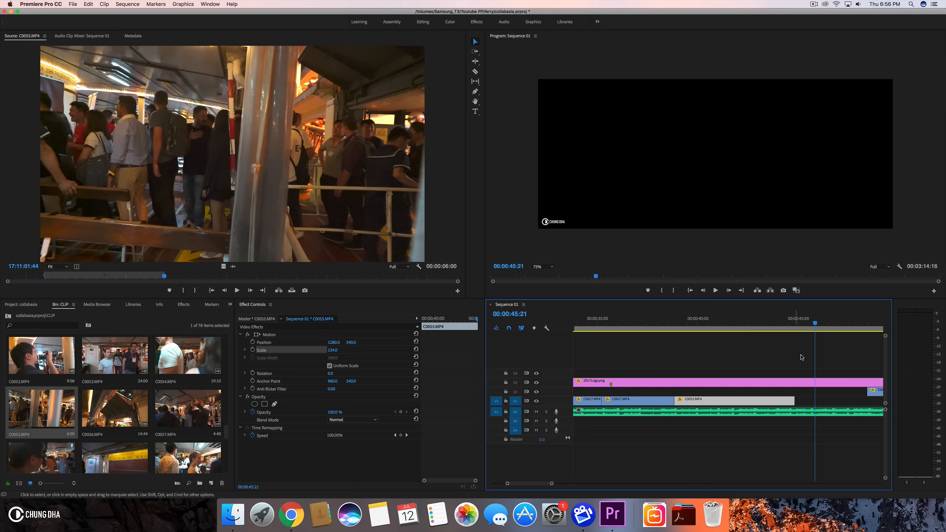
# - Extend the end of C0055.MP4 on V1 to the playhead at about 45 seconds
pyautogui.moveTo(803, 321); pyautogui.dragTo(808, 323)
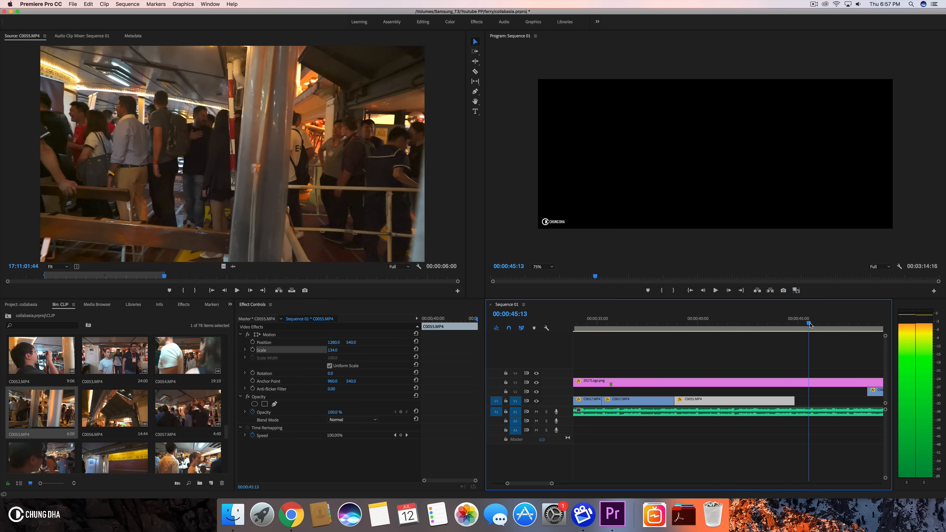
pyautogui.moveTo(799, 403); pyautogui.dragTo(810, 402)
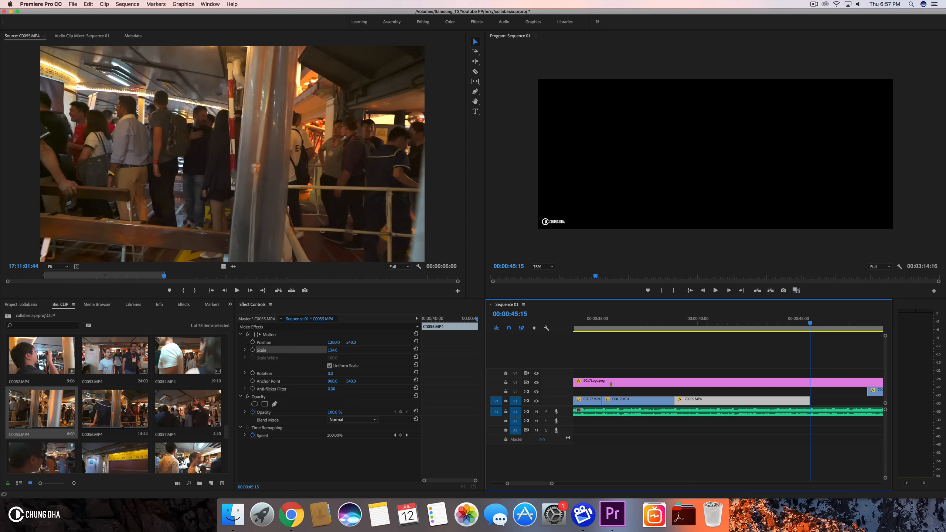
# - Preview C0056.MP4 in the source monitor and browse the bin for another clip
pyautogui.doubleClick(124, 408)
pyautogui.moveTo(58, 278); pyautogui.dragTo(424, 273)
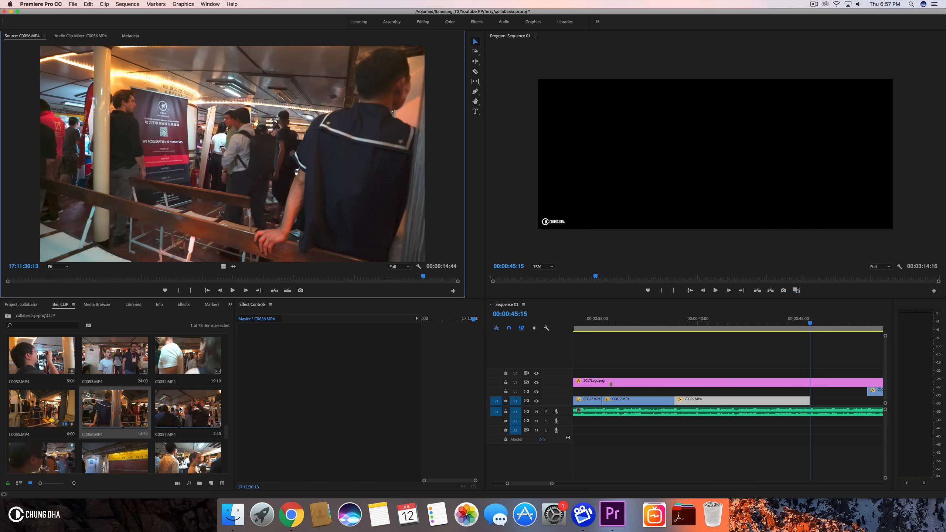
pyautogui.scroll(-5, 204, 406)
pyautogui.scroll(3, 204, 406)
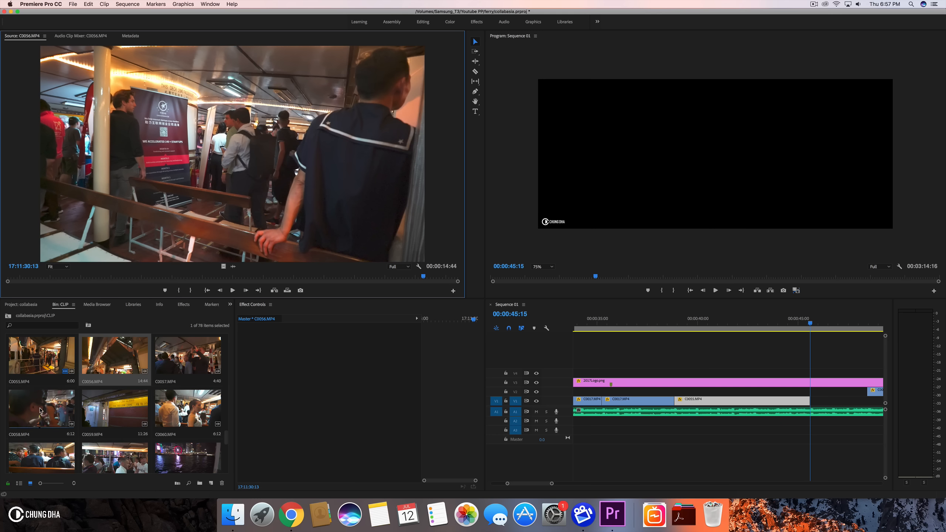
pyautogui.scroll(15, 47, 410)
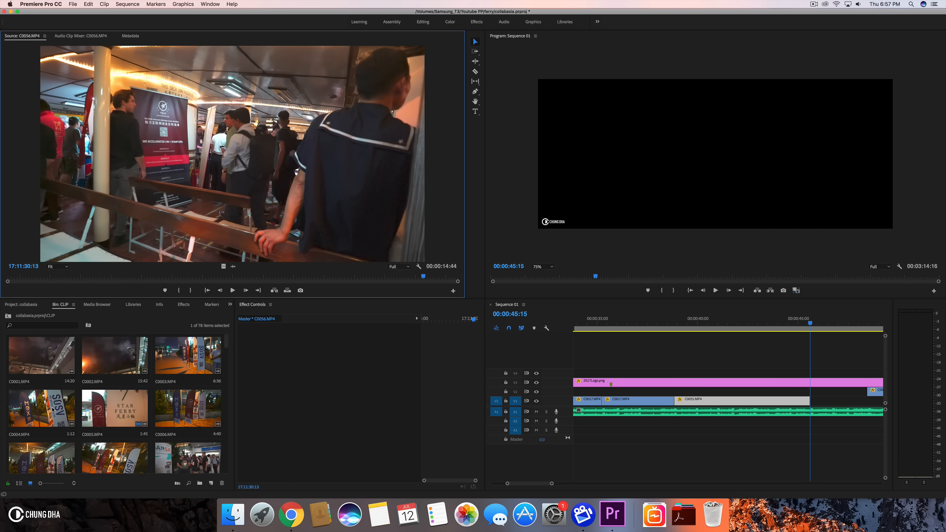
pyautogui.scroll(-5, 52, 409)
pyautogui.scroll(-3, 125, 385)
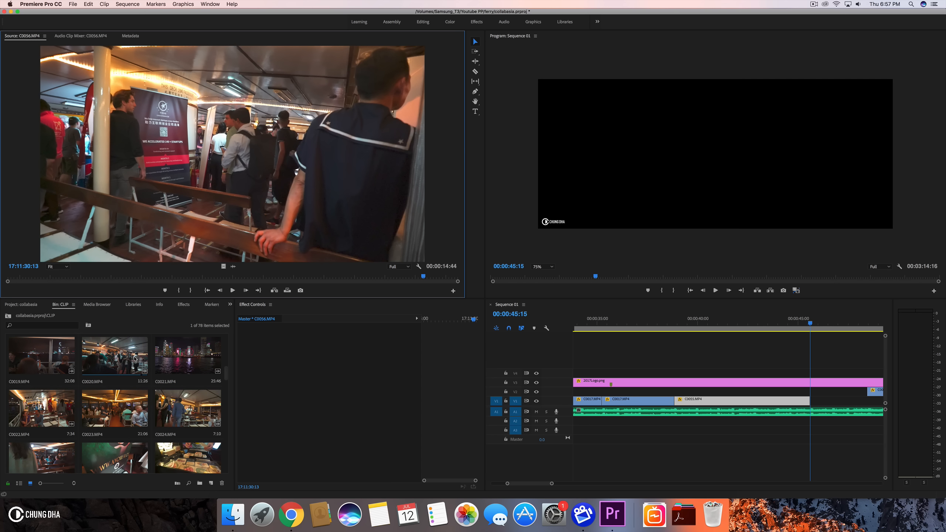
pyautogui.scroll(1, 82, 361)
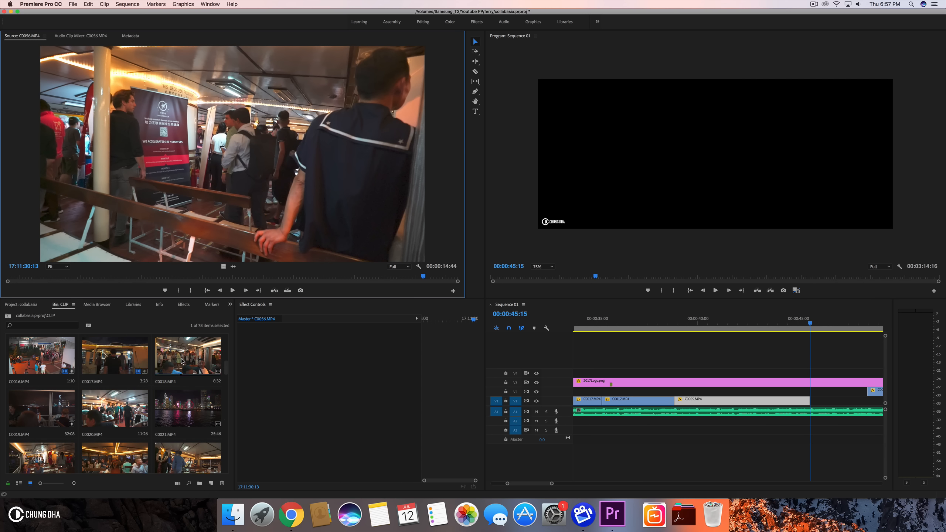
pyautogui.scroll(-10, 186, 369)
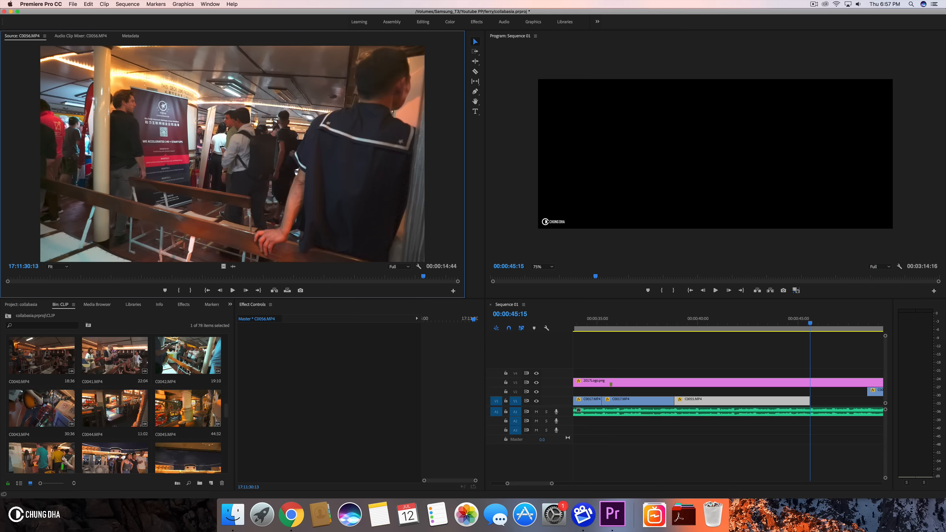
# - Open C0041.MP4 in the source monitor, preview it and mark in and out points around the speaker
pyautogui.click(111, 361)
pyautogui.doubleClick(111, 361)
pyautogui.click(17, 277)
pyautogui.press('space')
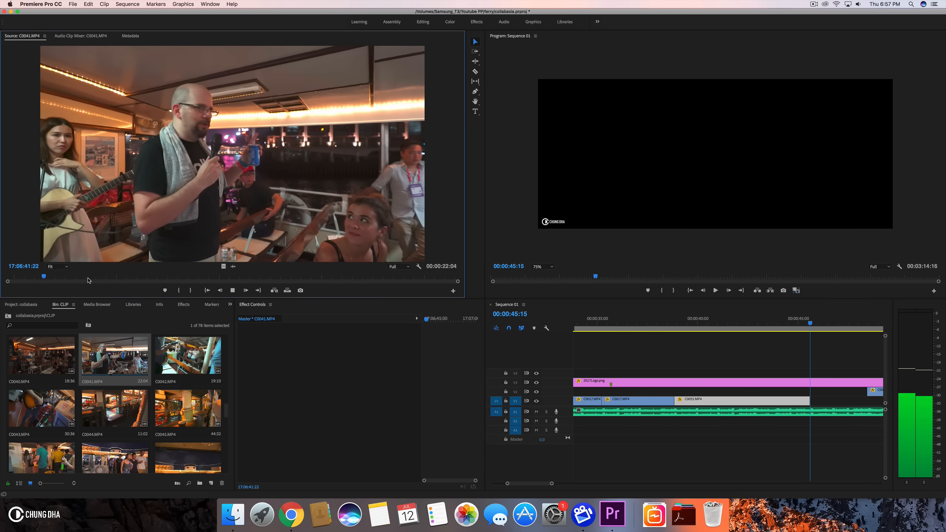
pyautogui.press('space')
pyautogui.click(176, 290)
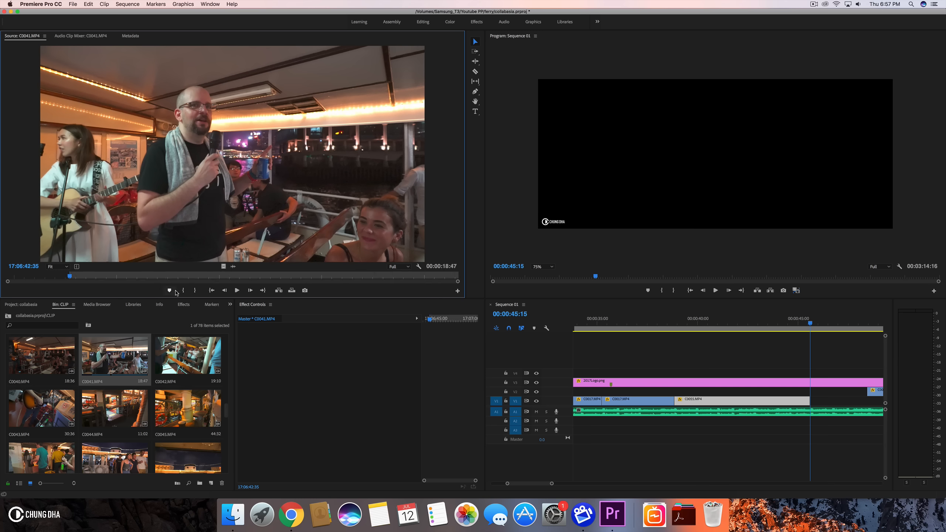
pyautogui.press('space')
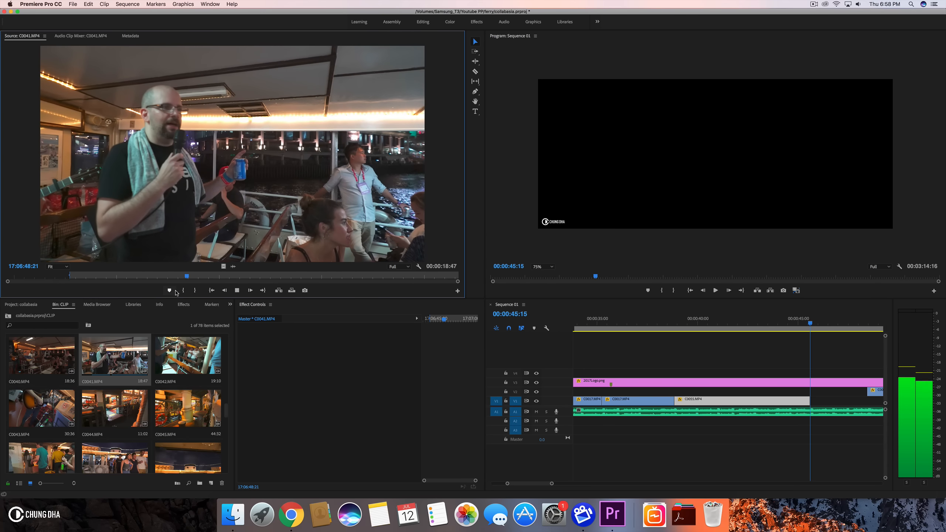
pyautogui.press('space')
pyautogui.click(185, 291)
pyautogui.press('space')
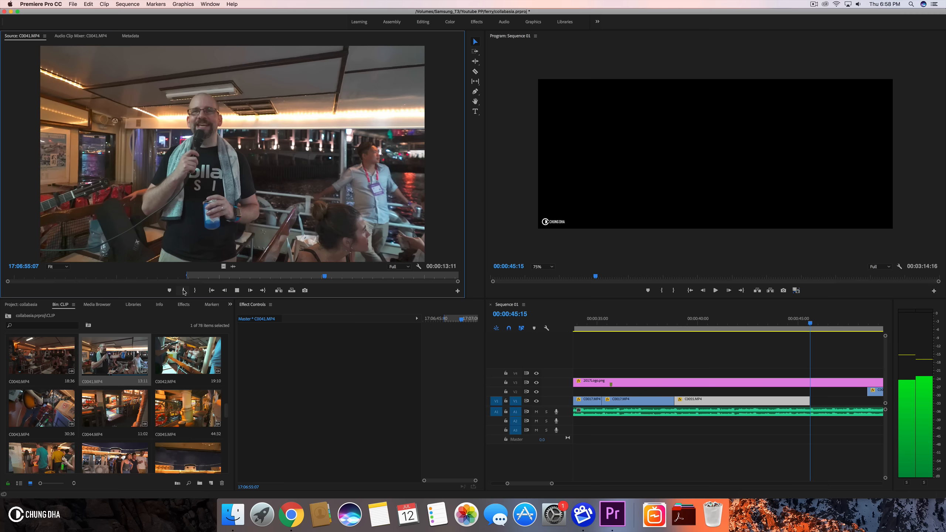
pyautogui.press('space')
pyautogui.moveTo(281, 278); pyautogui.dragTo(330, 285)
pyautogui.click(199, 289)
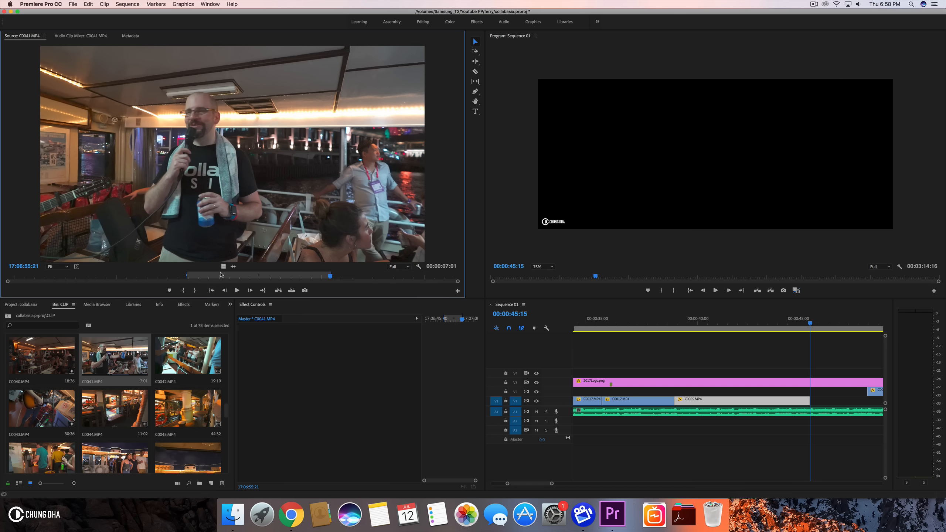
# - Add the marked C0041.MP4 section to V1 after C0055.MP4 and push the C0053.MP4 clip on V2 later
pyautogui.moveTo(626, 315); pyautogui.dragTo(813, 402)
pyautogui.scroll(-3, 813, 403)
pyautogui.moveTo(741, 395); pyautogui.dragTo(864, 395)
# - Scale the C0041.MP4 clip on V1 to 134
pyautogui.click(761, 403)
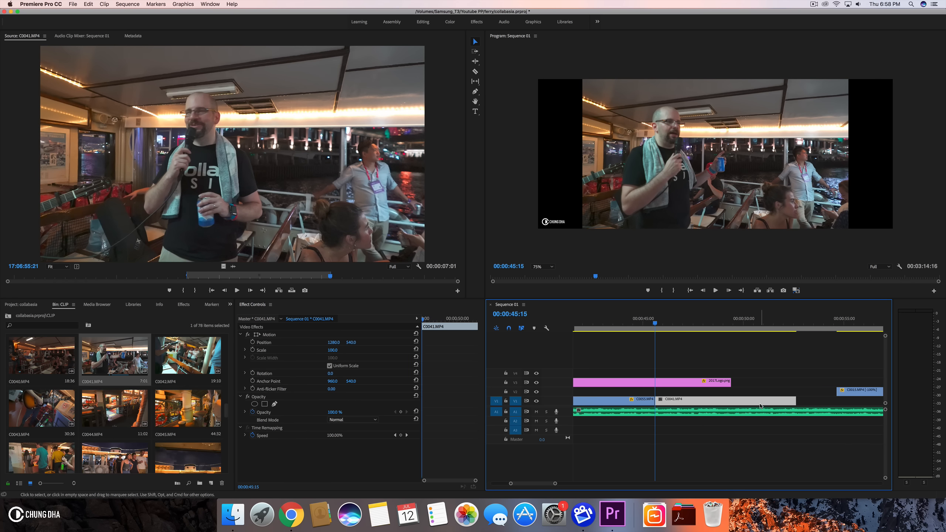
pyautogui.click(326, 352)
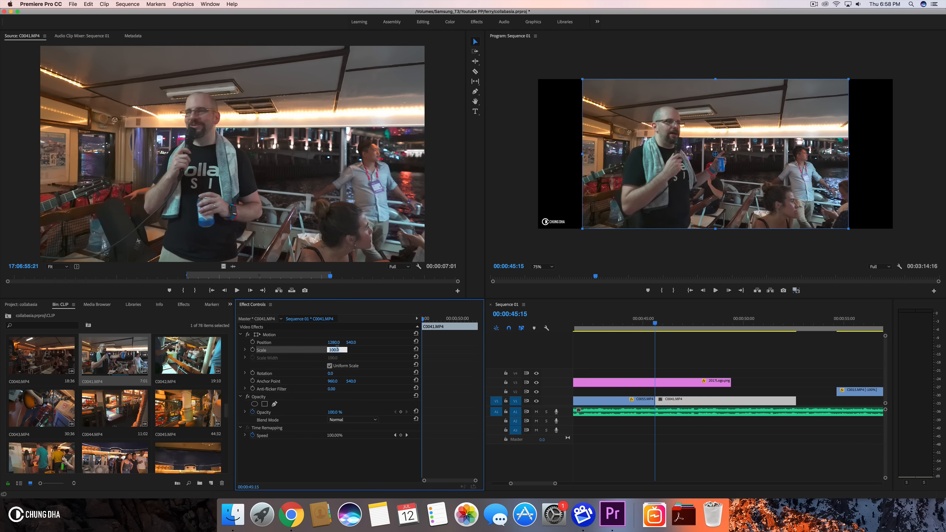
pyautogui.press('Return')
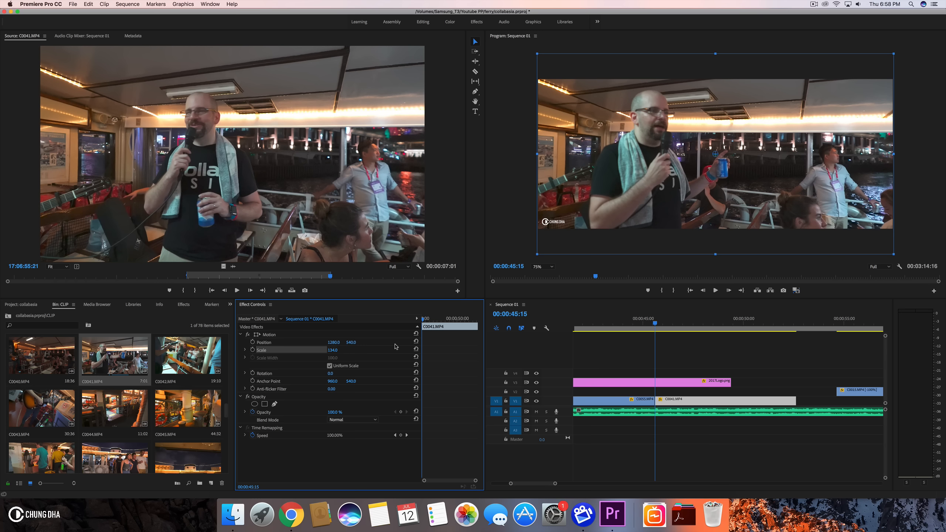
# - Extend the 2017Logo.png clip on V3 past the C0041.MP4 clip
pyautogui.moveTo(731, 383); pyautogui.dragTo(858, 383)
pyautogui.moveTo(558, 484); pyautogui.dragTo(684, 478)
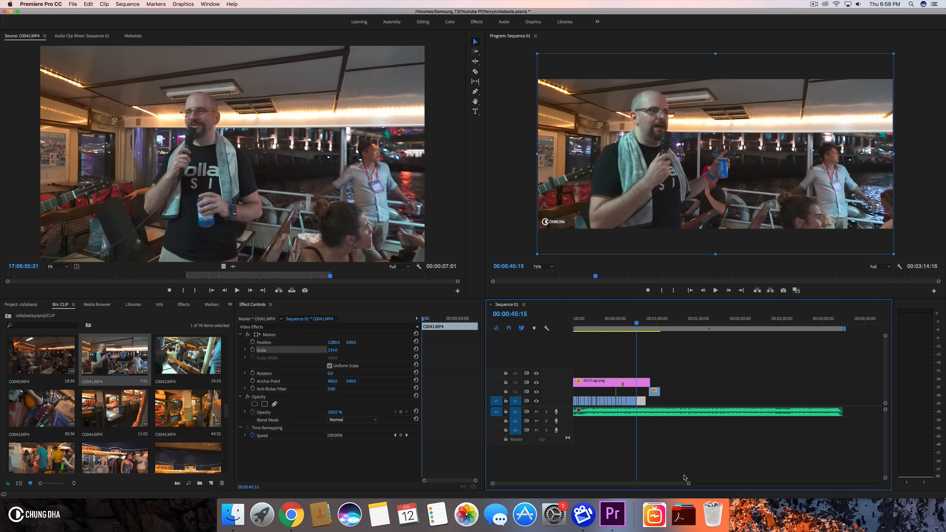
# - Play back the edit around 50 seconds to review the C0041.MP4 cut
pyautogui.moveTo(601, 321); pyautogui.dragTo(509, 332)
pyautogui.press('space')
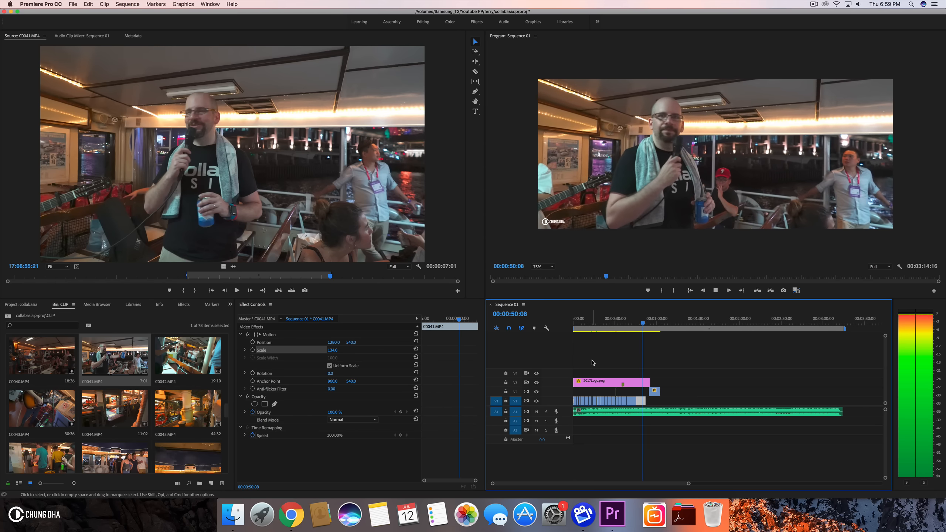
pyautogui.press('space')
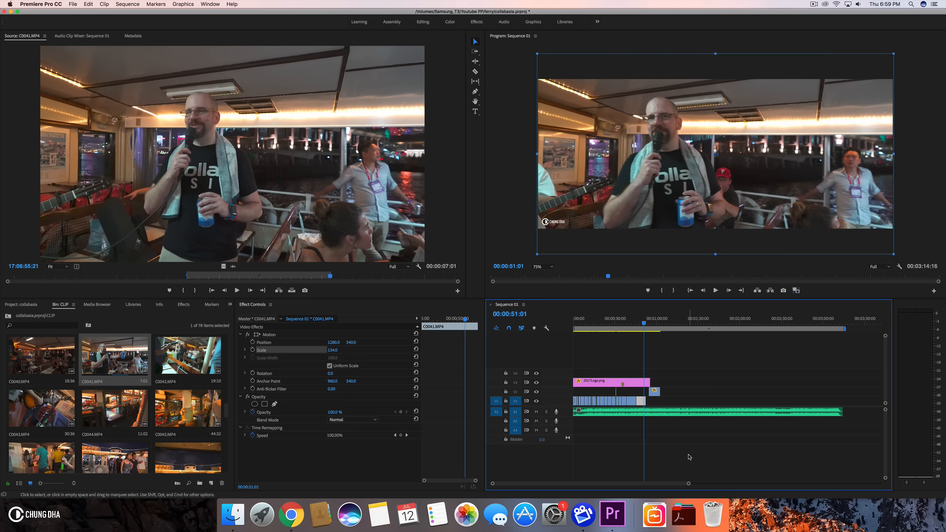
# - Move the C0041.MP4 clip up from V1 onto V2
pyautogui.moveTo(689, 484); pyautogui.dragTo(626, 485)
pyautogui.moveTo(685, 322)
pyautogui.mouseDown()
pyautogui.moveTo(722, 327)
pyautogui.moveTo(684, 329)
pyautogui.mouseUp()
pyautogui.moveTo(697, 402); pyautogui.dragTo(695, 391)
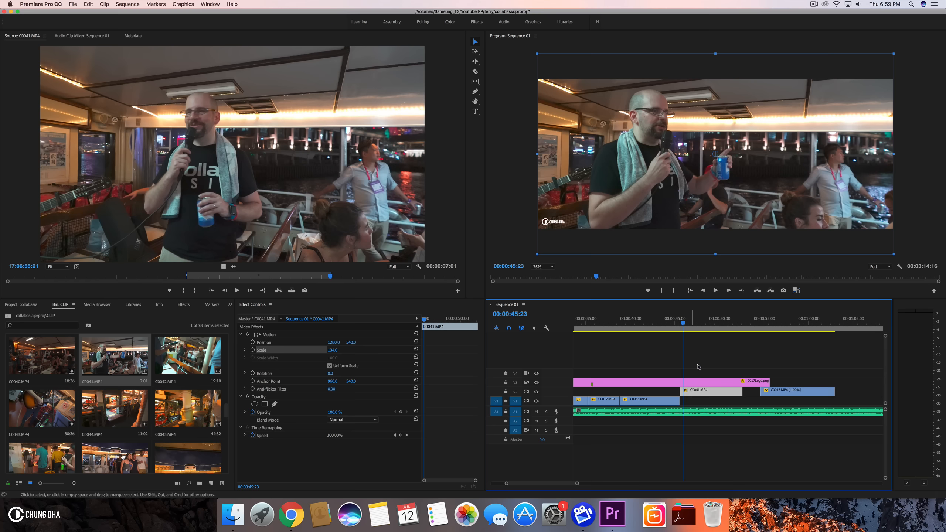
# - Nudge the C0041.MP4 clip on V2 slightly earlier
pyautogui.click(694, 326)
pyautogui.moveTo(693, 327); pyautogui.dragTo(707, 328)
pyautogui.moveTo(688, 390); pyautogui.dragTo(685, 392)
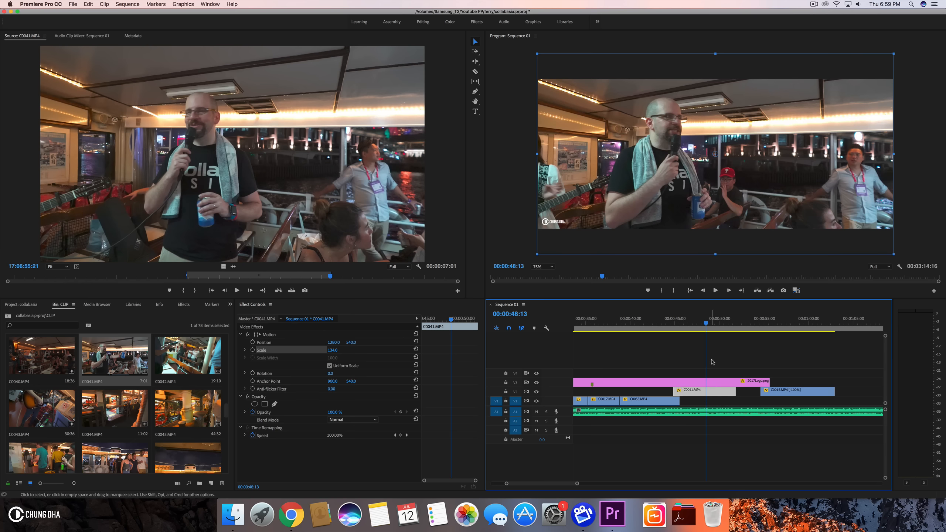
# - Shorten the end of C0041.MP4 and move it back down onto V1 right after C0055.MP4
pyautogui.moveTo(705, 321)
pyautogui.mouseDown()
pyautogui.moveTo(697, 321)
pyautogui.moveTo(713, 323)
pyautogui.mouseUp()
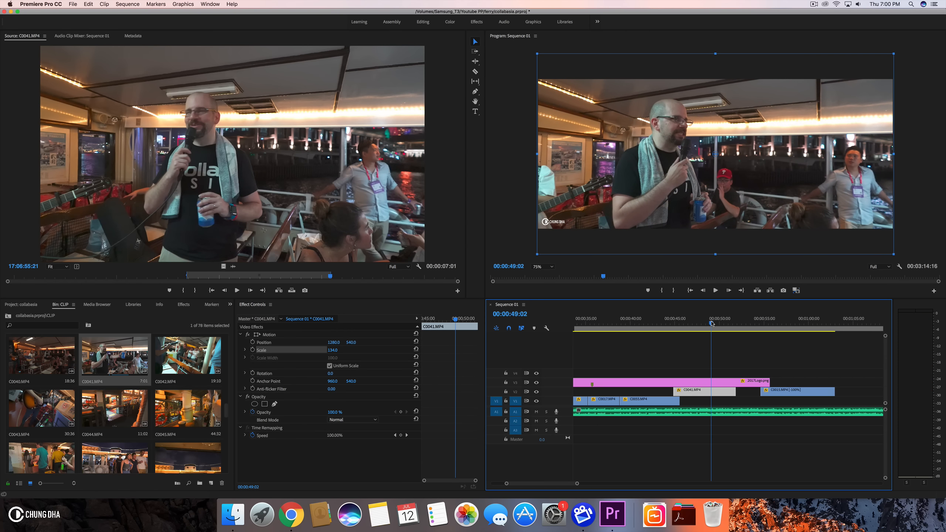
pyautogui.moveTo(736, 392); pyautogui.dragTo(709, 392)
pyautogui.moveTo(690, 323); pyautogui.dragTo(707, 323)
pyautogui.moveTo(694, 392)
pyautogui.mouseDown()
pyautogui.moveTo(676, 391)
pyautogui.moveTo(686, 401)
pyautogui.mouseUp()
# - Play back the edit from about 43 seconds
pyautogui.click(659, 323)
pyautogui.press('space')
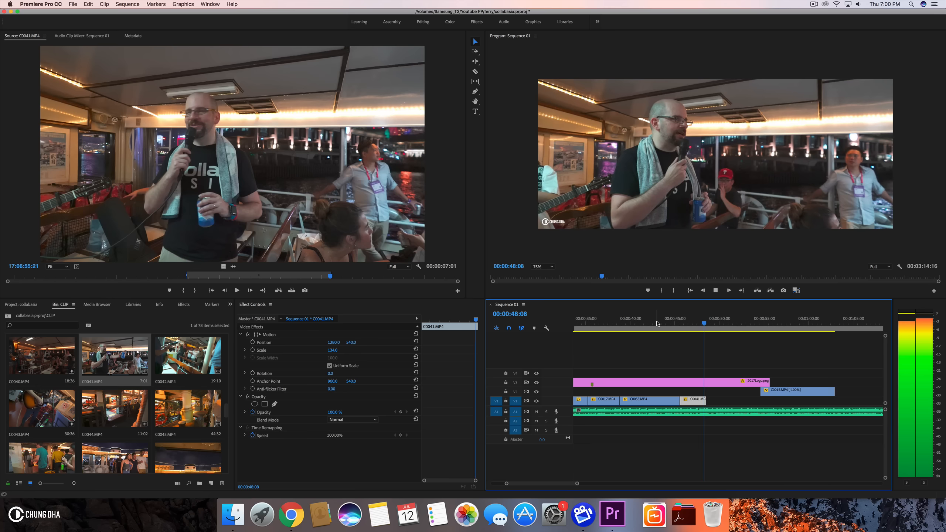
# - Move the C0013.MP4 clip from V2 down onto V1 right after C0055.MP4
pyautogui.press('space')
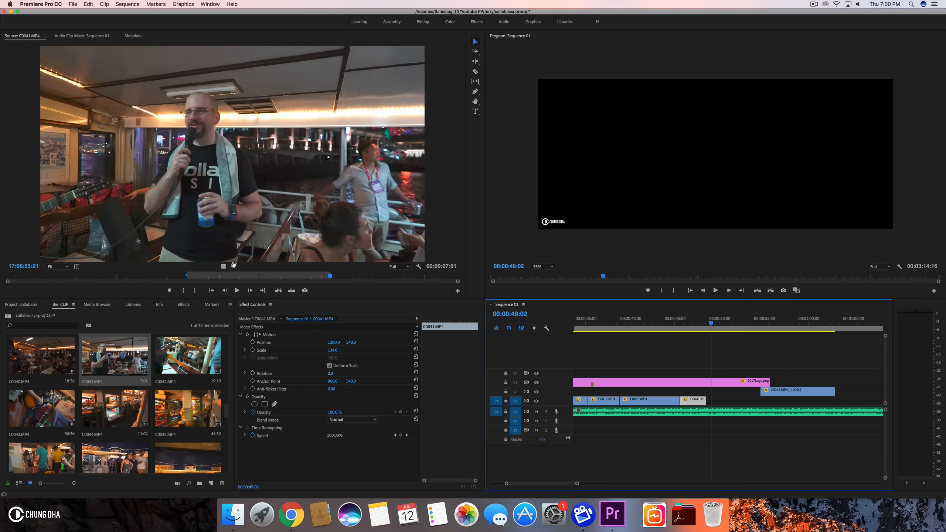
pyautogui.moveTo(800, 397); pyautogui.dragTo(720, 404)
pyautogui.click(662, 324)
pyautogui.moveTo(666, 329); pyautogui.dragTo(722, 334)
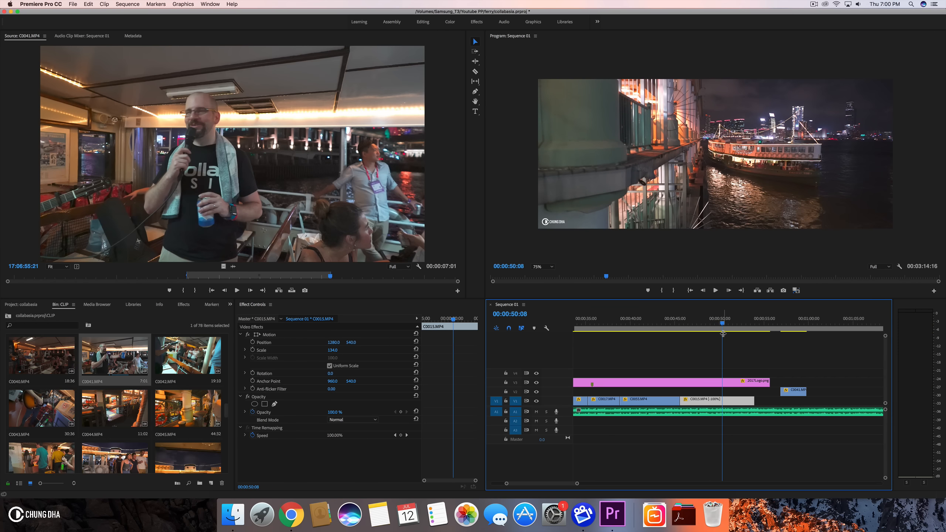
# - Shift C0013.MP4 slightly later on V1 and lengthen its end to about 50 seconds, reviewing the cut
pyautogui.moveTo(684, 401)
pyautogui.mouseDown()
pyautogui.moveTo(724, 401)
pyautogui.moveTo(692, 403)
pyautogui.mouseUp()
pyautogui.click(704, 322)
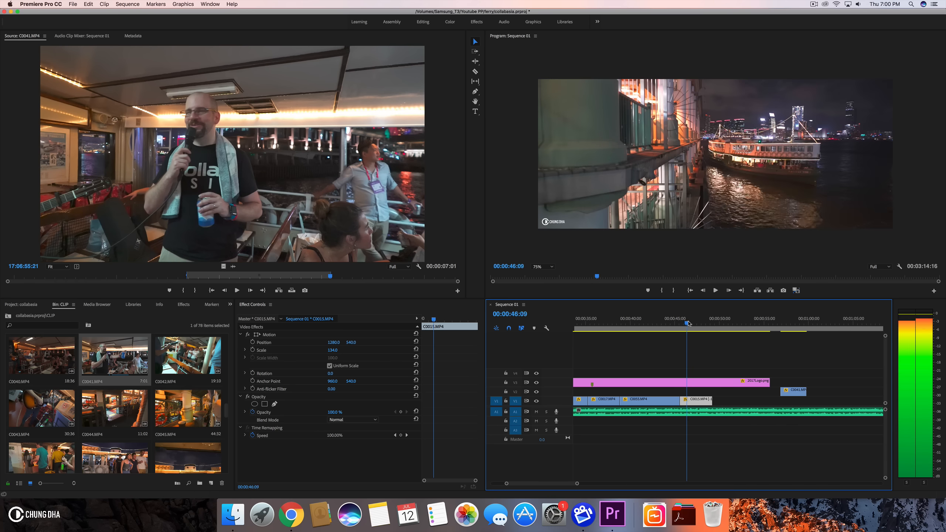
pyautogui.moveTo(705, 323); pyautogui.dragTo(716, 323)
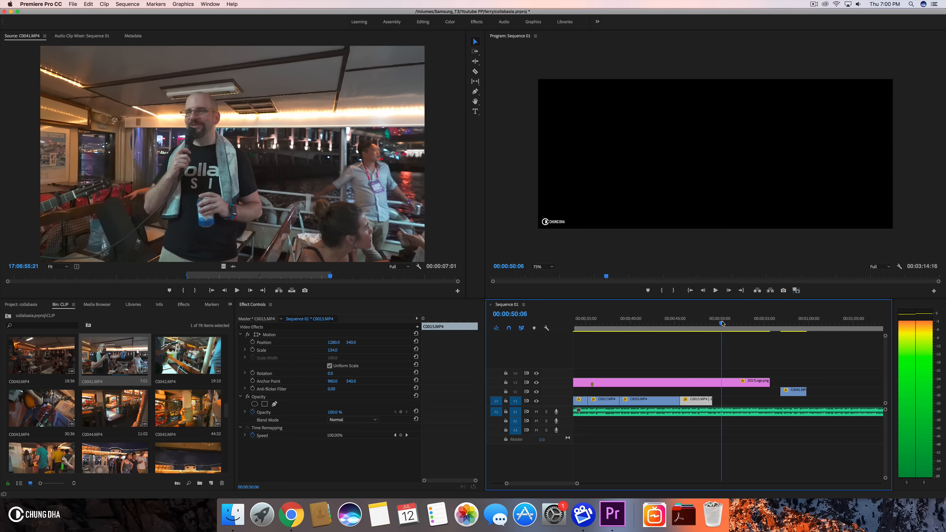
pyautogui.moveTo(722, 323); pyautogui.dragTo(722, 323)
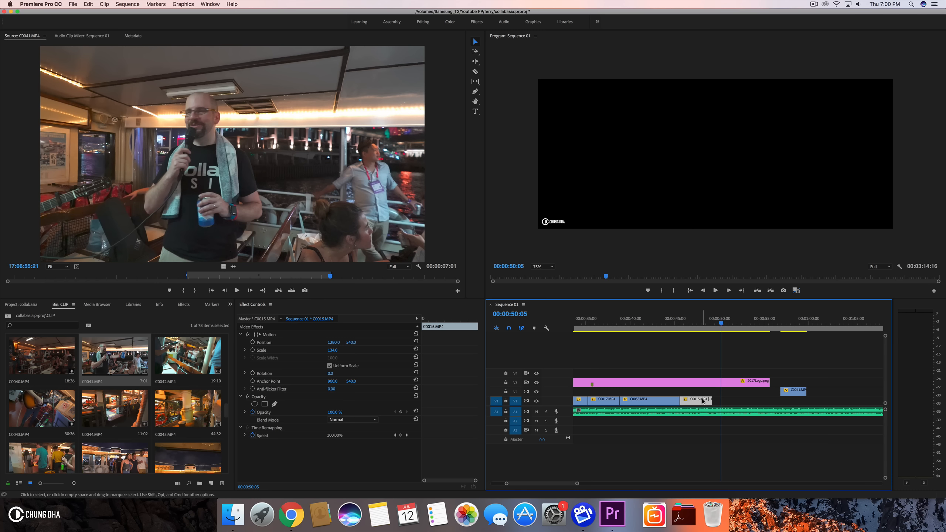
pyautogui.moveTo(710, 399); pyautogui.dragTo(721, 399)
pyautogui.click(669, 328)
pyautogui.press('space')
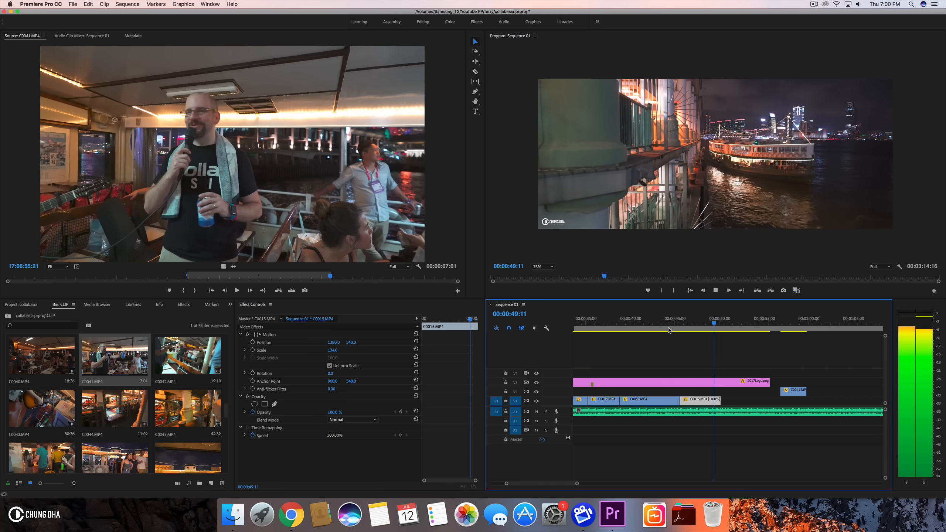
pyautogui.press('space')
# - Move the C0041.MP4 clip from V2 down onto V1 directly after C0013.MP4
pyautogui.moveTo(794, 391); pyautogui.dragTo(735, 400)
pyautogui.moveTo(697, 328); pyautogui.dragTo(749, 332)
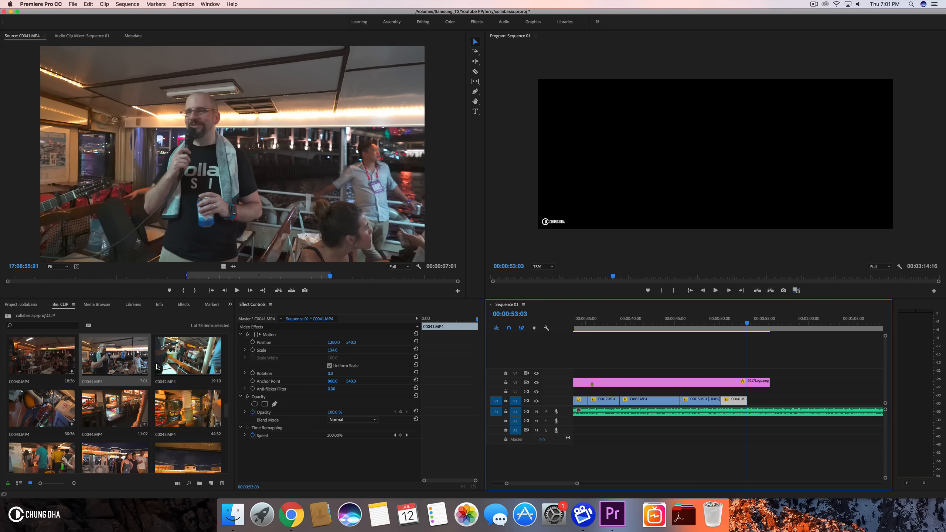
# - Mark an out point on C0019.MP4 in the source monitor and place it on V1 after C0041.MP4
pyautogui.scroll(3, 156, 367)
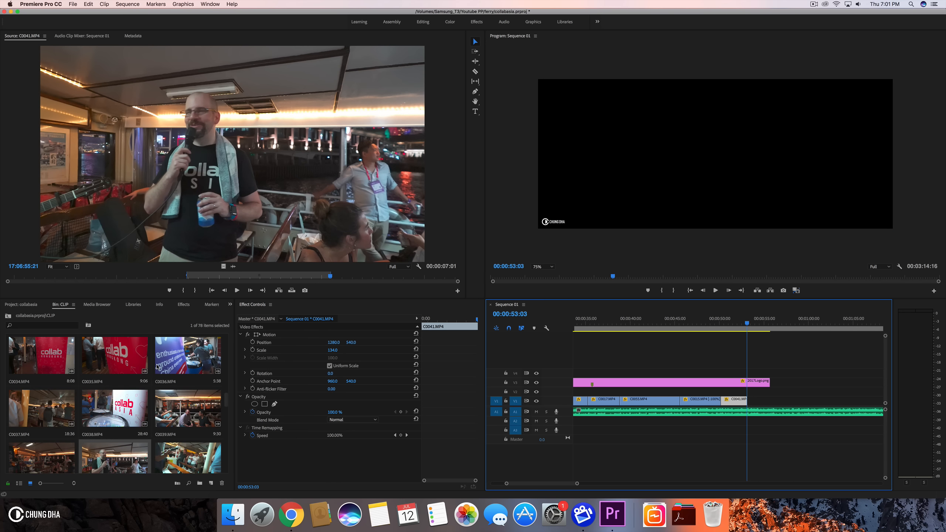
pyautogui.scroll(10, 157, 367)
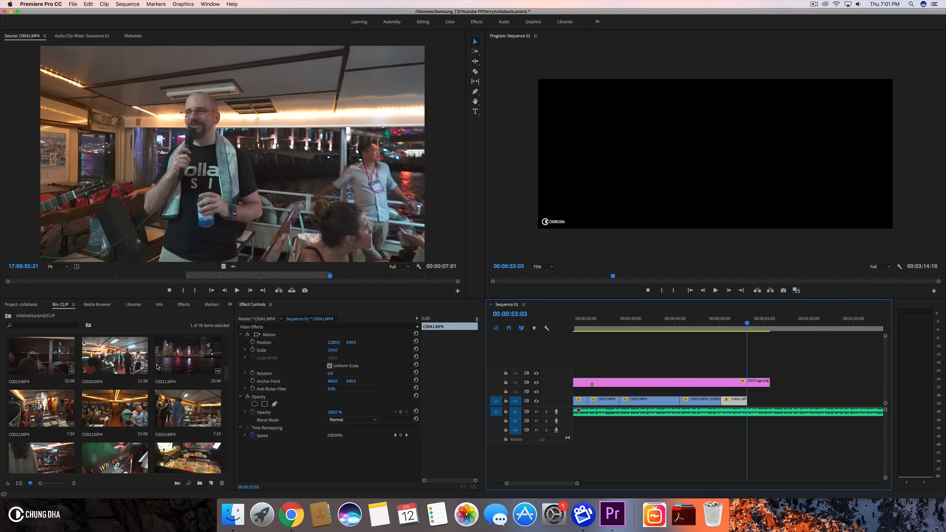
pyautogui.scroll(2, 157, 367)
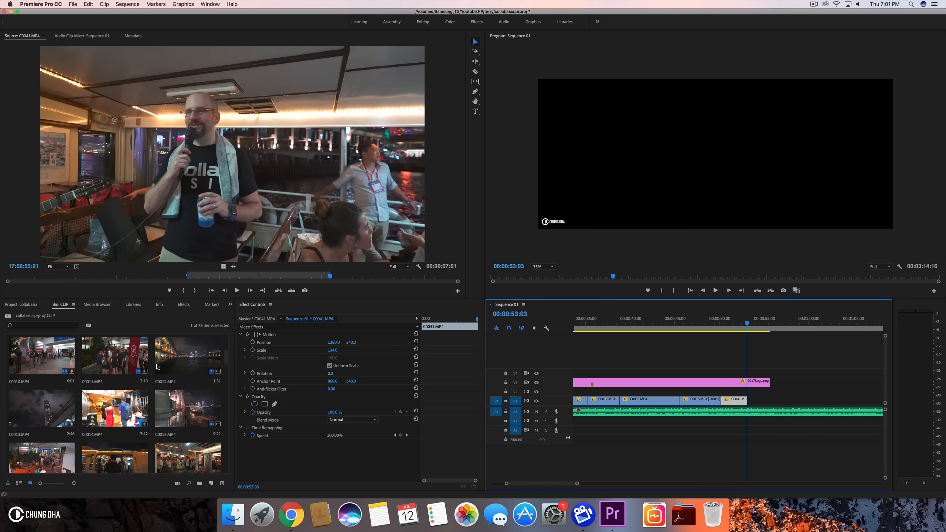
pyautogui.scroll(-3, 157, 367)
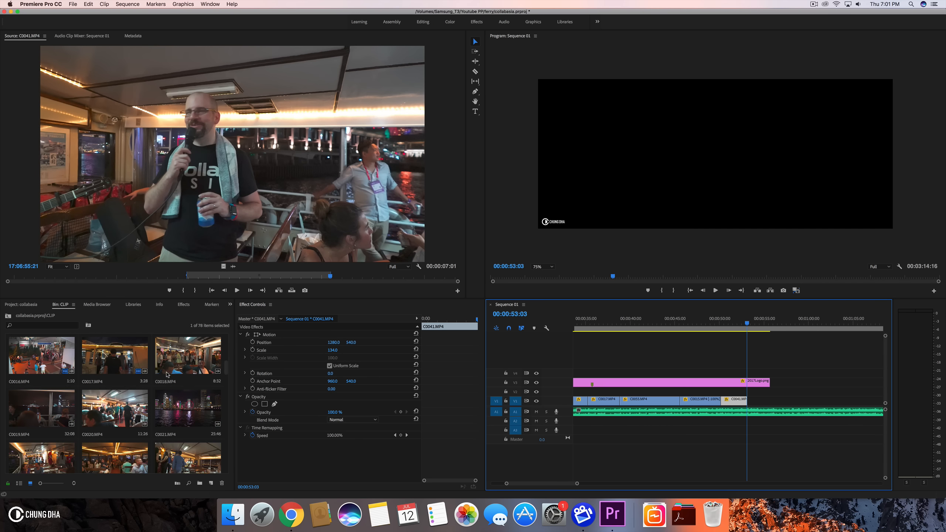
pyautogui.doubleClick(175, 411)
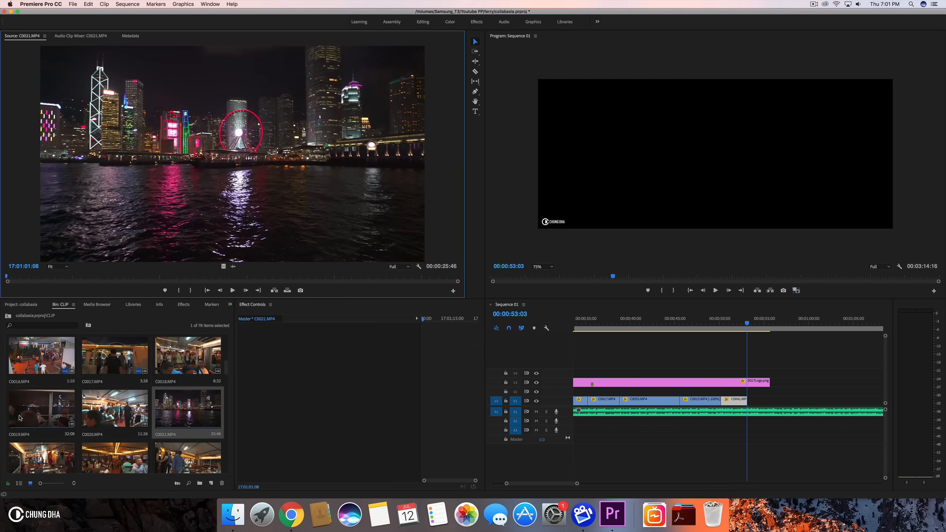
pyautogui.doubleClick(20, 418)
pyautogui.moveTo(37, 278); pyautogui.dragTo(178, 285)
pyautogui.click(178, 289)
pyautogui.press('o')
pyautogui.moveTo(223, 267); pyautogui.dragTo(749, 402)
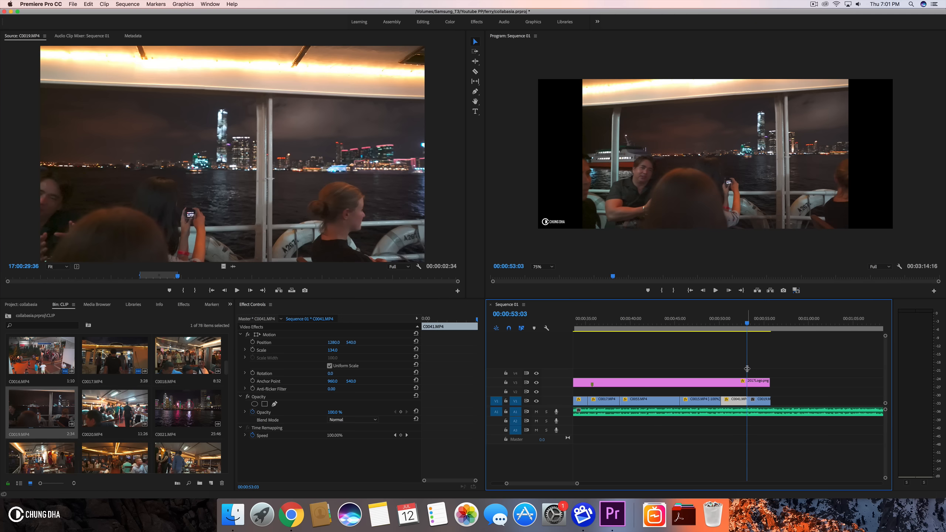
# - Set the C0019.MP4 clip's speed to 50% and its scale to 134
pyautogui.click(739, 322)
pyautogui.press('space')
pyautogui.press('space')
pyautogui.click(757, 400)
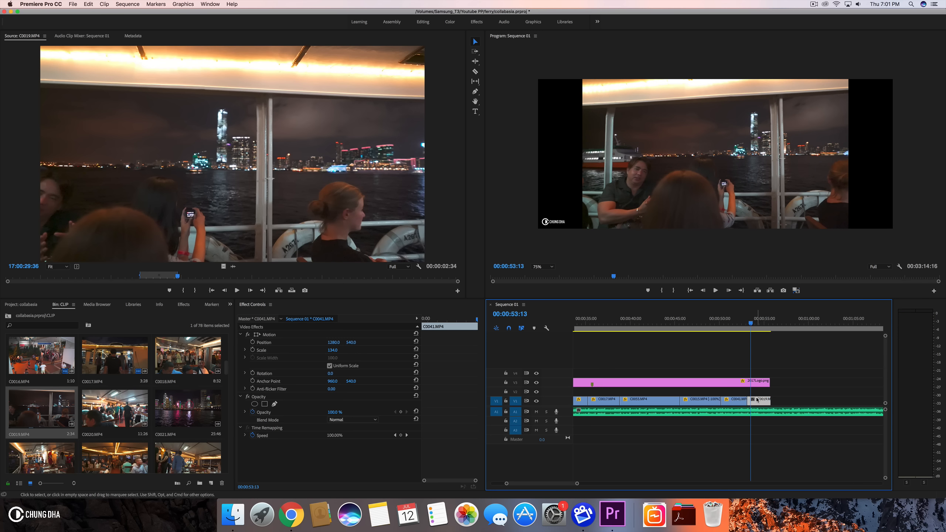
pyautogui.press('super+r')
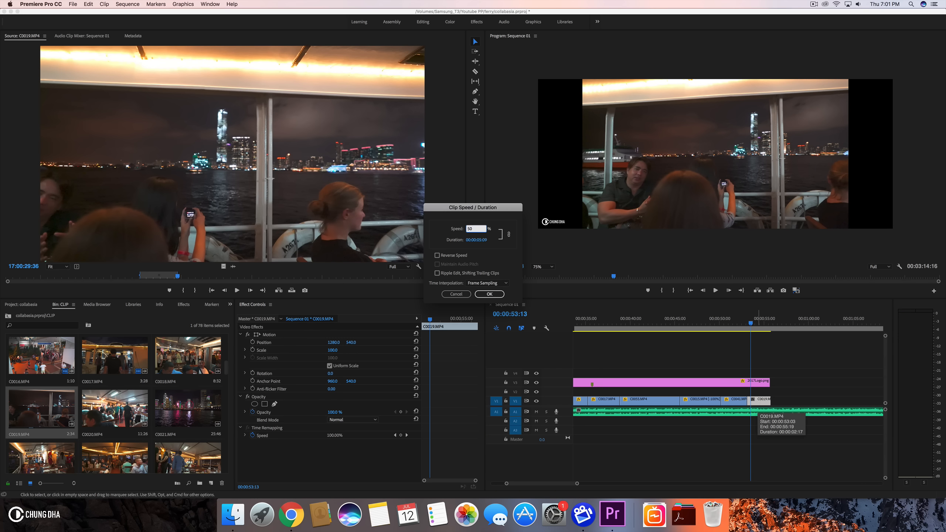
pyautogui.press('Return')
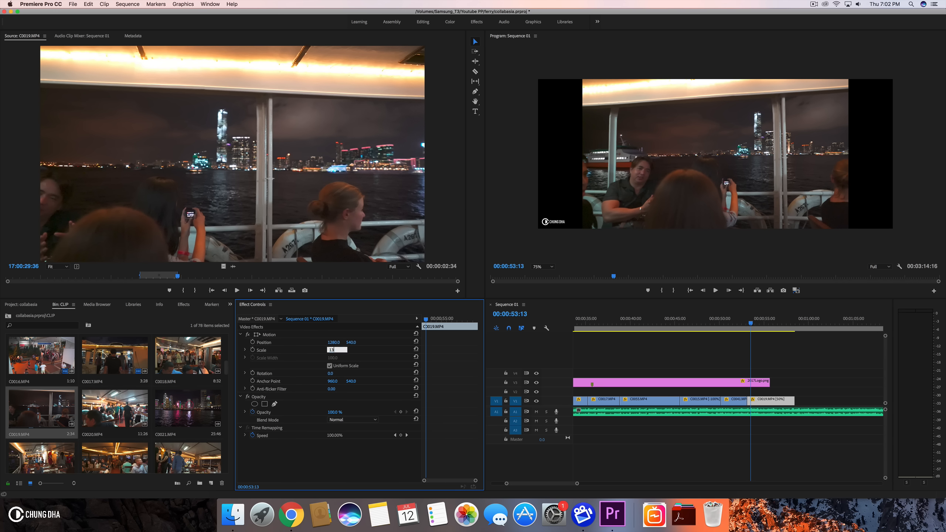
pyautogui.press('Return')
# - Extend the logo PNG clip on V2 to about 1:05 on the timeline
pyautogui.moveTo(768, 382); pyautogui.dragTo(857, 382)
pyautogui.moveTo(736, 333); pyautogui.dragTo(773, 327)
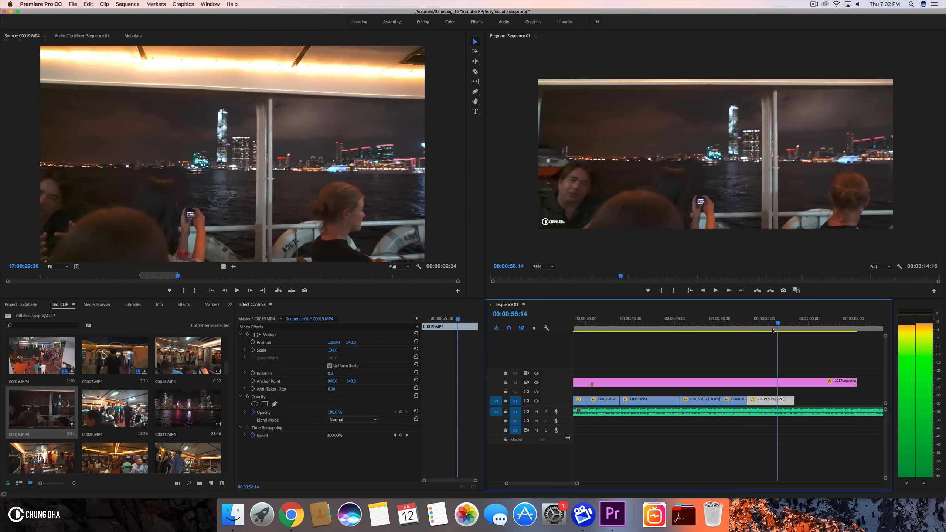
pyautogui.click(736, 330)
pyautogui.press('space')
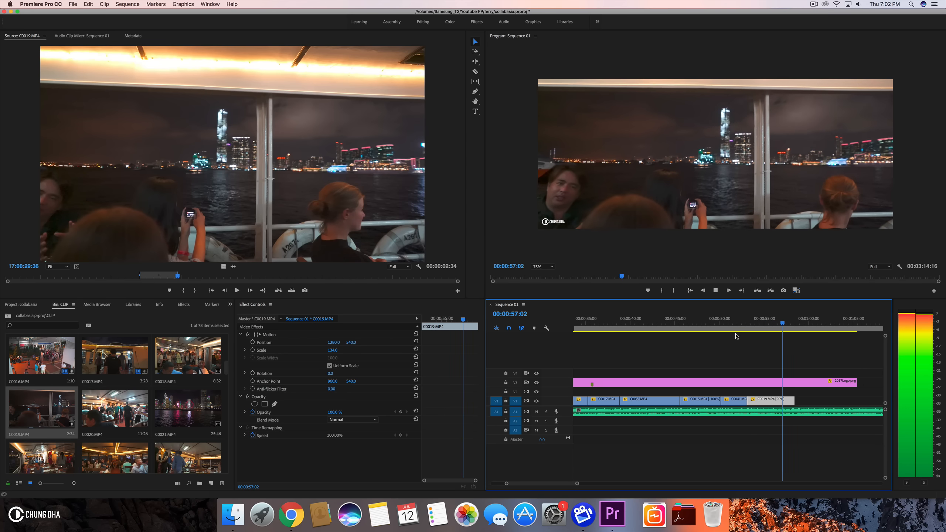
pyautogui.click(777, 323)
pyautogui.moveTo(778, 325); pyautogui.dragTo(783, 326)
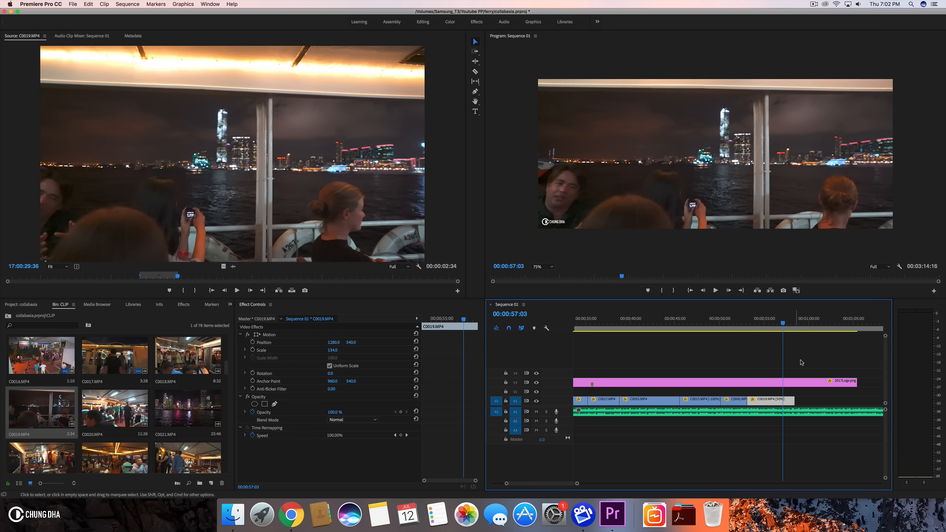
# - Trim the end of C0019.MP4 back to about 57 seconds and play back the section
pyautogui.moveTo(795, 399); pyautogui.dragTo(783, 398)
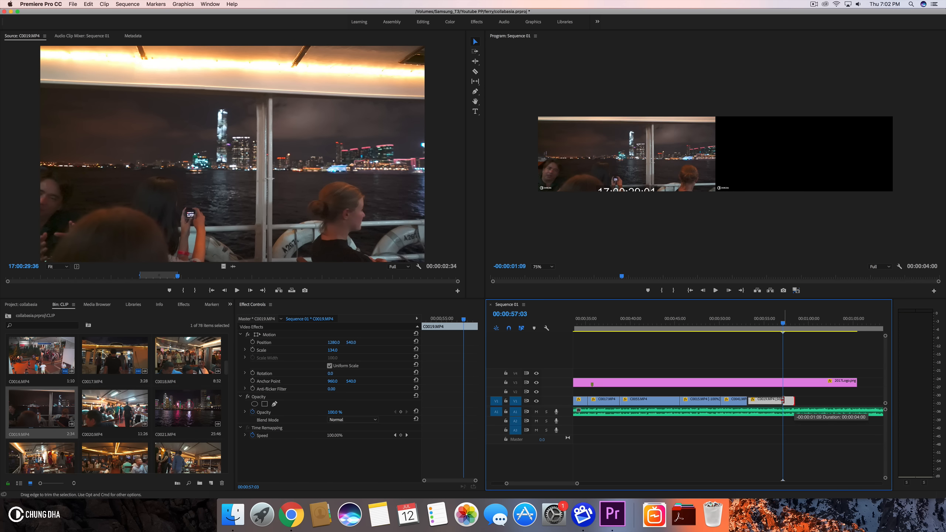
pyautogui.moveTo(737, 323)
pyautogui.mouseDown()
pyautogui.moveTo(712, 323)
pyautogui.moveTo(750, 323)
pyautogui.mouseUp()
pyautogui.press('space')
pyautogui.press('space')
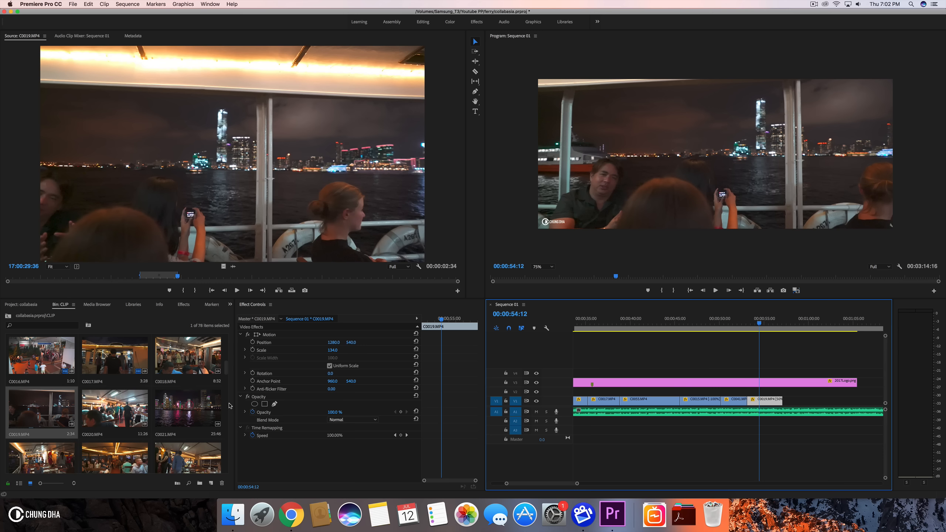
pyautogui.press('space')
pyautogui.press('space')
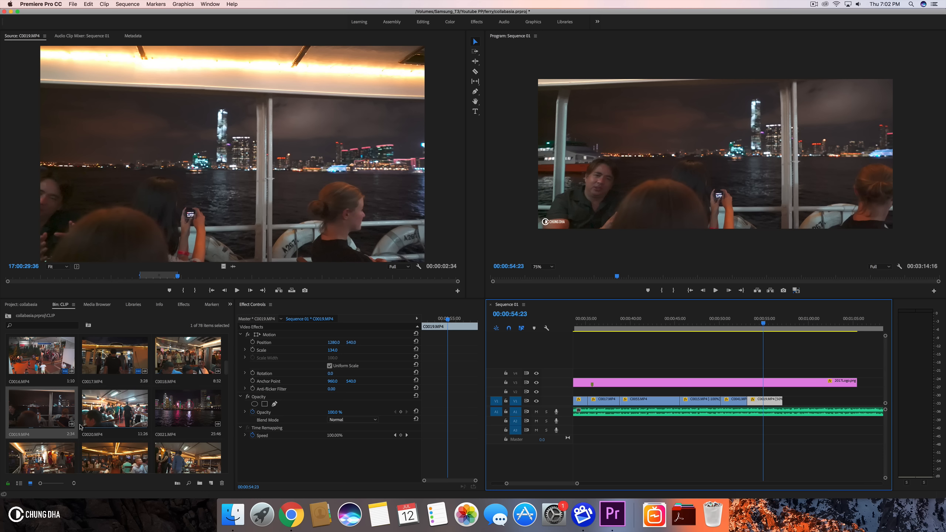
# - Mark an out point on C0022.MP4 in the source monitor and place it on V1 after C0019.MP4
pyautogui.doubleClick(113, 422)
pyautogui.moveTo(96, 278); pyautogui.dragTo(197, 272)
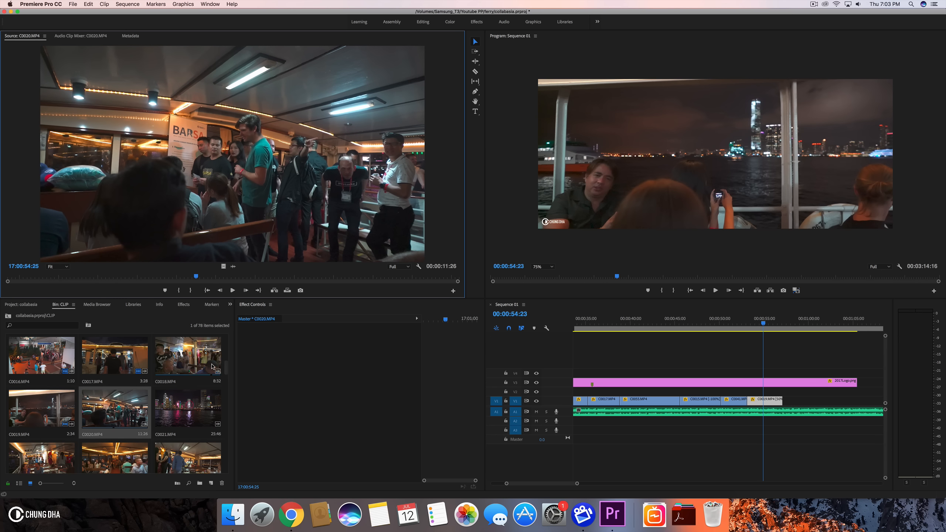
pyautogui.scroll(-2, 199, 374)
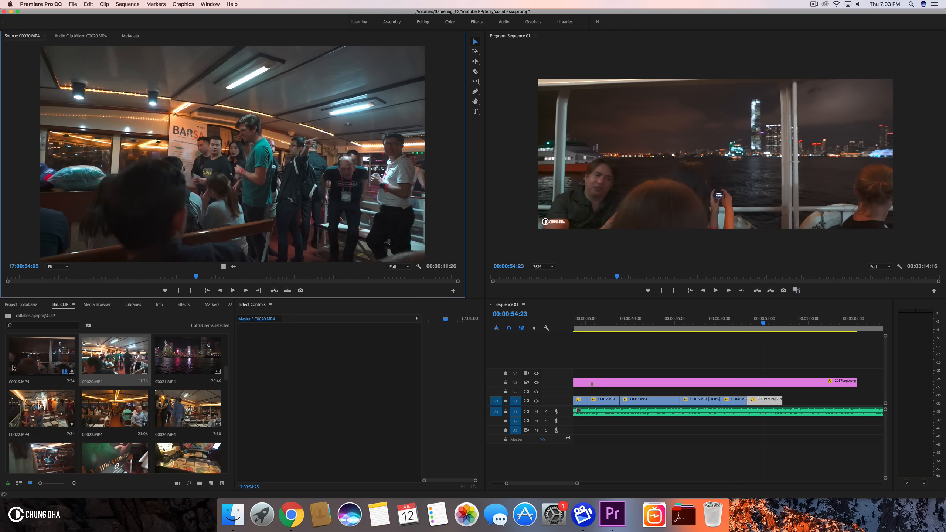
pyautogui.doubleClick(33, 418)
pyautogui.moveTo(24, 275); pyautogui.dragTo(210, 283)
pyautogui.click(181, 290)
pyautogui.press('o')
pyautogui.moveTo(225, 269); pyautogui.dragTo(787, 404)
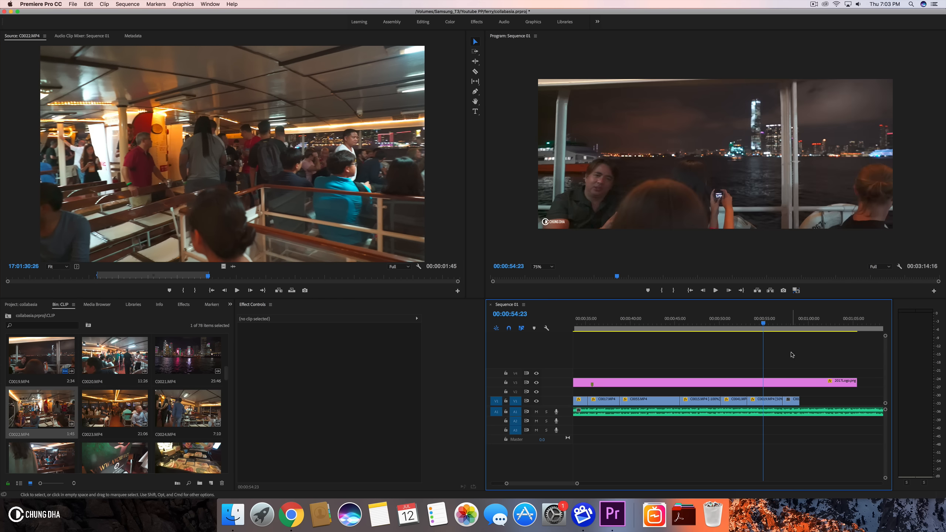
# - Cancel the speed dialog and delete the stray New Text Layer graphic above C0022.MP4
pyautogui.press('space')
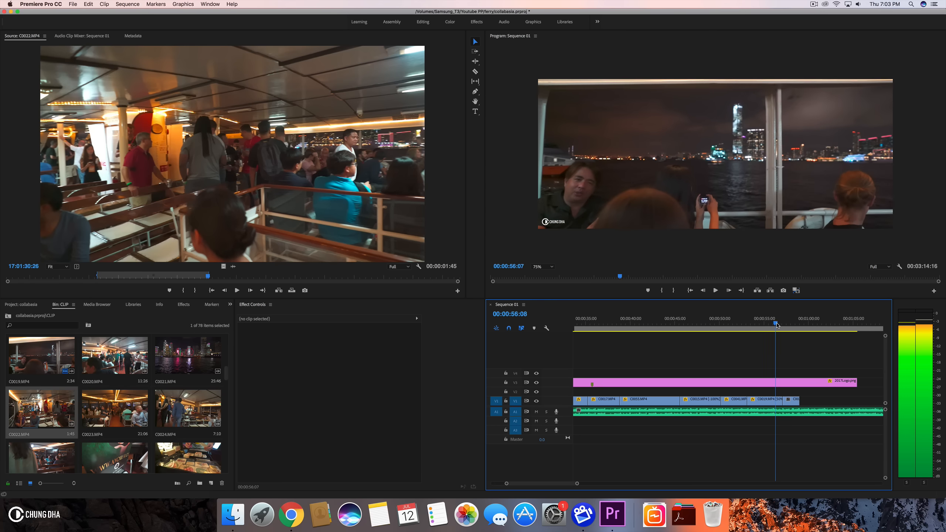
pyautogui.moveTo(778, 324); pyautogui.dragTo(790, 323)
pyautogui.click(794, 400)
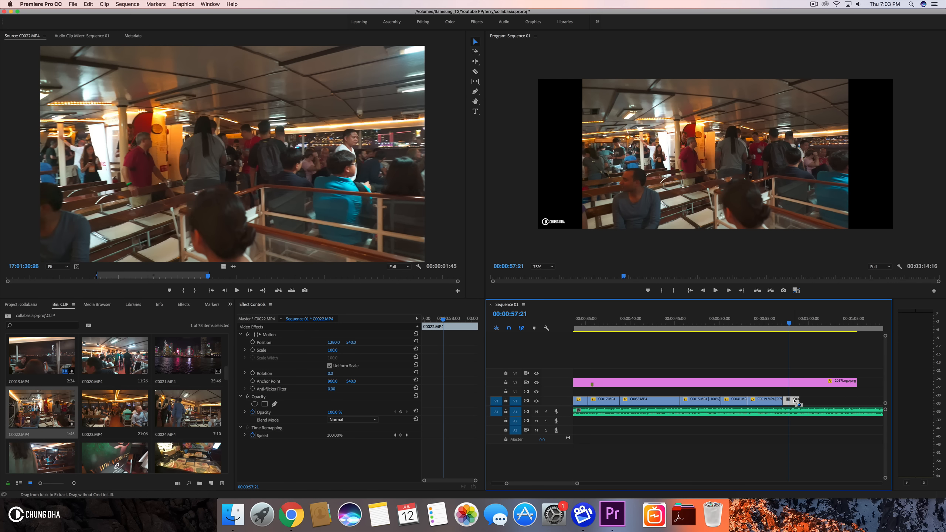
pyautogui.press('super+r')
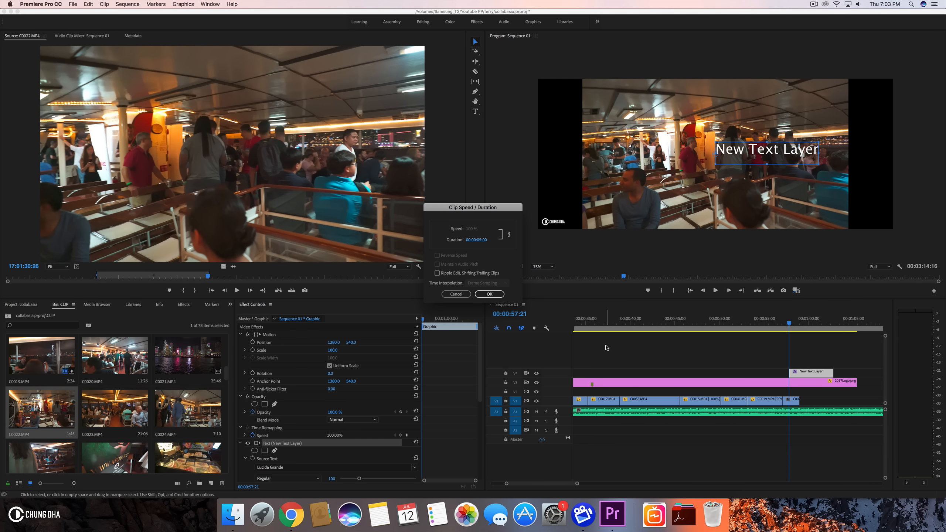
pyautogui.click(457, 294)
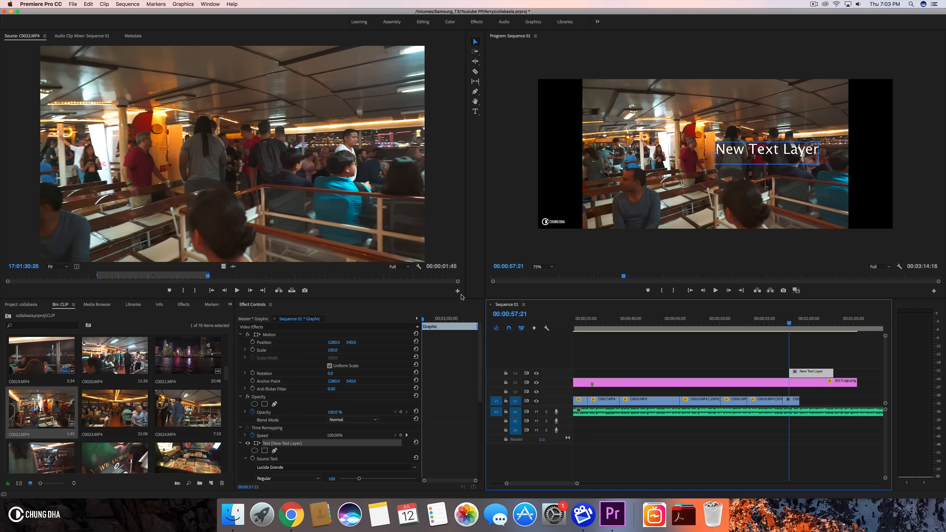
pyautogui.press('Delete')
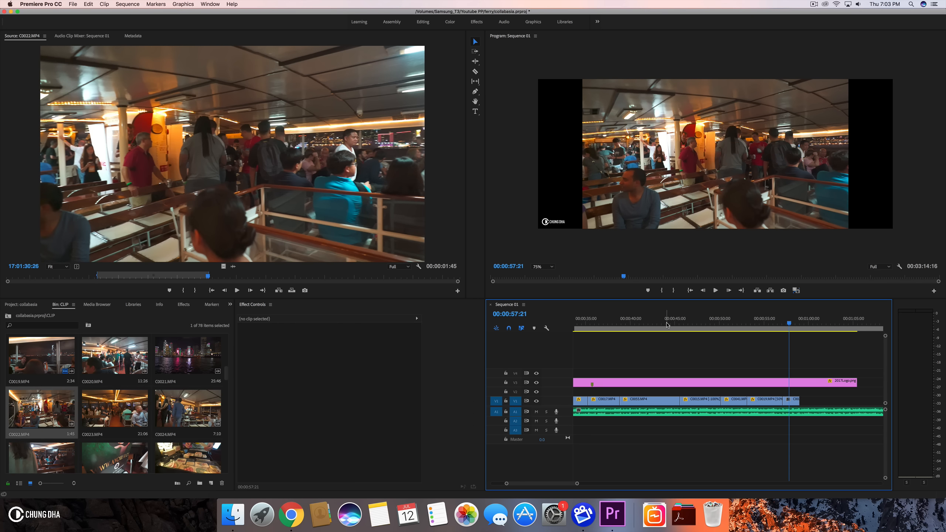
# - Keep C0022.MP4's speed at 100% and set its scale to 134
pyautogui.click(791, 402)
pyautogui.press('super+r')
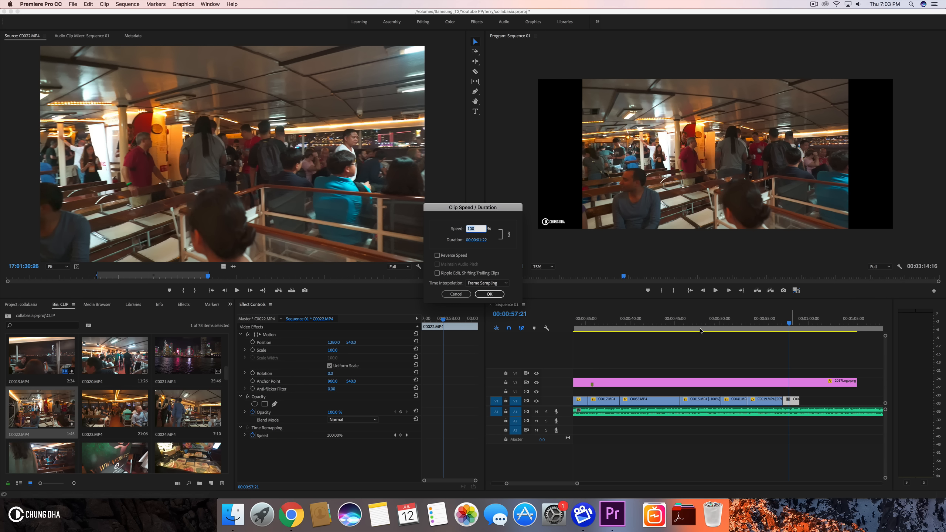
pyautogui.press('Return')
pyautogui.moveTo(722, 325); pyautogui.dragTo(798, 322)
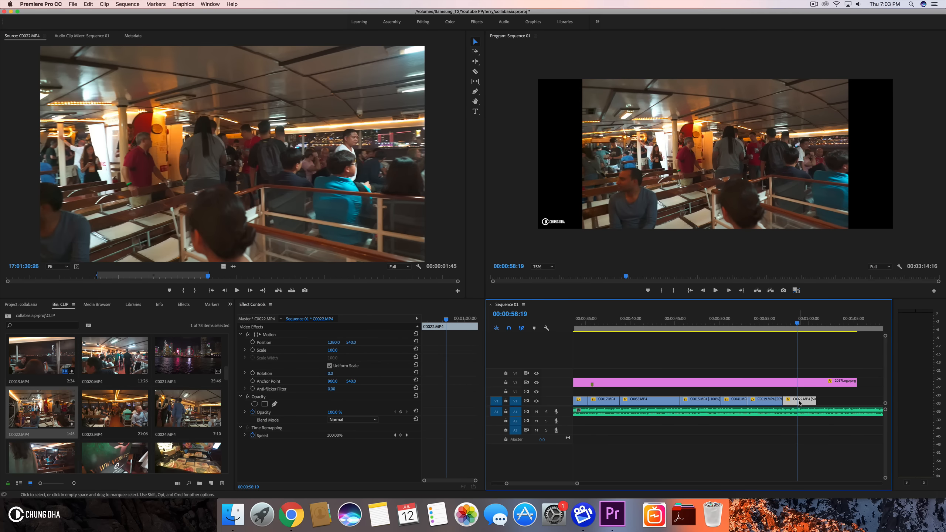
pyautogui.click(330, 356)
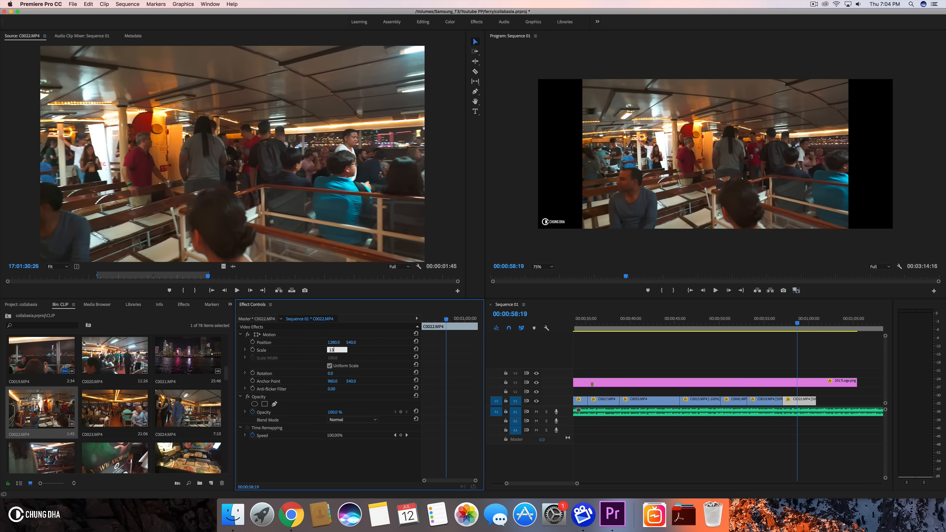
pyautogui.write('134')
pyautogui.press('Return')
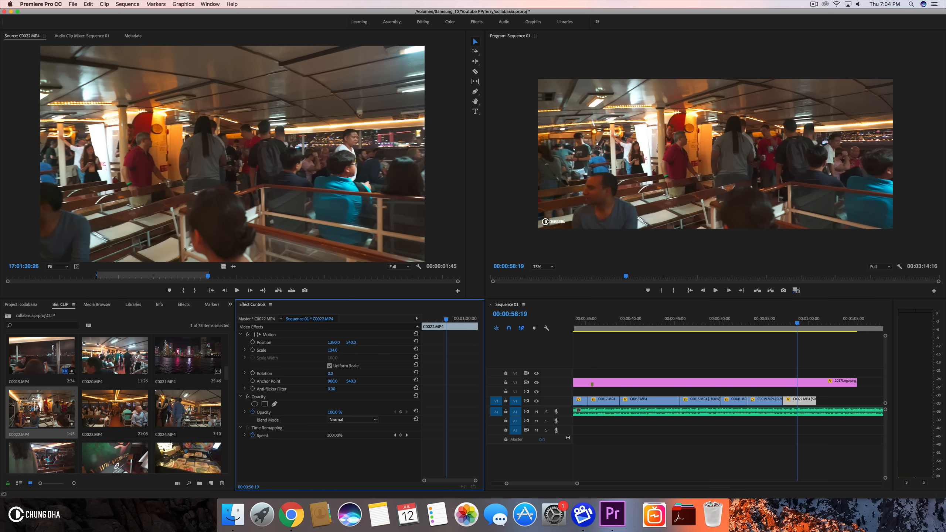
pyautogui.click(761, 322)
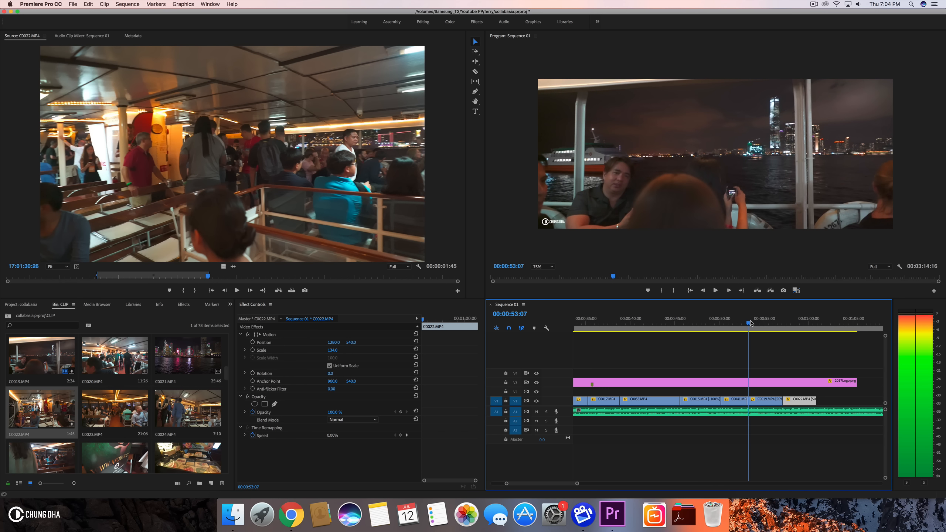
# - Trim the end of C0022.MP4 back to the playhead at about 59 seconds
pyautogui.moveTo(762, 322); pyautogui.dragTo(809, 332)
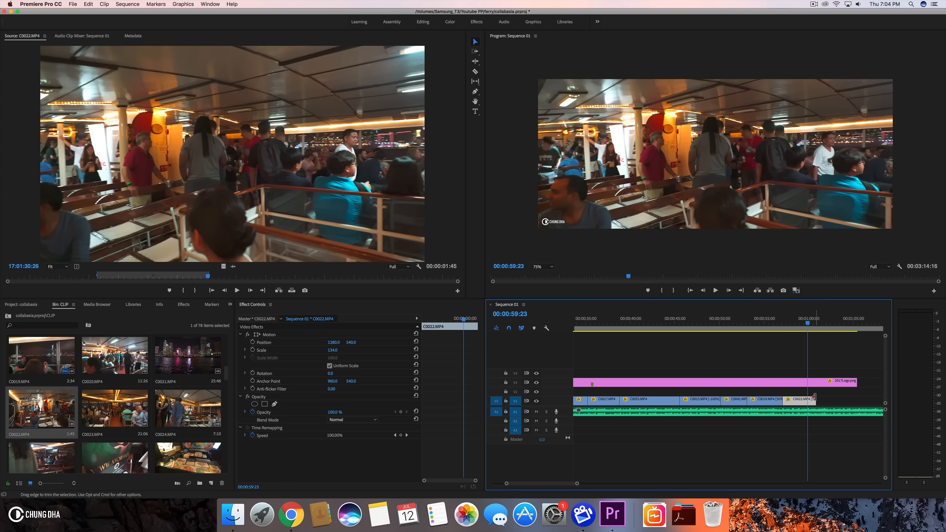
pyautogui.moveTo(814, 398); pyautogui.dragTo(807, 398)
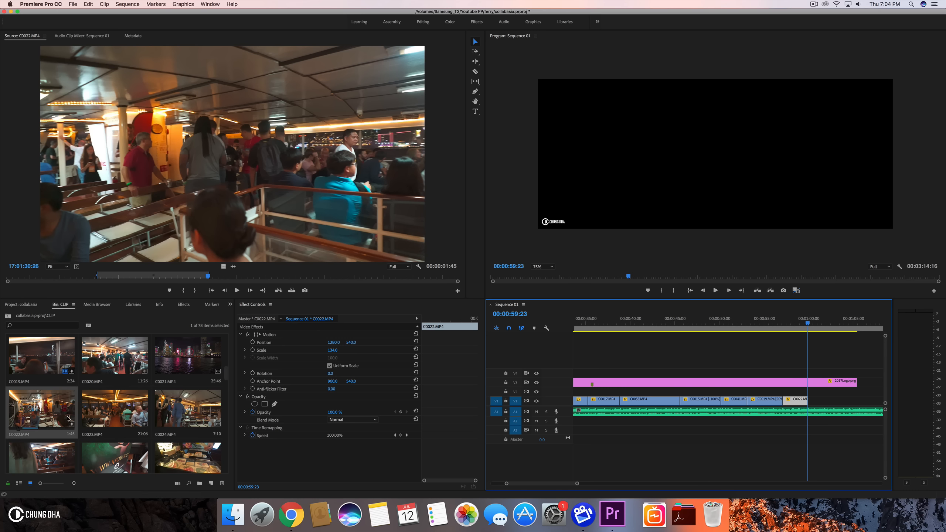
# - Open C0023.MP4 in the source monitor, mark an in and out range of about 3 seconds, and place it on V1 after C0022.MP4
pyautogui.doubleClick(103, 409)
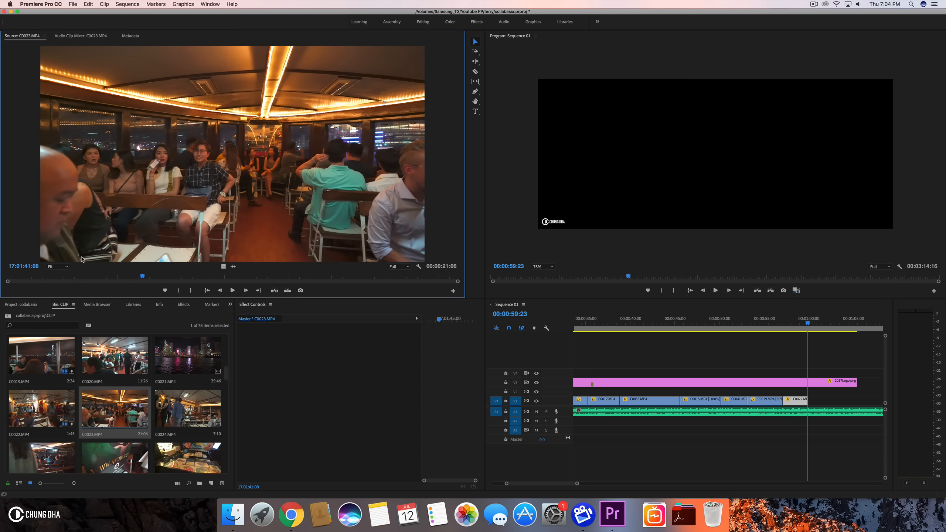
pyautogui.click(81, 276)
pyautogui.press('space')
pyautogui.moveTo(83, 276); pyautogui.dragTo(166, 281)
pyautogui.click(179, 291)
pyautogui.press('space')
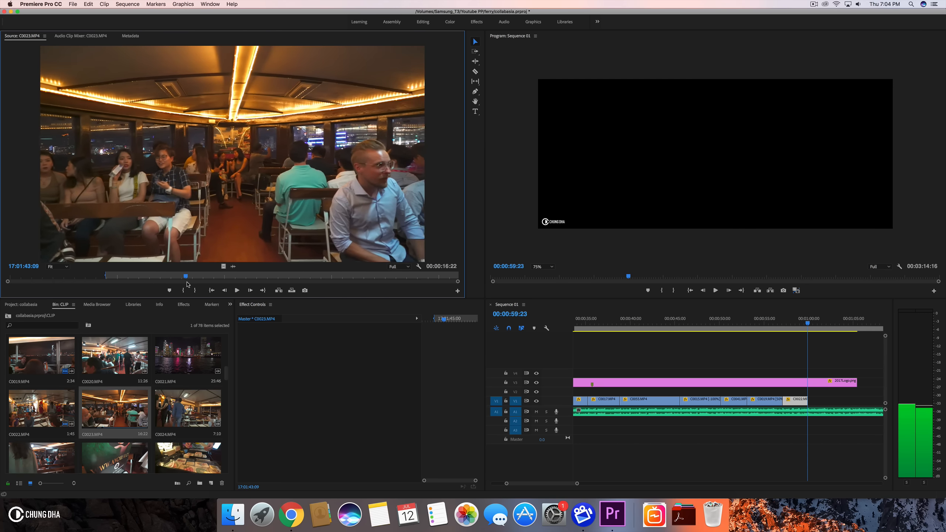
pyautogui.click(195, 291)
pyautogui.moveTo(233, 267); pyautogui.dragTo(810, 399)
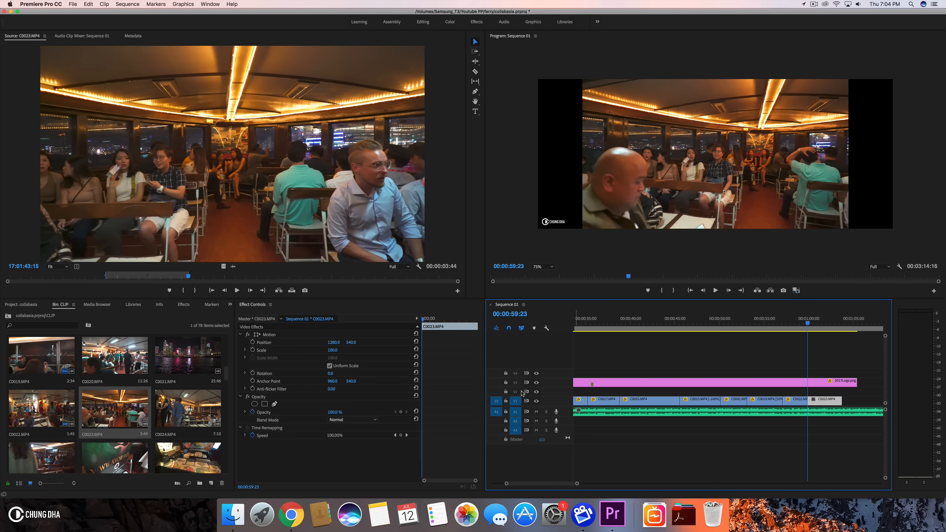
# - Set C0023.MP4's scale to 134
pyautogui.click(337, 350)
pyautogui.write('134')
pyautogui.press('Return')
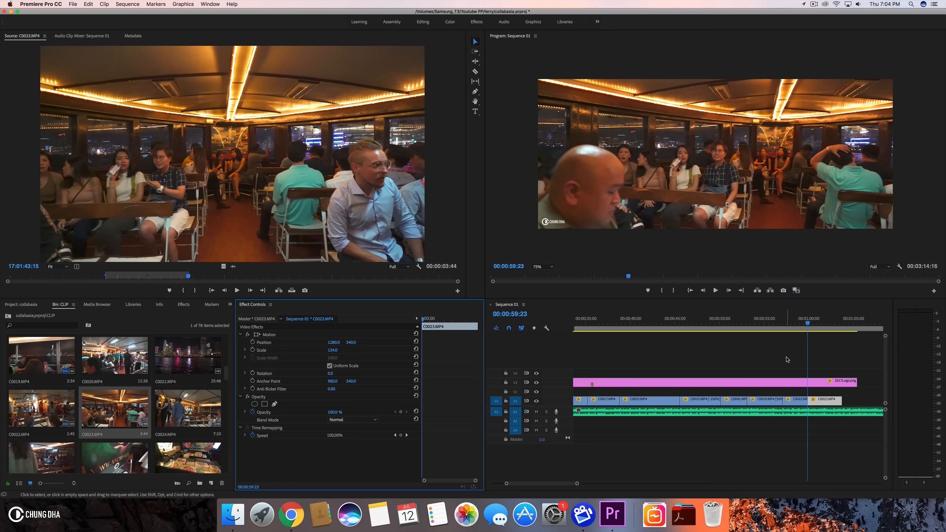
# - Extend the logo graphic on V3 past 1:10 and trim the end of C0023.MP4 to about 1:03
pyautogui.hscroll(5, 787, 360)
pyautogui.moveTo(748, 382); pyautogui.dragTo(863, 379)
pyautogui.moveTo(687, 330); pyautogui.dragTo(733, 340)
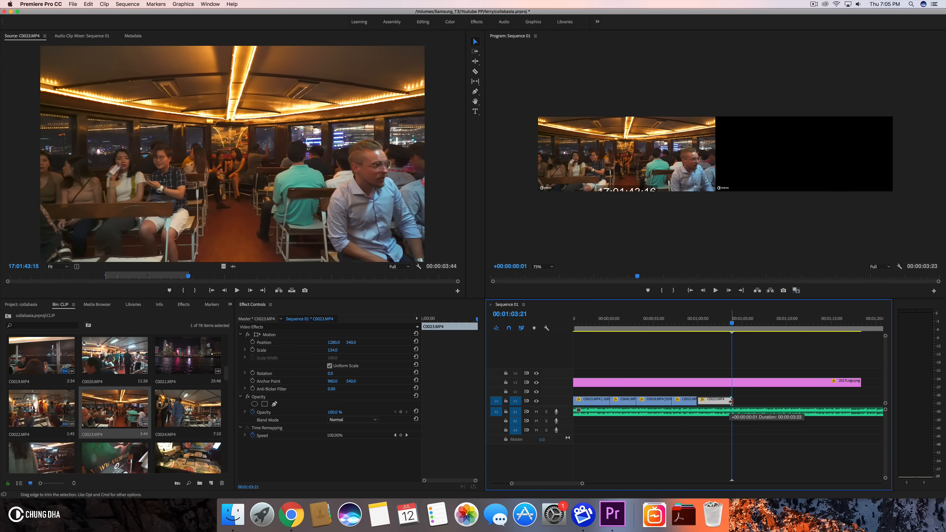
# - Find C0038.MP4 in the bin, open it in the source monitor, and place it on V1 after C0023.MP4
pyautogui.scroll(-5, 198, 402)
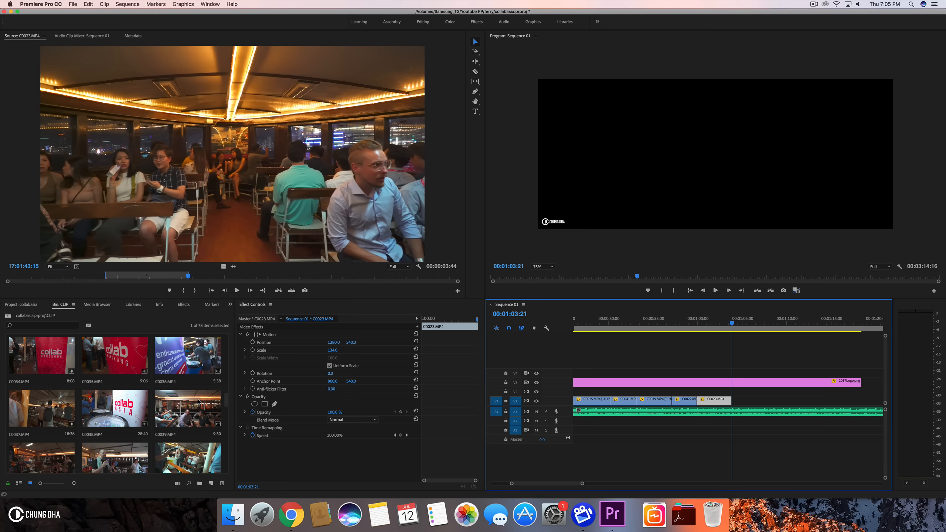
pyautogui.scroll(1, 199, 402)
pyautogui.scroll(-1, 198, 402)
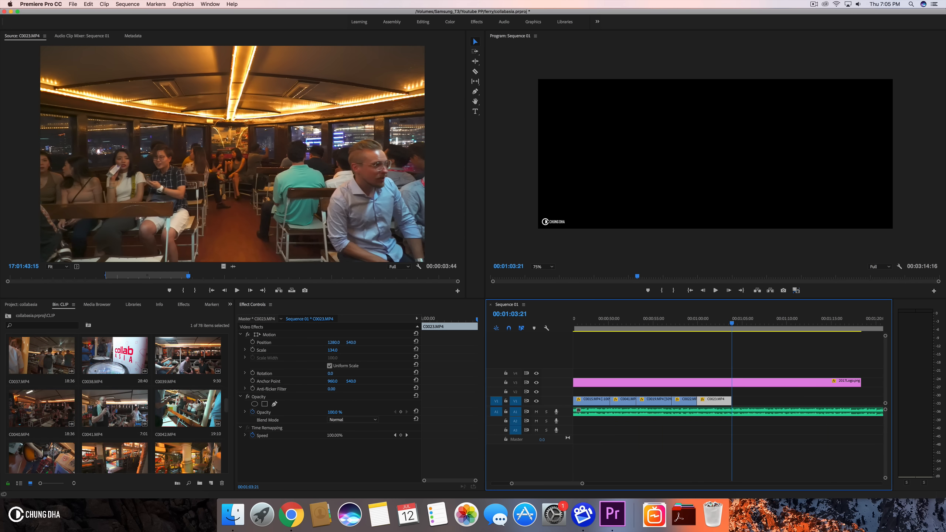
pyautogui.scroll(1, 199, 402)
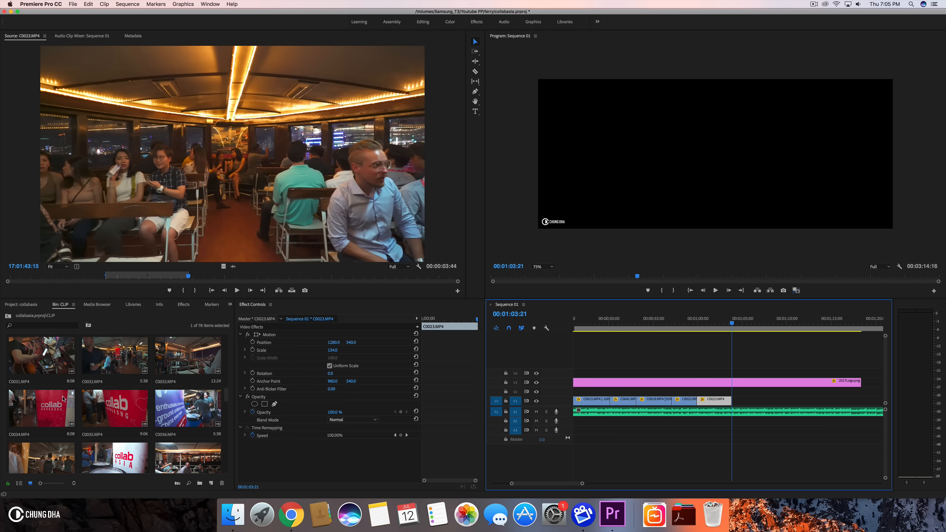
pyautogui.scroll(-1, 86, 438)
pyautogui.doubleClick(87, 435)
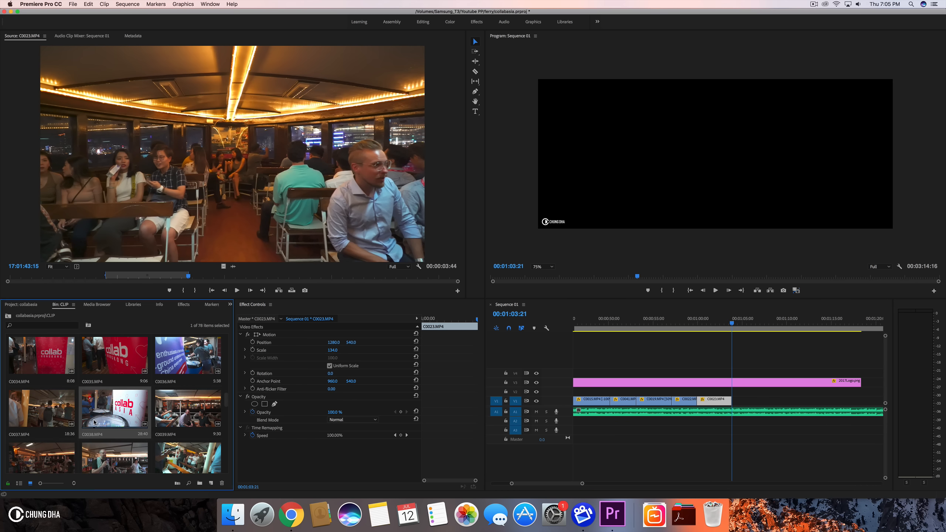
pyautogui.moveTo(161, 281); pyautogui.dragTo(275, 280)
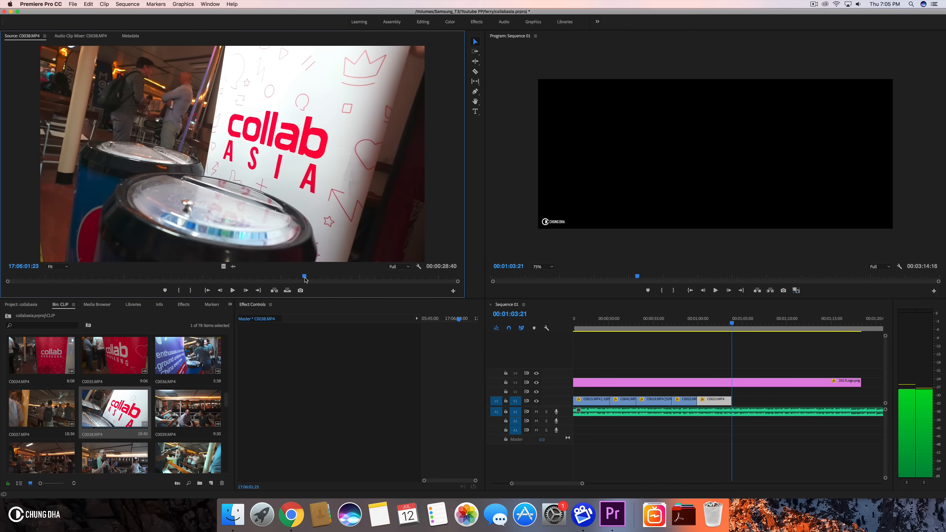
pyautogui.moveTo(309, 280); pyautogui.dragTo(308, 280)
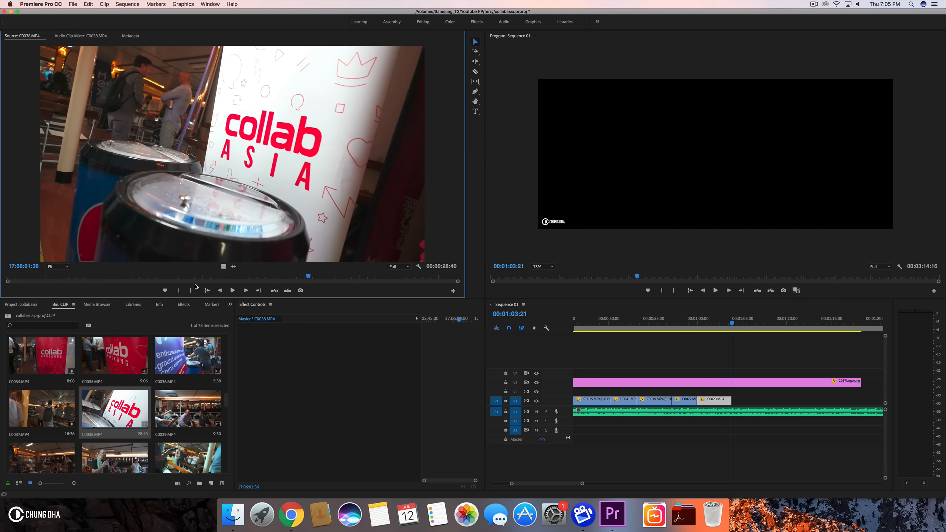
pyautogui.moveTo(310, 280); pyautogui.dragTo(739, 399)
pyautogui.click(183, 290)
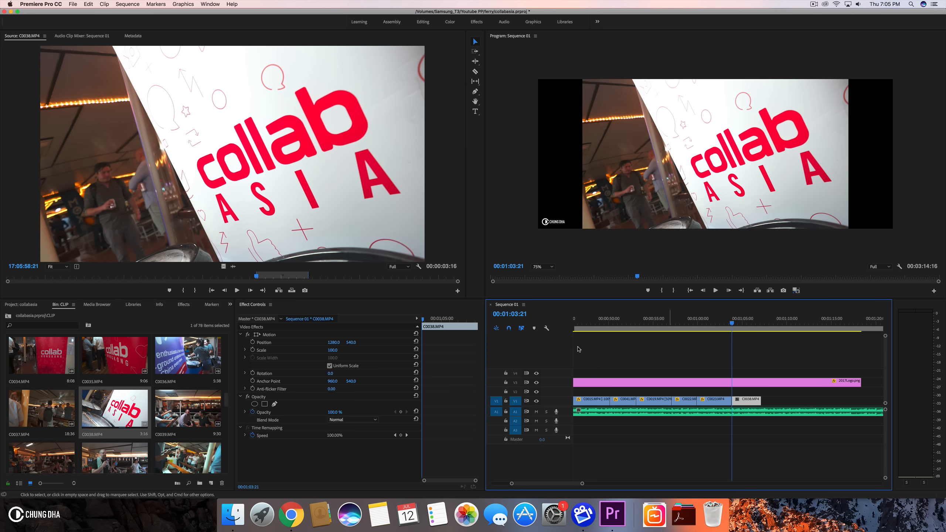
# - Set C0038.MP4's speed to 50% and play back the new section
pyautogui.press('super+r')
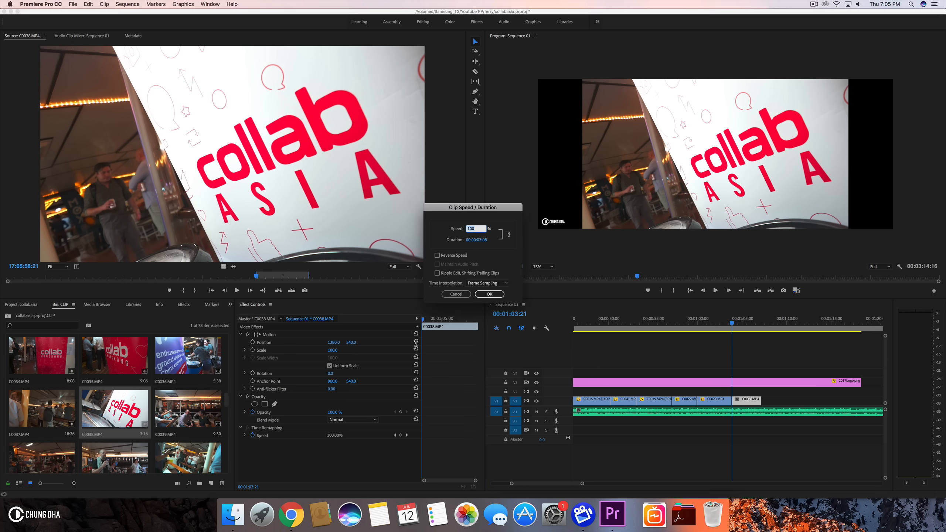
pyautogui.press('Return')
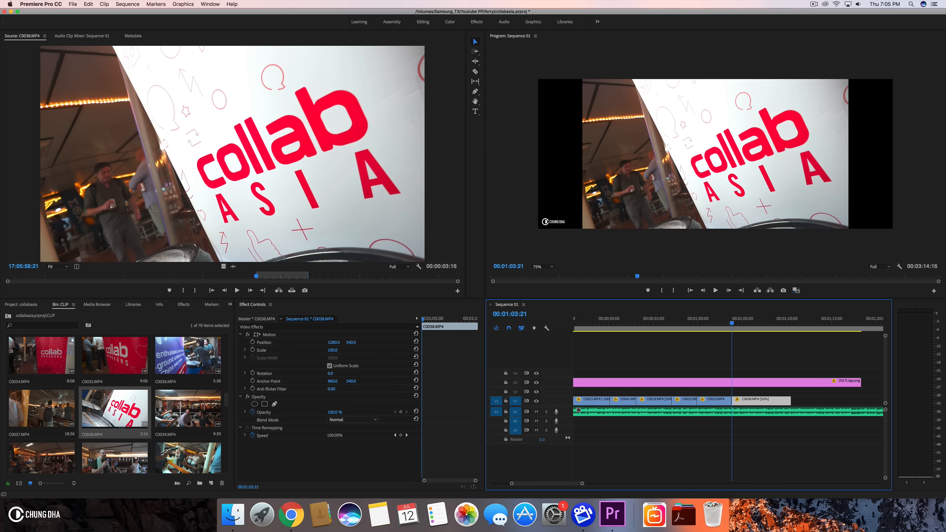
pyautogui.press('space')
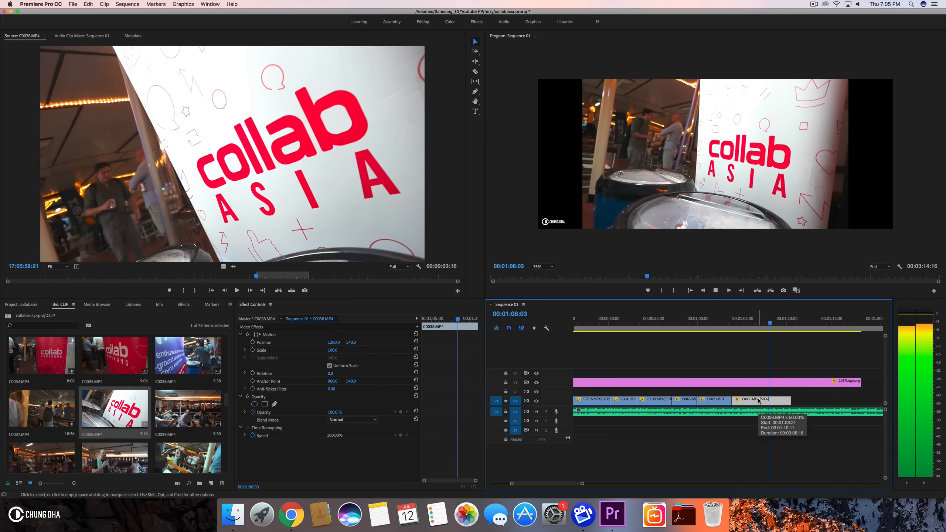
pyautogui.press('space')
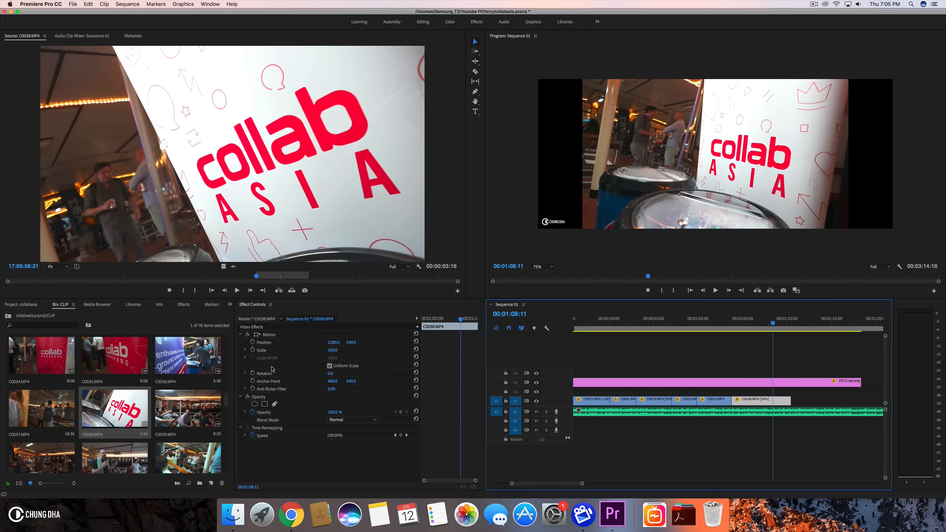
# - Set C0038.MP4's scale to 134
pyautogui.click(336, 350)
pyautogui.press('Return')
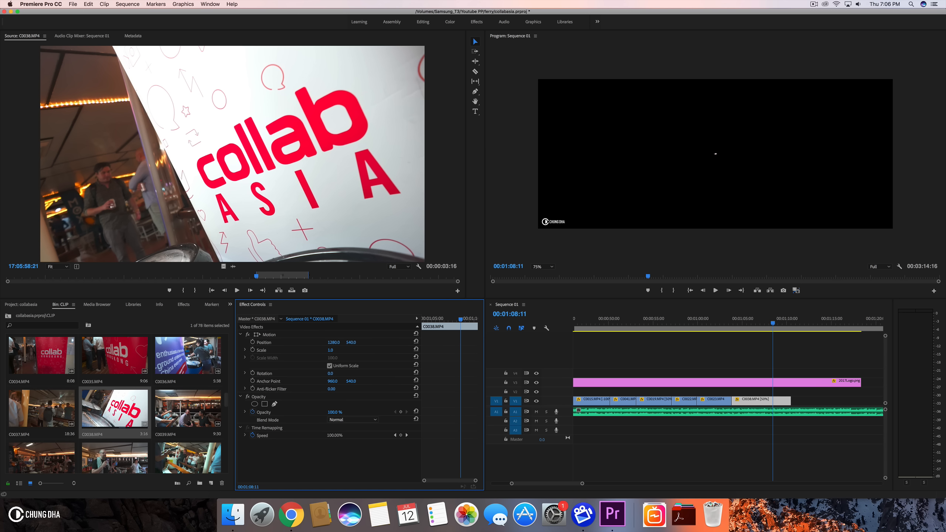
pyautogui.write('134')
pyautogui.press('Return')
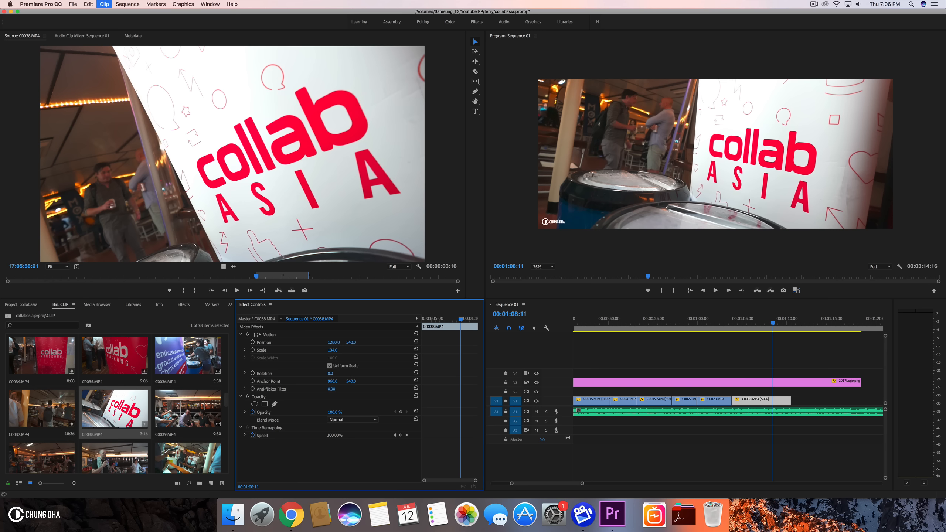
# - Set C0038.MP4's speed back to 100%
pyautogui.click(776, 402)
pyautogui.press('super+r')
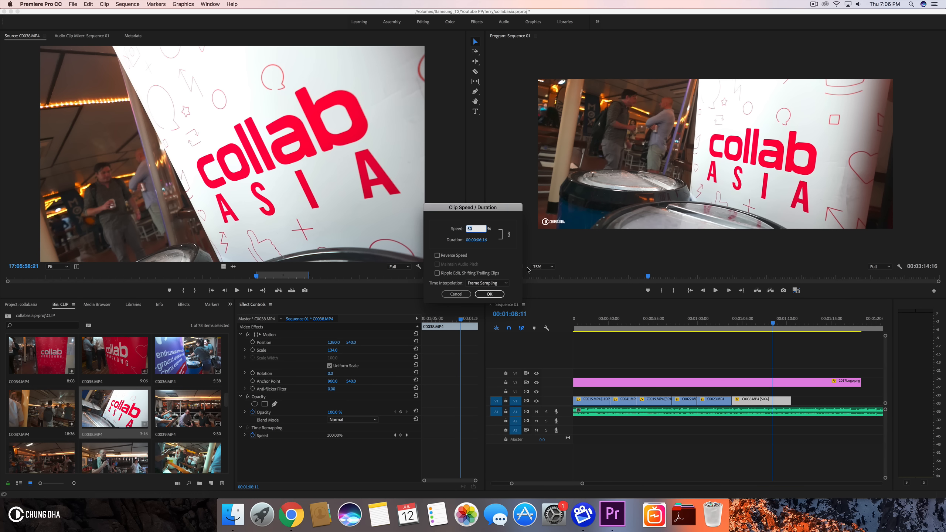
pyautogui.write('100')
pyautogui.press('Return')
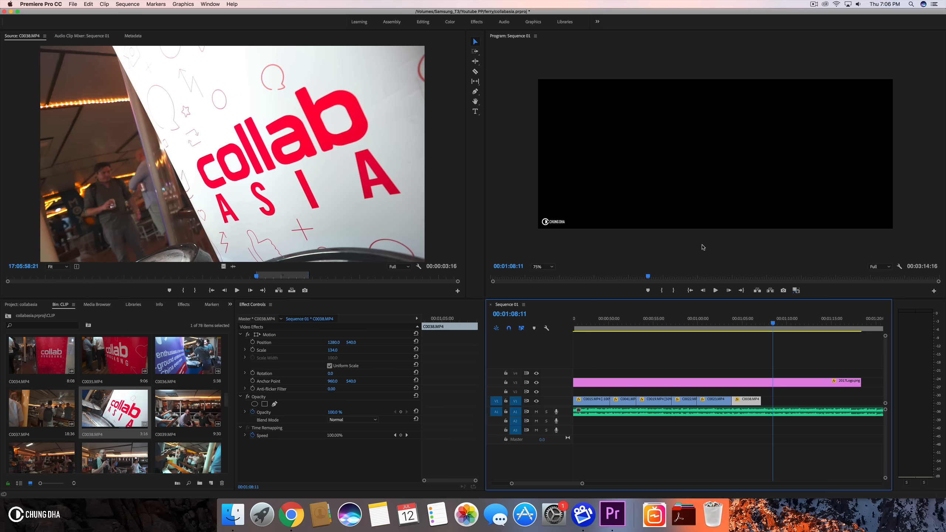
# - Play back the end of the sequence from about 1:06
pyautogui.click(728, 324)
pyautogui.press('space')
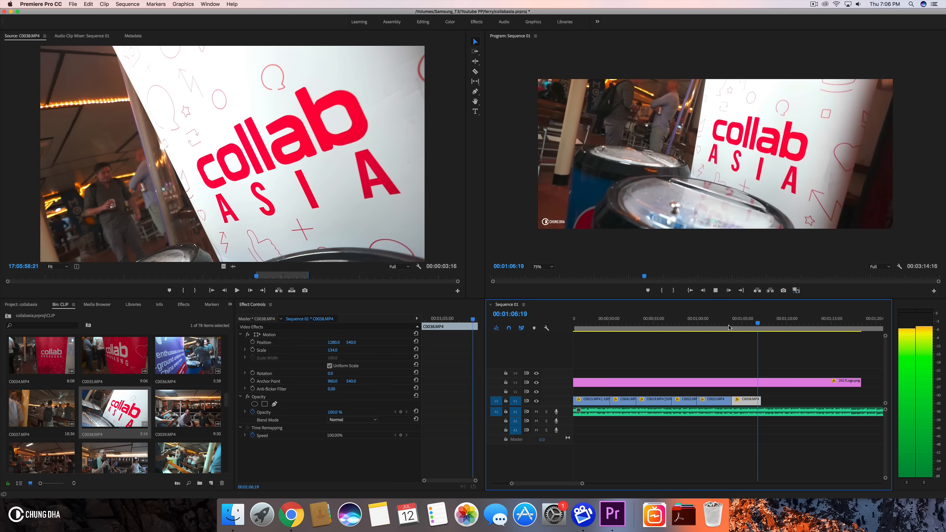
pyautogui.press('space')
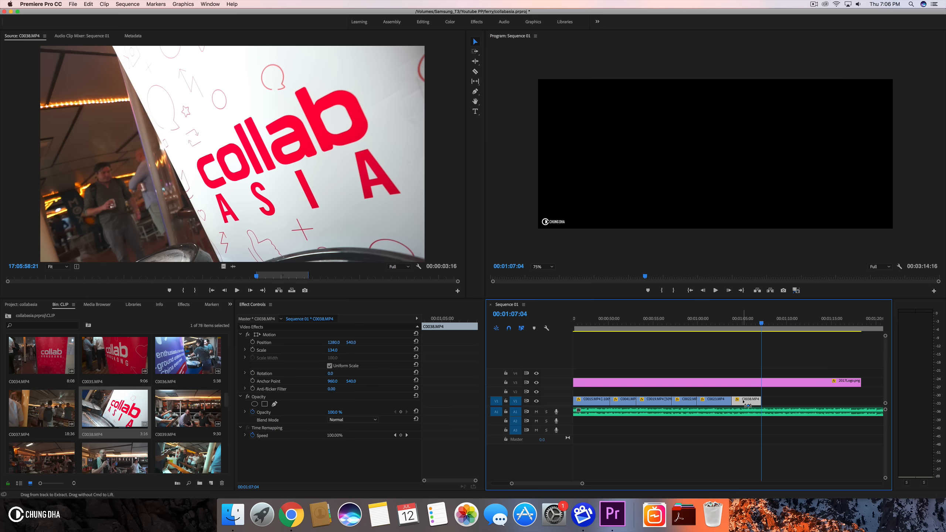
# - Set C0038.MP4's speed to 50% again and play back from about 1:05
pyautogui.press('super+r')
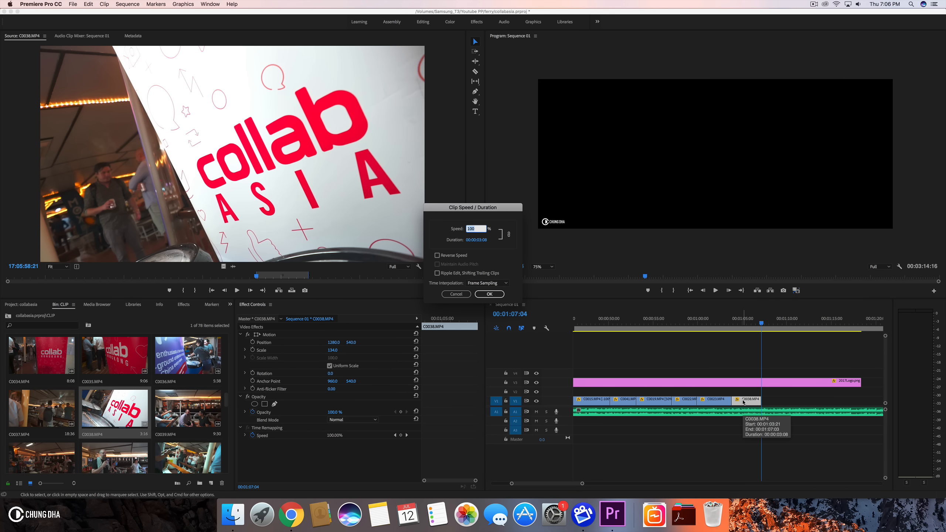
pyautogui.write('50')
pyautogui.press('Return')
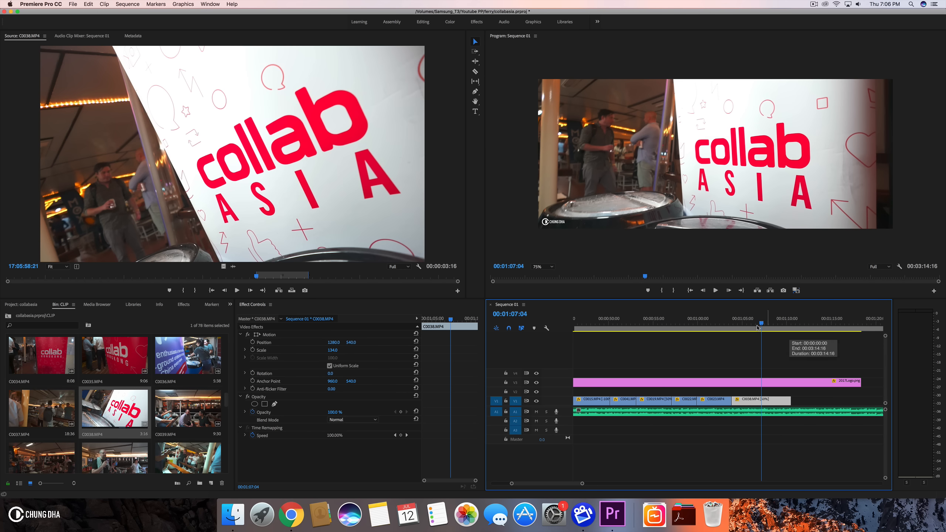
pyautogui.click(737, 324)
pyautogui.press('space')
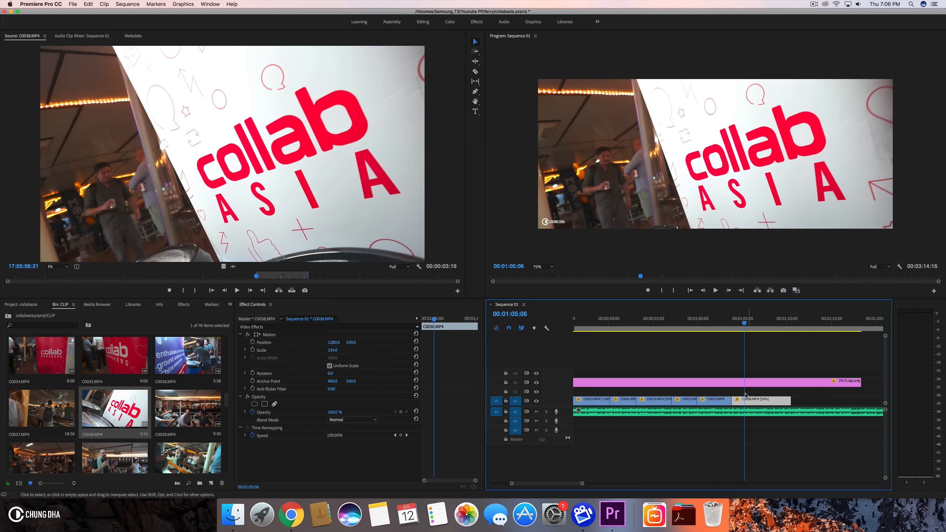
# - Trim the end of C0038.MP4 back to the playhead at about 1:07:12
pyautogui.moveTo(736, 323); pyautogui.dragTo(745, 323)
pyautogui.moveTo(737, 401)
pyautogui.mouseDown()
pyautogui.moveTo(753, 403)
pyautogui.moveTo(739, 404)
pyautogui.mouseUp()
pyautogui.moveTo(722, 323); pyautogui.dragTo(764, 331)
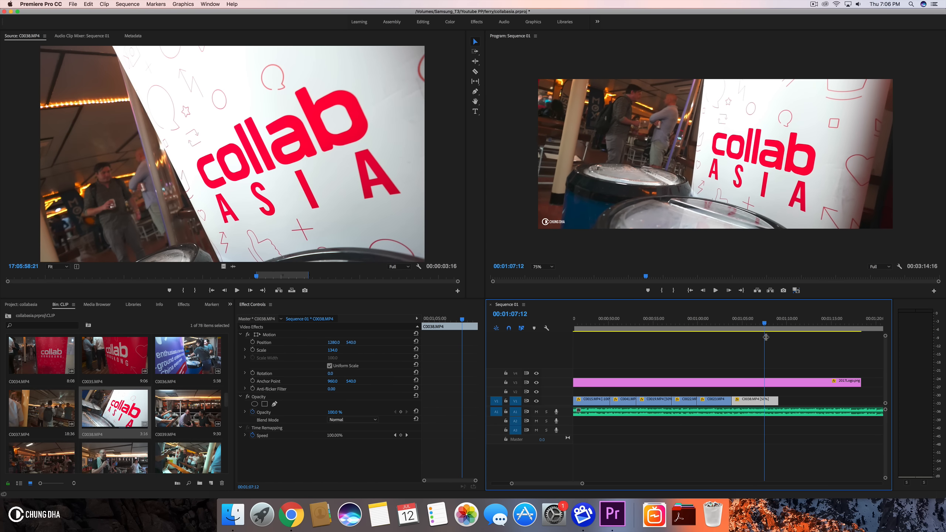
pyautogui.moveTo(774, 399); pyautogui.dragTo(759, 399)
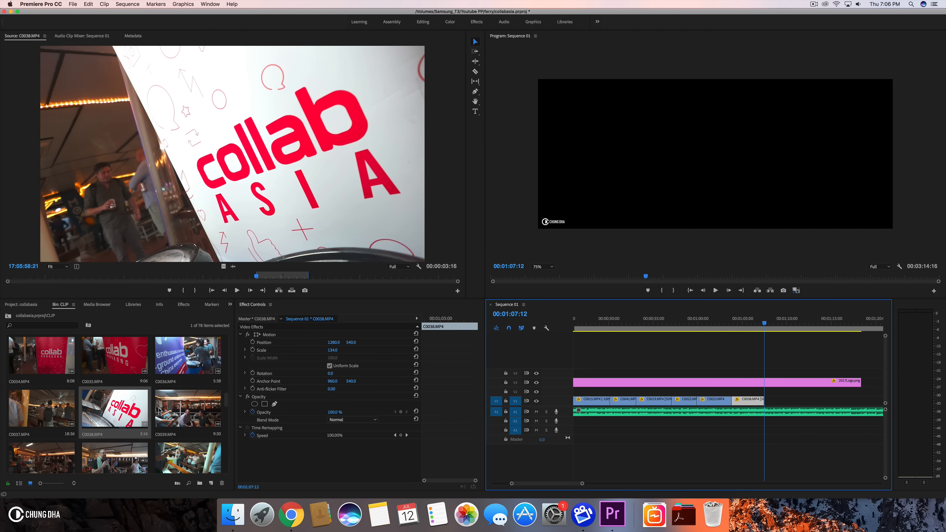
# - Preview C0039.MP4 in the source monitor and scroll the bin back up to earlier clips
pyautogui.doubleClick(181, 411)
pyautogui.press('space')
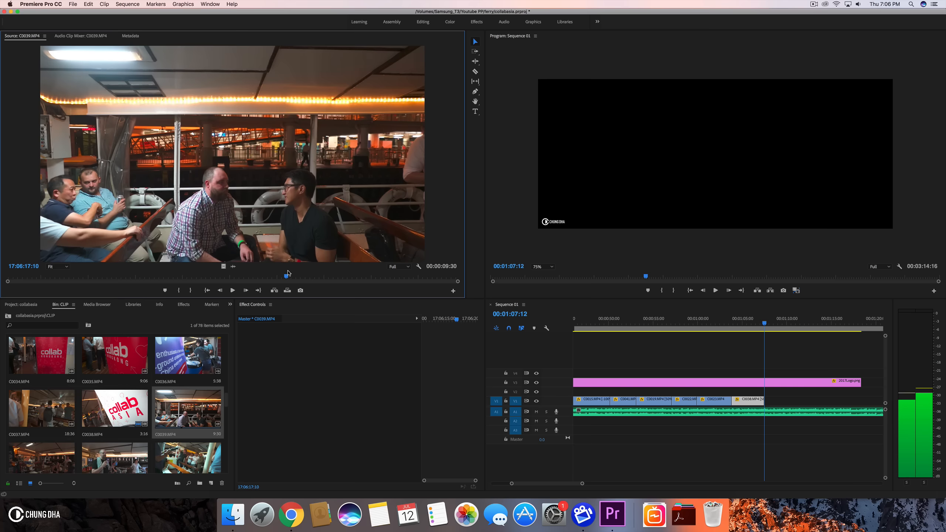
pyautogui.press('space')
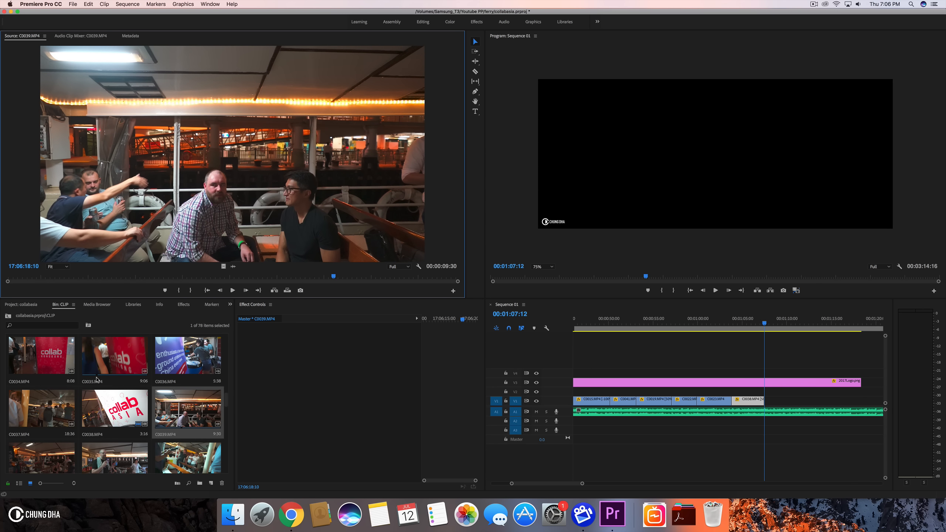
pyautogui.scroll(3, 96, 376)
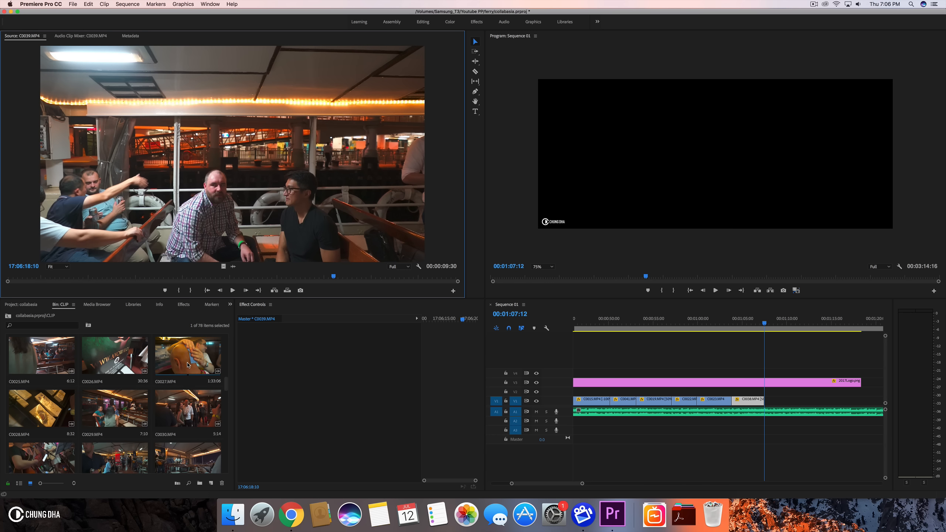
pyautogui.scroll(1, 190, 365)
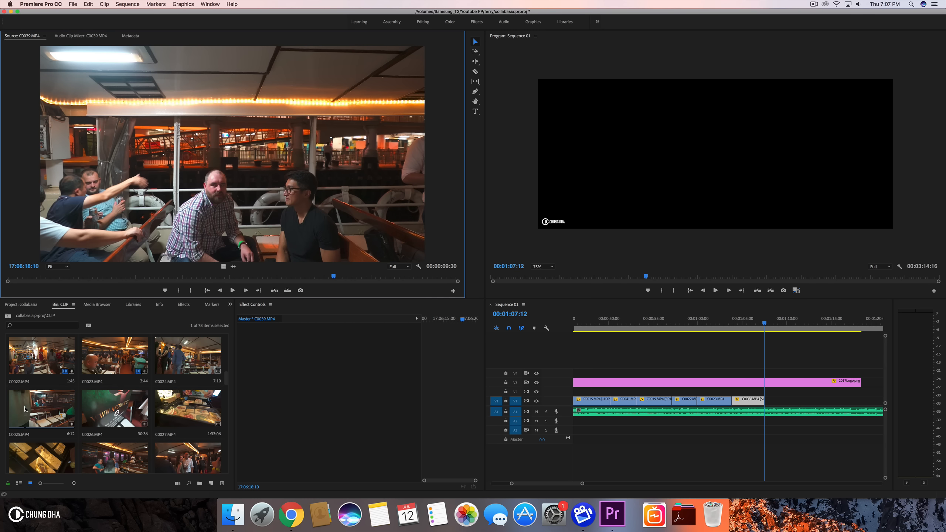
# - Mark an in and out range in C0025.MP4 and add it to the end of V1
pyautogui.doubleClick(42, 408)
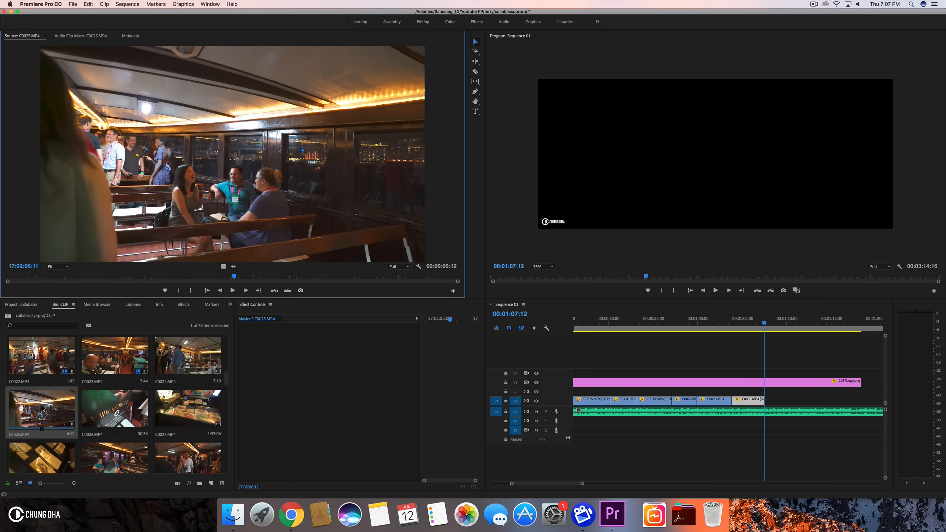
pyautogui.moveTo(101, 275); pyautogui.dragTo(190, 269)
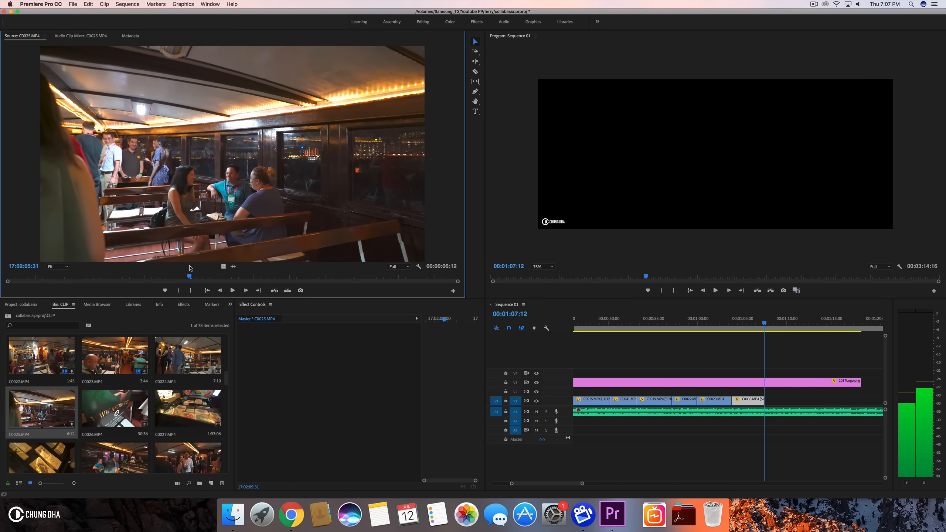
pyautogui.click(175, 289)
pyautogui.press('space')
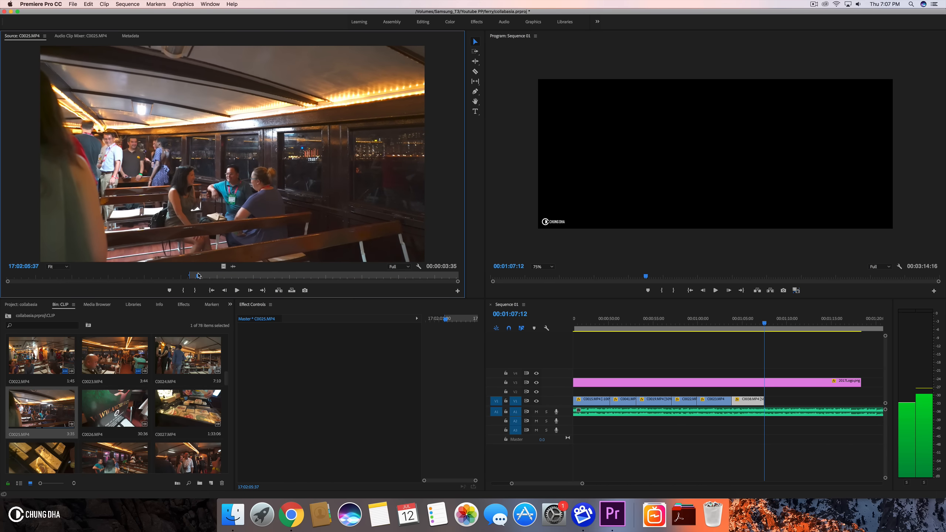
pyautogui.moveTo(210, 275); pyautogui.dragTo(281, 275)
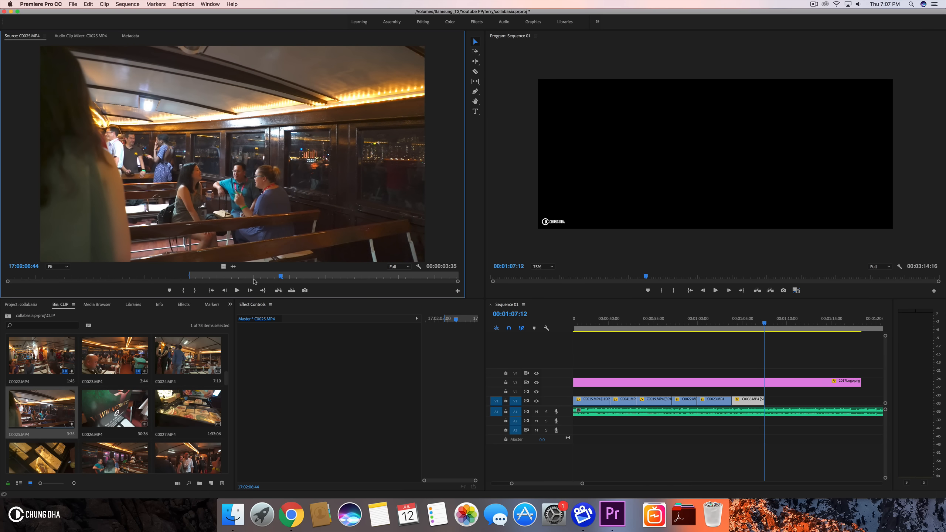
pyautogui.click(194, 292)
pyautogui.moveTo(770, 340); pyautogui.dragTo(770, 402)
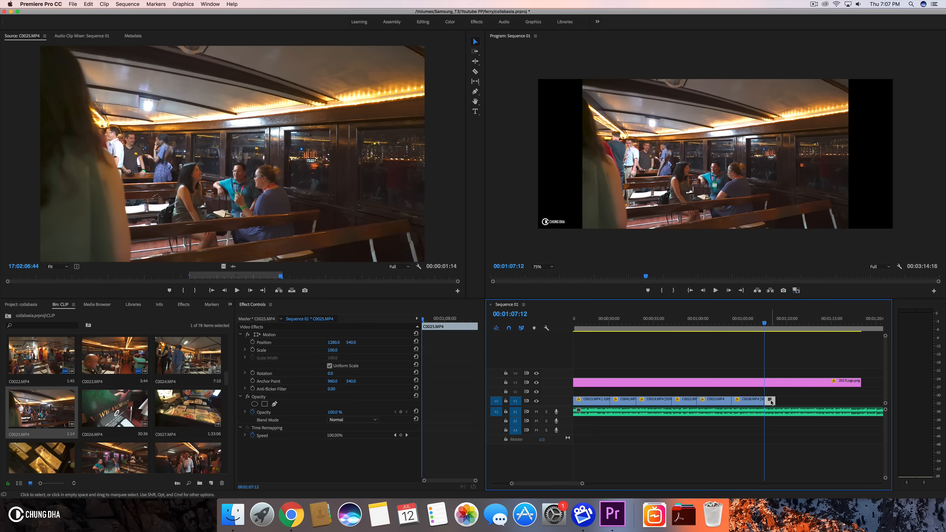
# - Scale C0025.MP4 to 134 and raise its vertical position to about 420
pyautogui.click(336, 350)
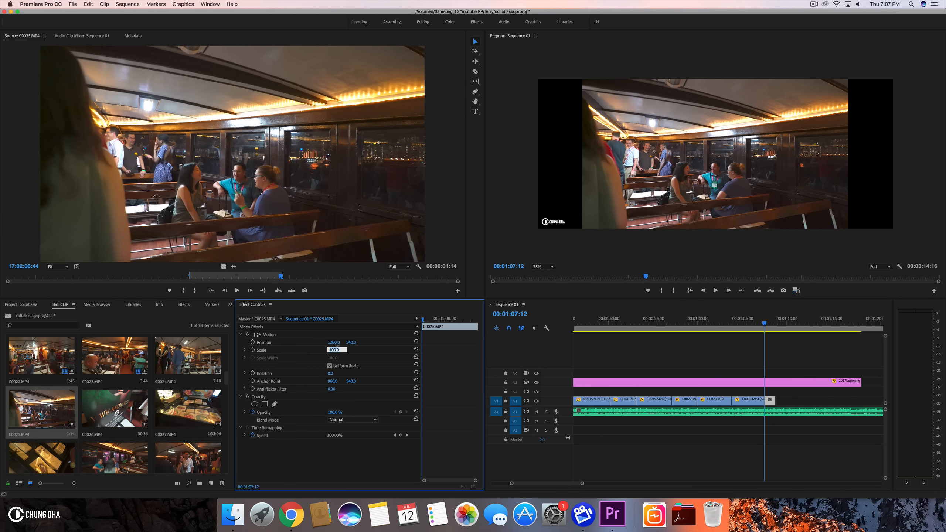
pyautogui.press('Return')
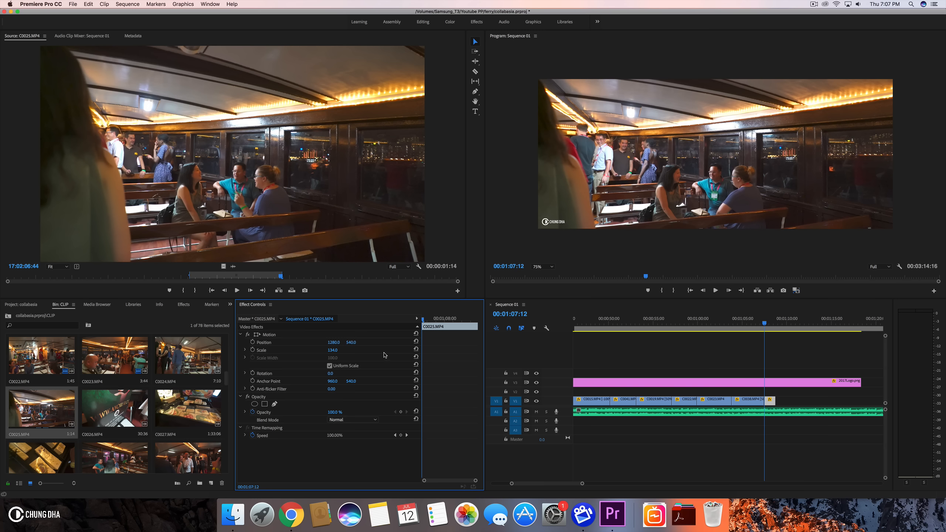
pyautogui.moveTo(356, 345); pyautogui.dragTo(324, 344)
# - Set C0025.MP4's speed to 50%
pyautogui.click(770, 402)
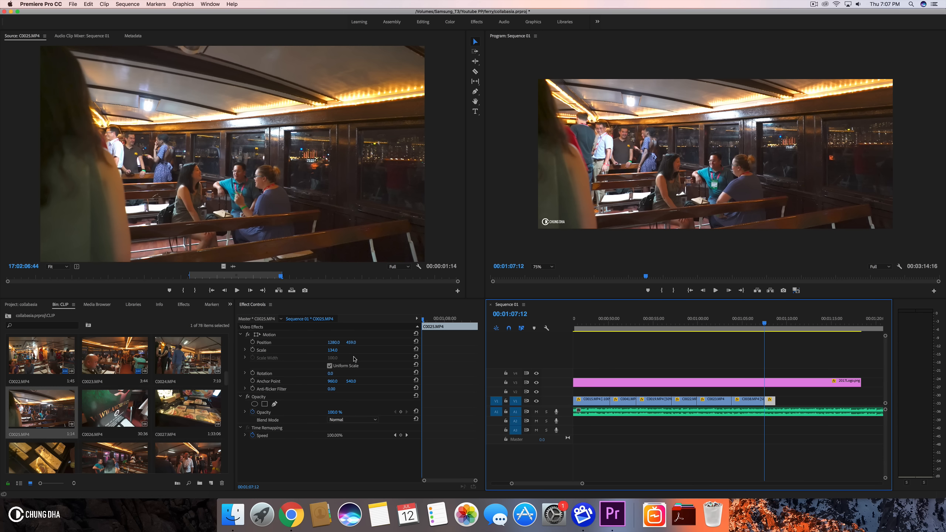
pyautogui.press('super+r')
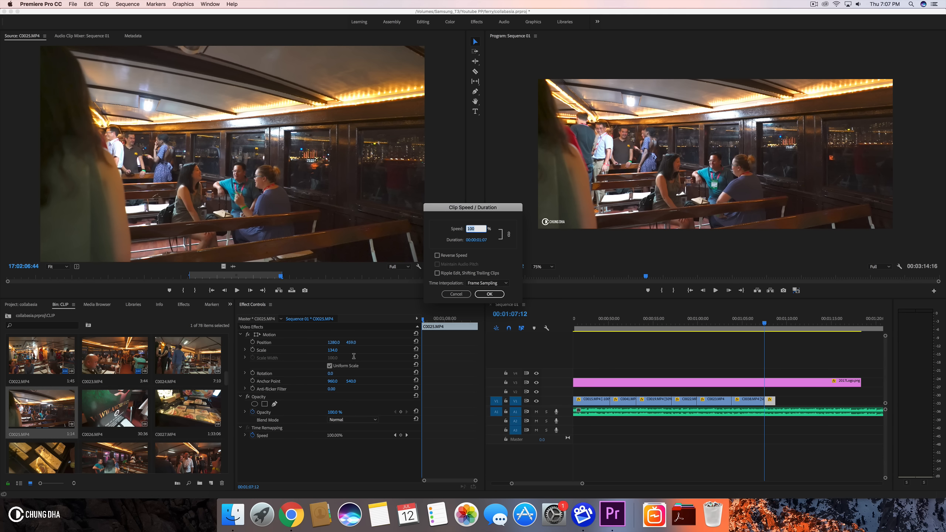
pyautogui.press('Return')
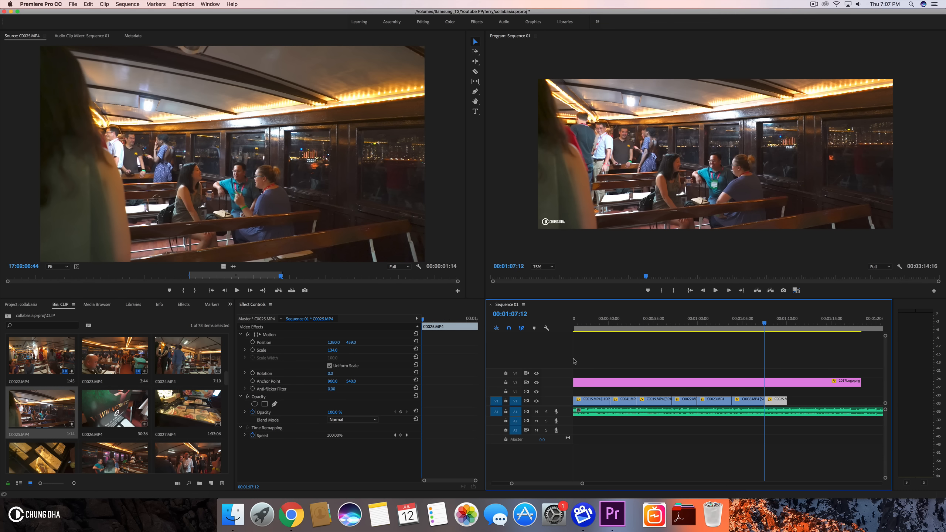
# - Play back the new clip and trim C0025.MP4's end back to the playhead at about 1:09:15
pyautogui.click(756, 323)
pyautogui.press('space')
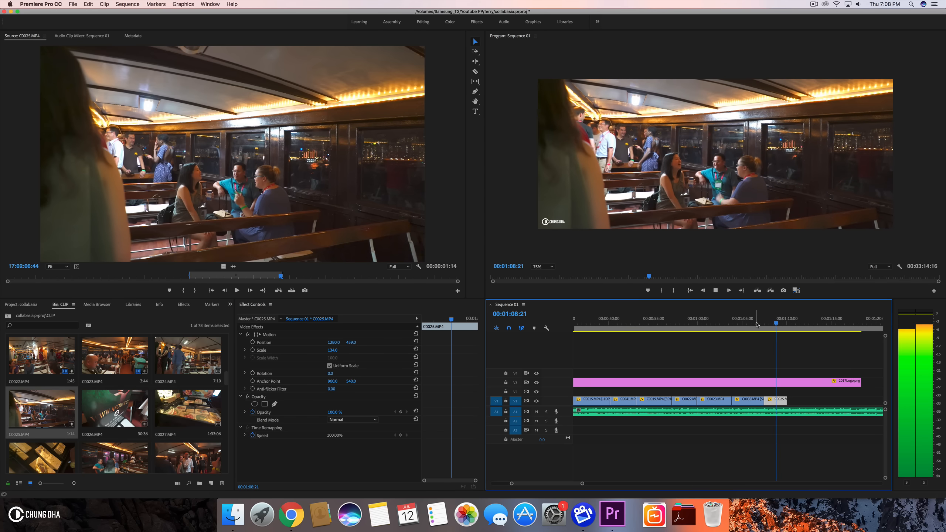
pyautogui.press('space')
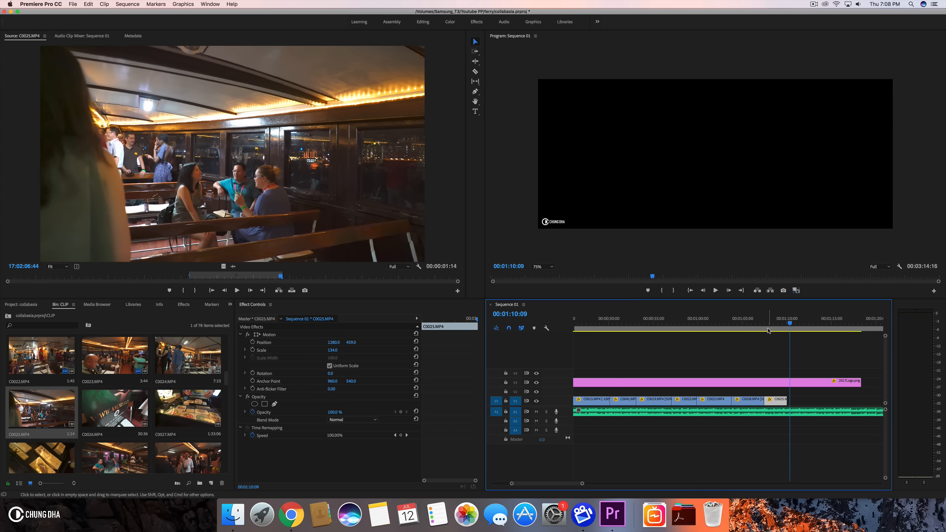
pyautogui.click(774, 323)
pyautogui.press('space')
pyautogui.press('space')
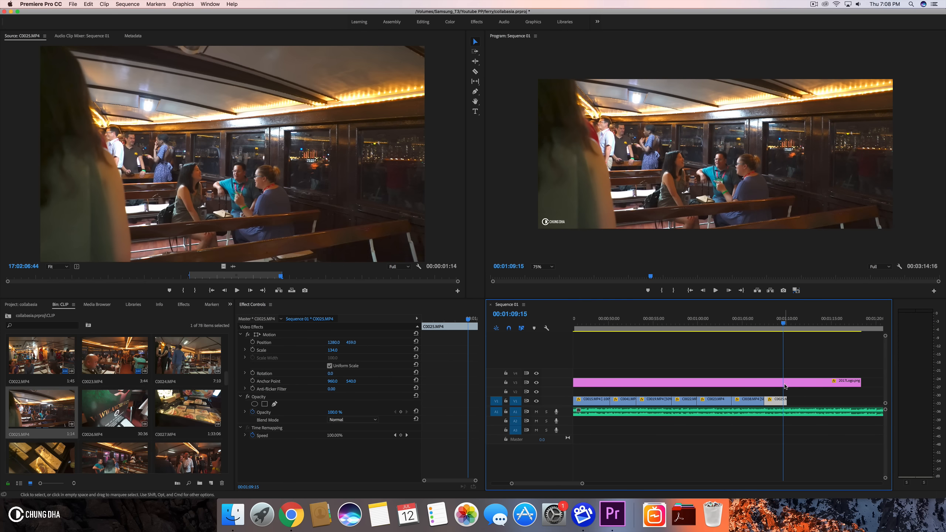
pyautogui.moveTo(787, 400); pyautogui.dragTo(783, 399)
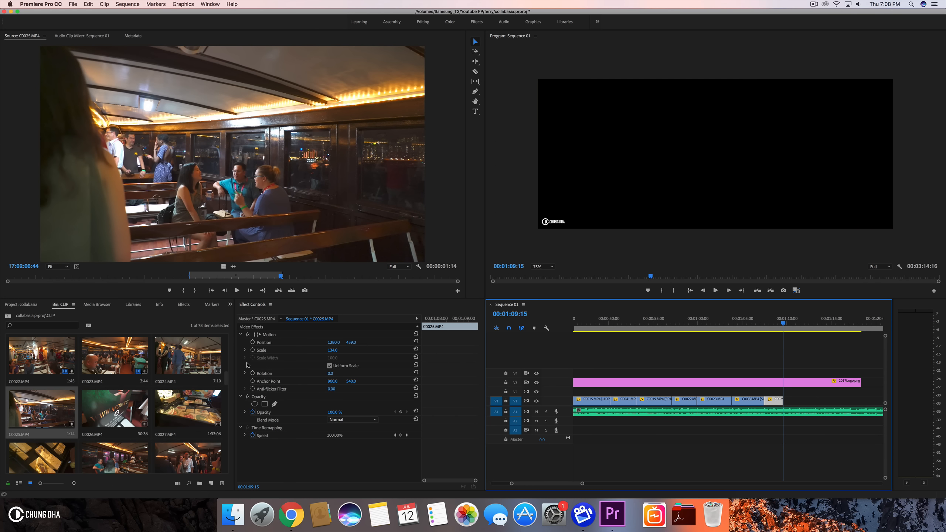
# - Open C0026.MP4 in the source monitor and mark an in and out range of about 3:36
pyautogui.doubleClick(104, 416)
pyautogui.moveTo(27, 275); pyautogui.dragTo(2, 284)
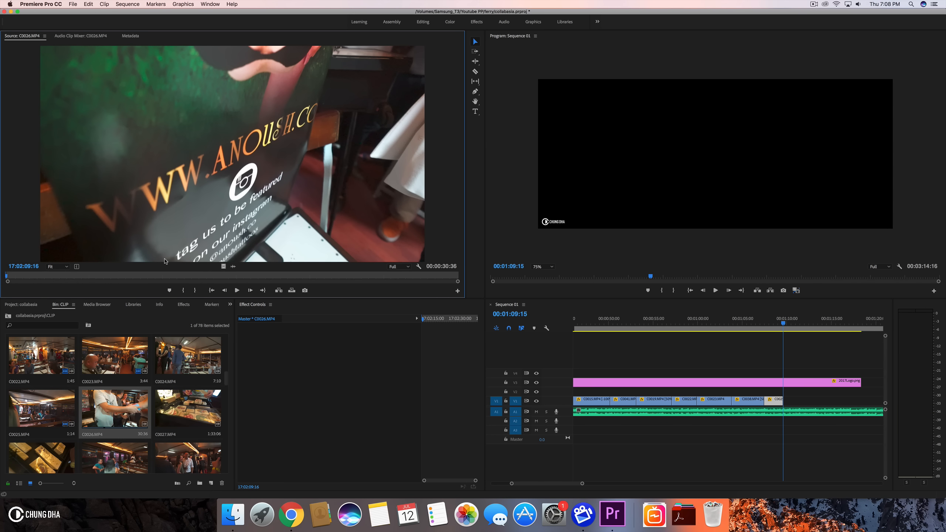
pyautogui.press('space')
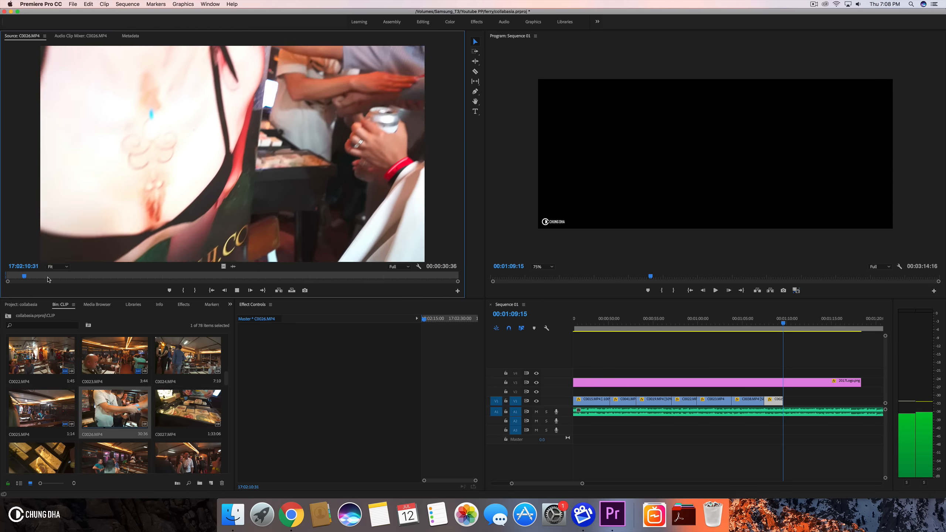
pyautogui.click(69, 276)
pyautogui.moveTo(69, 276); pyautogui.dragTo(318, 280)
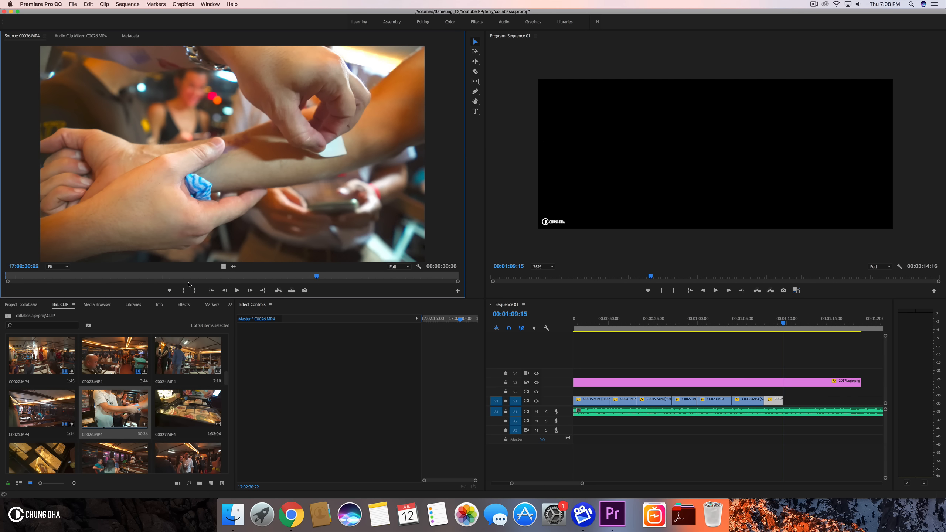
pyautogui.click(182, 291)
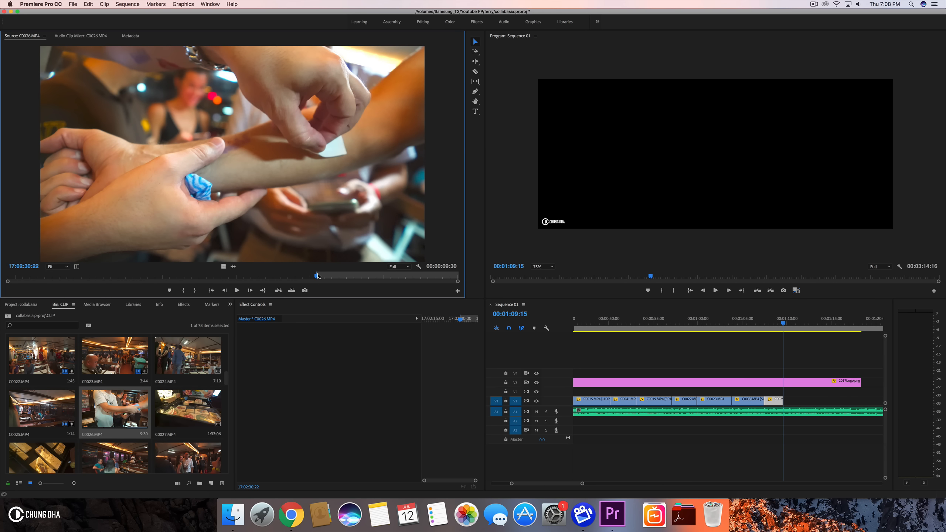
pyautogui.moveTo(319, 276); pyautogui.dragTo(378, 277)
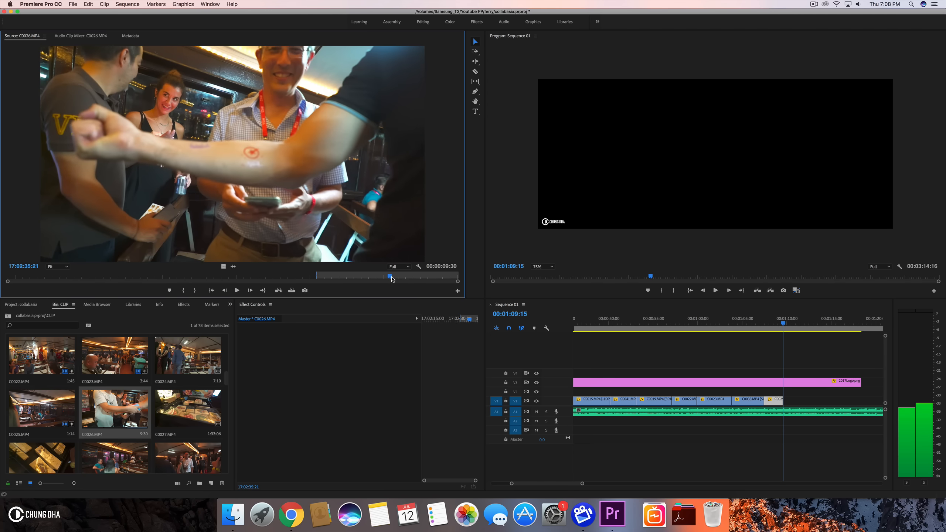
pyautogui.moveTo(391, 278); pyautogui.dragTo(373, 278)
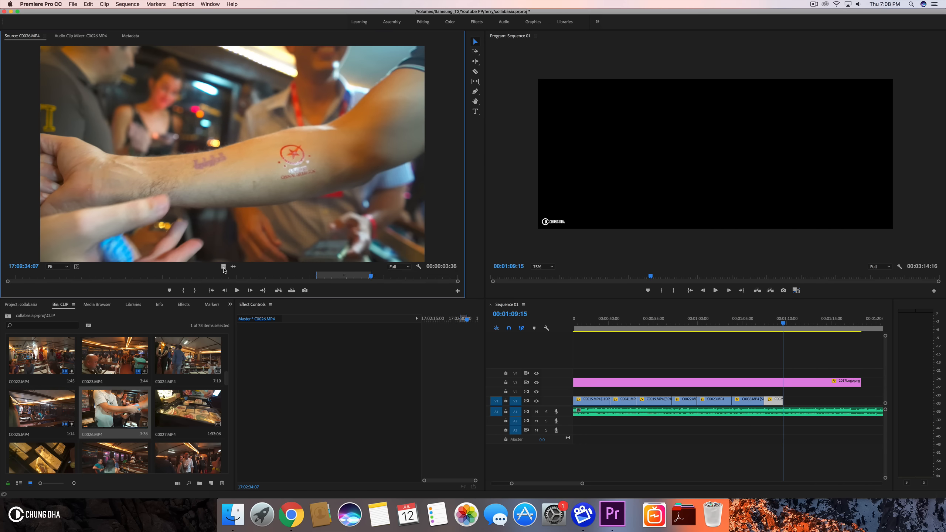
# - Add the marked C0026.MP4 range to the end of V1 and select it
pyautogui.moveTo(448, 290); pyautogui.dragTo(696, 351)
pyautogui.moveTo(782, 374); pyautogui.dragTo(784, 402)
pyautogui.click(803, 401)
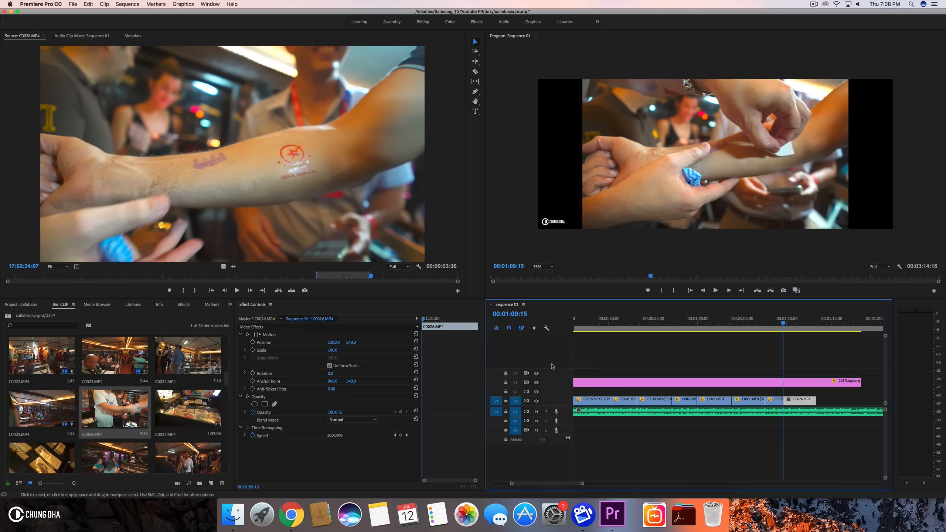
# - Set C0026.MP4's scale to 134
pyautogui.click(333, 350)
pyautogui.write('13')
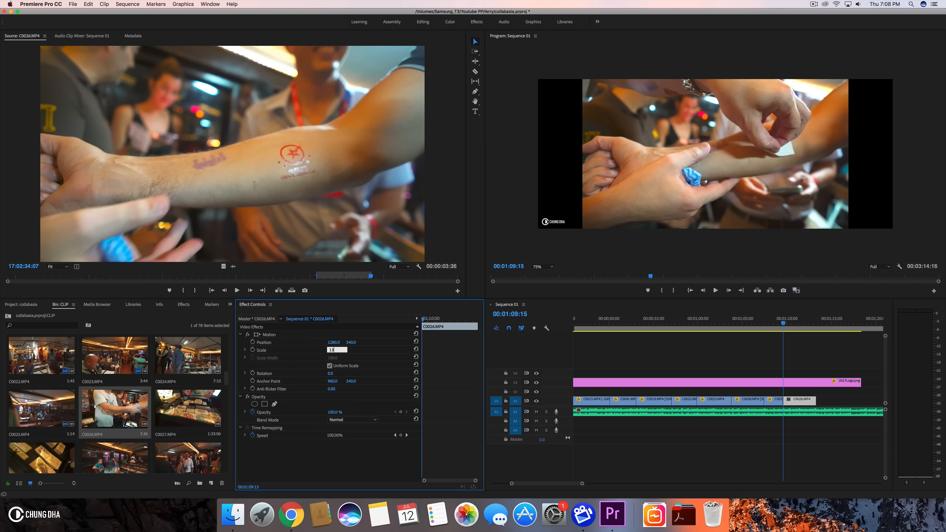
pyautogui.write('4')
pyautogui.press('Return')
# - Play back C0026.MP4 and trim its end to the playhead at about 1:13:04
pyautogui.press('space')
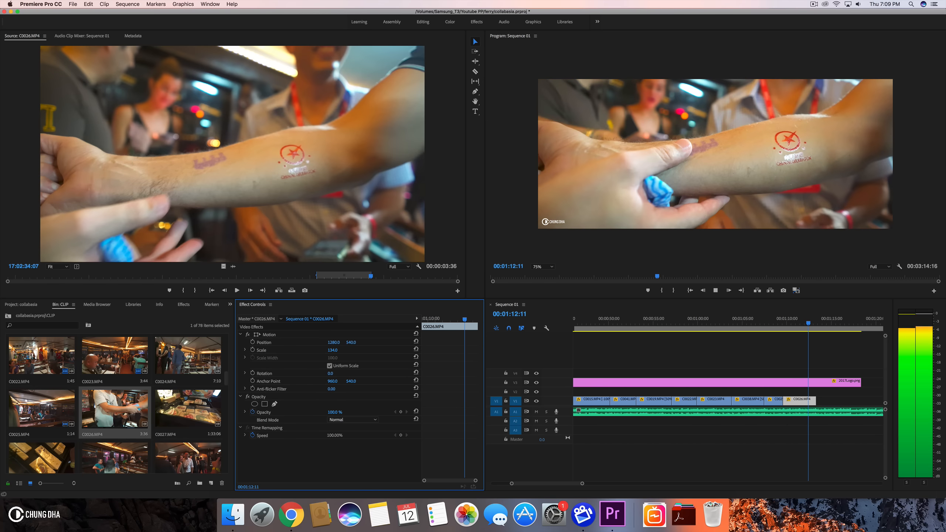
pyautogui.press('space')
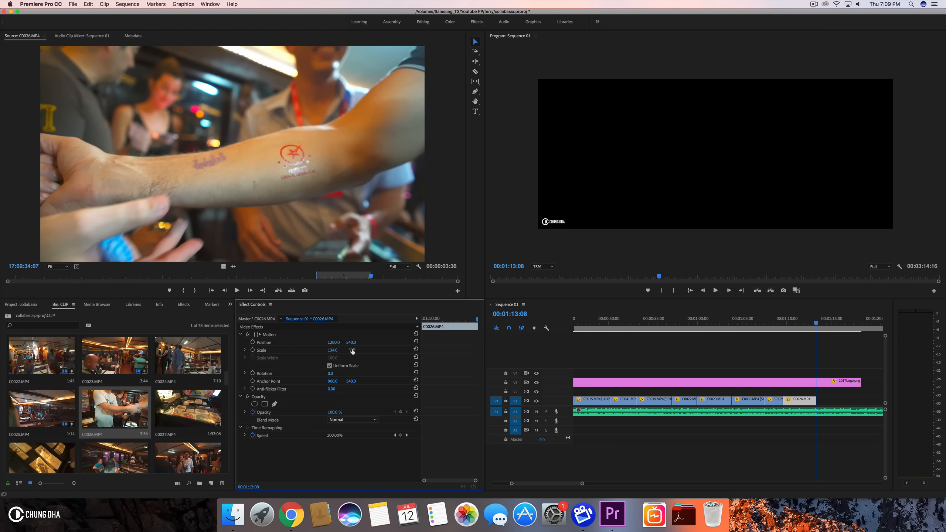
pyautogui.moveTo(813, 324); pyautogui.dragTo(815, 327)
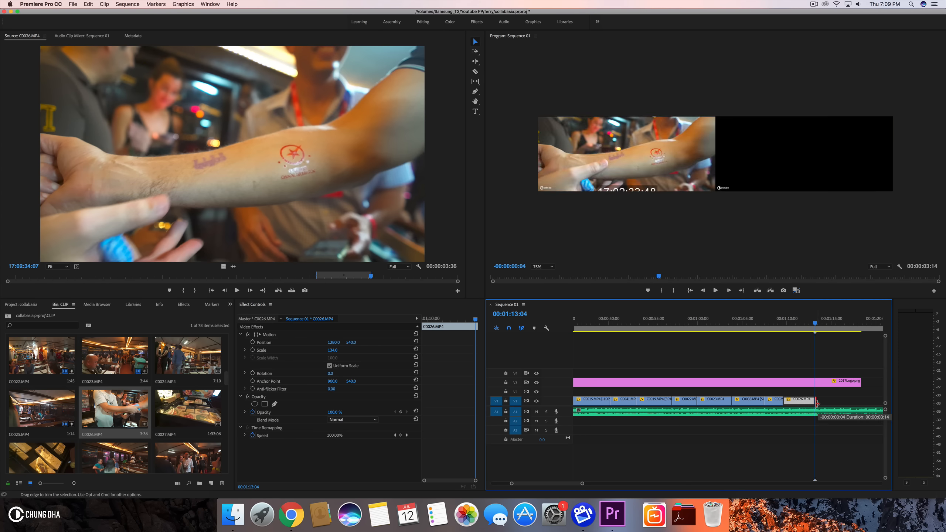
# - Extend the logo image clip on V2 to end at about 1:31
pyautogui.scroll(-2, 813, 391)
pyautogui.scroll(-2, 812, 391)
pyautogui.moveTo(728, 382); pyautogui.dragTo(839, 382)
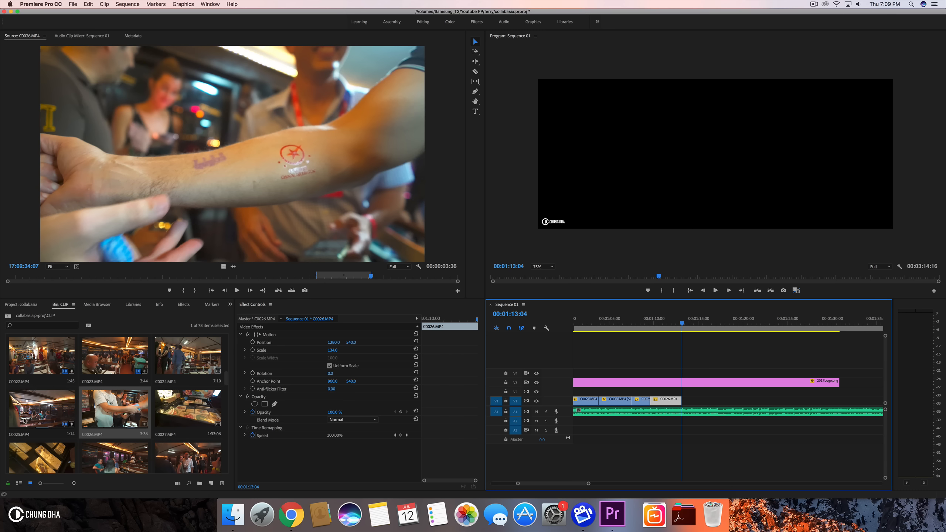
# - Preview C0026.MP4 and C0028.MP4 in the source monitor
pyautogui.doubleClick(87, 425)
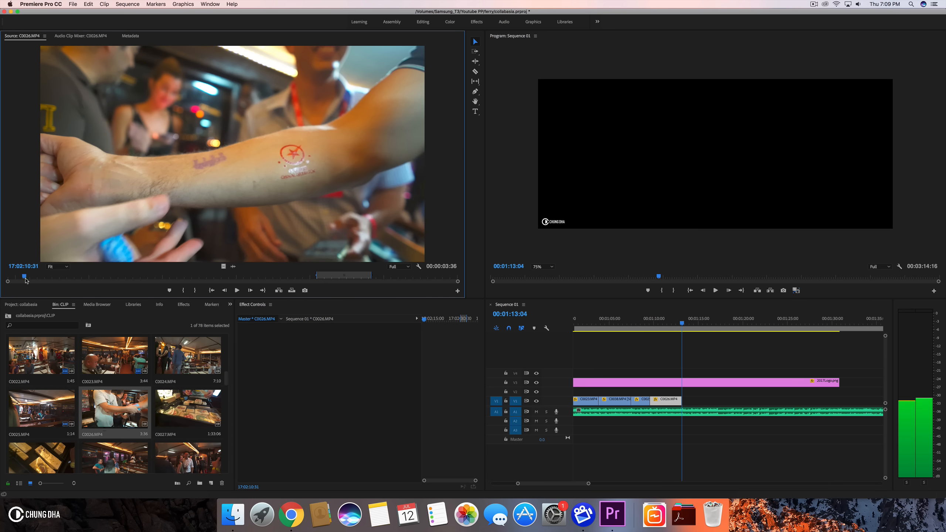
pyautogui.click(4, 277)
pyautogui.moveTo(5, 278); pyautogui.dragTo(466, 286)
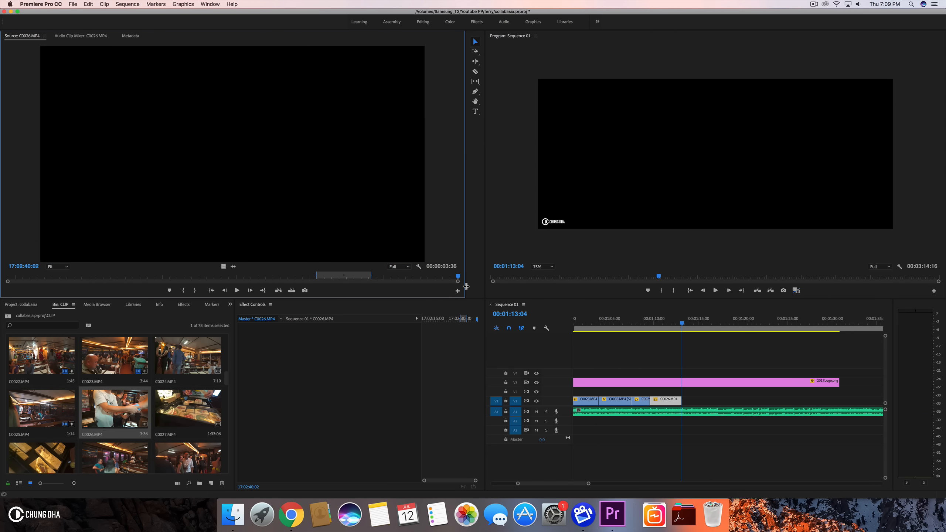
pyautogui.doubleClick(30, 459)
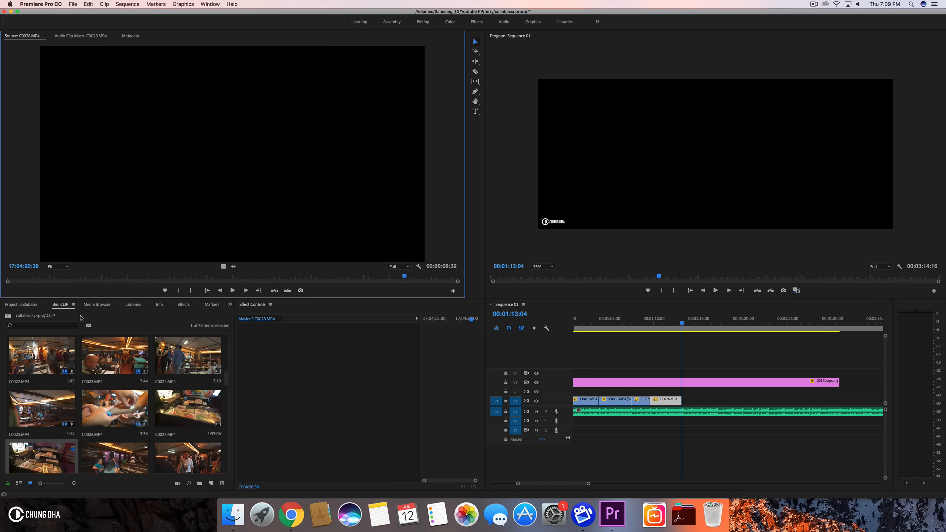
pyautogui.moveTo(84, 277); pyautogui.dragTo(419, 238)
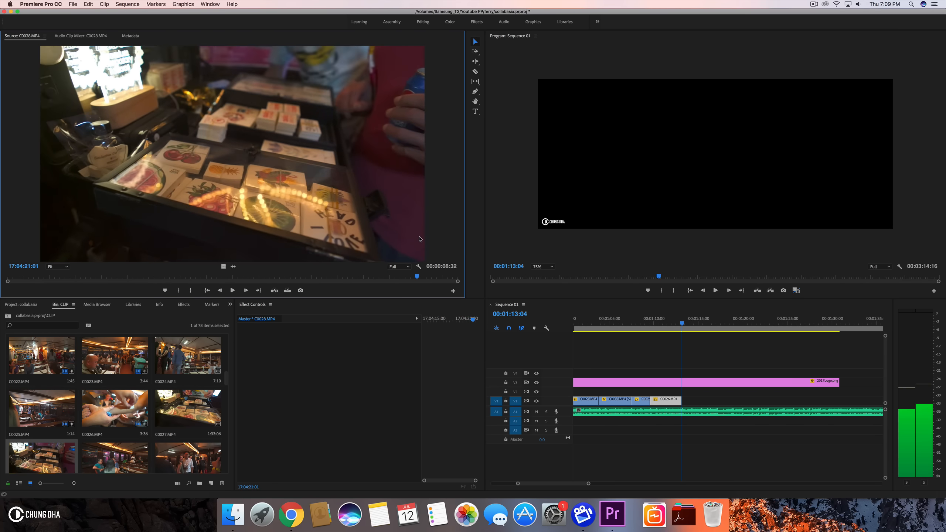
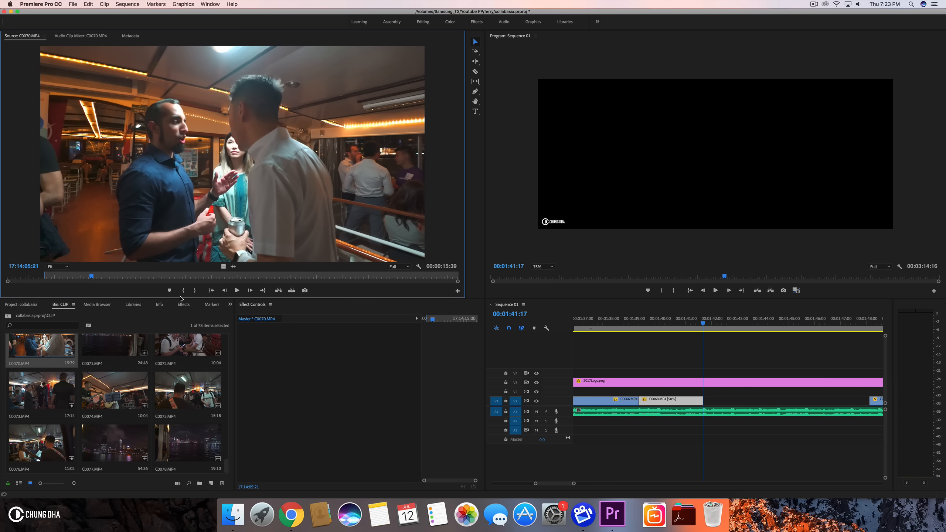
# - Place the C0070.MP4 source clip on V1 right after C0068.MP4 and set its scale to 134
pyautogui.click(194, 293)
pyautogui.moveTo(520, 305); pyautogui.dragTo(704, 402)
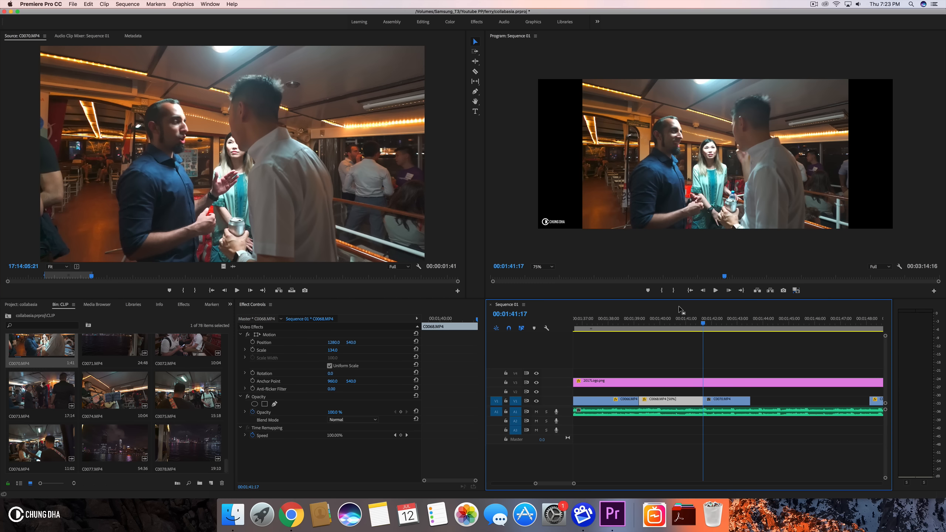
pyautogui.click(736, 400)
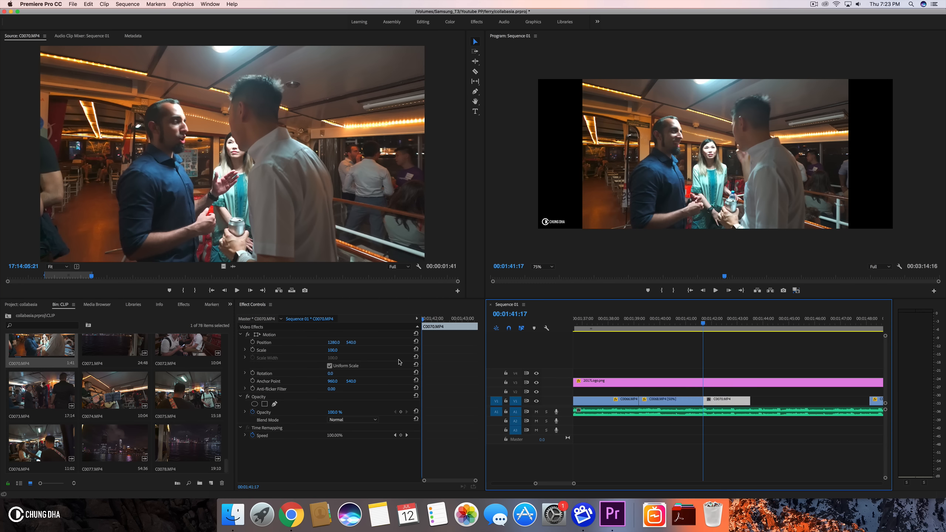
pyautogui.click(337, 350)
pyautogui.write('134')
pyautogui.press('Return')
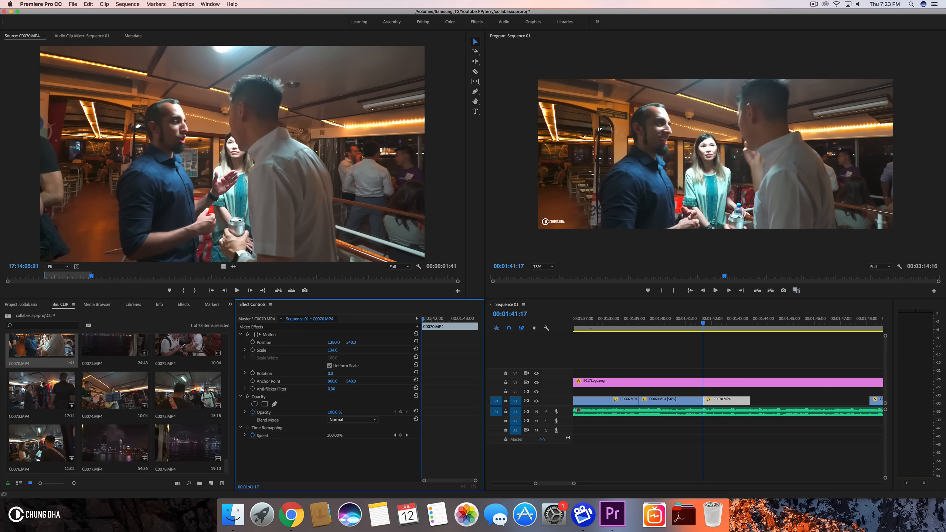
# - Scrub the sequence and extend C0070.MP4's end to the playhead at about 1:43:21
pyautogui.click(675, 323)
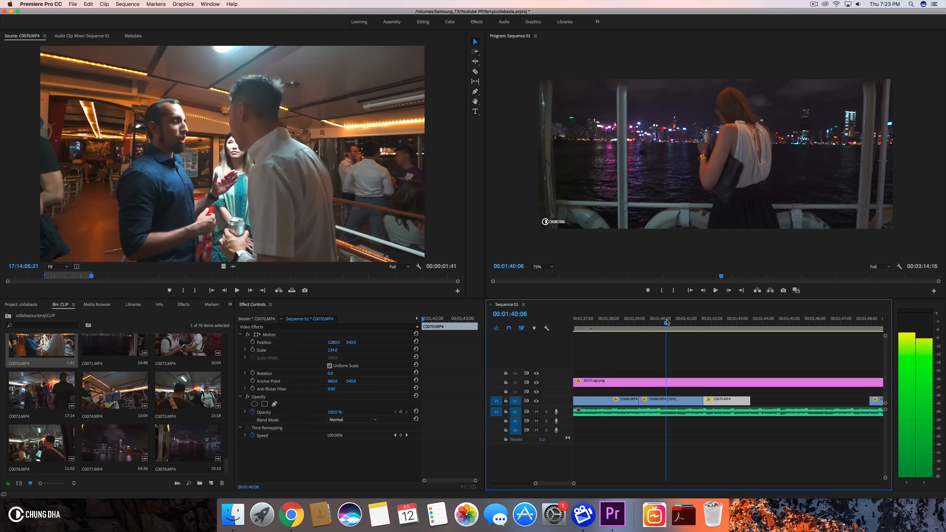
pyautogui.moveTo(677, 322); pyautogui.dragTo(758, 323)
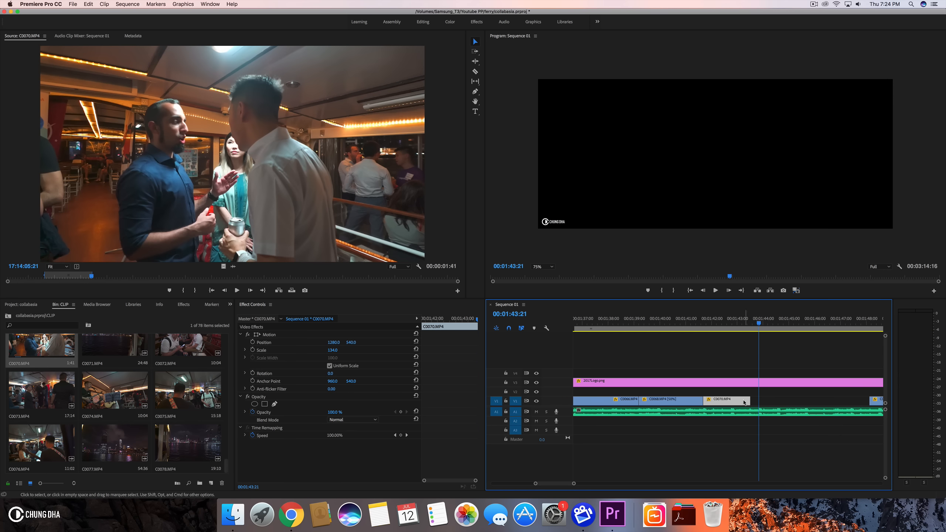
pyautogui.moveTo(747, 402); pyautogui.dragTo(759, 402)
pyautogui.scroll(-3, 707, 395)
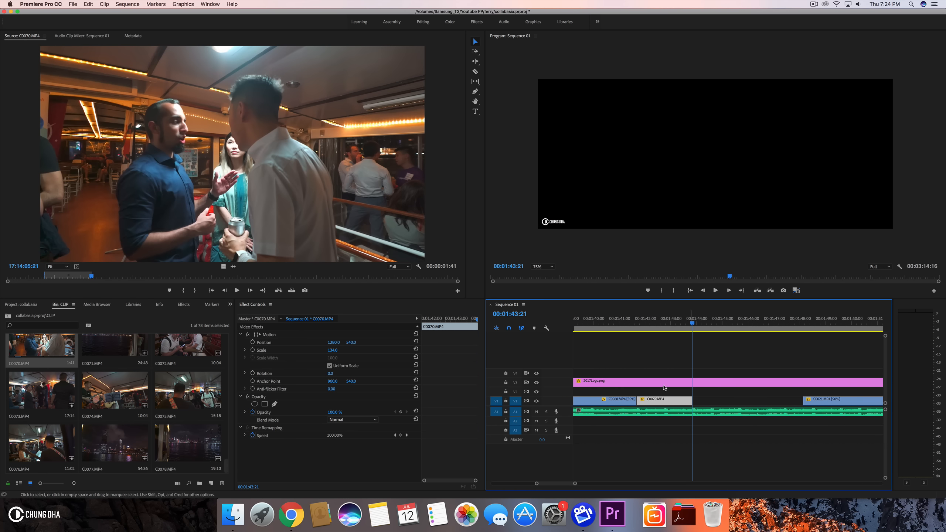
# - Browse the clip bin and open C0039.MP4 in the source monitor
pyautogui.scroll(2, 172, 376)
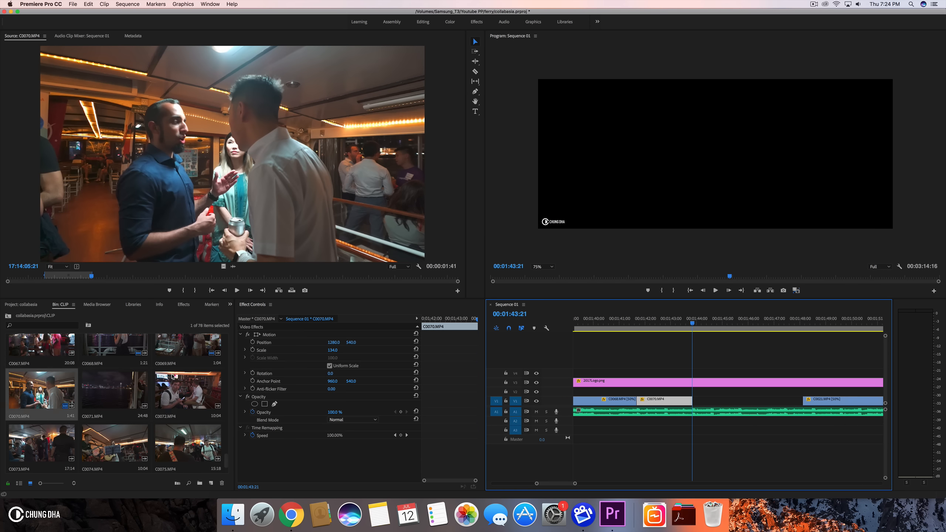
pyautogui.scroll(3, 173, 376)
pyautogui.scroll(8, 172, 376)
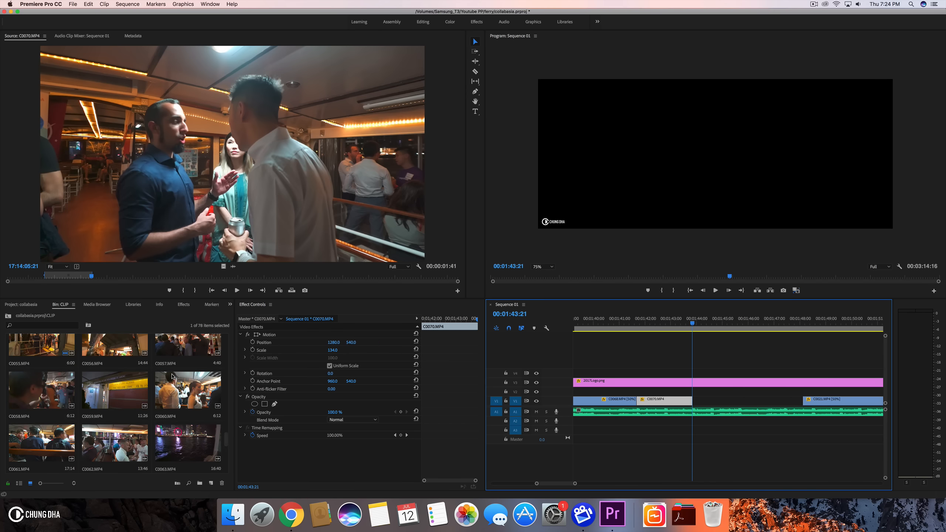
pyautogui.scroll(5, 172, 376)
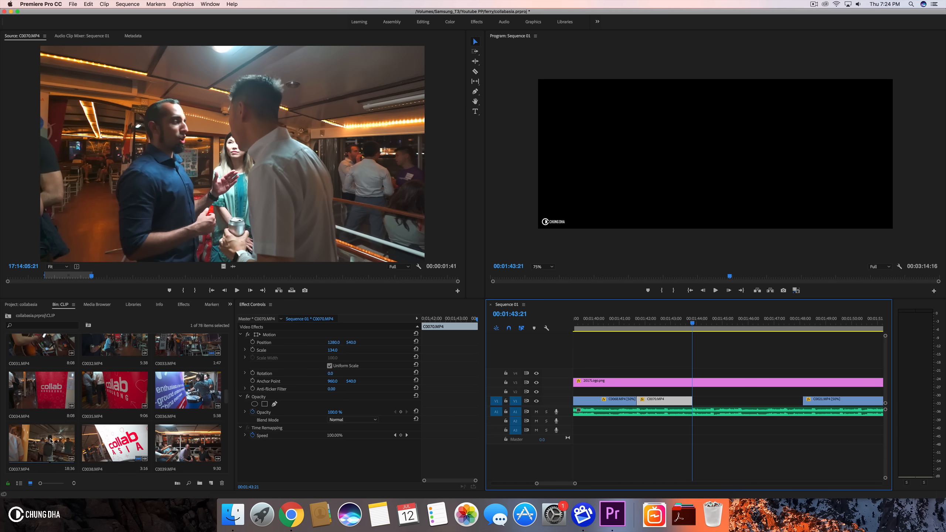
pyautogui.scroll(-3, 68, 437)
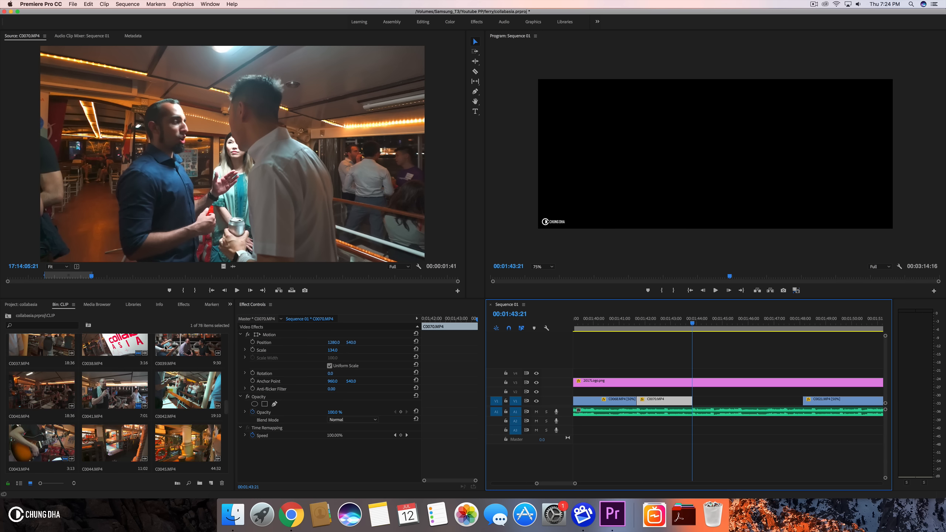
pyautogui.doubleClick(185, 349)
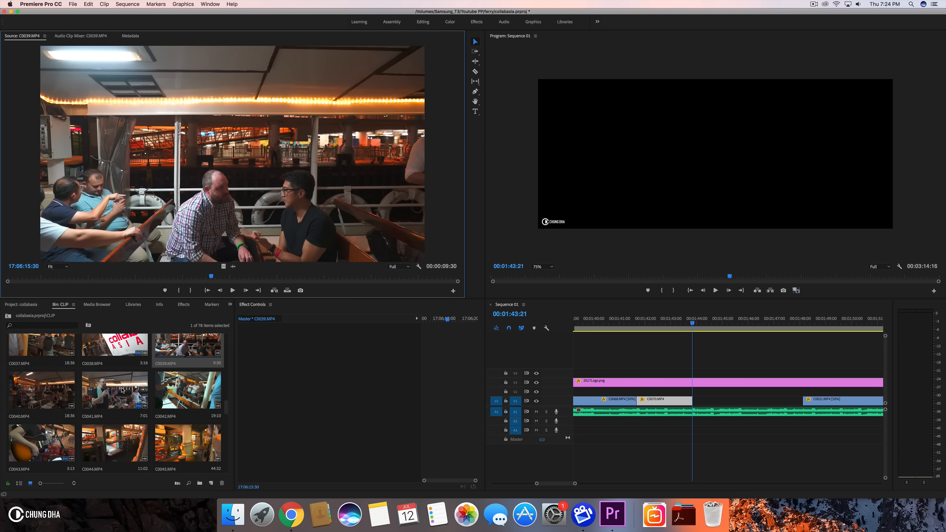
# - Open C0042.MP4 in the source monitor and mark in and out points around the group shot
pyautogui.click(182, 396)
pyautogui.doubleClick(182, 396)
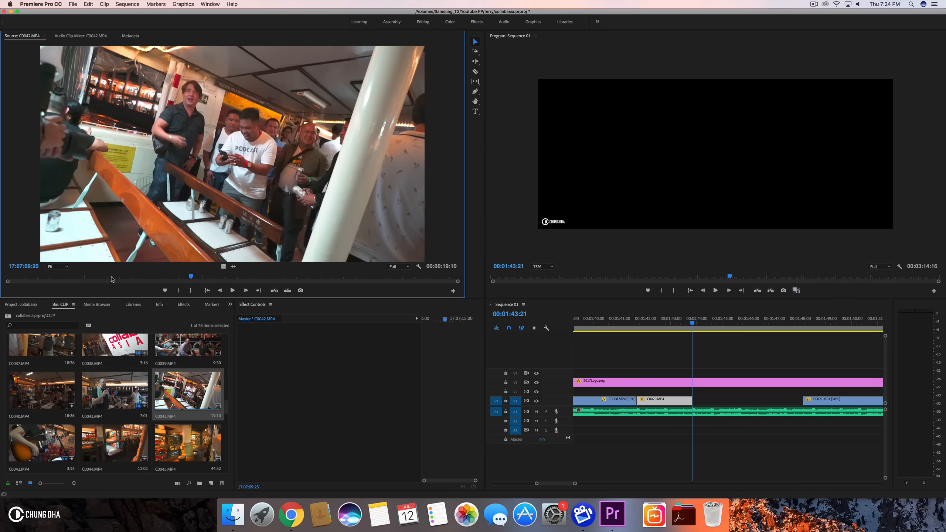
pyautogui.moveTo(73, 278); pyautogui.dragTo(320, 279)
pyautogui.click(179, 290)
pyautogui.click(196, 291)
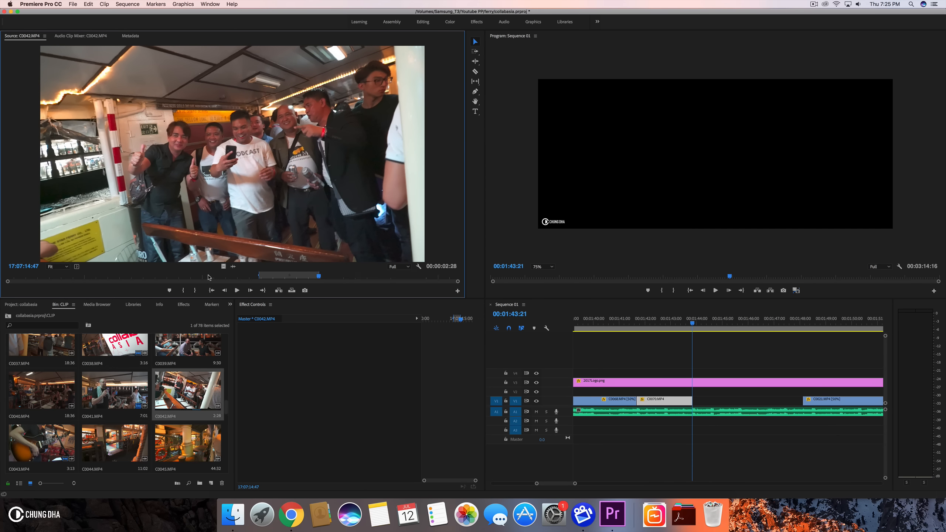
# - Insert the marked C0042.MP4 range on V1 after C0070.MP4 and scale it to 134
pyautogui.moveTo(434, 311); pyautogui.dragTo(696, 402)
pyautogui.click(698, 402)
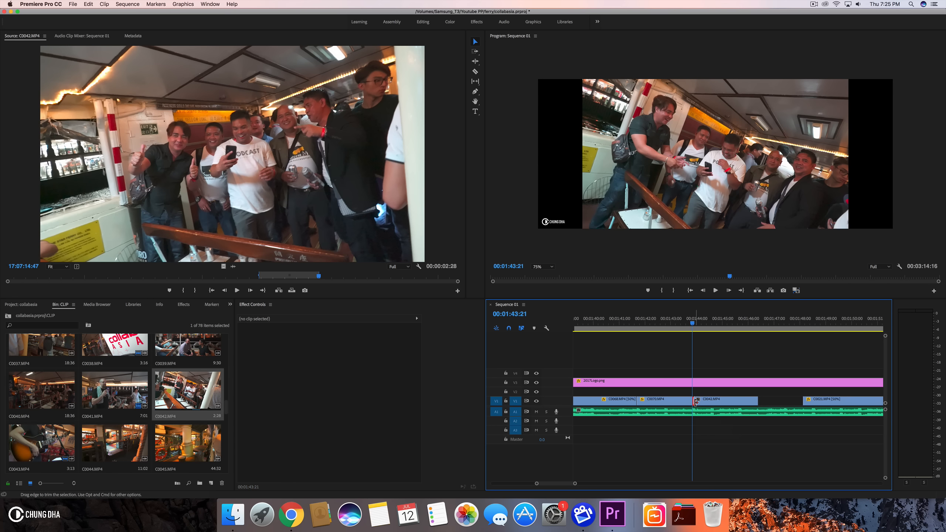
pyautogui.click(334, 355)
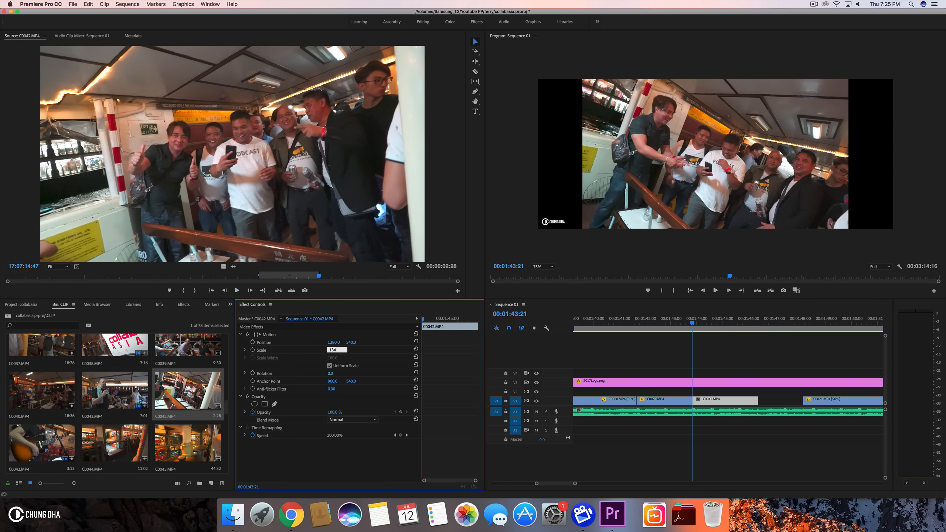
pyautogui.write('134')
pyautogui.press('Return')
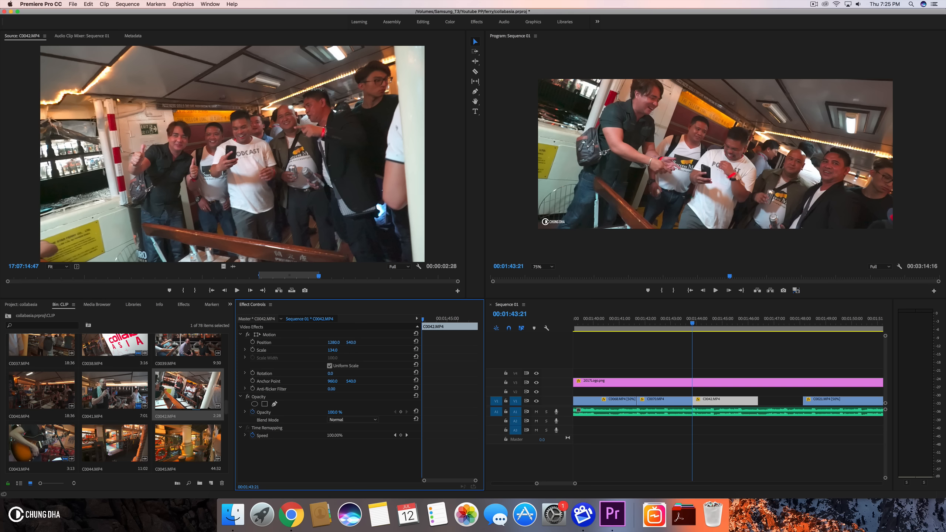
# - Extend C0042.MP4's end to about 1:47:10 and play back the new cut
pyautogui.moveTo(670, 325); pyautogui.dragTo(784, 326)
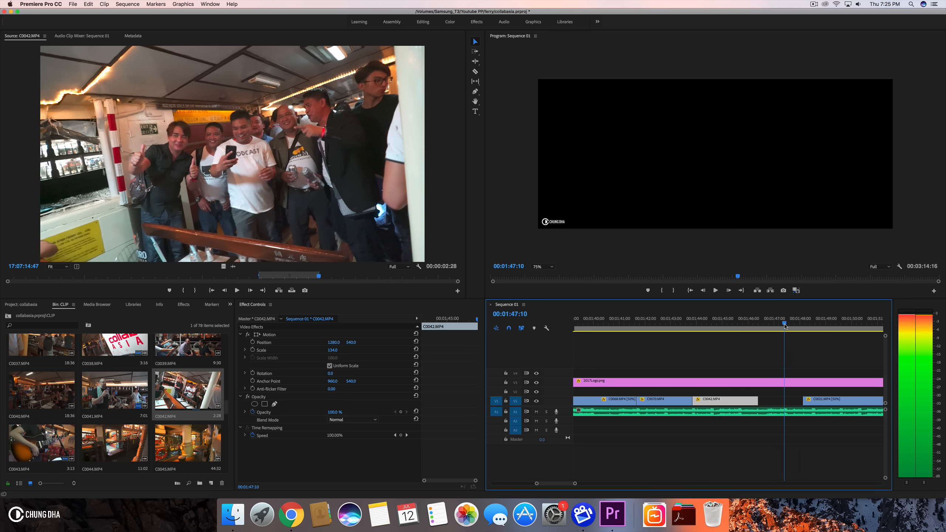
pyautogui.moveTo(758, 399); pyautogui.dragTo(787, 398)
pyautogui.click(719, 325)
pyautogui.press('space')
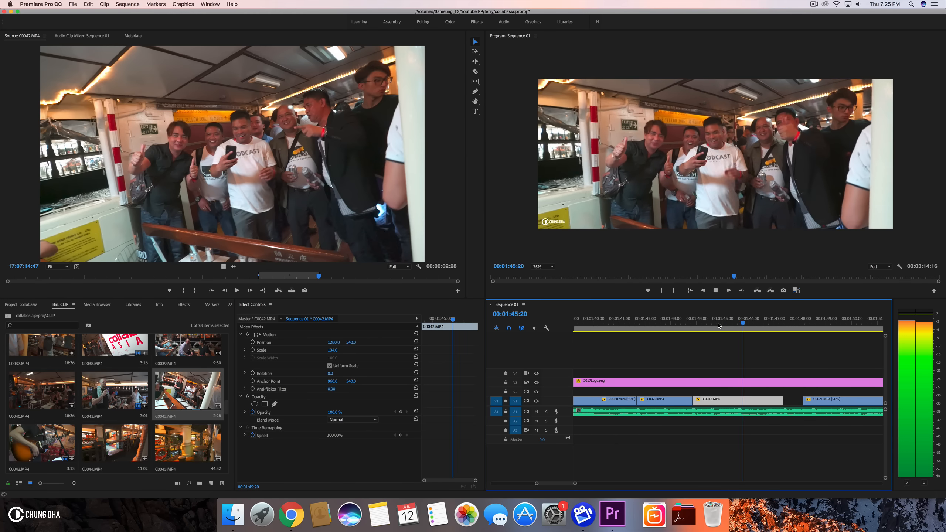
pyautogui.press('space')
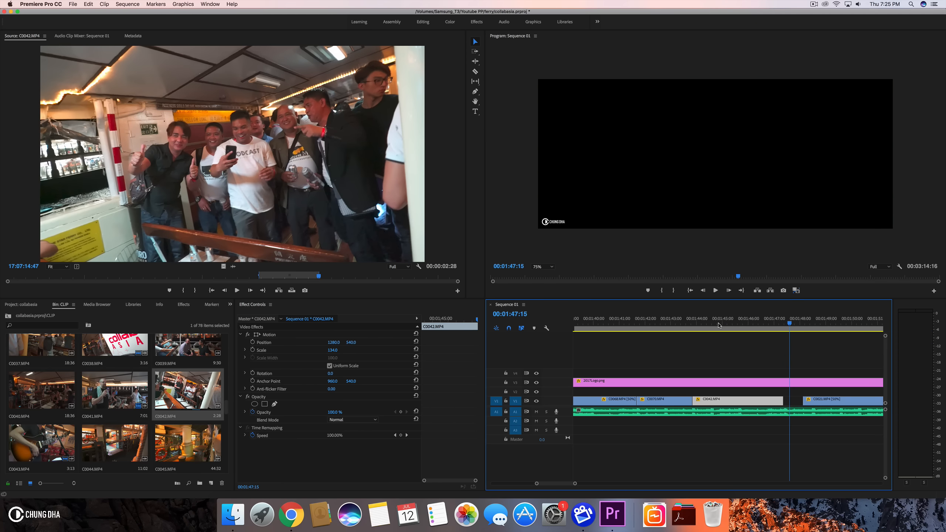
# - Move C0021.MP4 later along V1 to start at about 1:52
pyautogui.hscroll(5, 819, 391)
pyautogui.moveTo(694, 403); pyautogui.dragTo(815, 401)
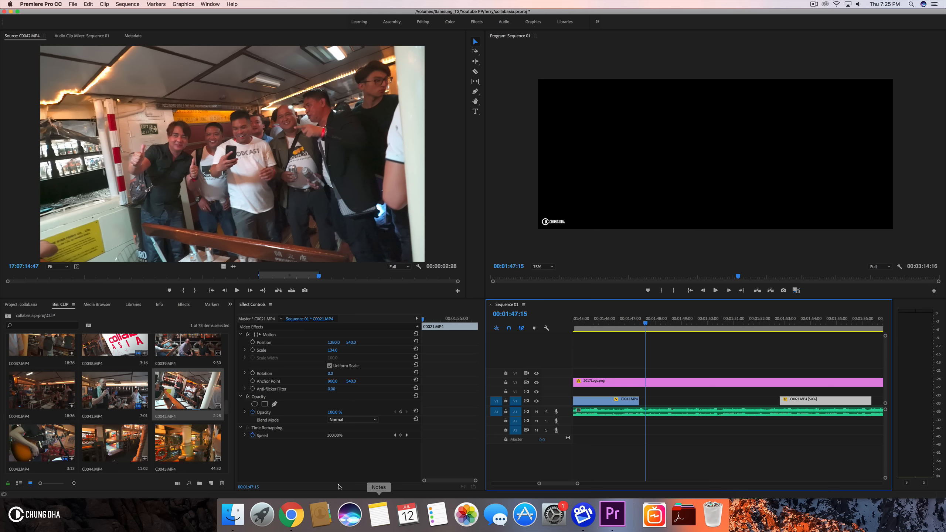
# - Browse the bin and preview C0033.MP4 in the source monitor
pyautogui.scroll(-10, 204, 450)
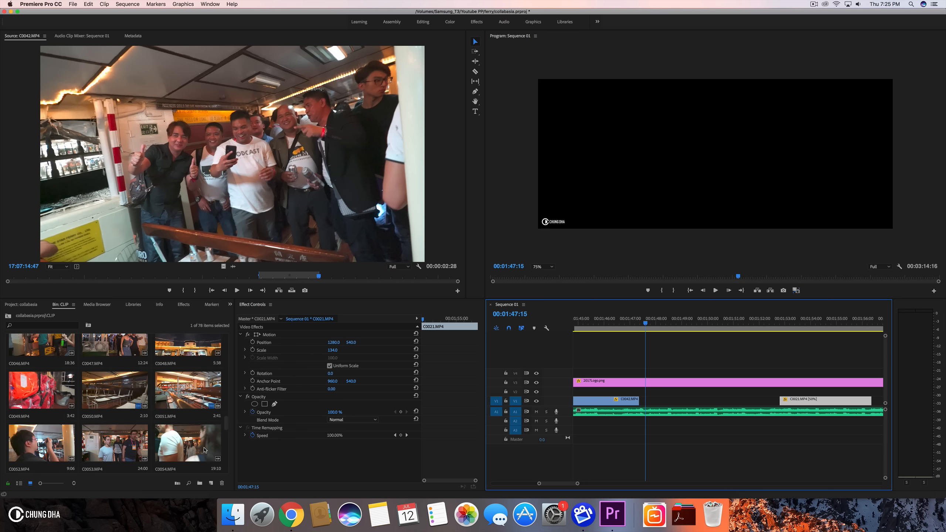
pyautogui.scroll(-1, 204, 449)
pyautogui.scroll(20, 203, 450)
pyautogui.scroll(-6, 204, 449)
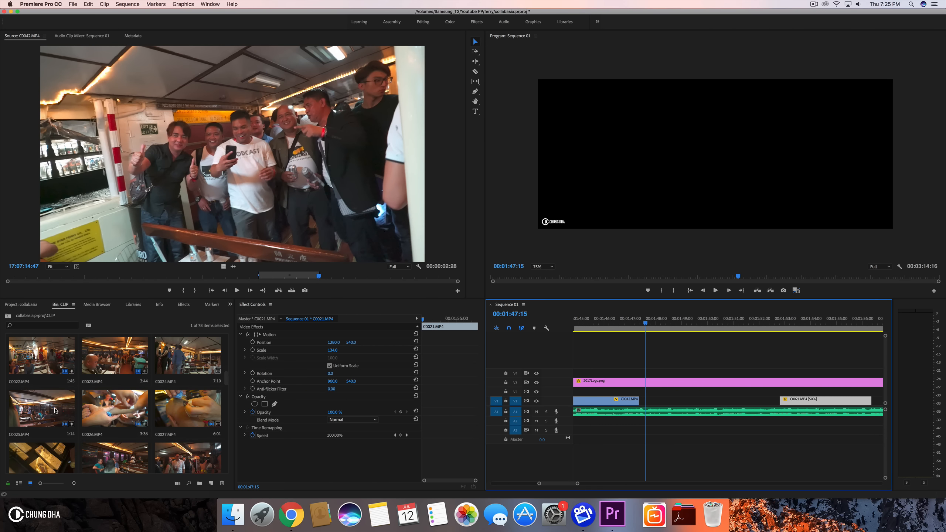
pyautogui.scroll(-2, 55, 411)
pyautogui.scroll(1, 55, 410)
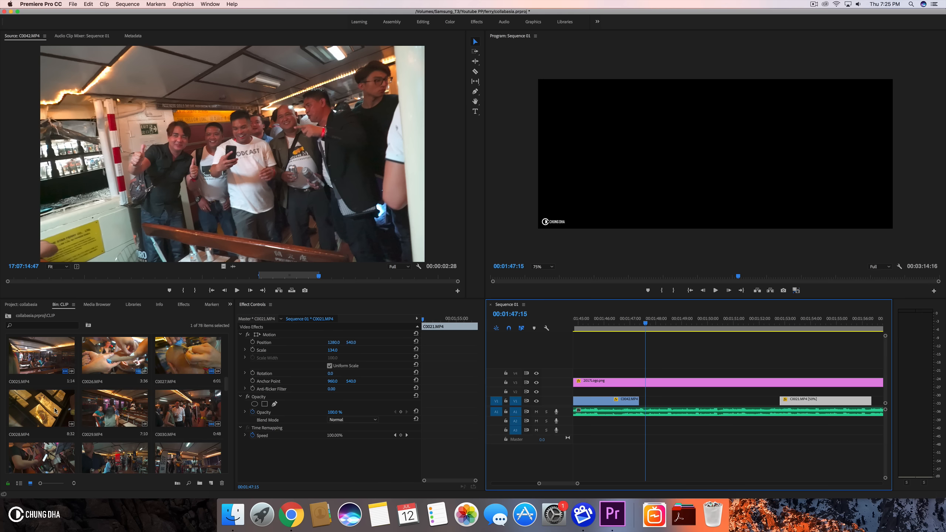
pyautogui.scroll(-1, 55, 410)
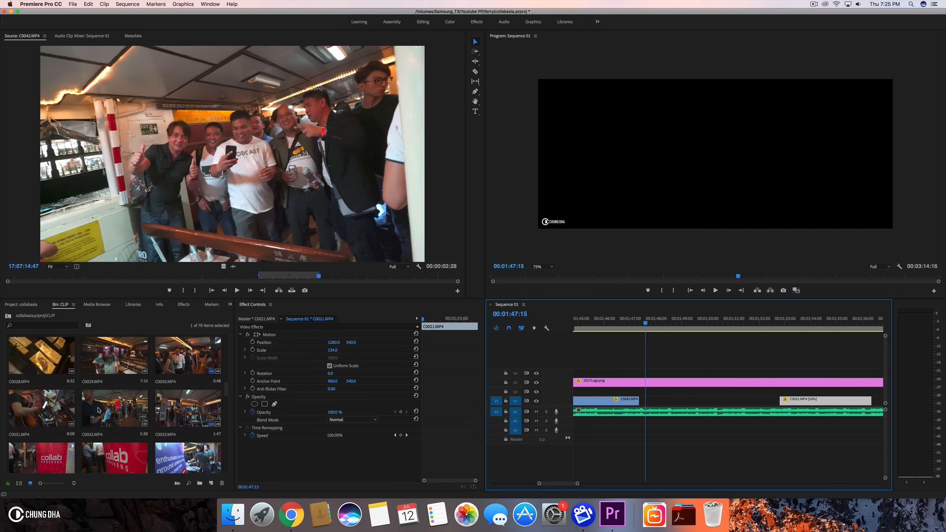
pyautogui.doubleClick(197, 415)
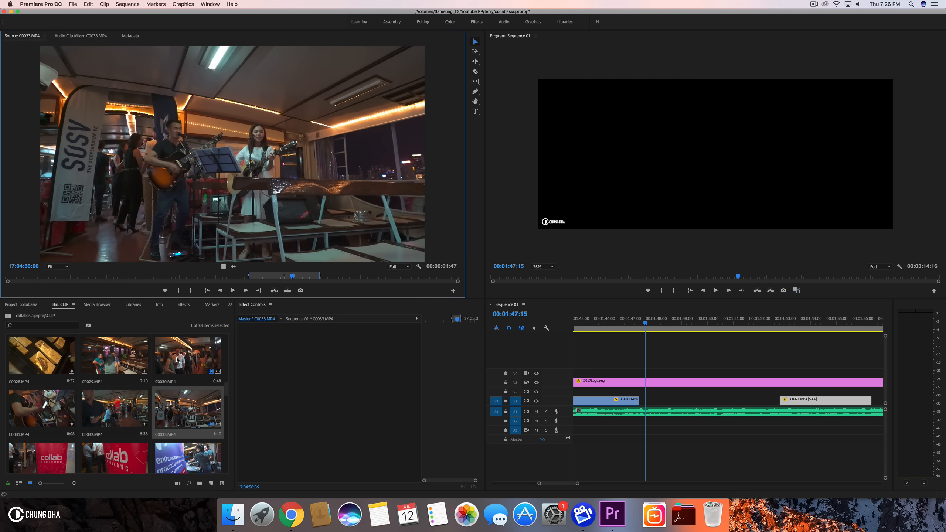
pyautogui.press('space')
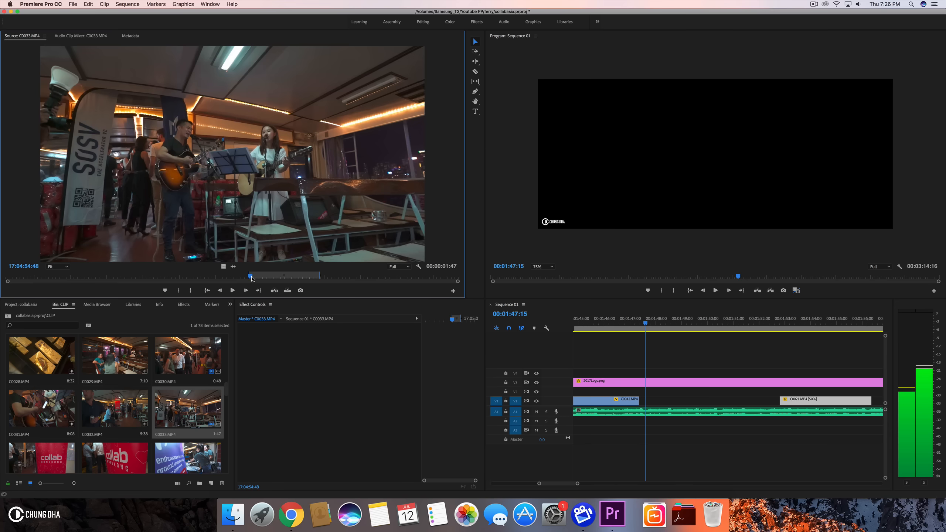
pyautogui.press('space')
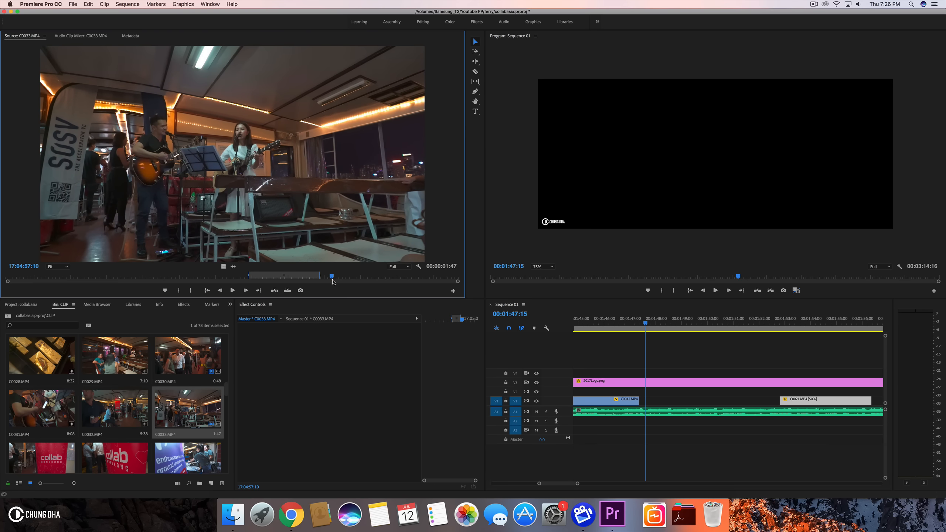
# - Scroll further through the bin and preview C0072.MP4 in the source monitor
pyautogui.scroll(-5, 178, 361)
pyautogui.scroll(-5, 177, 361)
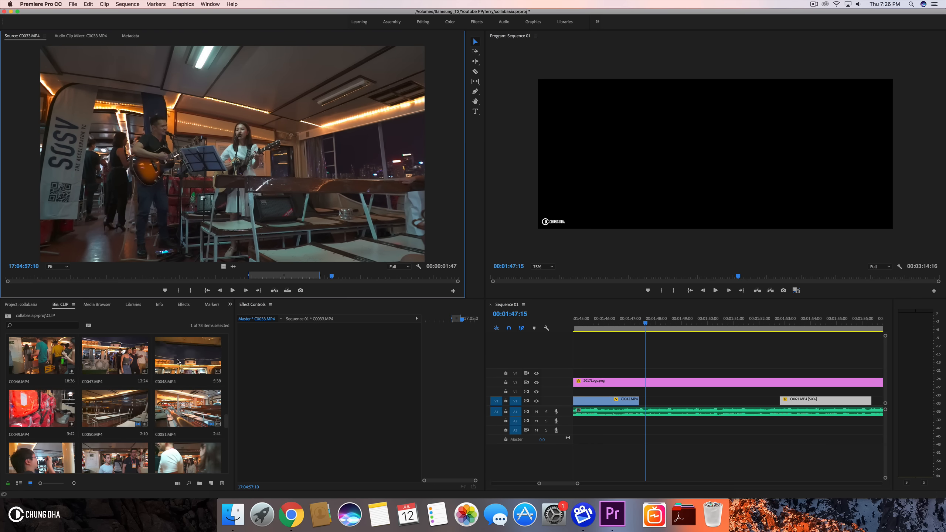
pyautogui.scroll(-2, 178, 361)
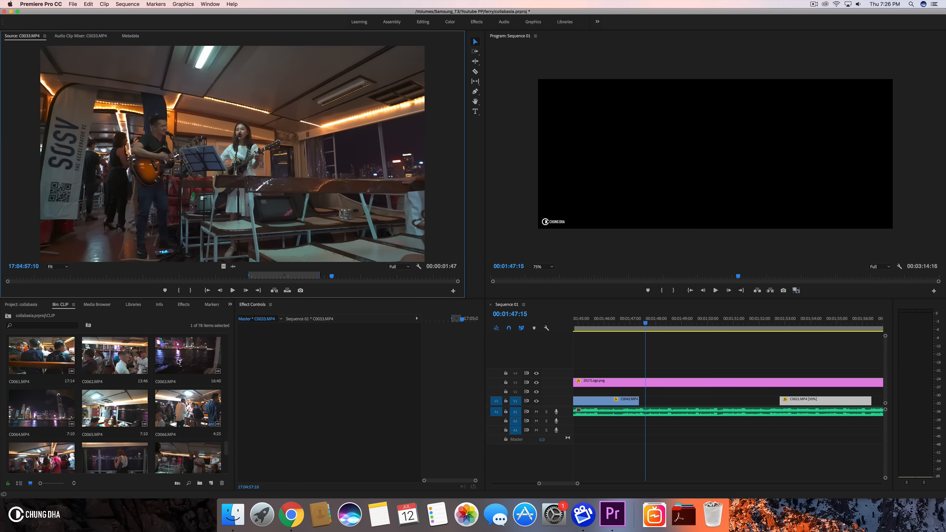
pyautogui.scroll(-2, 178, 361)
pyautogui.scroll(-2, 178, 361)
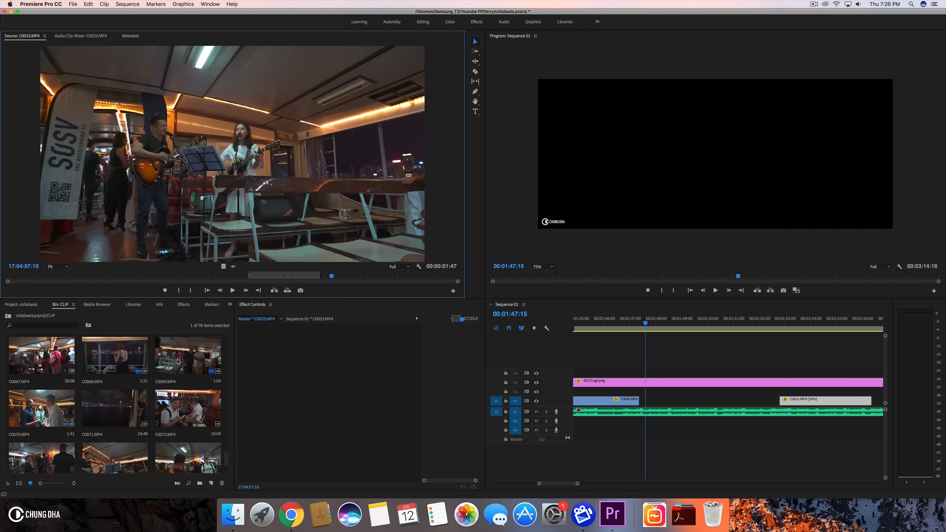
pyautogui.doubleClick(200, 416)
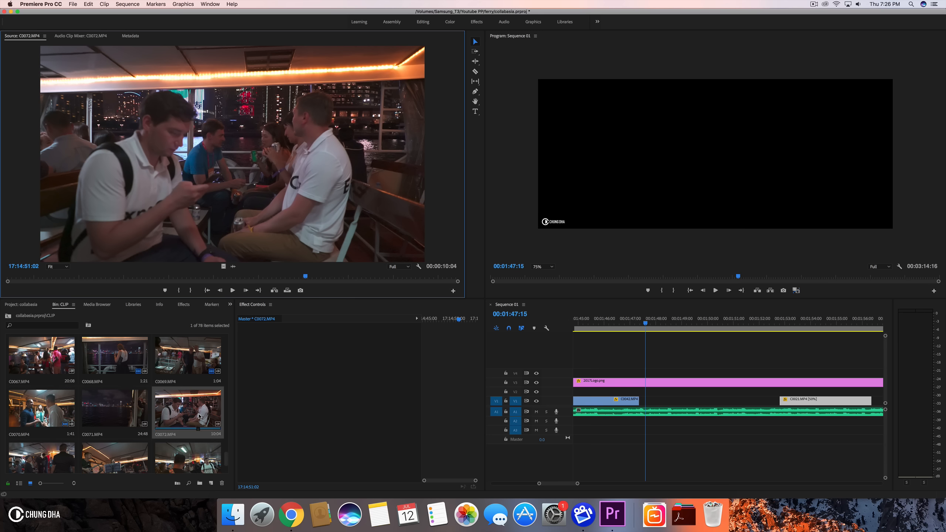
pyautogui.press('space')
pyautogui.moveTo(279, 270); pyautogui.dragTo(341, 267)
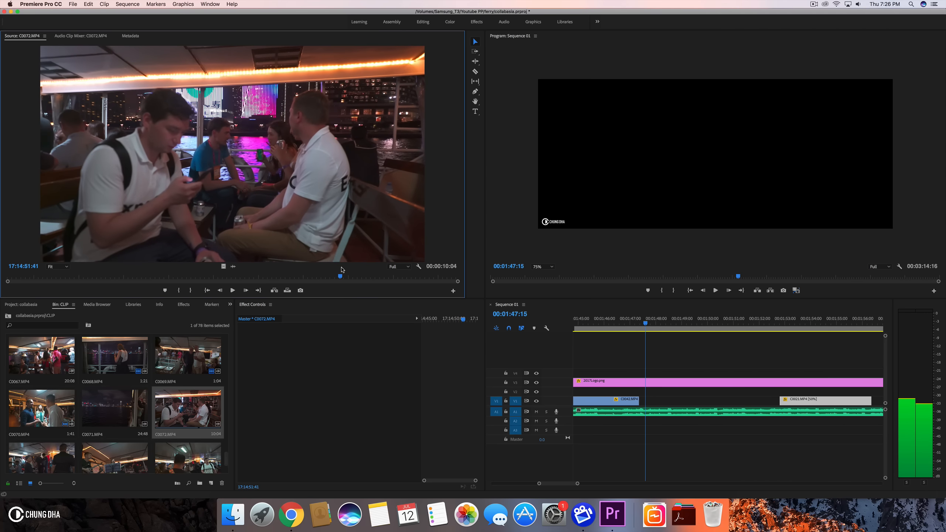
# - Open C0074.MP4 and C0075.MP4 in the source monitor to review them
pyautogui.scroll(-2, 183, 367)
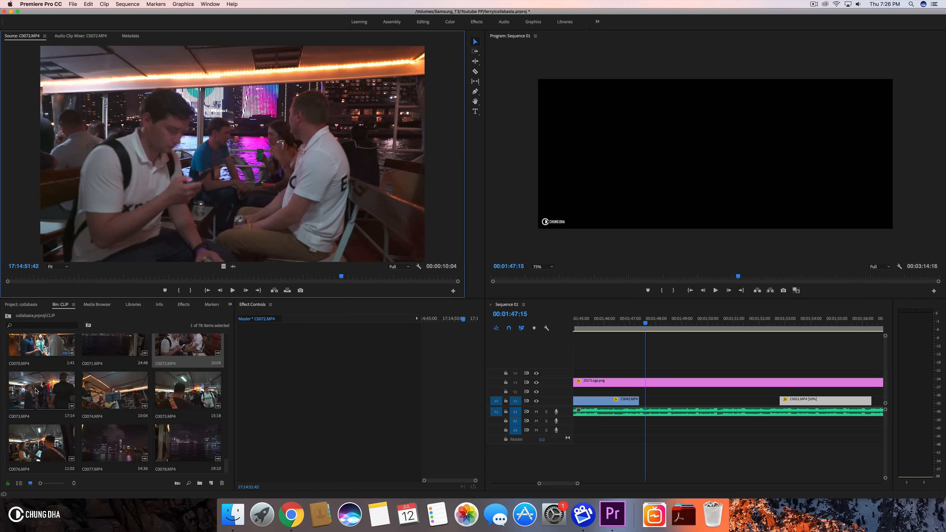
pyautogui.doubleClick(114, 390)
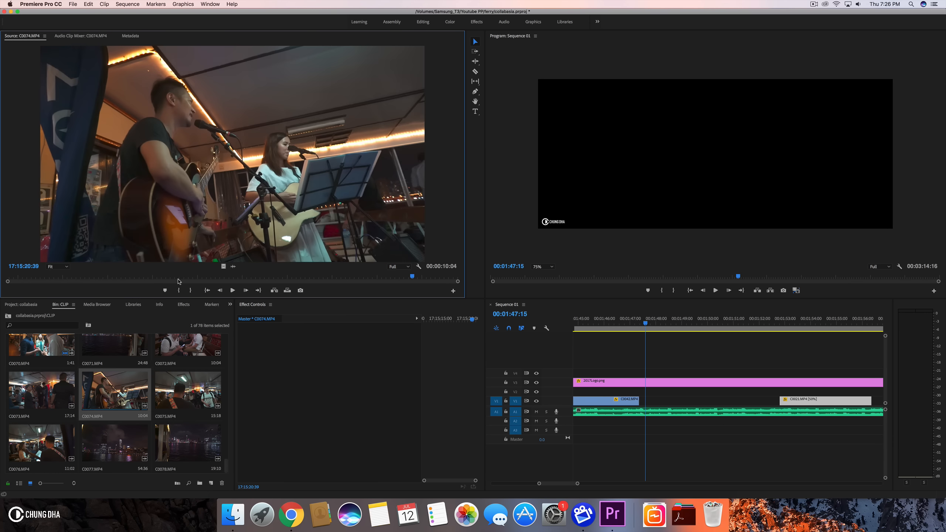
pyautogui.doubleClick(185, 378)
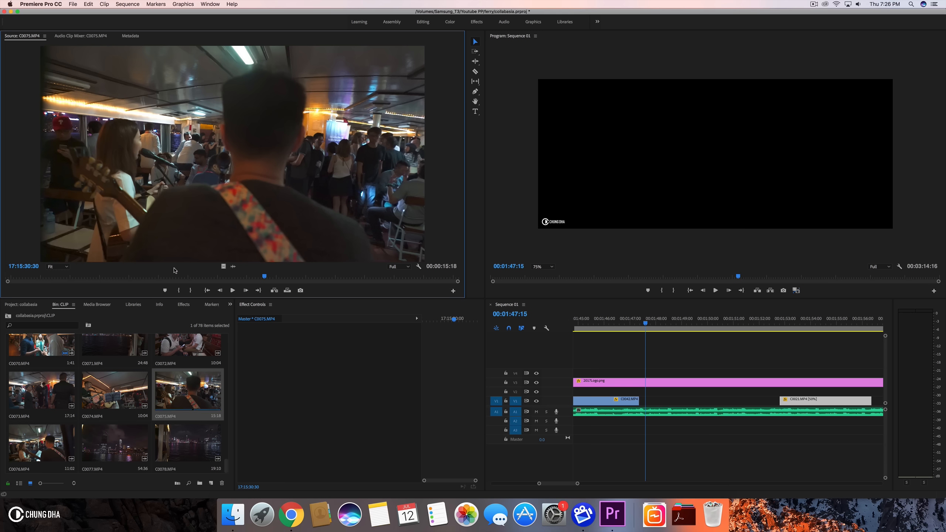
# - Open C0074.MP4, mark a short in/out range, and place it on V1 after C0042.MP4
pyautogui.doubleClick(119, 378)
pyautogui.moveTo(112, 276); pyautogui.dragTo(266, 279)
pyautogui.click(181, 290)
pyautogui.click(199, 293)
pyautogui.moveTo(452, 318); pyautogui.dragTo(641, 409)
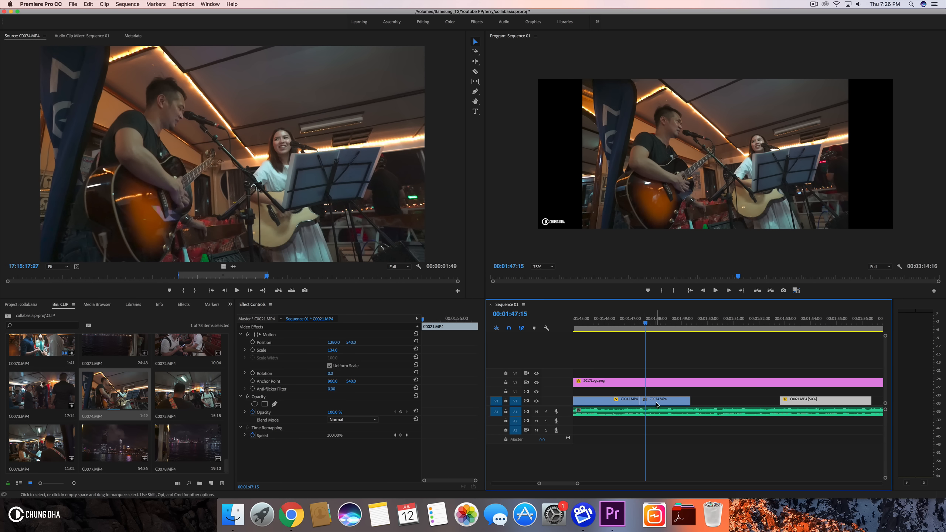
# - Set C0074.MP4's scale to 134
pyautogui.click(333, 350)
pyautogui.write('1')
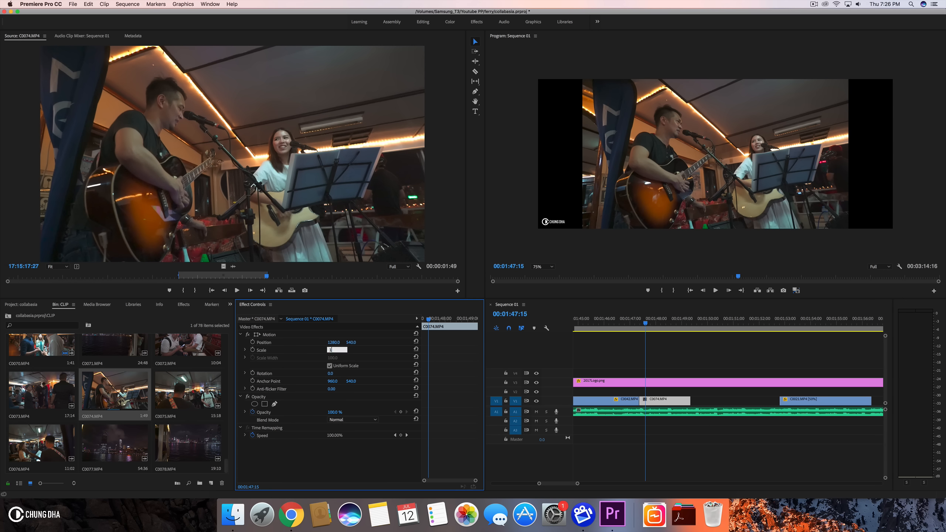
pyautogui.write('34')
pyautogui.press('Return')
# - Trim the end of C0074.MP4 and move C0021.MP4 back to follow it directly
pyautogui.moveTo(618, 324); pyautogui.dragTo(695, 324)
pyautogui.moveTo(690, 398); pyautogui.dragTo(695, 399)
pyautogui.moveTo(815, 401); pyautogui.dragTo(740, 402)
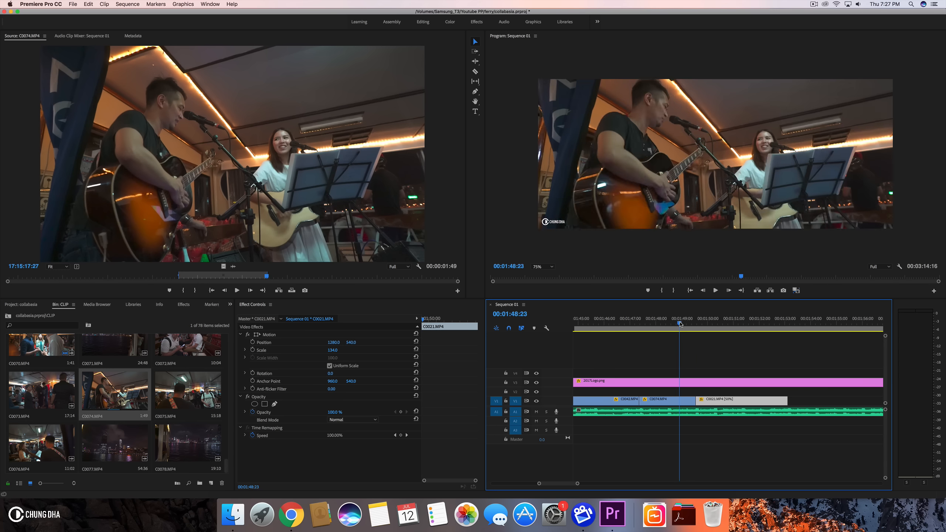
# - Play back the cut from C0074.MP4 into C0021.MP4
pyautogui.click(691, 323)
pyautogui.press('space')
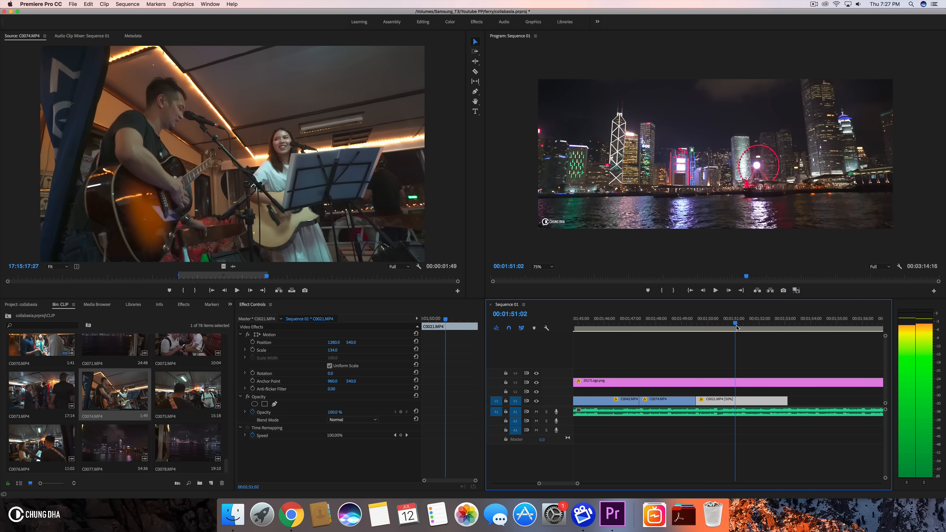
pyautogui.press('space')
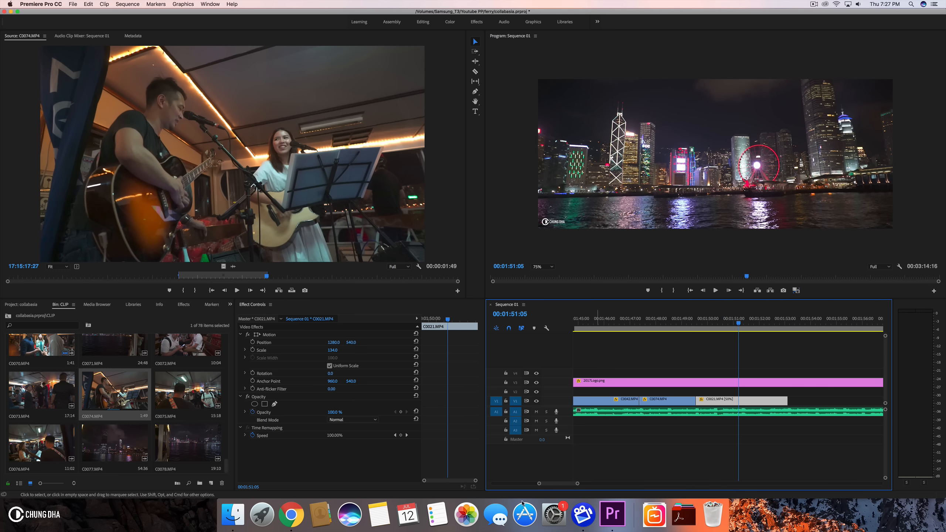
# - Move C0021.MP4 much further along V1, leaving a gap after C0074.MP4
pyautogui.moveTo(577, 483); pyautogui.dragTo(676, 483)
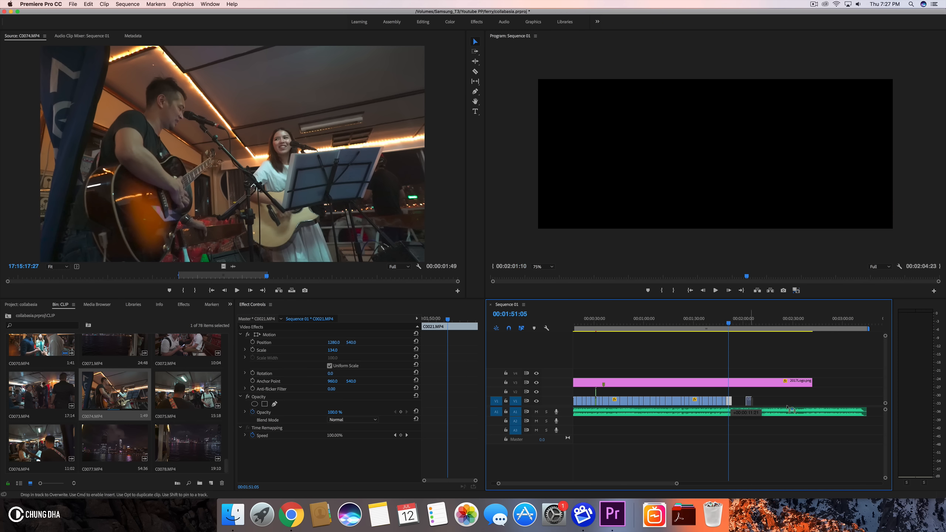
pyautogui.click(818, 414)
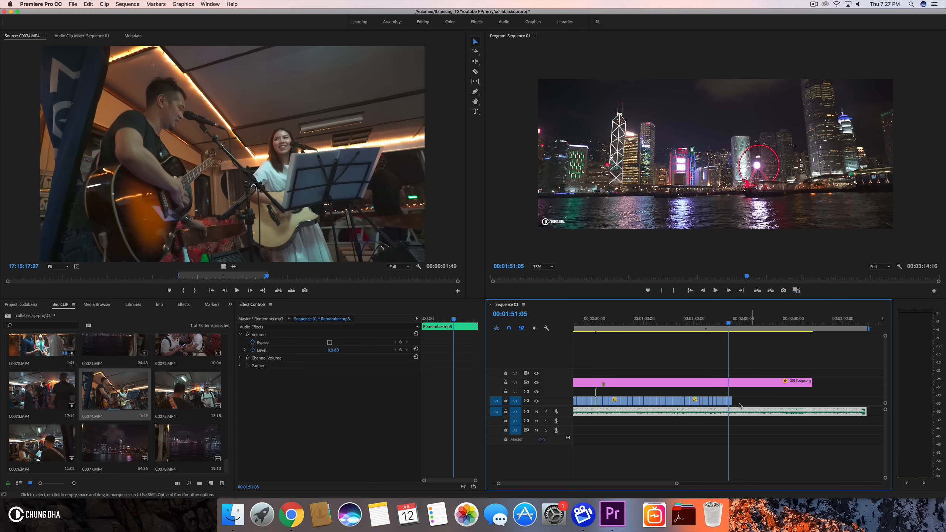
pyautogui.moveTo(730, 402); pyautogui.dragTo(806, 410)
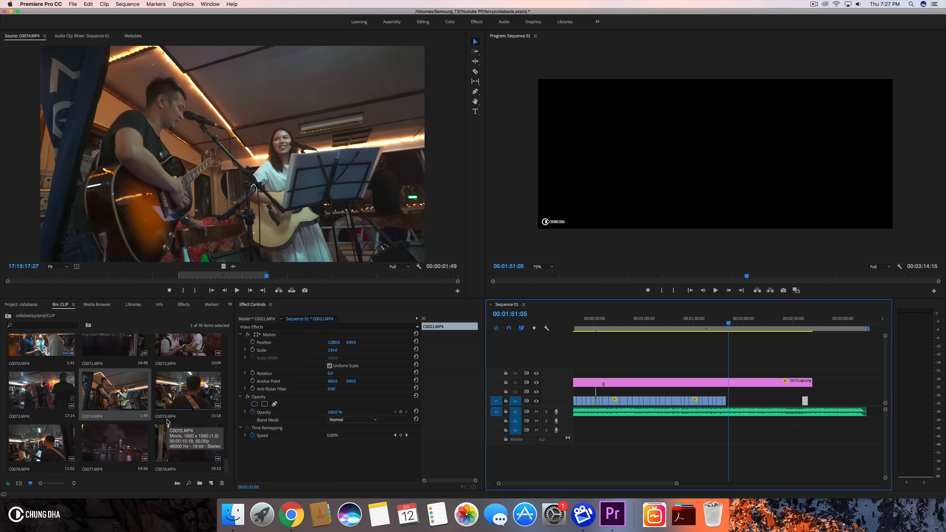
# - Open C0077.MP4, C0078.MP4 and C0071.MP4 in the source monitor to review them
pyautogui.click(89, 452)
pyautogui.doubleClick(111, 434)
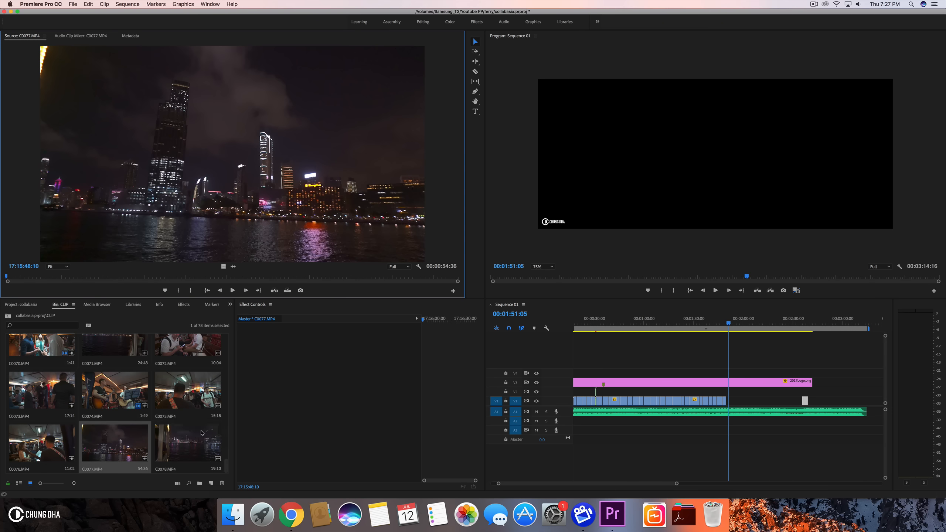
pyautogui.doubleClick(177, 438)
pyautogui.doubleClick(106, 349)
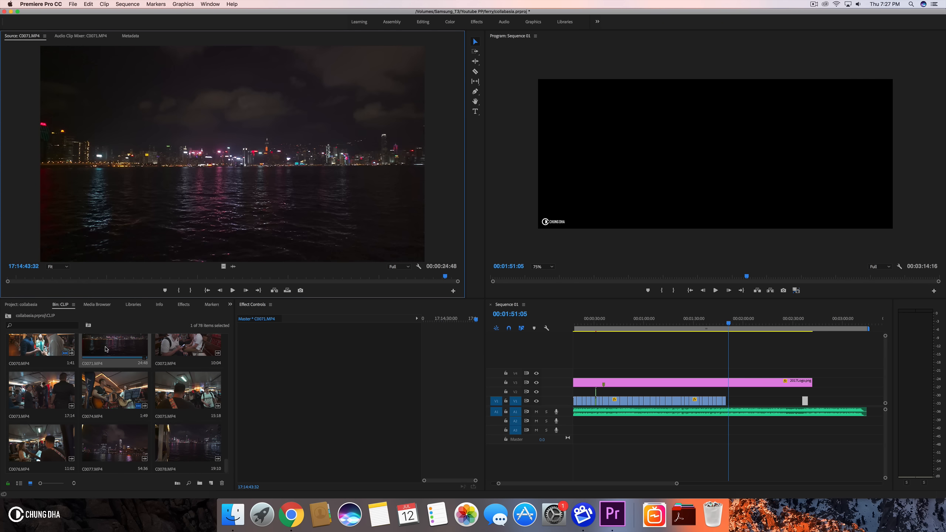
# - Mark a range in C0071.MP4 and place it on V1 after C0074.MP4
pyautogui.moveTo(51, 279); pyautogui.dragTo(74, 278)
pyautogui.click(192, 292)
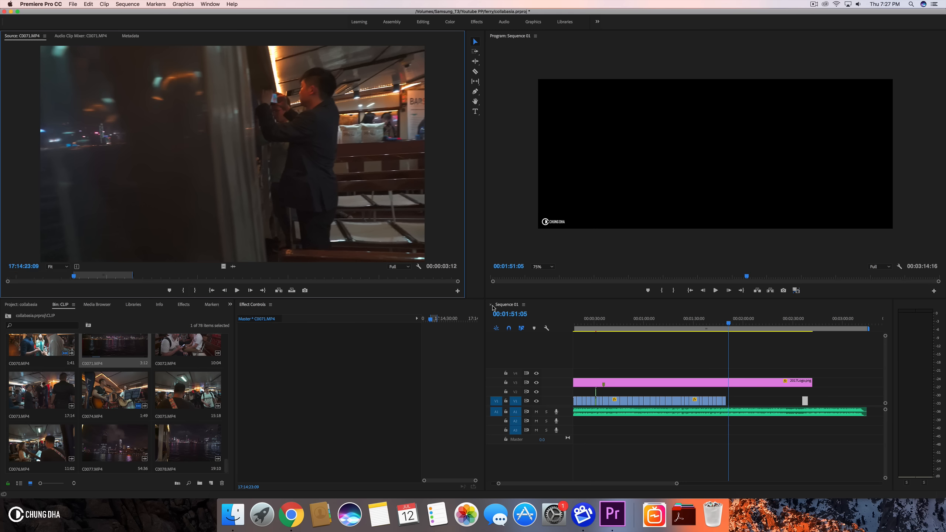
pyautogui.moveTo(507, 303); pyautogui.dragTo(731, 404)
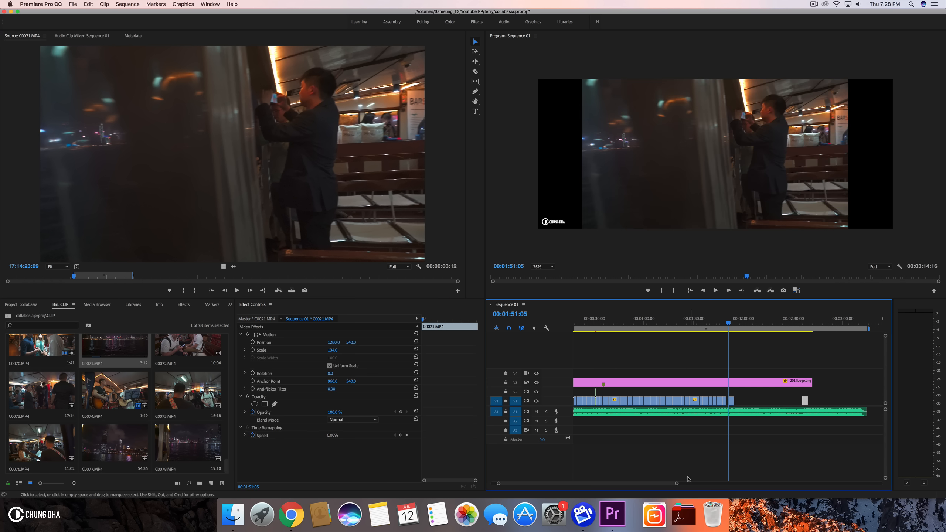
# - Set C0071.MP4's scale to 134 and shift its vertical position to about 608
pyautogui.press('=')
pyautogui.press('=')
pyautogui.press('=')
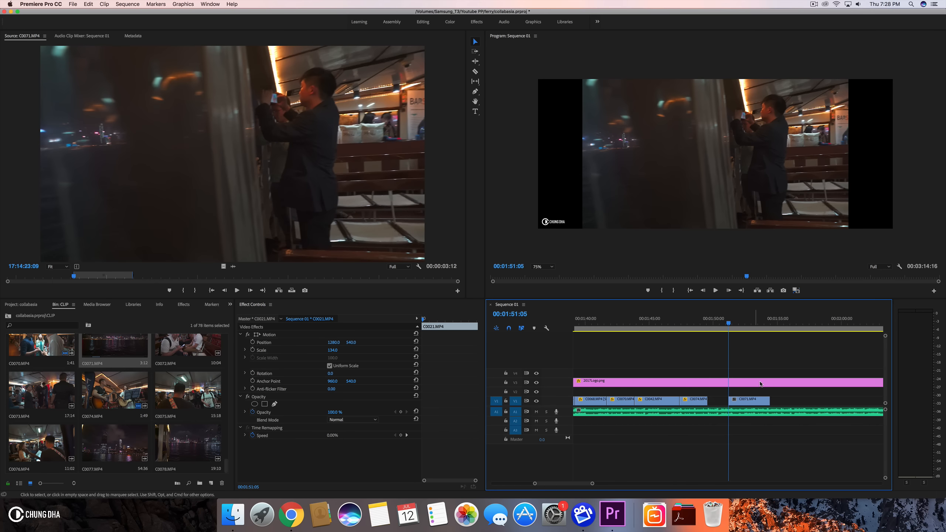
pyautogui.moveTo(331, 350); pyautogui.dragTo(332, 350)
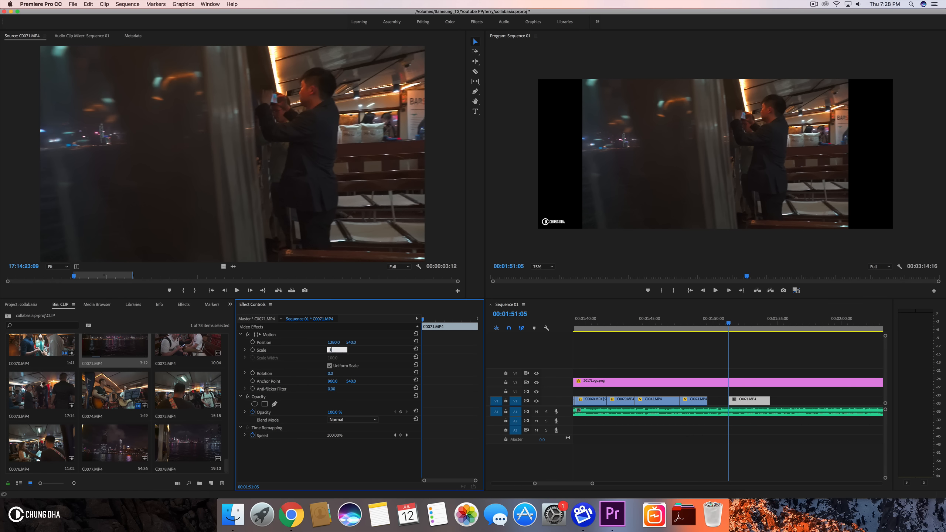
pyautogui.write('134')
pyautogui.press('Return')
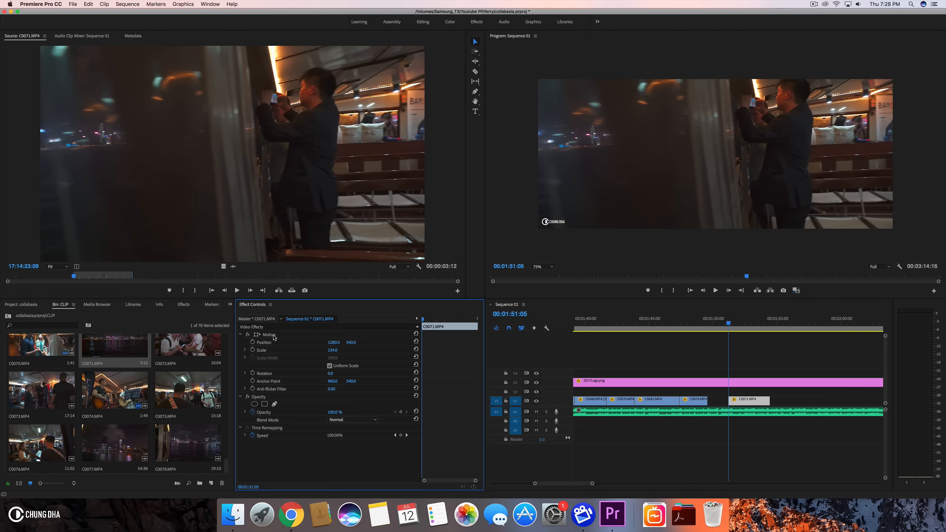
pyautogui.moveTo(352, 345); pyautogui.dragTo(396, 345)
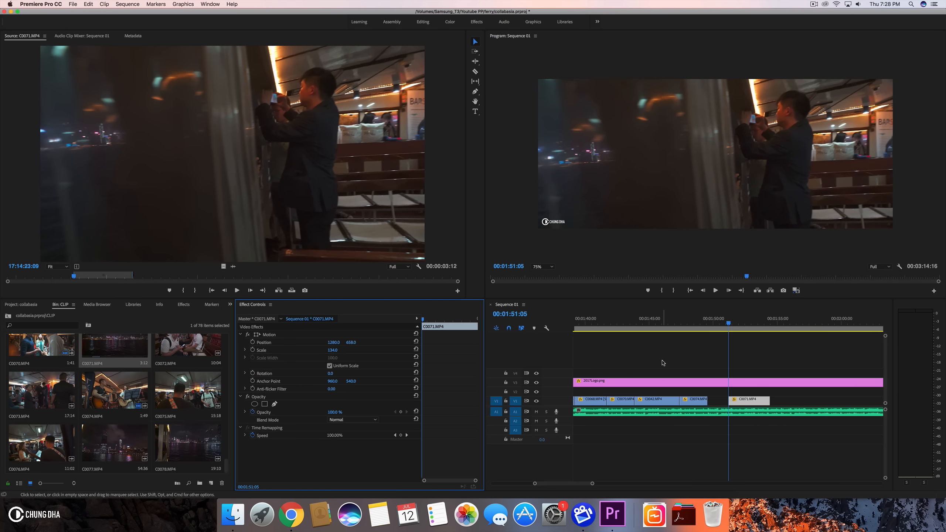
# - Move C0071.MP4 back to butt against C0074.MP4 and trim its end at about 1:52:13
pyautogui.moveTo(743, 400); pyautogui.dragTo(722, 400)
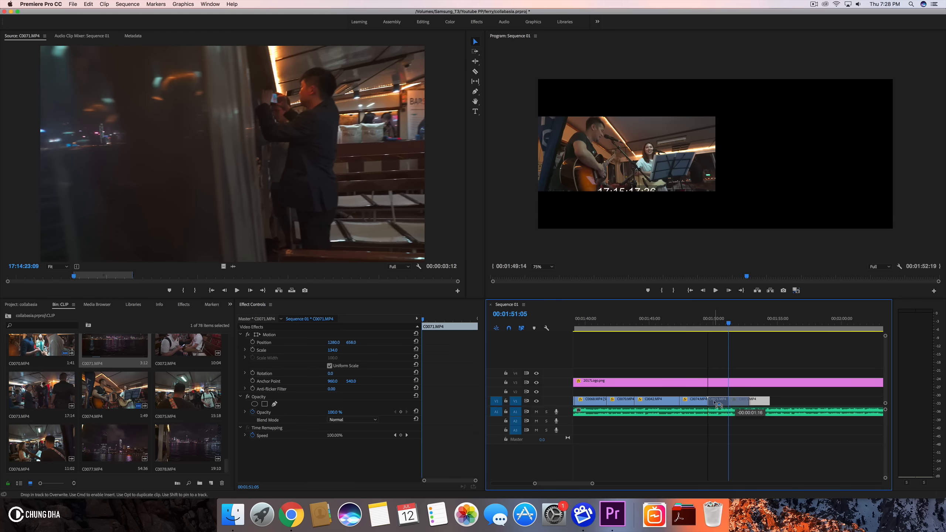
pyautogui.moveTo(700, 327); pyautogui.dragTo(748, 331)
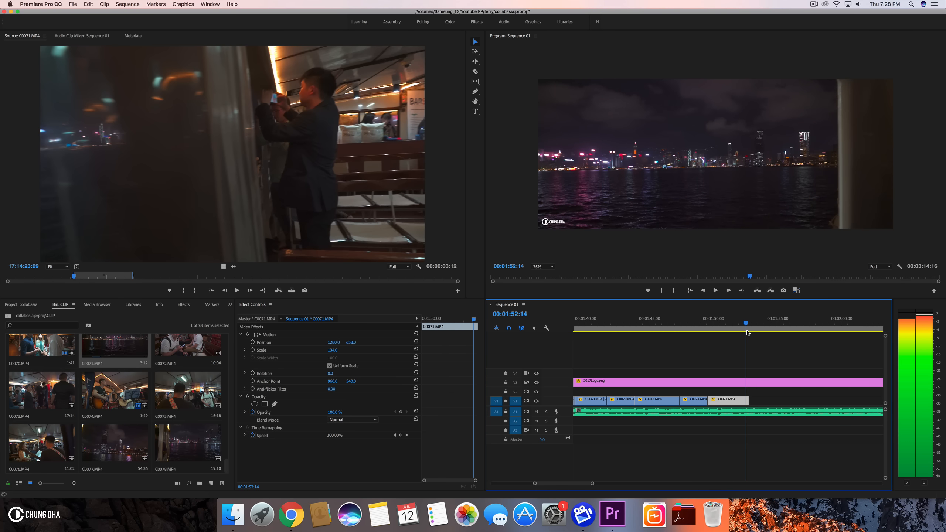
pyautogui.press('Left')
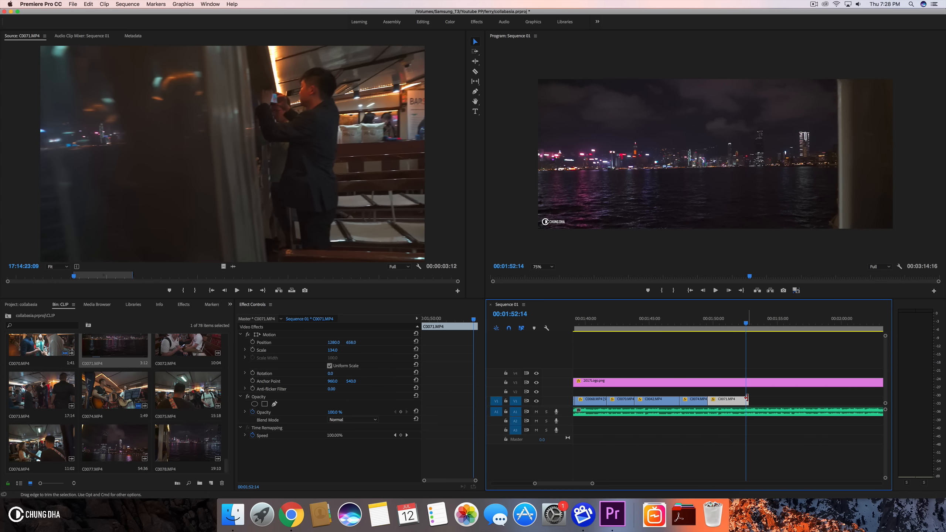
pyautogui.moveTo(746, 398); pyautogui.dragTo(745, 398)
# - Play back the cut and extend C0071.MP4's end to the playhead at about 1:53:04
pyautogui.click(692, 319)
pyautogui.press('space')
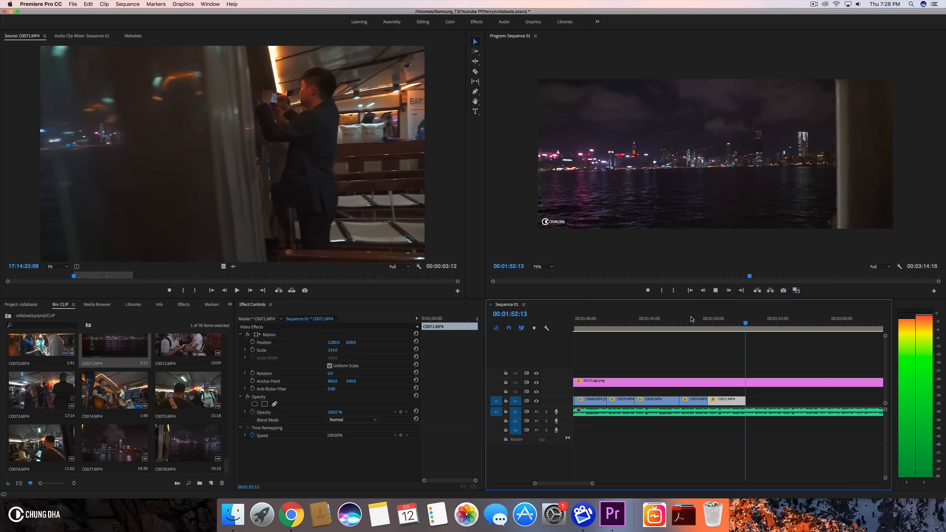
pyautogui.press('space')
pyautogui.moveTo(753, 323)
pyautogui.mouseDown()
pyautogui.moveTo(739, 322)
pyautogui.moveTo(752, 322)
pyautogui.mouseUp()
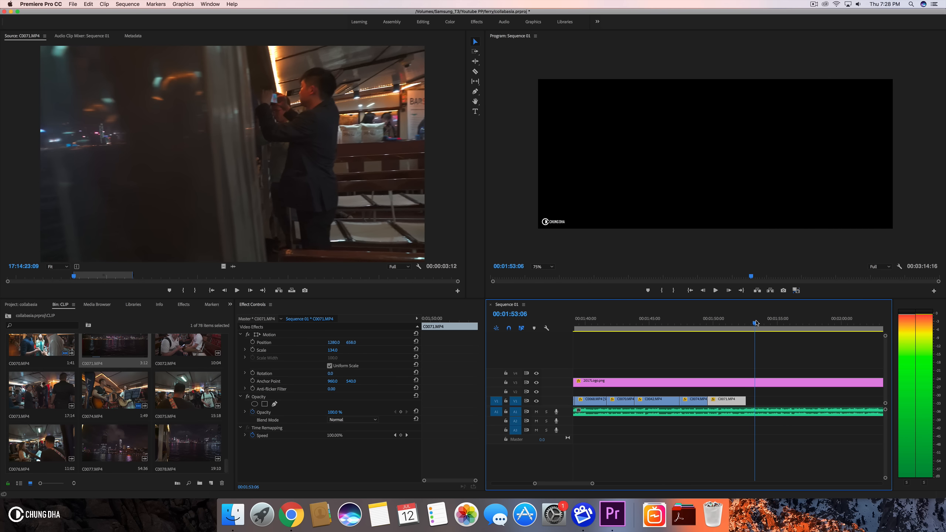
pyautogui.press('space')
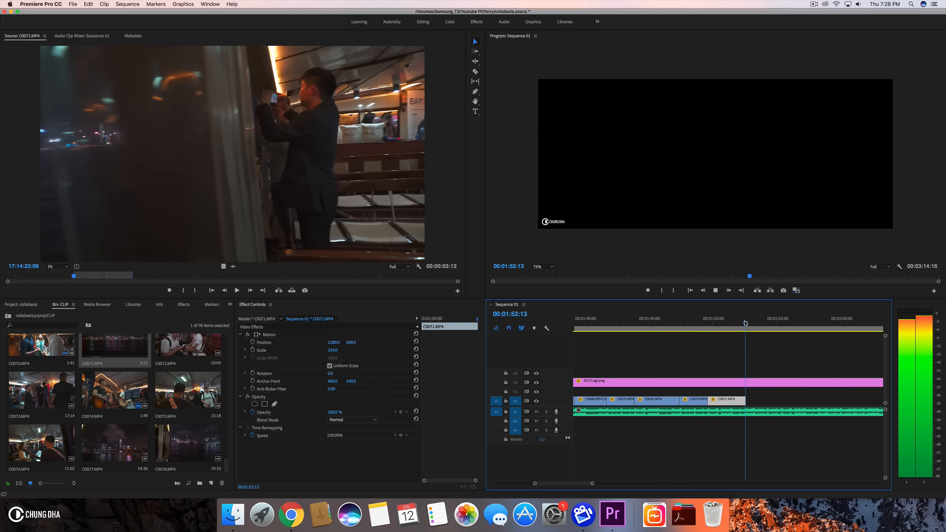
pyautogui.click(752, 323)
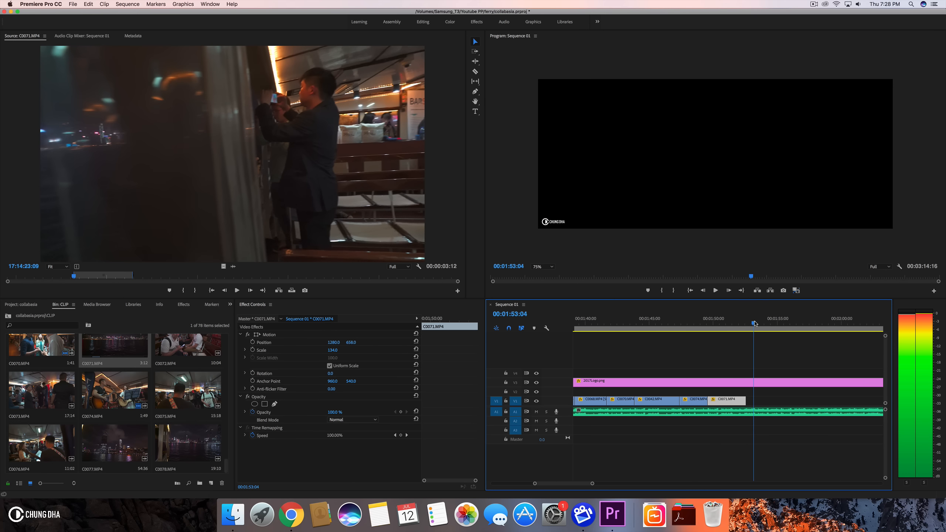
pyautogui.moveTo(754, 322); pyautogui.dragTo(754, 322)
pyautogui.moveTo(746, 399); pyautogui.dragTo(754, 399)
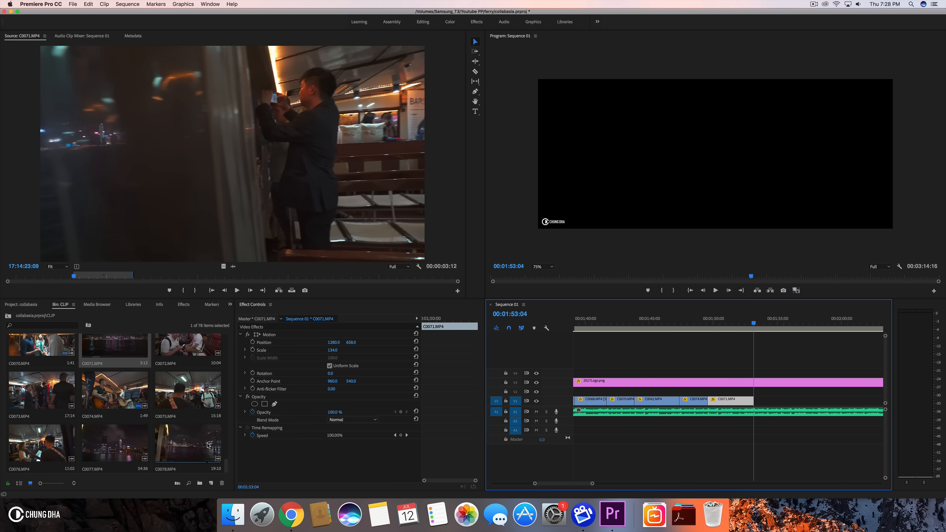
# - Open C0076.MP4, mark an in/out range, and place it on V1 after C0071.MP4
pyautogui.doubleClick(37, 455)
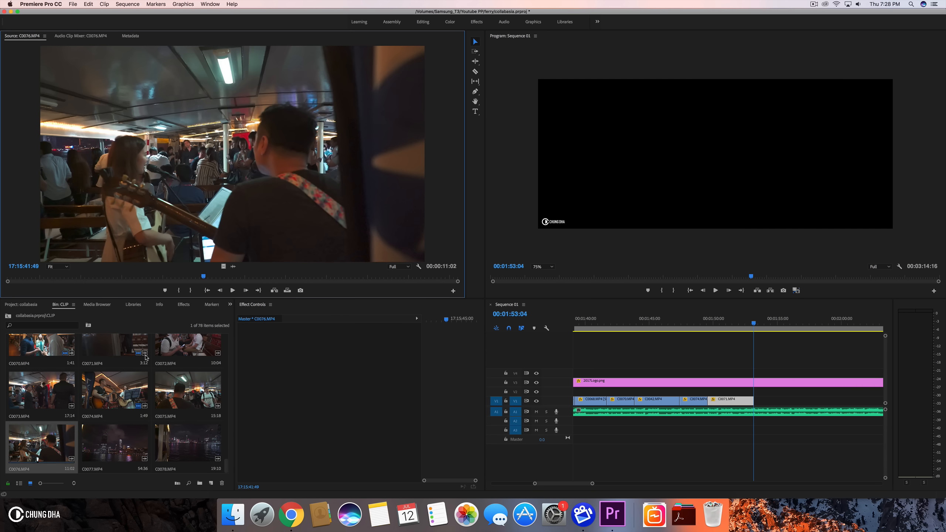
pyautogui.click(182, 291)
pyautogui.moveTo(205, 278); pyautogui.dragTo(334, 278)
pyautogui.click(192, 290)
pyautogui.moveTo(402, 315); pyautogui.dragTo(759, 402)
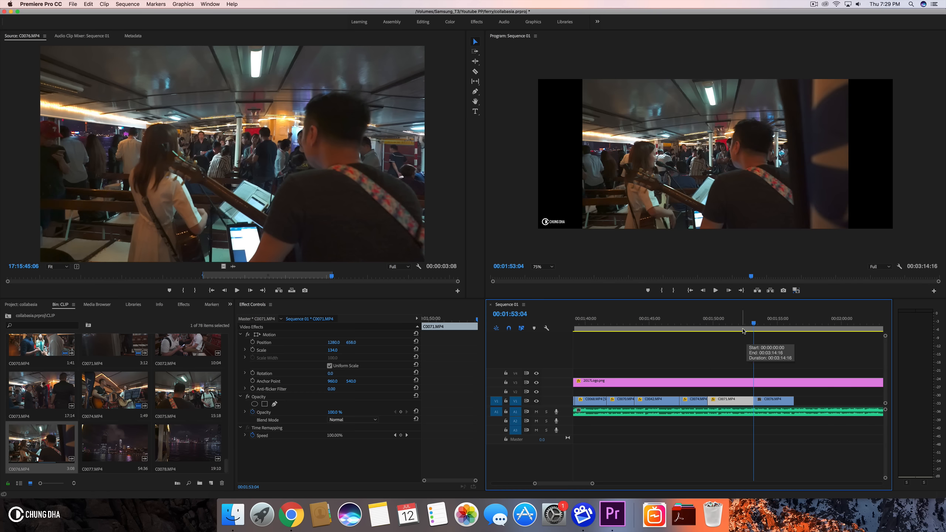
# - Set C0076.MP4's scale to 134 and trim its end at about 1:55:24
pyautogui.click(761, 399)
pyautogui.click(335, 350)
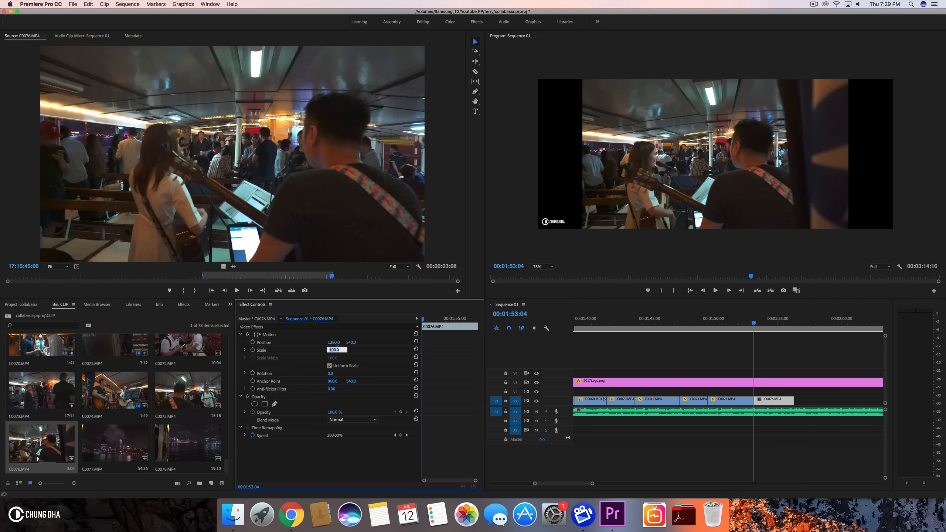
pyautogui.press('Return')
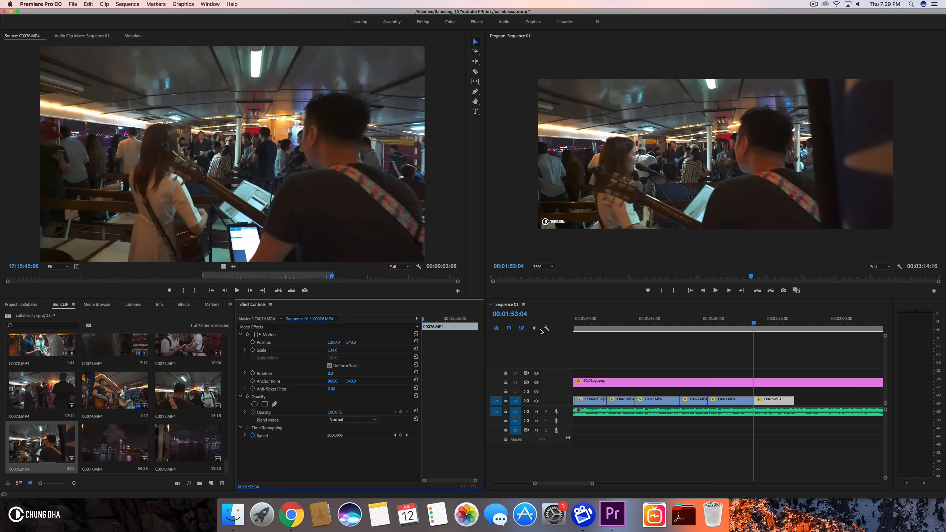
pyautogui.moveTo(725, 325); pyautogui.dragTo(789, 327)
pyautogui.moveTo(789, 401); pyautogui.dragTo(786, 401)
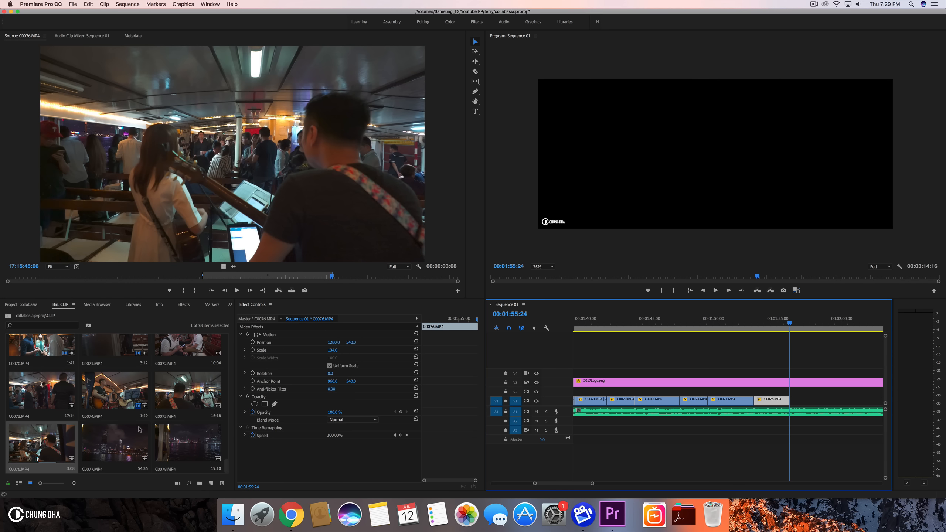
# - Preview C0077.MP4 in the source monitor
pyautogui.doubleClick(174, 446)
pyautogui.doubleClick(101, 444)
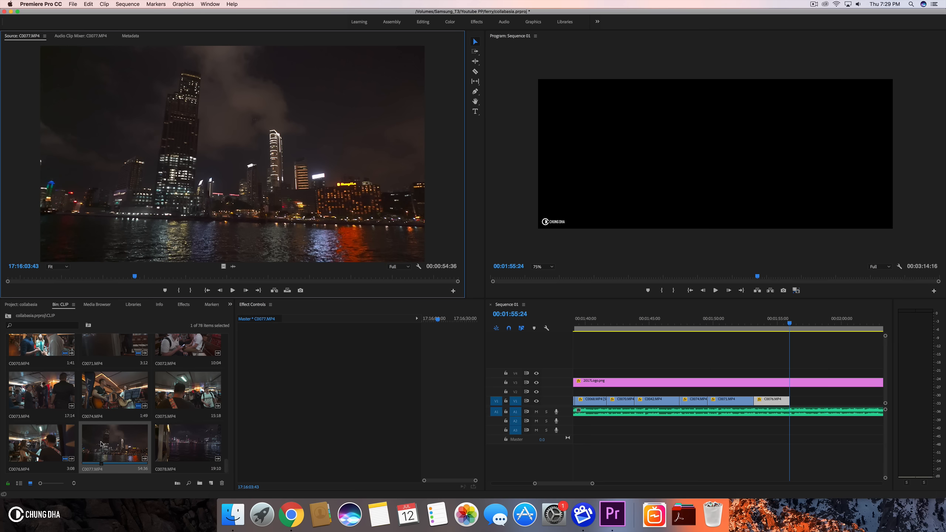
pyautogui.moveTo(76, 276); pyautogui.dragTo(212, 276)
# - Open C0078.MP4, mark an in/out range, and place it on V1 after C0076.MP4
pyautogui.doubleClick(188, 443)
pyautogui.press('i')
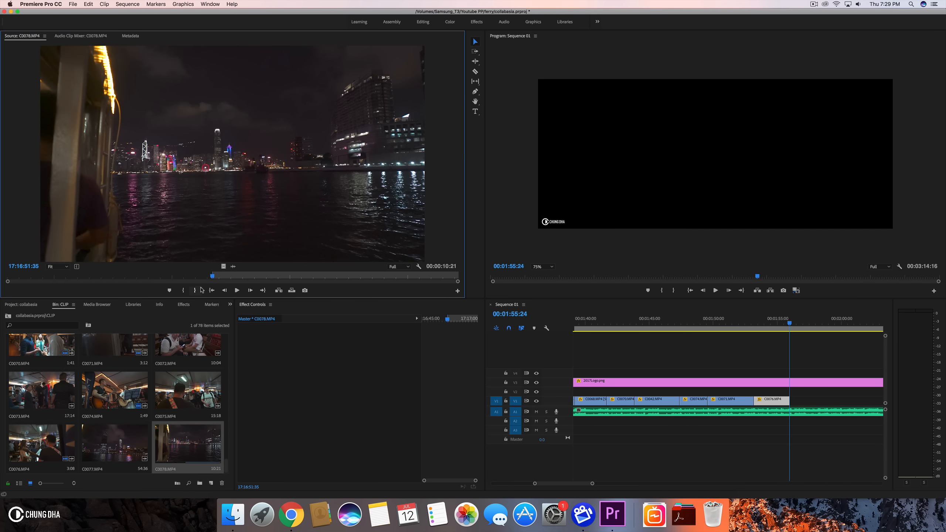
pyautogui.moveTo(213, 276); pyautogui.dragTo(242, 278)
pyautogui.click(195, 290)
pyautogui.moveTo(327, 281); pyautogui.dragTo(664, 360)
pyautogui.moveTo(798, 390)
pyautogui.mouseDown()
pyautogui.moveTo(791, 402)
pyautogui.moveTo(813, 402)
pyautogui.moveTo(787, 398)
pyautogui.mouseUp()
# - Slow C0078.MP4 to 50% speed and set its scale to 134
pyautogui.click(806, 392)
pyautogui.click(802, 401)
pyautogui.press('super+r')
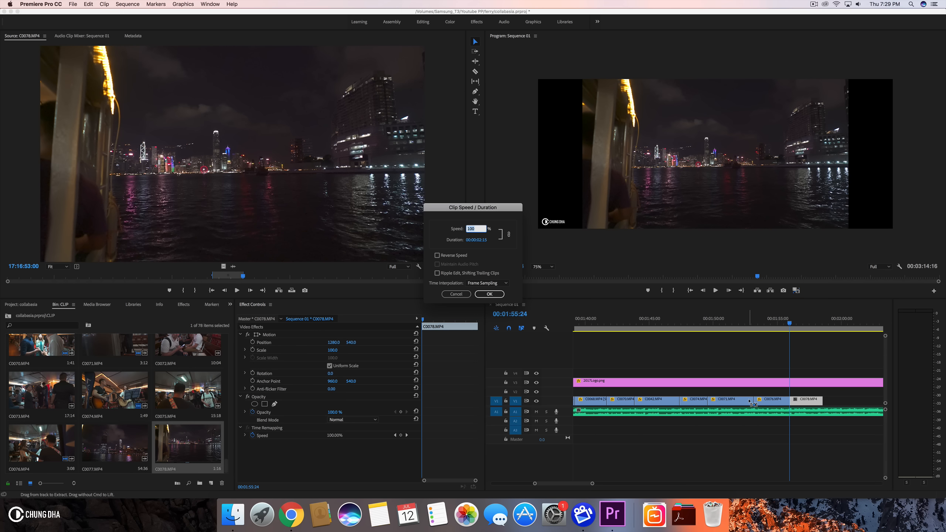
pyautogui.press('Return')
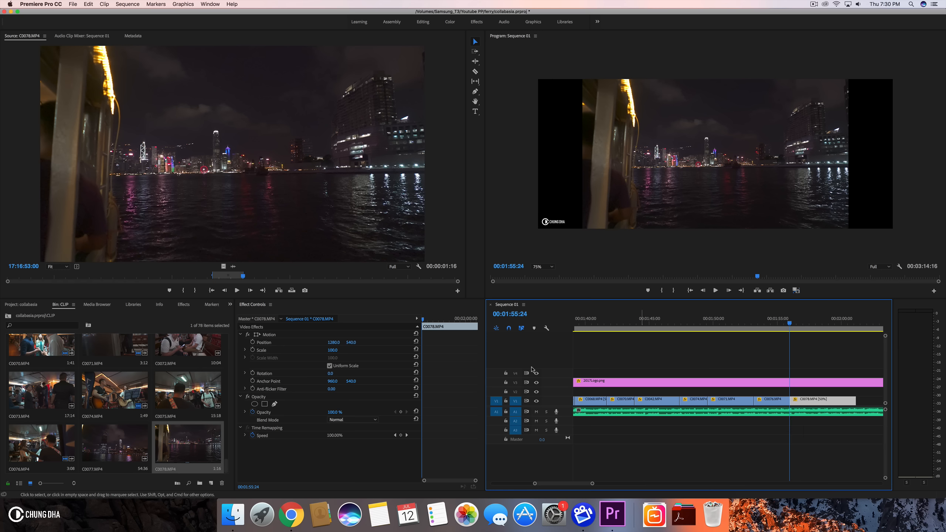
pyautogui.click(330, 355)
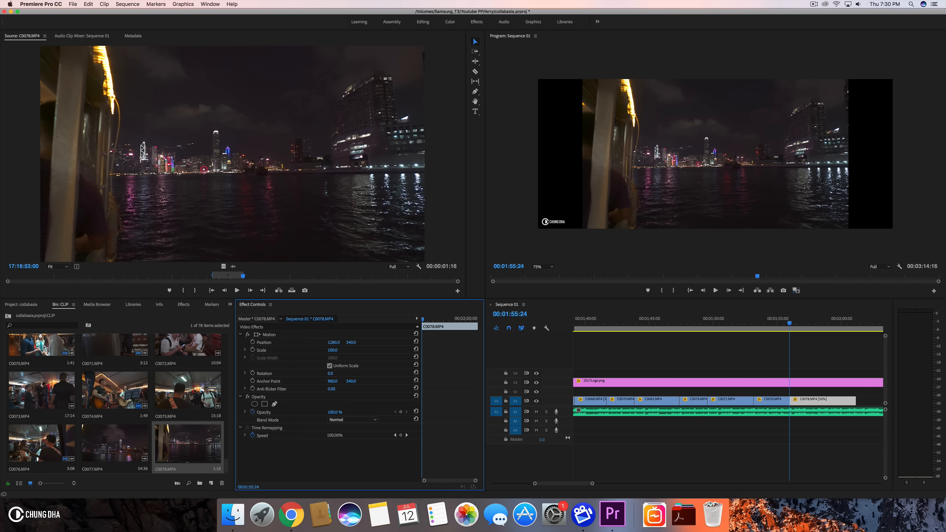
pyautogui.write('134')
pyautogui.press('Return')
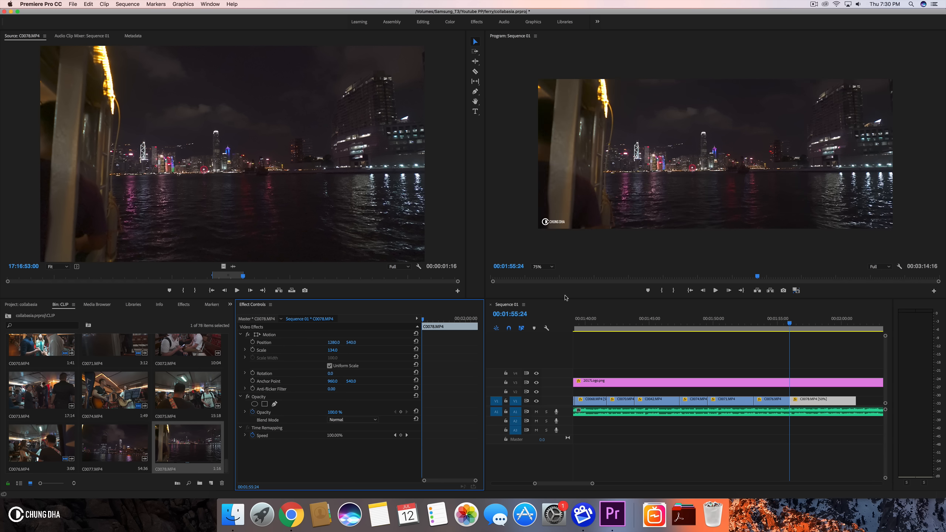
# - Play back the end of the sequence and trim C0078.MP4's end at about 1:59:23
pyautogui.click(743, 318)
pyautogui.press('space')
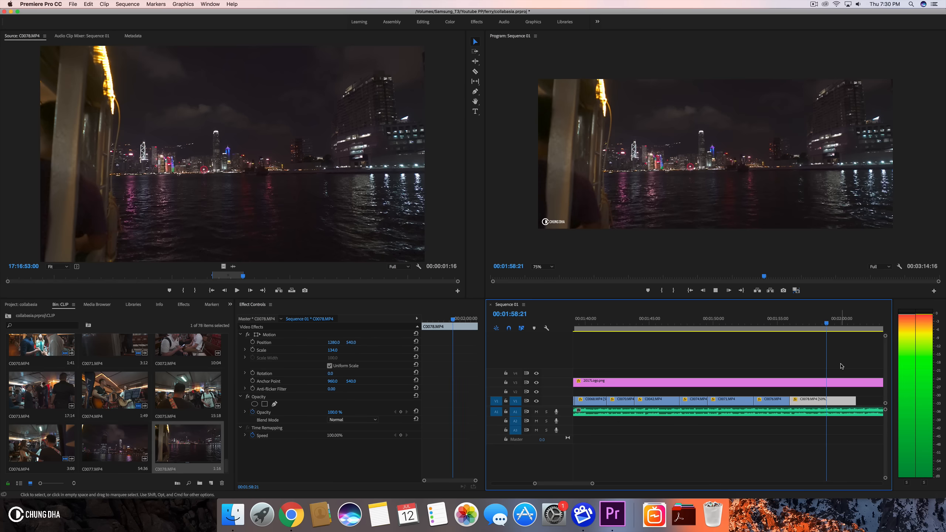
pyautogui.press('space')
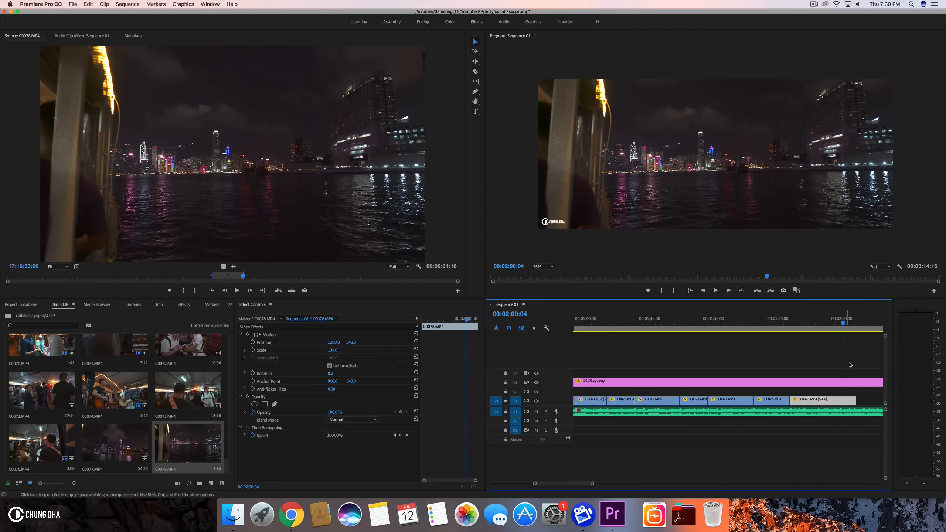
pyautogui.click(835, 324)
pyautogui.moveTo(835, 324); pyautogui.dragTo(840, 324)
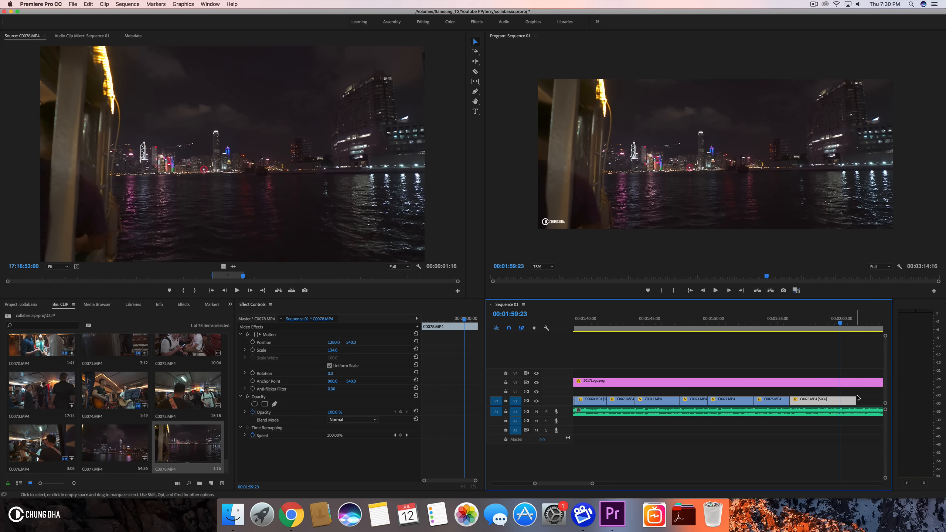
pyautogui.moveTo(854, 399); pyautogui.dragTo(840, 399)
pyautogui.moveTo(591, 483); pyautogui.dragTo(636, 484)
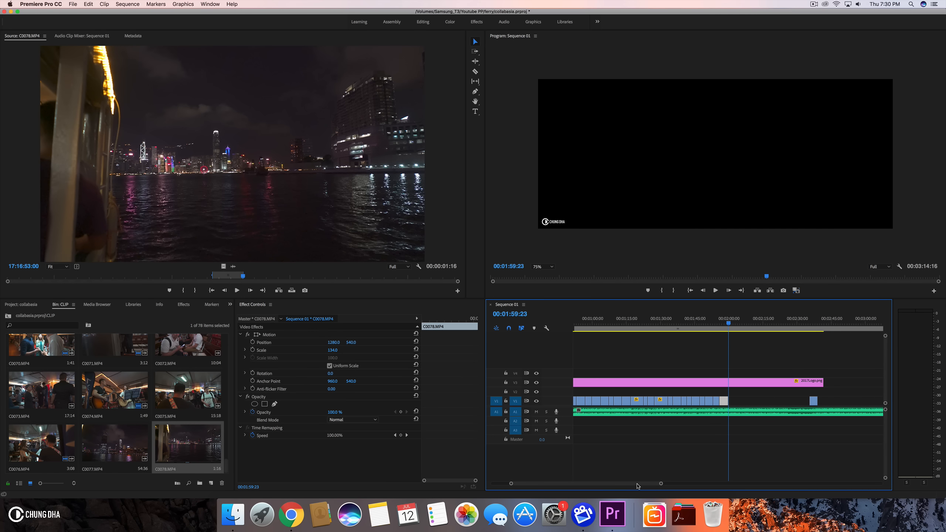
# - Browse the CLIP bin and preview candidate clips such as C0055.MP4 and C0061.MP4 in the source monitor
pyautogui.scroll(10, 201, 403)
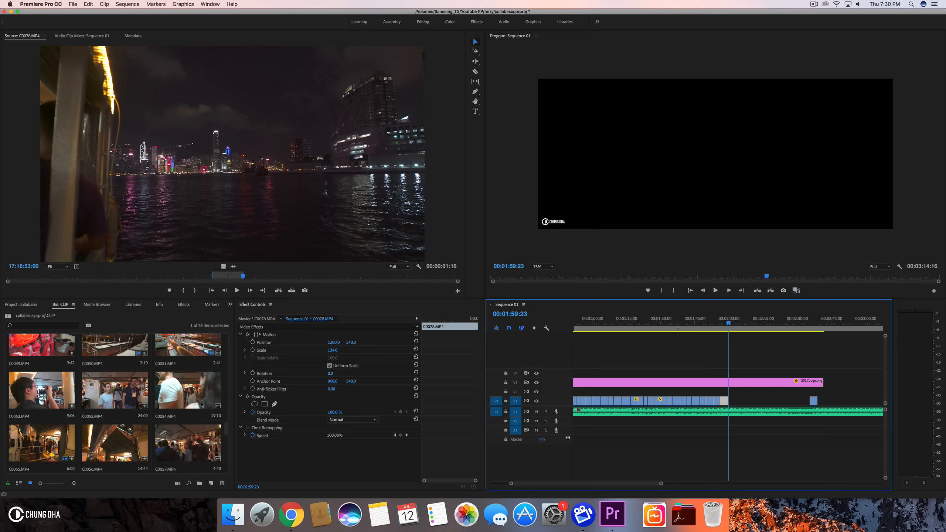
pyautogui.scroll(-3, 201, 405)
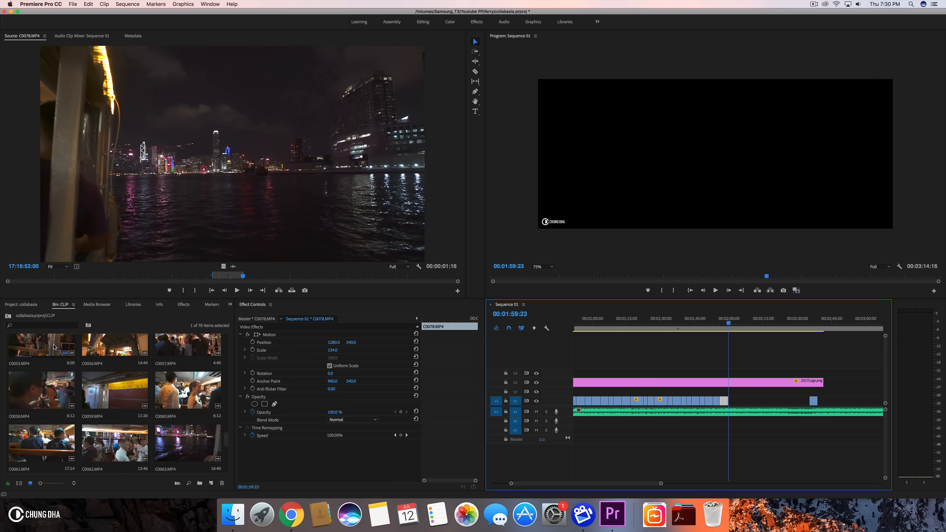
pyautogui.doubleClick(57, 347)
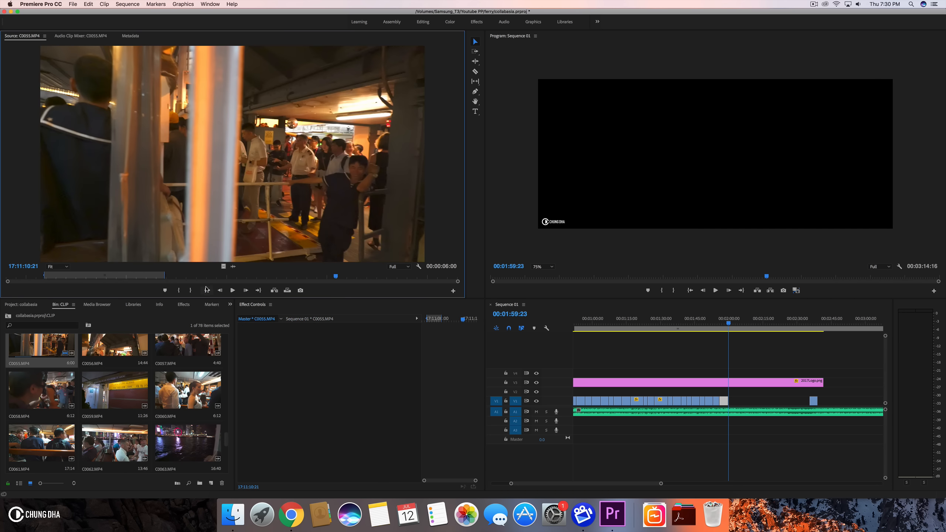
pyautogui.click(236, 276)
pyautogui.moveTo(242, 275); pyautogui.dragTo(241, 276)
pyautogui.scroll(11, 72, 396)
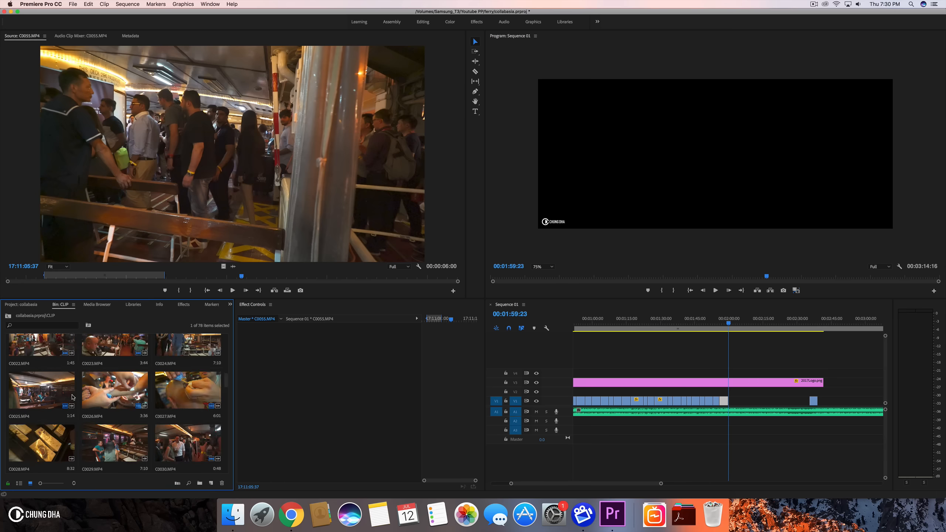
pyautogui.scroll(2, 74, 398)
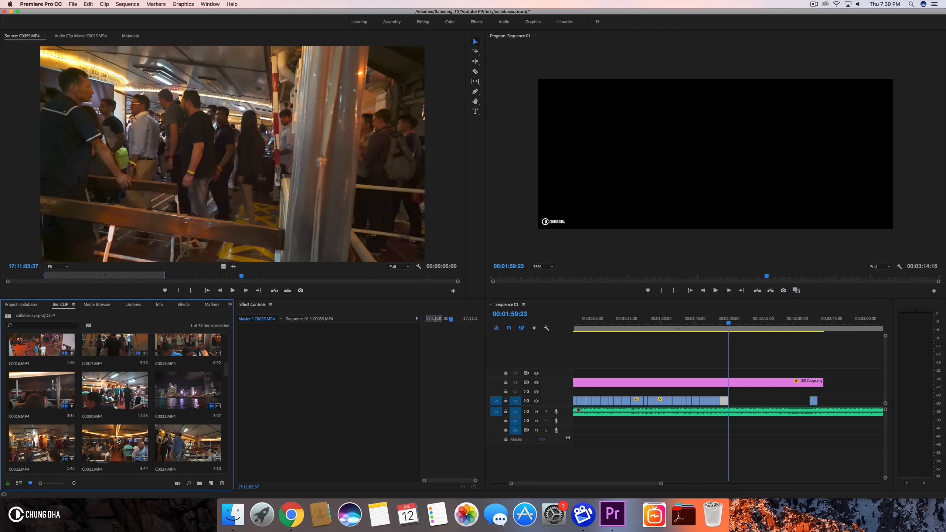
pyautogui.scroll(2, 156, 379)
pyautogui.scroll(-10, 159, 403)
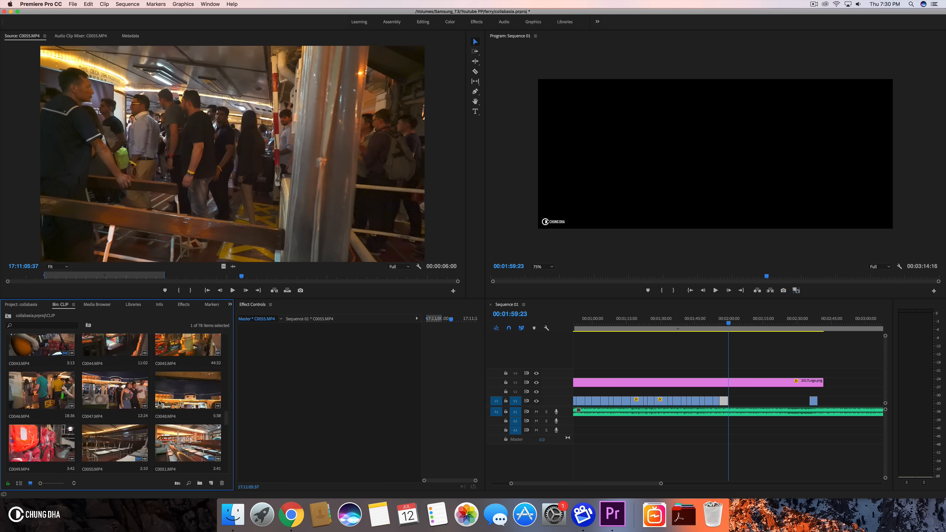
pyautogui.scroll(2, 159, 403)
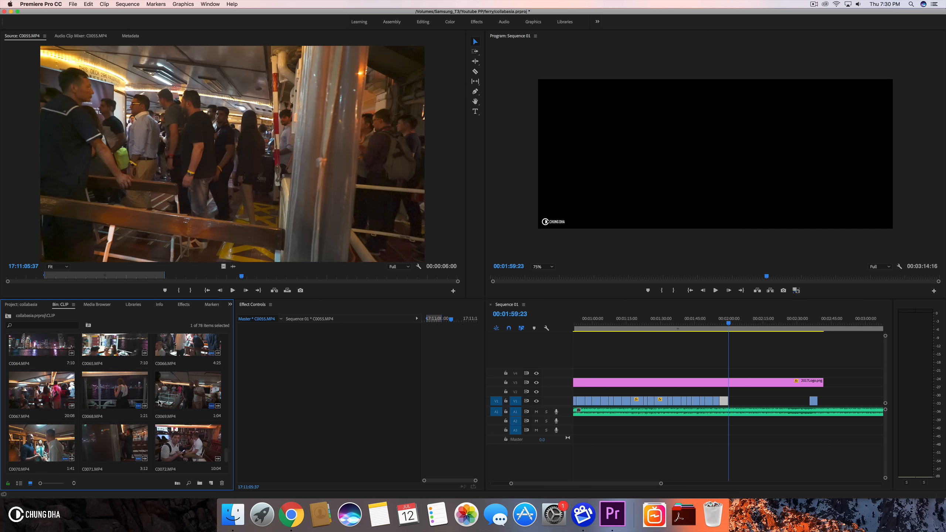
pyautogui.scroll(1, 88, 390)
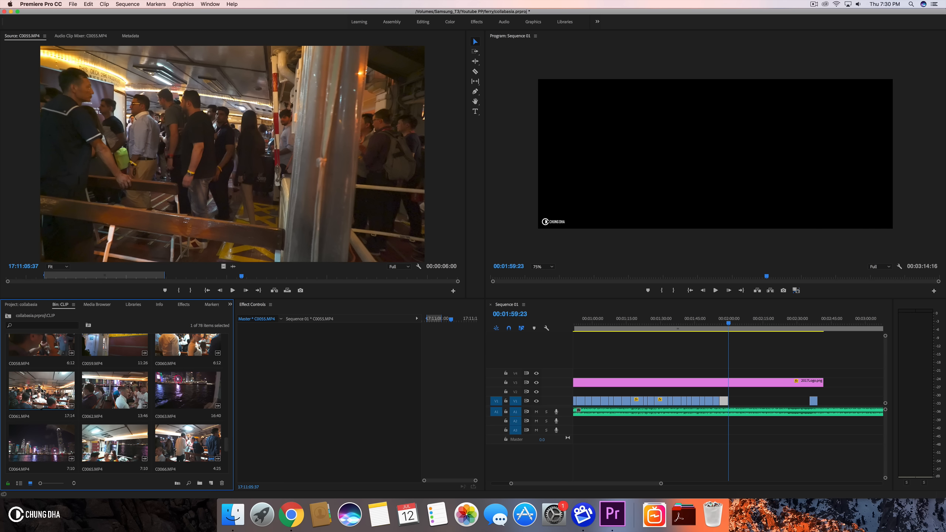
pyautogui.doubleClick(47, 392)
pyautogui.moveTo(49, 276); pyautogui.dragTo(201, 274)
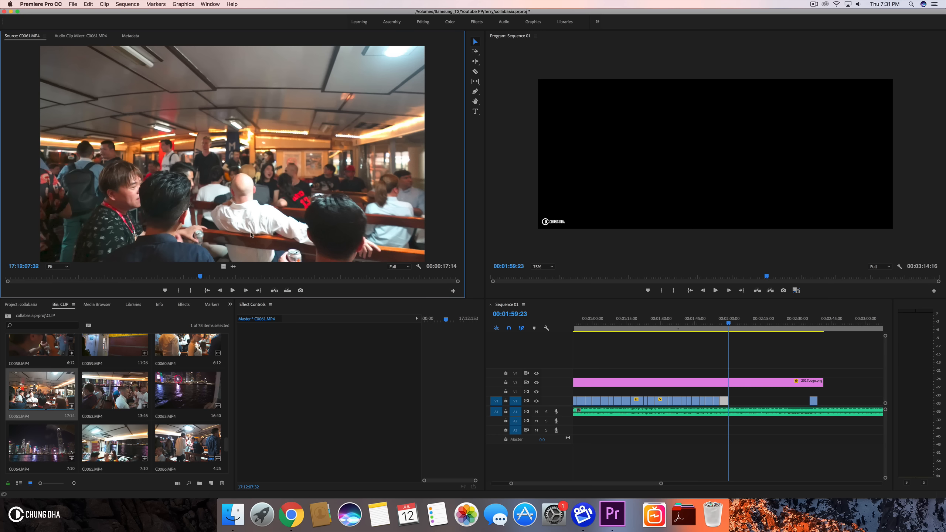
# - Open C0062.MP4 in the source monitor and mark an in/out range on it
pyautogui.doubleClick(114, 399)
pyautogui.moveTo(68, 276)
pyautogui.mouseDown()
pyautogui.moveTo(81, 276)
pyautogui.moveTo(62, 275)
pyautogui.mouseUp()
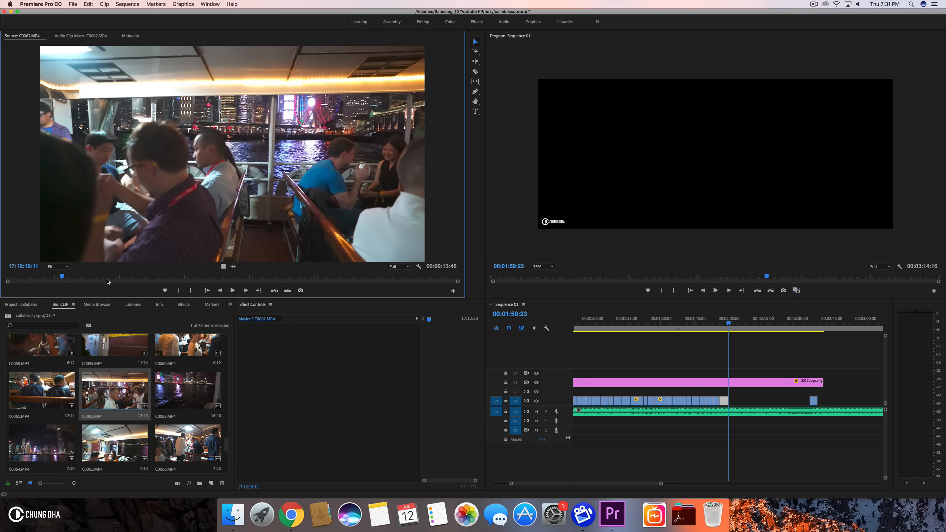
pyautogui.click(177, 291)
pyautogui.moveTo(62, 276); pyautogui.dragTo(132, 283)
pyautogui.click(194, 292)
# - Move C0019.MP4 to the end of V1 and place the C0062.MP4 range into its gap at about 0:54
pyautogui.hscroll(-5, 630, 367)
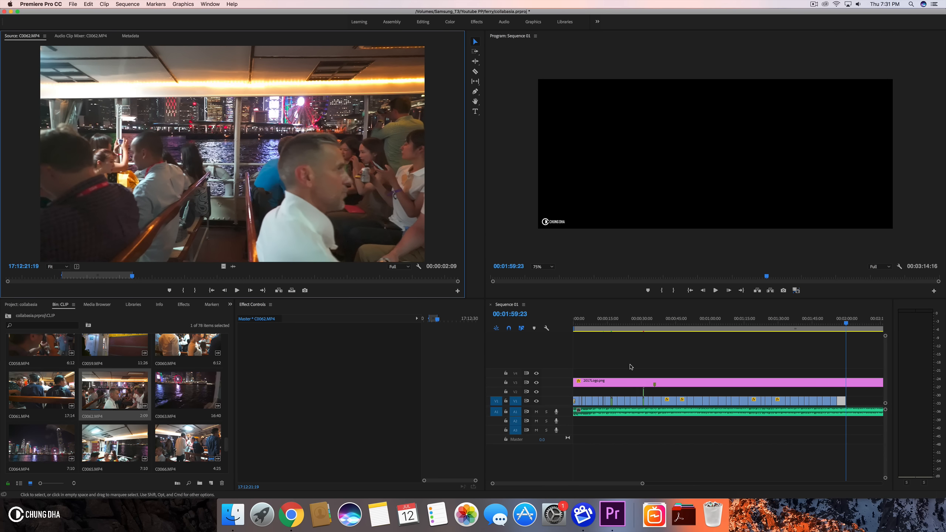
pyautogui.click(619, 329)
pyautogui.press('space')
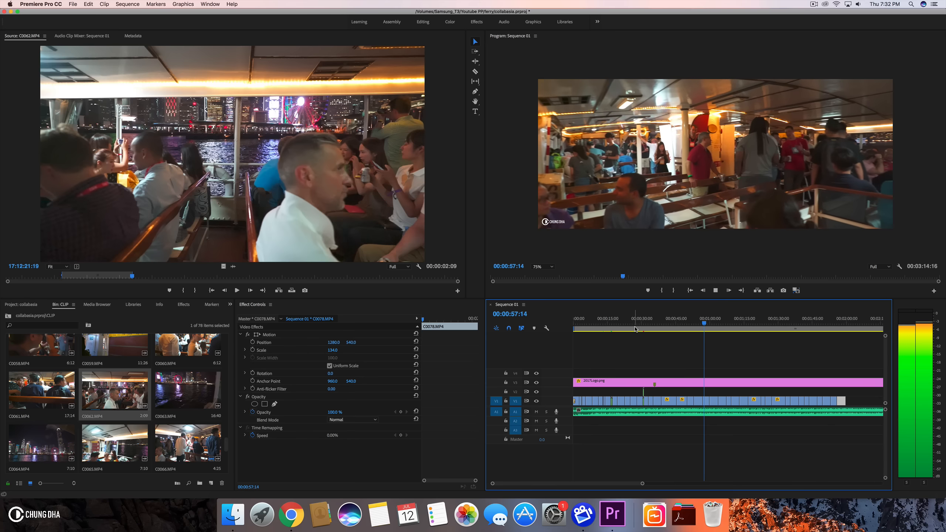
pyautogui.press('space')
pyautogui.moveTo(705, 323); pyautogui.dragTo(697, 323)
pyautogui.click(699, 401)
pyautogui.moveTo(699, 401); pyautogui.dragTo(857, 404)
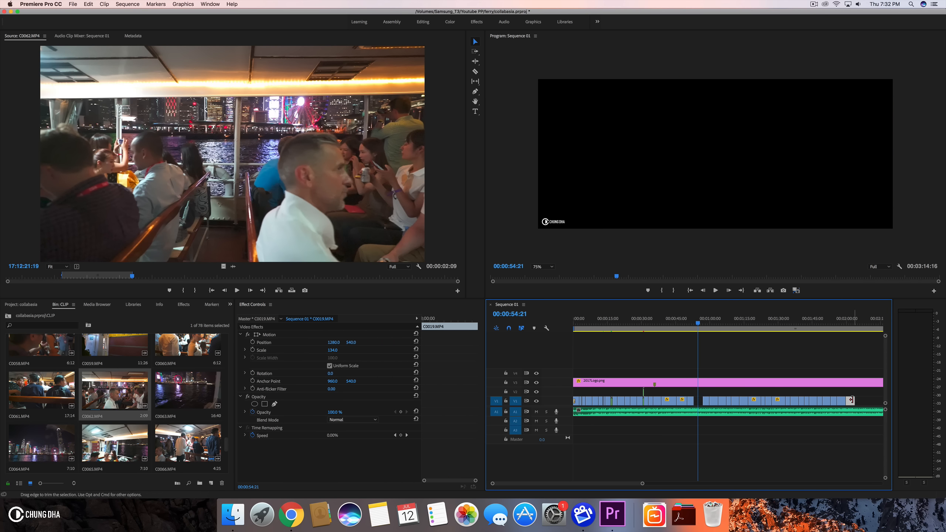
pyautogui.moveTo(225, 267); pyautogui.dragTo(696, 392)
# - Change C0062.MP4's speed in the Clip Speed/Duration dialog and set its scale to 134
pyautogui.click(690, 324)
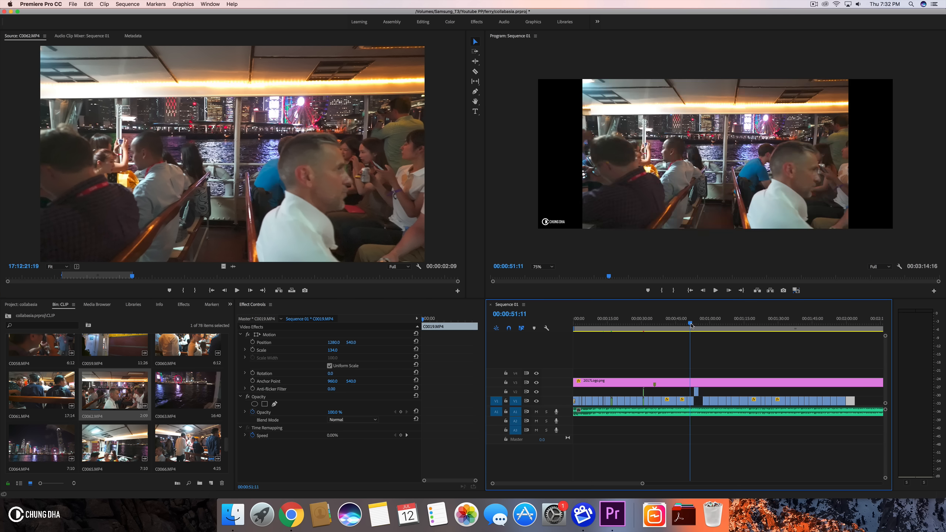
pyautogui.press('space')
pyautogui.press('space')
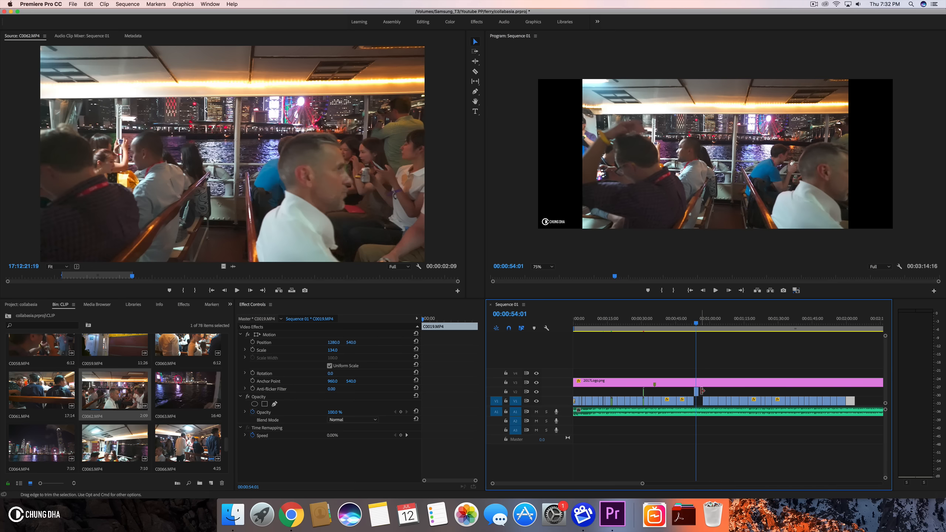
pyautogui.click(696, 392)
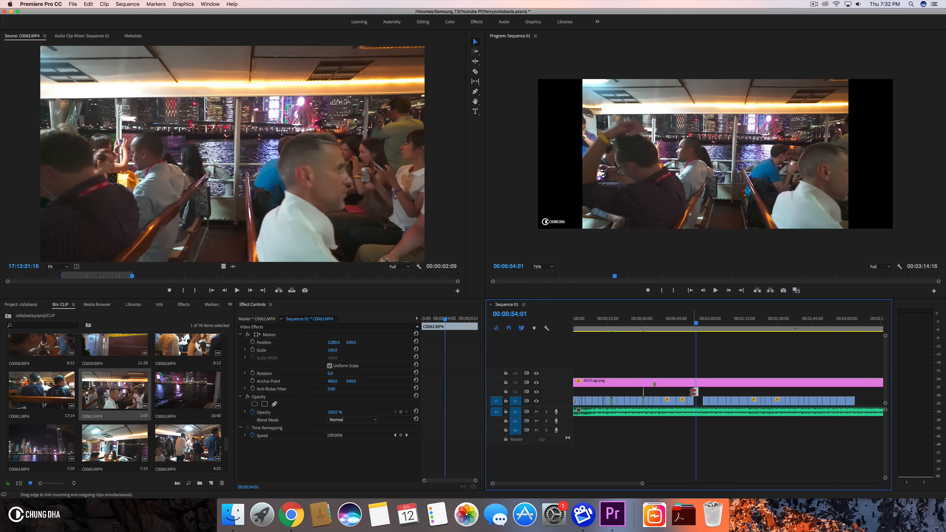
pyautogui.press('super+r')
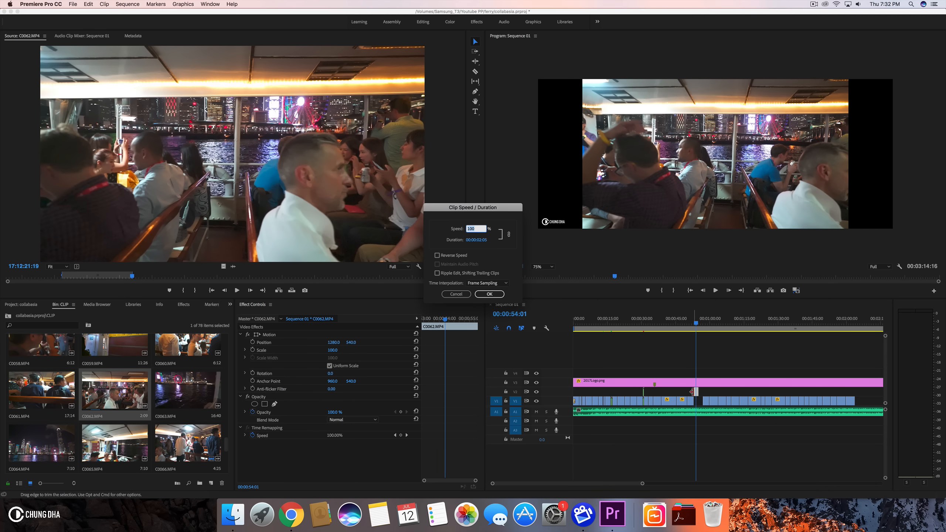
pyautogui.press('Return')
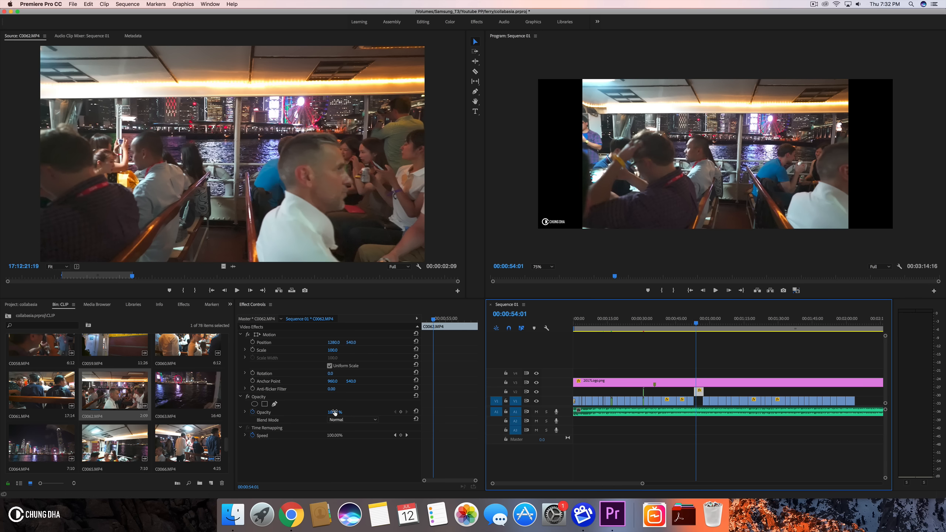
pyautogui.click(334, 350)
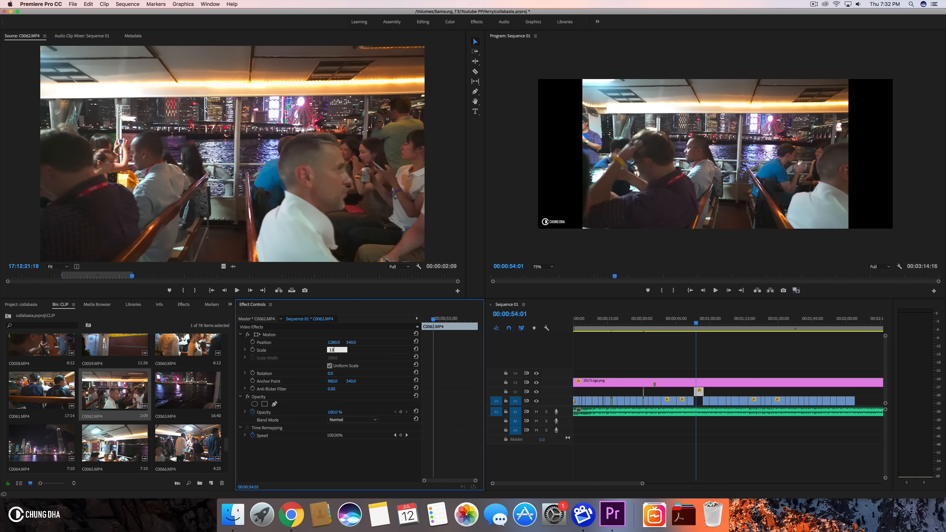
pyautogui.press('Return')
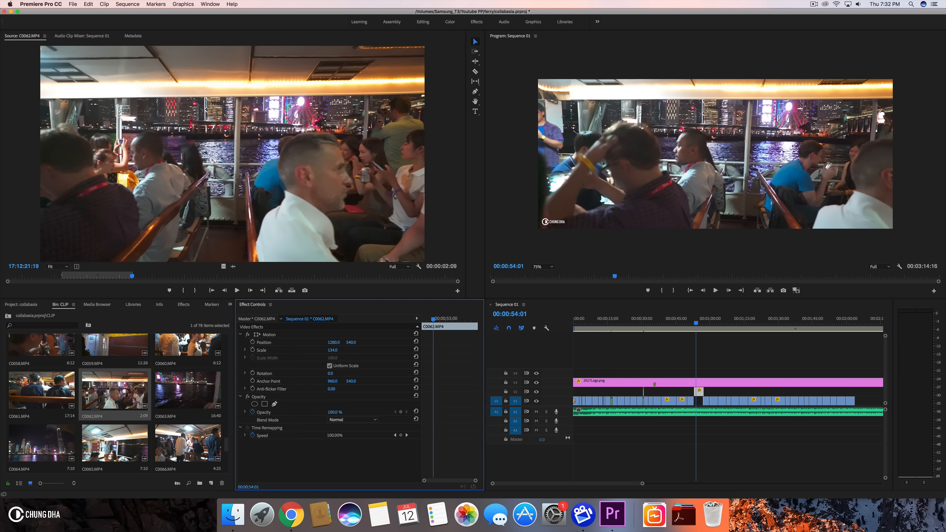
# - Play back the sequence around the inserted C0062.MP4 to check the cuts
pyautogui.moveTo(642, 484); pyautogui.dragTo(618, 483)
pyautogui.moveTo(734, 320)
pyautogui.mouseDown()
pyautogui.moveTo(724, 319)
pyautogui.moveTo(743, 320)
pyautogui.moveTo(732, 321)
pyautogui.mouseUp()
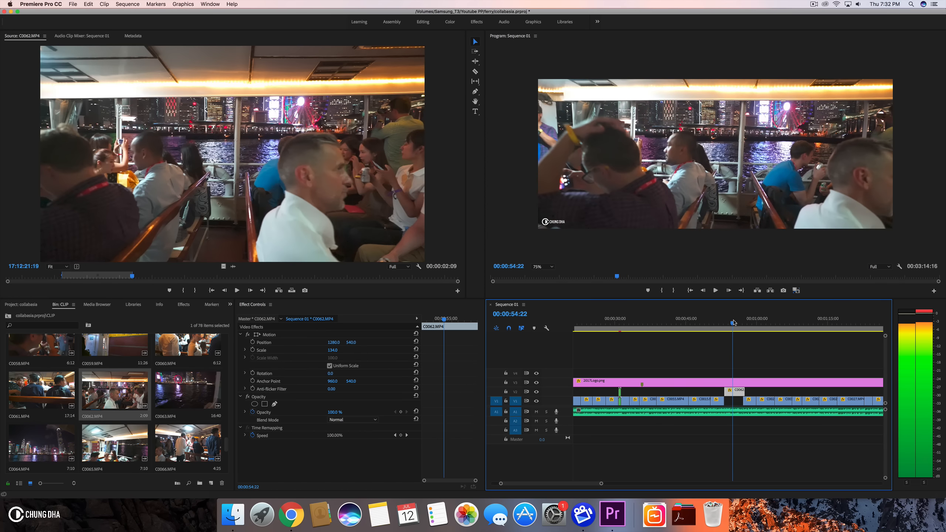
pyautogui.moveTo(729, 395); pyautogui.dragTo(728, 402)
pyautogui.click(726, 321)
pyautogui.press('space')
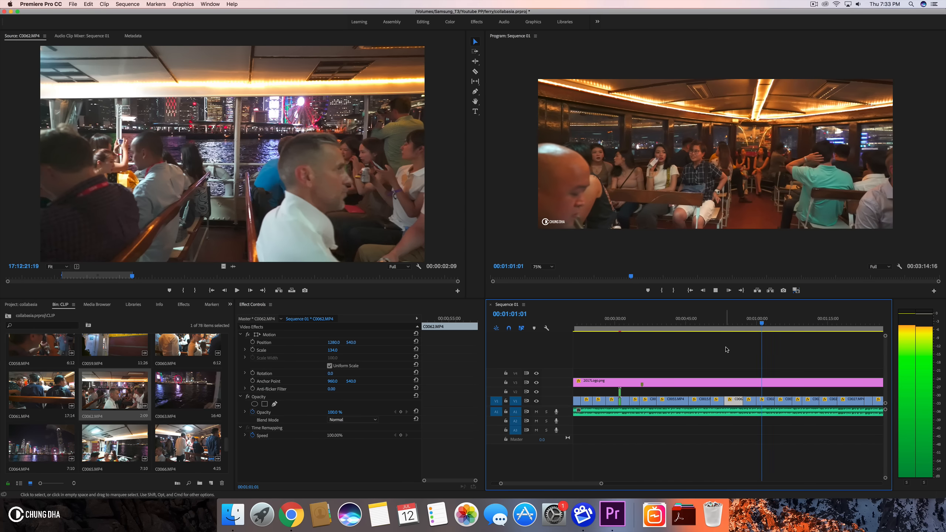
pyautogui.press('space')
# - Delete C0019.MP4 from the end of V1
pyautogui.hscroll(10, 769, 372)
pyautogui.hscroll(3, 768, 372)
pyautogui.moveTo(719, 320)
pyautogui.mouseDown()
pyautogui.moveTo(709, 321)
pyautogui.moveTo(724, 320)
pyautogui.mouseUp()
pyautogui.click(725, 399)
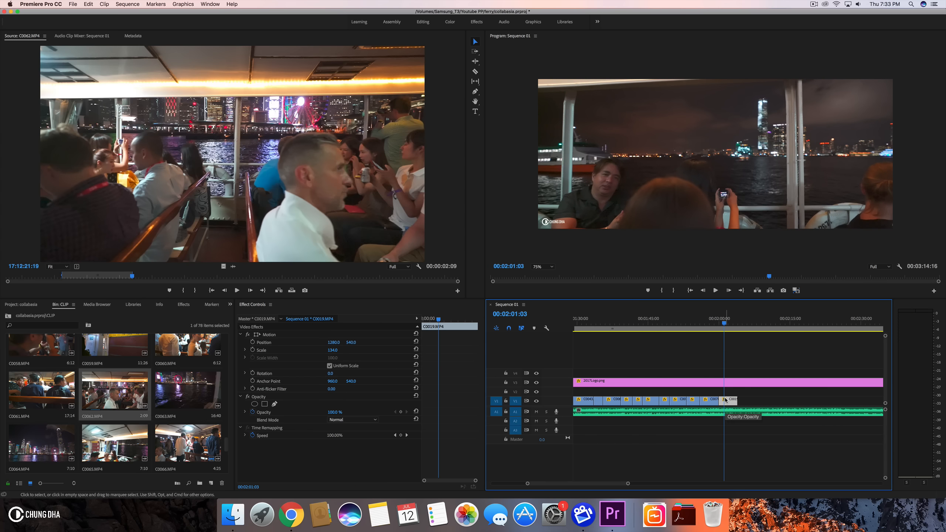
pyautogui.press('Delete')
pyautogui.moveTo(689, 317); pyautogui.dragTo(711, 317)
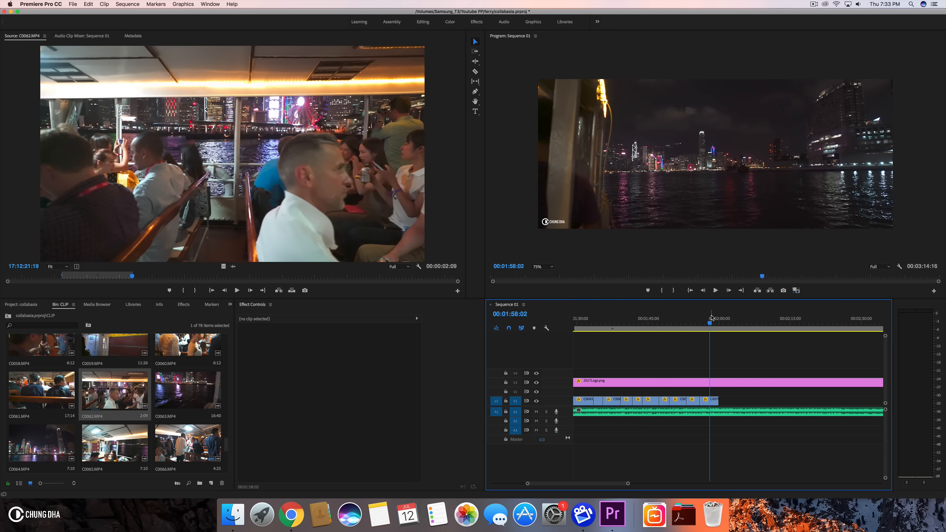
# - Move C0021.MP4 to follow the last clip on V1 at about 2:01
pyautogui.hscroll(5, 788, 347)
pyautogui.moveTo(791, 400); pyautogui.dragTo(623, 401)
pyautogui.moveTo(609, 321); pyautogui.dragTo(635, 325)
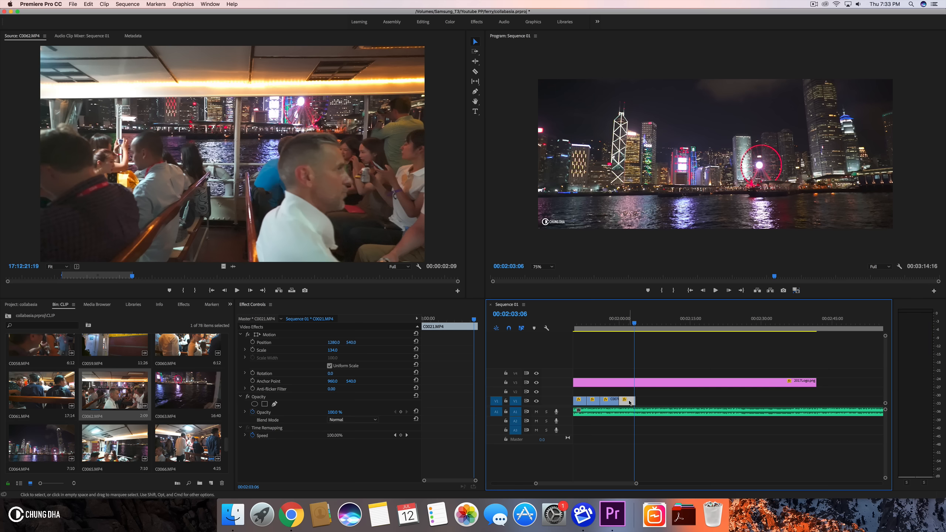
# - Slow C0021.MP4 to 50% speed and extend its end to about 2:14
pyautogui.press('super+r')
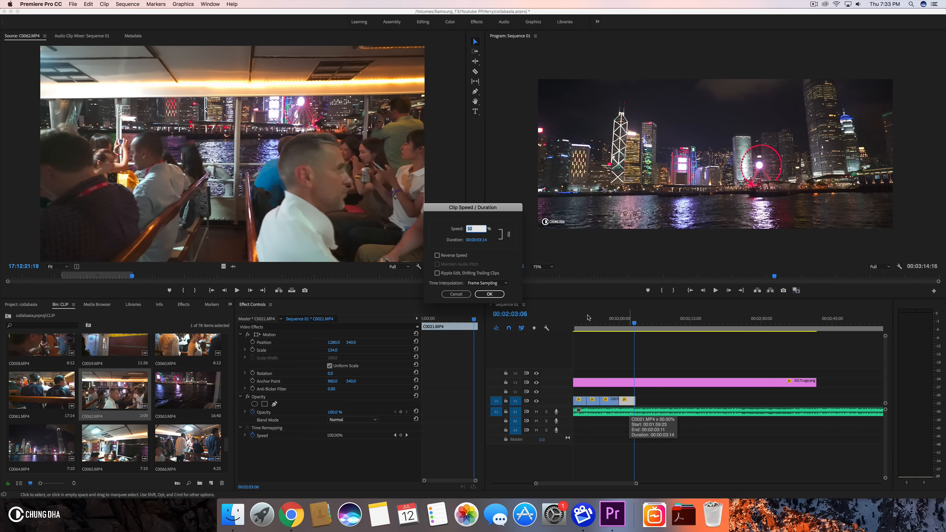
pyautogui.click(489, 295)
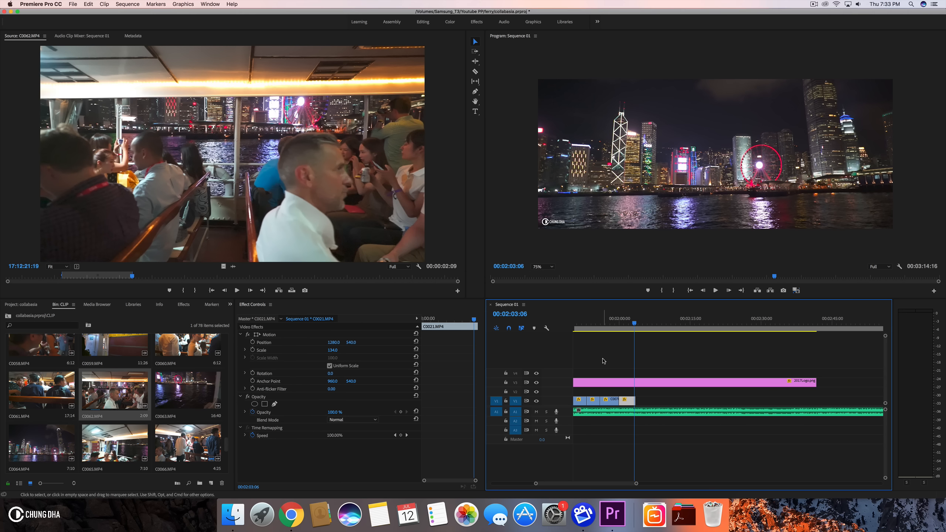
pyautogui.moveTo(631, 400); pyautogui.dragTo(687, 405)
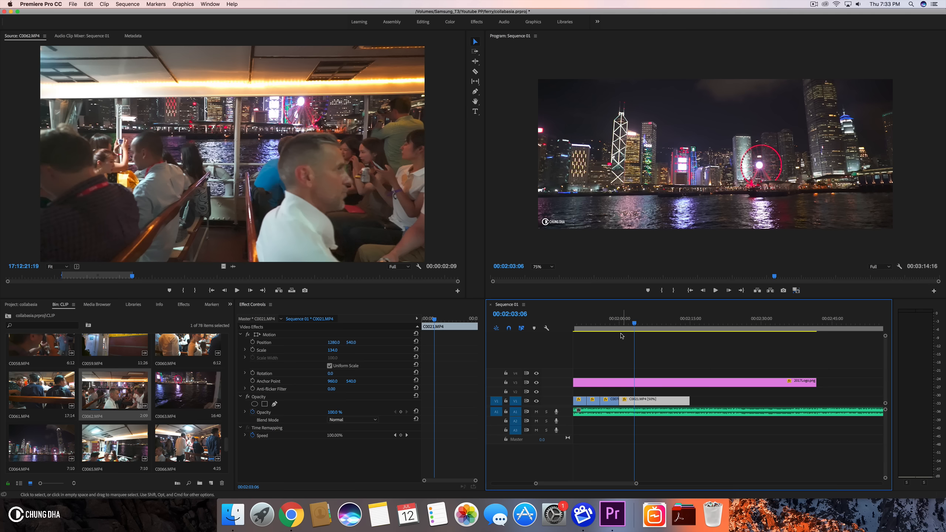
# - Play back the end of the sequence across C0021.MP4
pyautogui.click(614, 323)
pyautogui.press('space')
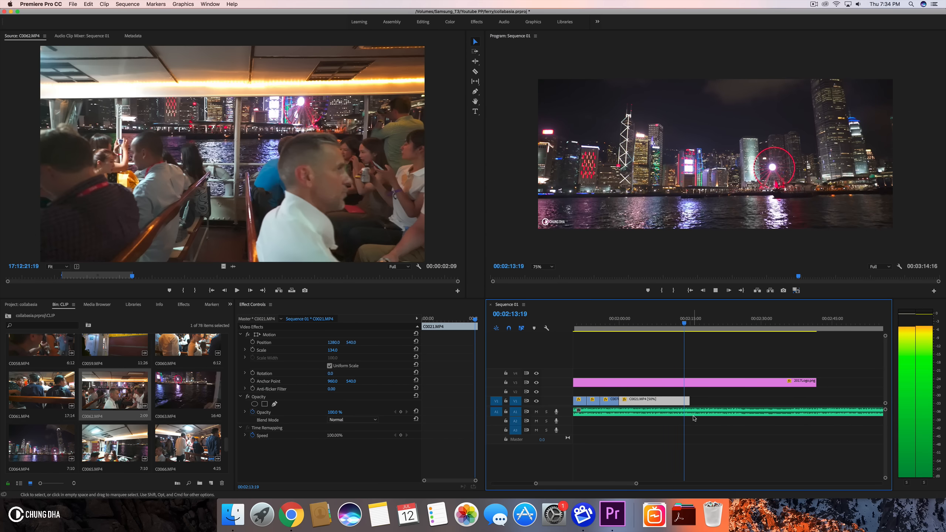
pyautogui.click(684, 321)
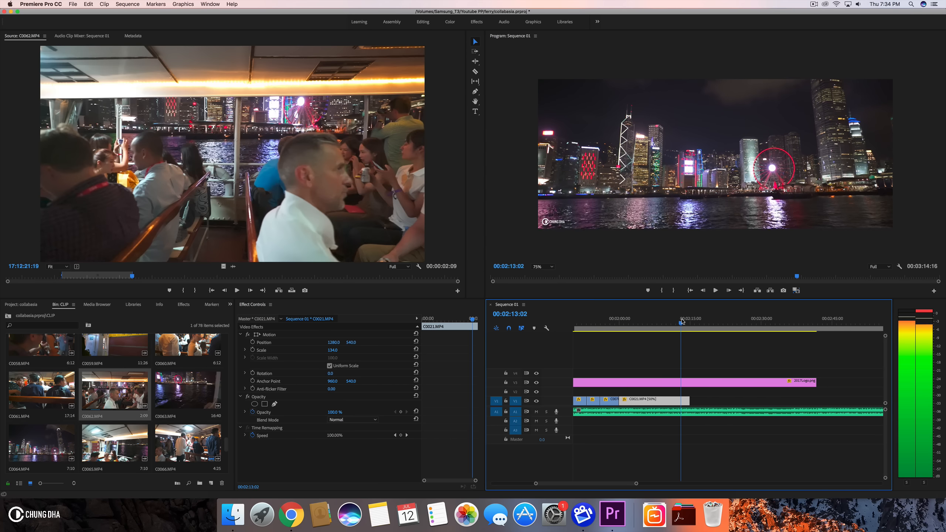
pyautogui.moveTo(684, 321); pyautogui.dragTo(679, 322)
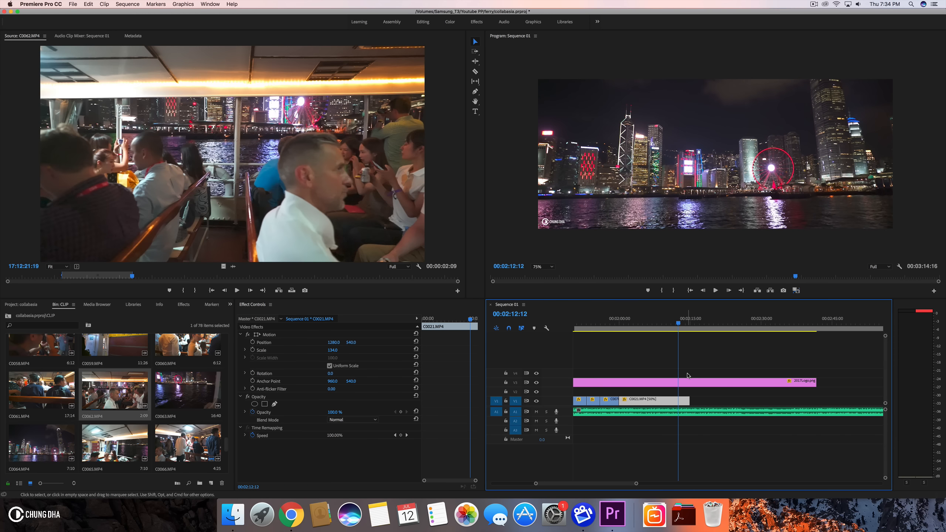
# - Split Remember.mp3 at the playhead and delete the audio after the cut
pyautogui.click(687, 411)
pyautogui.press('super+k')
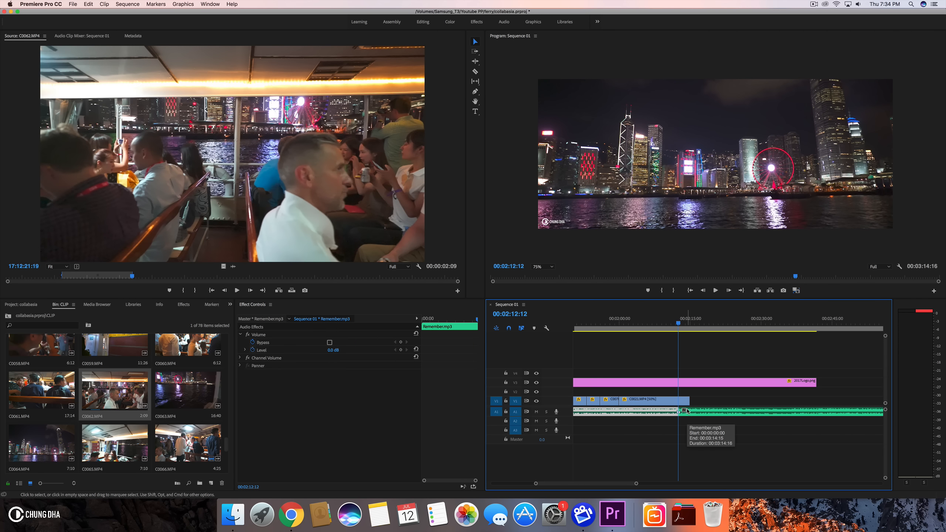
pyautogui.click(695, 416)
pyautogui.press('Delete')
# - Trim the ends of C0021.MP4 and the 2017Logo.png clip back to the end of the music
pyautogui.moveTo(689, 399); pyautogui.dragTo(682, 398)
pyautogui.click(799, 378)
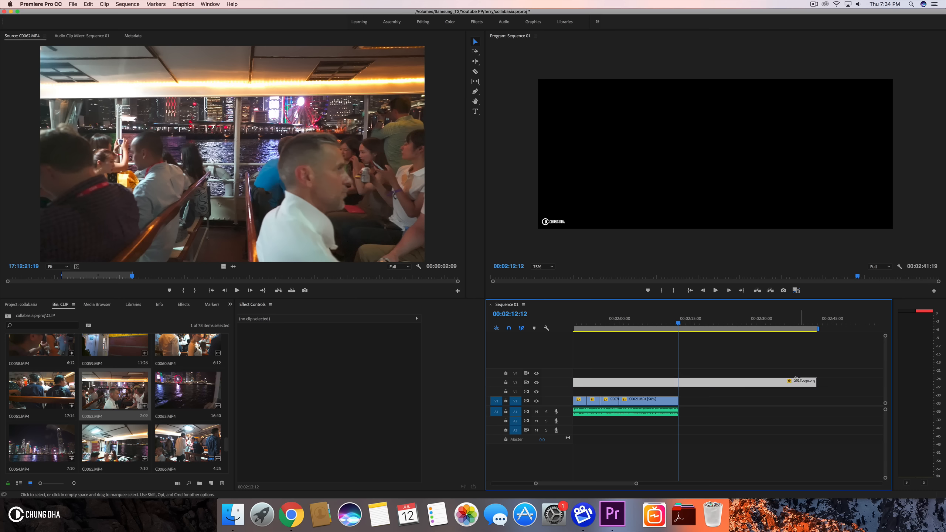
pyautogui.moveTo(816, 381); pyautogui.dragTo(776, 380)
pyautogui.moveTo(690, 380); pyautogui.dragTo(675, 381)
pyautogui.moveTo(594, 315); pyautogui.dragTo(645, 321)
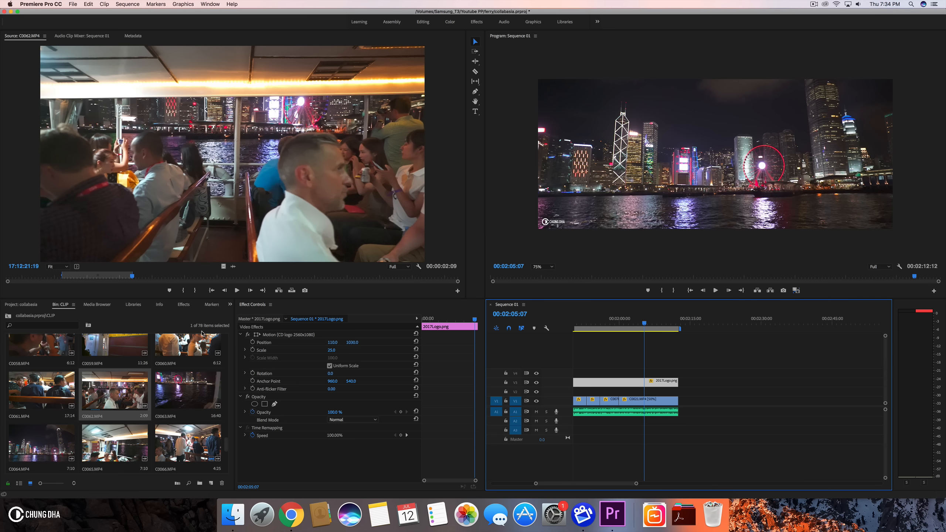
# - Browse and preview bin clips in the source monitor to find the next shot
pyautogui.doubleClick(186, 348)
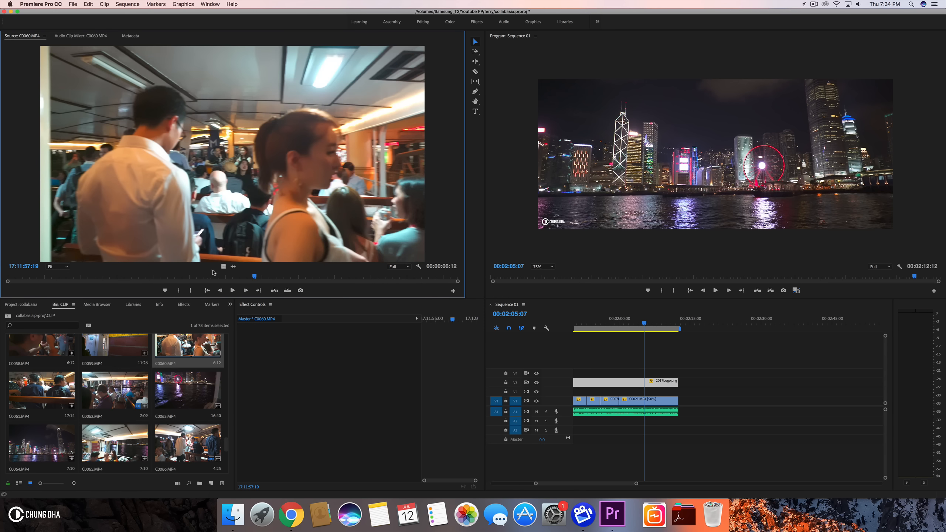
pyautogui.moveTo(217, 280); pyautogui.dragTo(444, 286)
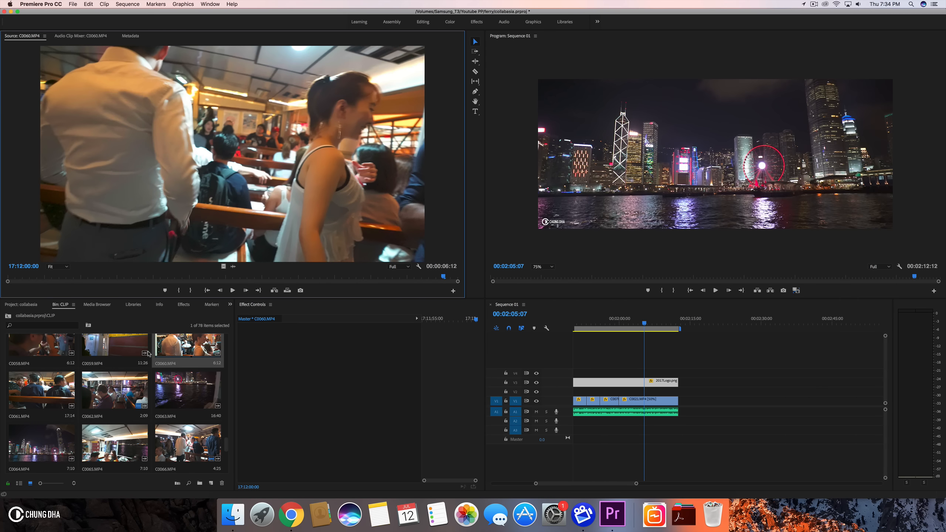
pyautogui.scroll(1, 148, 353)
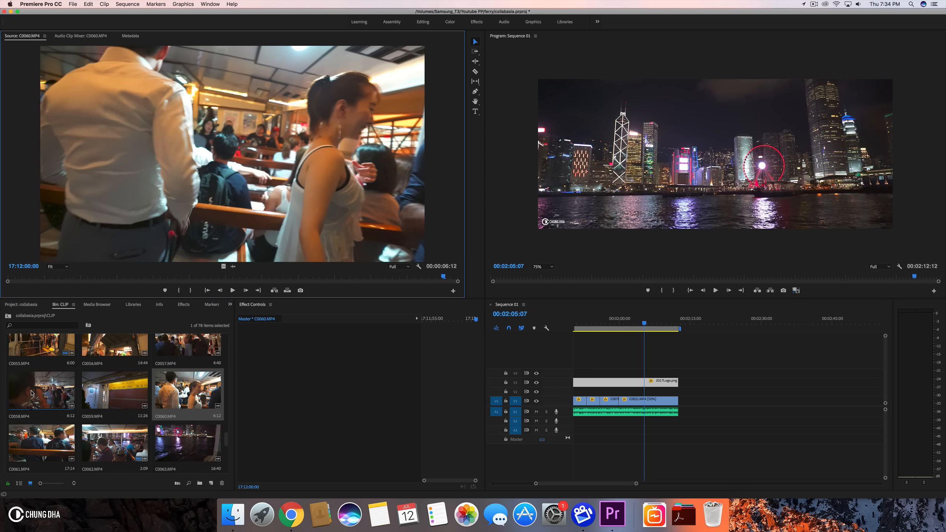
pyautogui.scroll(1, 50, 356)
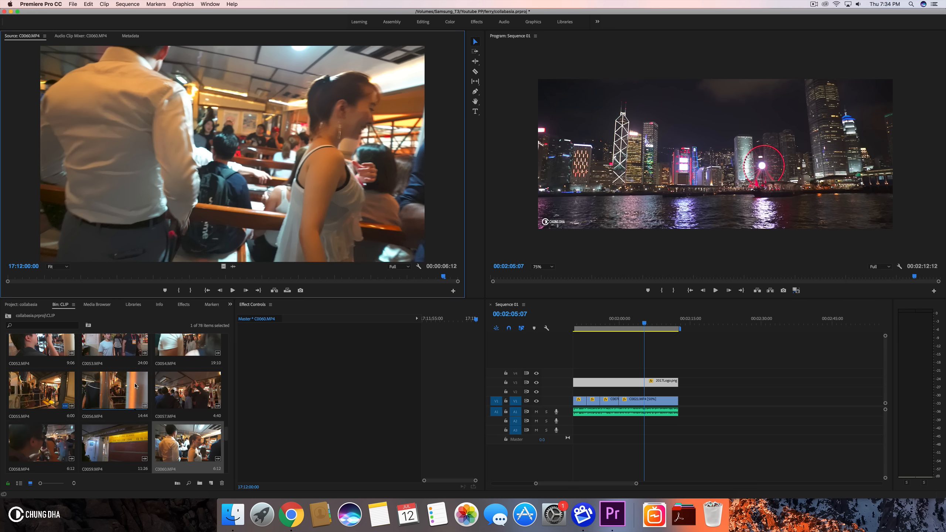
pyautogui.scroll(-6, 131, 386)
pyautogui.scroll(3, 135, 386)
pyautogui.scroll(-3, 136, 386)
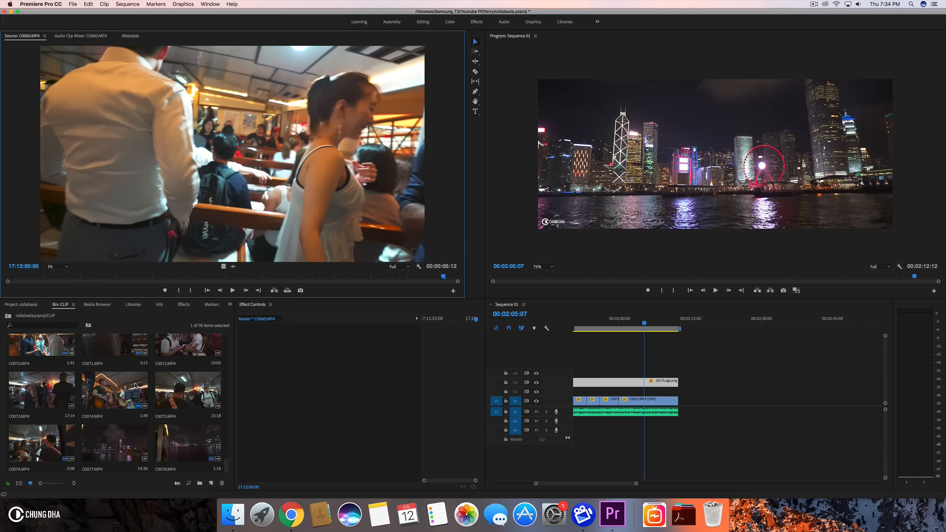
pyautogui.scroll(7, 135, 386)
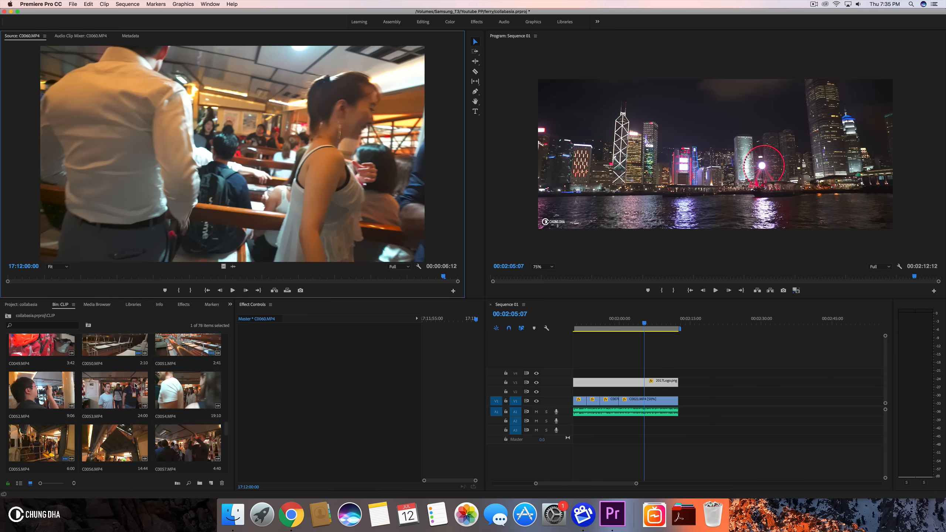
pyautogui.scroll(1, 135, 387)
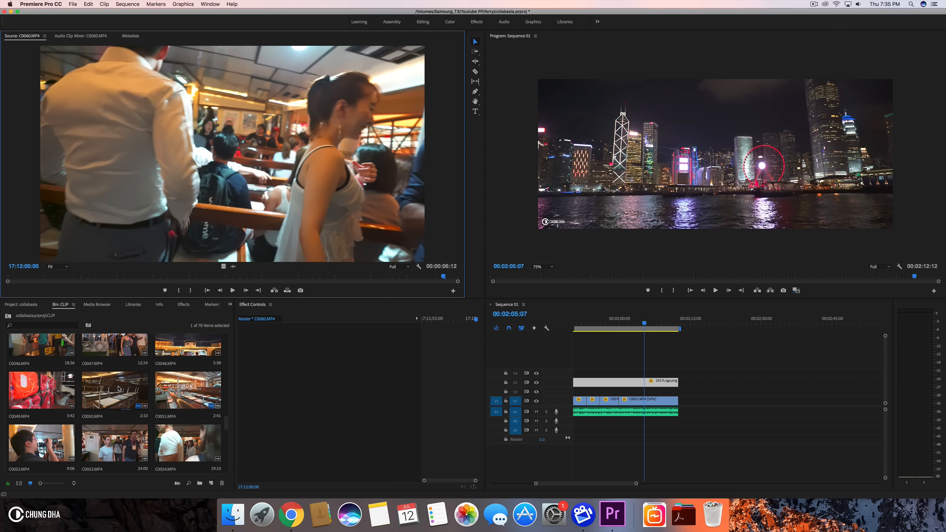
pyautogui.scroll(1, 128, 389)
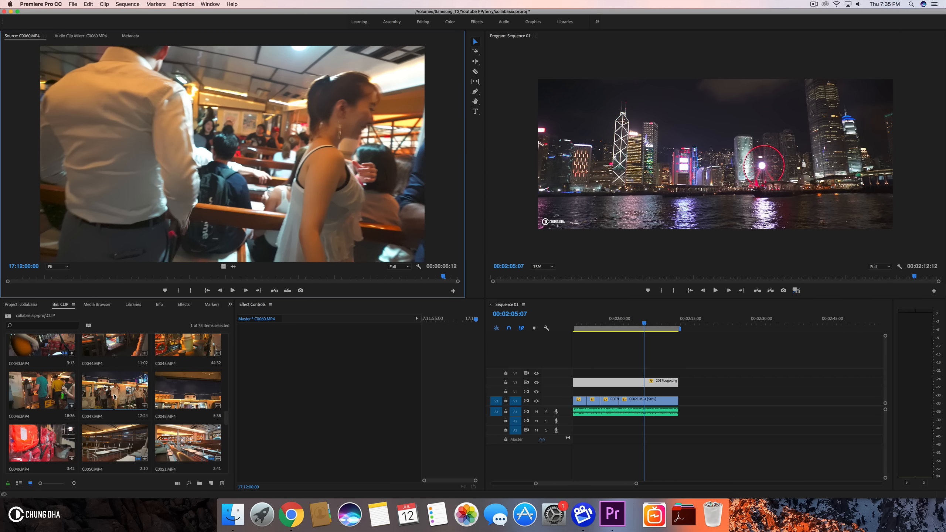
pyautogui.doubleClick(116, 396)
pyautogui.moveTo(115, 280)
pyautogui.mouseDown()
pyautogui.moveTo(129, 278)
pyautogui.moveTo(79, 271)
pyautogui.moveTo(127, 270)
pyautogui.mouseUp()
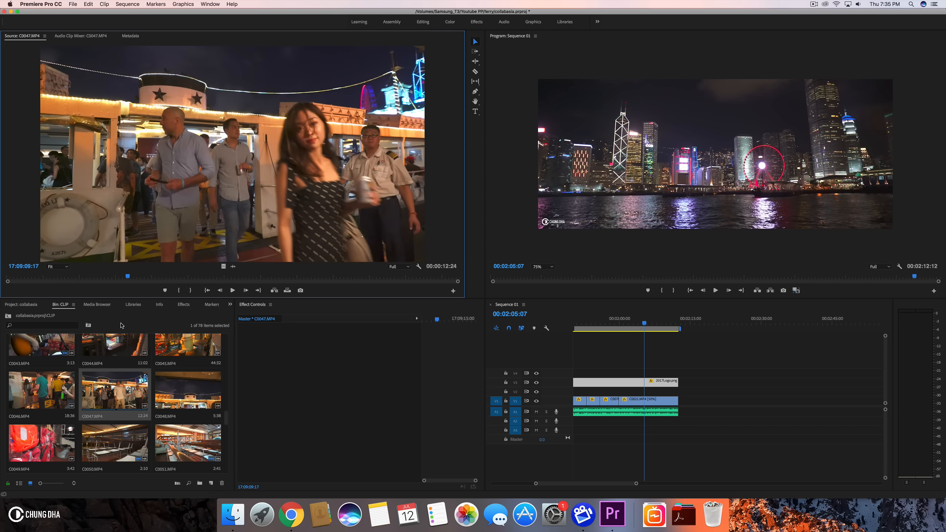
pyautogui.scroll(2, 121, 348)
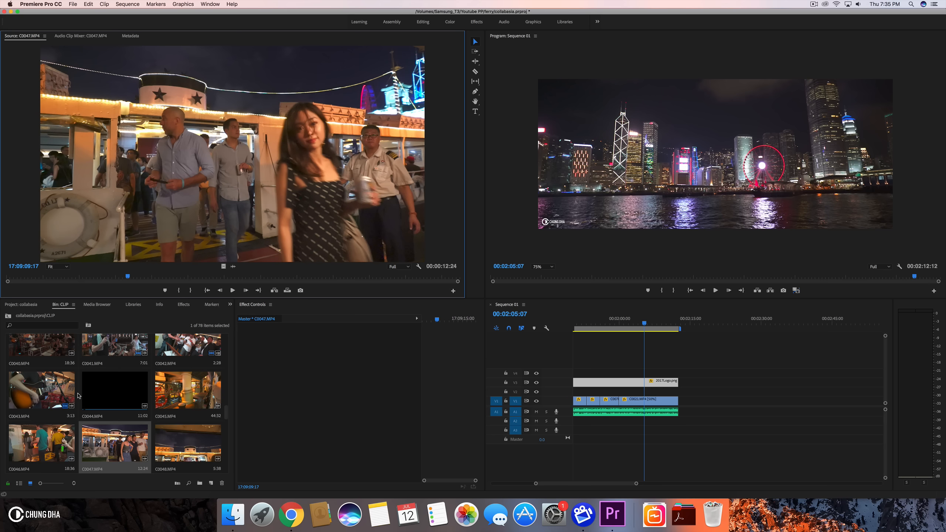
pyautogui.doubleClick(169, 390)
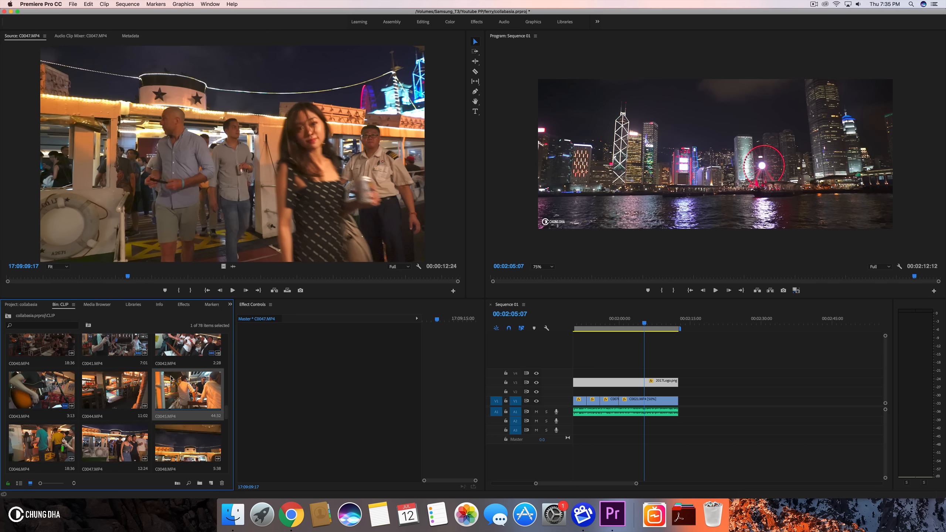
pyautogui.doubleClick(177, 382)
# - Mark in and out points around a short range of C0045.MP4 in the source monitor
pyautogui.click(62, 278)
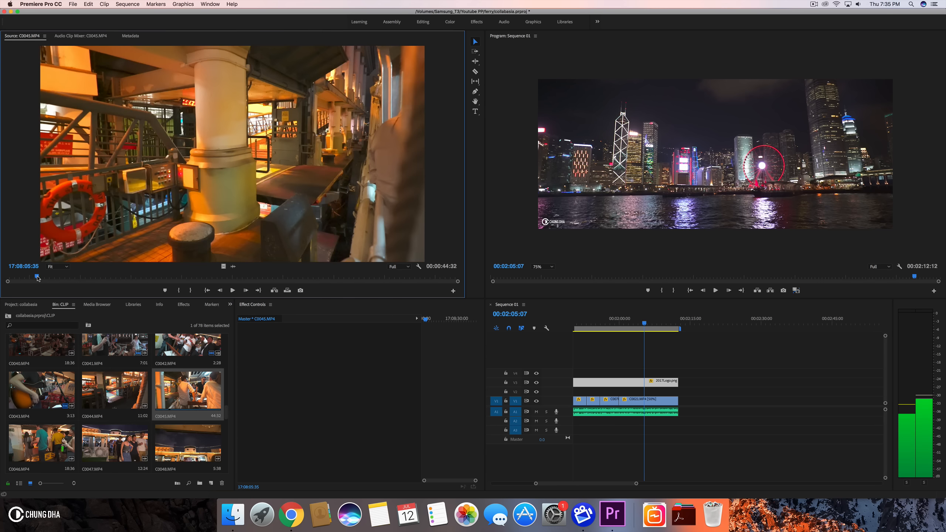
pyautogui.moveTo(63, 279); pyautogui.dragTo(216, 280)
pyautogui.click(180, 291)
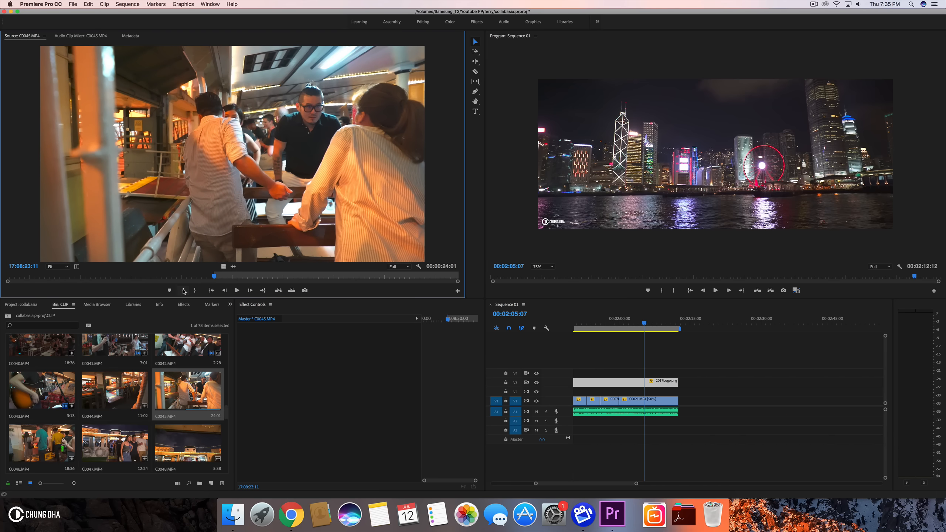
pyautogui.press('space')
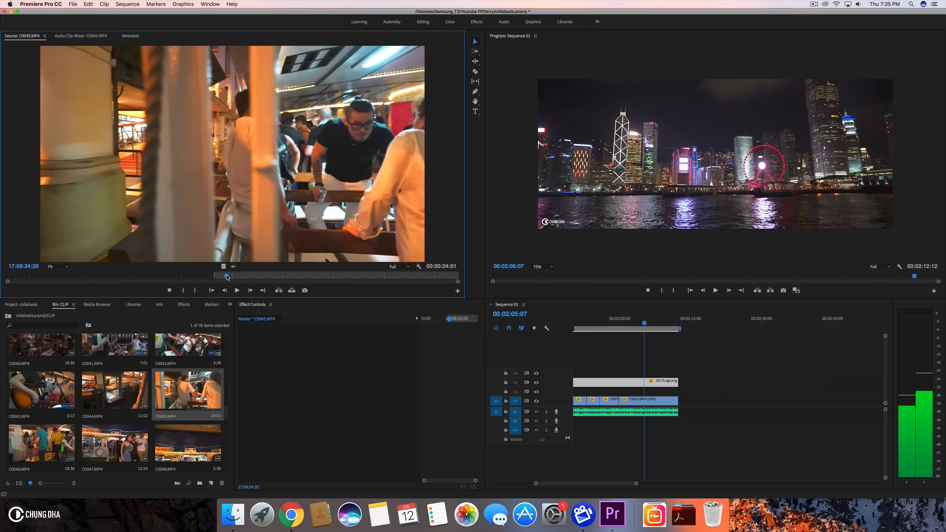
pyautogui.moveTo(230, 275); pyautogui.dragTo(281, 275)
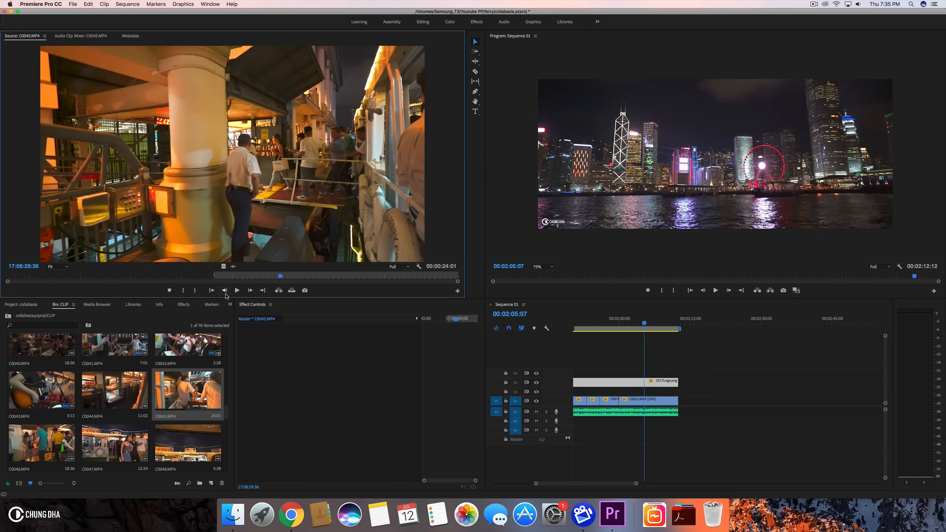
pyautogui.click(196, 291)
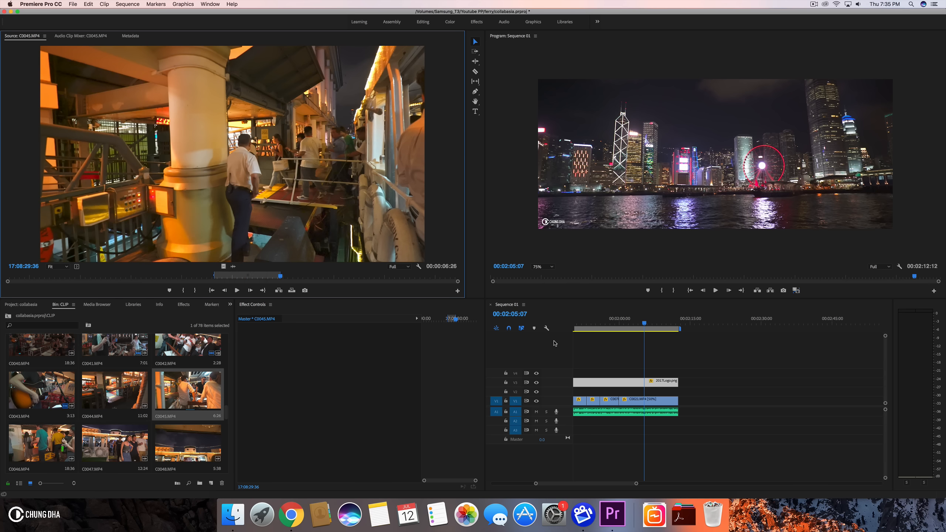
# - Move C0021.MP4 further along V1 to open space after the preceding clips
pyautogui.hscroll(-3, 722, 407)
pyautogui.click(620, 335)
pyautogui.moveTo(621, 329); pyautogui.dragTo(680, 330)
pyautogui.moveTo(688, 403); pyautogui.dragTo(834, 405)
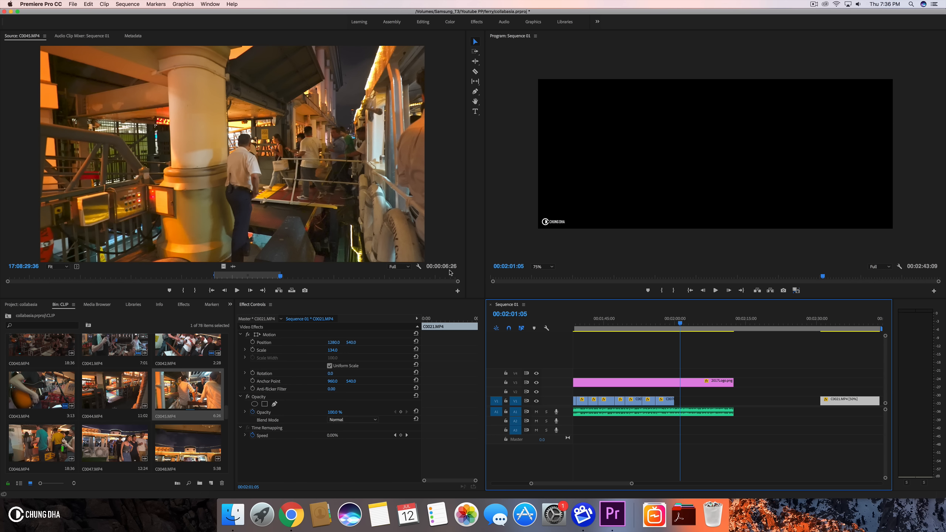
# - Drag the marked range of C0045.MP4 onto V1 in the opened space
pyautogui.moveTo(227, 270); pyautogui.dragTo(763, 403)
# - Open C0039.MP4 in the source monitor and mark in and out points around a short range
pyautogui.scroll(2, 128, 396)
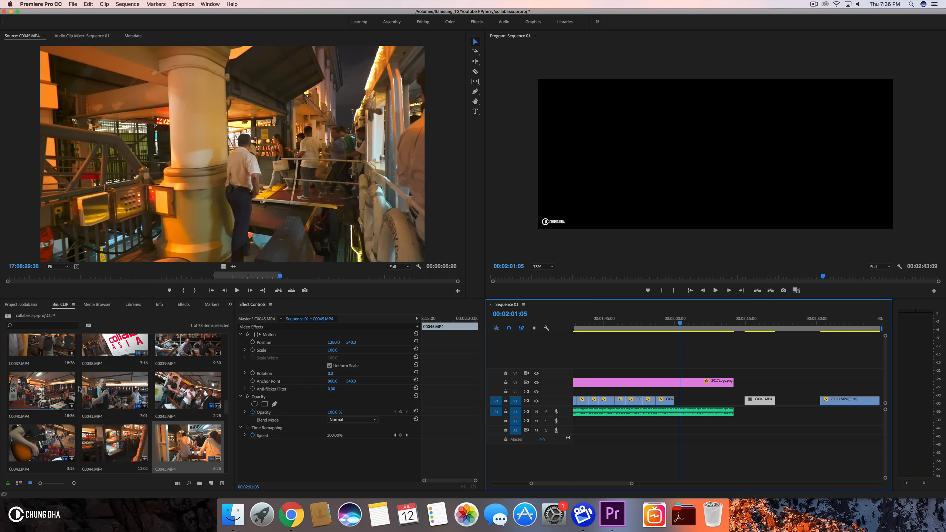
pyautogui.doubleClick(193, 346)
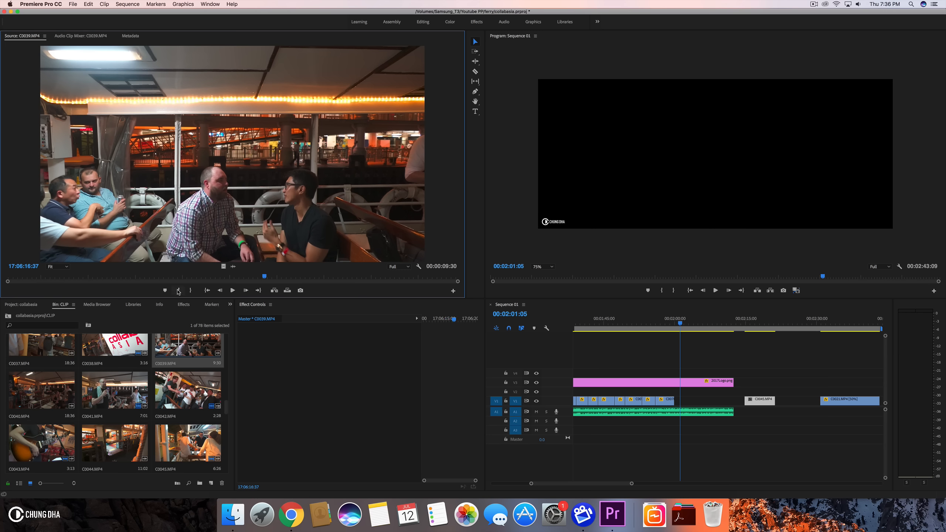
pyautogui.moveTo(226, 276); pyautogui.dragTo(241, 277)
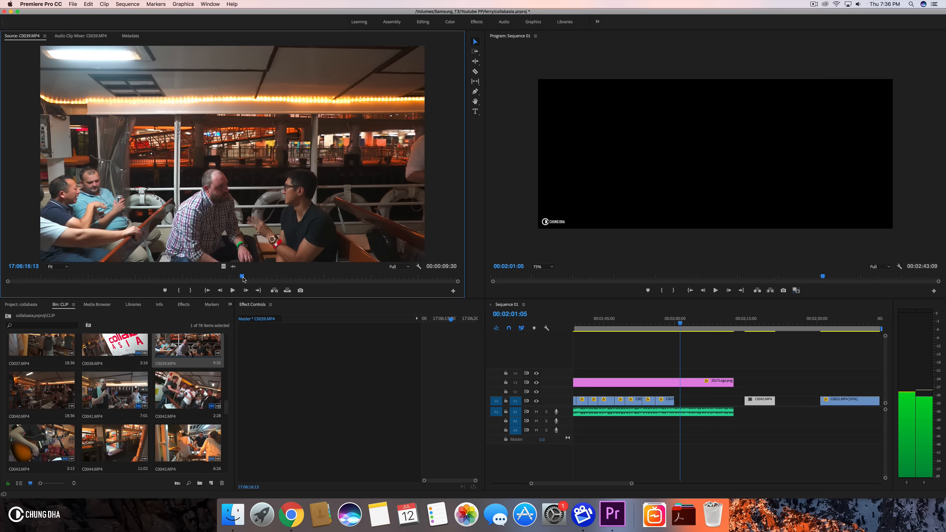
pyautogui.click(180, 290)
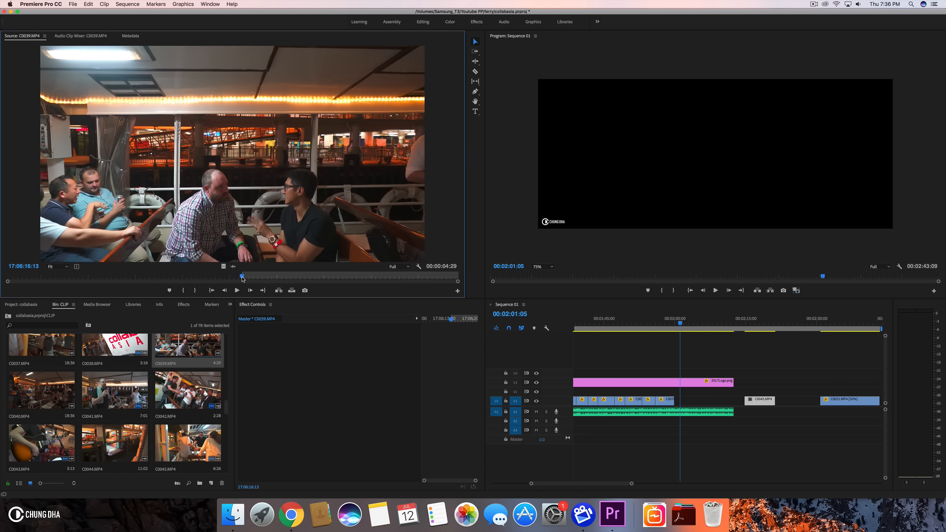
pyautogui.moveTo(245, 278); pyautogui.dragTo(367, 280)
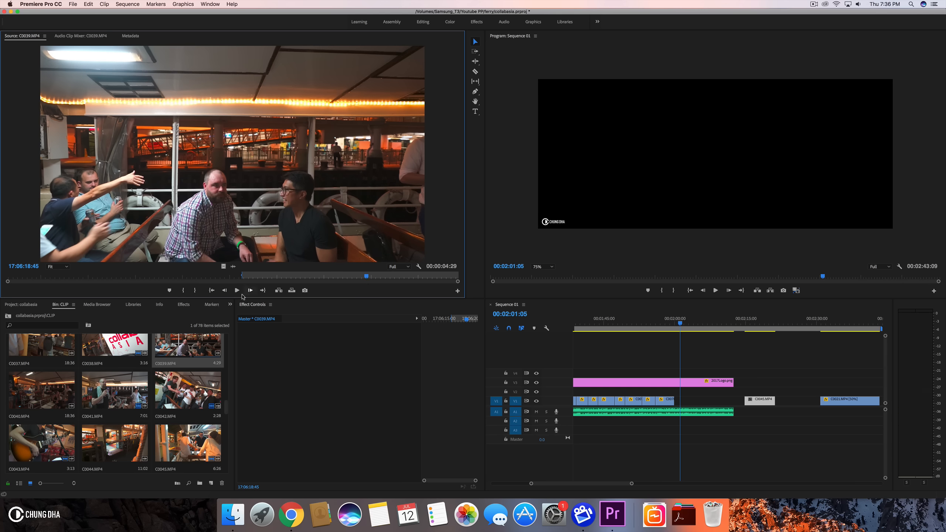
pyautogui.click(195, 290)
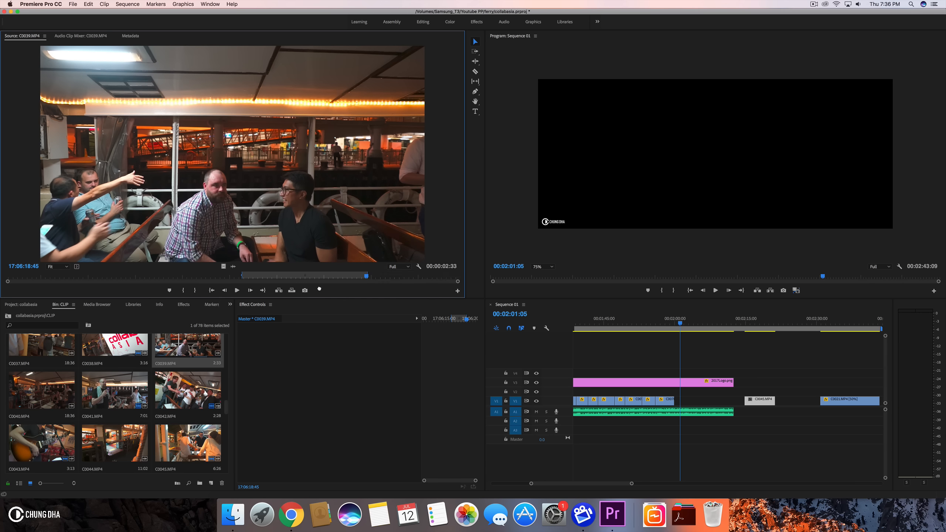
# - Place C0039.MP4 on V1 right after the slowed clip at about 2:00
pyautogui.moveTo(600, 325); pyautogui.dragTo(681, 407)
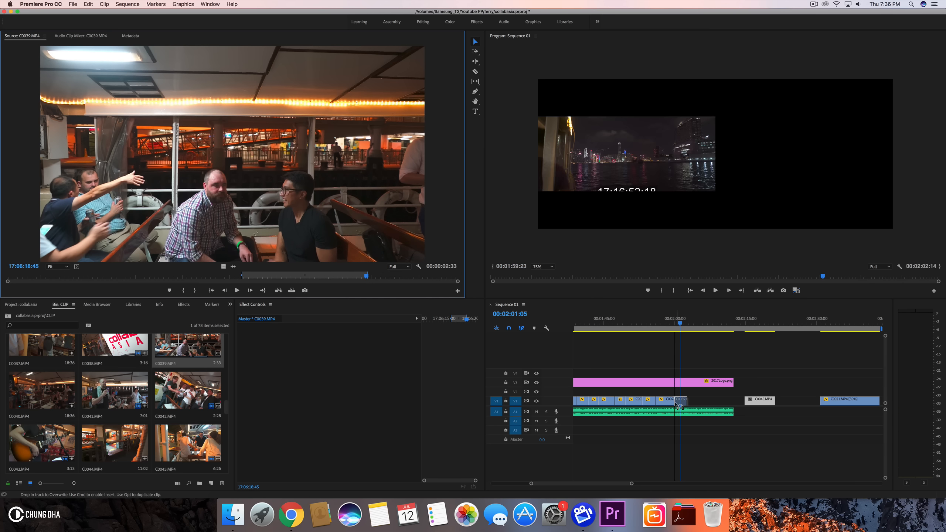
pyautogui.moveTo(631, 484); pyautogui.dragTo(594, 485)
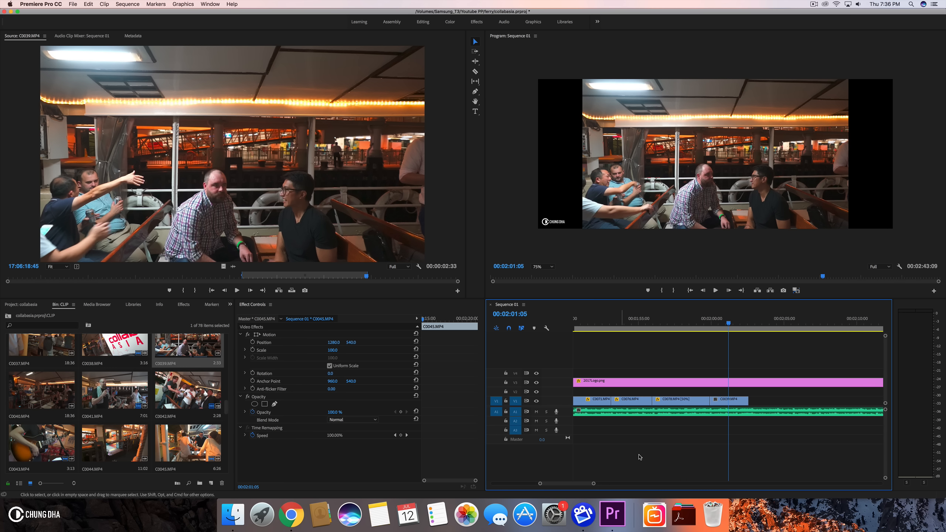
# - Scale C0039.MP4 to 134 and set its vertical position to 383.5
pyautogui.click(721, 400)
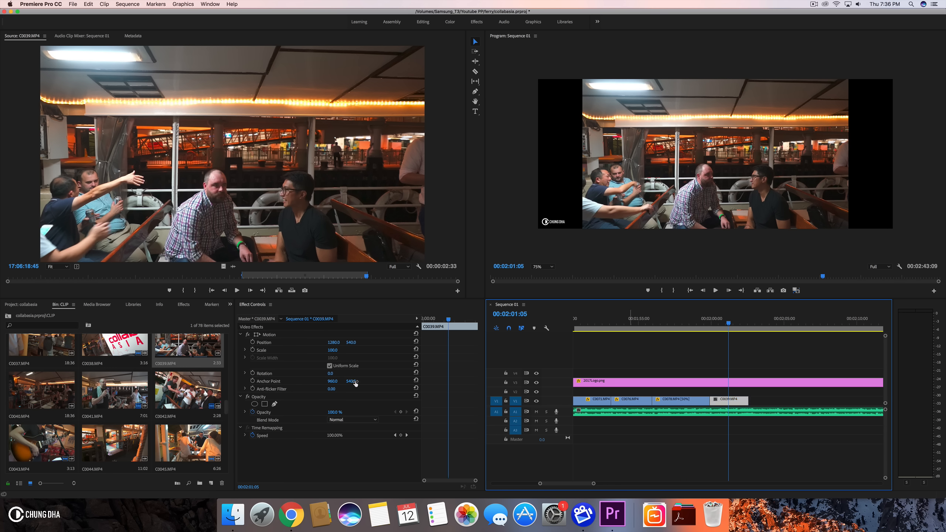
pyautogui.click(337, 350)
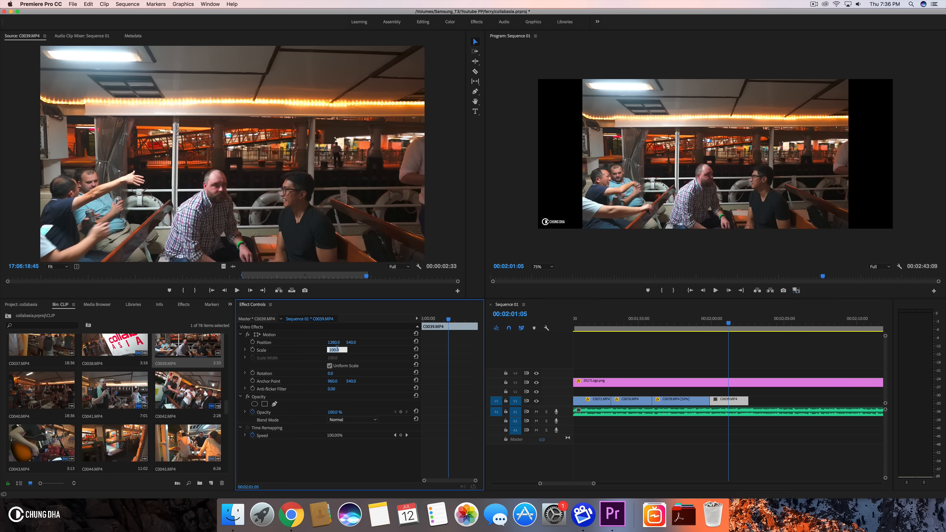
pyautogui.write('134')
pyautogui.press('Return')
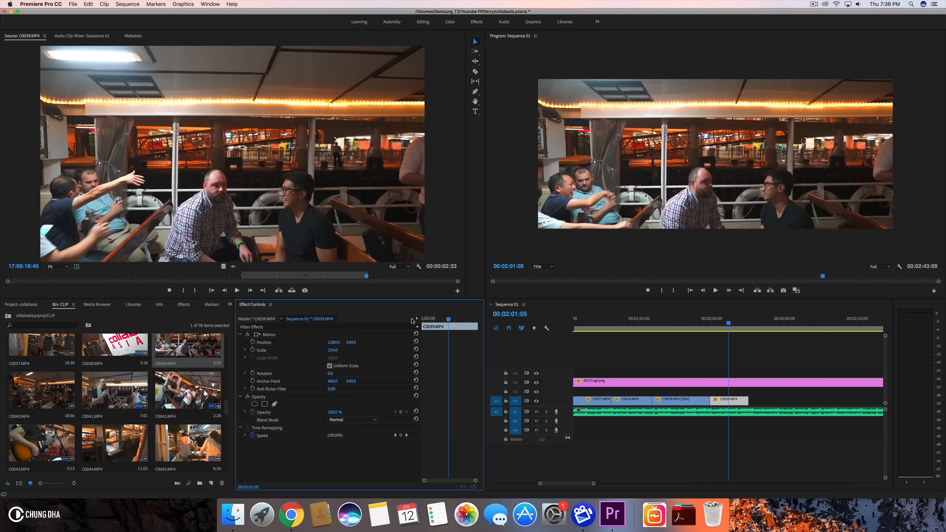
pyautogui.moveTo(351, 343); pyautogui.dragTo(292, 343)
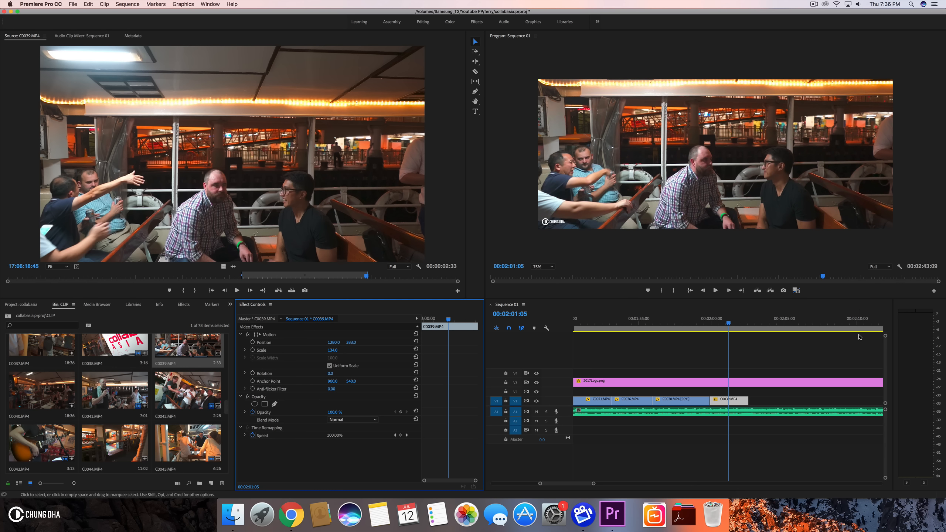
# - Extend C0039.MP4's end slightly and move C0045.MP4 to follow it on V1
pyautogui.moveTo(699, 329); pyautogui.dragTo(754, 329)
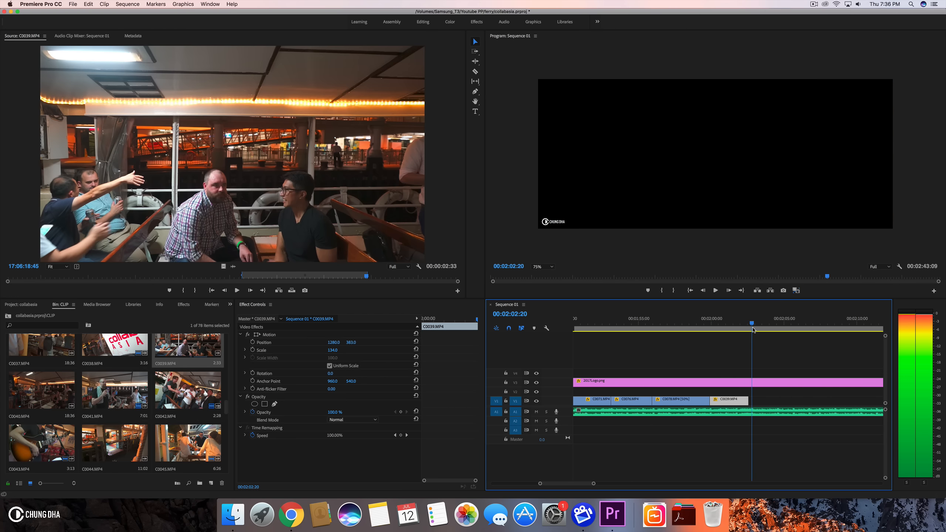
pyautogui.moveTo(745, 399); pyautogui.dragTo(749, 400)
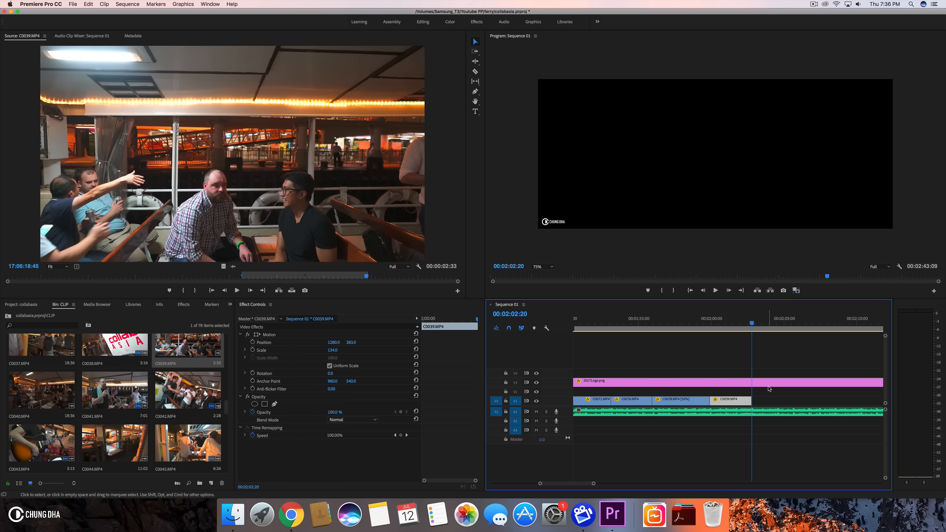
pyautogui.hscroll(3, 768, 390)
pyautogui.moveTo(878, 401); pyautogui.dragTo(704, 403)
pyautogui.click(684, 327)
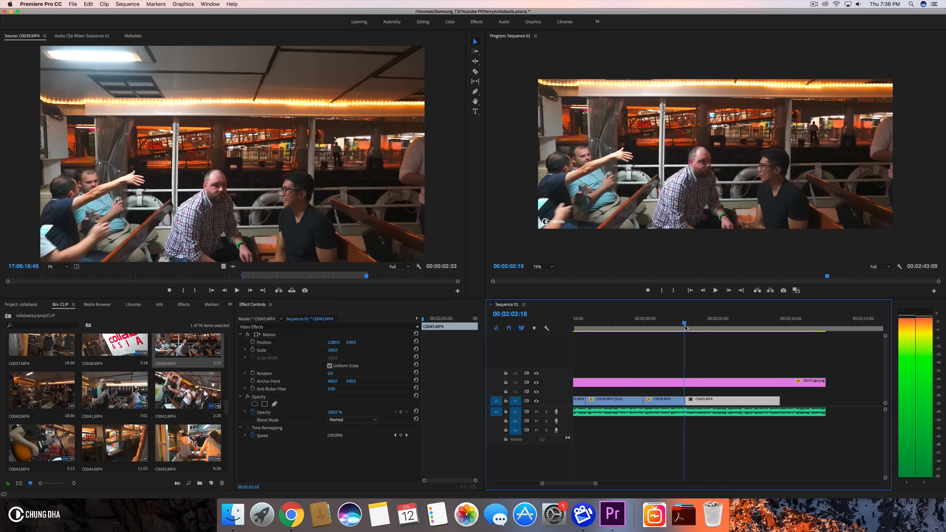
# - Preview the cut and scale C0045.MP4 to 134
pyautogui.press('space')
pyautogui.press('space')
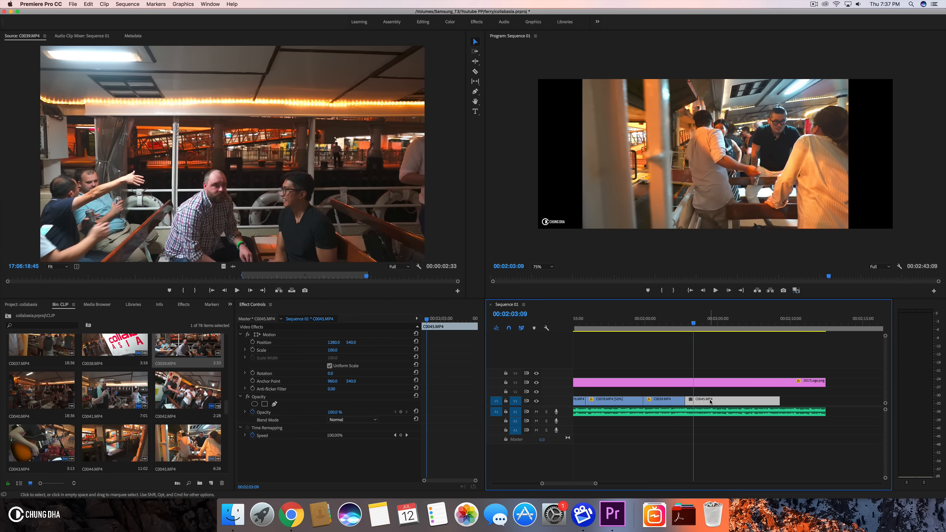
pyautogui.click(333, 349)
pyautogui.write('134')
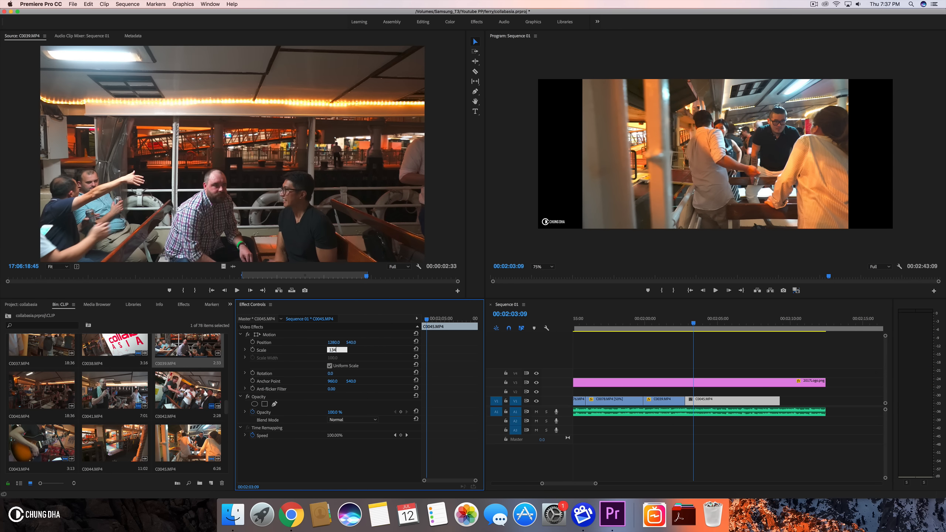
pyautogui.press('Return')
# - Trim C0045.MP4's end back to the playhead at about 2:07:10
pyautogui.moveTo(662, 325); pyautogui.dragTo(716, 326)
pyautogui.moveTo(721, 326); pyautogui.dragTo(753, 327)
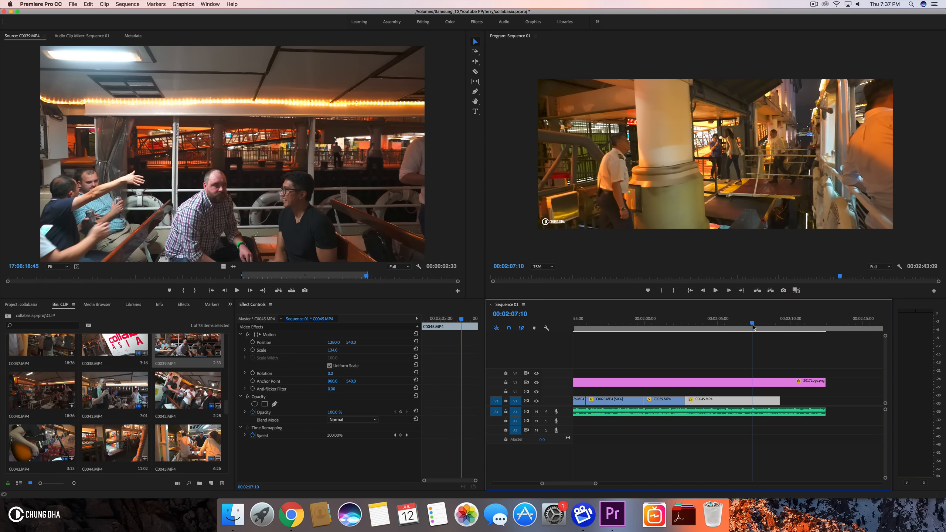
pyautogui.moveTo(775, 400); pyautogui.dragTo(751, 400)
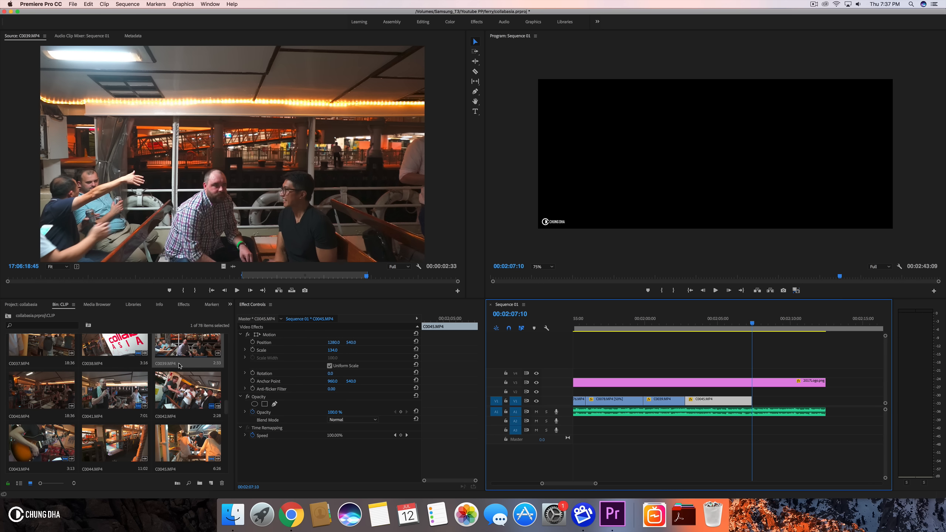
# - Open C0046.MP4 in the source monitor and mark in and out points around a short range
pyautogui.scroll(-5, 183, 388)
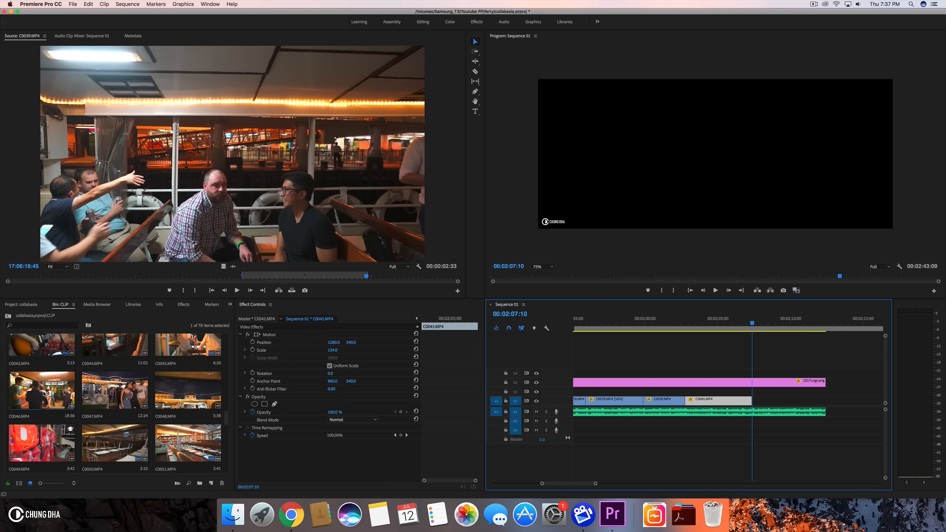
pyautogui.doubleClick(44, 393)
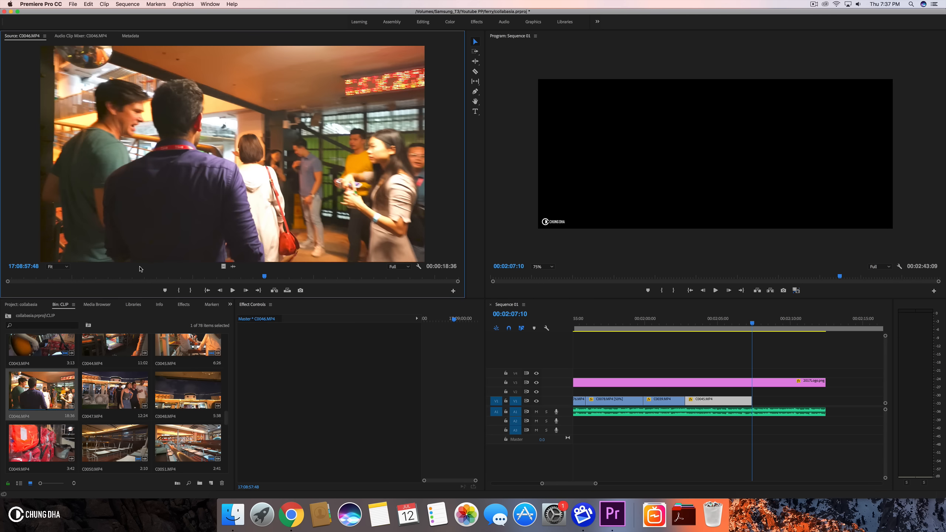
pyautogui.moveTo(93, 274); pyautogui.dragTo(209, 277)
pyautogui.click(179, 291)
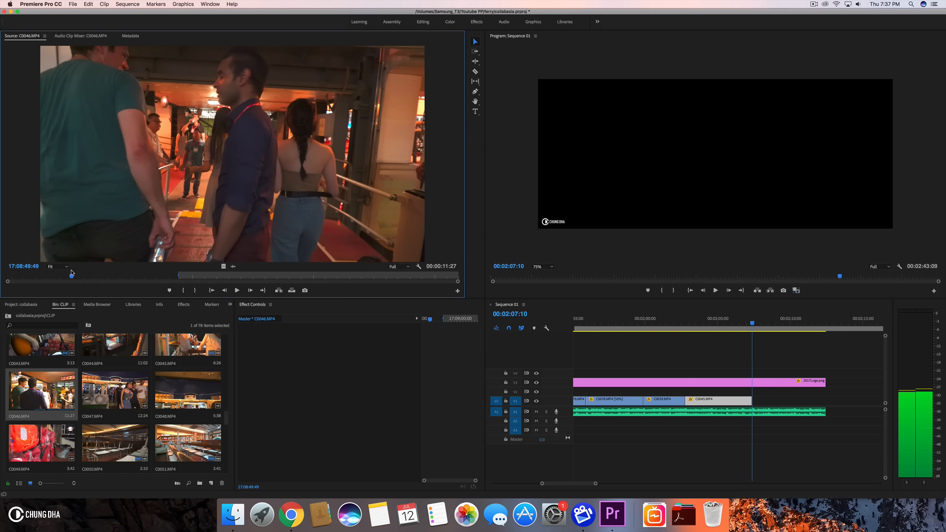
pyautogui.moveTo(73, 273); pyautogui.dragTo(157, 280)
pyautogui.click(182, 290)
pyautogui.click(195, 290)
# - Place C0046.MP4 on V1 right after C0045.MP4
pyautogui.moveTo(223, 267); pyautogui.dragTo(755, 398)
pyautogui.press('=')
pyautogui.press('=')
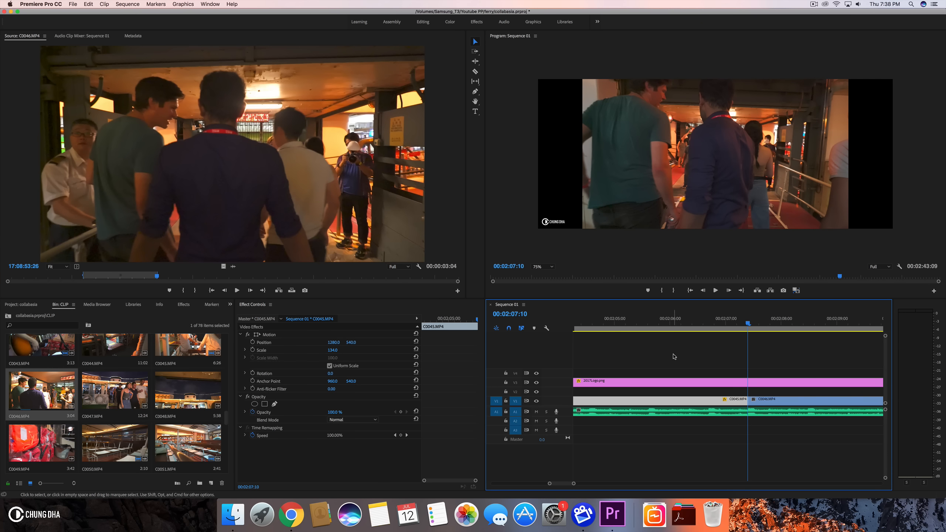
# - Scale C0046.MP4 to 134
pyautogui.click(772, 405)
pyautogui.click(335, 349)
pyautogui.write('134')
pyautogui.press('Return')
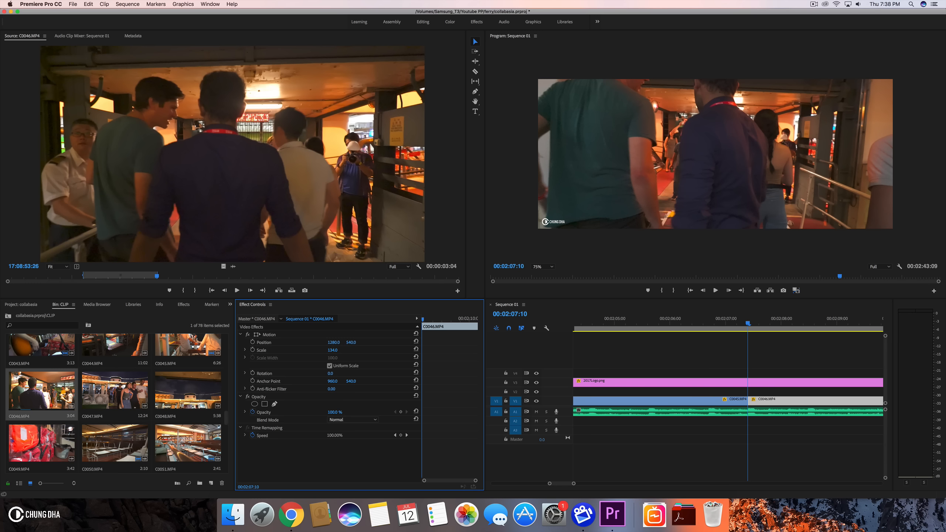
# - Preview the cut and delete C0046.MP4 from V1
pyautogui.hscroll(3, 698, 397)
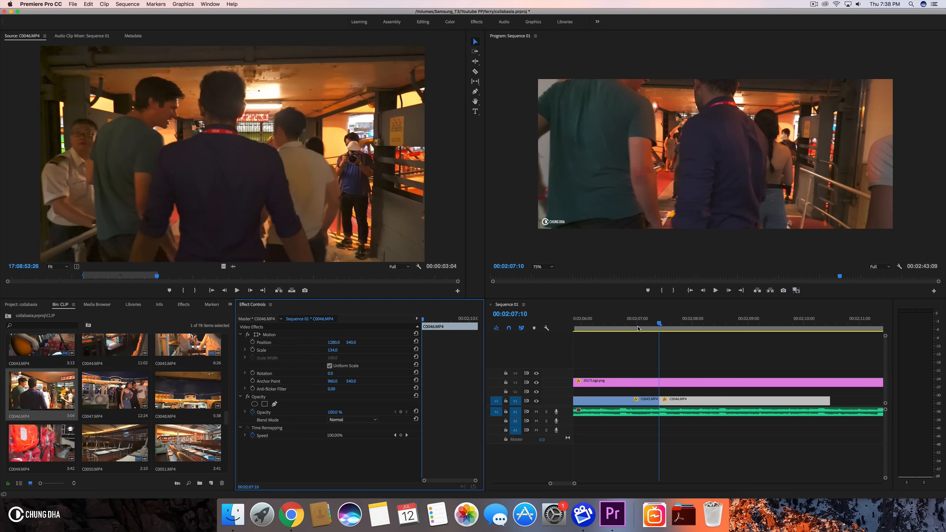
pyautogui.click(624, 318)
pyautogui.press('space')
pyautogui.click(624, 318)
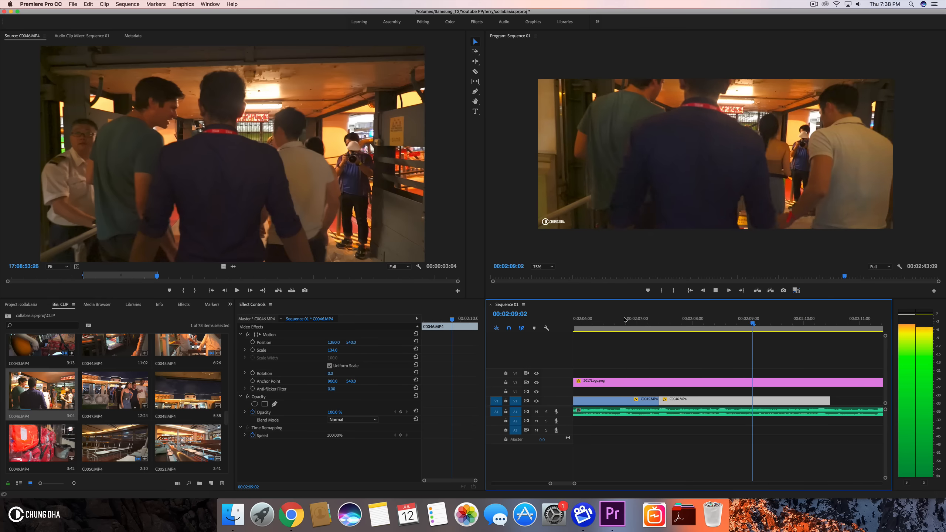
pyautogui.press('space')
pyautogui.moveTo(683, 401); pyautogui.dragTo(684, 401)
pyautogui.press('Delete')
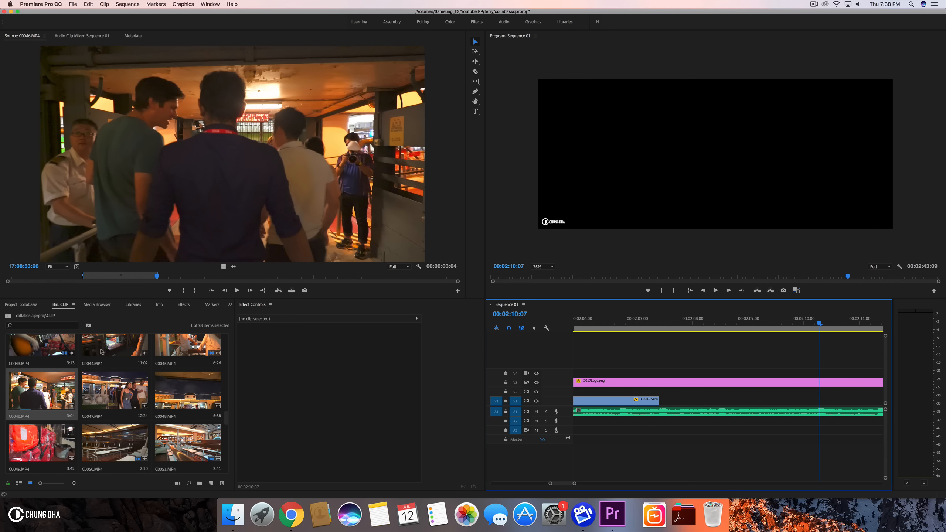
# - Open C0047.MP4 in the source monitor and mark in and out points around a short range
pyautogui.doubleClick(96, 384)
pyautogui.moveTo(52, 277)
pyautogui.mouseDown()
pyautogui.moveTo(77, 277)
pyautogui.moveTo(45, 278)
pyautogui.moveTo(59, 280)
pyautogui.mouseUp()
pyautogui.click(180, 291)
pyautogui.press('space')
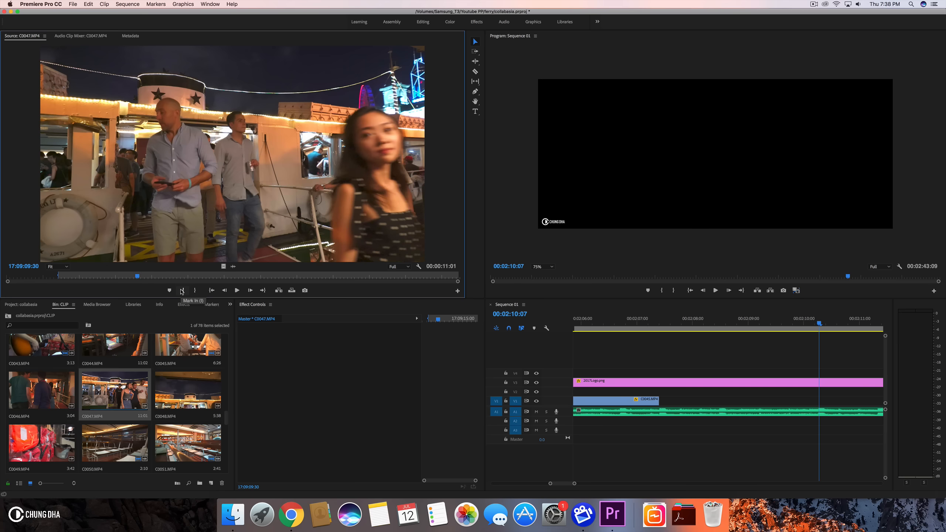
pyautogui.press('space')
pyautogui.click(194, 290)
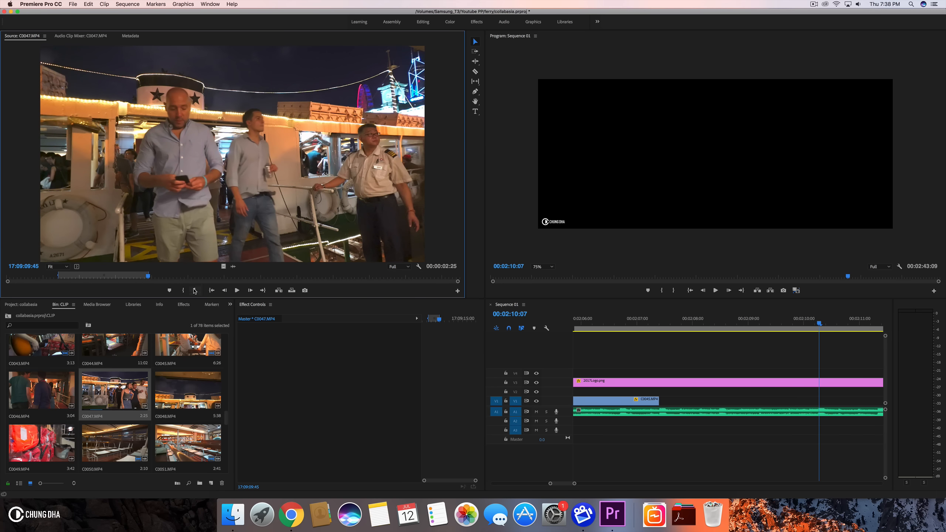
pyautogui.moveTo(191, 273); pyautogui.dragTo(445, 275)
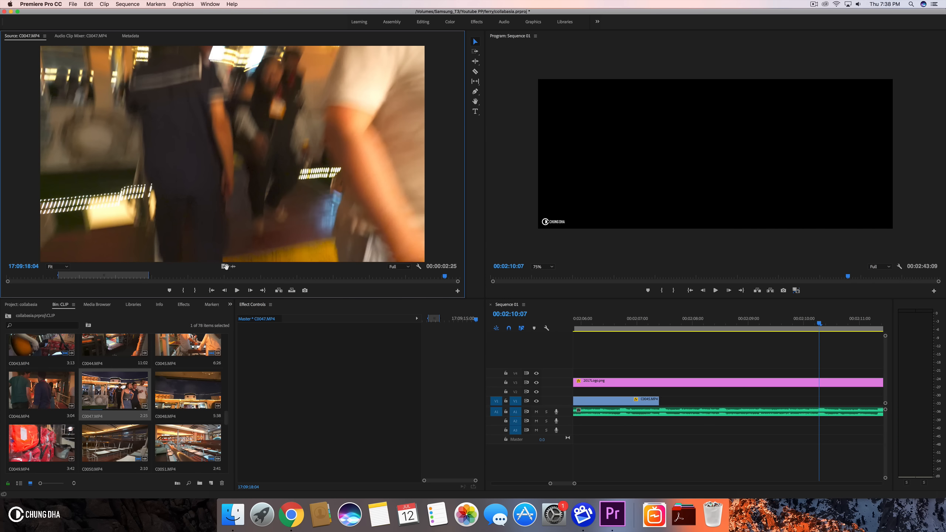
# - Place C0047.MP4 on V1 right after C0045.MP4
pyautogui.moveTo(750, 330); pyautogui.dragTo(663, 405)
pyautogui.click(636, 321)
pyautogui.moveTo(636, 322); pyautogui.dragTo(664, 322)
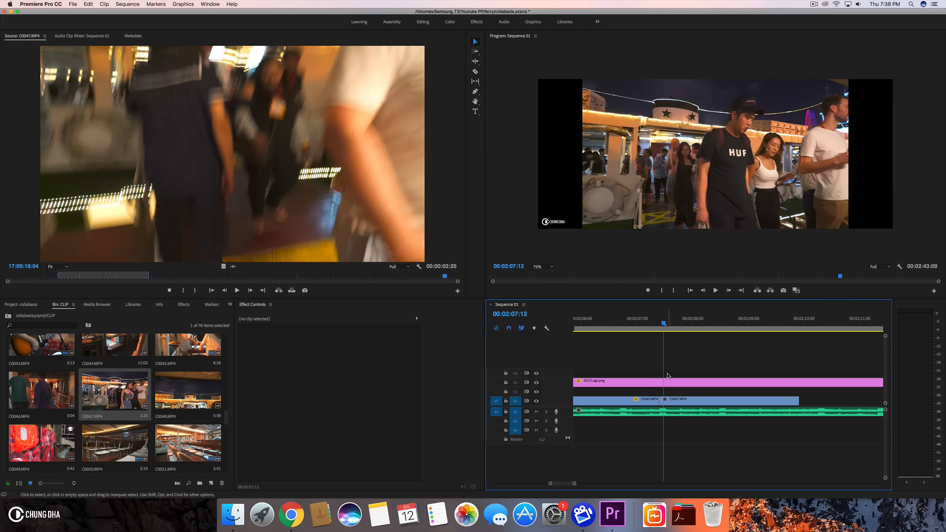
# - Scale C0047.MP4 to 134
pyautogui.click(669, 398)
pyautogui.click(335, 350)
pyautogui.write('13')
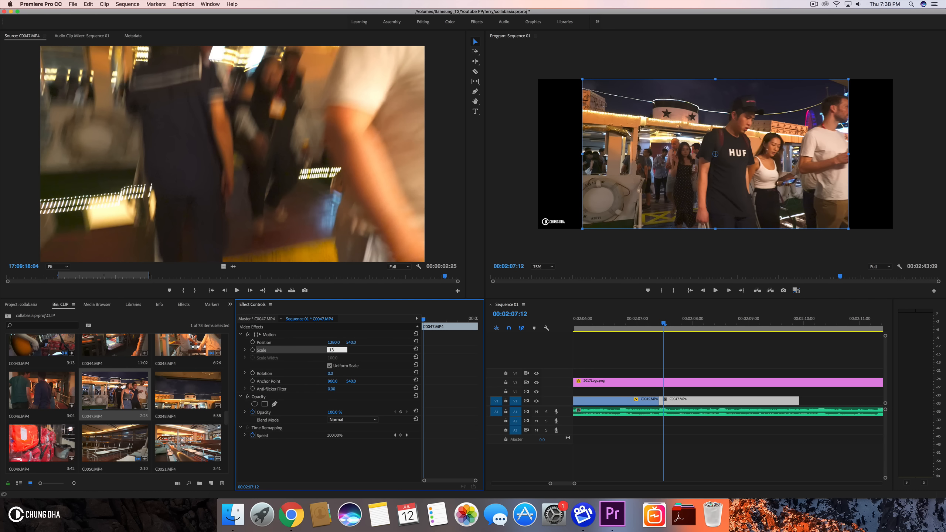
pyautogui.write('4')
pyautogui.press('Return')
# - Rate-stretch C0047.MP4's end out to about 2:10:07 and return to the Selection tool
pyautogui.moveTo(636, 324); pyautogui.dragTo(818, 333)
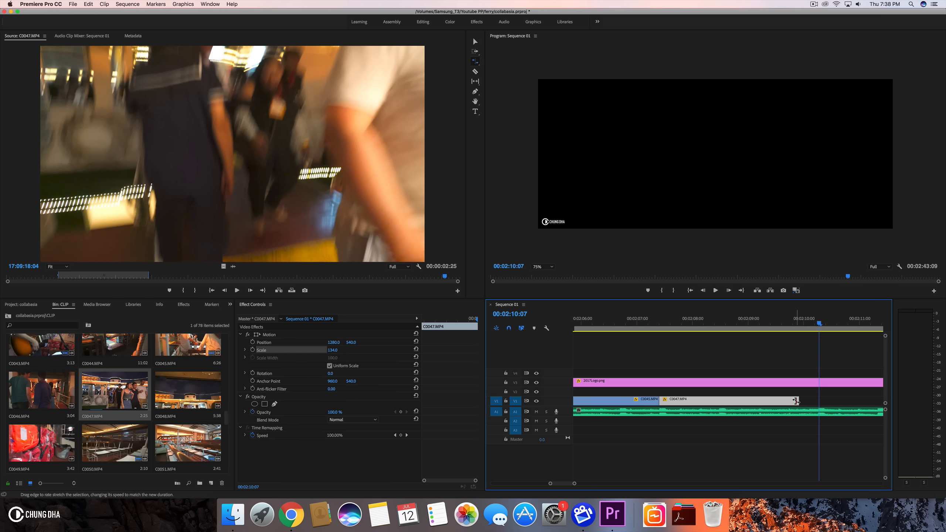
pyautogui.moveTo(800, 400); pyautogui.dragTo(818, 400)
pyautogui.press('v')
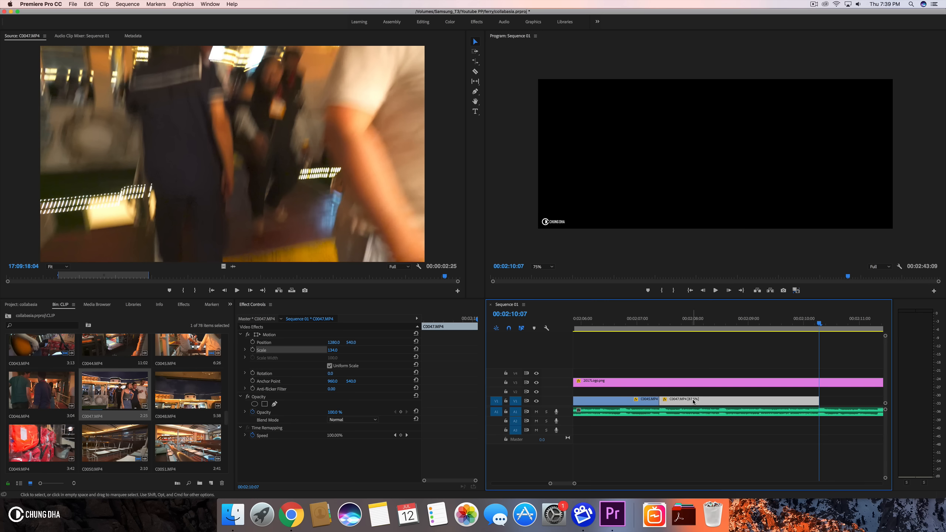
# - Play back the sequence from about 2:07 to review the stretched clip
pyautogui.click(650, 337)
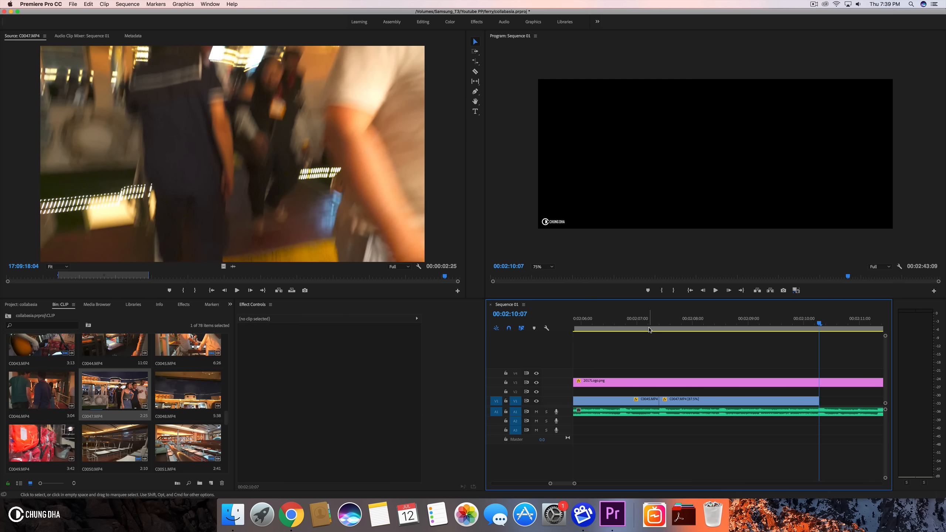
pyautogui.click(649, 329)
pyautogui.press('space')
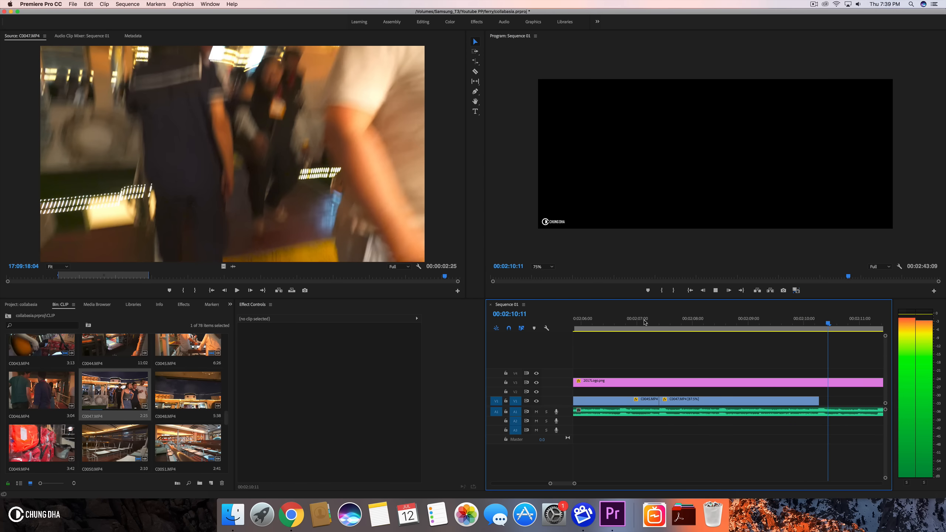
pyautogui.press('space')
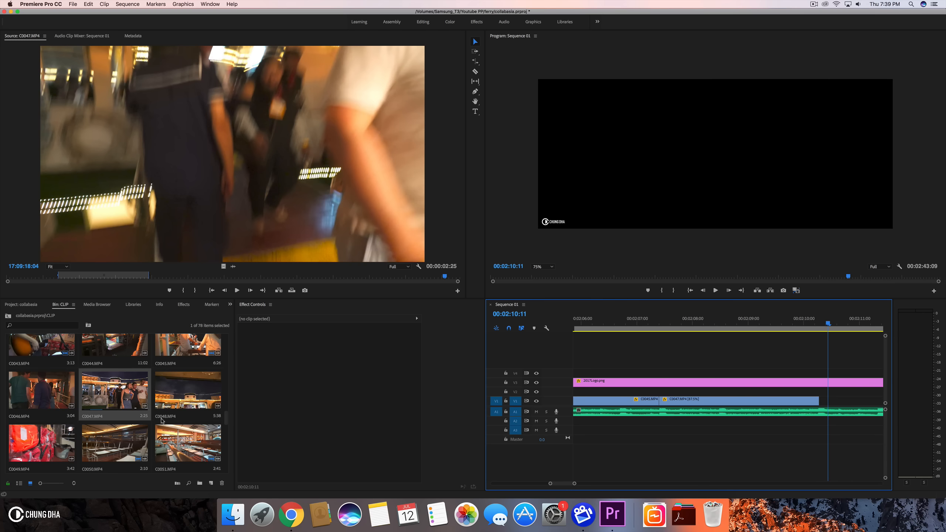
# - Open C0059.MP4 in the source monitor to preview it
pyautogui.scroll(-10, 107, 443)
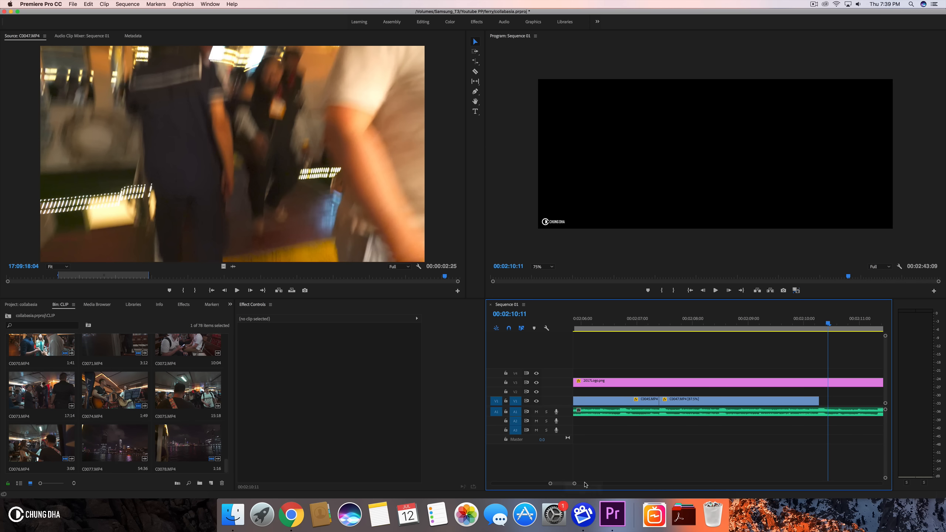
pyautogui.moveTo(575, 484); pyautogui.dragTo(627, 484)
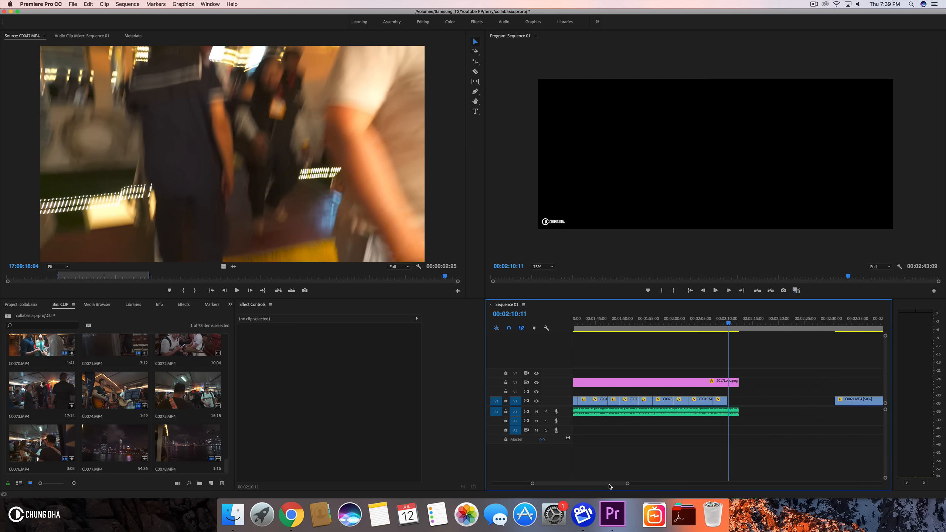
pyautogui.scroll(6, 117, 395)
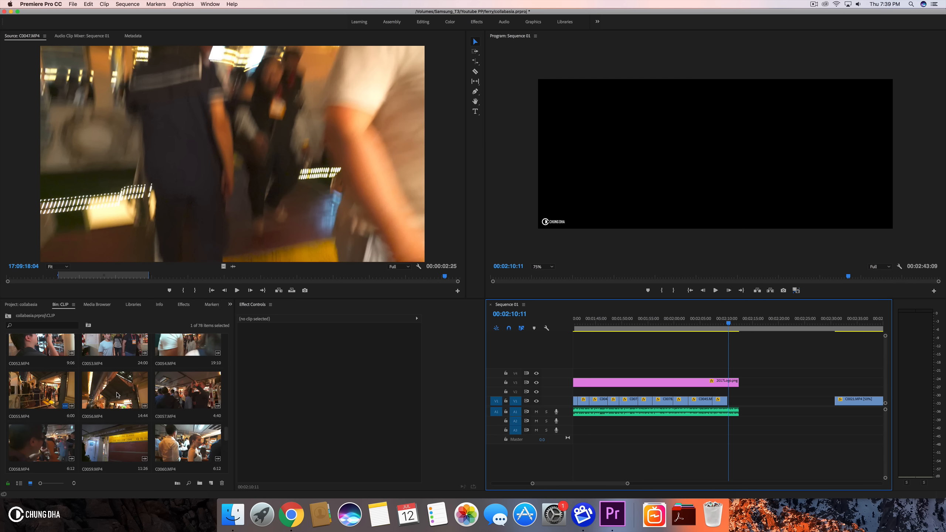
pyautogui.scroll(-2, 108, 418)
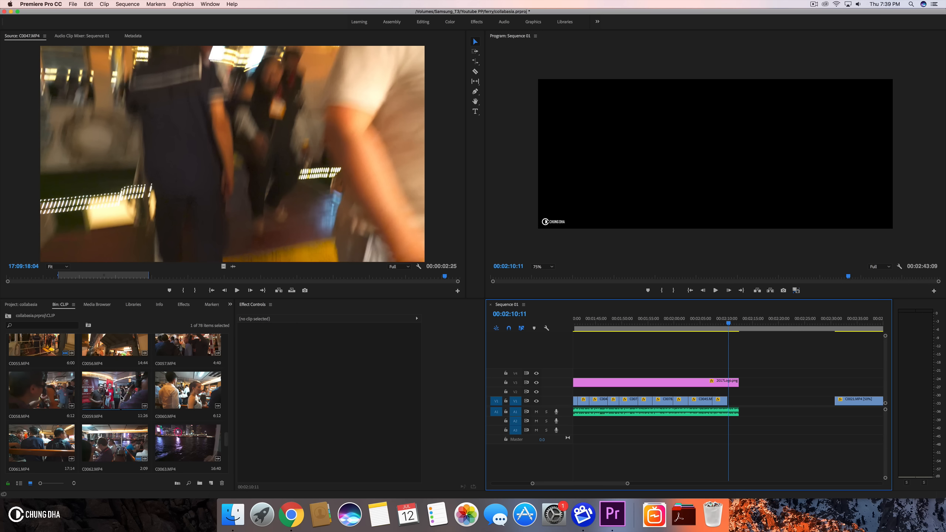
pyautogui.doubleClick(48, 400)
pyautogui.doubleClick(119, 390)
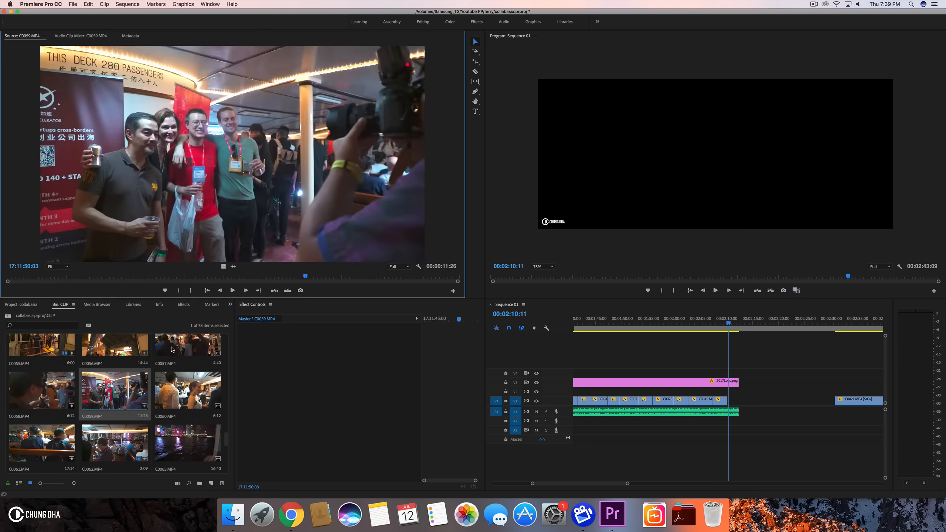
# - Browse the clip bin thumbnails for the next shot to use
pyautogui.scroll(2, 172, 350)
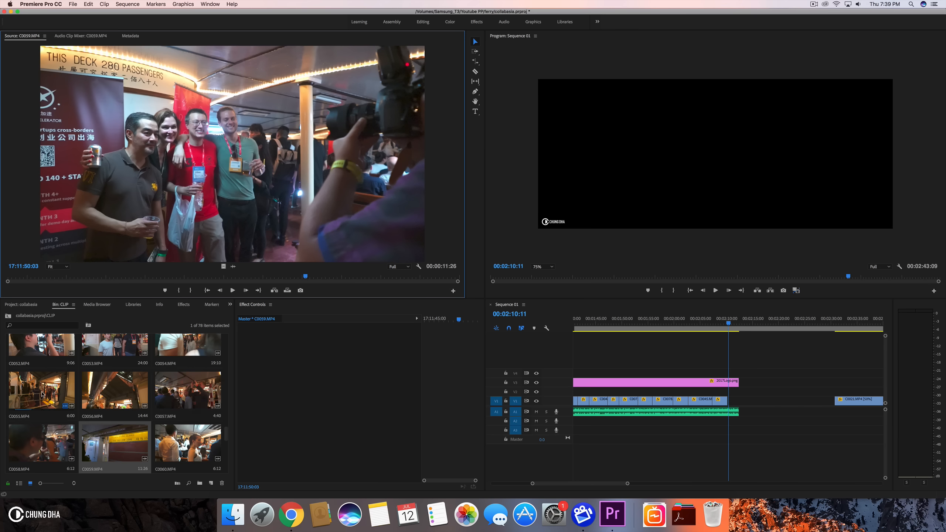
pyautogui.scroll(2, 107, 400)
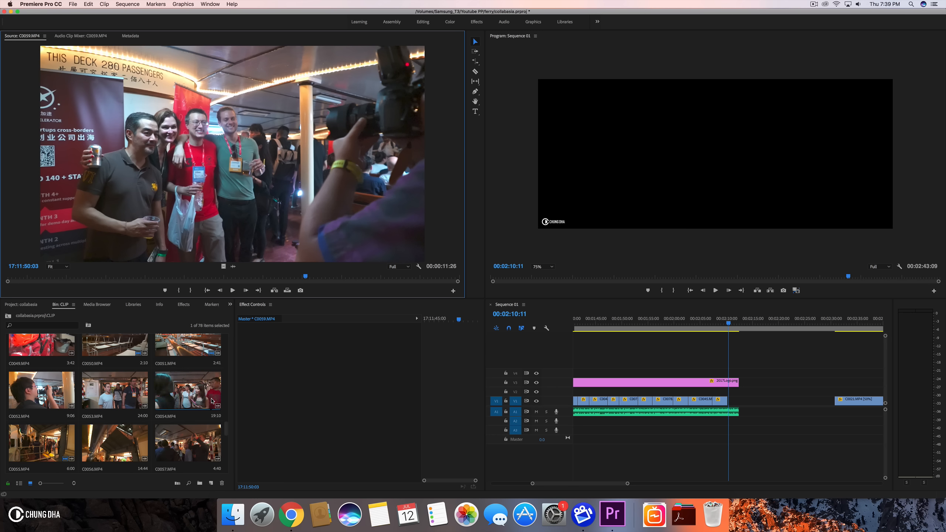
pyautogui.scroll(-5, 197, 400)
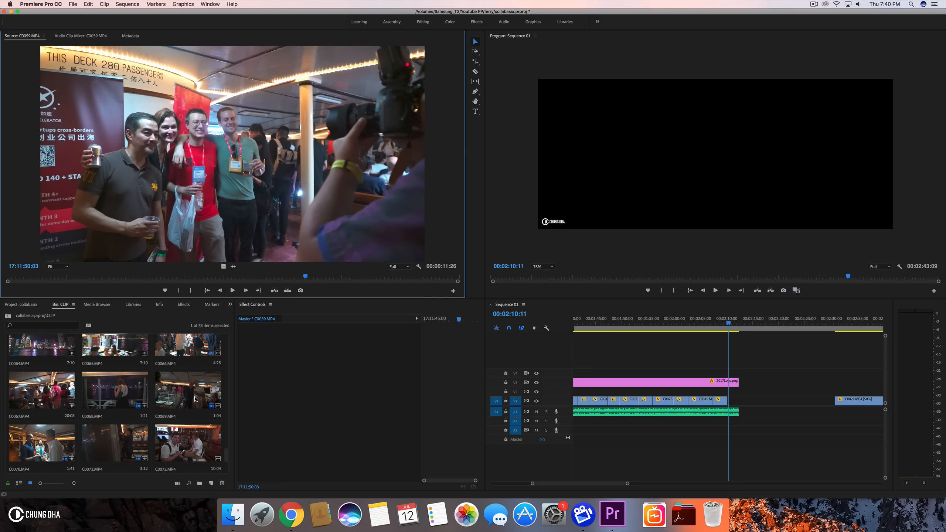
pyautogui.scroll(-3, 197, 378)
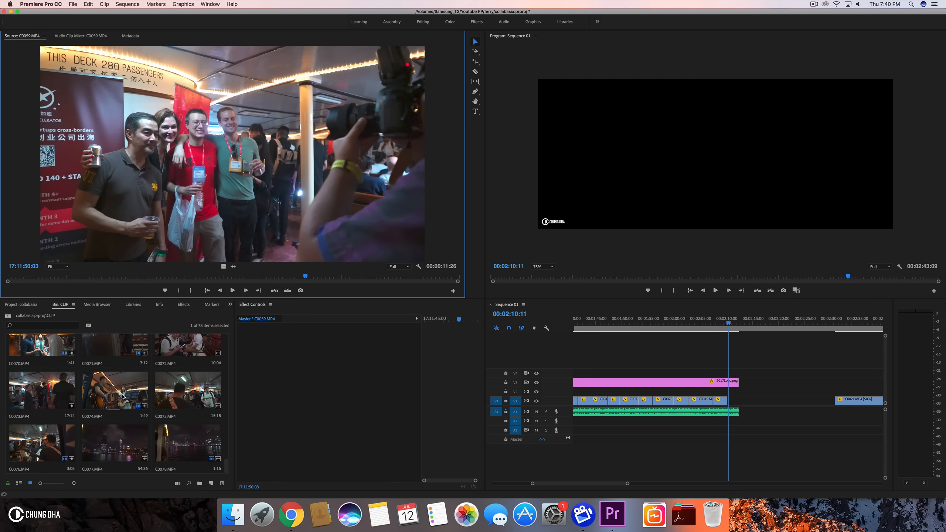
pyautogui.scroll(3, 124, 397)
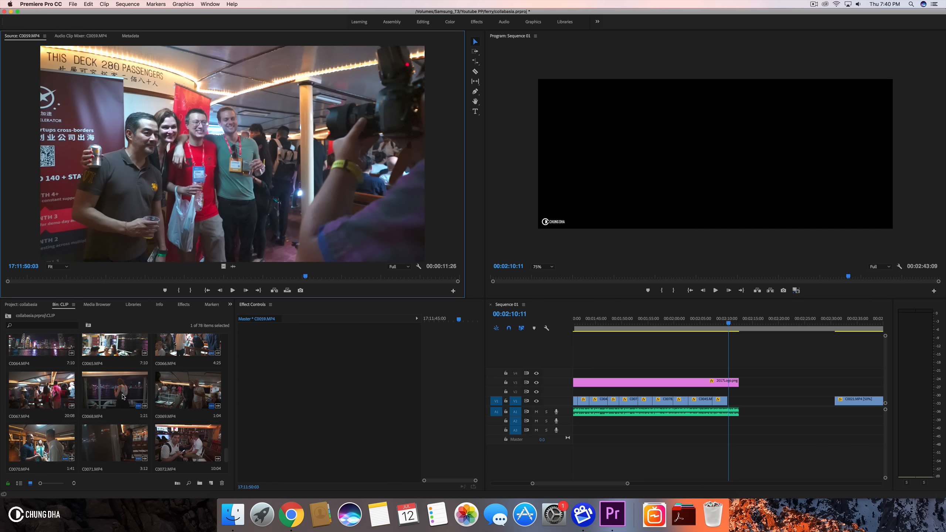
pyautogui.scroll(1, 123, 398)
pyautogui.scroll(1, 123, 397)
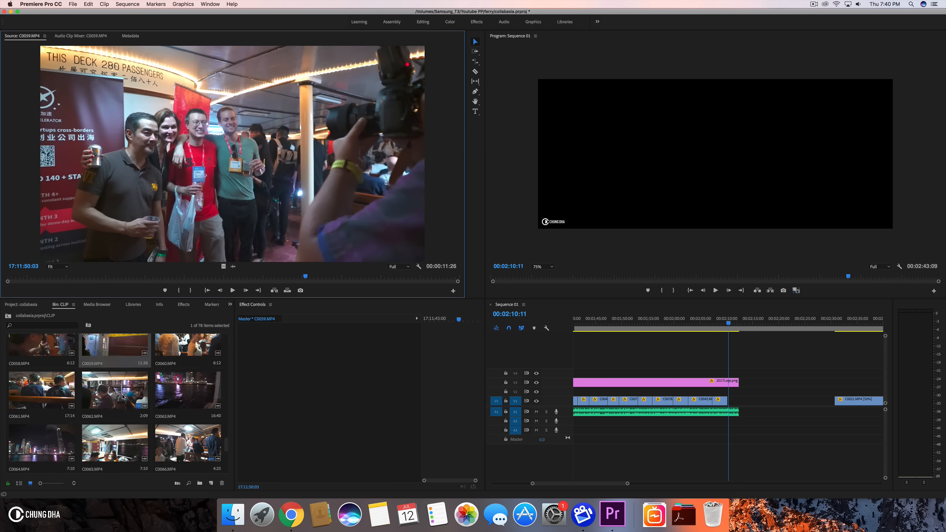
pyautogui.scroll(3, 93, 386)
pyautogui.scroll(3, 93, 386)
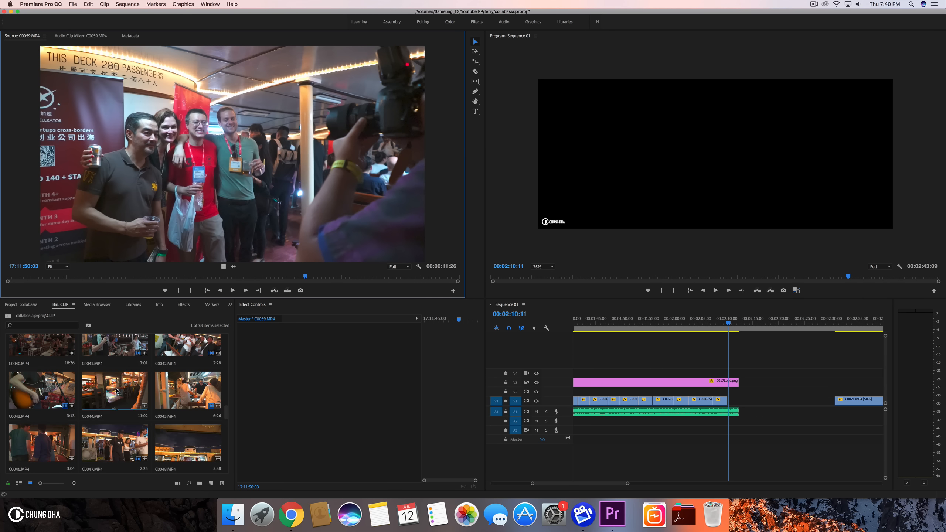
pyautogui.scroll(-1, 116, 431)
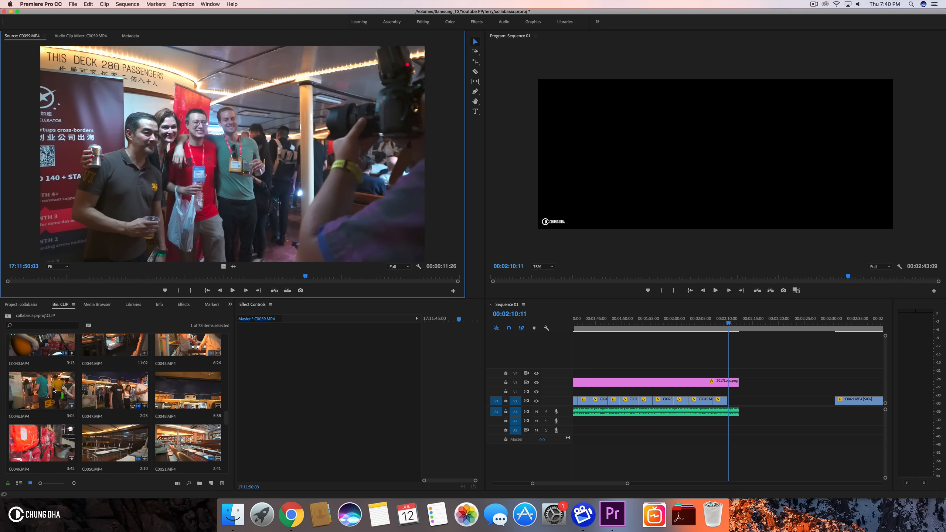
# - Open C0046.MP4 in the source monitor and mark In and Out points around the stairway shot
pyautogui.click(64, 391)
pyautogui.doubleClick(64, 390)
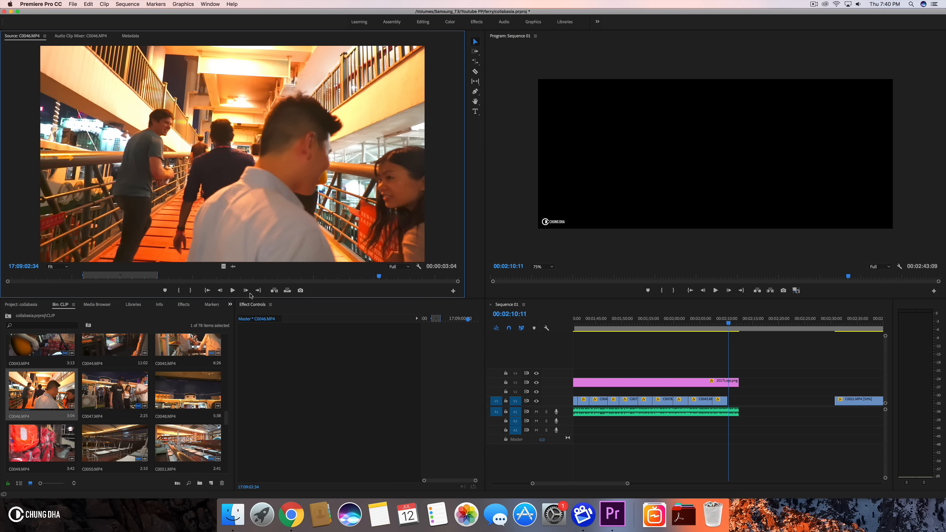
pyautogui.moveTo(202, 278); pyautogui.dragTo(272, 272)
pyautogui.press('i')
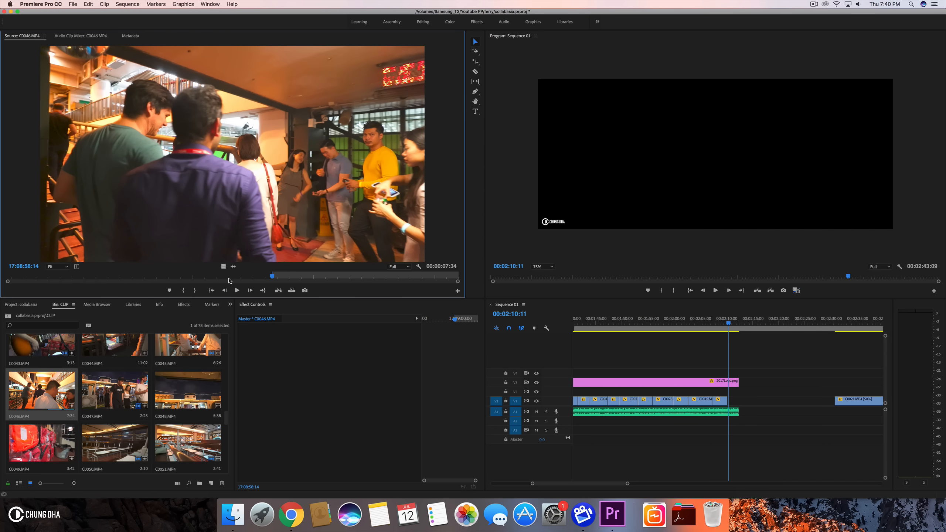
pyautogui.moveTo(274, 280); pyautogui.dragTo(322, 281)
pyautogui.moveTo(325, 282); pyautogui.dragTo(415, 292)
pyautogui.click(199, 290)
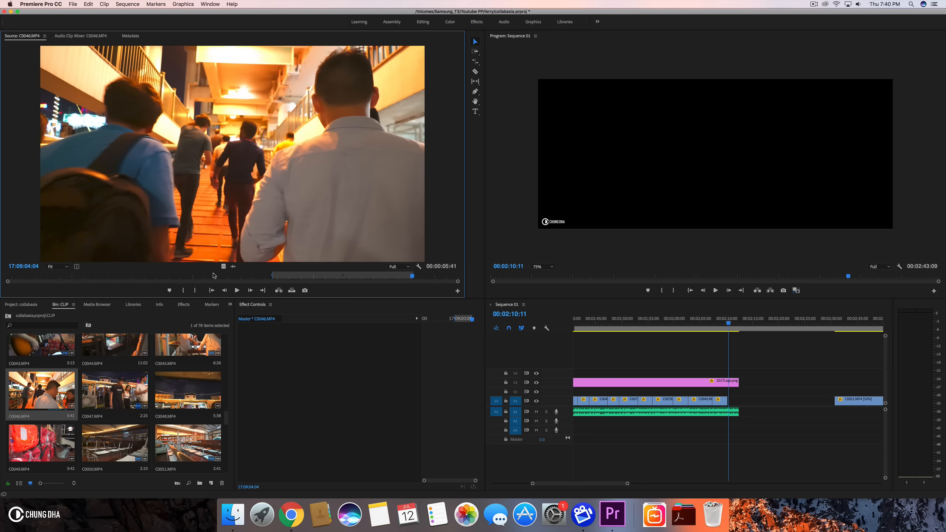
# - Delete the last clip segment at the end of the V1 edit near 2:12
pyautogui.moveTo(382, 307); pyautogui.dragTo(726, 404)
pyautogui.moveTo(713, 323); pyautogui.dragTo(739, 335)
pyautogui.click(739, 404)
pyautogui.press('Delete')
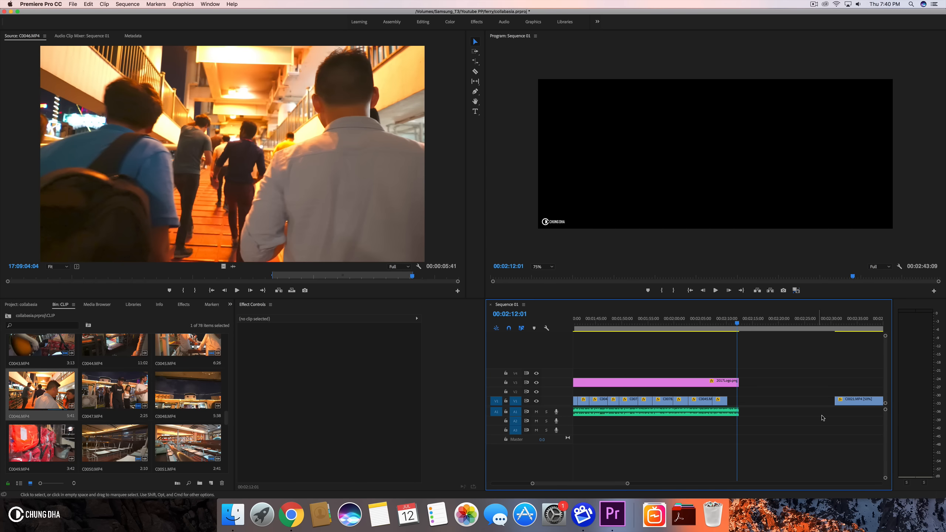
# - Move the C0021.MP4 clip left to close the gap, and extend the music and V2 graphic to its end
pyautogui.moveTo(844, 405); pyautogui.dragTo(783, 381)
pyautogui.click(710, 319)
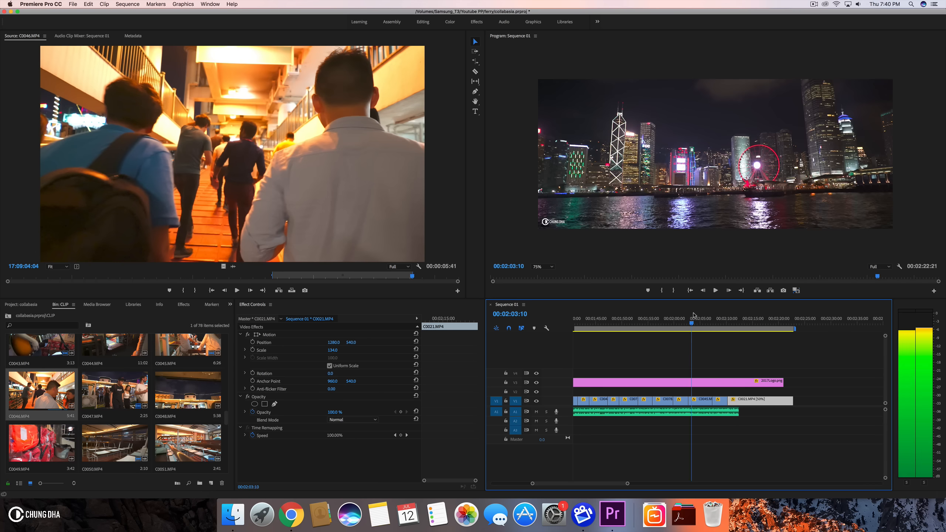
pyautogui.moveTo(710, 318); pyautogui.dragTo(734, 320)
pyautogui.moveTo(739, 411); pyautogui.dragTo(796, 410)
pyautogui.moveTo(778, 378); pyautogui.dragTo(792, 380)
pyautogui.moveTo(712, 319); pyautogui.dragTo(748, 322)
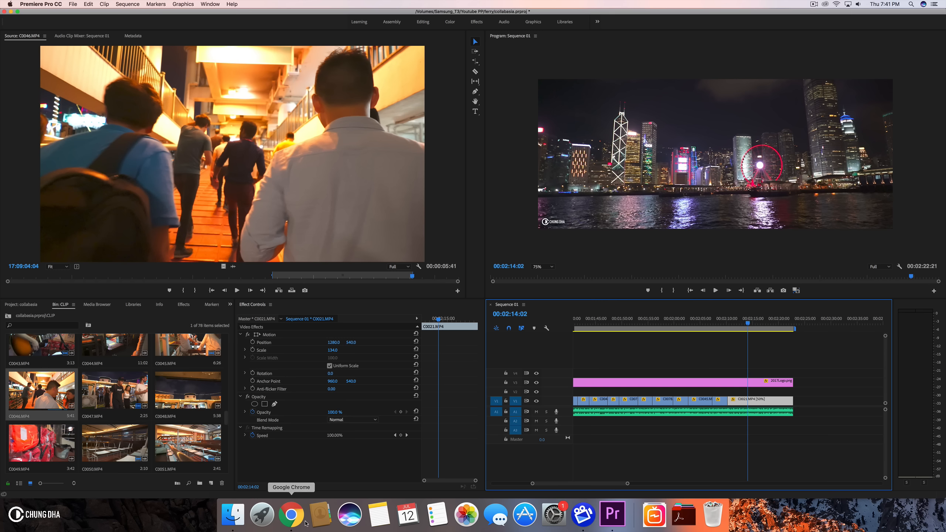
# - In Chrome, open the past StartUpFerry2018 Facebook event and copy its title
pyautogui.click(290, 518)
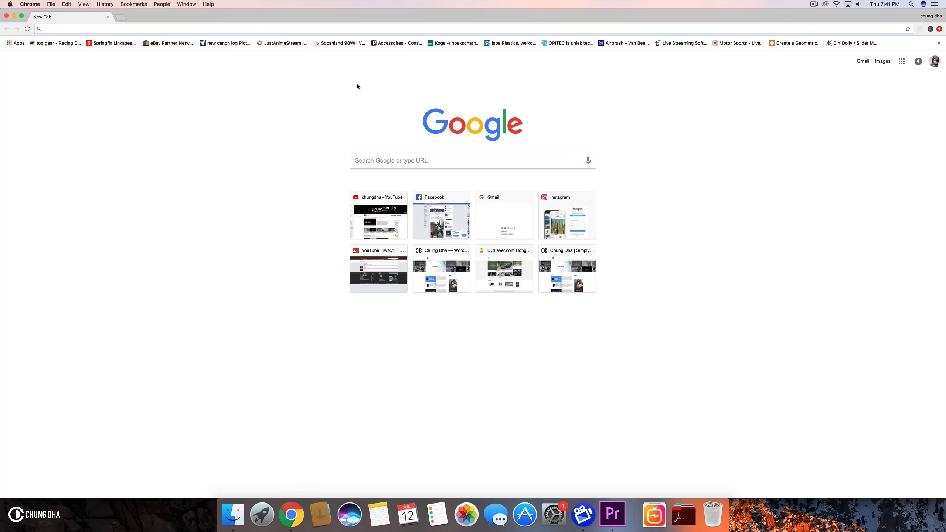
pyautogui.click(401, 197)
pyautogui.click(387, 205)
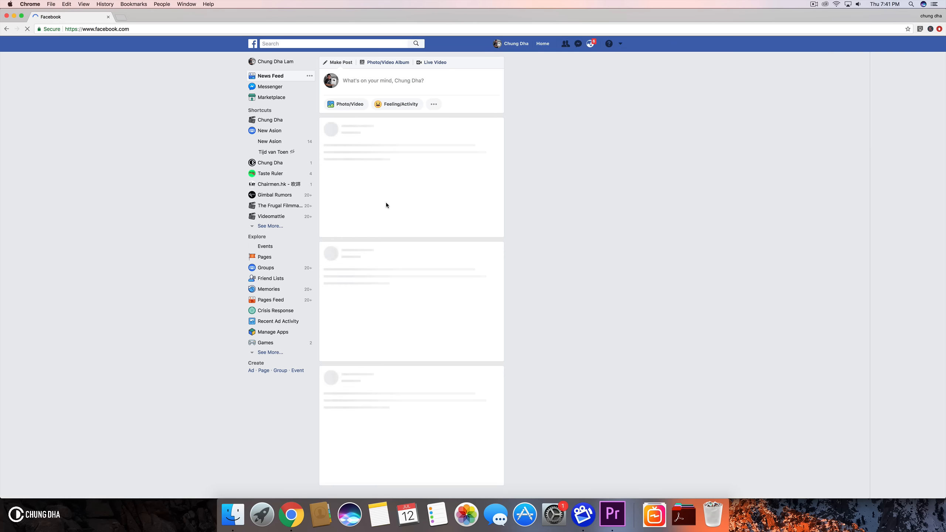
pyautogui.click(279, 120)
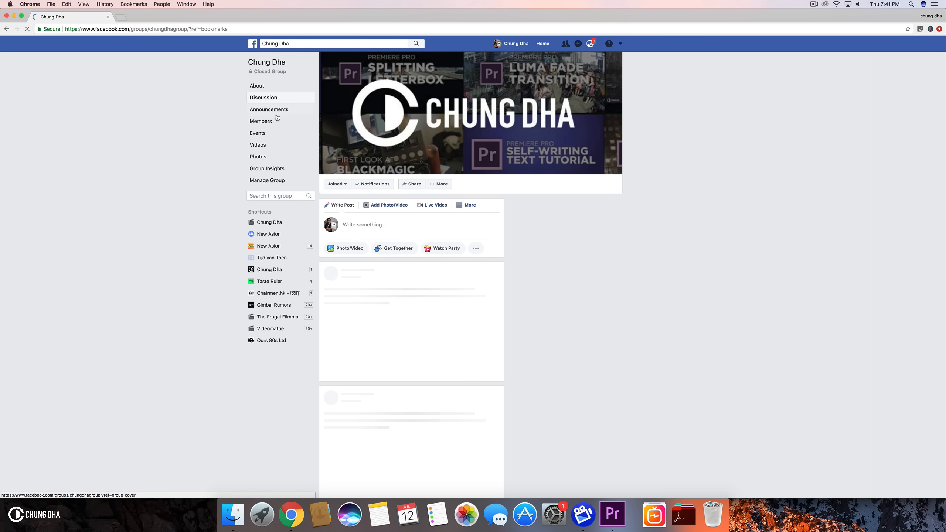
pyautogui.click(252, 43)
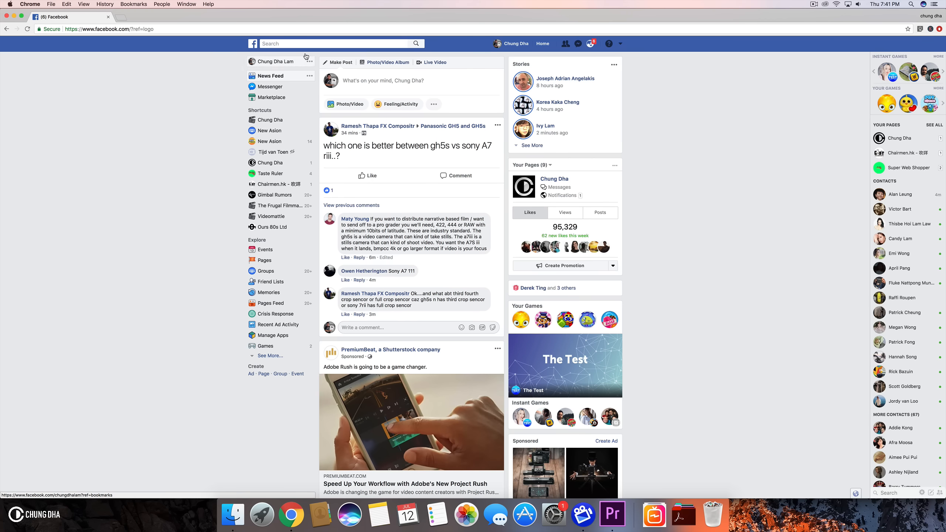
pyautogui.click(511, 43)
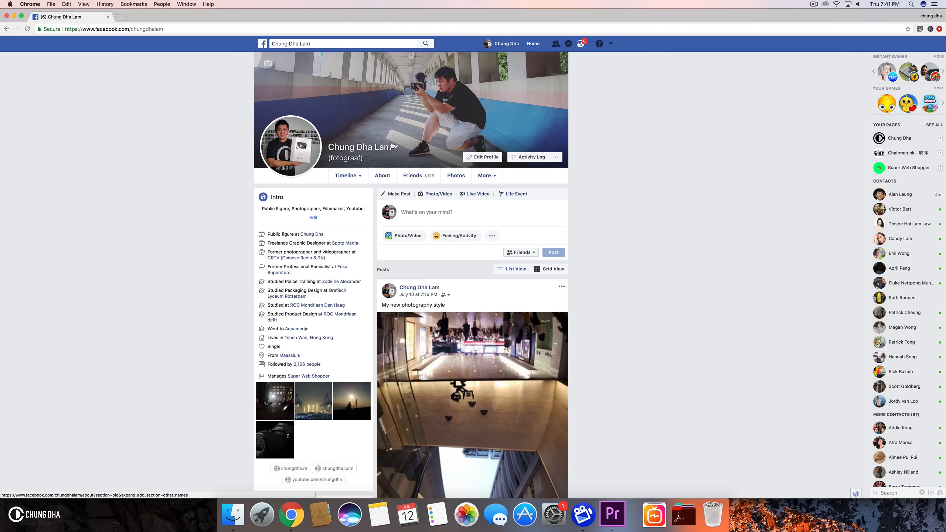
pyautogui.click(263, 44)
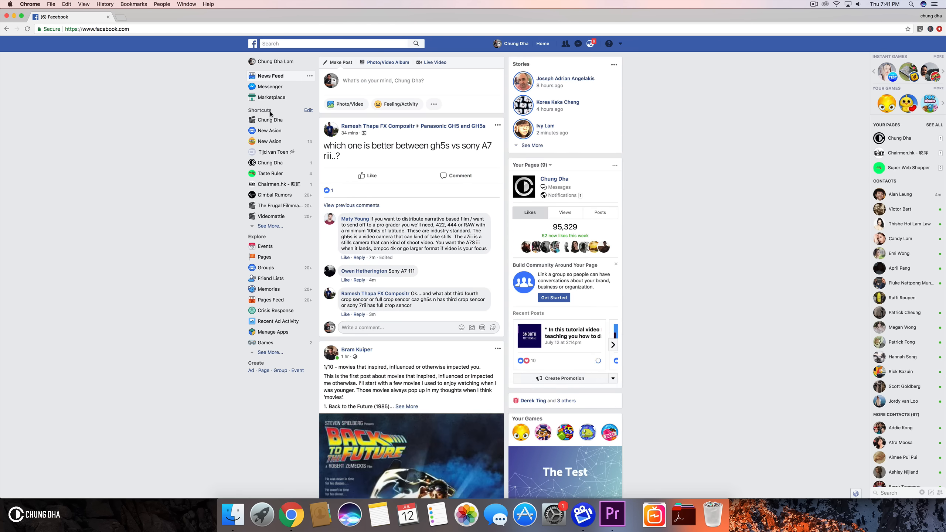
pyautogui.click(265, 247)
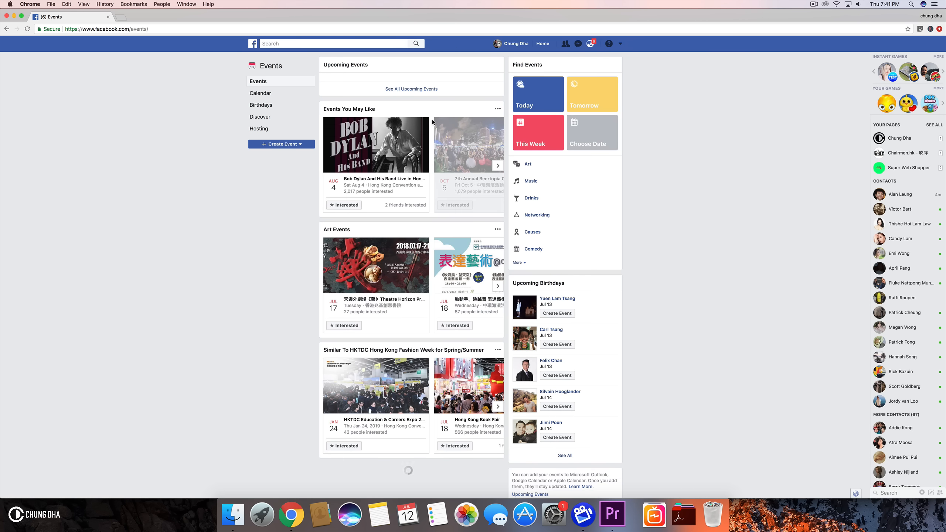
pyautogui.click(262, 93)
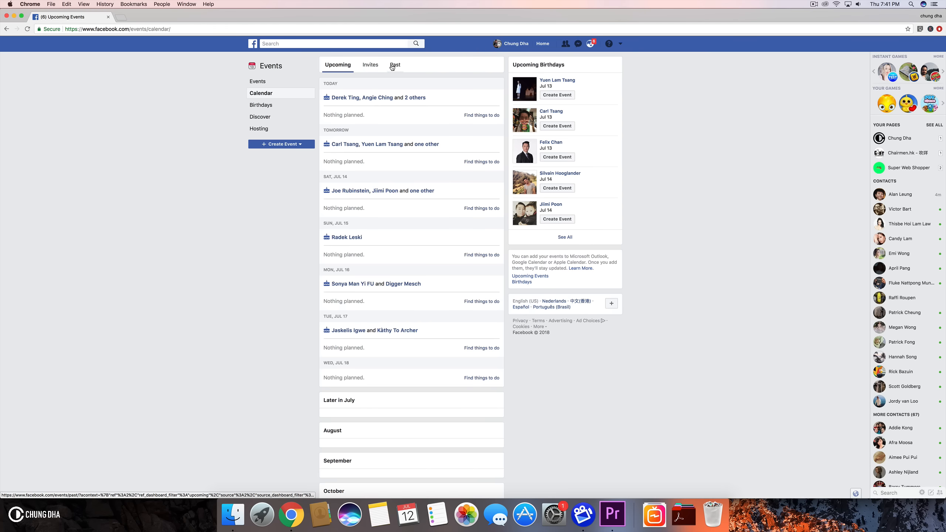
pyautogui.click(393, 65)
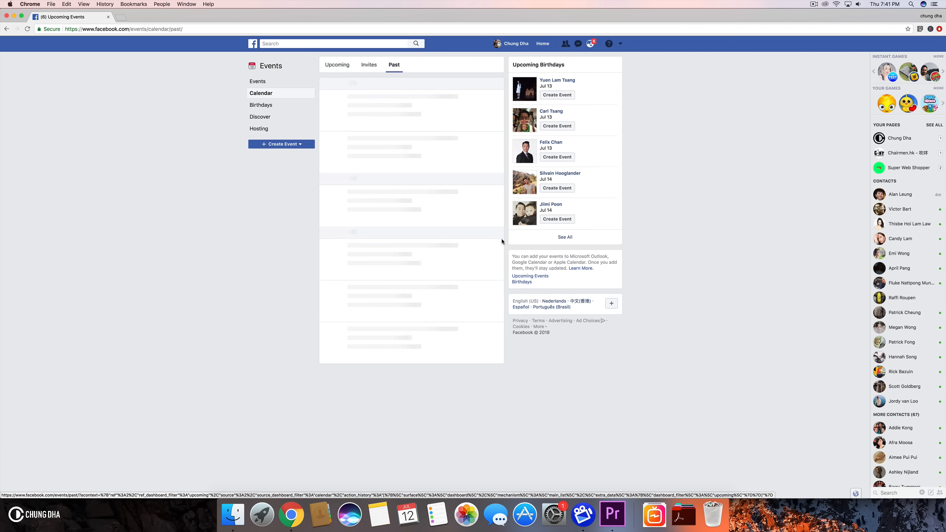
pyautogui.click(375, 116)
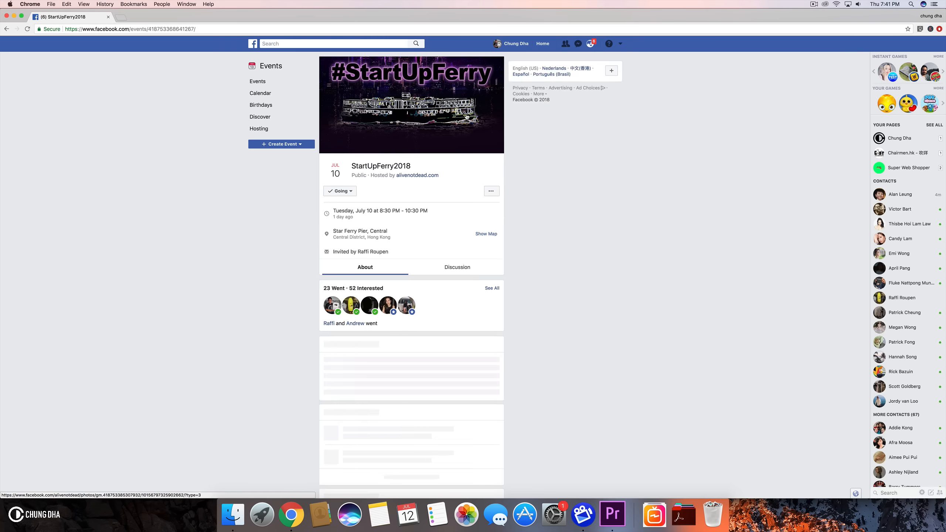
pyautogui.moveTo(411, 166); pyautogui.dragTo(360, 167)
pyautogui.rightClick(351, 166)
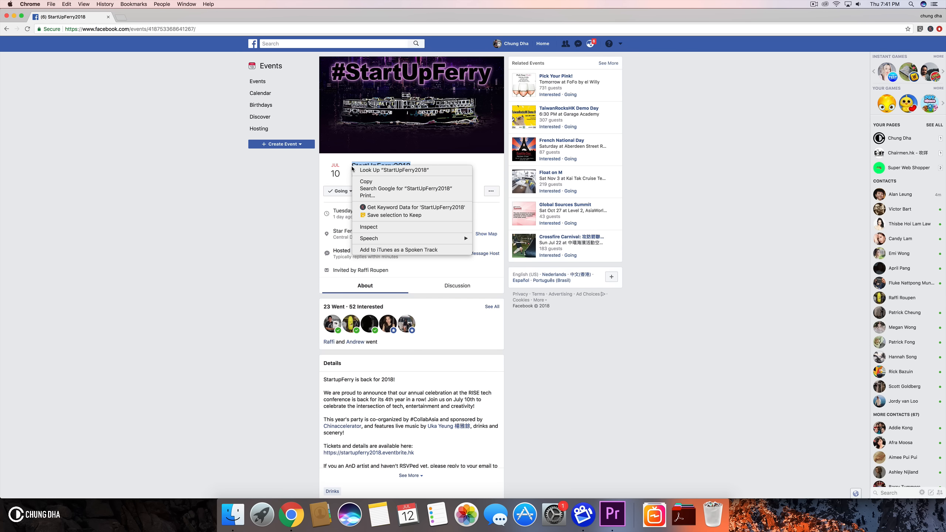
pyautogui.click(371, 180)
pyautogui.scroll(-3, 484, 368)
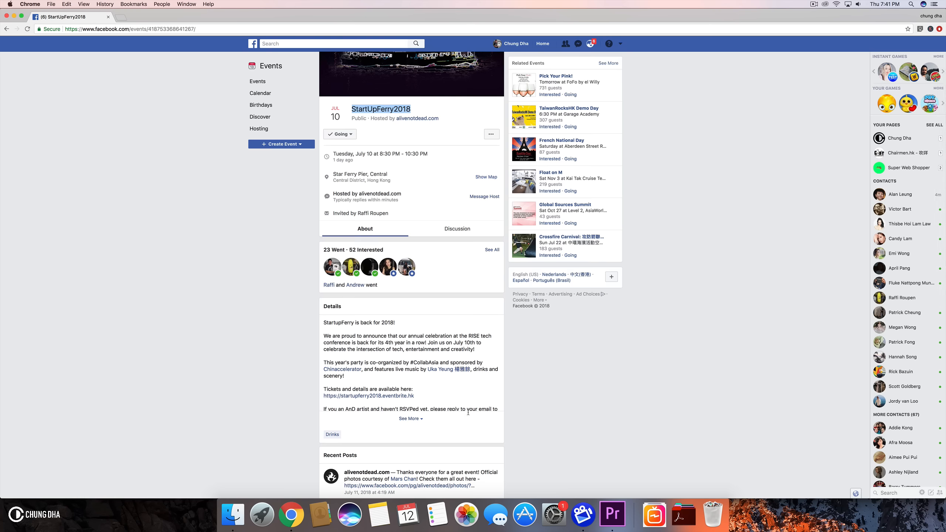
pyautogui.scroll(3, 466, 409)
pyautogui.scroll(-4, 486, 440)
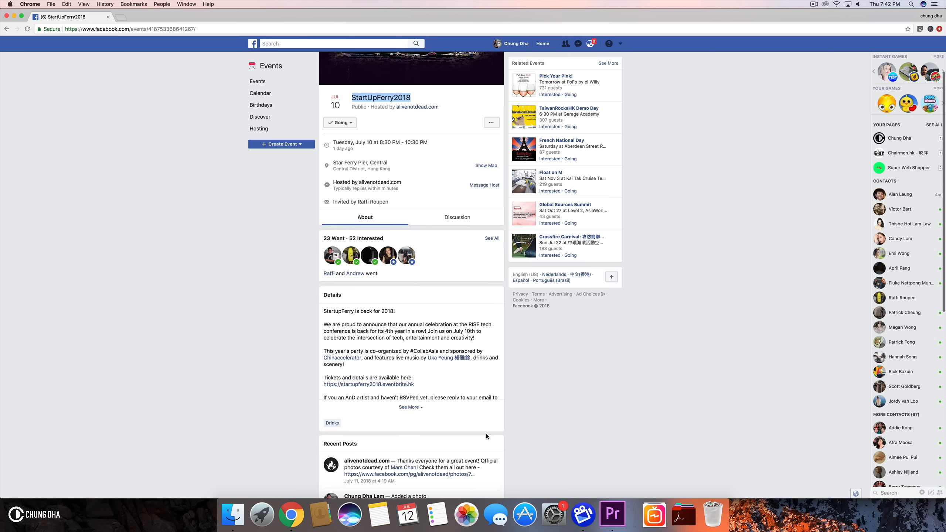
pyautogui.scroll(3, 486, 434)
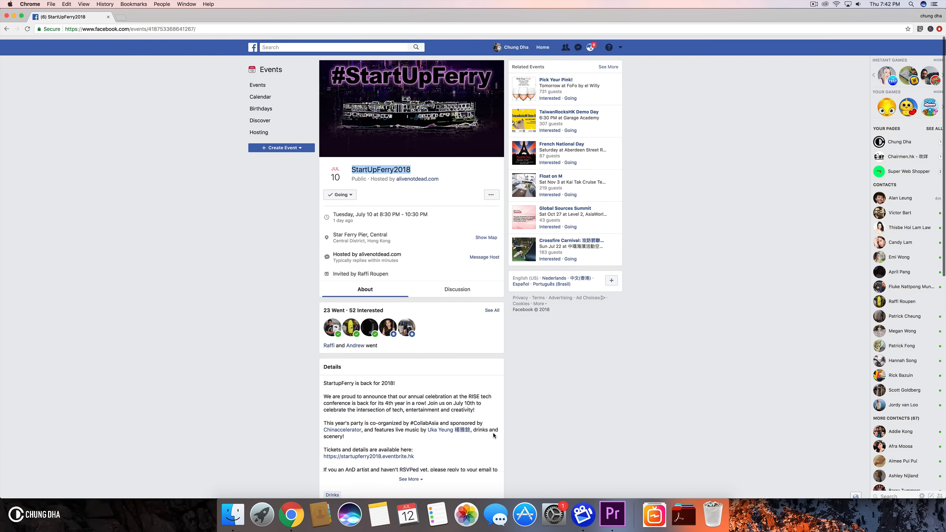
# - Back in Premiere Pro, add a text layer at about 2:11:13 reading 'StartUpFerry 2018 #CollabAsia'
pyautogui.click(612, 515)
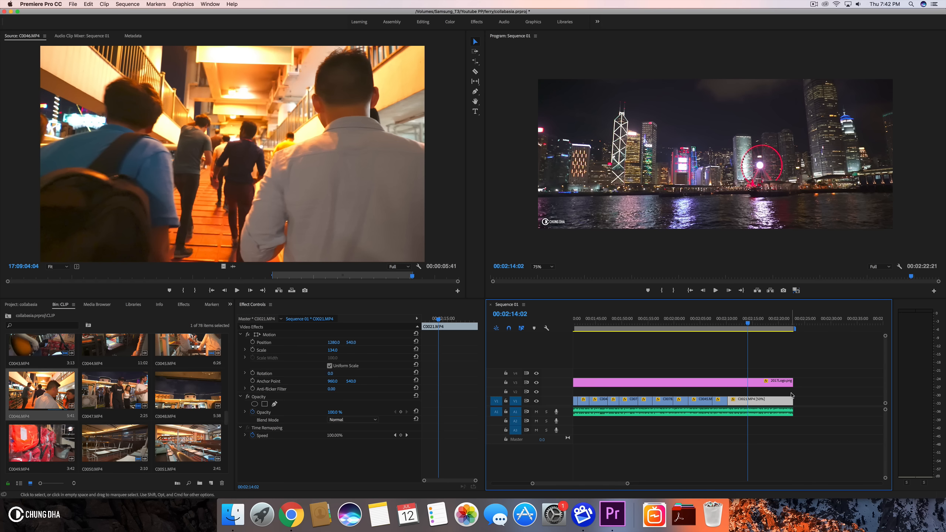
pyautogui.moveTo(730, 323); pyautogui.dragTo(736, 325)
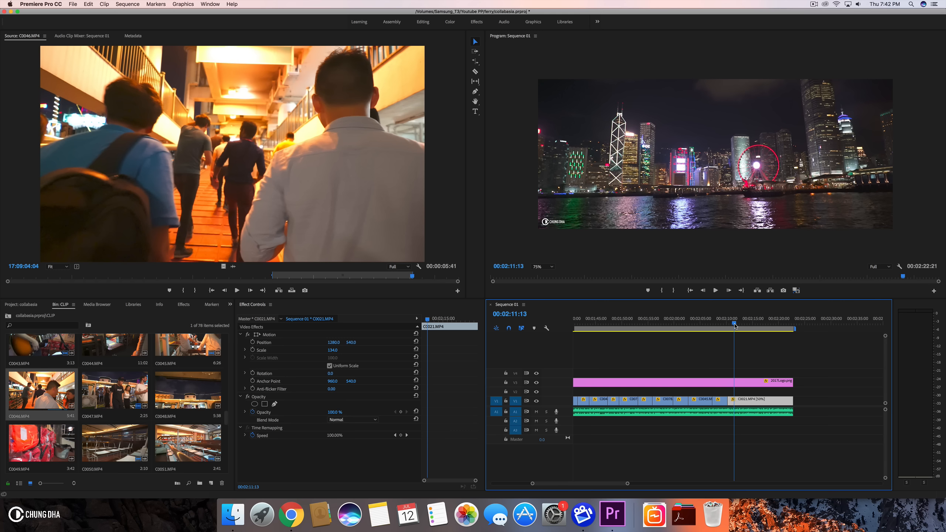
pyautogui.click(743, 392)
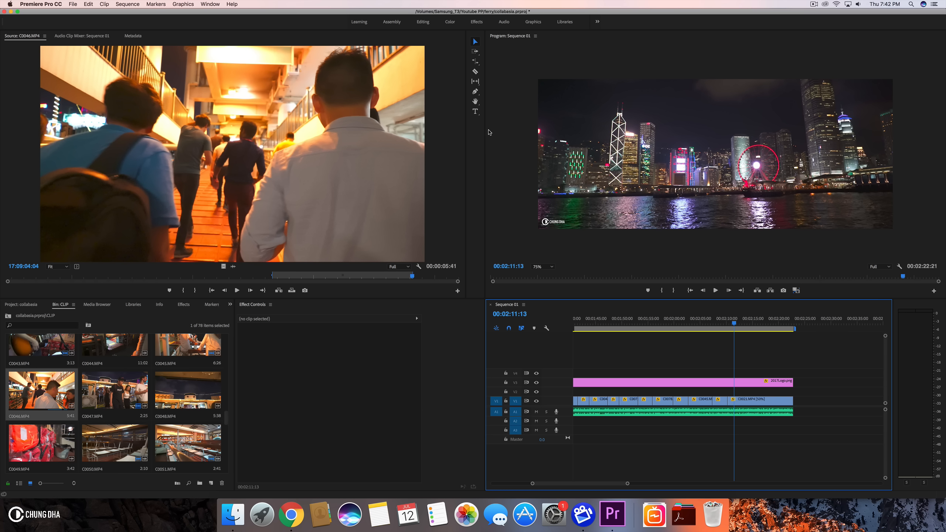
pyautogui.press('super+t')
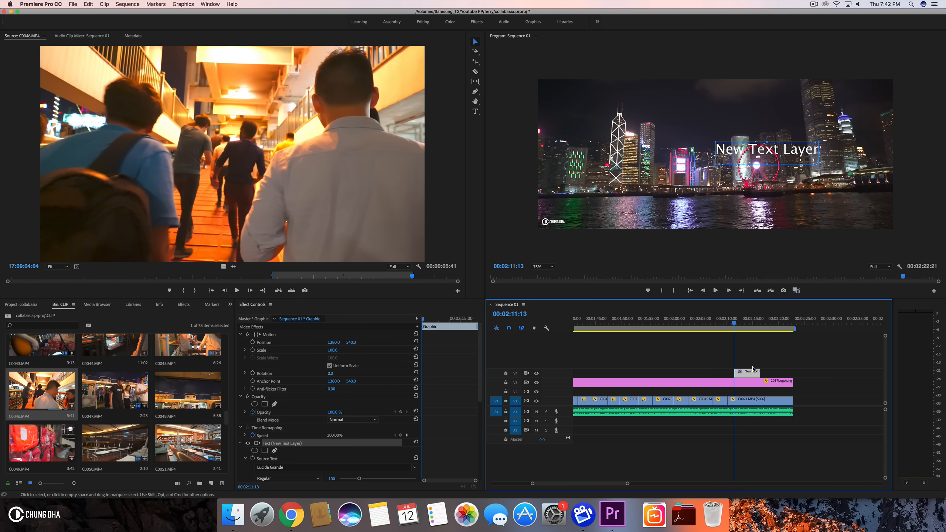
pyautogui.doubleClick(739, 149)
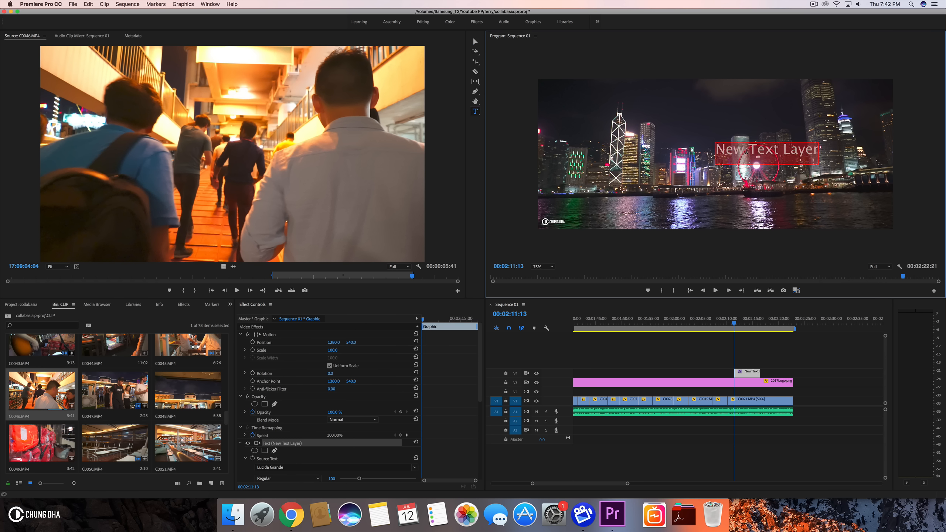
pyautogui.press('super+v')
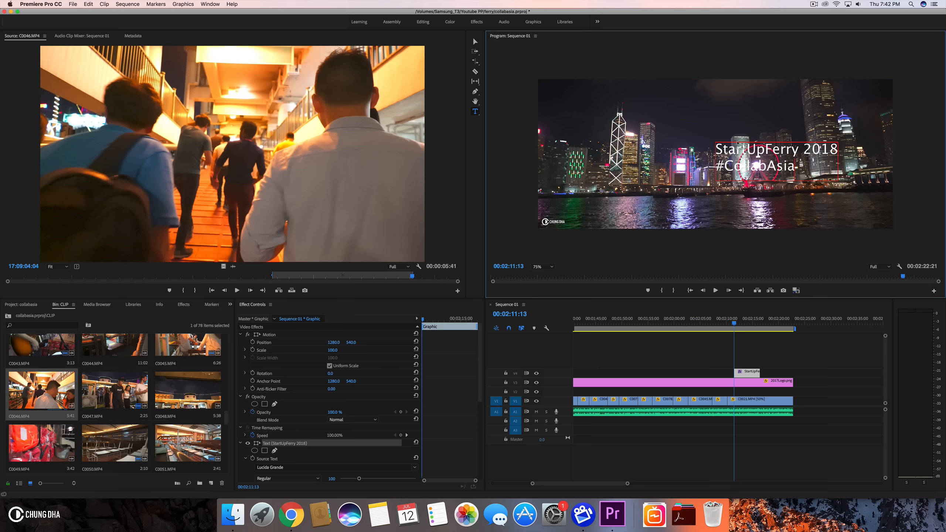
pyautogui.click(476, 42)
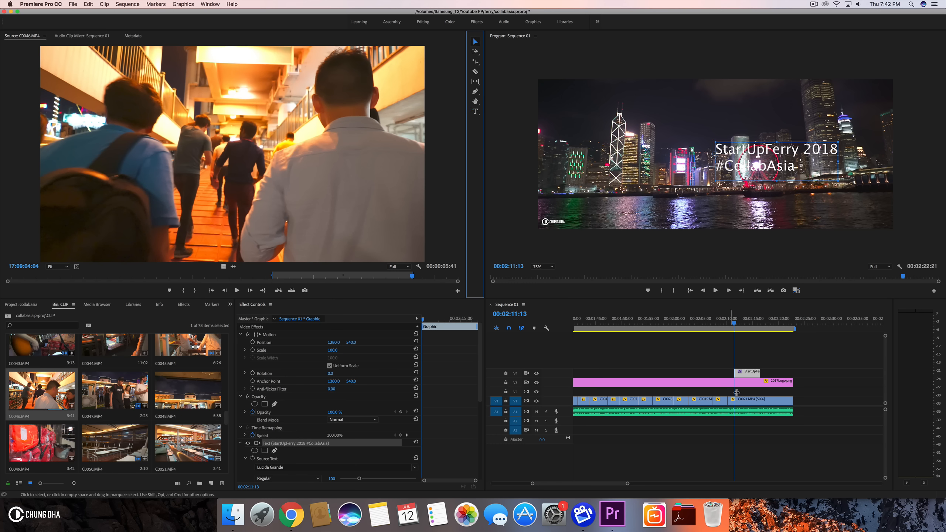
# - Reposition the text clip to start at about 2:14:09 and end with the C0021.MP4 clip
pyautogui.moveTo(744, 377); pyautogui.dragTo(770, 377)
pyautogui.press('space')
pyautogui.moveTo(725, 332); pyautogui.dragTo(751, 337)
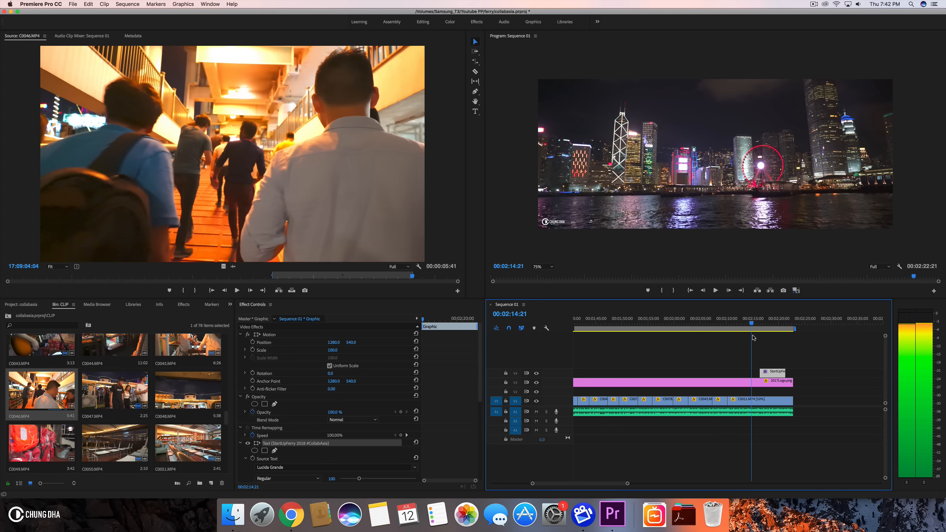
pyautogui.moveTo(767, 372); pyautogui.dragTo(792, 374)
pyautogui.click(770, 362)
pyautogui.click(770, 373)
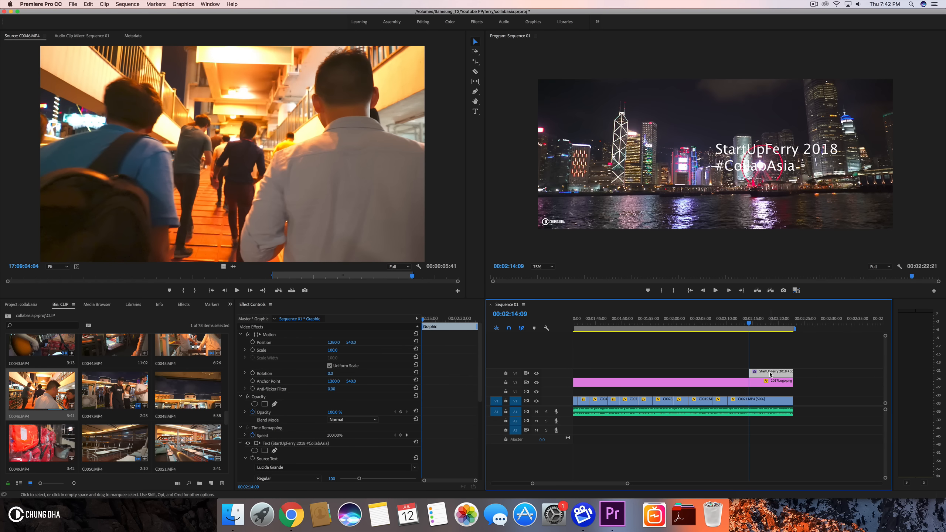
# - Remove the transition at the end of the V2 graphic clip and save the project
pyautogui.click(183, 305)
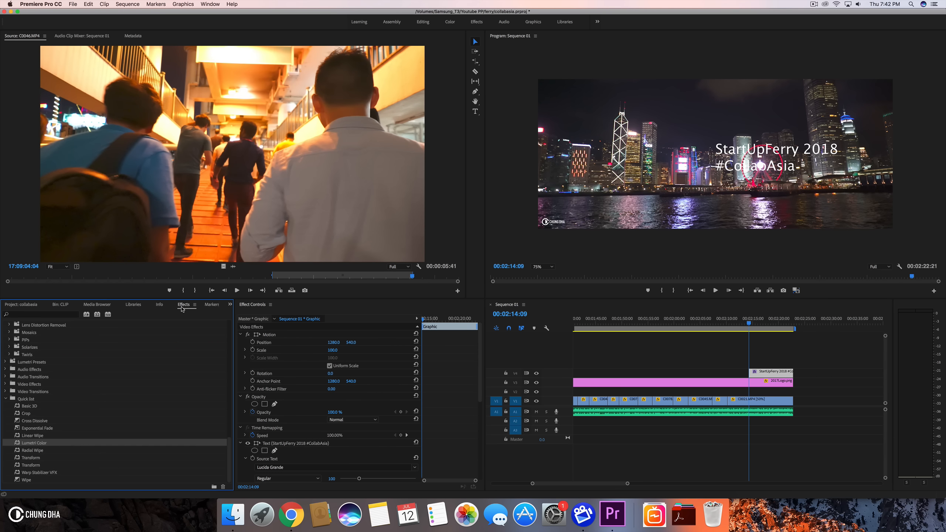
pyautogui.click(792, 372)
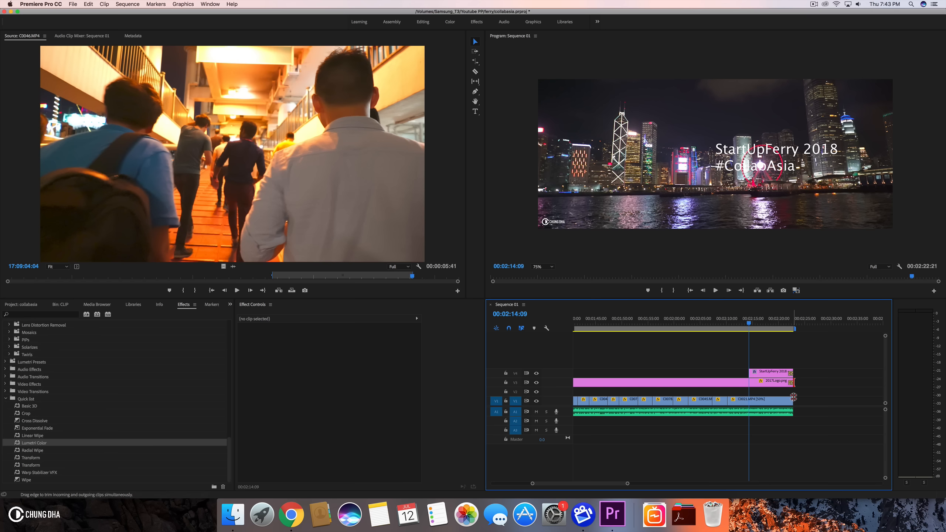
pyautogui.press('super+shift+s')
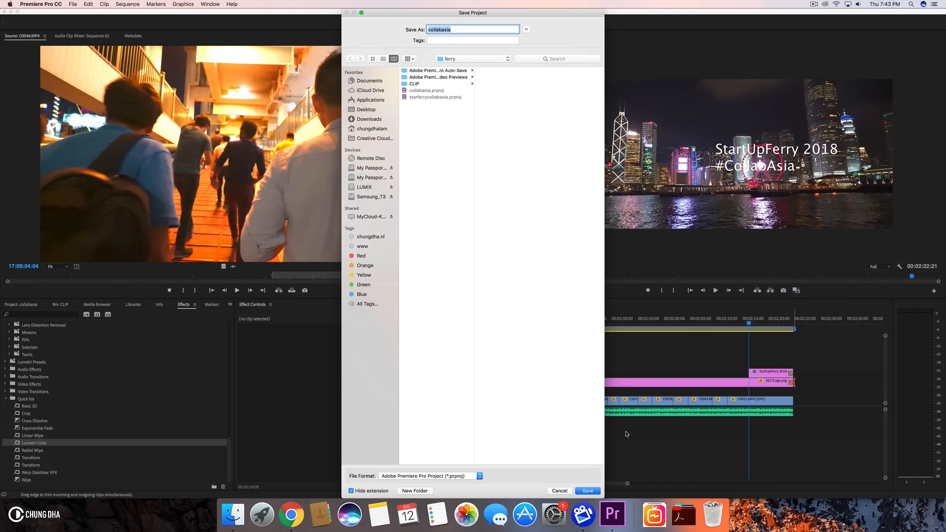
pyautogui.click(558, 491)
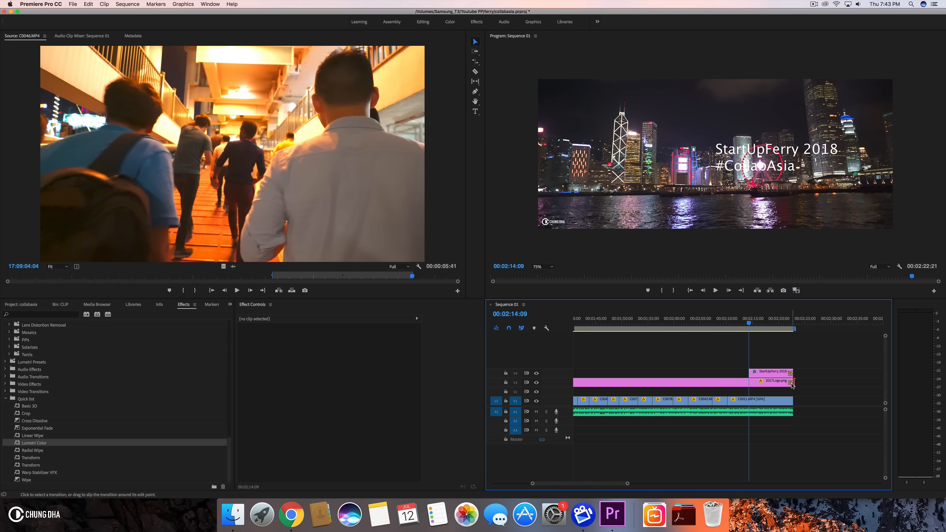
pyautogui.click(791, 384)
pyautogui.press('Delete')
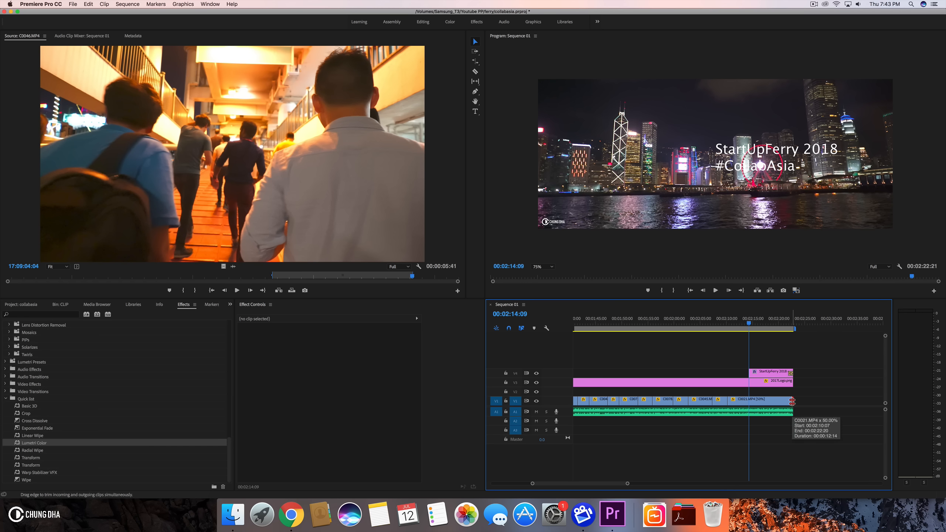
pyautogui.press('cmd+s')
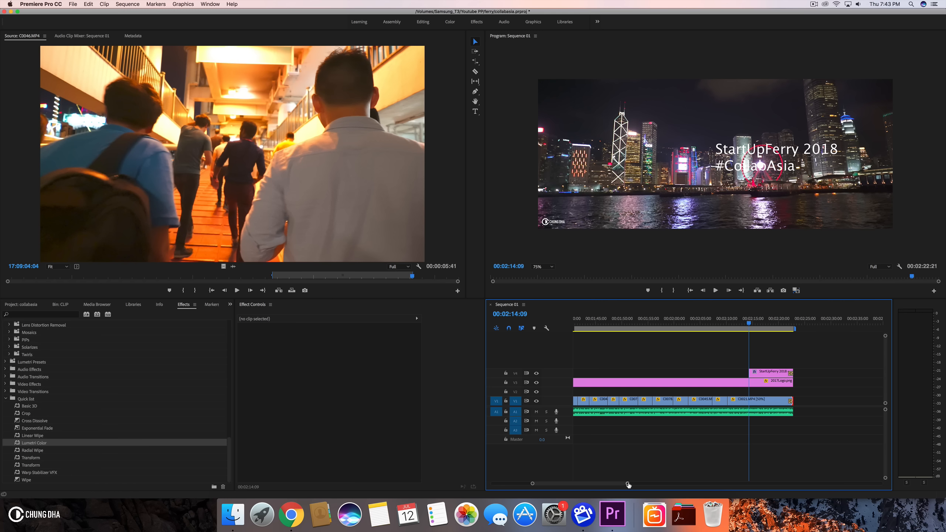
# - Save the project and lengthen the closing Cross Dissolve transitions on the title and C0021.MP4 clips to about 00:00:02:24
pyautogui.press('cmd+s')
pyautogui.press('super+s')
pyautogui.moveTo(627, 483); pyautogui.dragTo(590, 485)
pyautogui.scroll(-3, 742, 354)
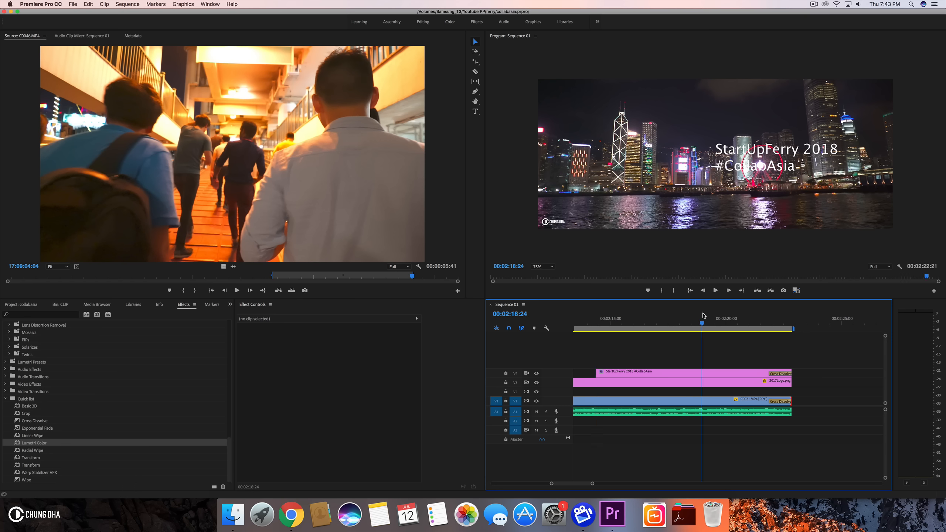
pyautogui.click(724, 319)
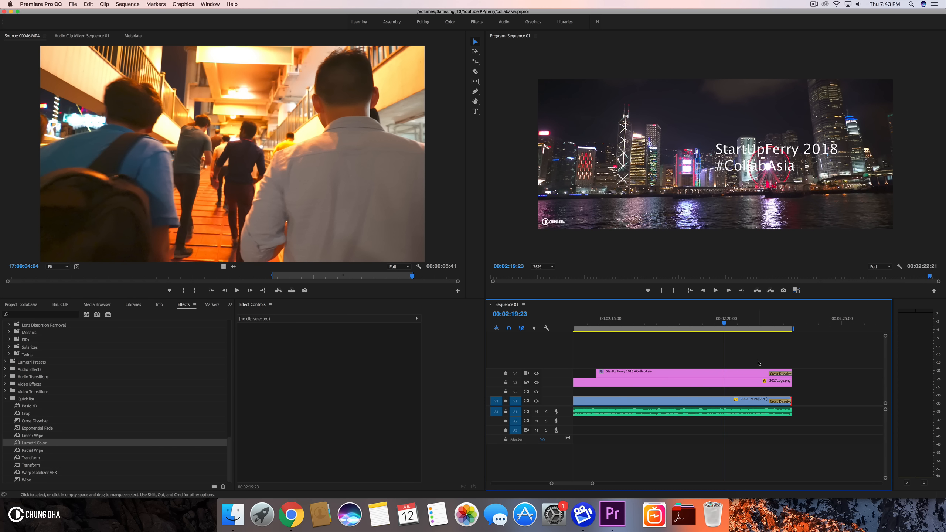
pyautogui.moveTo(768, 374); pyautogui.dragTo(723, 372)
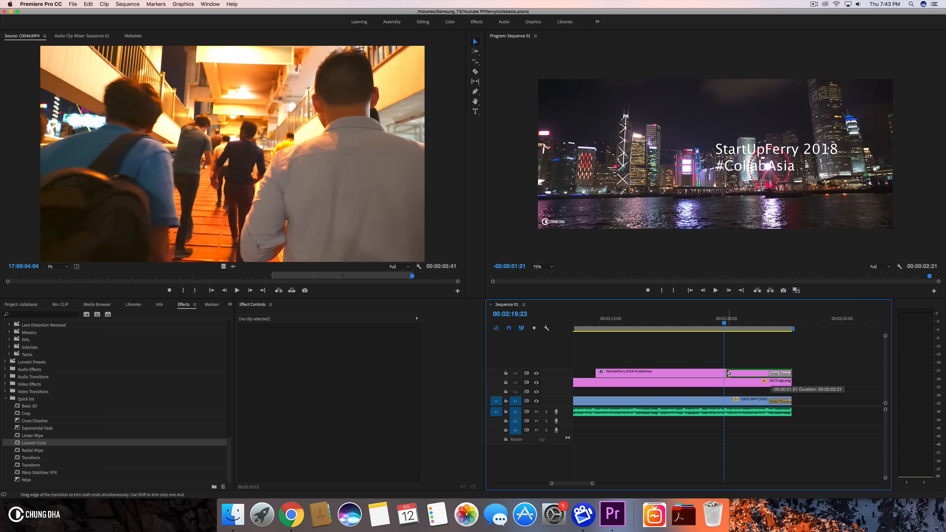
pyautogui.moveTo(768, 401); pyautogui.dragTo(724, 401)
# - Center-align the title text and move it to the middle of the frame
pyautogui.hscroll(-3, 717, 373)
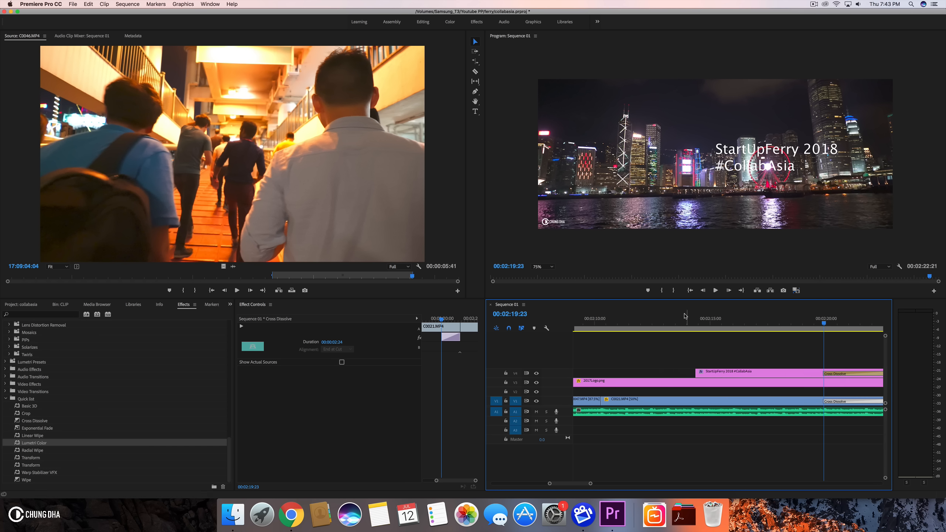
pyautogui.moveTo(683, 315); pyautogui.dragTo(720, 323)
pyautogui.click(729, 372)
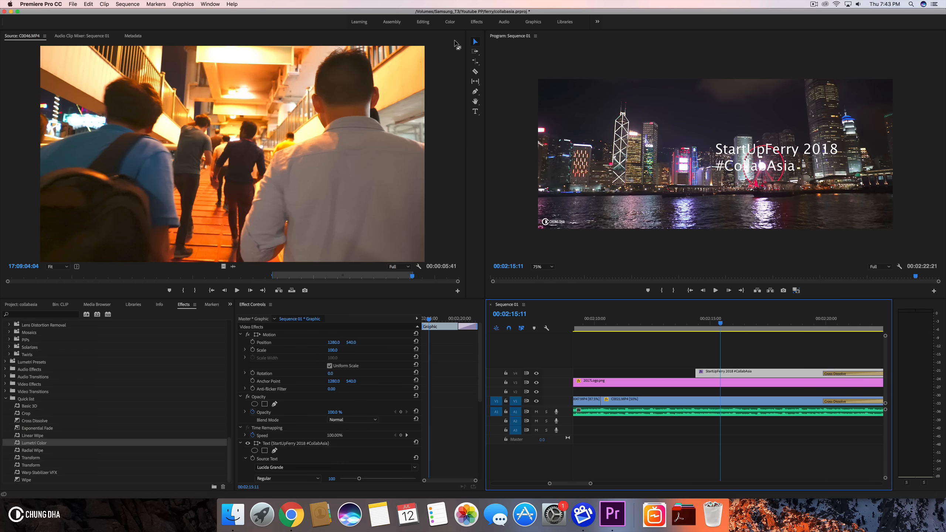
pyautogui.moveTo(763, 148); pyautogui.dragTo(713, 158)
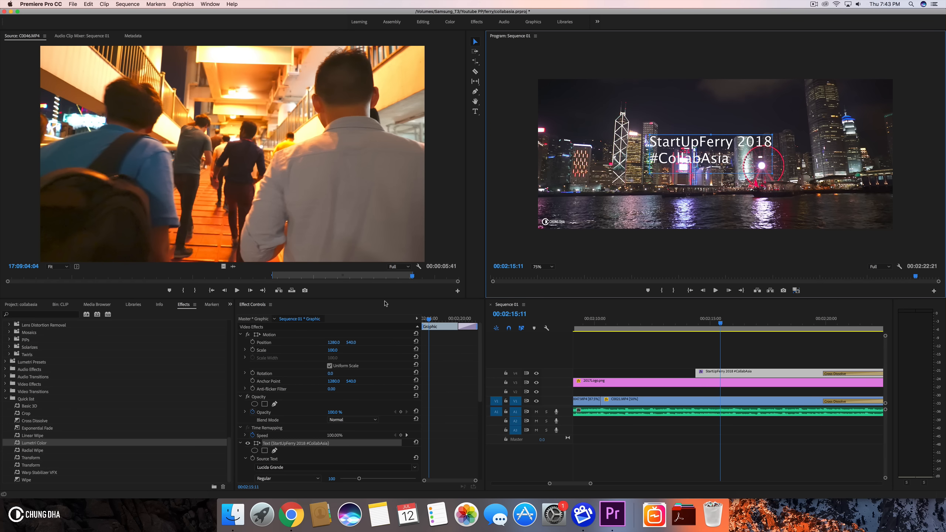
pyautogui.scroll(-4, 459, 433)
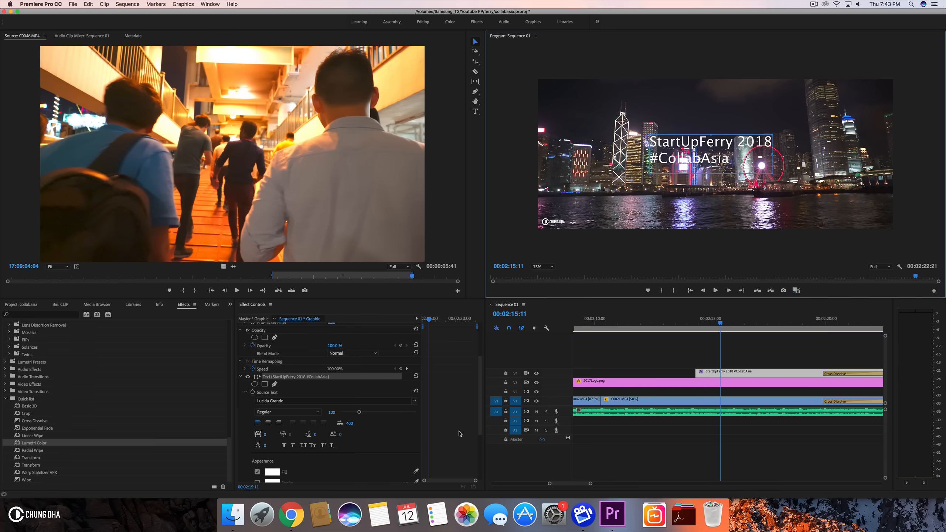
pyautogui.click(268, 424)
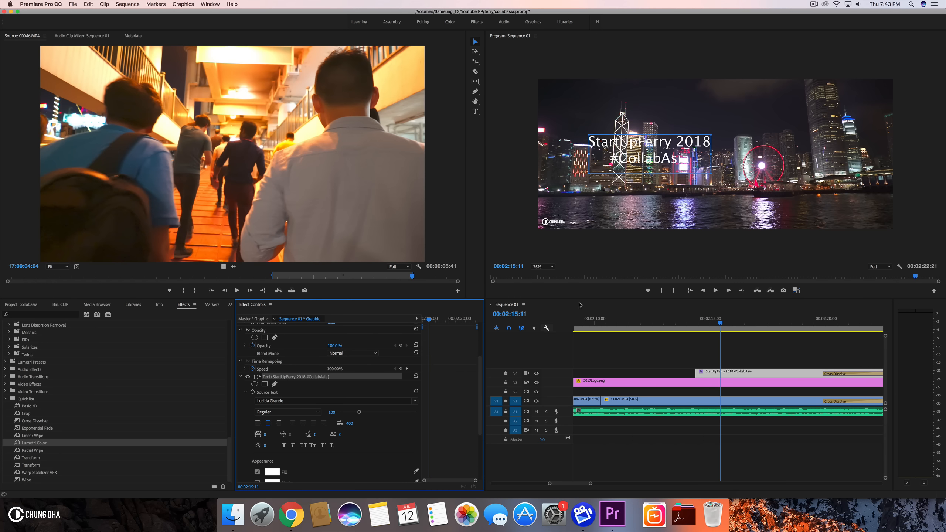
pyautogui.moveTo(646, 153); pyautogui.dragTo(711, 153)
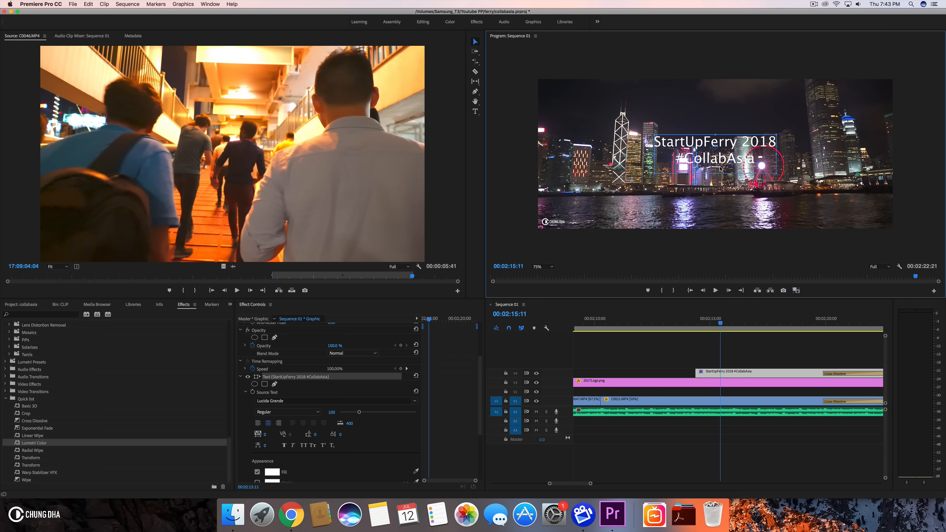
# - Set the title's font to Gotham Book
pyautogui.click(286, 400)
pyautogui.write('got')
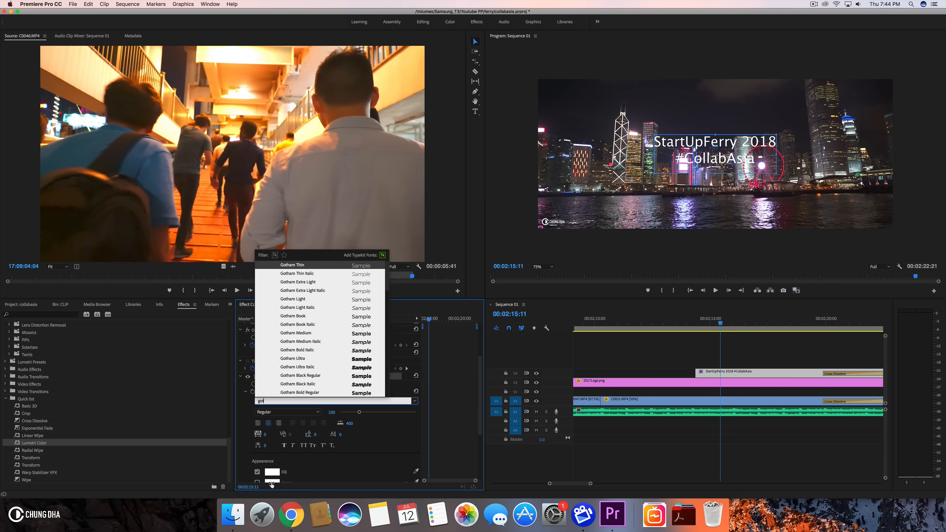
pyautogui.click(293, 316)
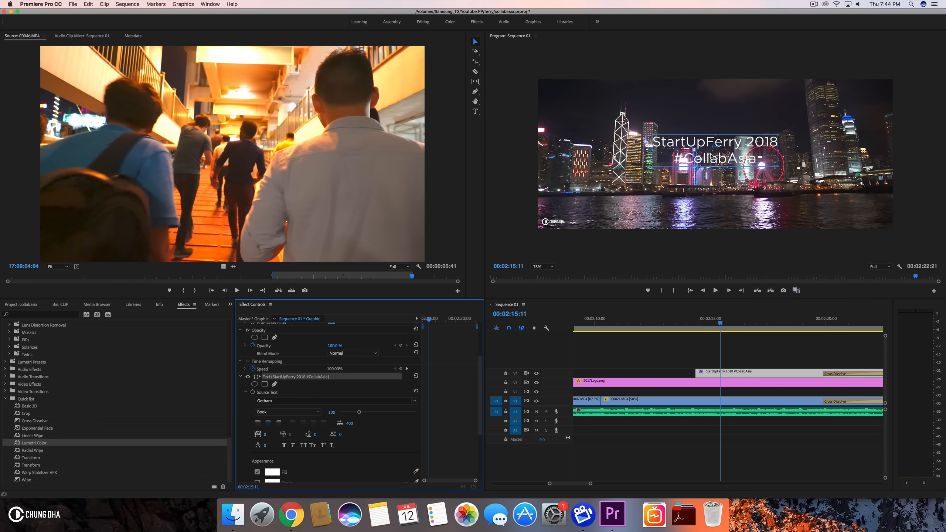
# - Select all the title text with the Type tool and change its font to Gotham Bold
pyautogui.click(695, 159)
pyautogui.press('t')
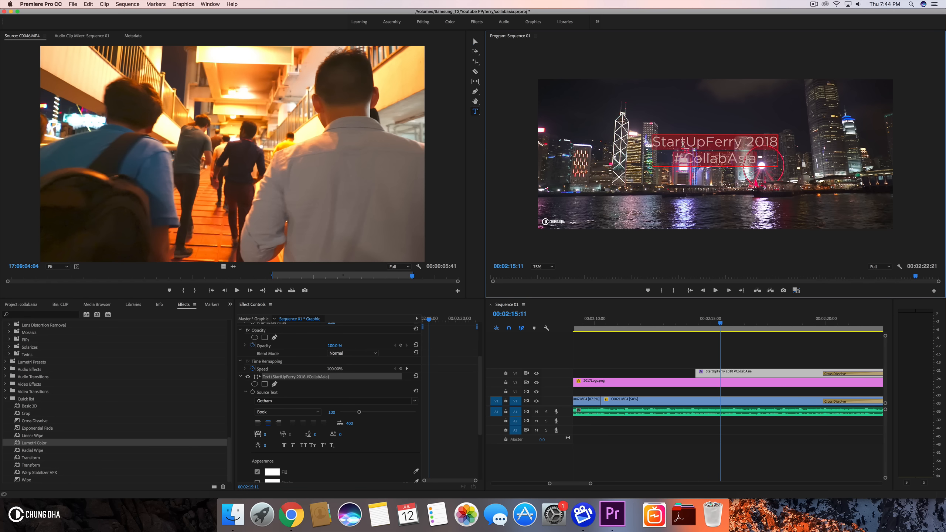
pyautogui.moveTo(656, 145); pyautogui.dragTo(781, 149)
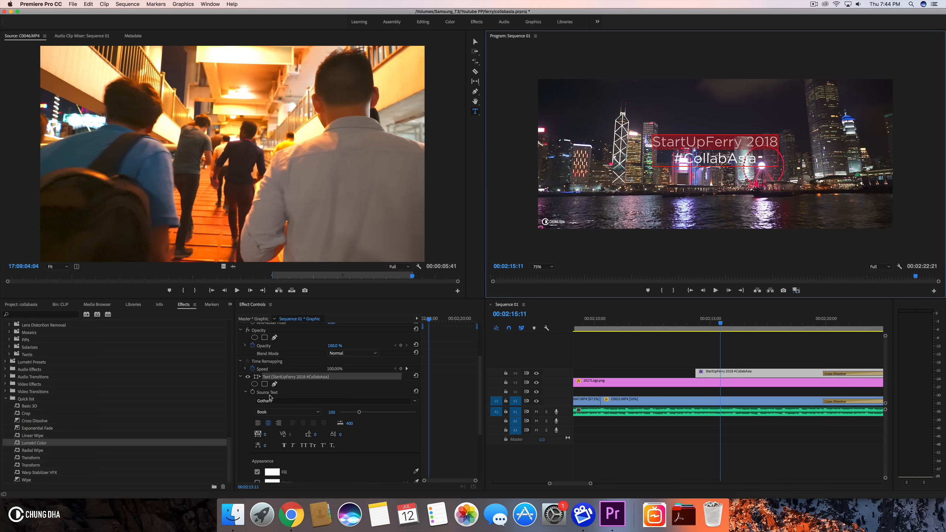
pyautogui.click(285, 412)
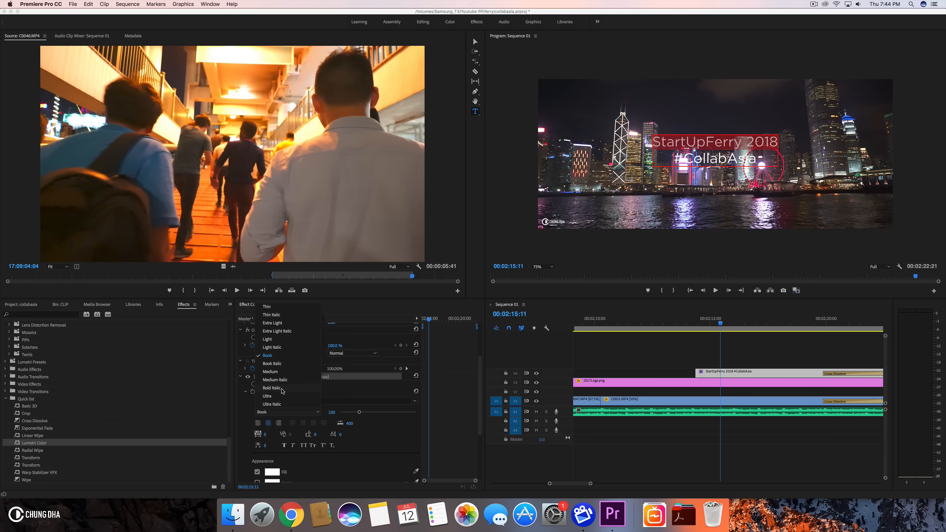
pyautogui.click(281, 372)
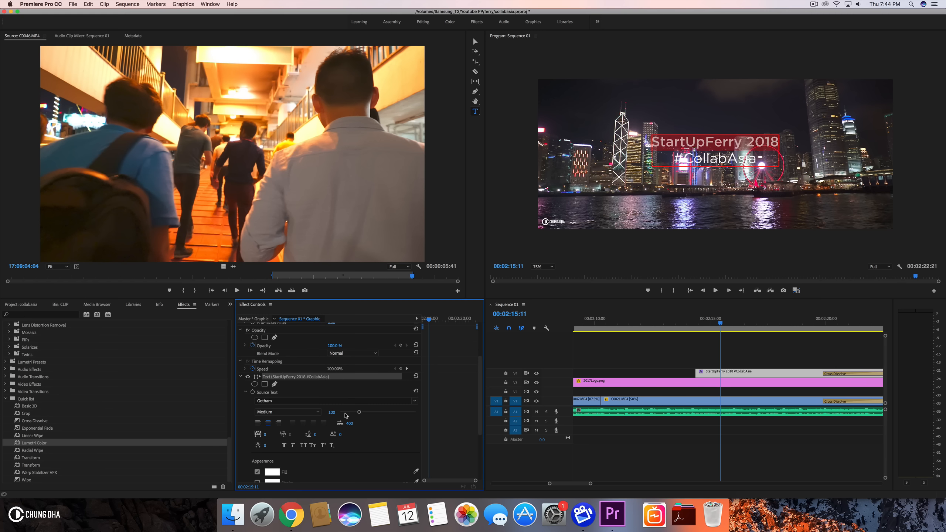
pyautogui.click(321, 400)
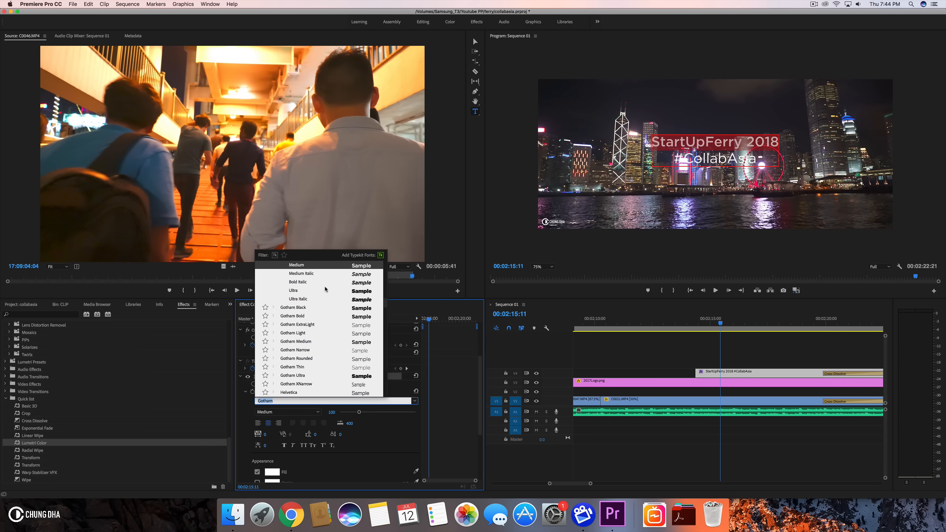
pyautogui.click(314, 309)
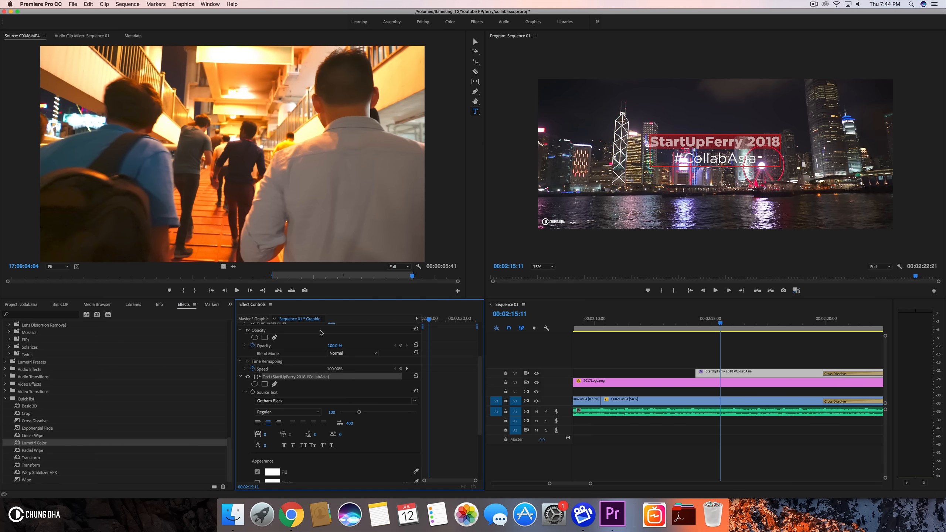
pyautogui.click(322, 399)
pyautogui.click(313, 283)
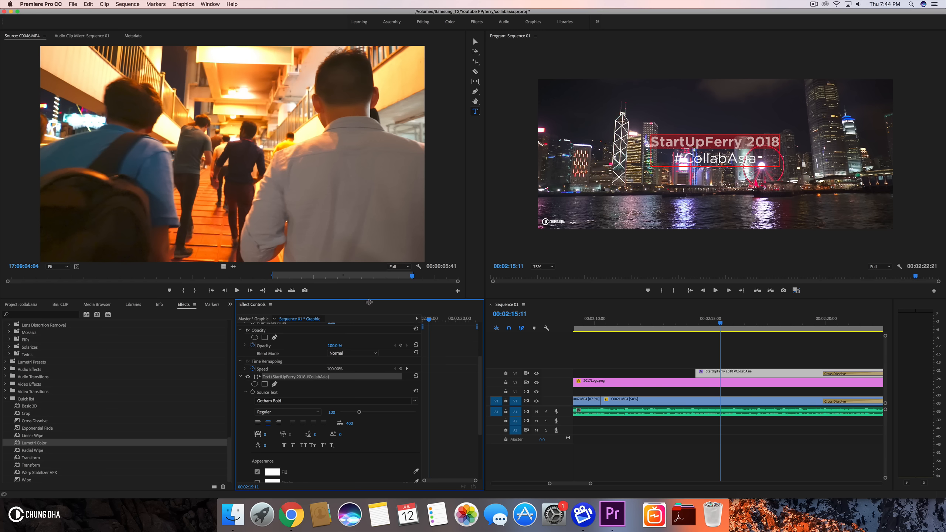
# - Enable a shadow on the title text with distance 0.0, size 24.8 and blur 124
pyautogui.click(724, 374)
pyautogui.scroll(-5, 448, 416)
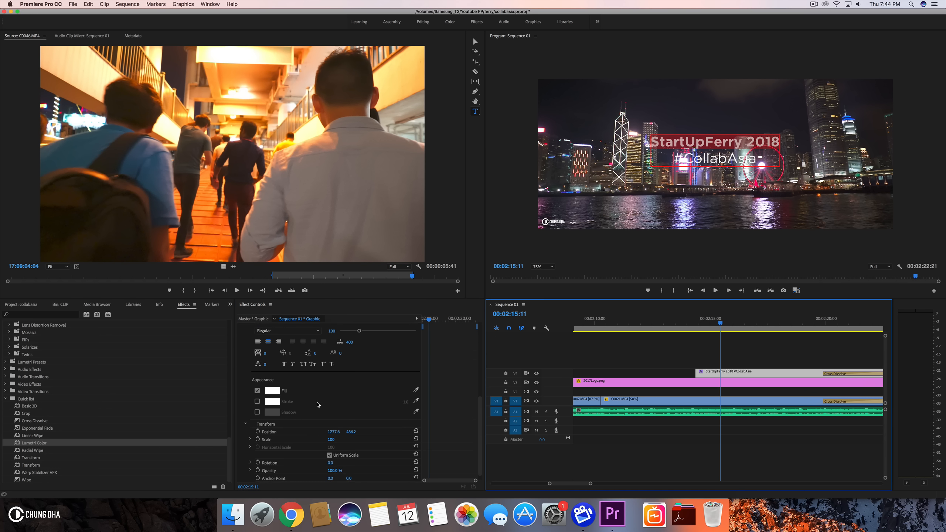
pyautogui.click(257, 412)
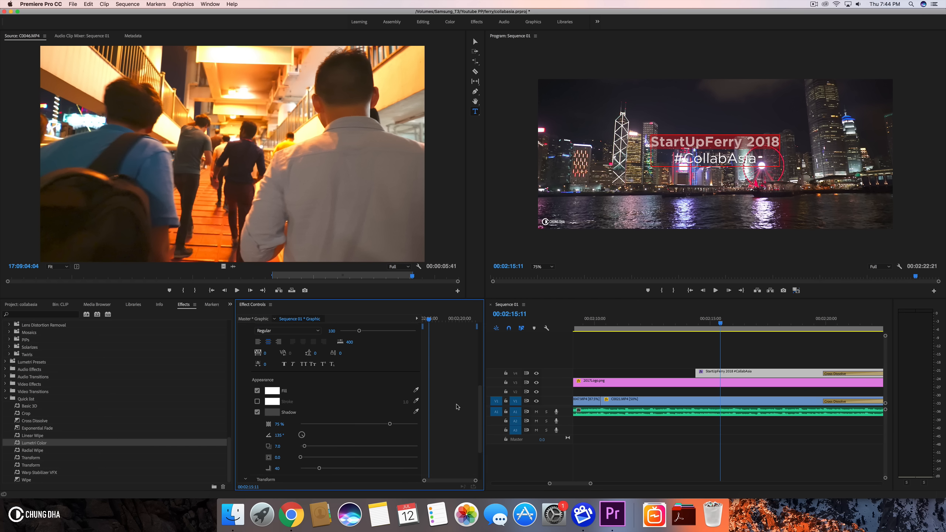
pyautogui.scroll(-4, 455, 406)
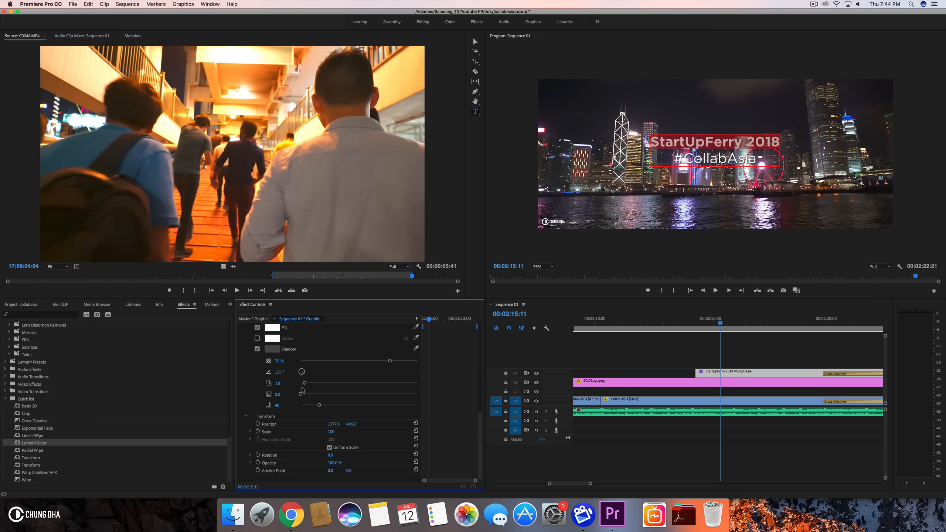
pyautogui.moveTo(304, 384); pyautogui.dragTo(359, 406)
# - Lengthen the closing Cross Dissolve on the C0021.MP4 clip to 00:00:09:07
pyautogui.click(693, 321)
pyautogui.press('space')
pyautogui.press('space')
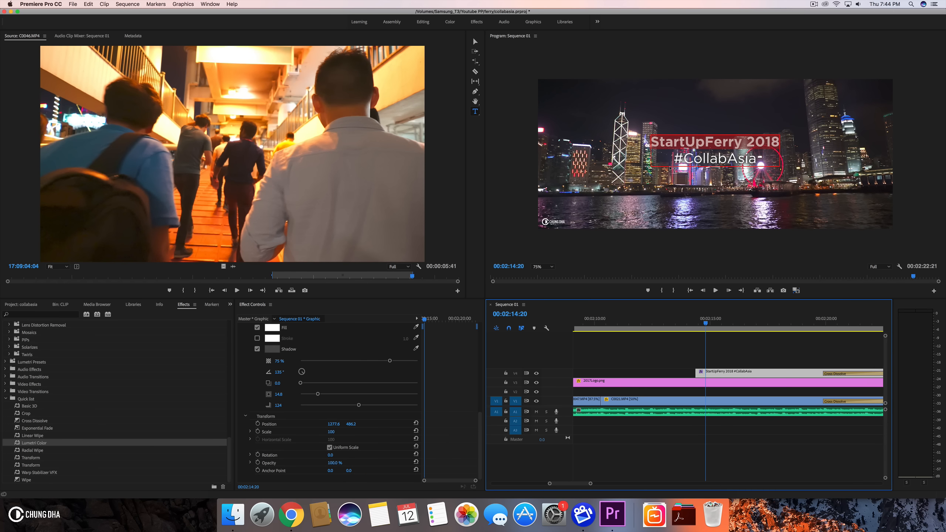
pyautogui.click(474, 42)
pyautogui.click(613, 158)
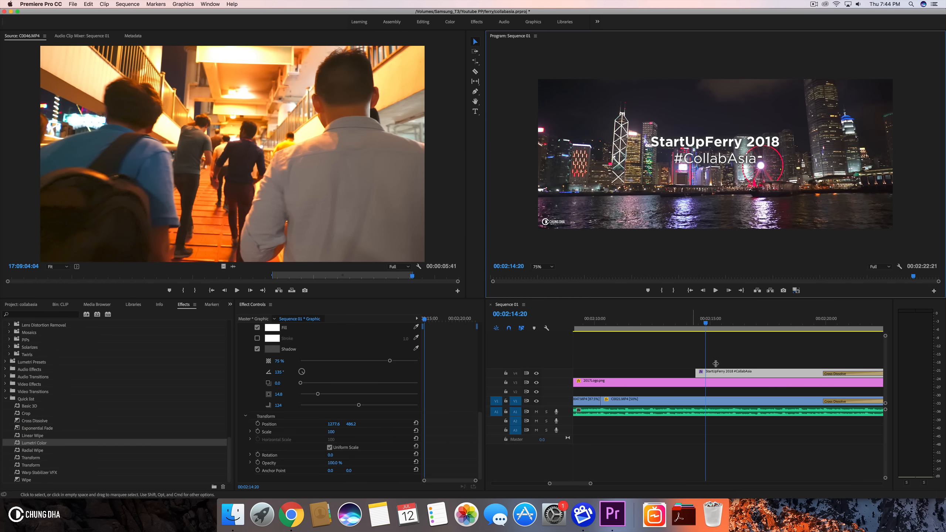
pyautogui.moveTo(823, 402); pyautogui.dragTo(677, 401)
pyautogui.moveTo(675, 320); pyautogui.dragTo(766, 321)
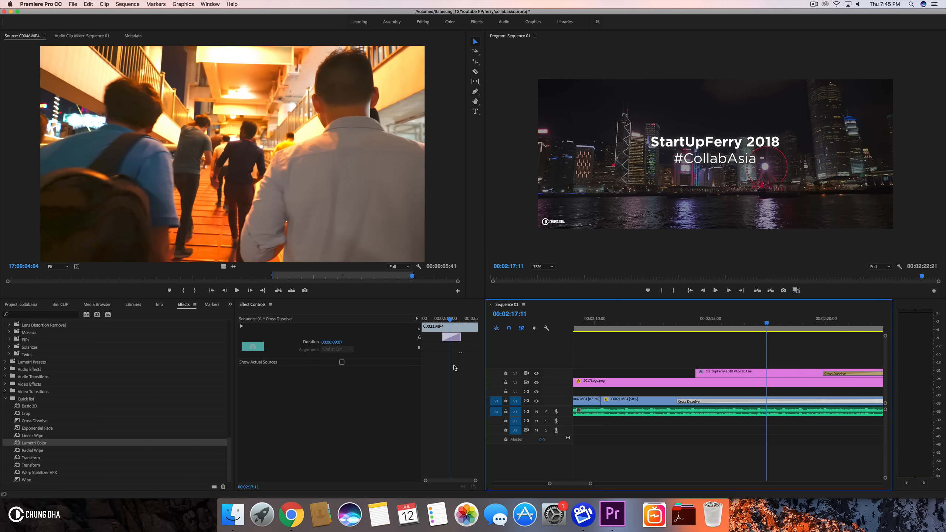
# - Apply the default Cross Dissolve to the start of the title clip
pyautogui.click(718, 373)
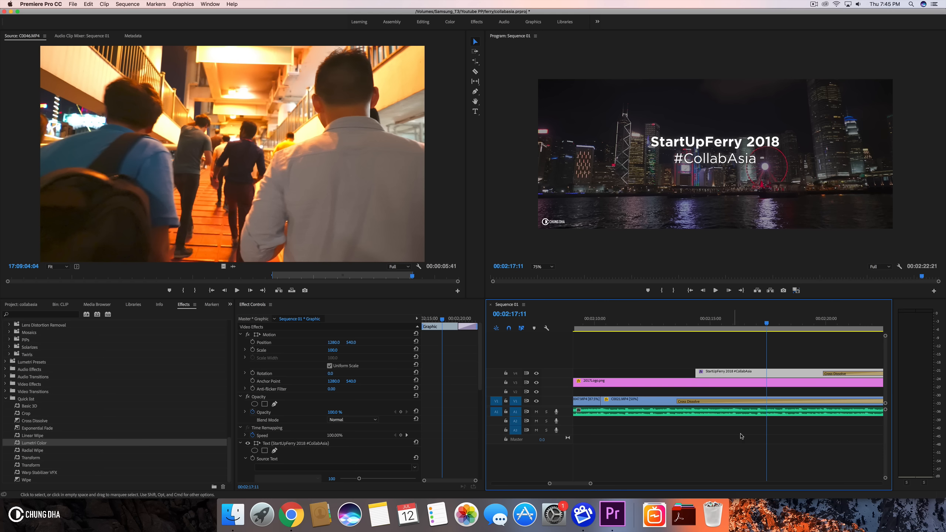
pyautogui.click(697, 374)
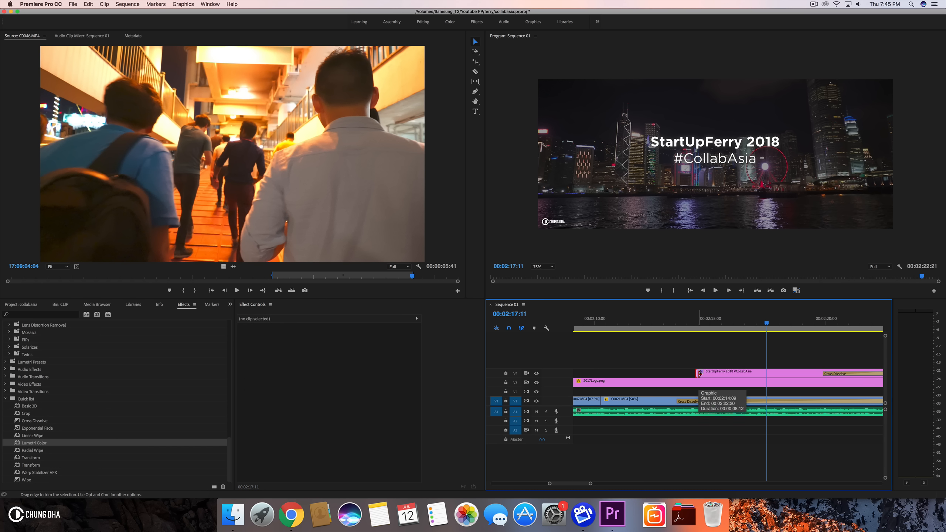
pyautogui.press('super+d')
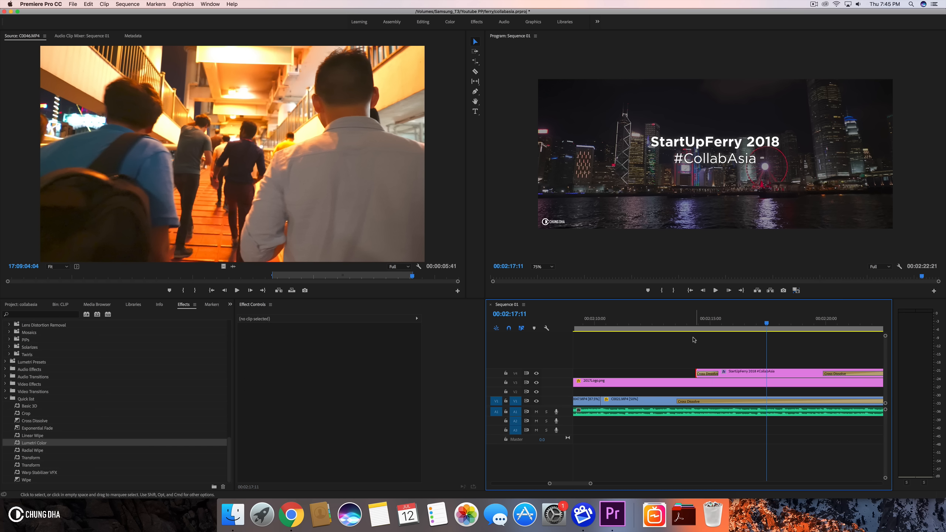
# - Play back the end of the sequence to review the title and transitions
pyautogui.click(679, 320)
pyautogui.press('space')
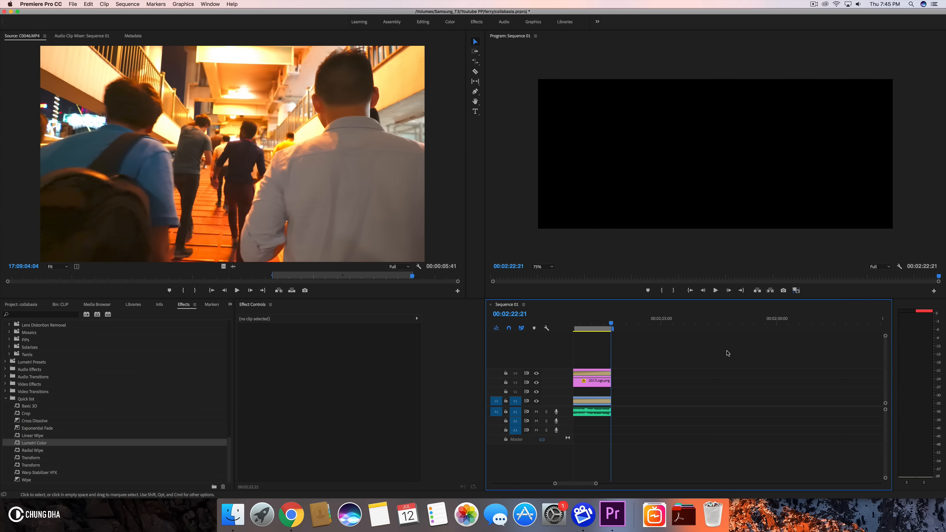
pyautogui.click(605, 412)
pyautogui.press('space')
pyautogui.press('space')
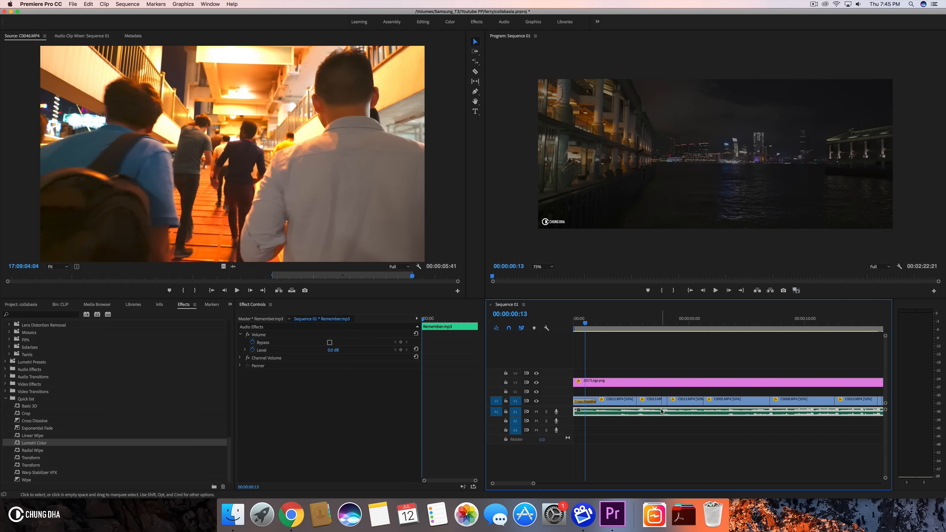
# - Add an Exponential Fade to the end of Remember.mp3, lengthen it to 00:00:08:11, and preview it
pyautogui.moveTo(533, 483); pyautogui.dragTo(608, 483)
pyautogui.hscroll(10, 785, 417)
pyautogui.hscroll(-10, 619, 451)
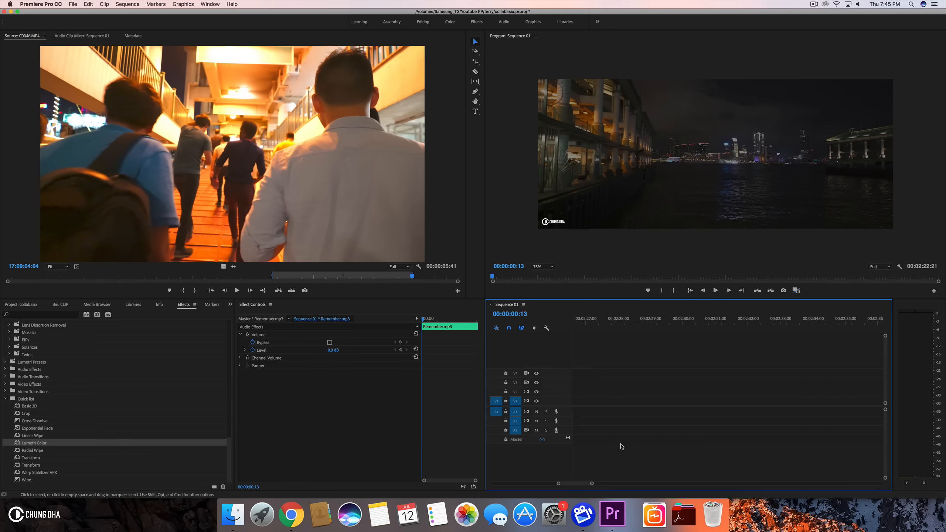
pyautogui.hscroll(-6, 621, 446)
pyautogui.hscroll(3, 659, 349)
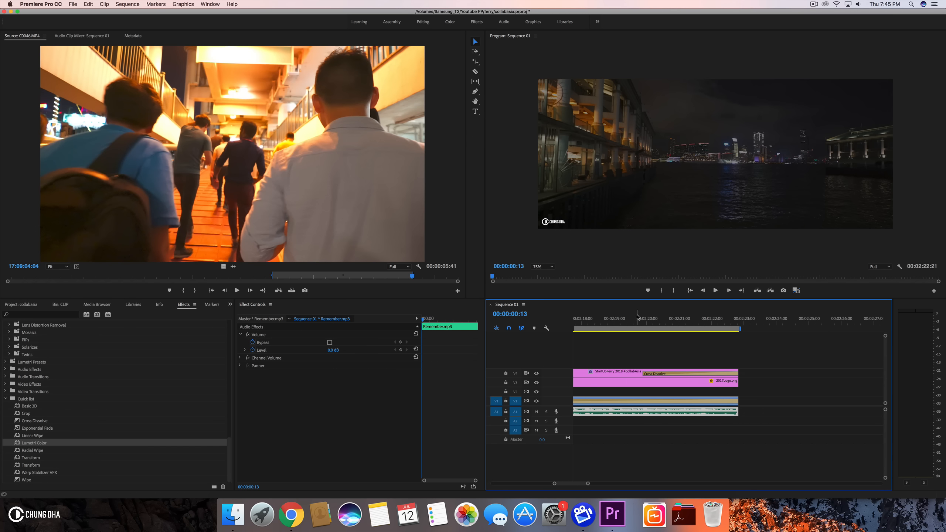
pyautogui.click(767, 323)
pyautogui.click(682, 324)
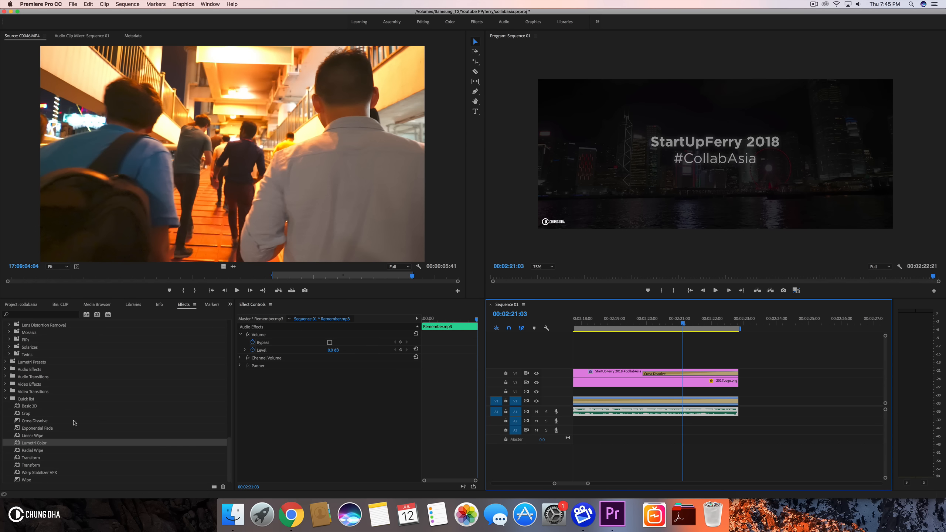
pyautogui.click(34, 429)
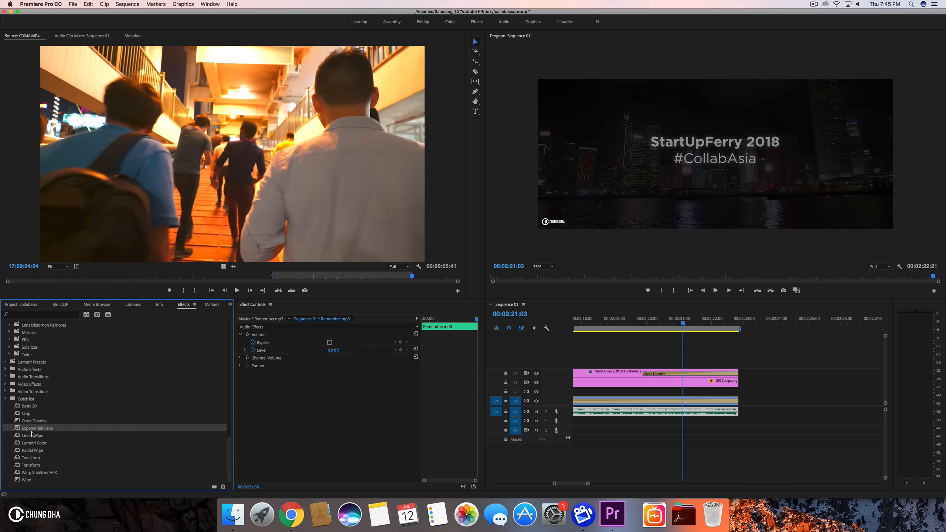
pyautogui.click(49, 315)
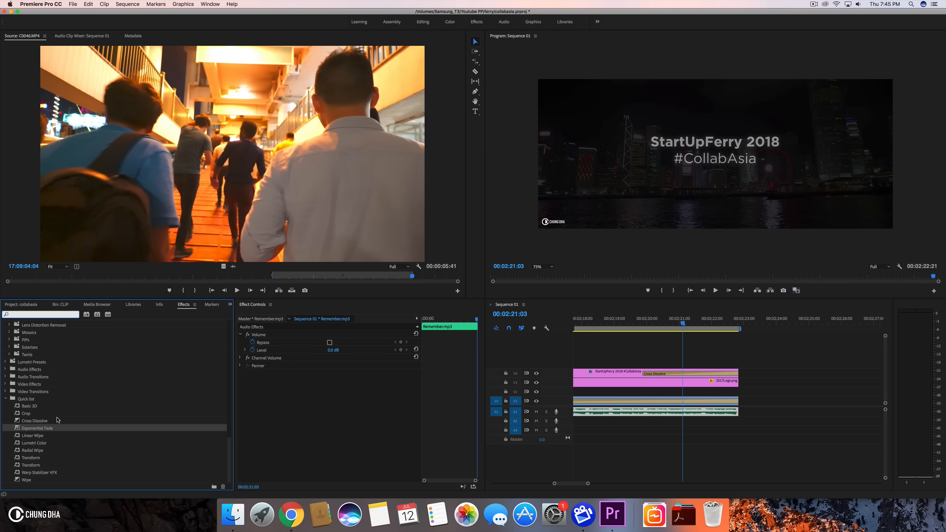
pyautogui.moveTo(34, 435); pyautogui.dragTo(658, 434)
pyautogui.moveTo(744, 419); pyautogui.dragTo(611, 419)
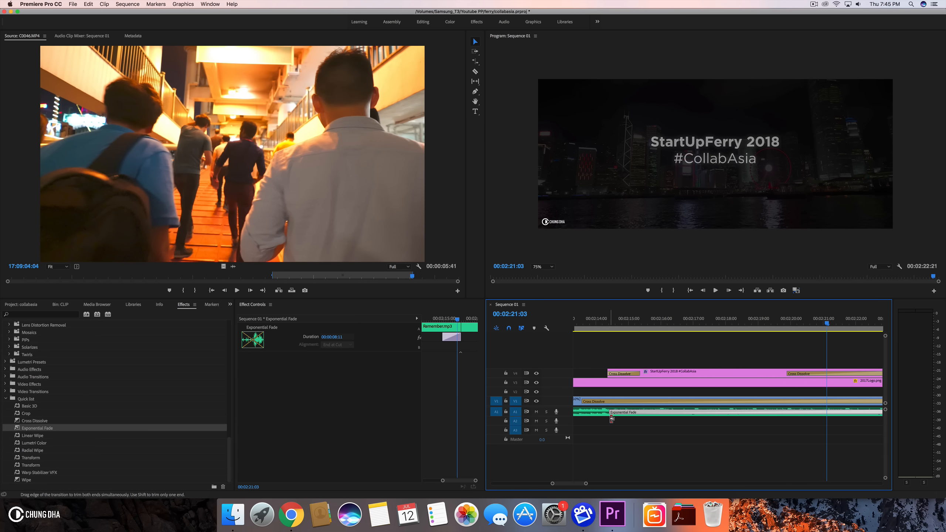
pyautogui.click(587, 319)
pyautogui.press('space')
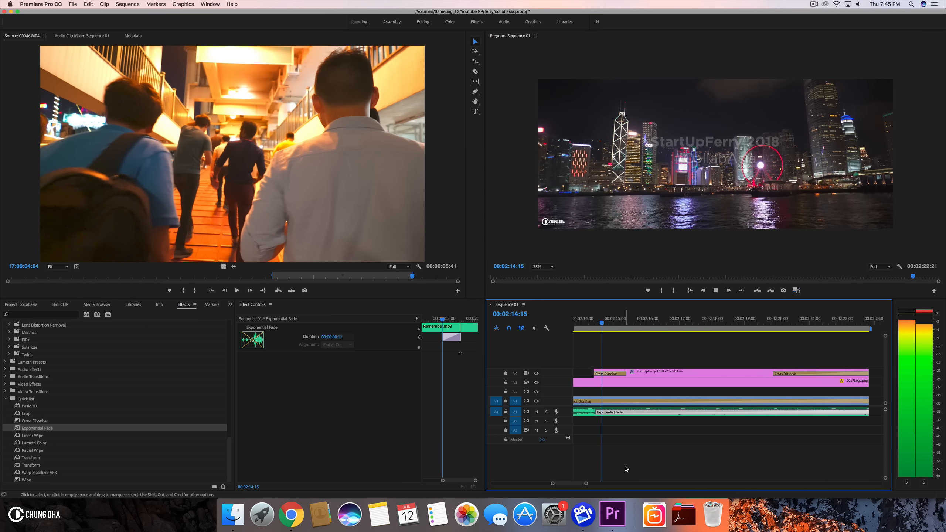
# - Play back the sequence's ending to check the title and music fades
pyautogui.moveTo(589, 484); pyautogui.dragTo(712, 483)
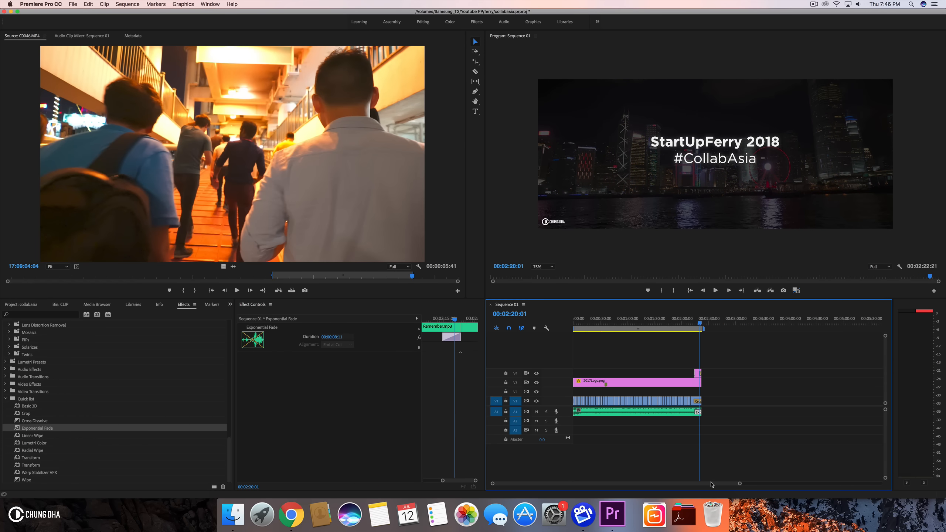
pyautogui.press('space')
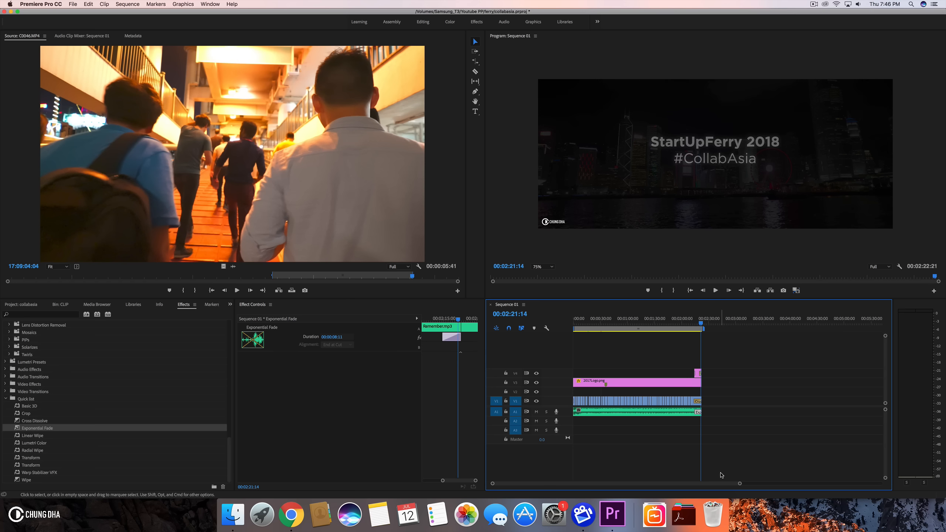
pyautogui.moveTo(739, 484); pyautogui.dragTo(768, 484)
pyautogui.moveTo(592, 318); pyautogui.dragTo(498, 315)
pyautogui.press('space')
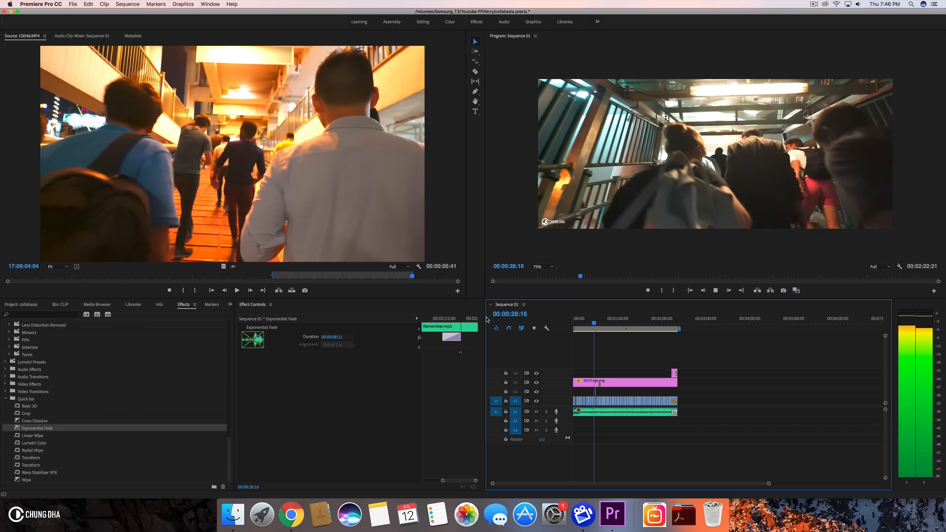
pyautogui.press('space')
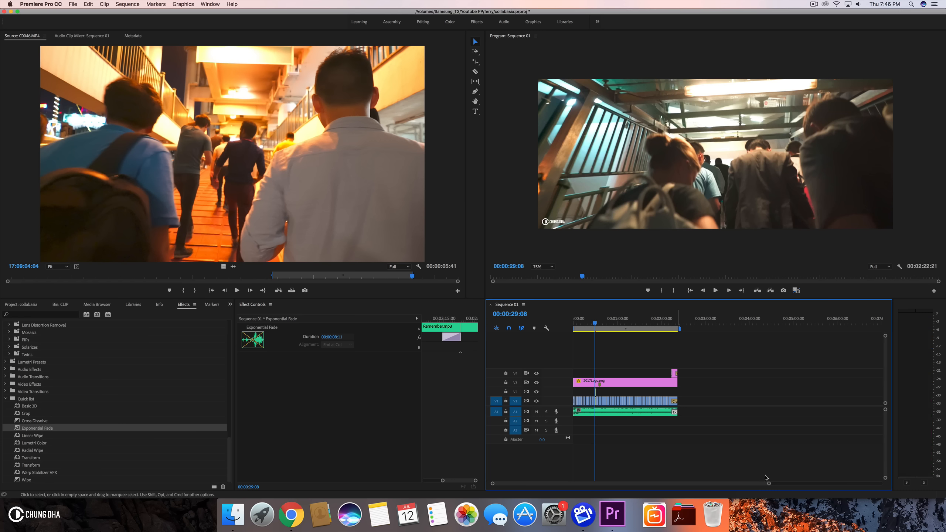
# - Zoom into the boat-interior clips around 00:00:25 and play them back to review the cut
pyautogui.moveTo(769, 484); pyautogui.dragTo(667, 484)
pyautogui.click(676, 316)
pyautogui.press('space')
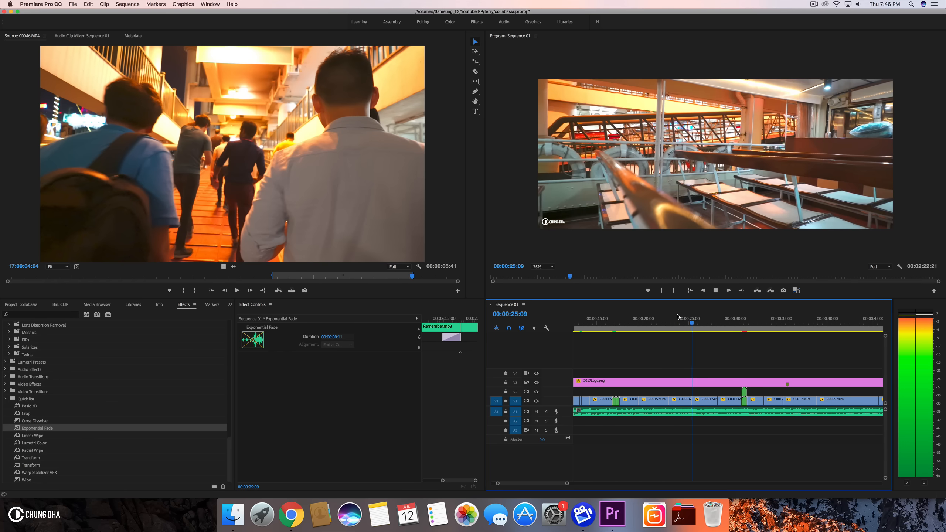
pyautogui.moveTo(677, 316); pyautogui.dragTo(689, 318)
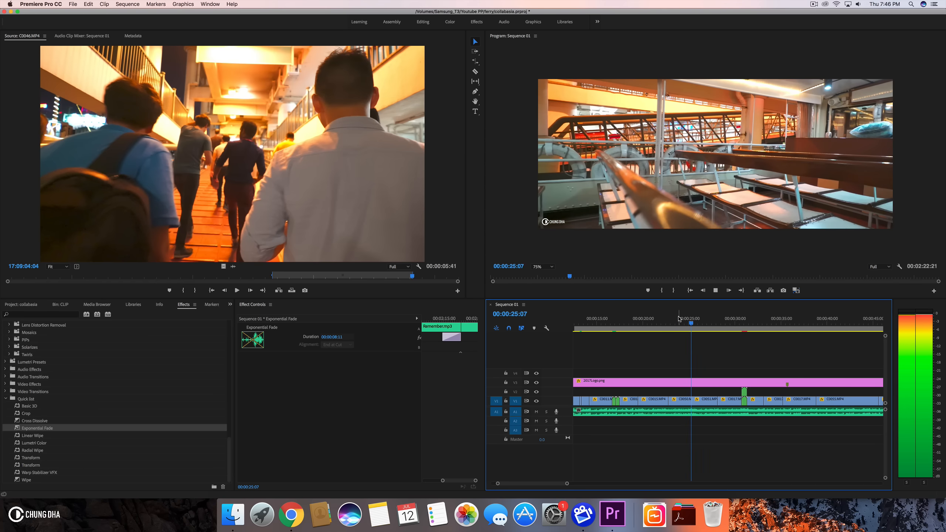
pyautogui.press('space')
pyautogui.moveTo(565, 484); pyautogui.dragTo(547, 484)
pyautogui.moveTo(674, 330); pyautogui.dragTo(695, 331)
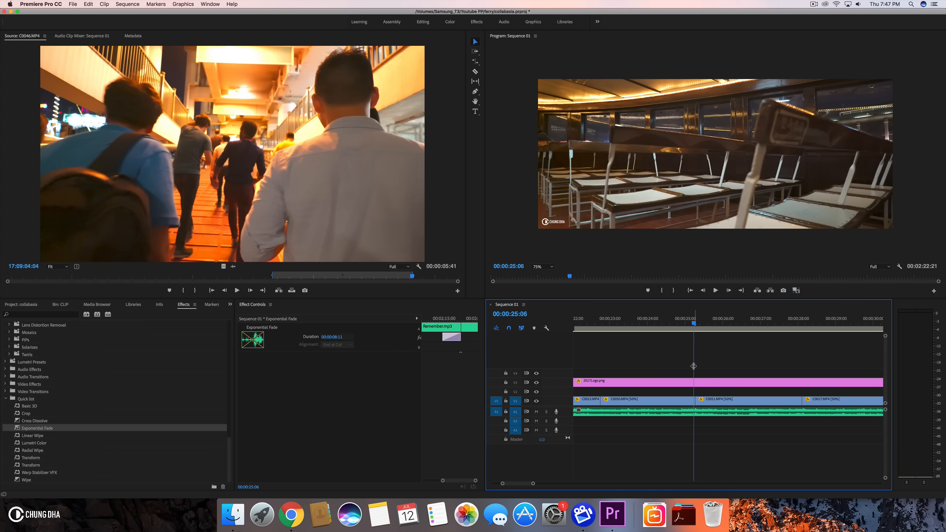
pyautogui.moveTo(692, 399); pyautogui.dragTo(698, 400)
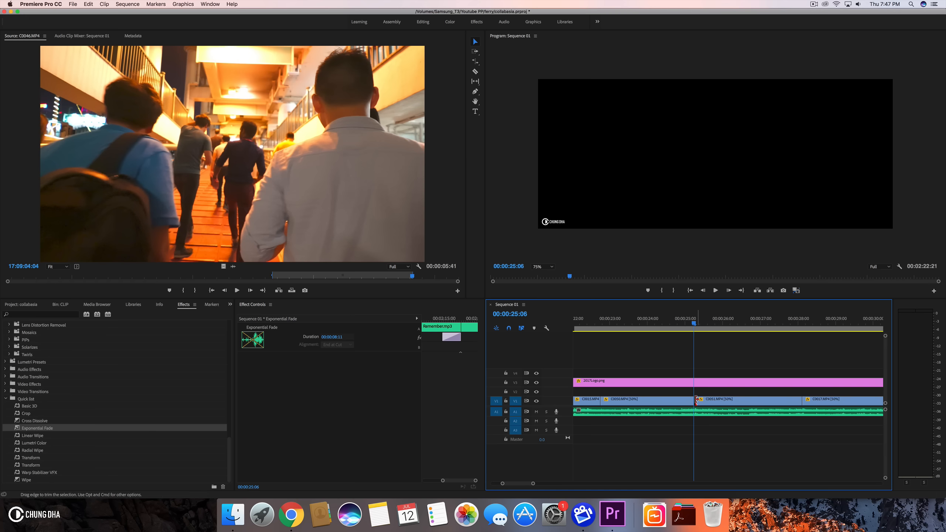
pyautogui.press('space')
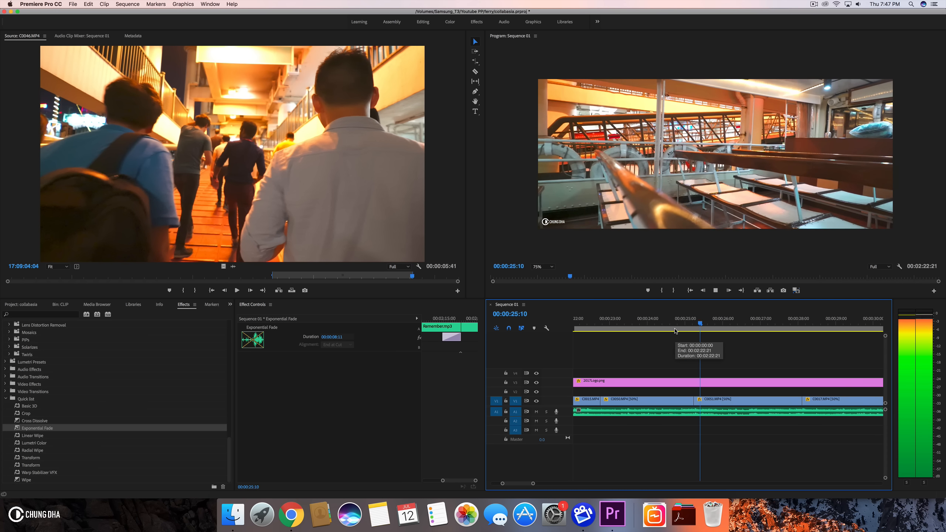
pyautogui.click(675, 331)
pyautogui.moveTo(682, 329); pyautogui.dragTo(701, 332)
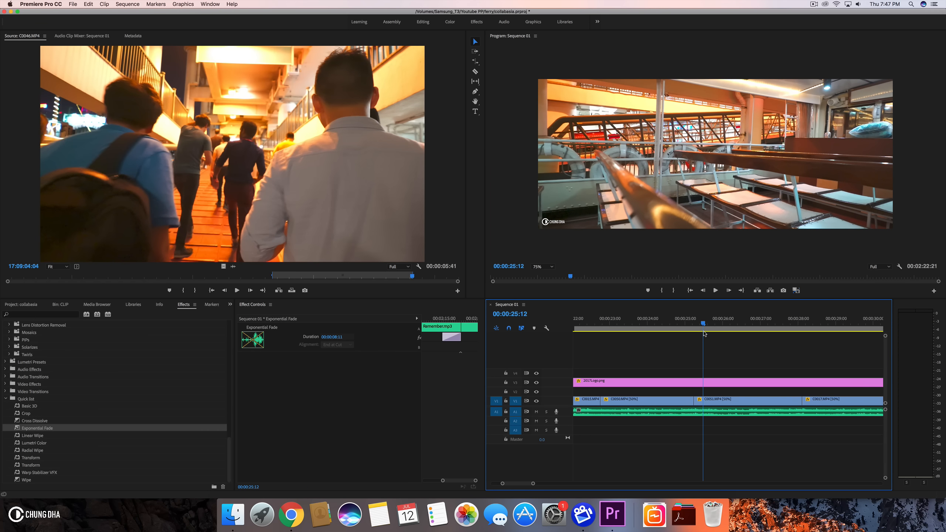
pyautogui.rightClick(699, 327)
pyautogui.click(692, 326)
pyautogui.moveTo(682, 325); pyautogui.dragTo(703, 320)
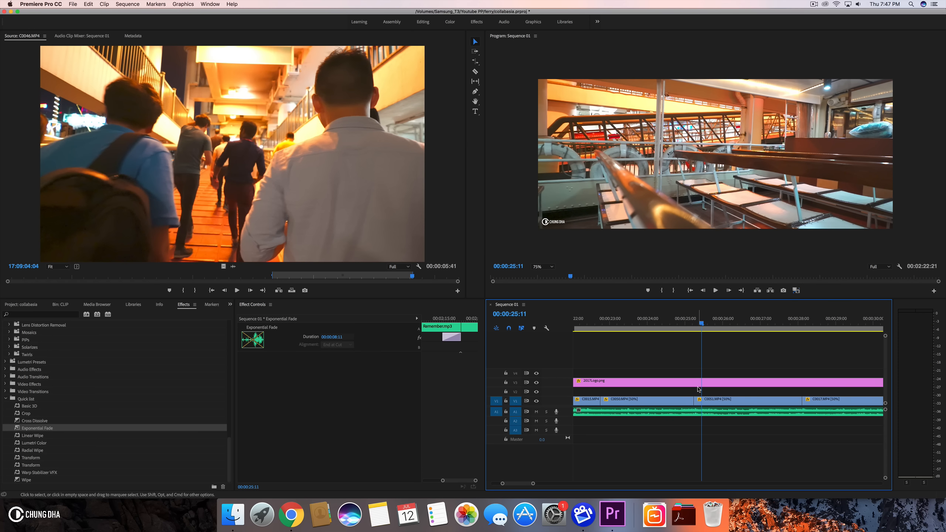
# - Cut C0051.MP4 at 00:00:25:21 and C0050.MP4 at 00:00:25:01 around their edit point, then select the short piece
pyautogui.click(696, 400)
pyautogui.click(658, 327)
pyautogui.press('space')
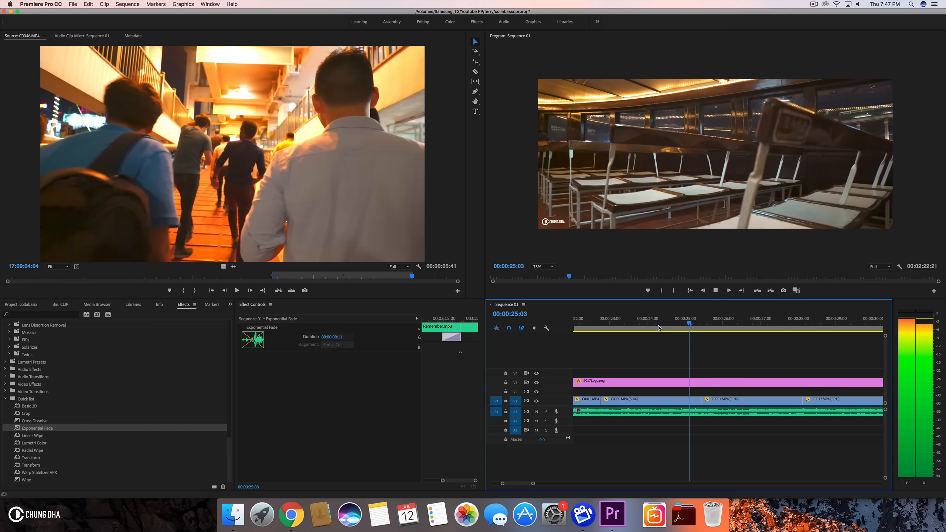
pyautogui.moveTo(658, 326); pyautogui.dragTo(715, 325)
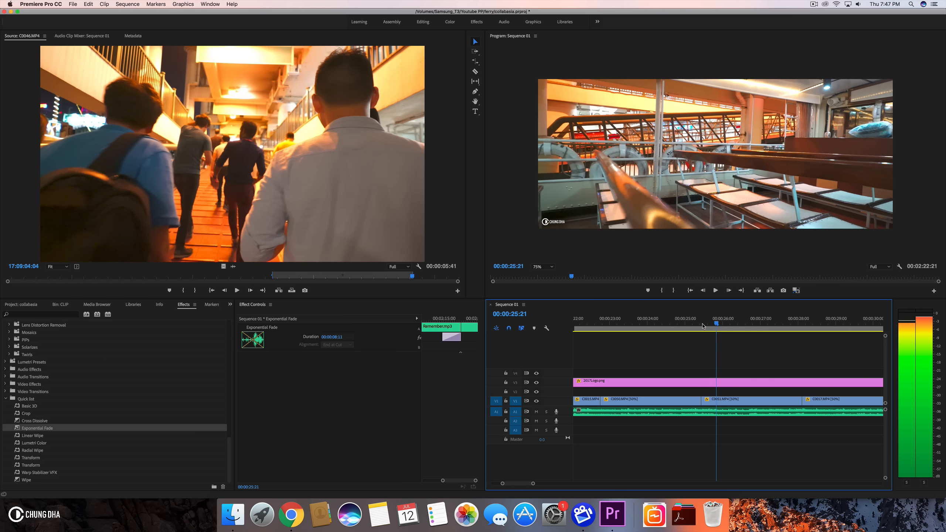
pyautogui.click(723, 401)
pyautogui.press('super+k')
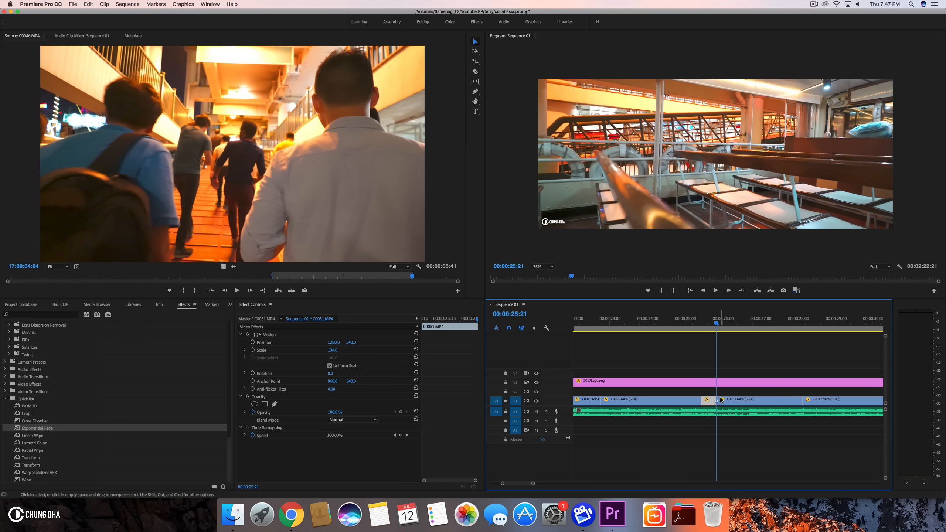
pyautogui.hotkey('shift', 'Left')
pyautogui.hotkey('shift', 'Left')
pyautogui.hotkey('shift', 'Left')
pyautogui.hotkey('shift', 'Left')
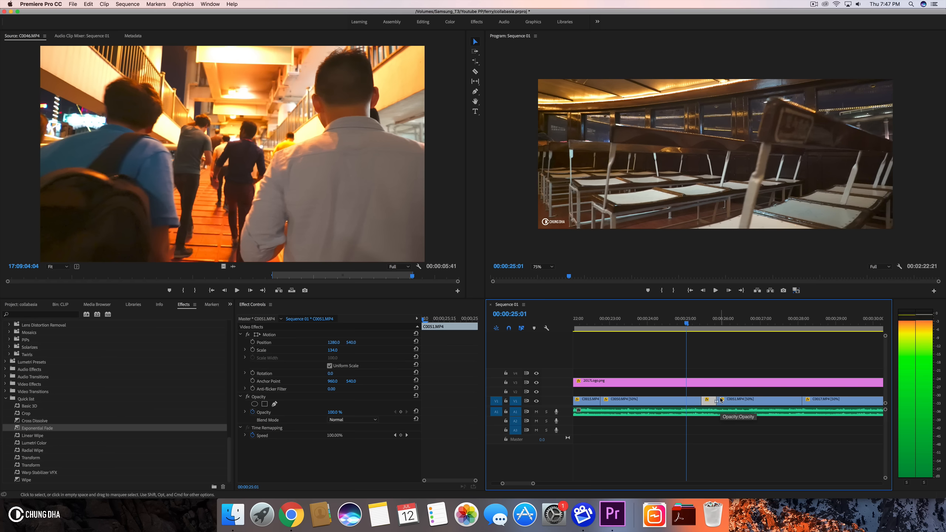
pyautogui.click(672, 404)
pyautogui.press('super+k')
pyautogui.click(694, 401)
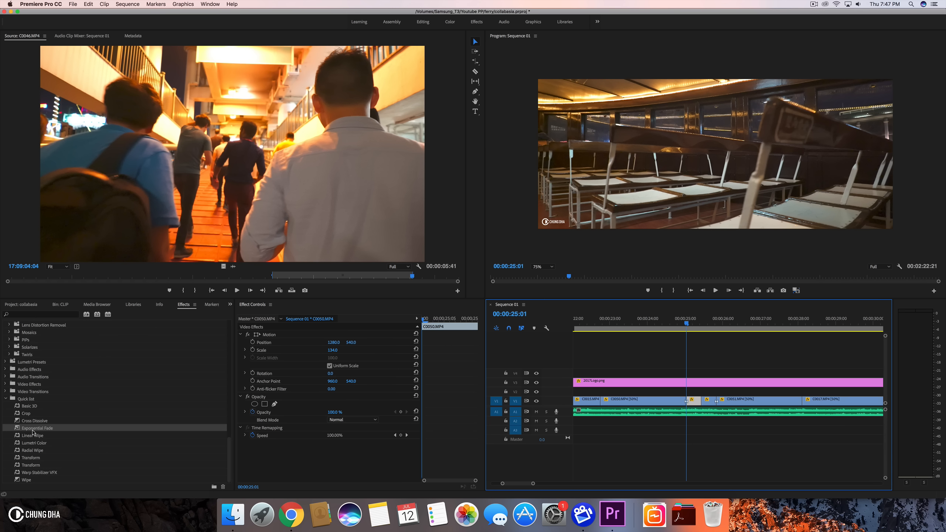
# - Expand the CHUNG DHA TRANSITIONS preset folder in the effects list
pyautogui.scroll(15, 38, 402)
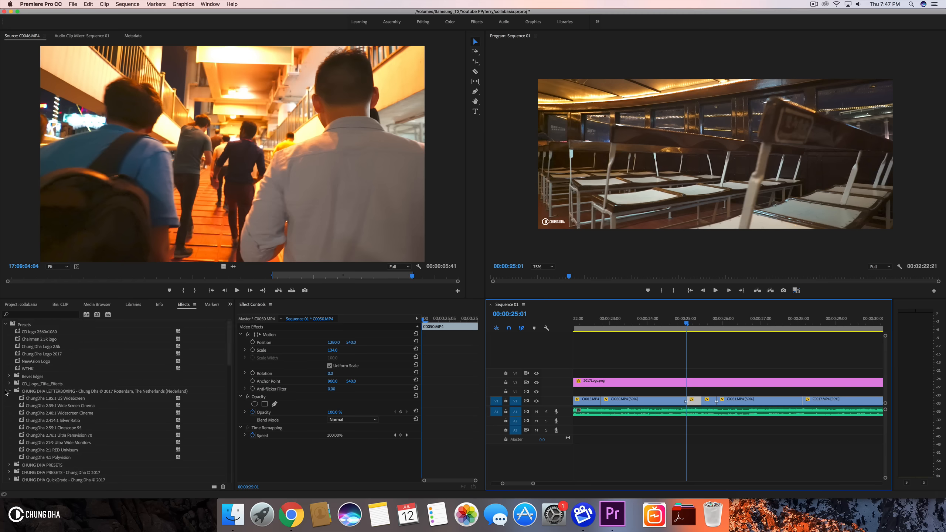
pyautogui.click(8, 391)
pyautogui.click(12, 436)
pyautogui.scroll(-5, 12, 439)
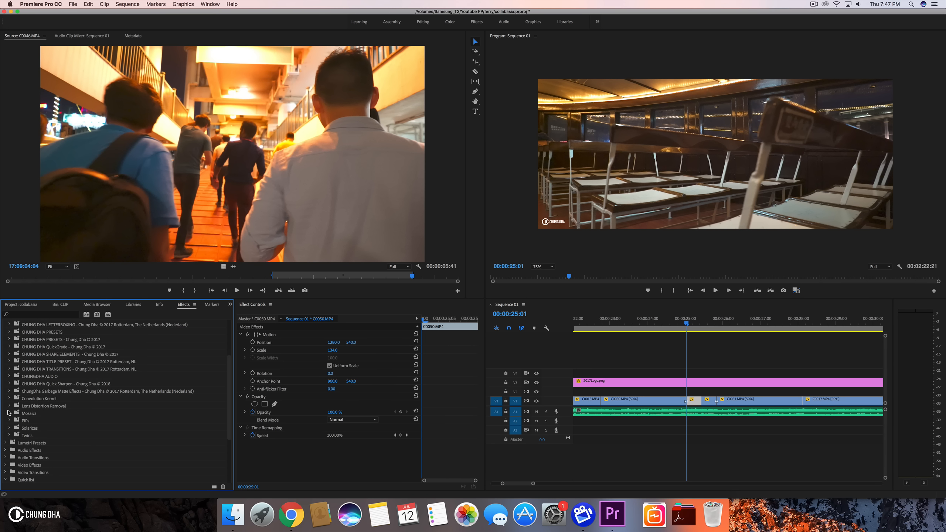
pyautogui.click(14, 371)
pyautogui.click(9, 368)
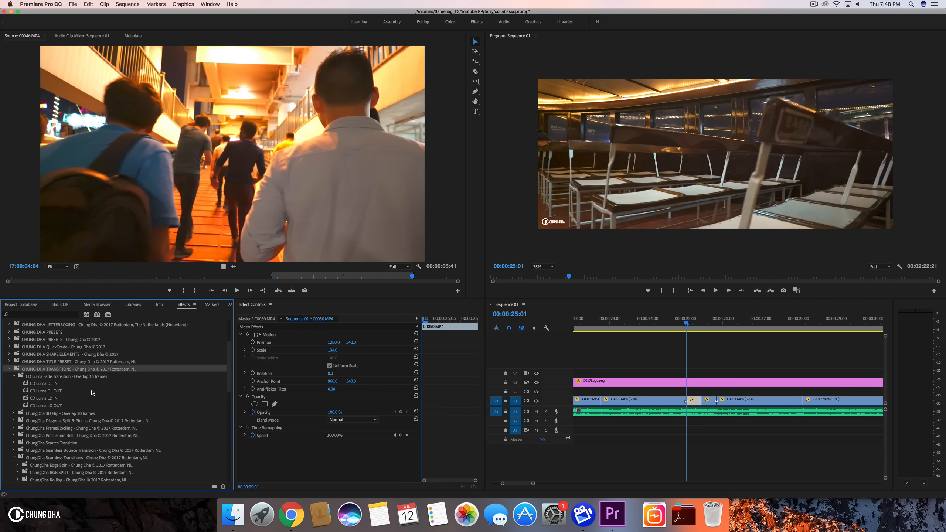
# - Nest each of the two short pieces on either side of the edit as its own nested sequence
pyautogui.rightClick(697, 404)
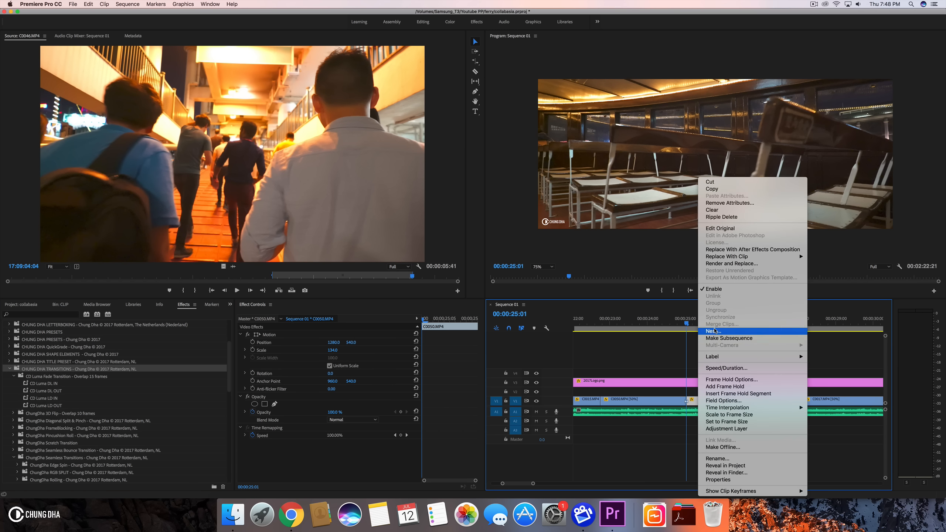
pyautogui.click(714, 329)
pyautogui.click(485, 264)
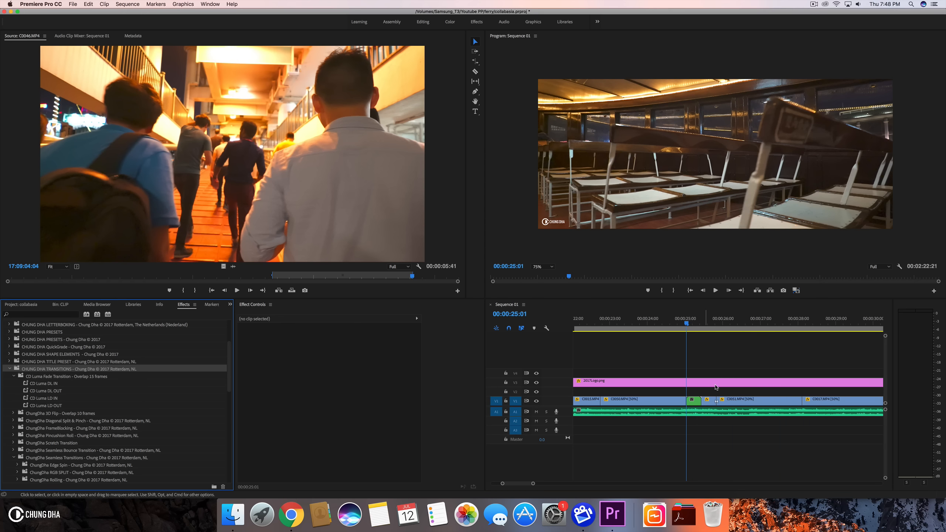
pyautogui.rightClick(709, 403)
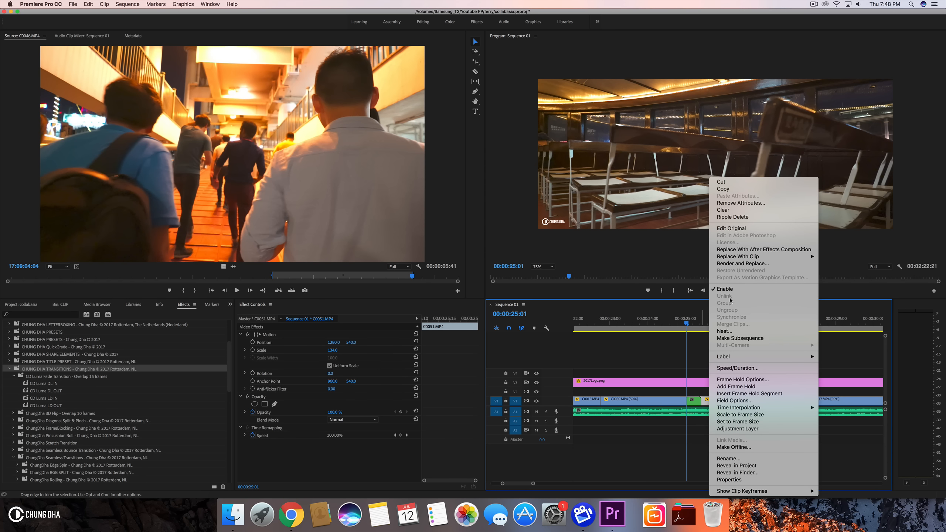
pyautogui.click(725, 330)
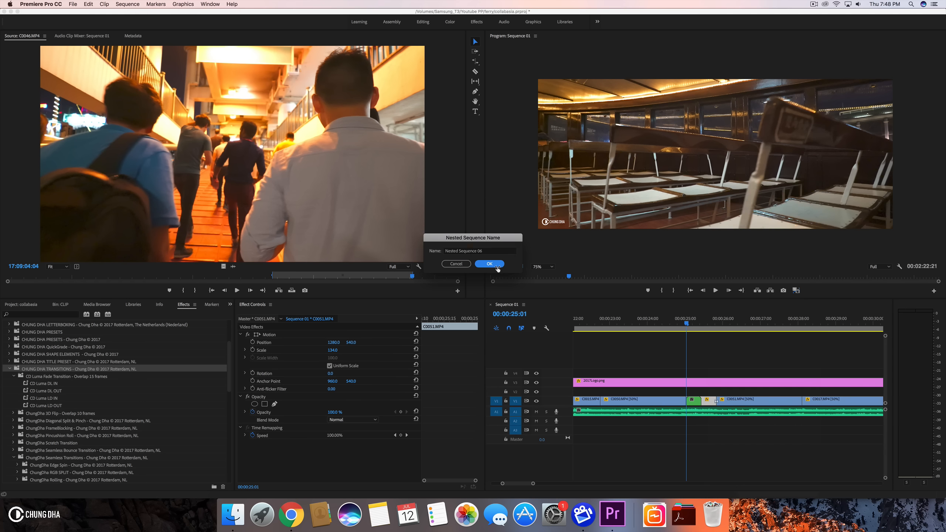
pyautogui.click(489, 264)
# - Apply the ChungDha Pan Right IN and Pan Right OUT swish-pan presets to the two nested pieces
pyautogui.scroll(-1, 132, 381)
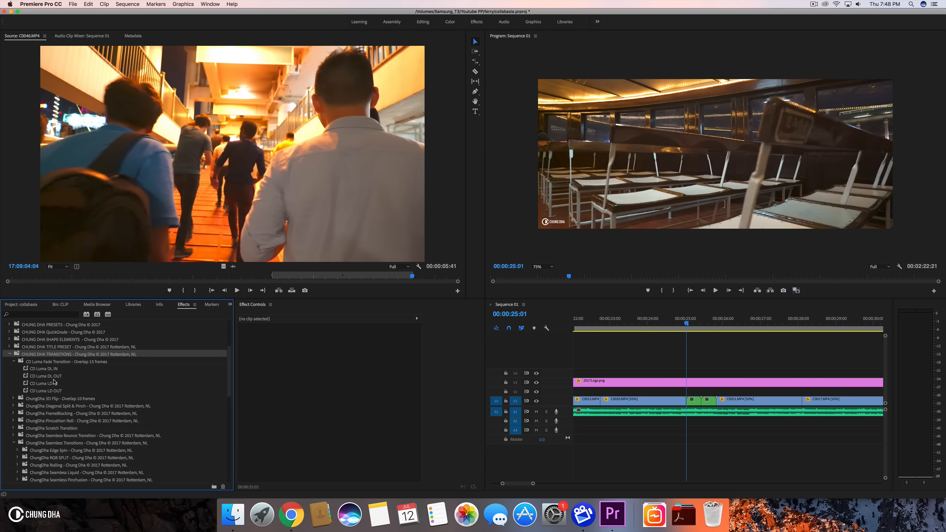
pyautogui.click(15, 361)
pyautogui.scroll(-8, 39, 447)
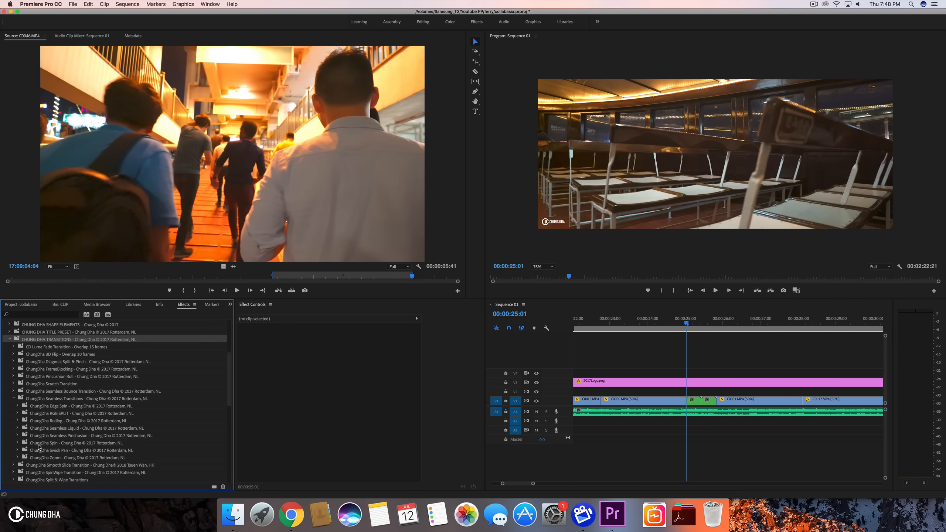
pyautogui.scroll(-2, 39, 447)
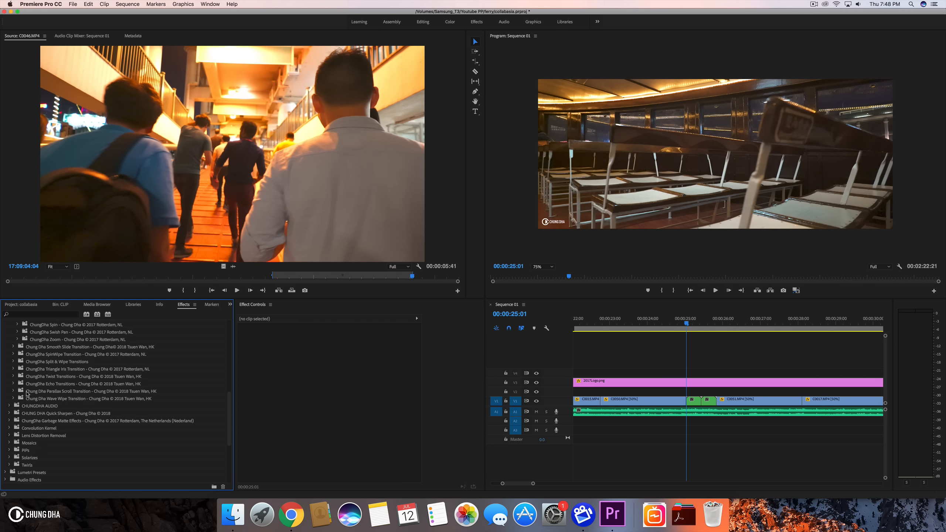
pyautogui.scroll(3, 20, 364)
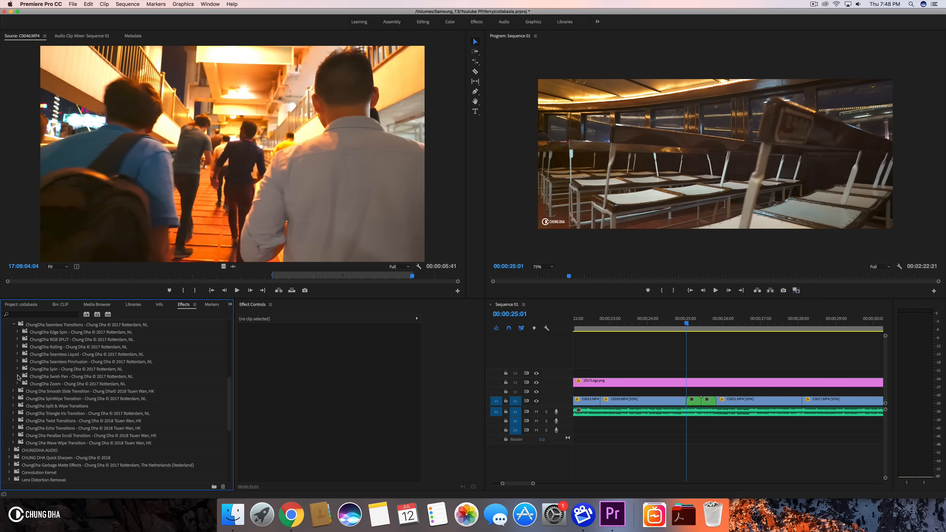
pyautogui.click(17, 376)
pyautogui.scroll(-10, 97, 398)
pyautogui.scroll(-9, 110, 400)
pyautogui.scroll(1, 110, 400)
pyautogui.moveTo(689, 322)
pyautogui.mouseDown()
pyautogui.moveTo(703, 323)
pyautogui.moveTo(693, 325)
pyautogui.mouseUp()
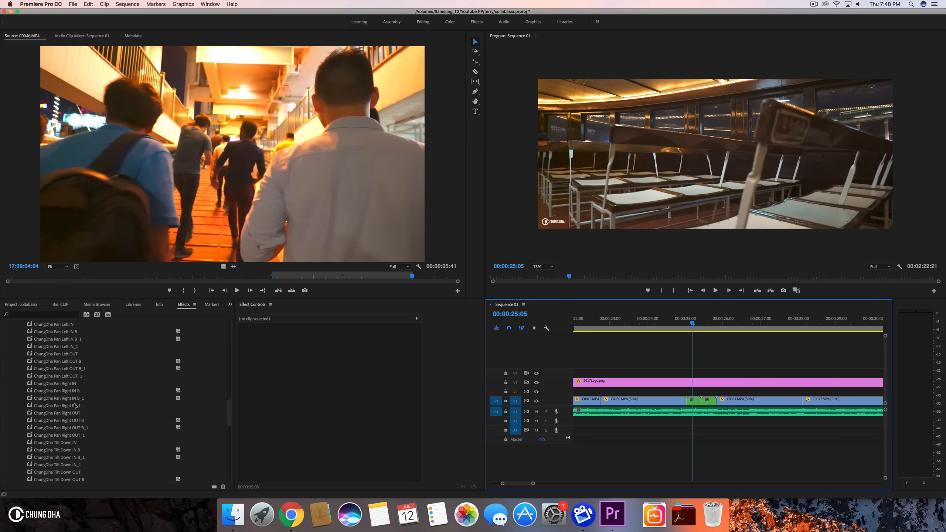
pyautogui.moveTo(73, 383); pyautogui.dragTo(710, 402)
pyautogui.click(73, 413)
pyautogui.moveTo(281, 376); pyautogui.dragTo(632, 367)
# - Play back the swish-pan transition around 00:00:25 to preview it
pyautogui.moveTo(683, 395); pyautogui.dragTo(692, 400)
pyautogui.click(691, 323)
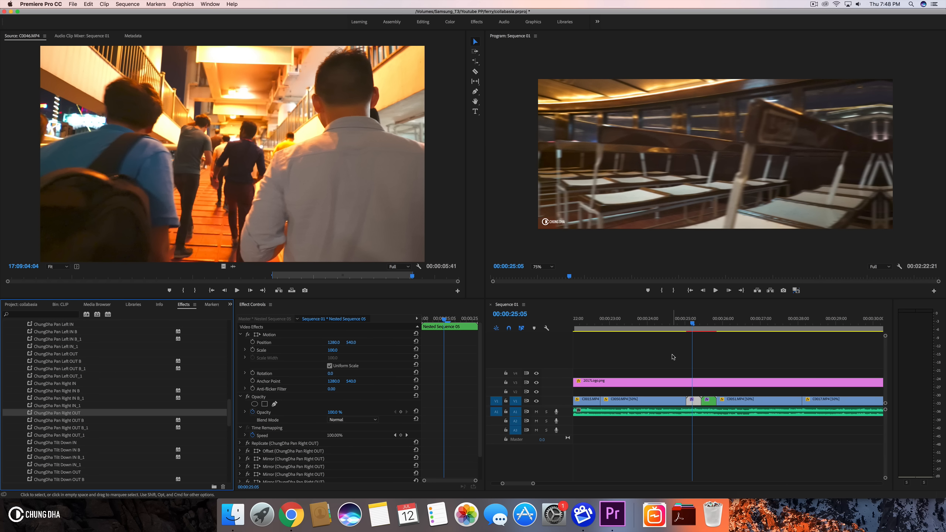
pyautogui.press('space')
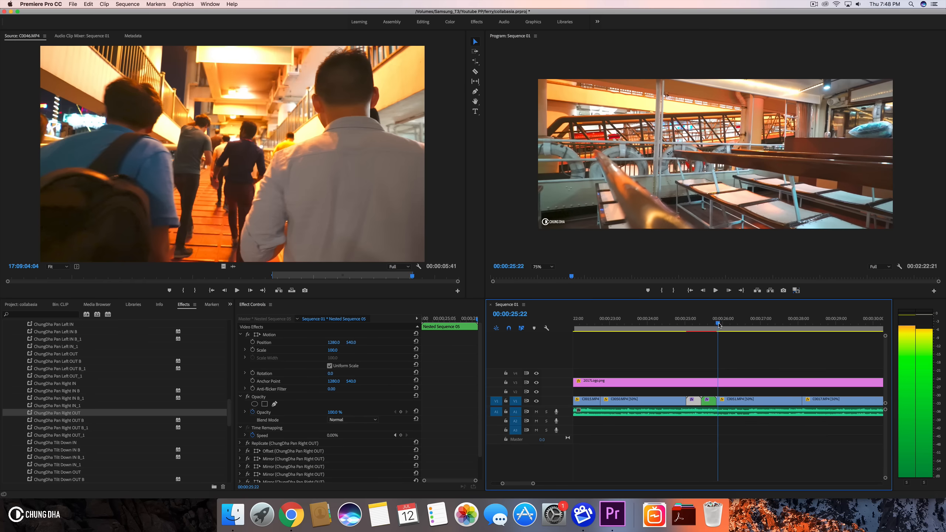
pyautogui.click(653, 324)
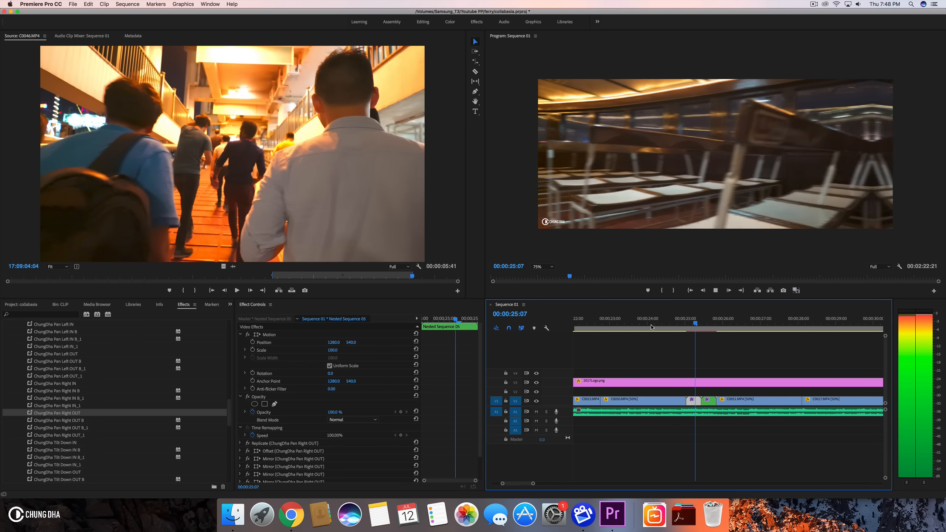
pyautogui.click(651, 327)
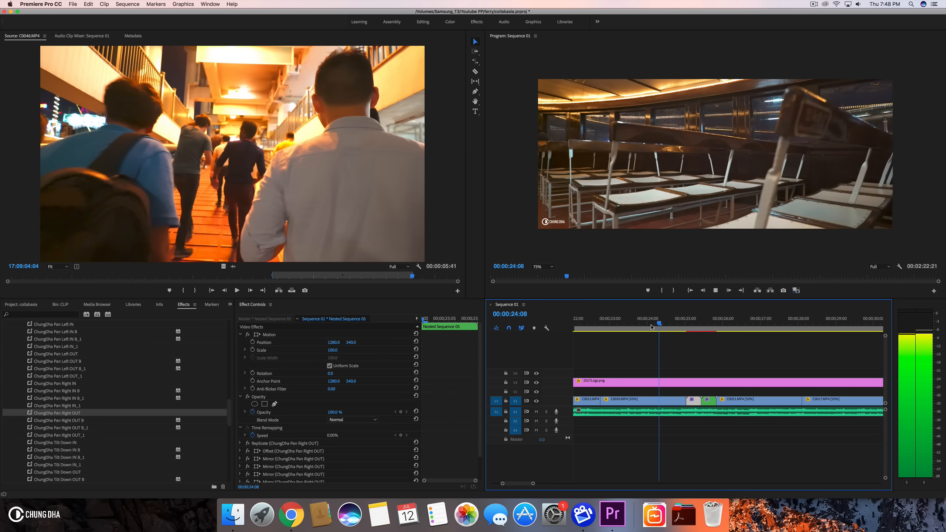
pyautogui.press('space')
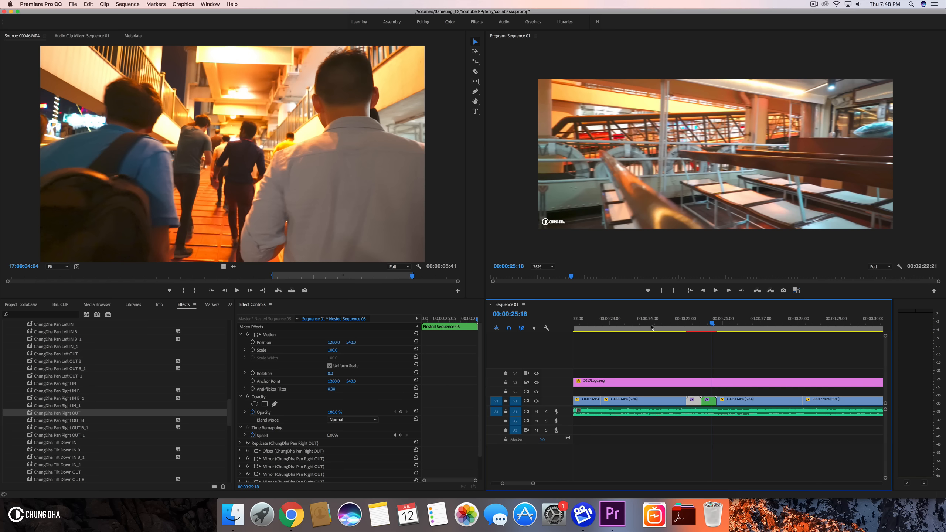
pyautogui.press('space')
pyautogui.press('space')
# - Undo the last swish-pan preset application
pyautogui.press('super+z')
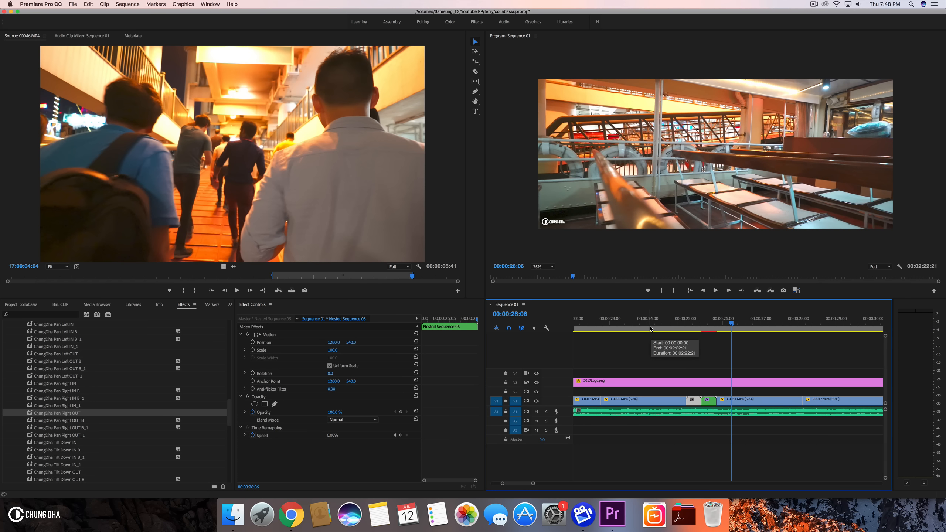
pyautogui.scroll(10, 94, 371)
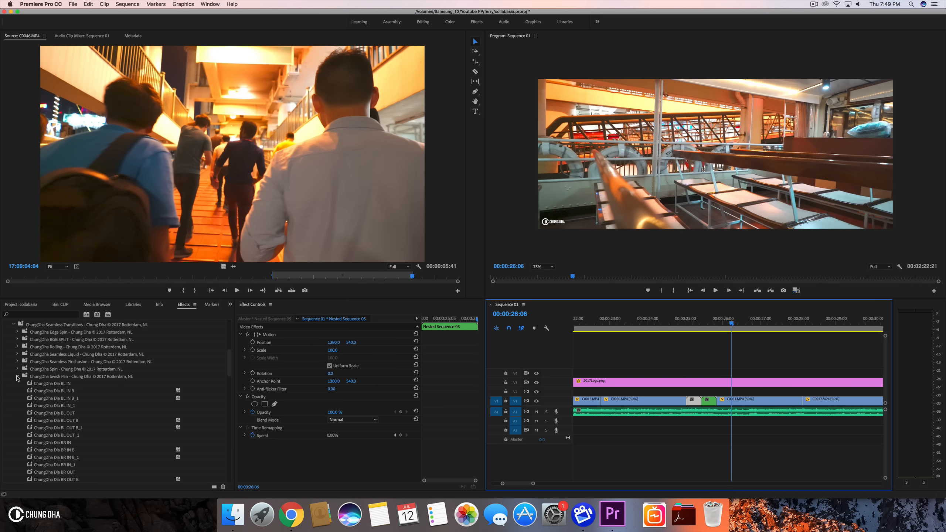
# - Apply the ChungDha Spin CCW IN and Spin CCW OUT presets to the two nested pieces at the edit
pyautogui.click(17, 377)
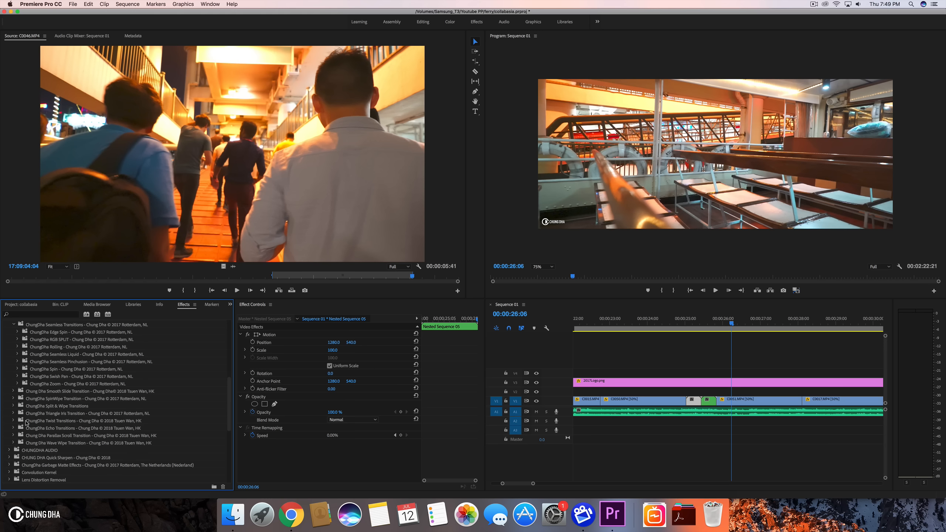
pyautogui.scroll(1, 30, 378)
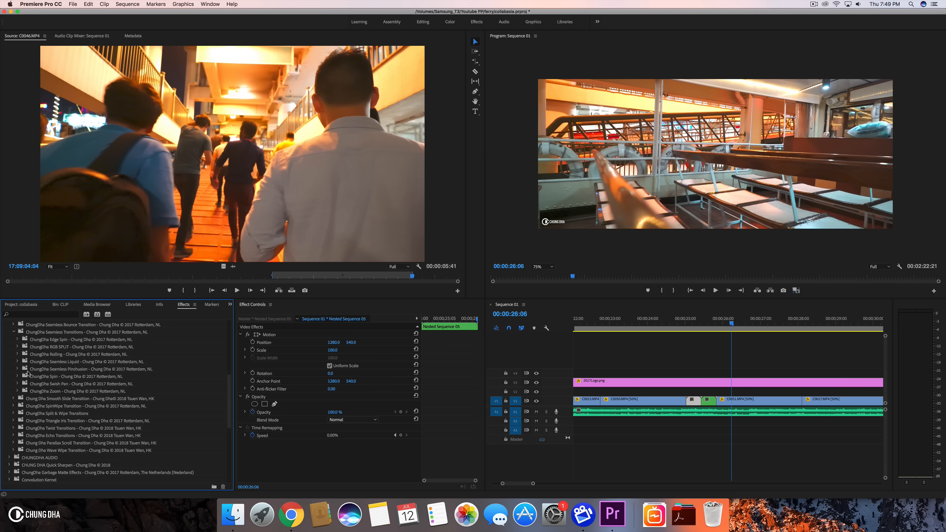
pyautogui.click(17, 376)
pyautogui.scroll(-3, 117, 422)
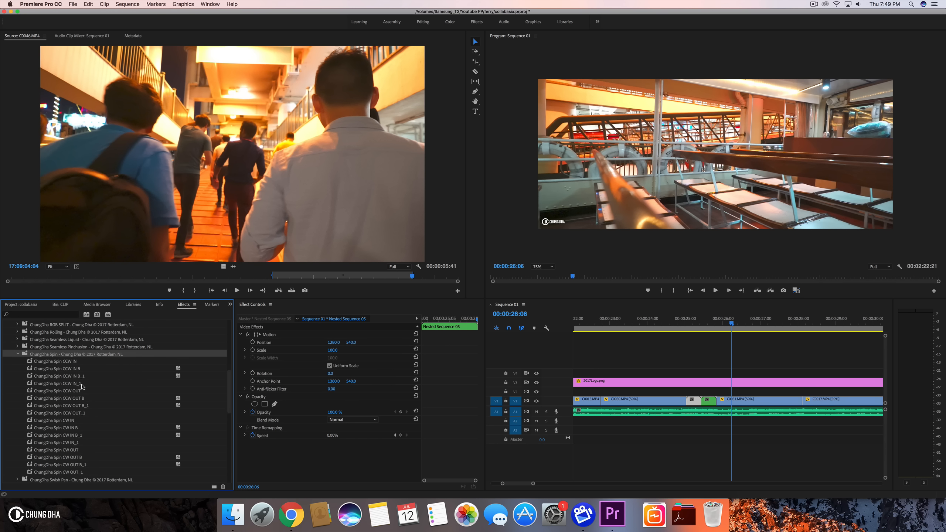
pyautogui.moveTo(70, 361); pyautogui.dragTo(707, 401)
pyautogui.moveTo(79, 391); pyautogui.dragTo(615, 376)
# - Play back the spin transition around 00:00:25 to preview it
pyautogui.moveTo(696, 400); pyautogui.dragTo(695, 400)
pyautogui.click(677, 327)
pyautogui.press('space')
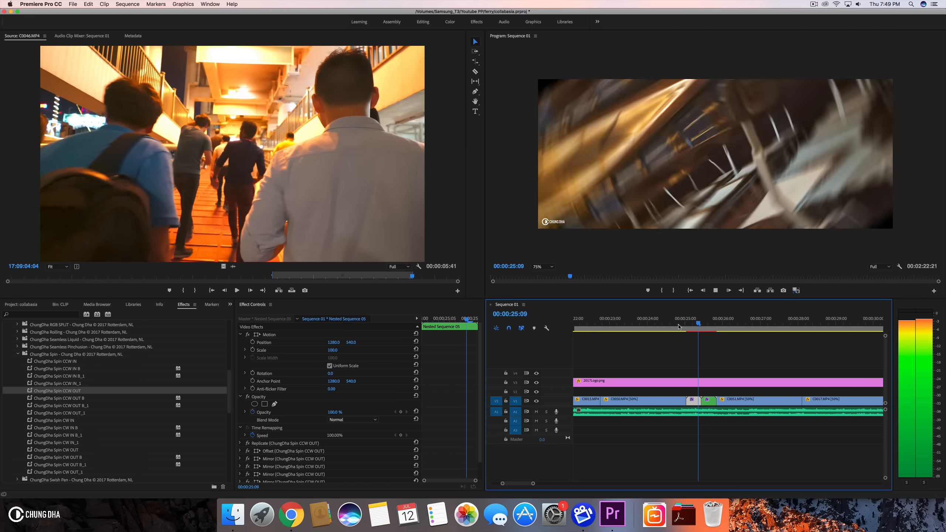
# - Scrub through the transition and undo the Spin CCW OUT preset application
pyautogui.click(692, 325)
pyautogui.moveTo(694, 328)
pyautogui.mouseDown()
pyautogui.moveTo(710, 323)
pyautogui.moveTo(689, 326)
pyautogui.mouseUp()
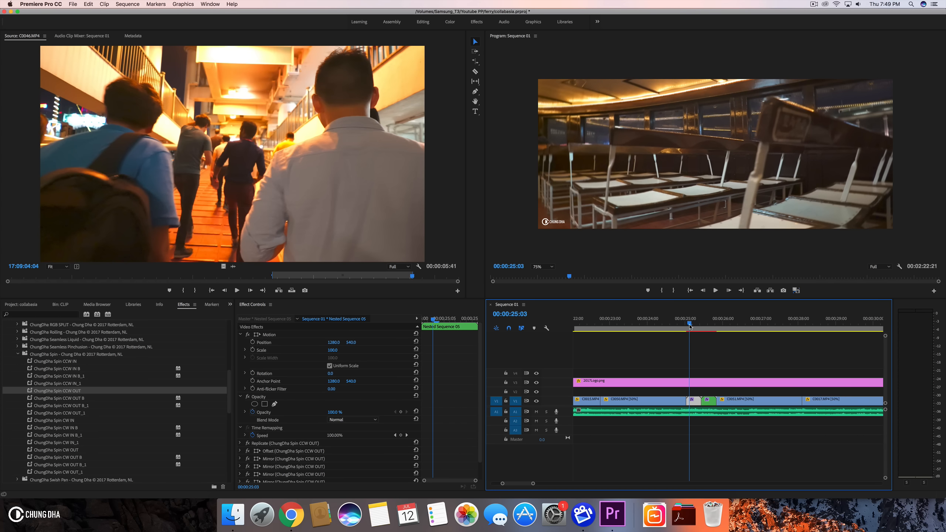
pyautogui.press('super+z')
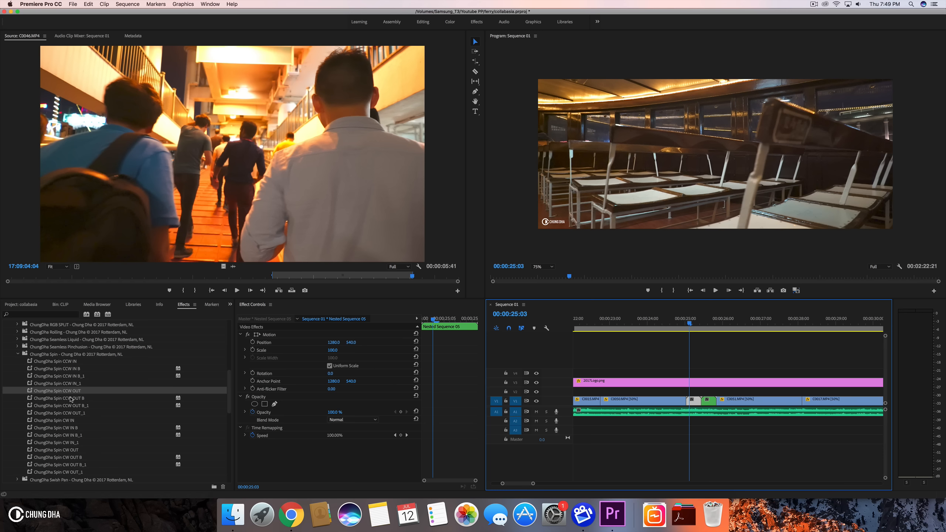
# - Apply the ChungDha Spin CW IN and Spin CW OUT presets to the two nested pieces
pyautogui.moveTo(72, 400)
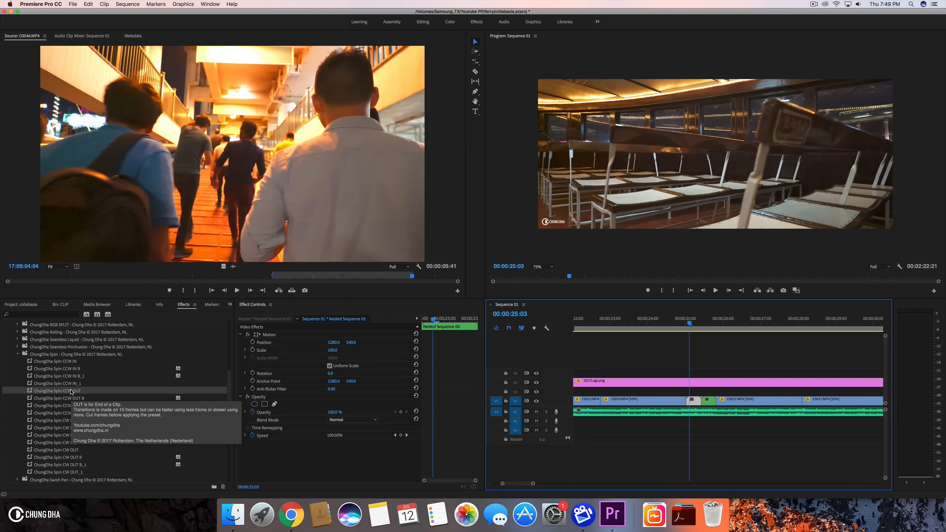
pyautogui.scroll(-3, 90, 422)
pyautogui.moveTo(67, 400); pyautogui.dragTo(710, 403)
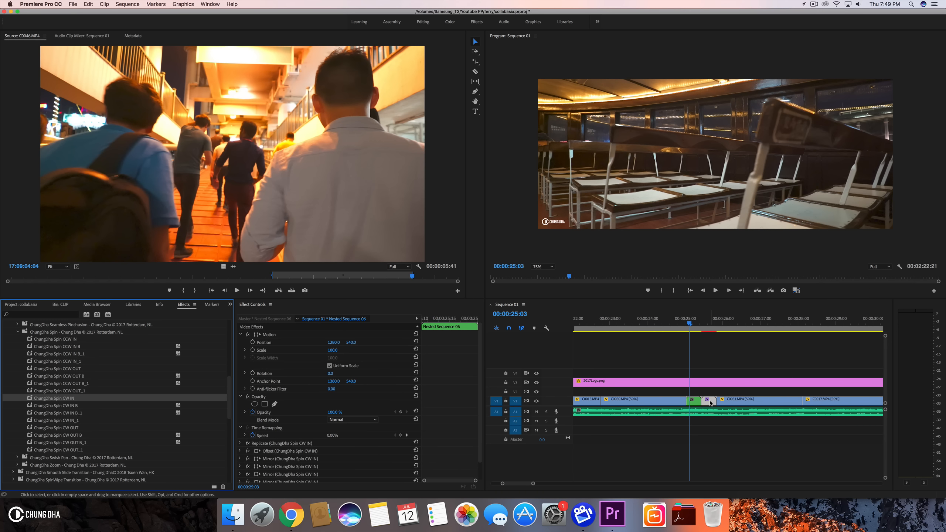
pyautogui.click(68, 435)
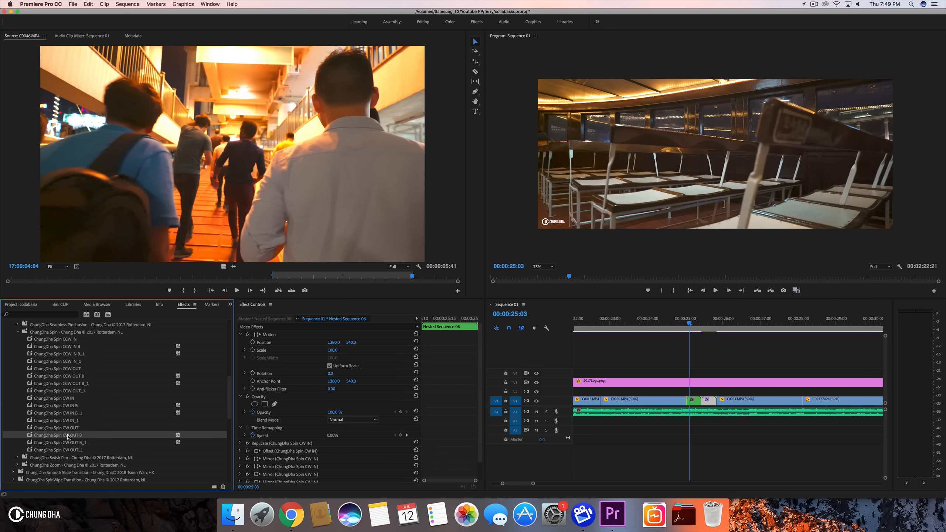
pyautogui.click(72, 450)
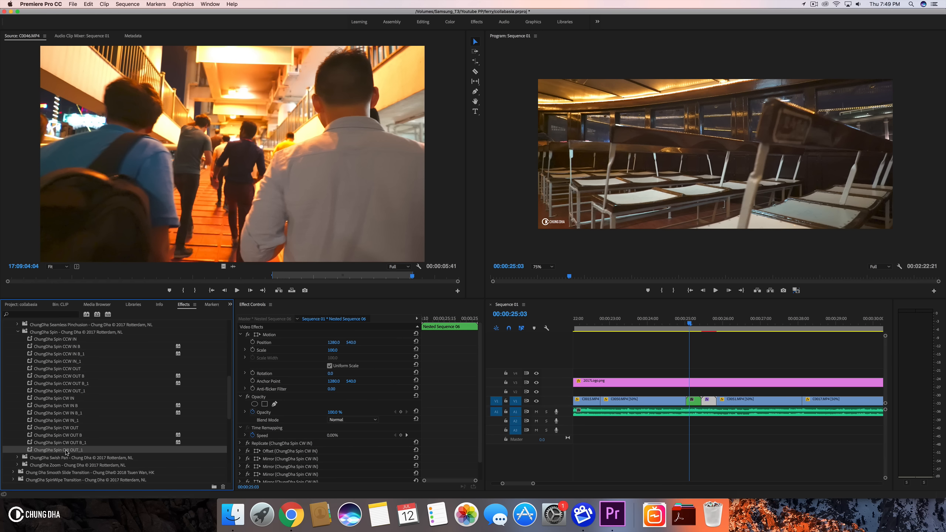
pyautogui.moveTo(68, 431); pyautogui.dragTo(535, 418)
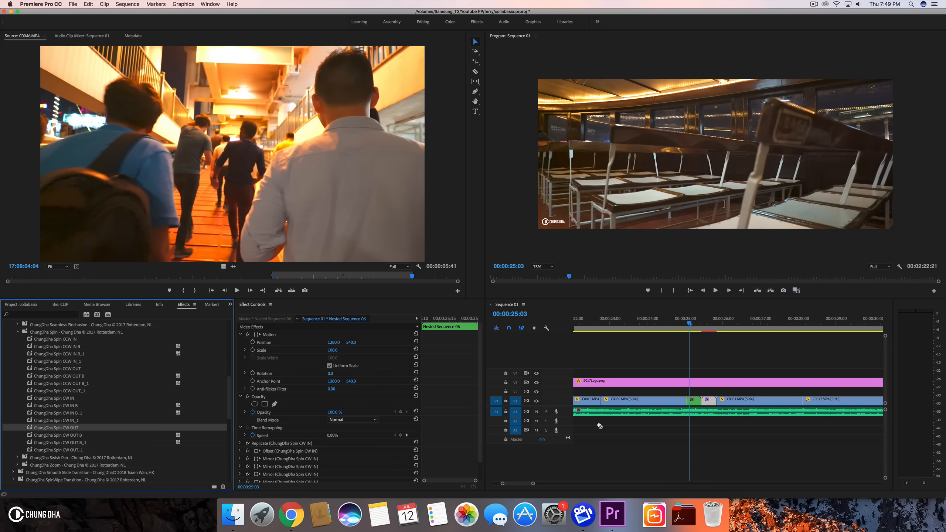
# - Play back the spin transition around 00:00:25 several times to preview it
pyautogui.moveTo(691, 401); pyautogui.dragTo(692, 401)
pyautogui.moveTo(667, 317)
pyautogui.mouseDown()
pyautogui.moveTo(723, 315)
pyautogui.moveTo(669, 318)
pyautogui.mouseUp()
pyautogui.press('space')
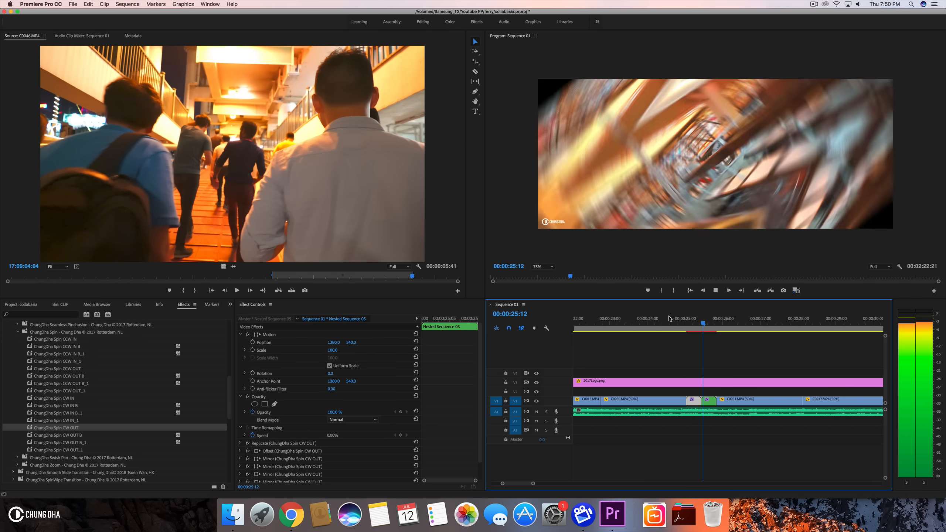
pyautogui.press('space')
pyautogui.click(669, 319)
pyautogui.press('space')
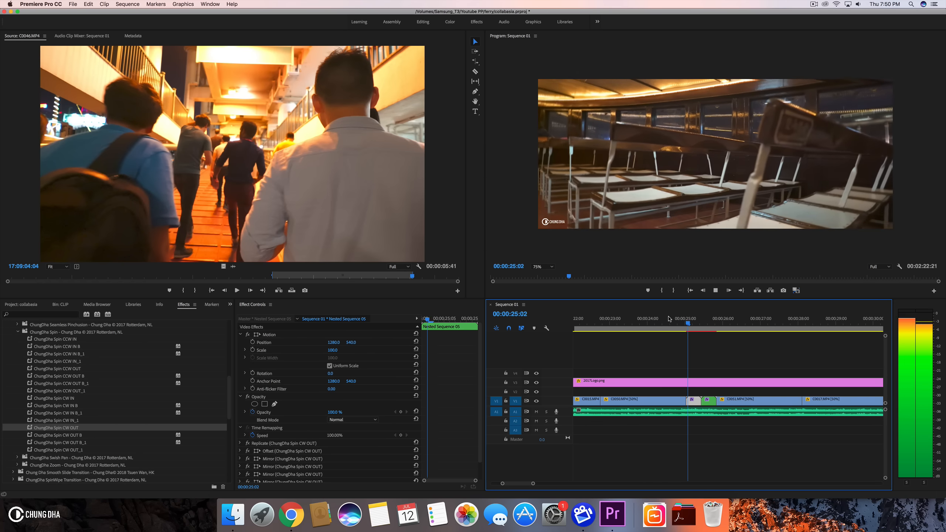
pyautogui.press('space')
pyautogui.click(669, 319)
pyautogui.moveTo(669, 318); pyautogui.dragTo(692, 321)
pyautogui.press('Return')
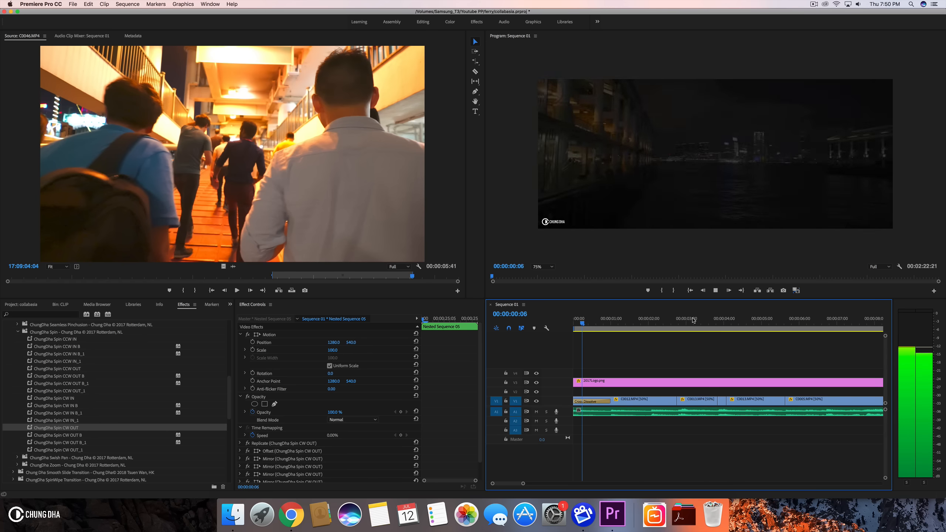
pyautogui.press('space')
pyautogui.moveTo(523, 484); pyautogui.dragTo(626, 478)
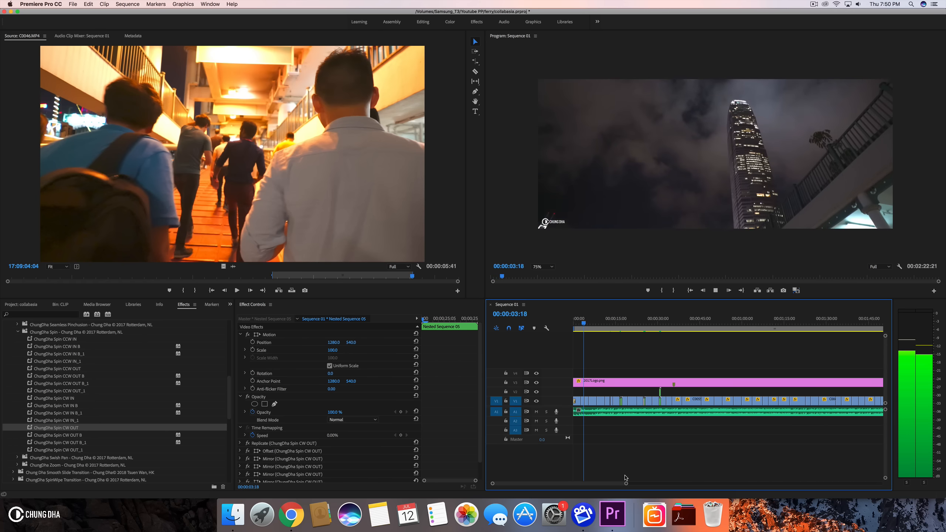
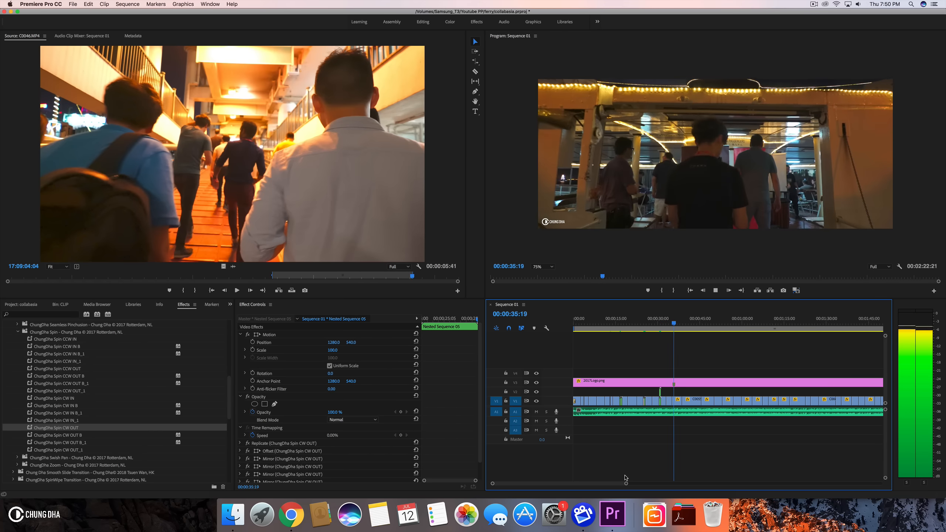
# - Zoom the timeline in around the cut near 00:00:25, undoing the last edit and parking the playhead there
pyautogui.press('space')
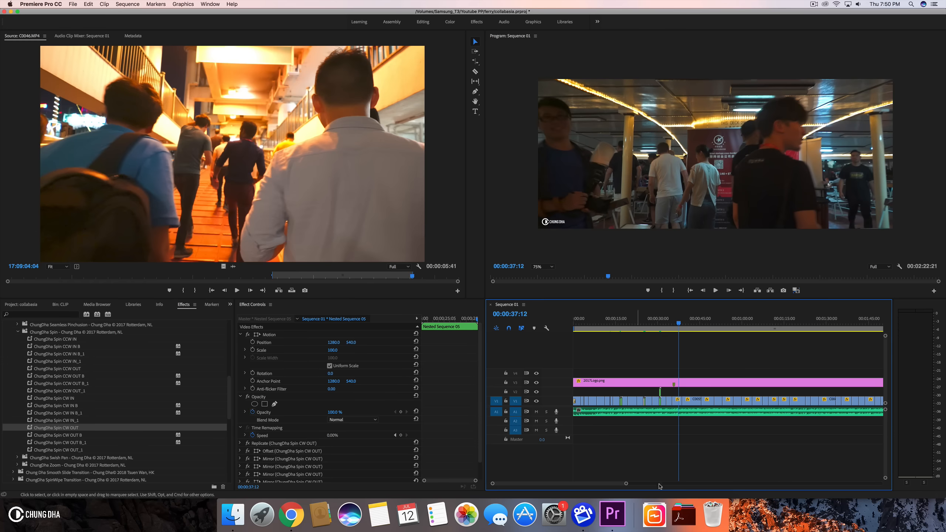
pyautogui.moveTo(626, 484); pyautogui.dragTo(563, 484)
pyautogui.scroll(5, 655, 397)
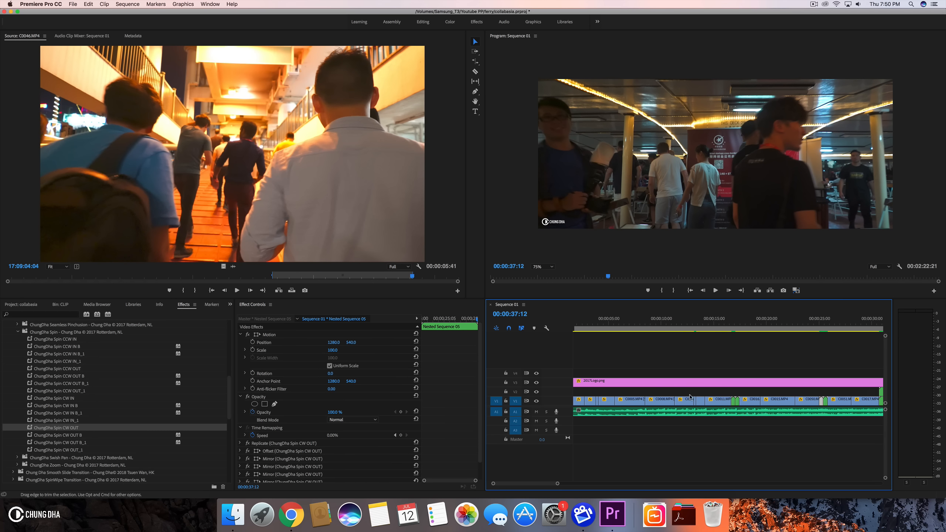
pyautogui.moveTo(724, 318); pyautogui.dragTo(829, 315)
pyautogui.moveTo(561, 483); pyautogui.dragTo(540, 484)
pyautogui.press('super+z')
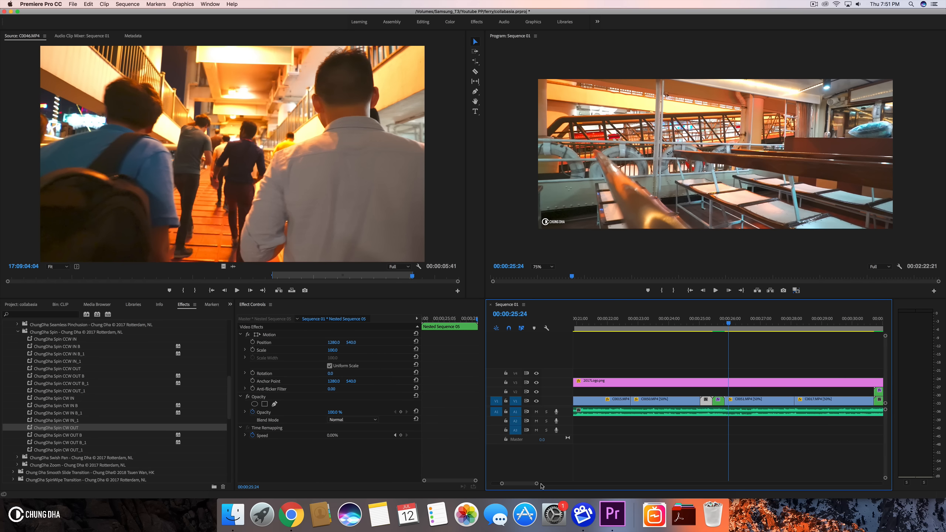
pyautogui.moveTo(717, 323); pyautogui.dragTo(708, 326)
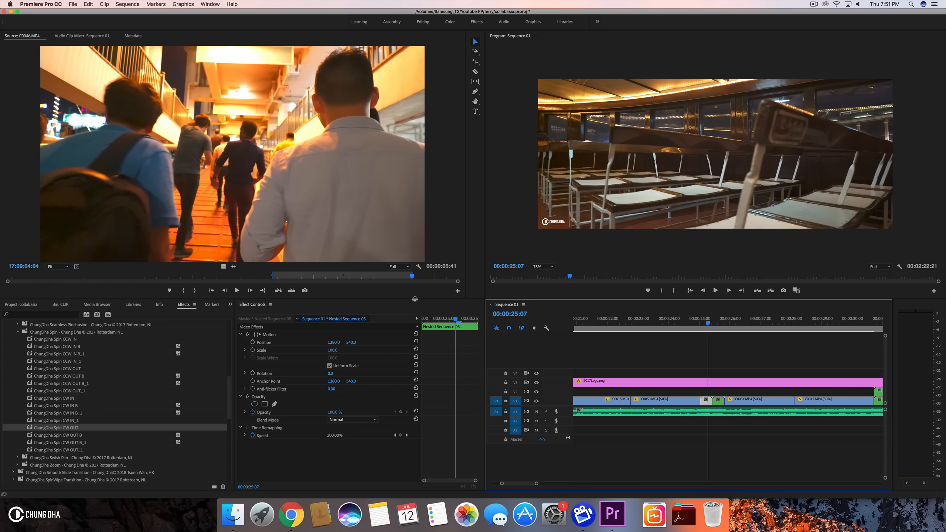
# - Apply the ChungDha Zoom OUT IN and Zoom OUT OUT presets to the nested clips at the 25-second cut
pyautogui.click(18, 331)
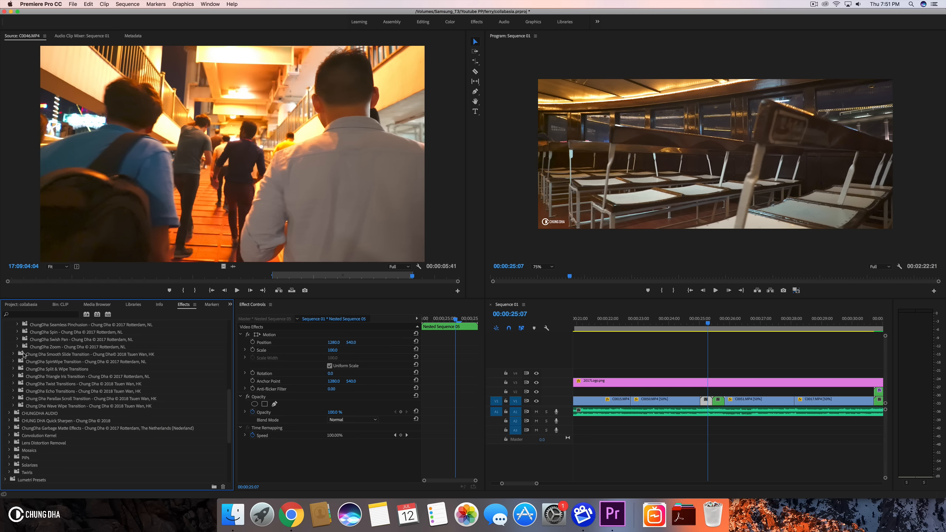
pyautogui.scroll(3, 23, 371)
pyautogui.click(17, 391)
pyautogui.scroll(-3, 104, 425)
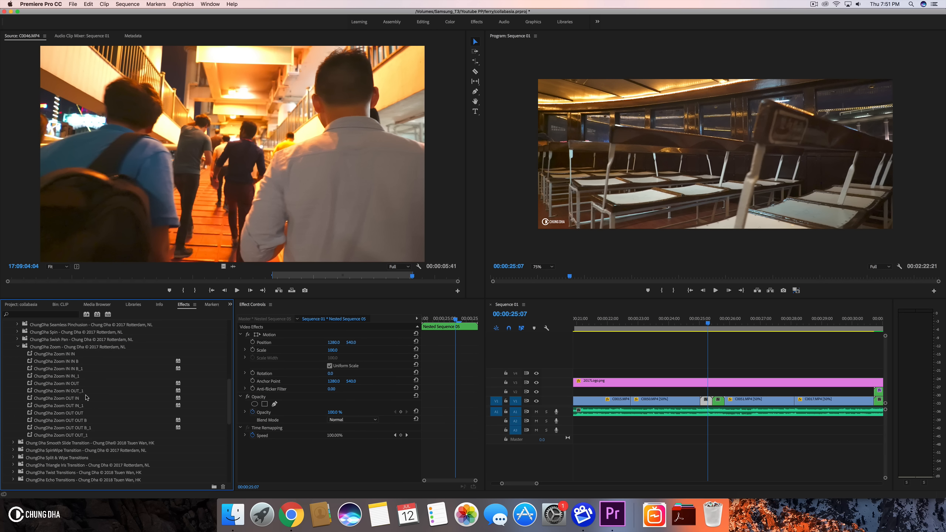
pyautogui.click(74, 386)
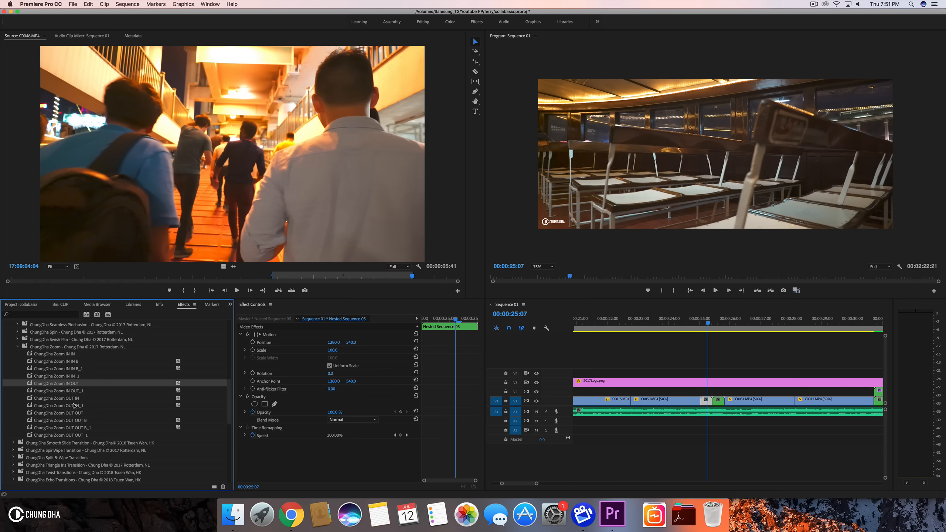
pyautogui.moveTo(75, 398); pyautogui.dragTo(718, 401)
pyautogui.moveTo(77, 414); pyautogui.dragTo(706, 401)
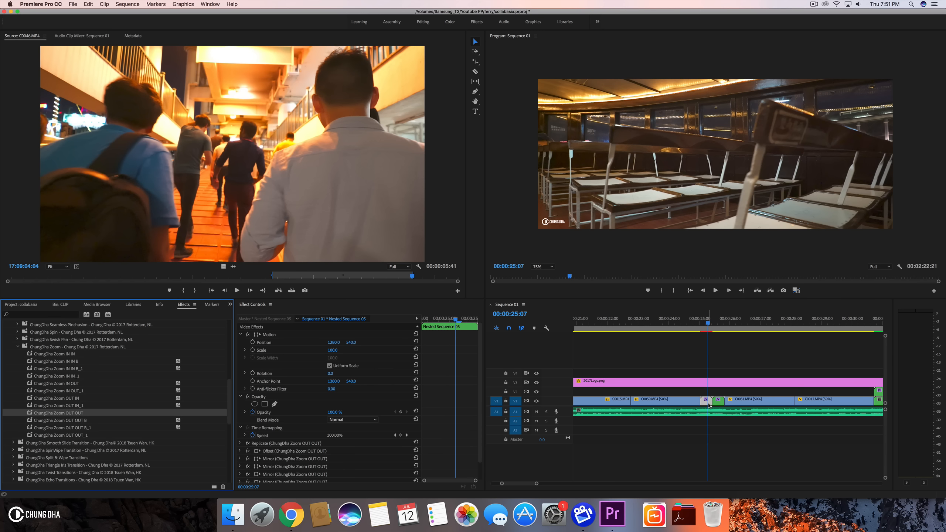
# - Preview the zoom transition at the 25-second cut and render the previews
pyautogui.click(699, 323)
pyautogui.moveTo(698, 324)
pyautogui.mouseDown()
pyautogui.moveTo(728, 323)
pyautogui.moveTo(689, 324)
pyautogui.mouseUp()
pyautogui.press('space')
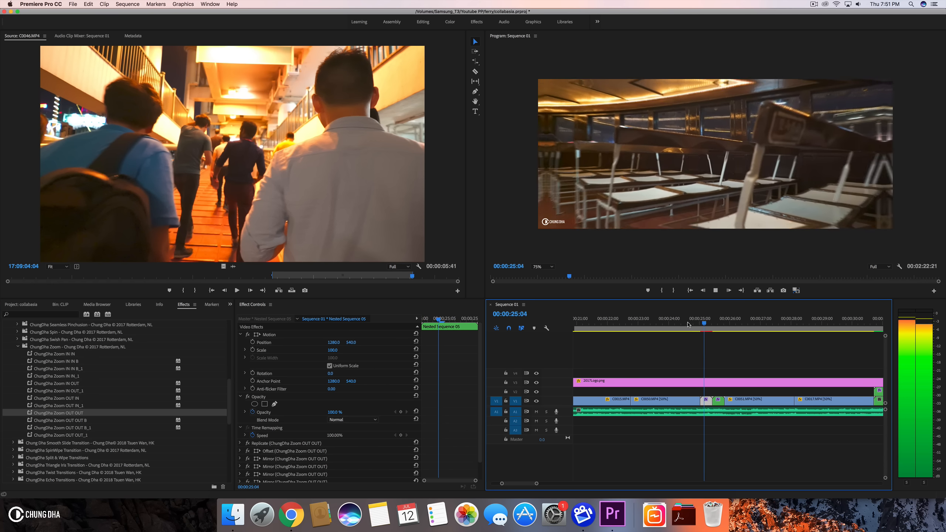
pyautogui.press('space')
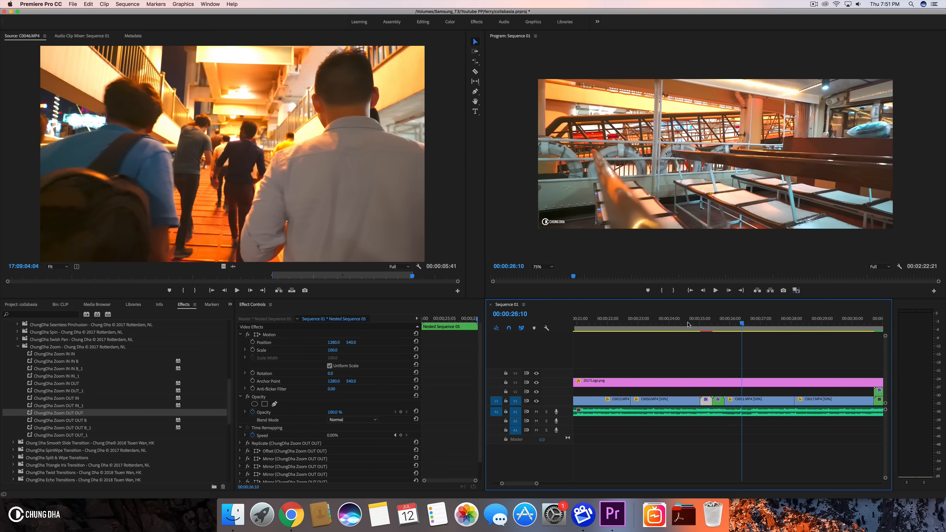
pyautogui.press('Return')
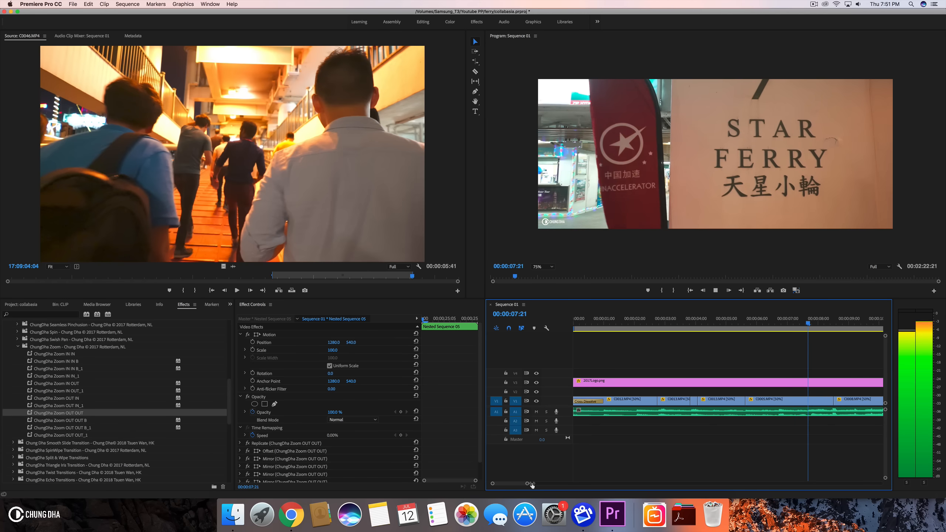
# - Delete the nested Gradient Wipe clip at the cut near 00:00:30
pyautogui.moveTo(527, 483); pyautogui.dragTo(592, 483)
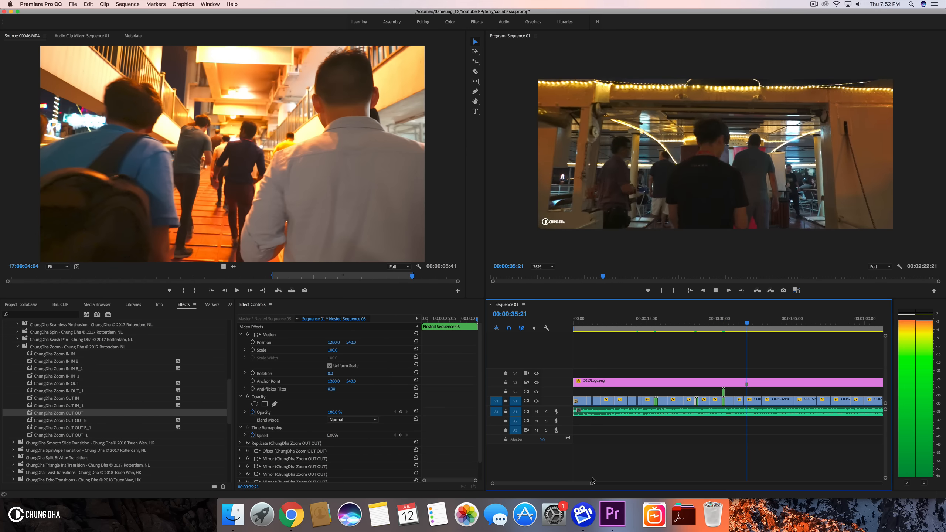
pyautogui.moveTo(730, 321); pyautogui.dragTo(720, 321)
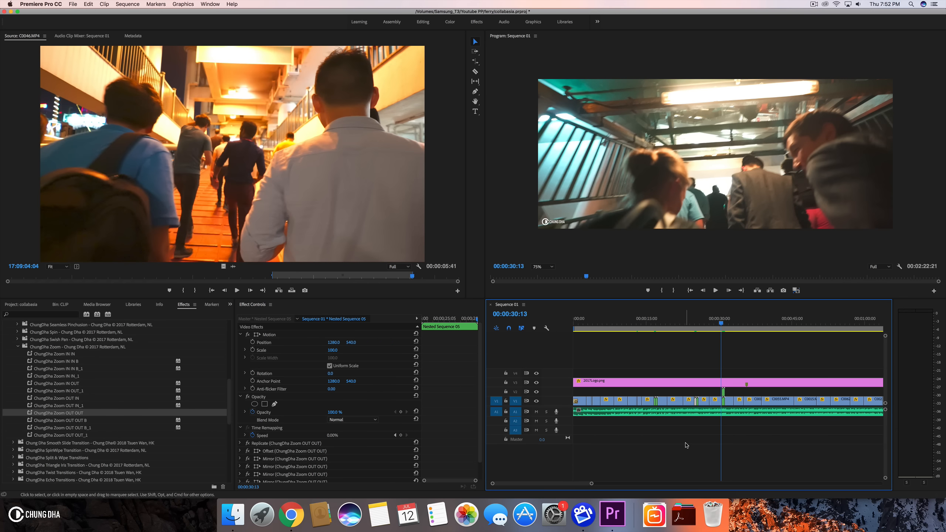
pyautogui.press('=')
pyautogui.press('=')
pyautogui.press('=')
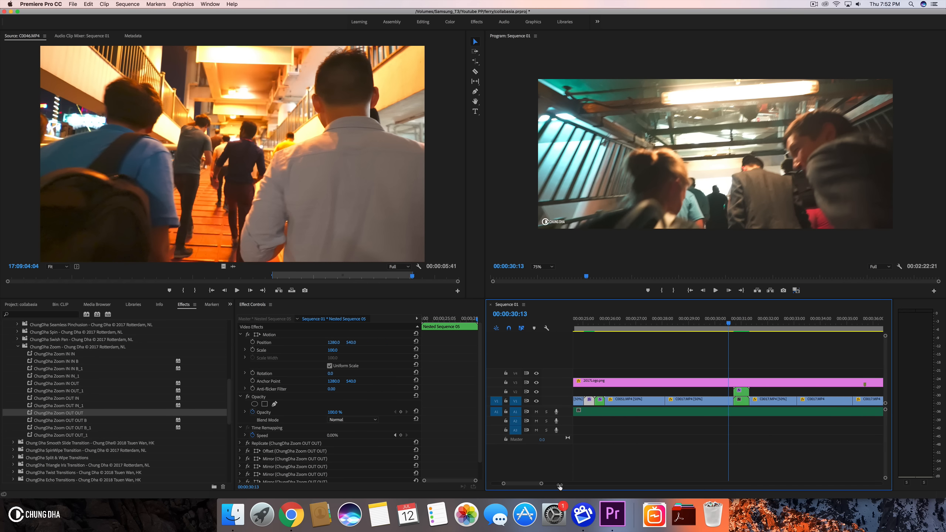
pyautogui.click(753, 398)
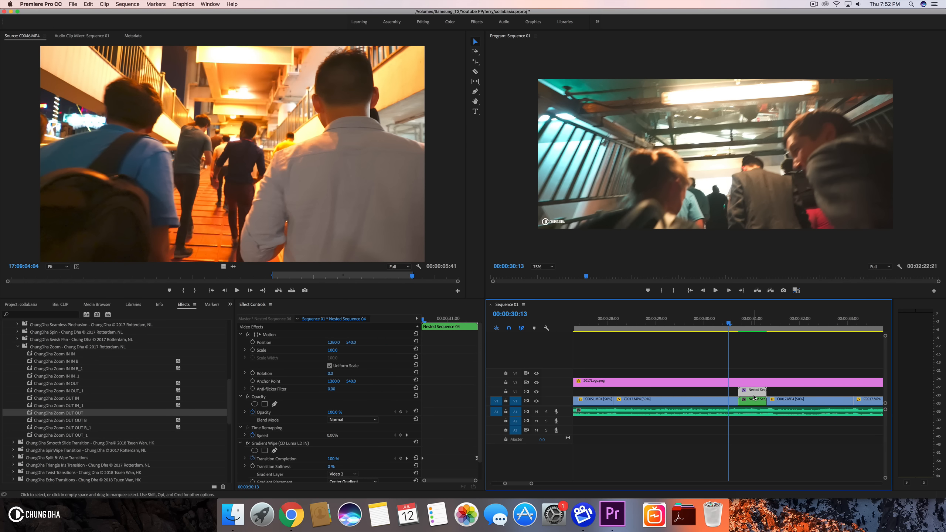
pyautogui.press('Delete')
pyautogui.click(754, 400)
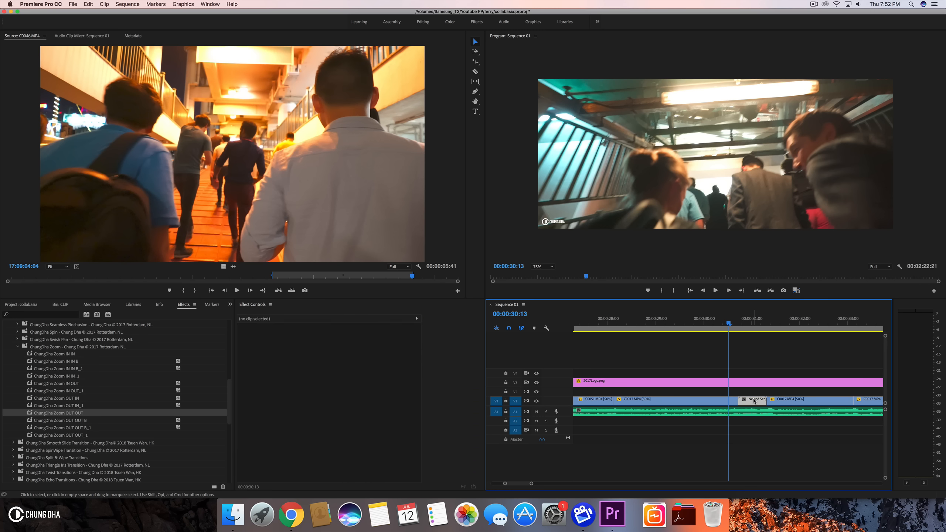
# - Extend the preceding clip to close the gap and cut it at 00:00:30:23
pyautogui.moveTo(728, 324); pyautogui.dragTo(768, 326)
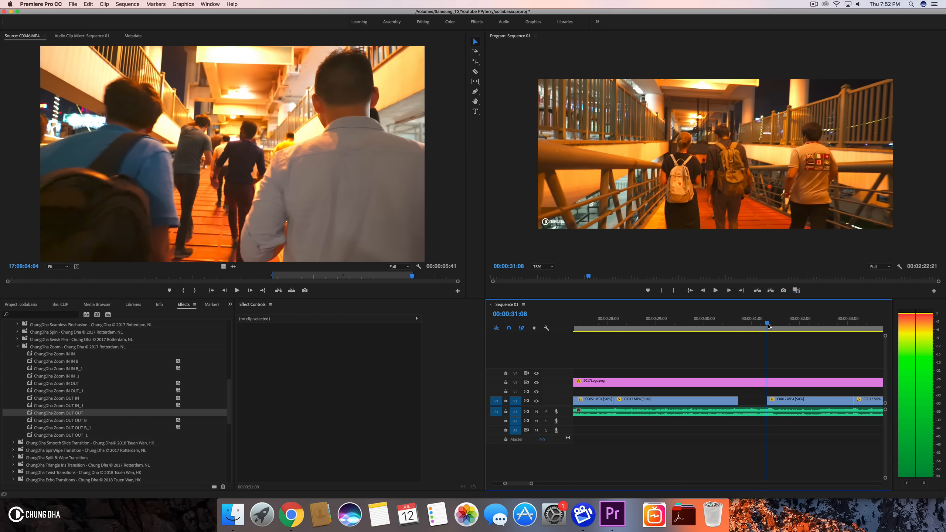
pyautogui.moveTo(767, 399)
pyautogui.mouseDown()
pyautogui.moveTo(757, 398)
pyautogui.moveTo(765, 397)
pyautogui.mouseUp()
pyautogui.hotkey('shift', 'Left')
pyautogui.hotkey('shift', 'Left')
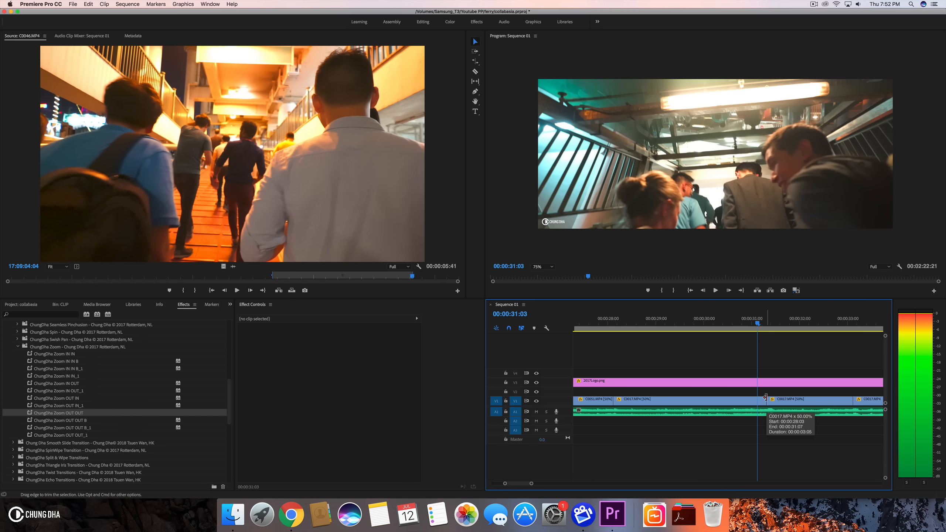
pyautogui.click(758, 401)
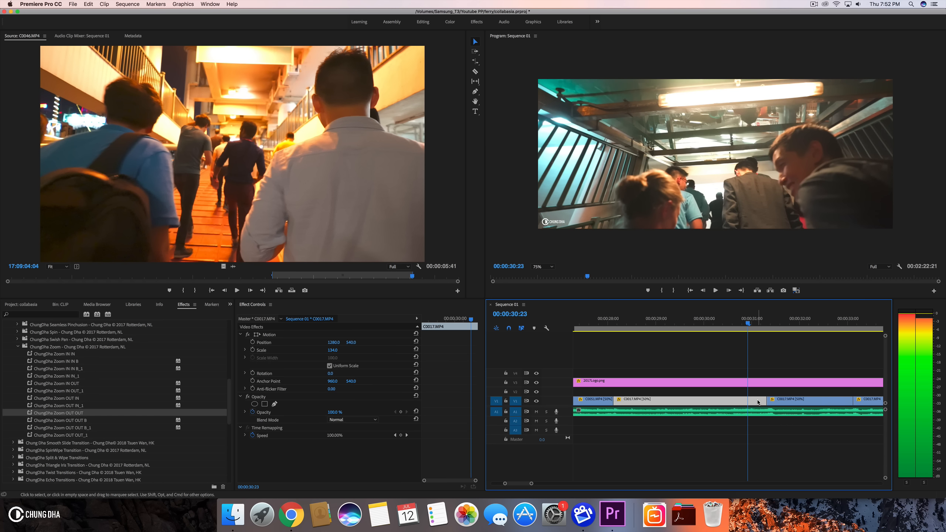
pyautogui.press('super+k')
# - Nest the short segment between the new cut and the next clip
pyautogui.rightClick(759, 401)
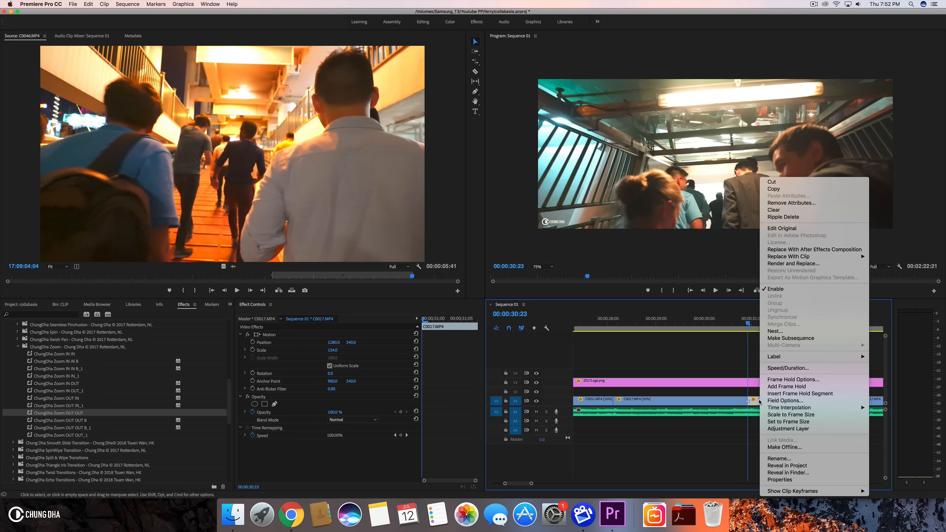
pyautogui.click(775, 330)
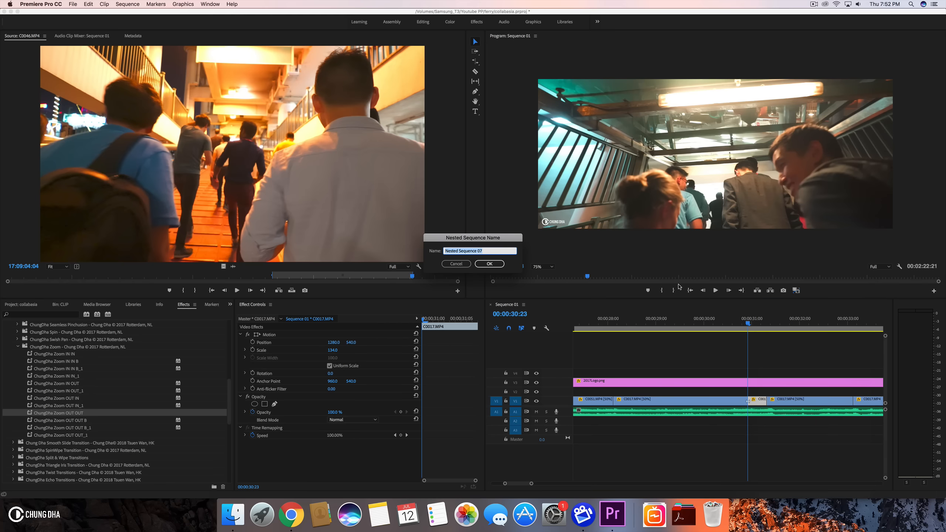
pyautogui.click(499, 265)
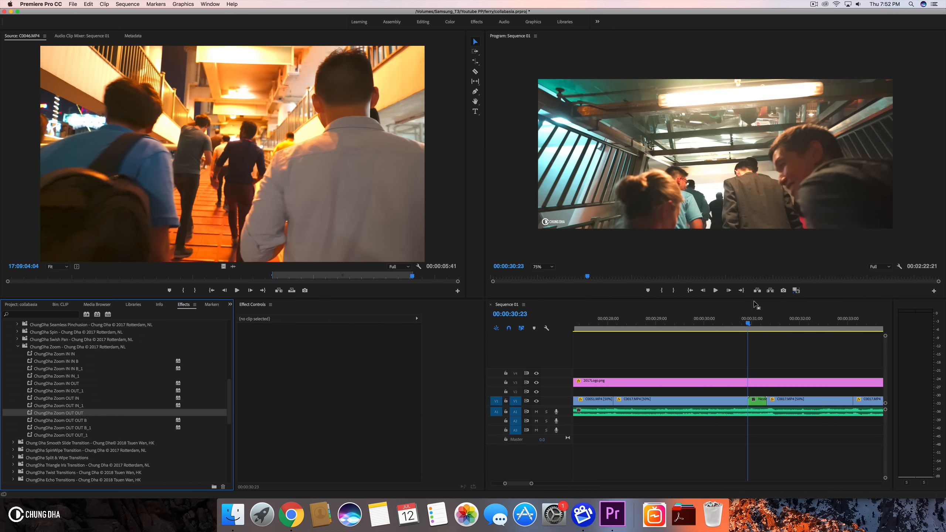
# - Cut the following clip at about 00:00:31:18
pyautogui.click(766, 330)
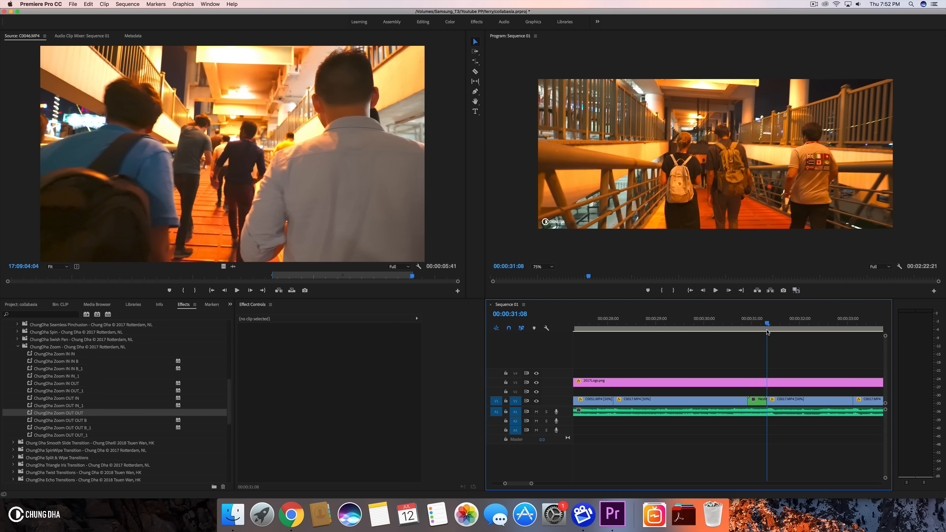
pyautogui.press('space')
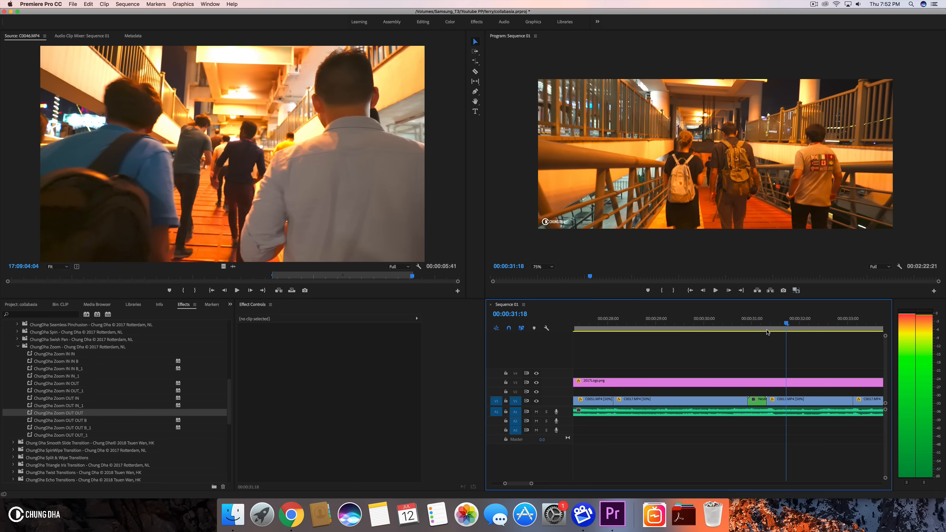
pyautogui.click(782, 399)
pyautogui.press('super+k')
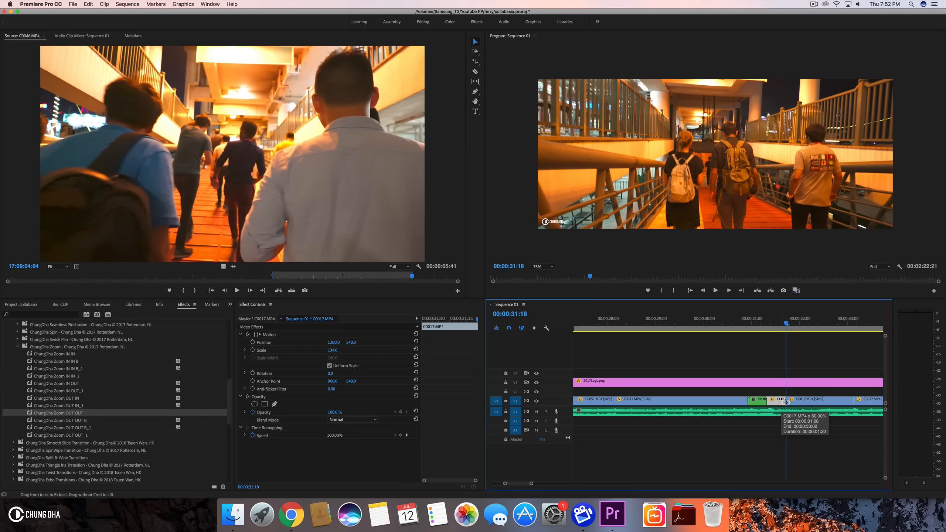
# - Nest the short segment at the start of the following clip
pyautogui.rightClick(774, 404)
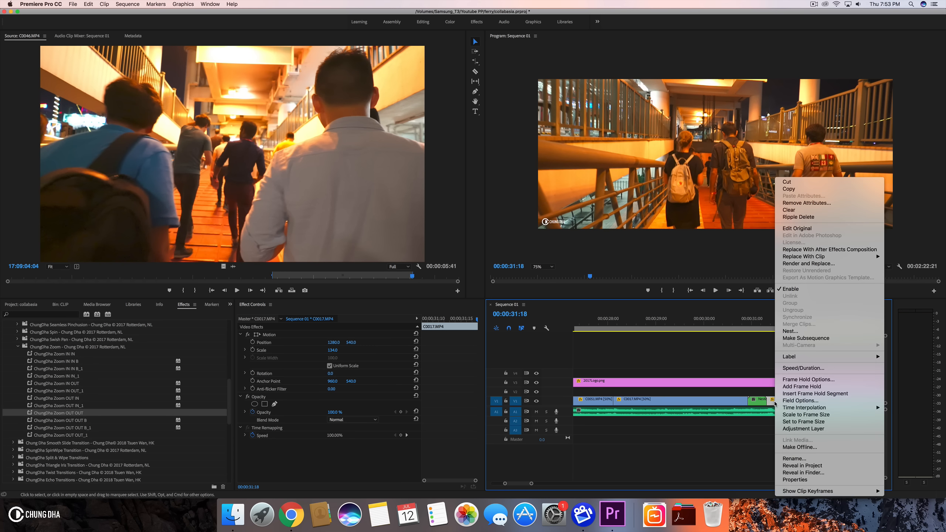
pyautogui.click(786, 330)
pyautogui.click(489, 263)
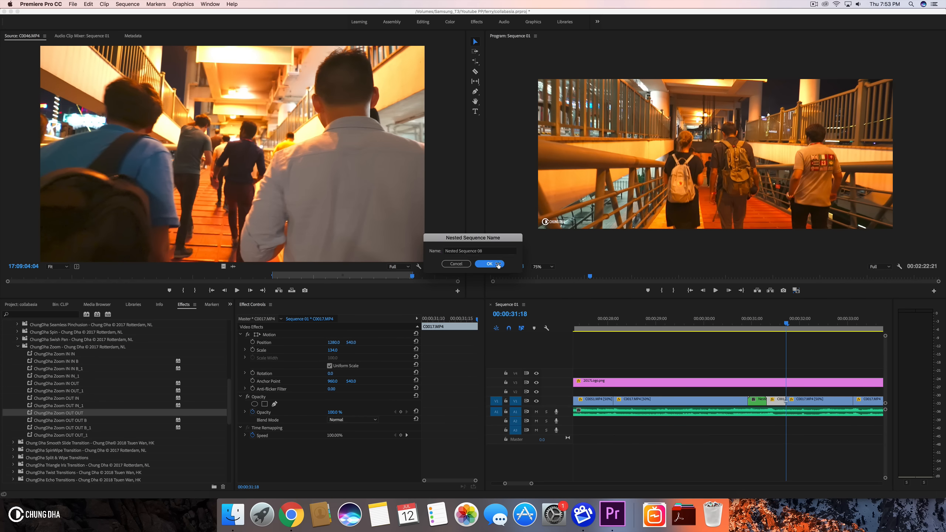
# - Apply the ChungDha Zoom IN IN preset to the second nest and Zoom IN OUT to the first nest
pyautogui.click(67, 354)
pyautogui.moveTo(478, 332); pyautogui.dragTo(776, 403)
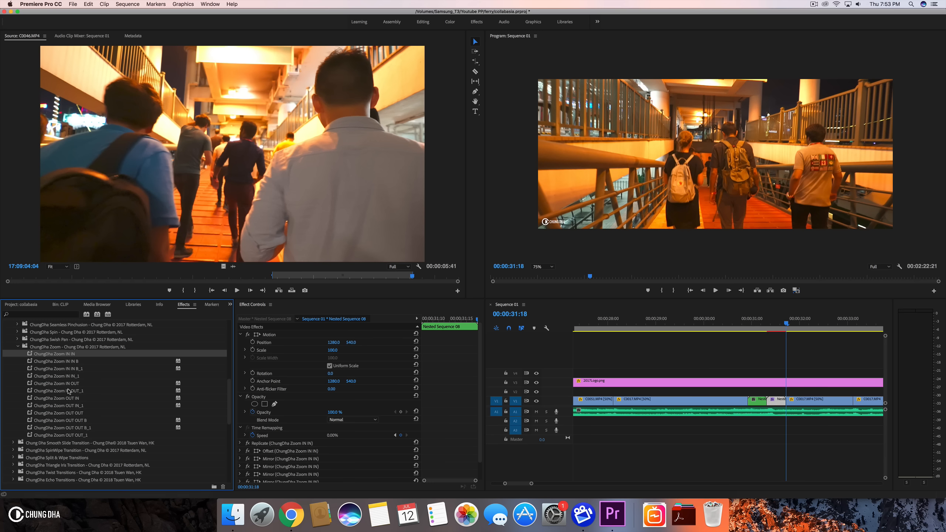
pyautogui.moveTo(81, 384); pyautogui.dragTo(755, 401)
# - Play back the new zoom transition around 00:00:31 to review it
pyautogui.click(715, 324)
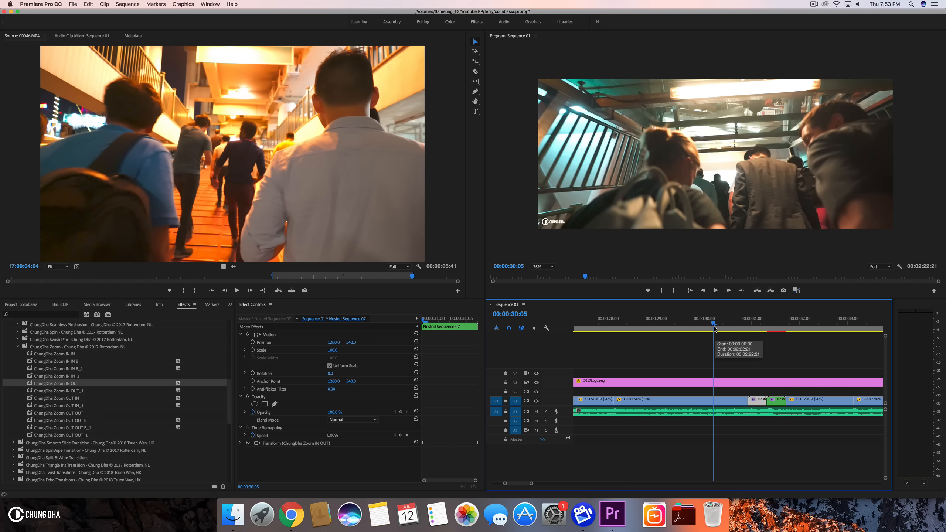
pyautogui.press('space')
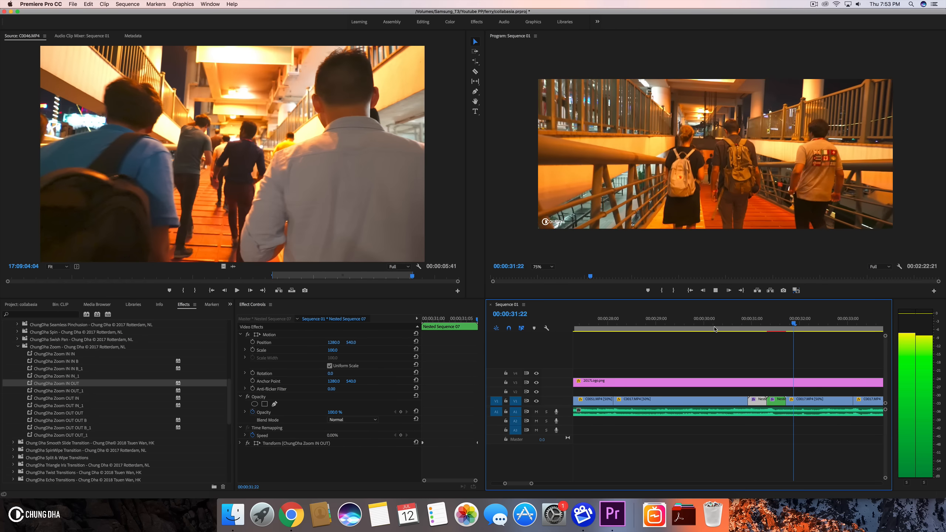
pyautogui.click(714, 327)
pyautogui.press('space')
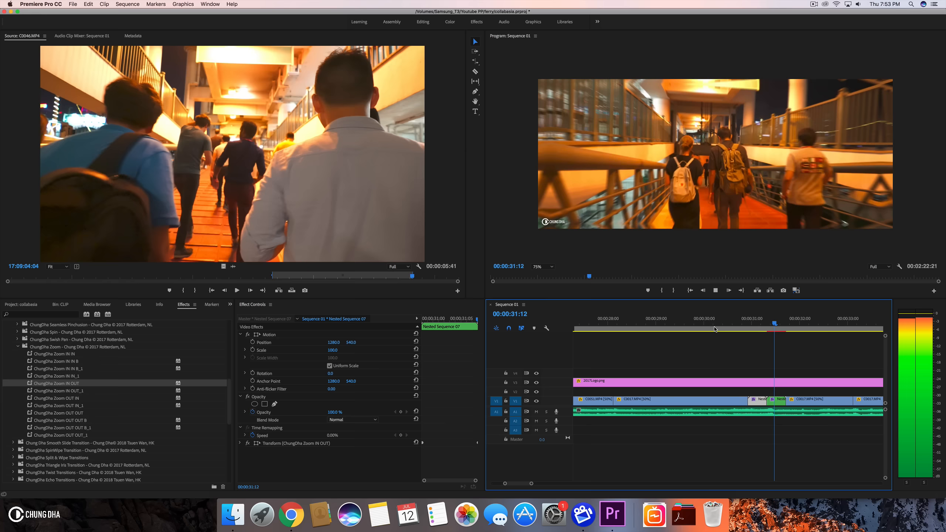
pyautogui.click(714, 327)
pyautogui.moveTo(714, 327)
pyautogui.mouseDown()
pyautogui.moveTo(805, 330)
pyautogui.moveTo(726, 335)
pyautogui.mouseUp()
pyautogui.press('space')
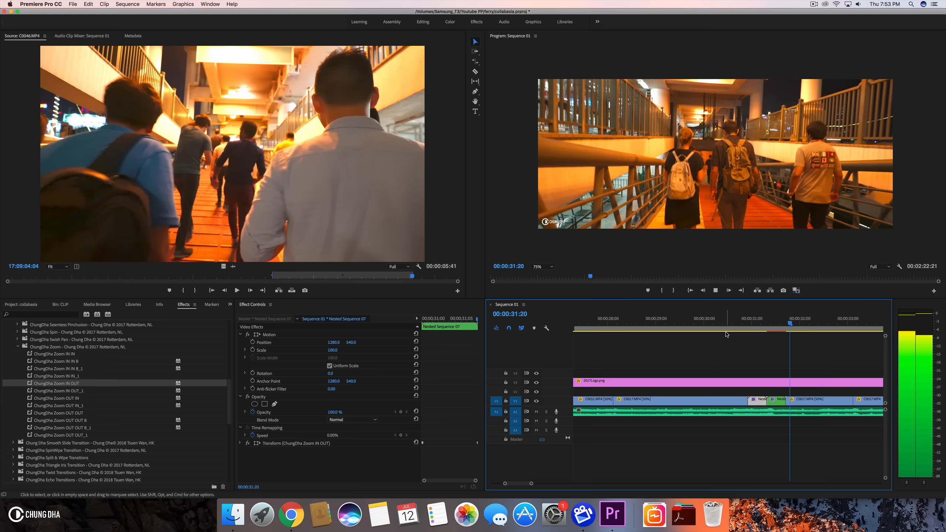
pyautogui.press('space')
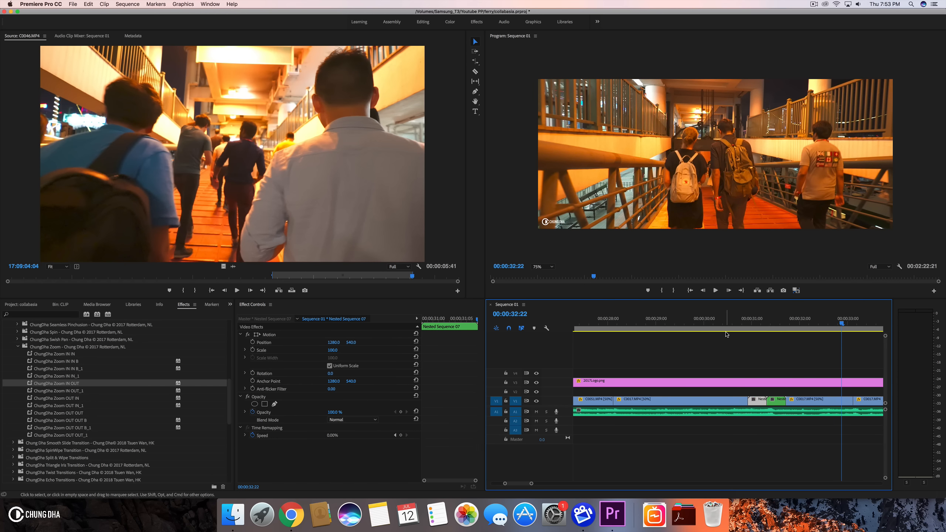
# - Open the ChungDha Swish Pan presets and apply Tilt Up IN to the second nest and Tilt Up OUT to the first nest
pyautogui.click(17, 347)
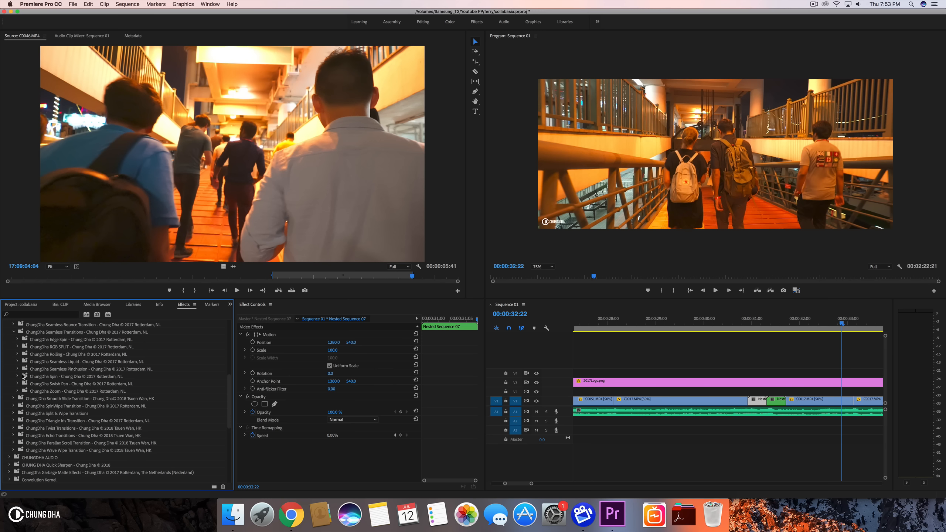
pyautogui.scroll(1, 22, 361)
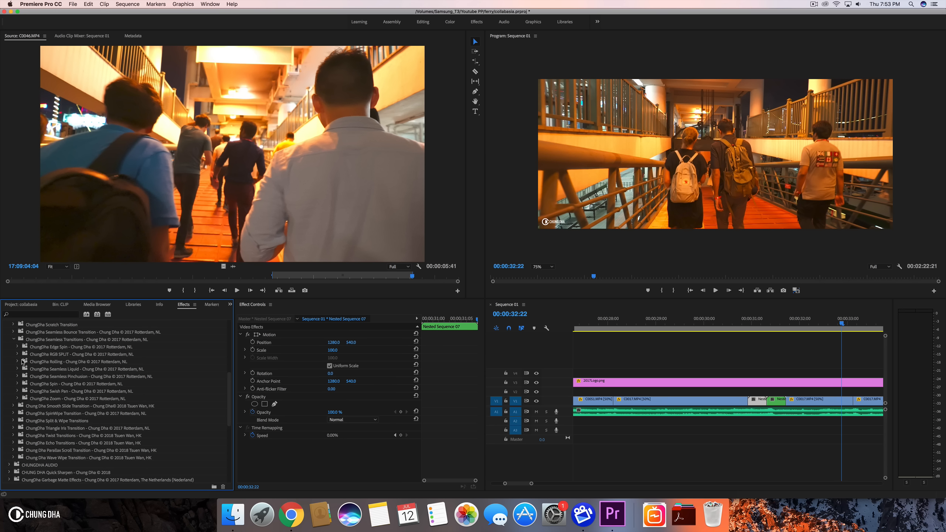
pyautogui.click(17, 391)
pyautogui.scroll(-10, 75, 425)
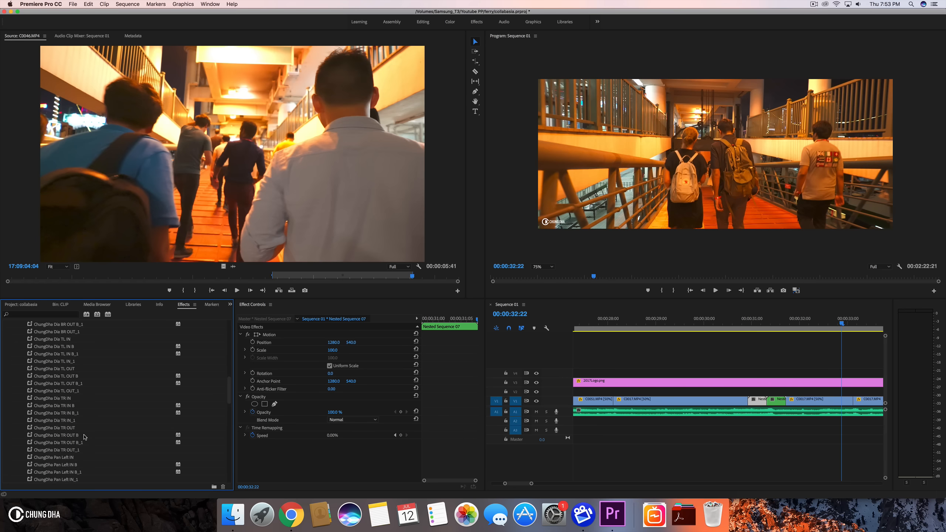
pyautogui.scroll(-6, 85, 437)
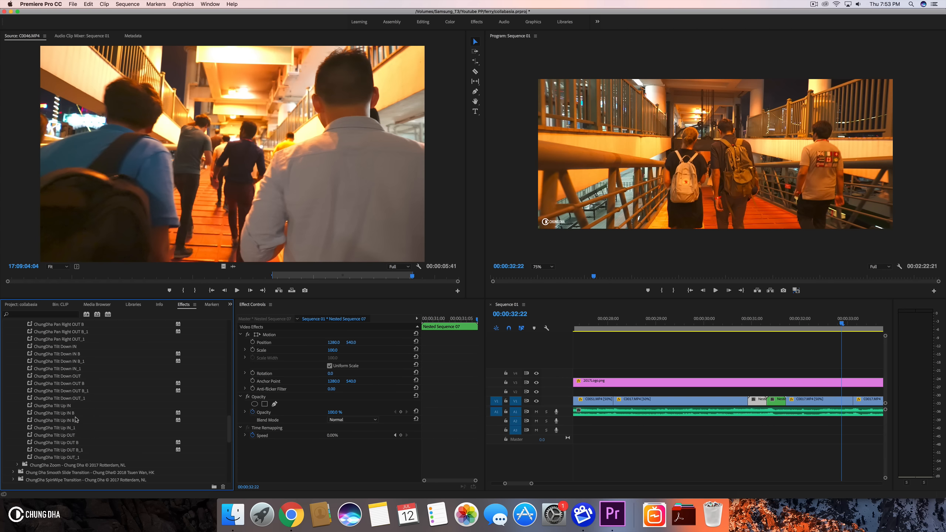
pyautogui.moveTo(68, 407); pyautogui.dragTo(656, 386)
pyautogui.moveTo(781, 387); pyautogui.dragTo(777, 400)
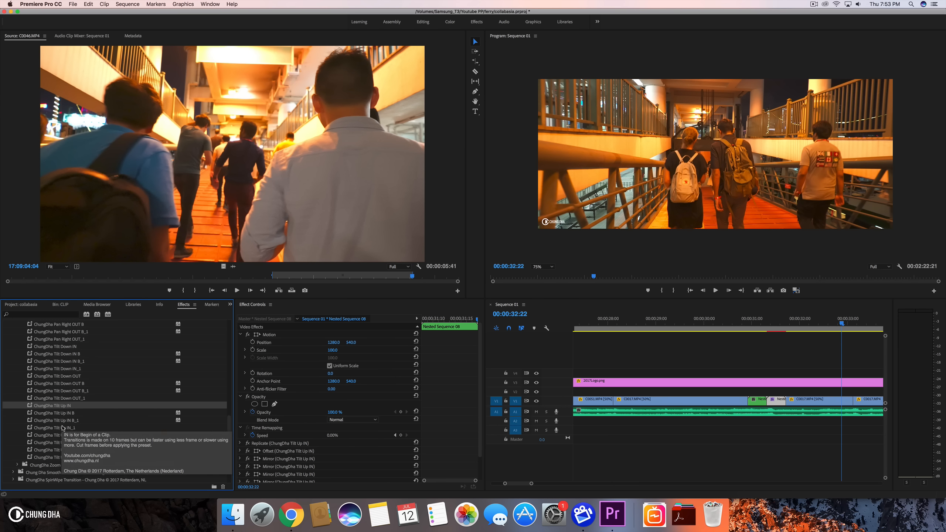
pyautogui.moveTo(112, 435); pyautogui.dragTo(776, 402)
# - Preview the tilt-up transition around 00:00:31 and undo the last preset
pyautogui.moveTo(724, 327); pyautogui.dragTo(793, 327)
pyautogui.press('space')
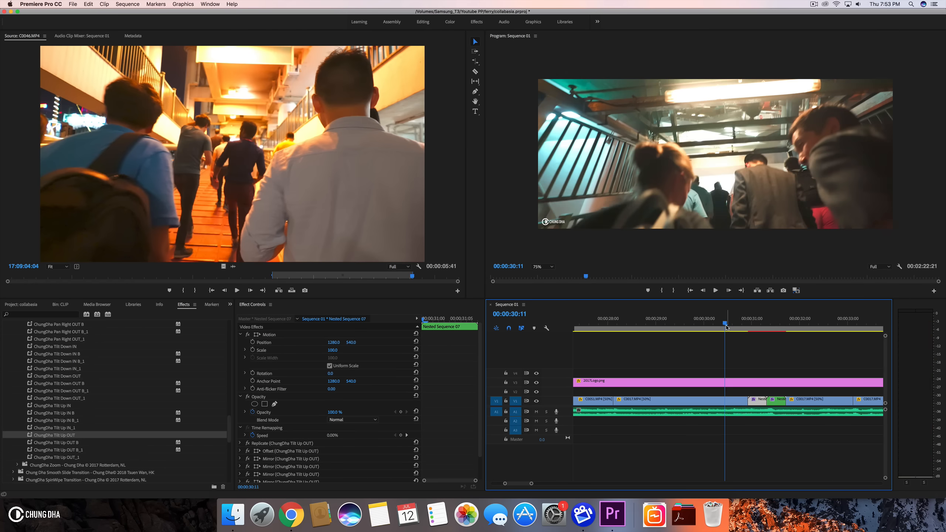
pyautogui.moveTo(726, 327); pyautogui.dragTo(784, 332)
pyautogui.press('super+z')
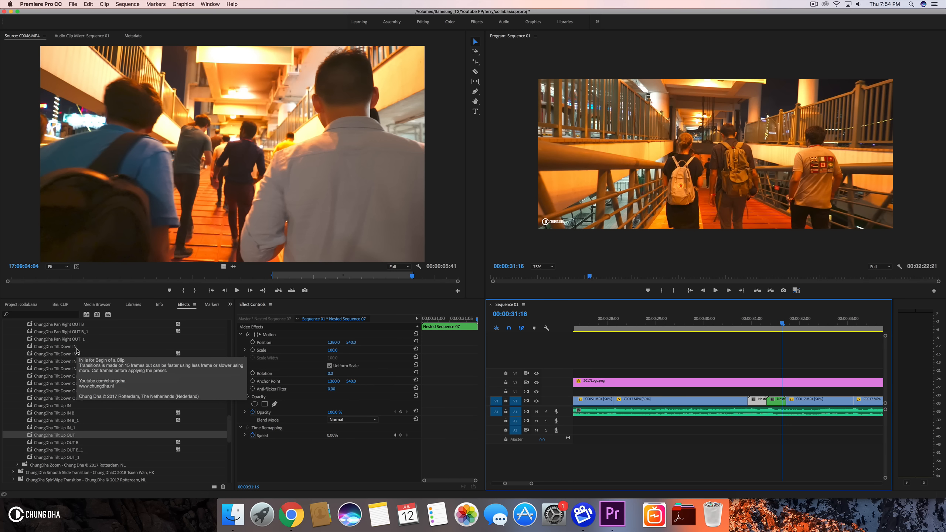
# - Apply ChungDha Tilt Down IN to the second nest and Tilt Down OUT to the first nest
pyautogui.moveTo(77, 350); pyautogui.dragTo(671, 379)
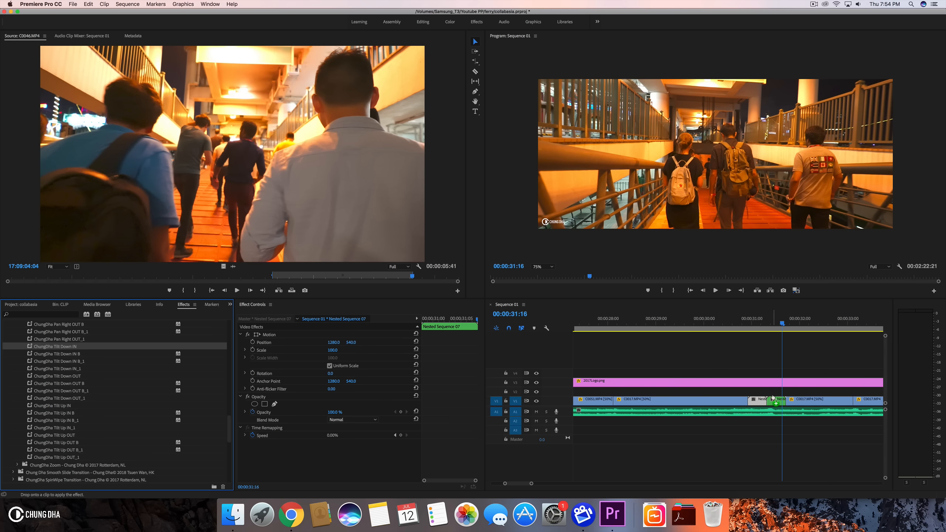
pyautogui.moveTo(771, 398); pyautogui.dragTo(773, 398)
pyautogui.moveTo(76, 375); pyautogui.dragTo(756, 402)
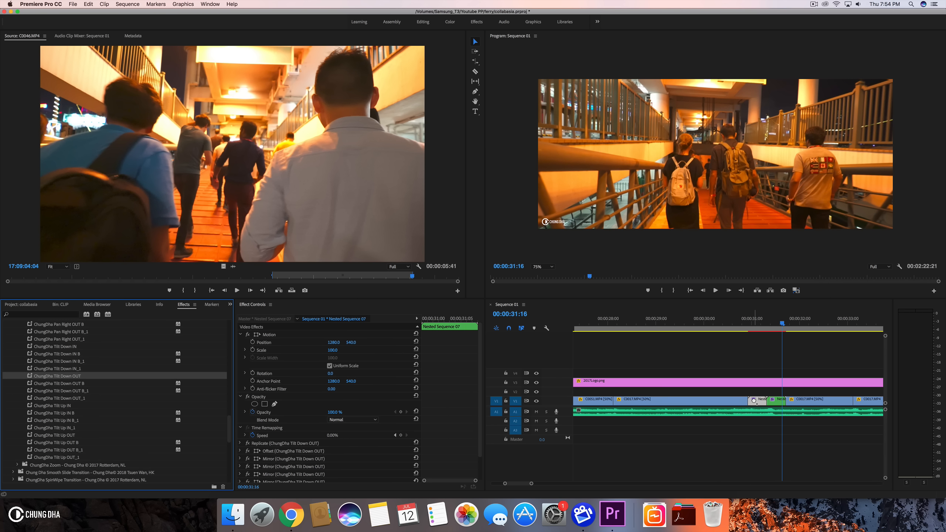
# - Play back the tilt-down transition around 00:00:31 to review it
pyautogui.click(728, 323)
pyautogui.press('space')
pyautogui.moveTo(772, 331); pyautogui.dragTo(733, 330)
pyautogui.press('space')
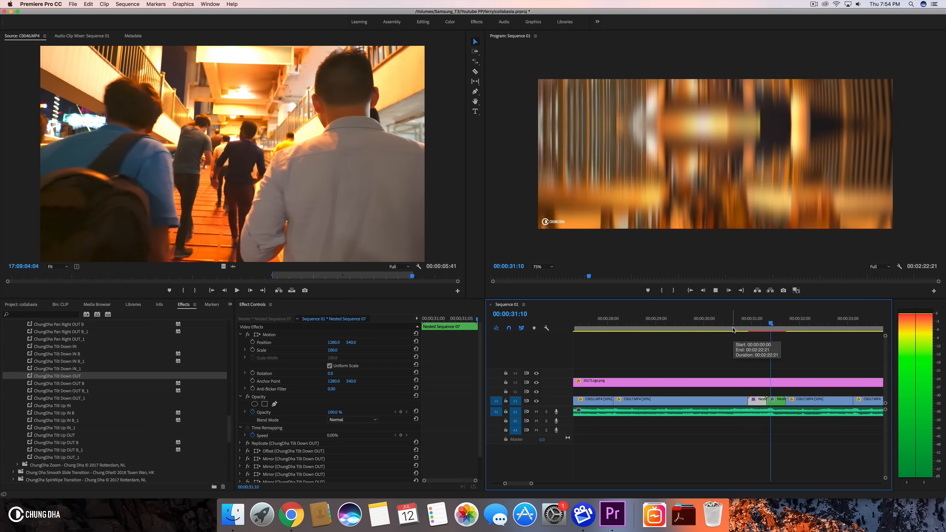
pyautogui.press('space')
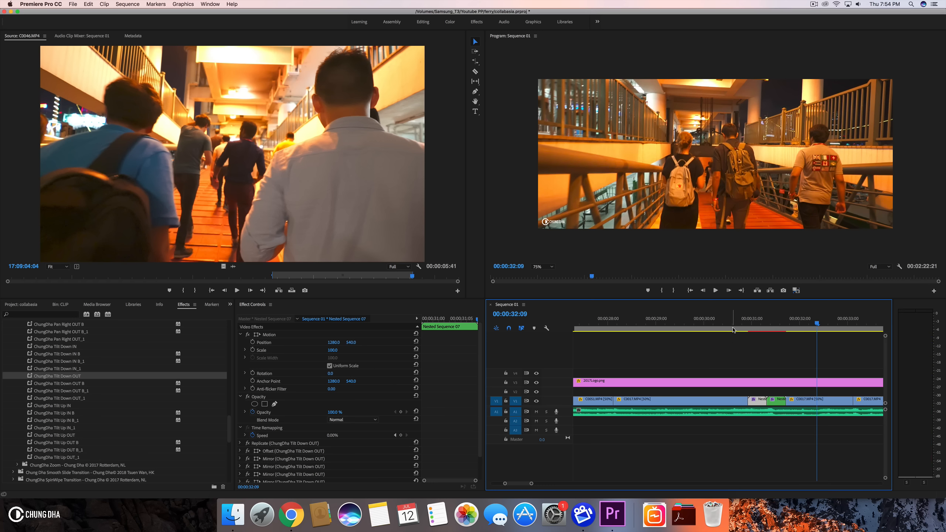
# - Render the sequence previews and play through the sequence at several points to review the edits
pyautogui.press('Return')
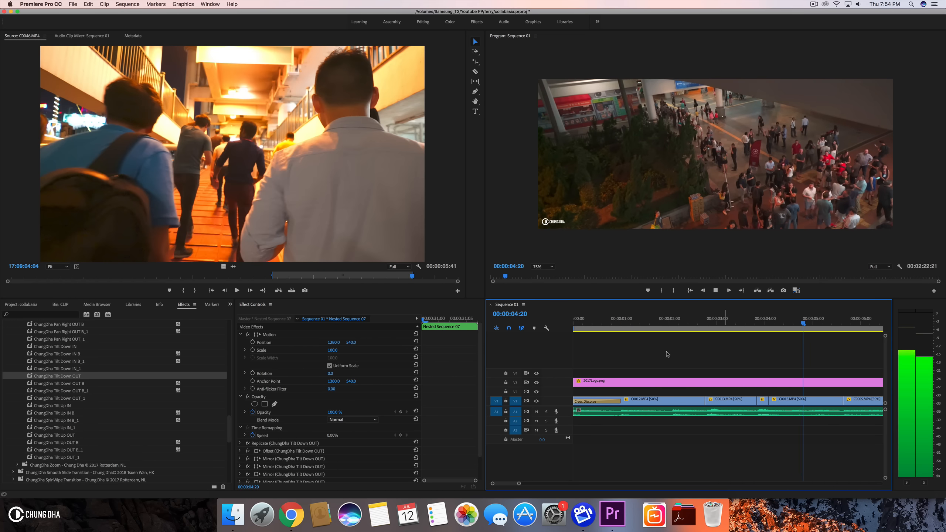
pyautogui.moveTo(522, 483); pyautogui.dragTo(704, 481)
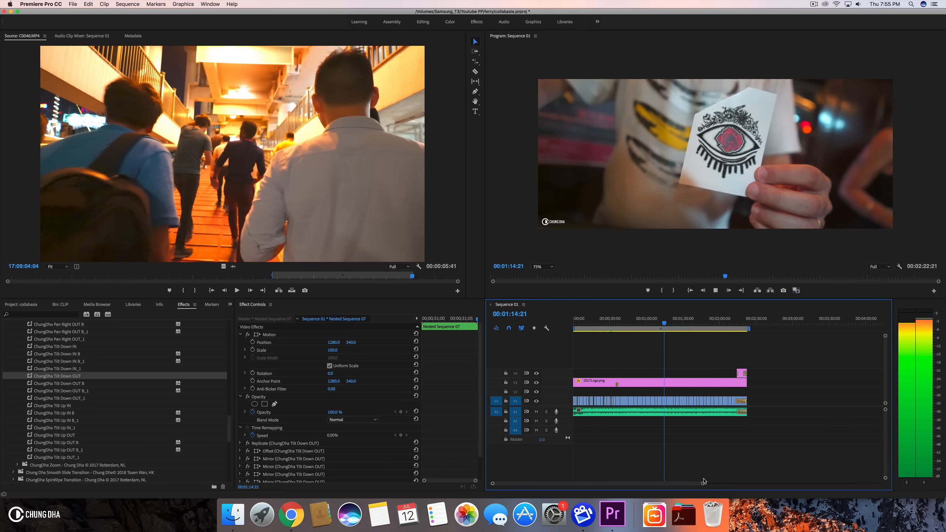
pyautogui.press('space')
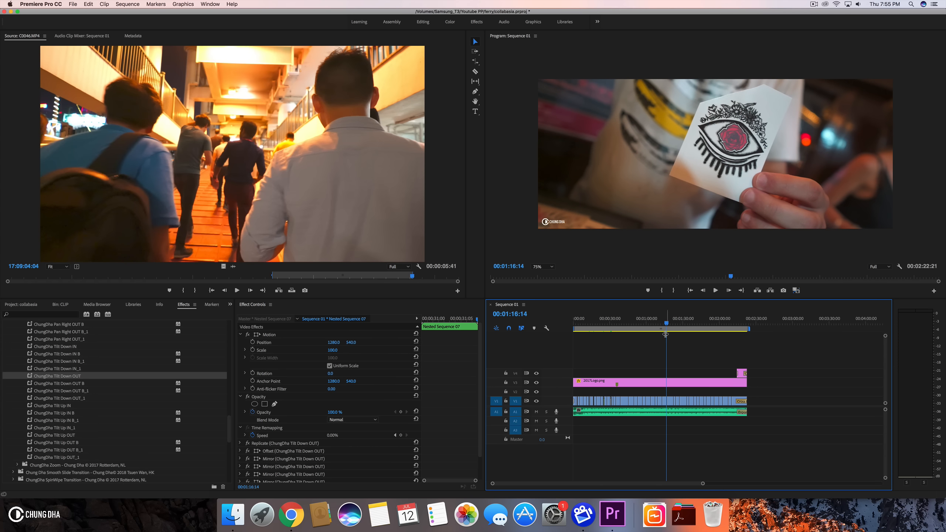
pyautogui.click(659, 323)
pyautogui.press('space')
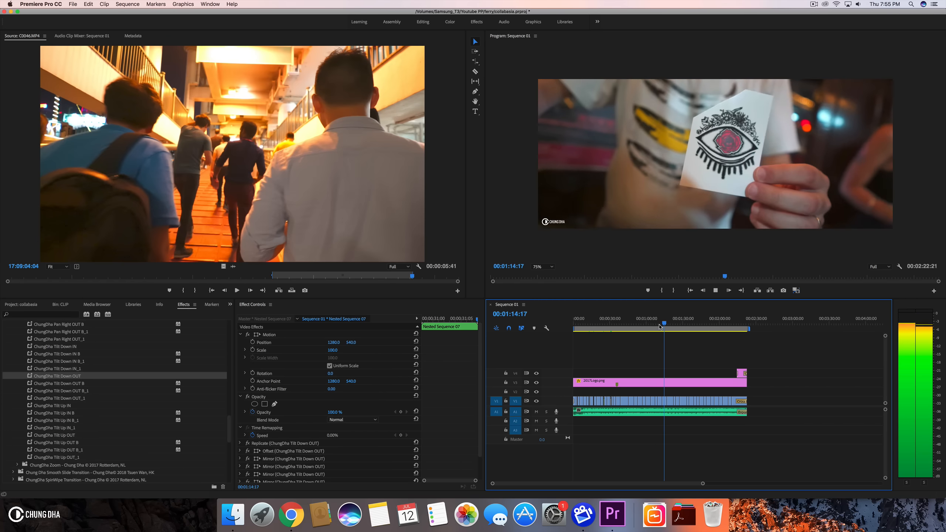
pyautogui.press('space')
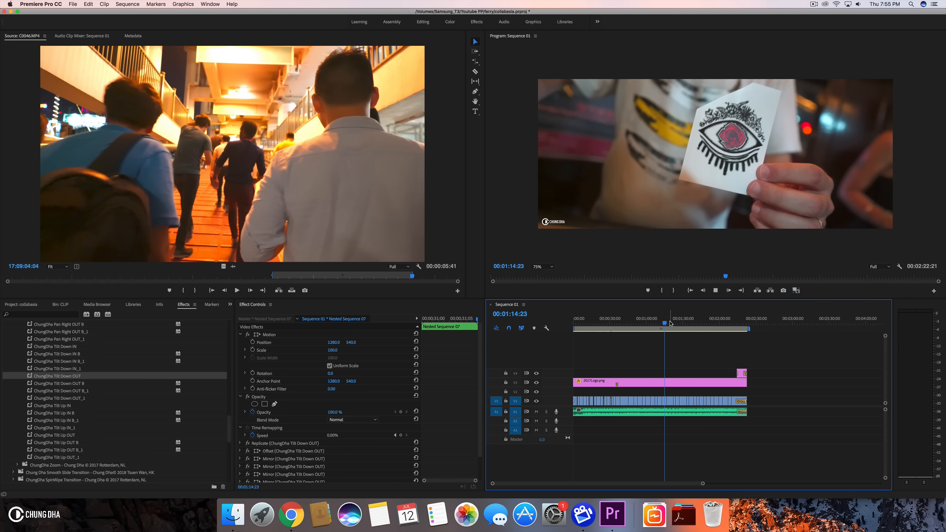
pyautogui.press('space')
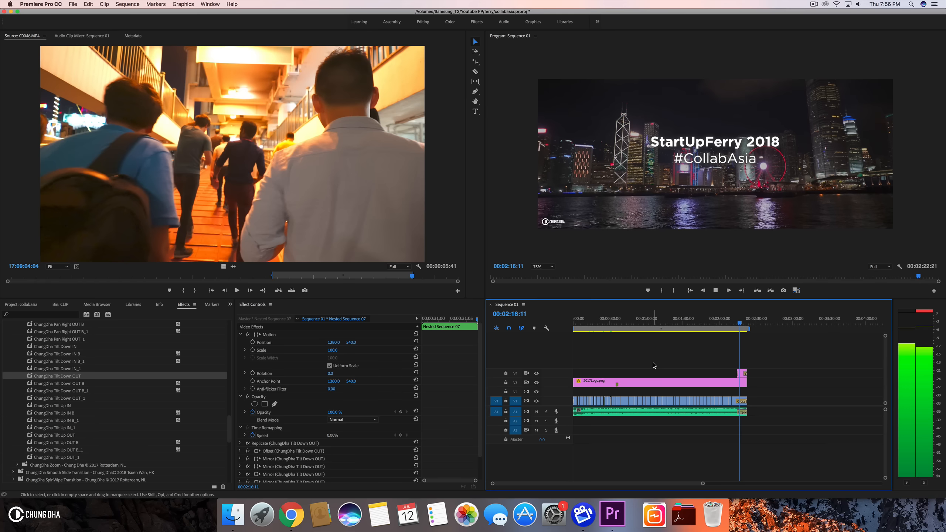
pyautogui.press('space')
# - Zoom into the end of the sequence and play back the closing title section
pyautogui.moveTo(703, 483); pyautogui.dragTo(619, 486)
pyautogui.moveTo(671, 321); pyautogui.dragTo(644, 321)
pyautogui.moveTo(672, 371); pyautogui.dragTo(645, 371)
pyautogui.moveTo(655, 402); pyautogui.dragTo(644, 401)
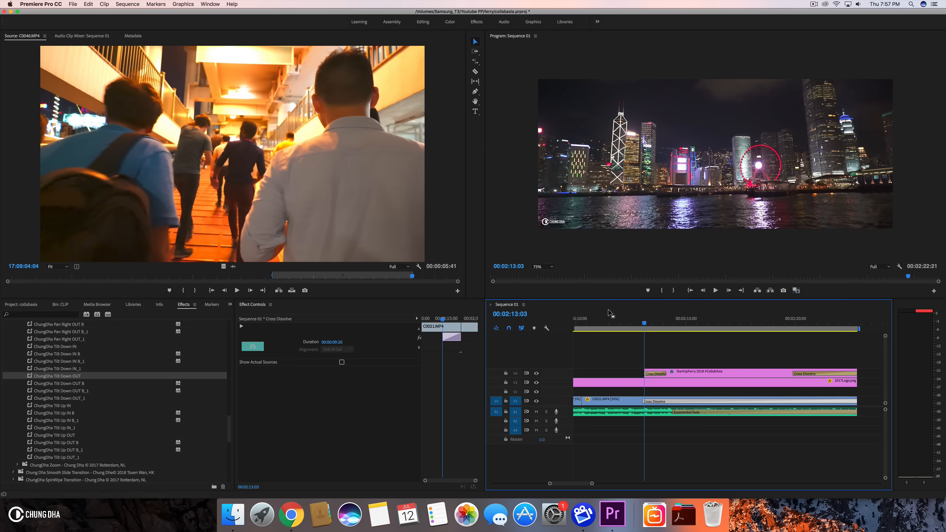
pyautogui.click(611, 321)
pyautogui.press('space')
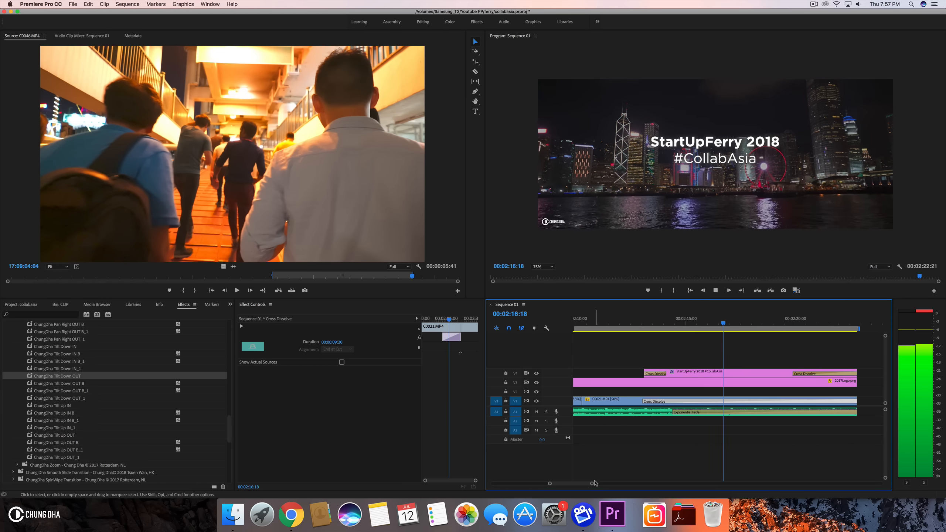
pyautogui.moveTo(593, 484); pyautogui.dragTo(607, 482)
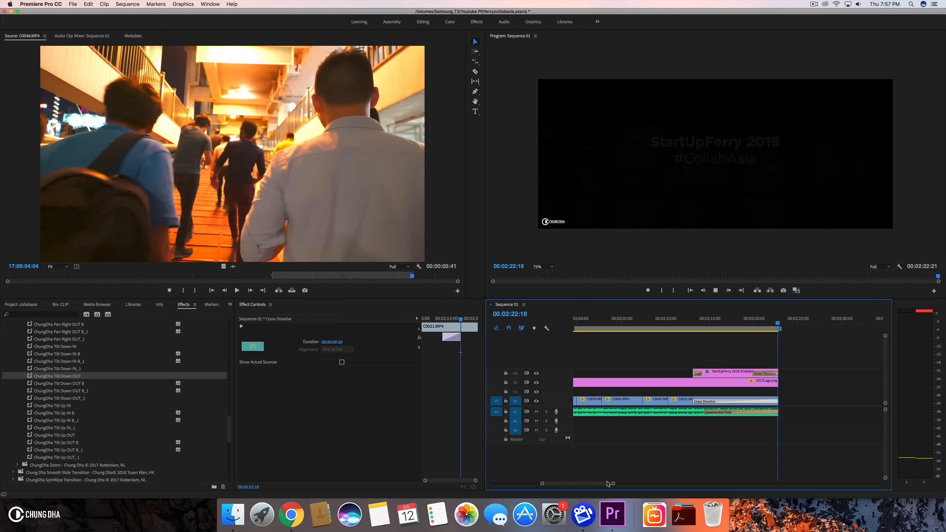
pyautogui.press('space')
pyautogui.press('space')
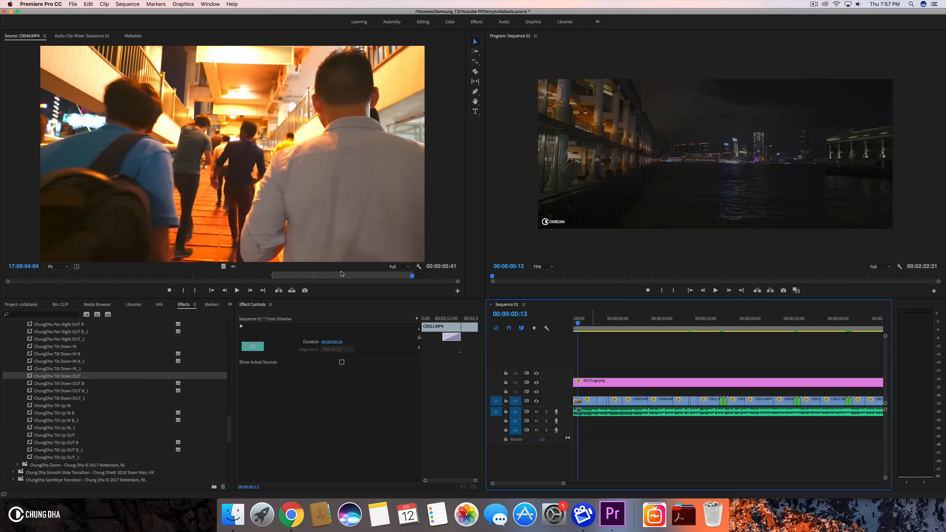
# - Deselect the clips, zoom out to the whole sequence, and open the media export settings
pyautogui.click(646, 354)
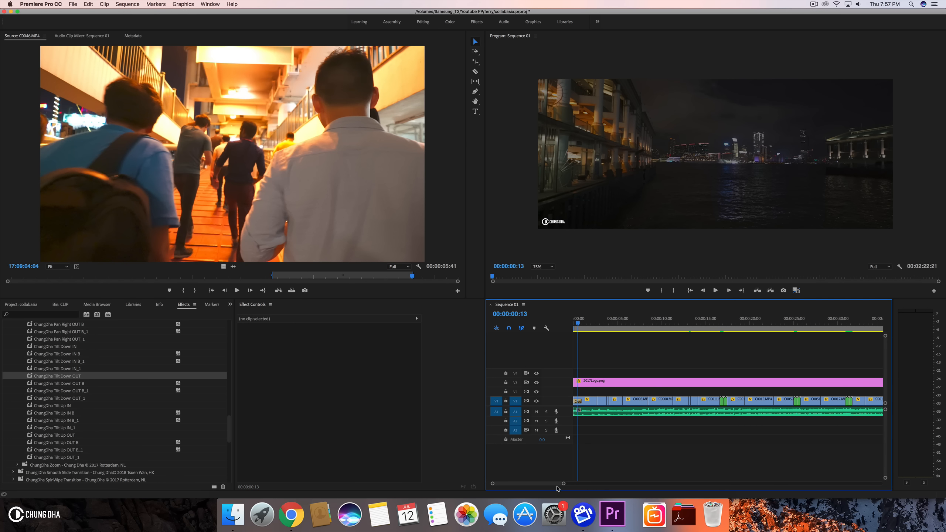
pyautogui.moveTo(563, 483); pyautogui.dragTo(767, 483)
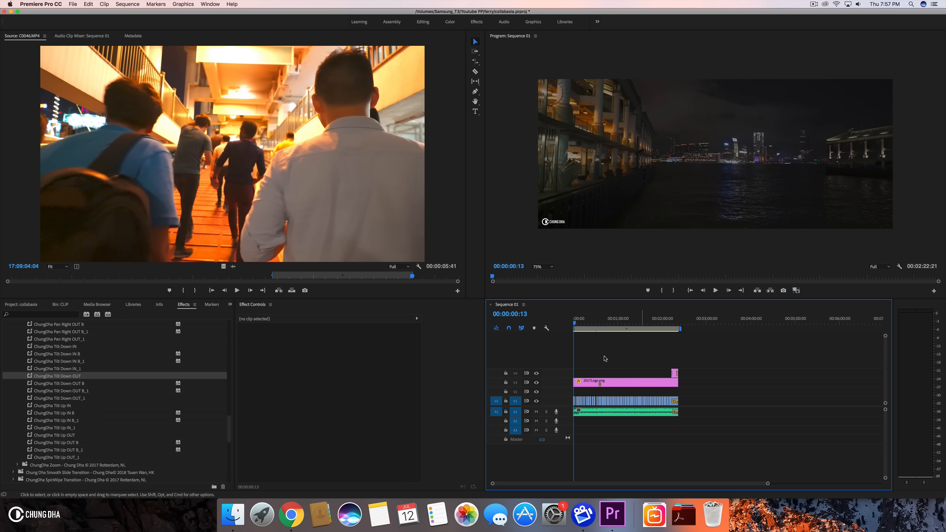
pyautogui.click(72, 3)
pyautogui.moveTo(119, 189)
pyautogui.click(192, 203)
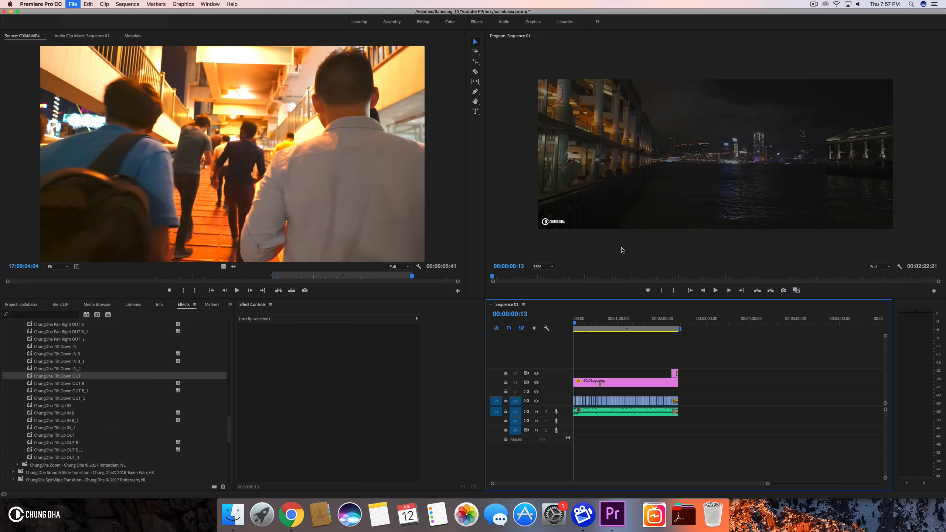
pyautogui.press('super+m')
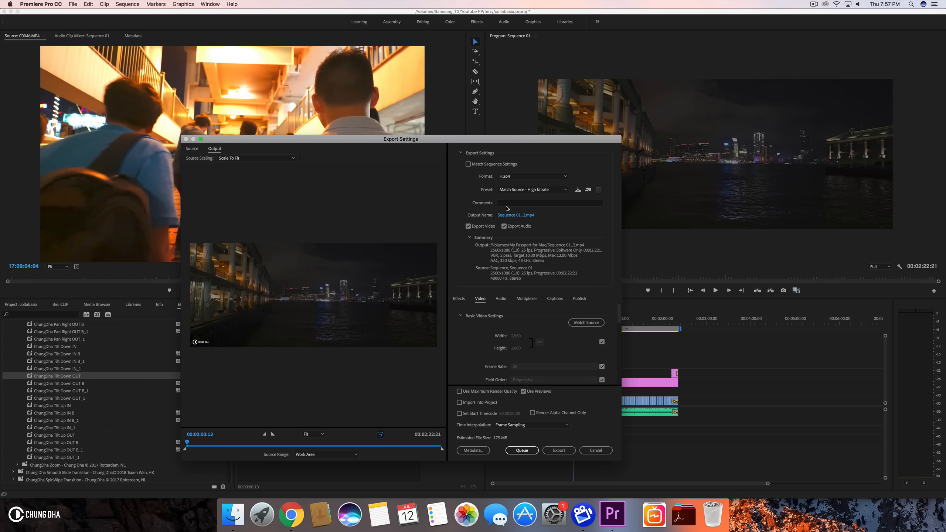
# - Set the export preset to Youtube 2017 2.5k and review the video settings
pyautogui.click(532, 189)
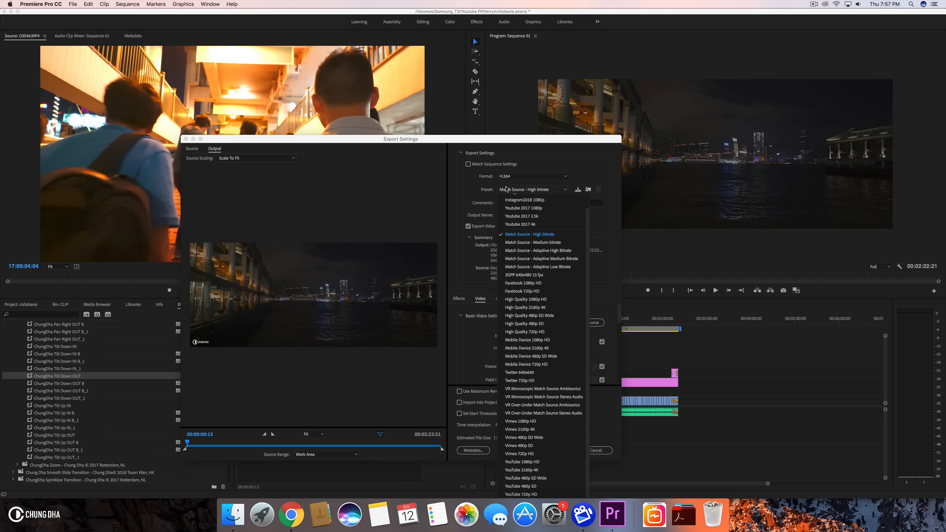
pyautogui.click(551, 216)
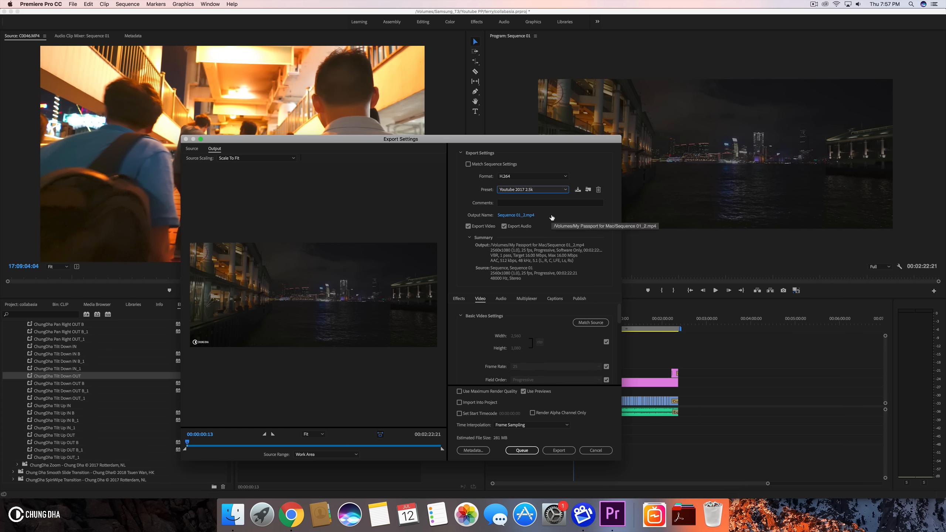
pyautogui.click(552, 190)
pyautogui.scroll(2, 554, 279)
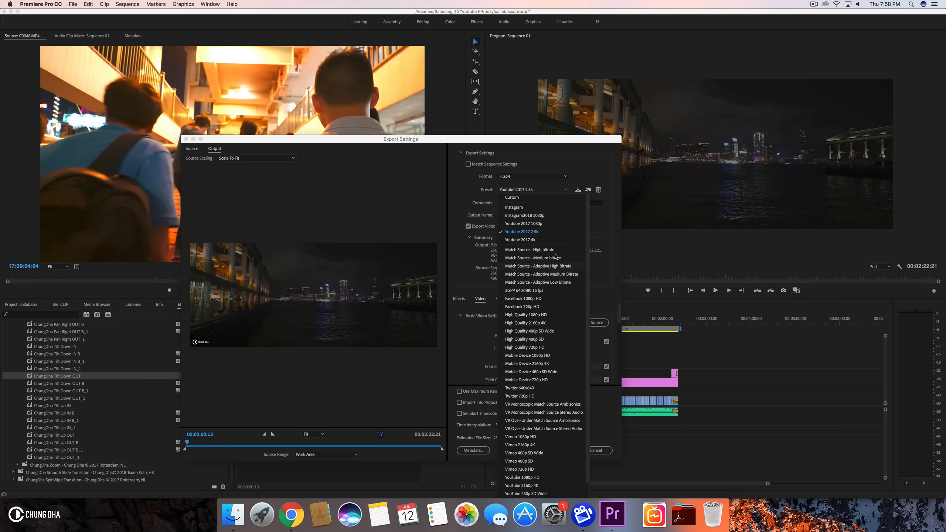
pyautogui.click(563, 165)
pyautogui.click(546, 190)
pyautogui.click(568, 168)
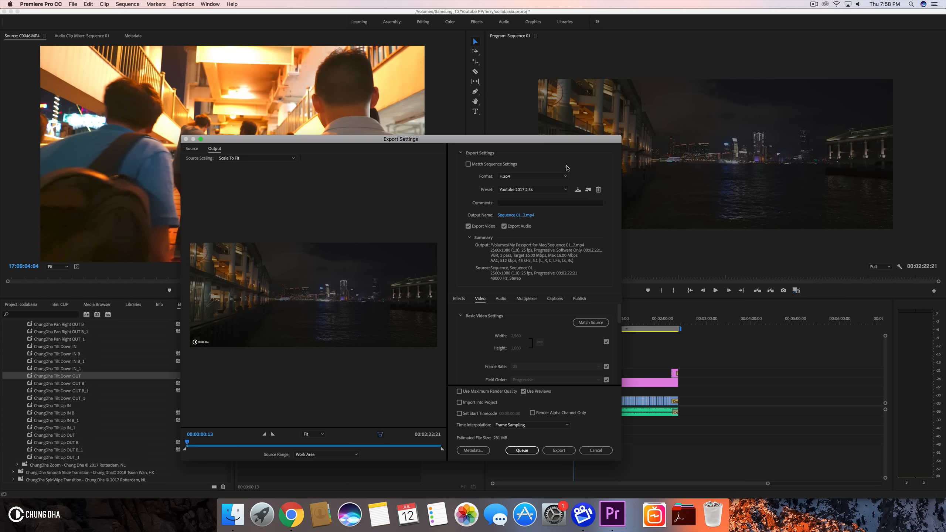
pyautogui.moveTo(618, 320); pyautogui.dragTo(617, 399)
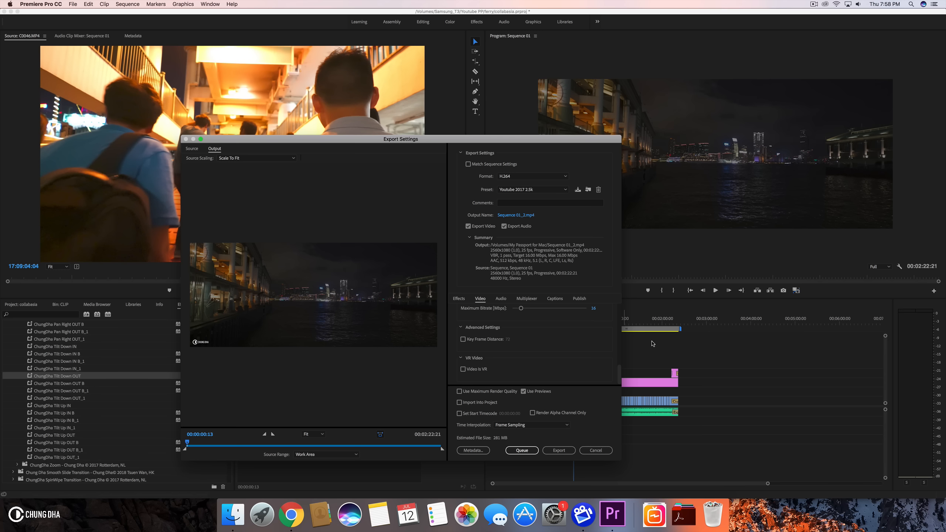
# - Name the output startupferry2018 in the YT_Published folder and start the export
pyautogui.click(509, 215)
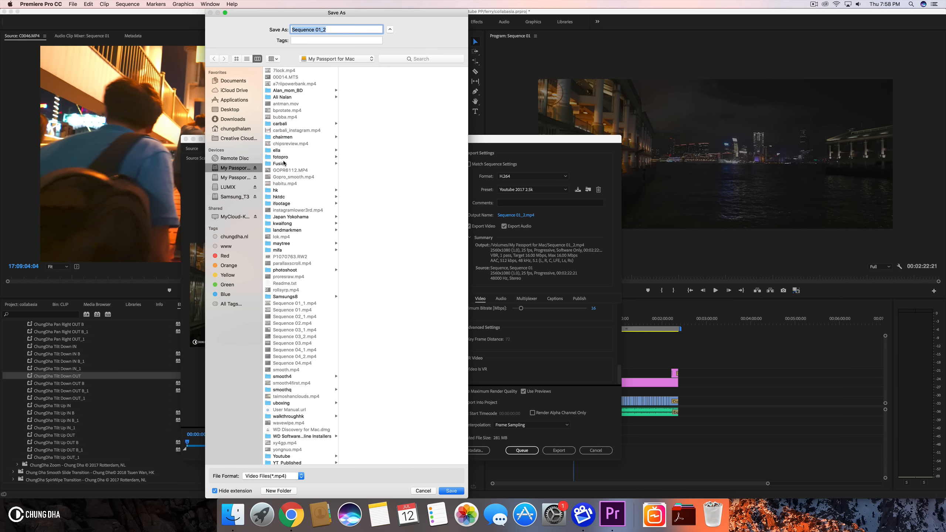
pyautogui.scroll(-2, 276, 331)
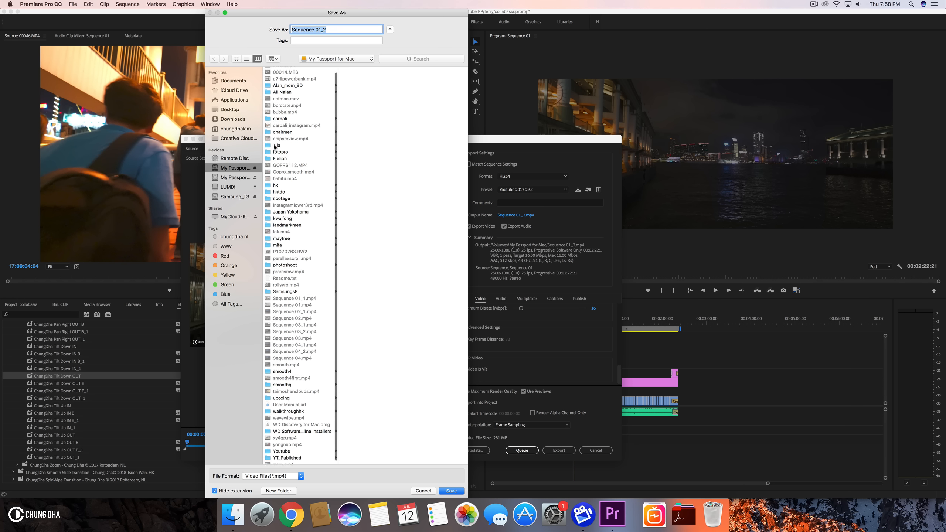
pyautogui.click(287, 454)
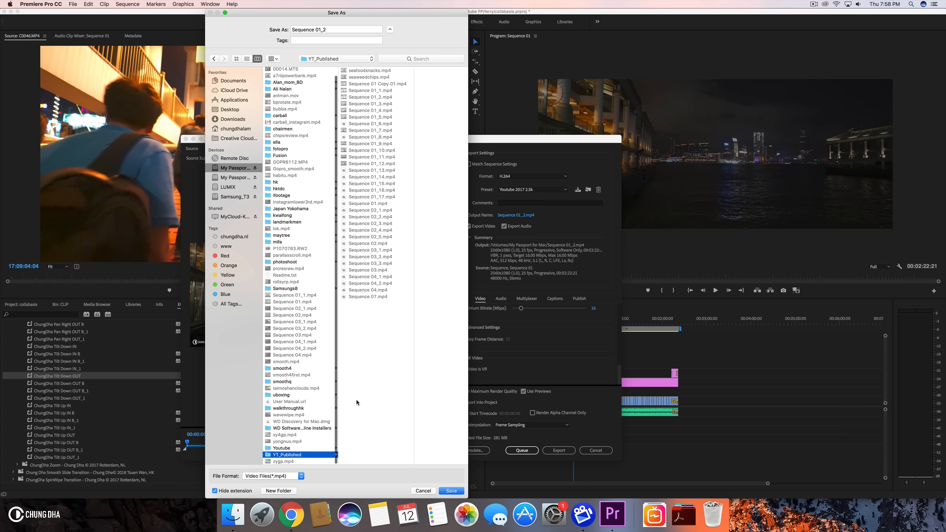
pyautogui.click(330, 29)
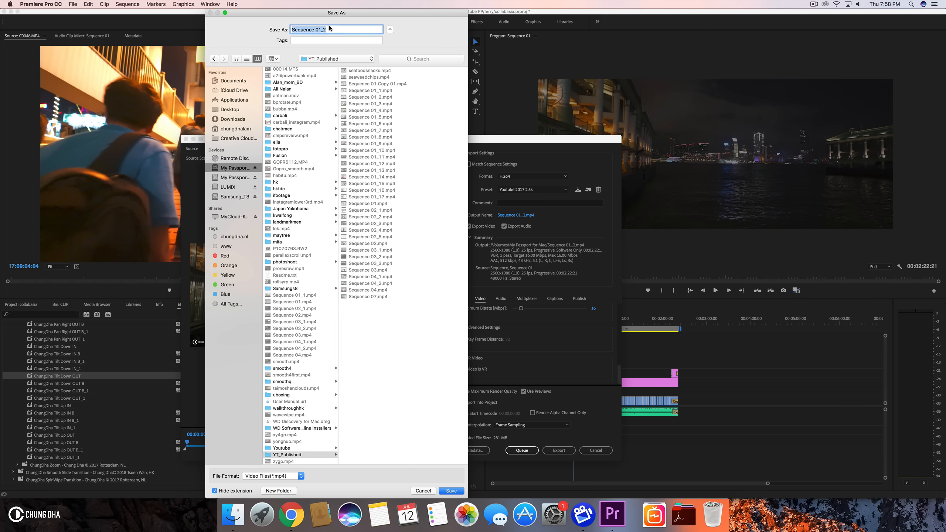
pyautogui.write('startupferry2018')
pyautogui.click(452, 491)
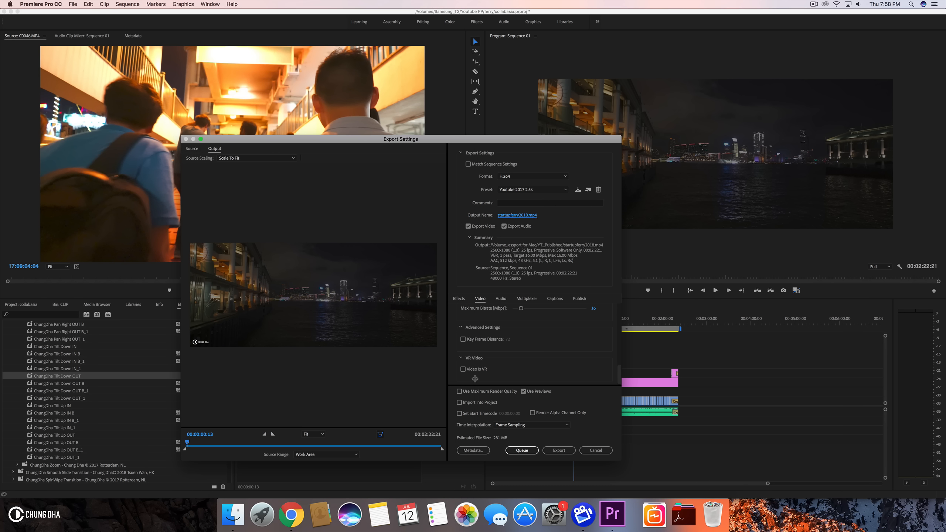
pyautogui.click(559, 450)
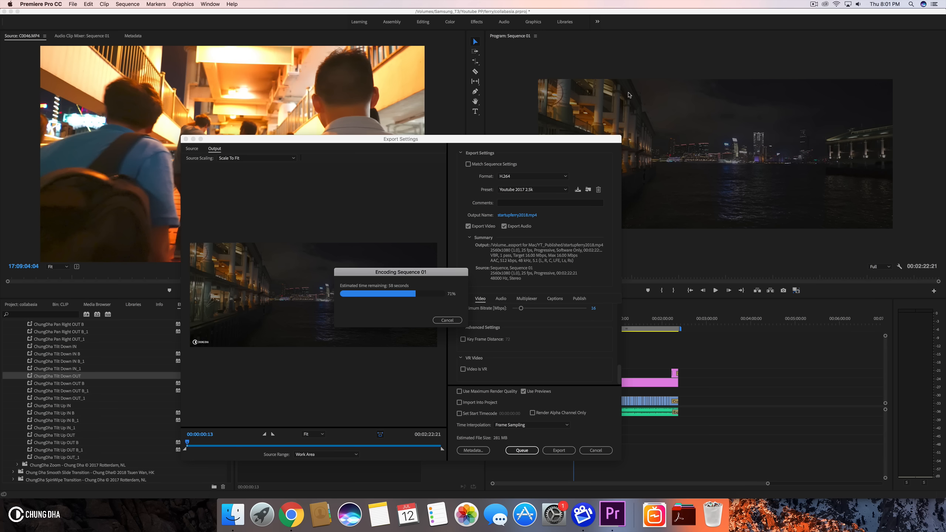
pyautogui.click(812, 5)
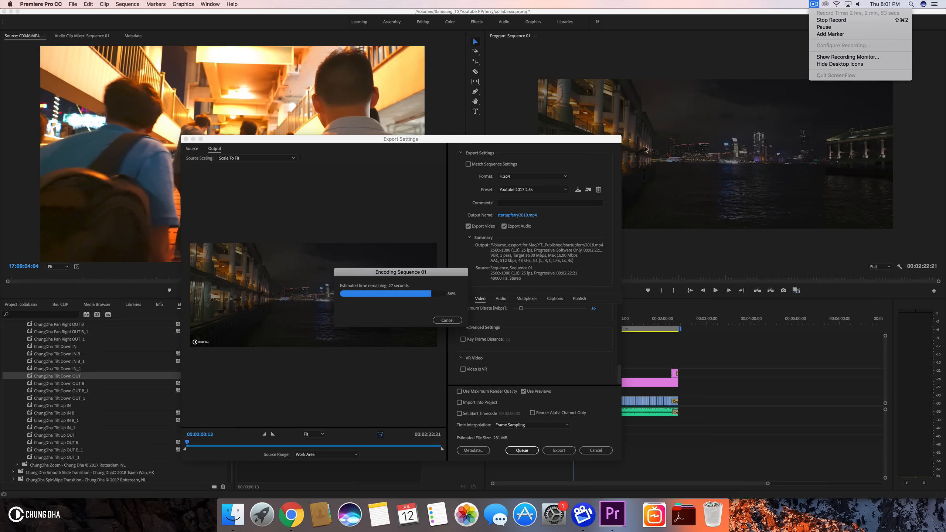
pyautogui.click(769, 4)
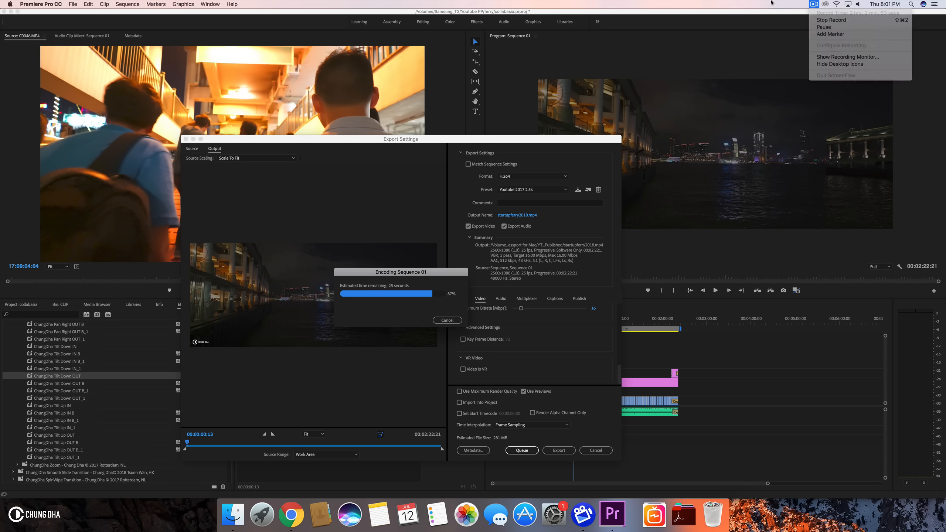